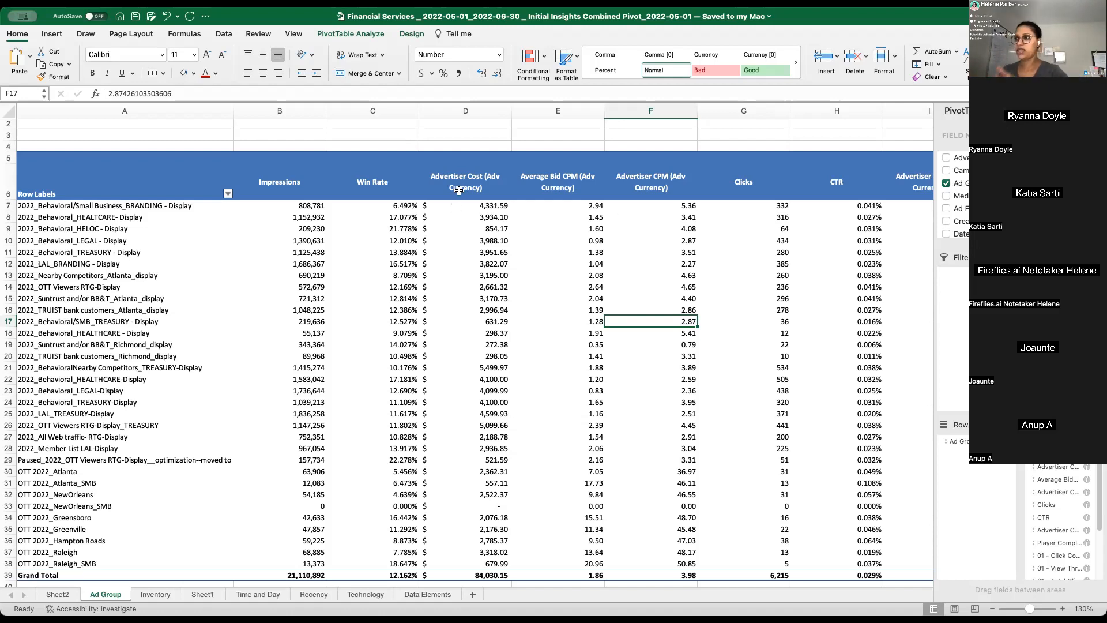
- Examine the advertiser cost, average bid CPM, win rate, impressions and advertiser CPM of the display ad groups in the pivot table
{"action": "scroll", "coordinate": [449, 194], "scroll_direction": "down", "scroll_amount": 2}
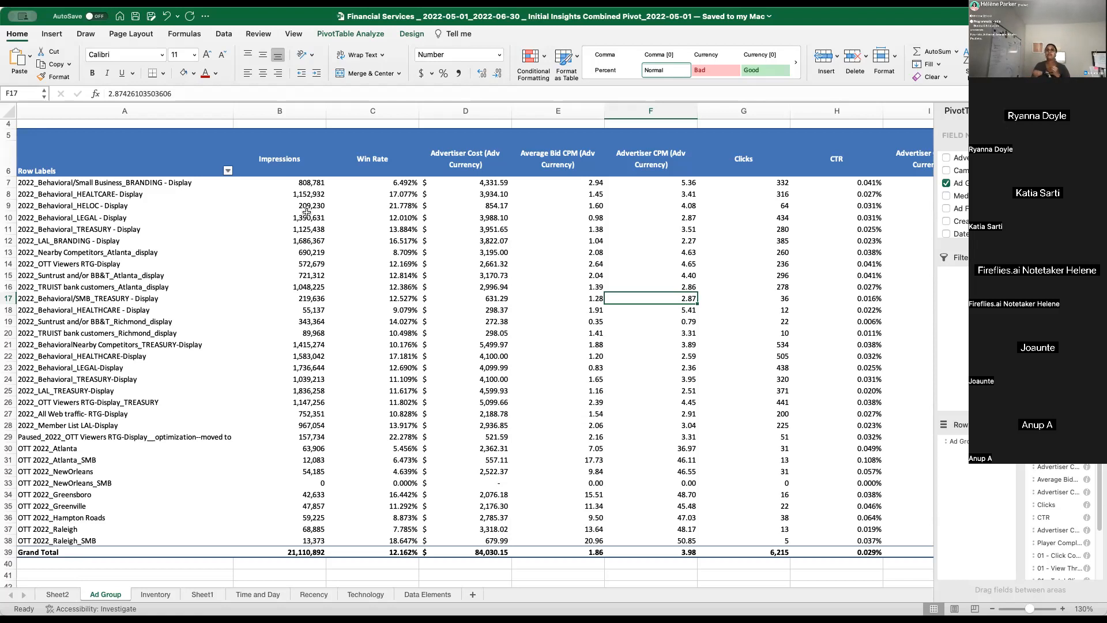
{"action": "left_click", "coordinate": [541, 320]}
{"action": "left_click", "coordinate": [460, 253]}
{"action": "left_click", "coordinate": [457, 306]}
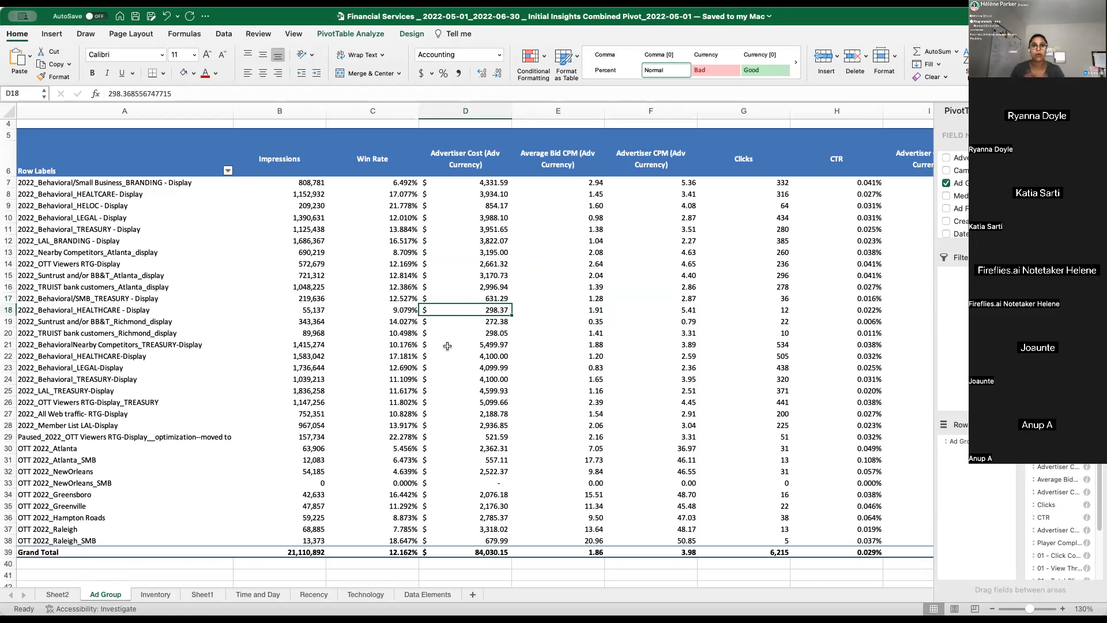
{"action": "left_click", "coordinate": [577, 275]}
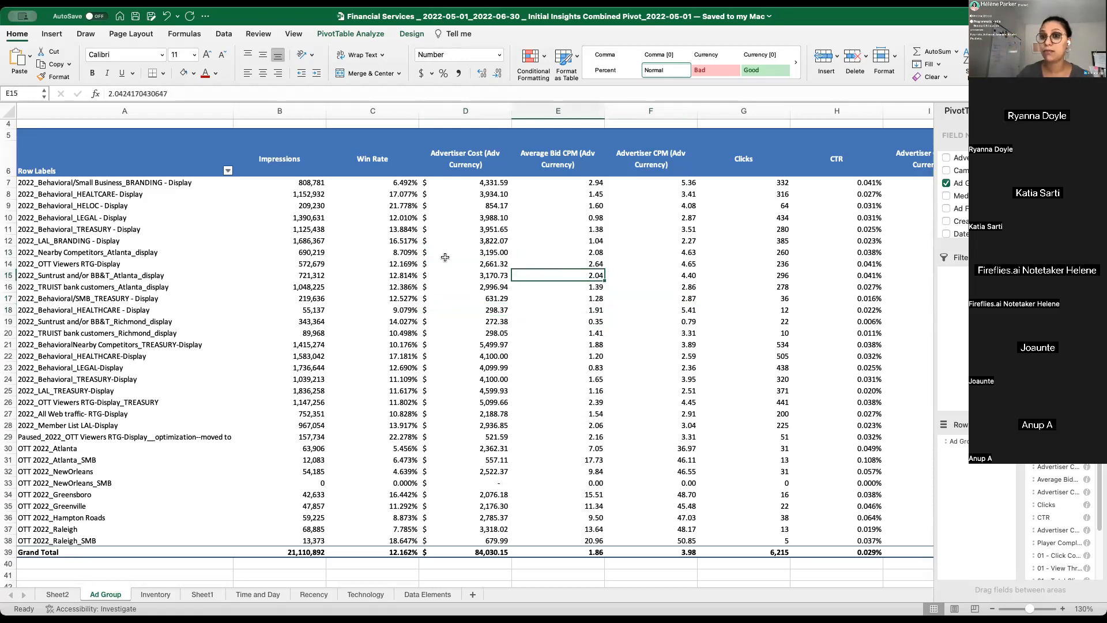
{"action": "left_click", "coordinate": [385, 243]}
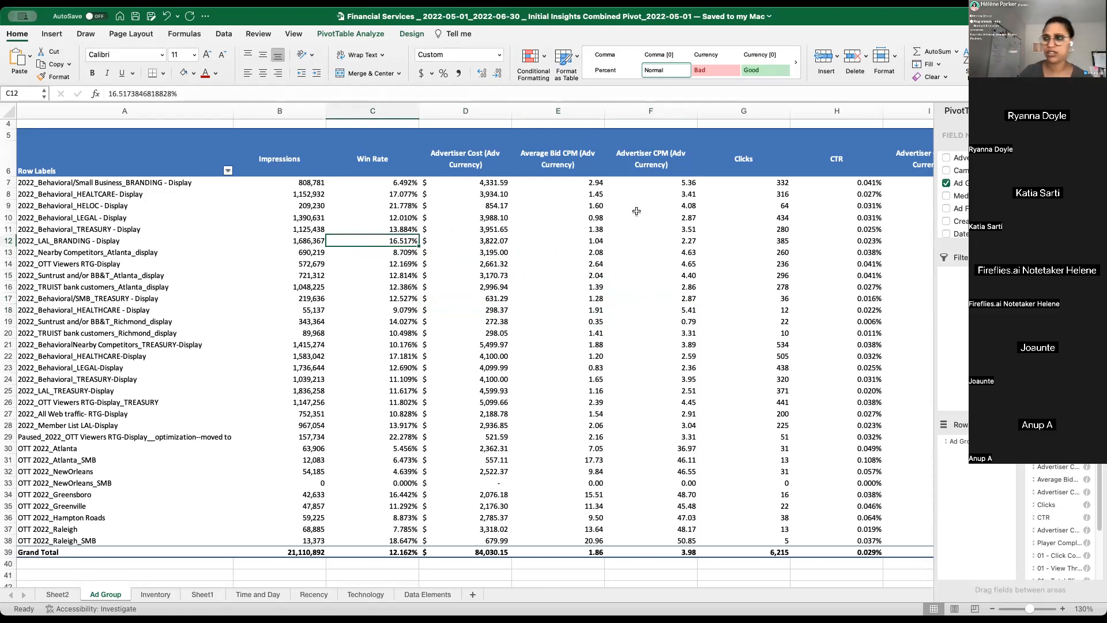
{"action": "left_click", "coordinate": [175, 467]}
{"action": "left_click", "coordinate": [208, 336]}
{"action": "left_click", "coordinate": [275, 306]}
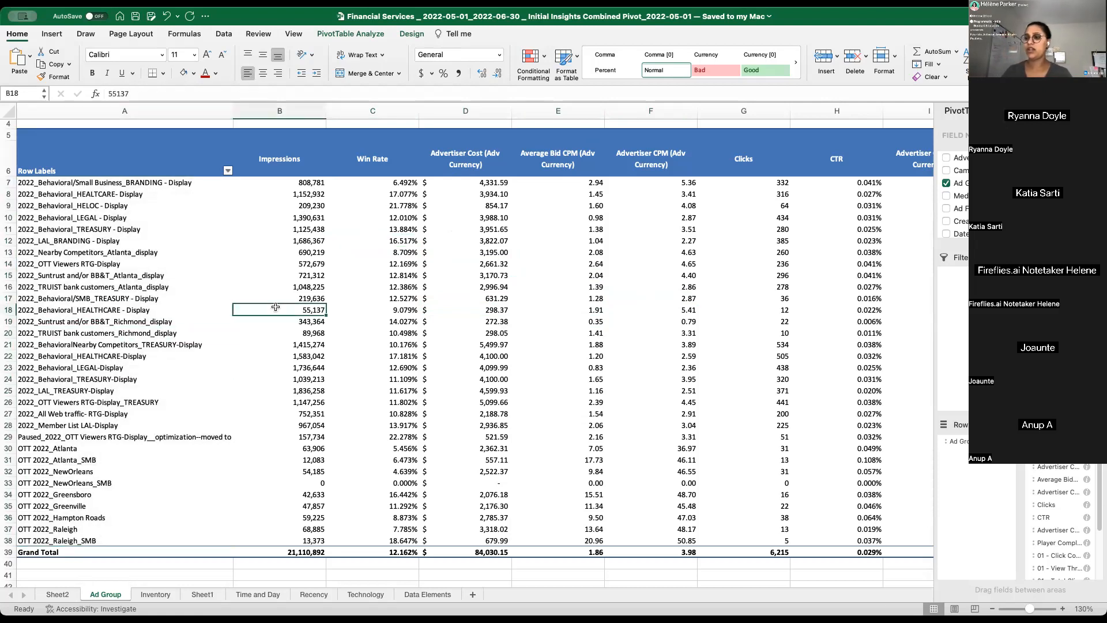
{"action": "key", "text": "Right"}
{"action": "key", "text": "Right"}
{"action": "key", "text": "Right"}
{"action": "key", "text": "Right"}
{"action": "key", "text": "Up"}
{"action": "key", "text": "Up"}
{"action": "key", "text": "Up"}
{"action": "key", "text": "Up"}
{"action": "key", "text": "Up"}
{"action": "key", "text": "Up"}
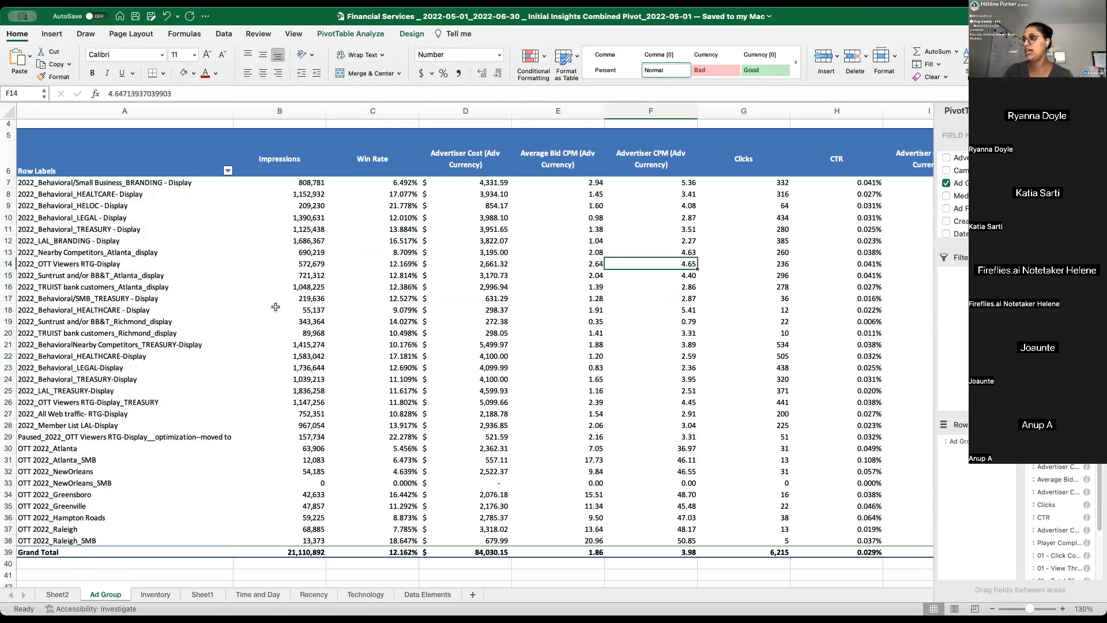
- Examine the click, view-through and total conversion columns, including the 01 to 04 conversion CPA headers
{"action": "left_click_drag", "start_coordinate": [663, 167], "coordinate": [930, 176]}
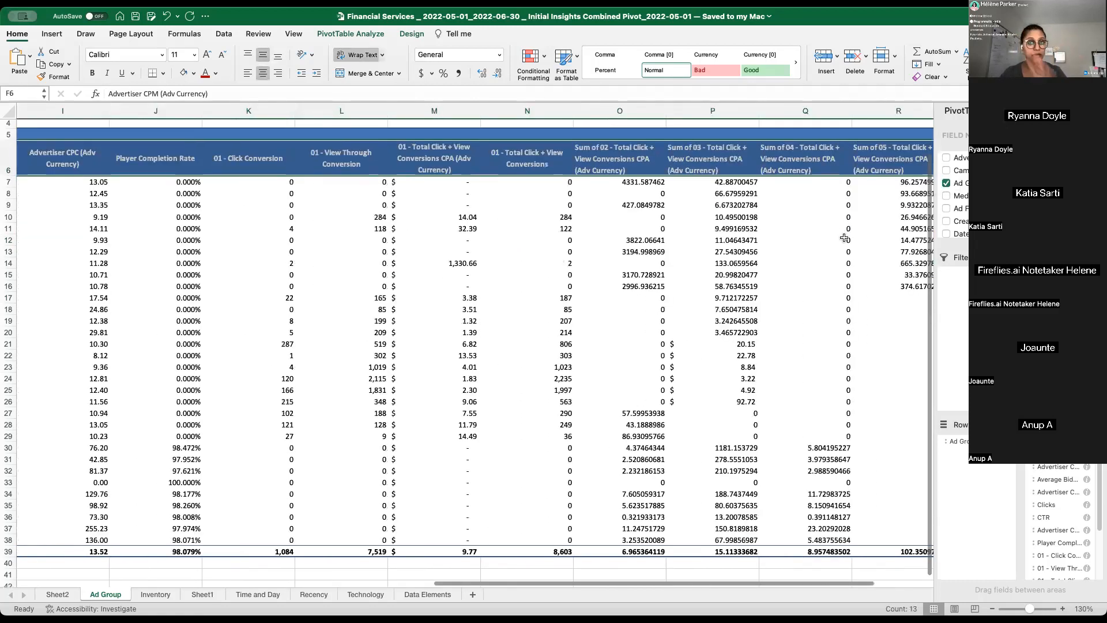
{"action": "left_click", "coordinate": [709, 211]}
{"action": "left_click", "coordinate": [700, 173]}
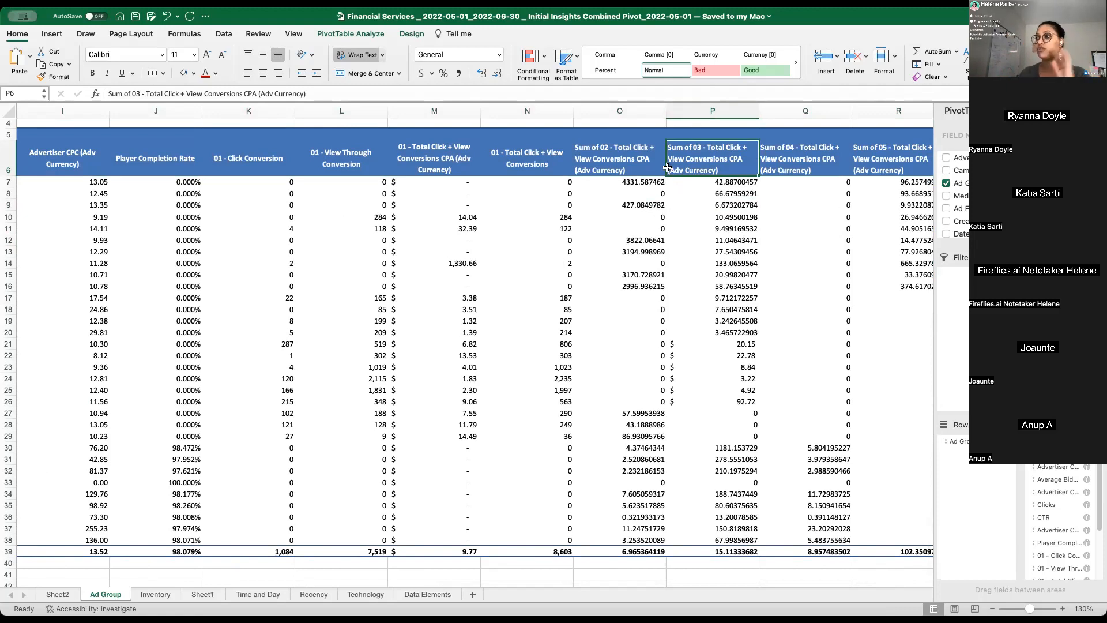
{"action": "left_click", "coordinate": [790, 161]}
{"action": "left_click", "coordinate": [718, 155]}
{"action": "left_click", "coordinate": [800, 159]}
{"action": "left_click_drag", "start_coordinate": [548, 173], "coordinate": [78, 83]}
{"action": "left_click", "coordinate": [257, 239]}
{"action": "left_click", "coordinate": [360, 206]}
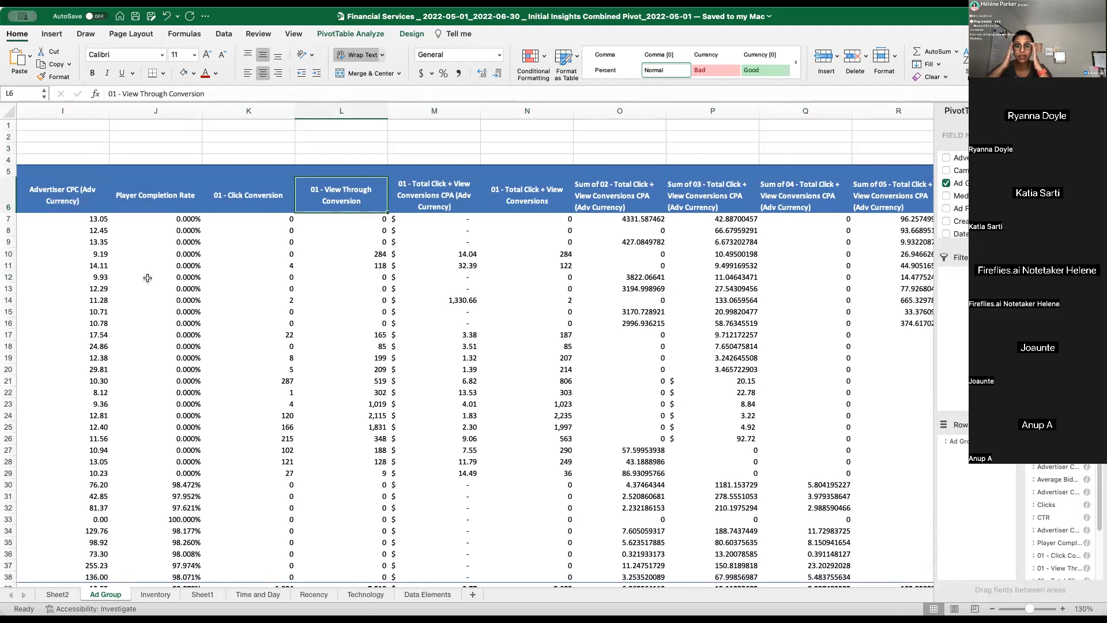
{"action": "left_click", "coordinate": [278, 263]}
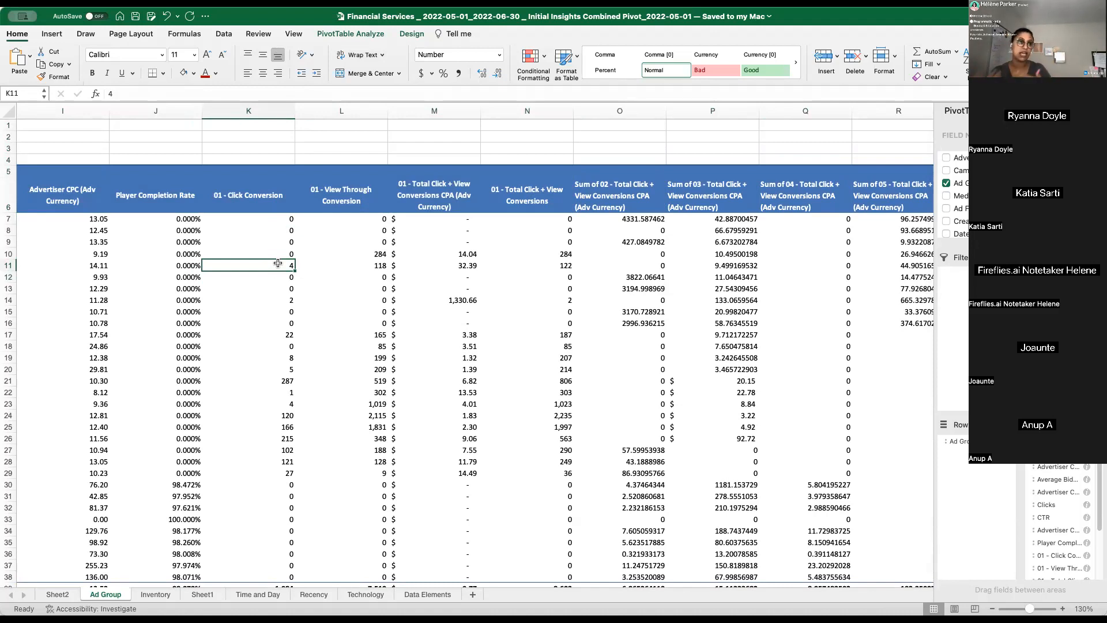
{"action": "left_click_drag", "start_coordinate": [254, 195], "coordinate": [34, 173]}
{"action": "left_click_drag", "start_coordinate": [640, 288], "coordinate": [276, 300]}
- Compare the ad groups' win rates, average bid CPMs and impressions, and look through the PivotTable field list
{"action": "left_click", "coordinate": [383, 347]}
{"action": "scroll", "coordinate": [284, 233], "scroll_direction": "down", "scroll_amount": 4}
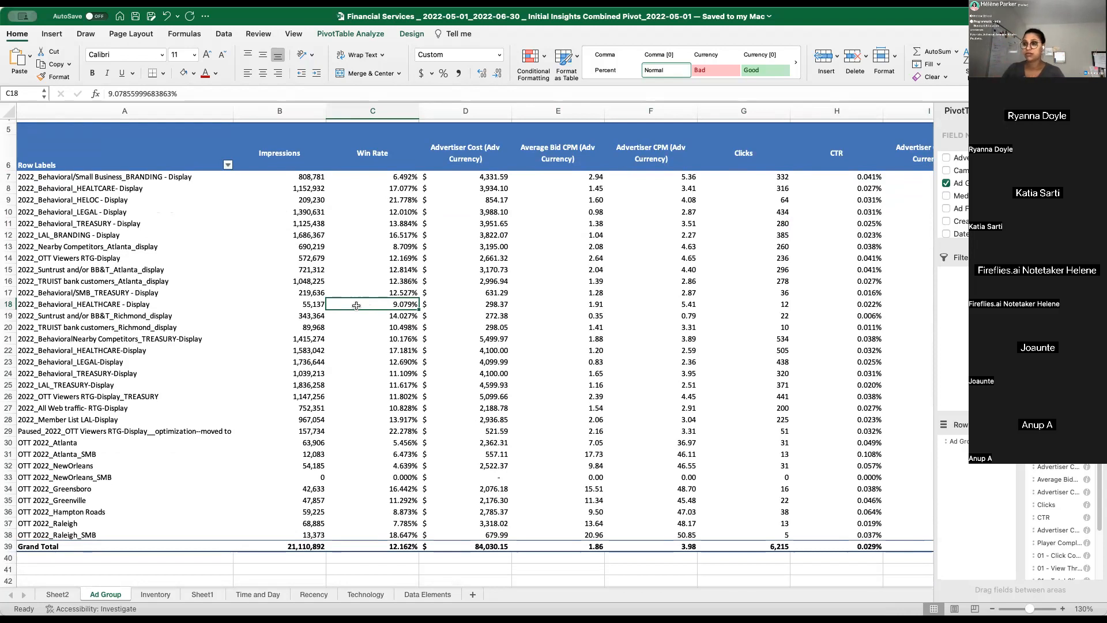
{"action": "left_click", "coordinate": [410, 190]}
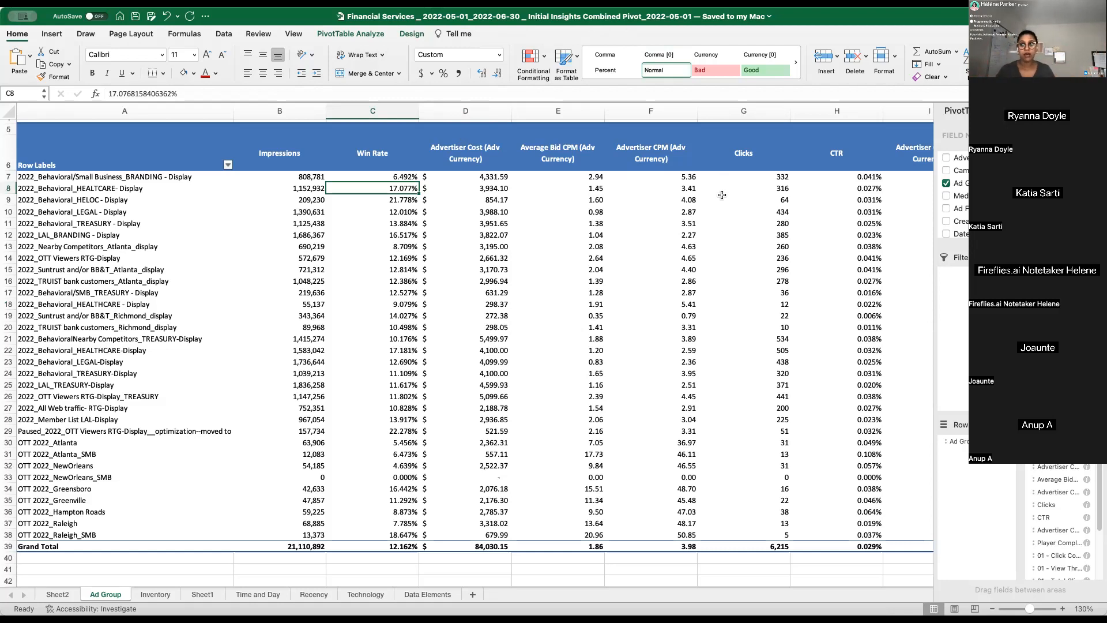
{"action": "left_click", "coordinate": [583, 176]}
{"action": "left_click", "coordinate": [538, 201]}
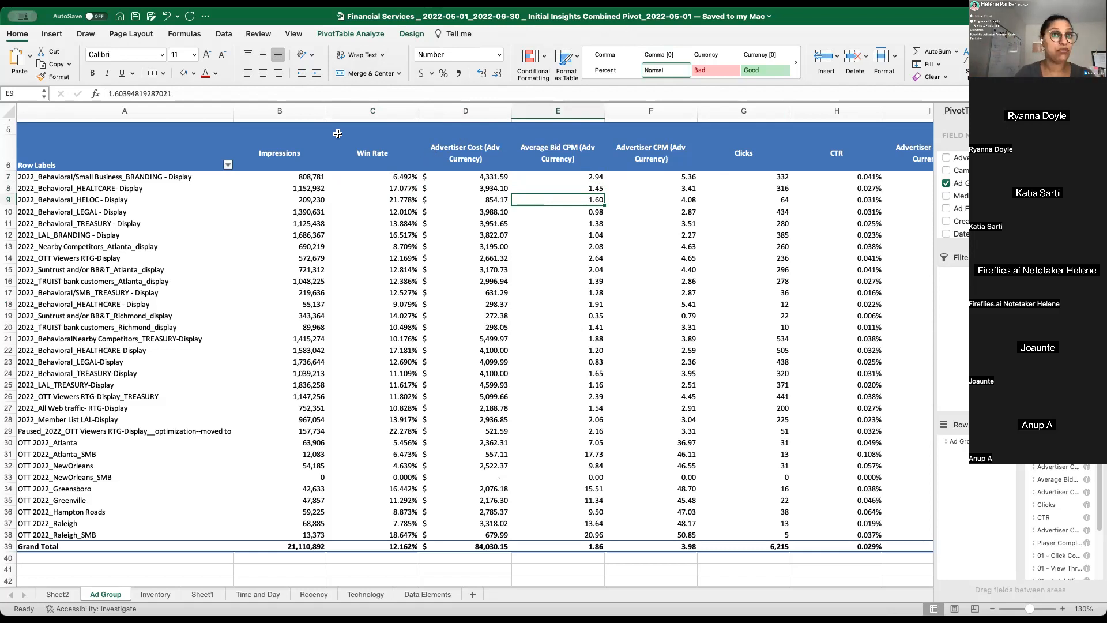
{"action": "left_click", "coordinate": [292, 271]}
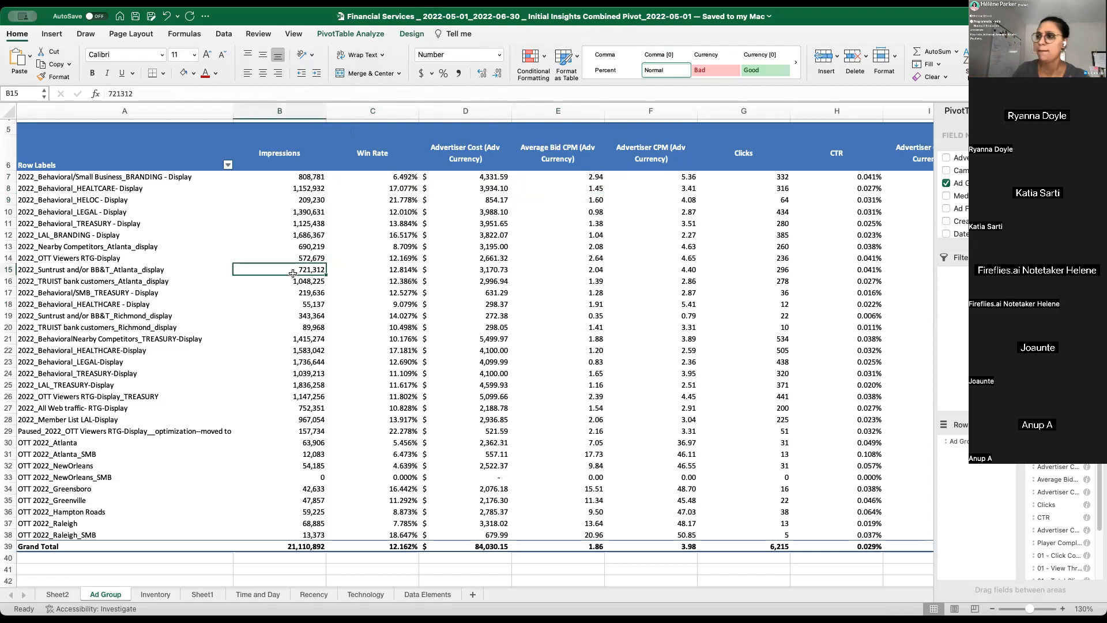
{"action": "scroll", "coordinate": [957, 213], "scroll_direction": "down", "scroll_amount": 5}
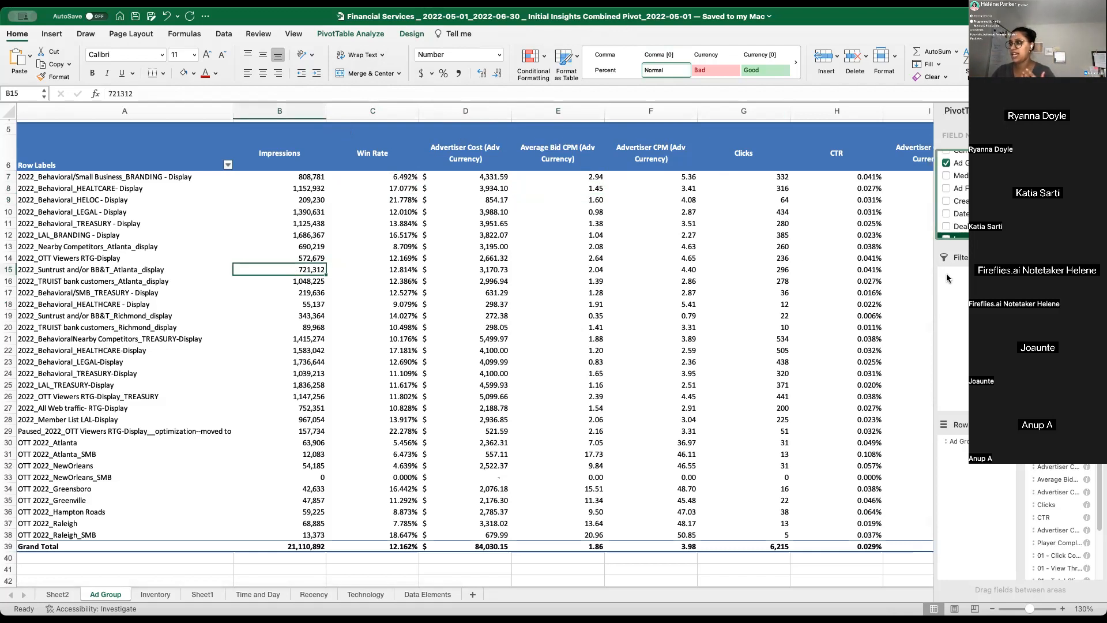
{"action": "scroll", "coordinate": [957, 231], "scroll_direction": "up", "scroll_amount": 3}
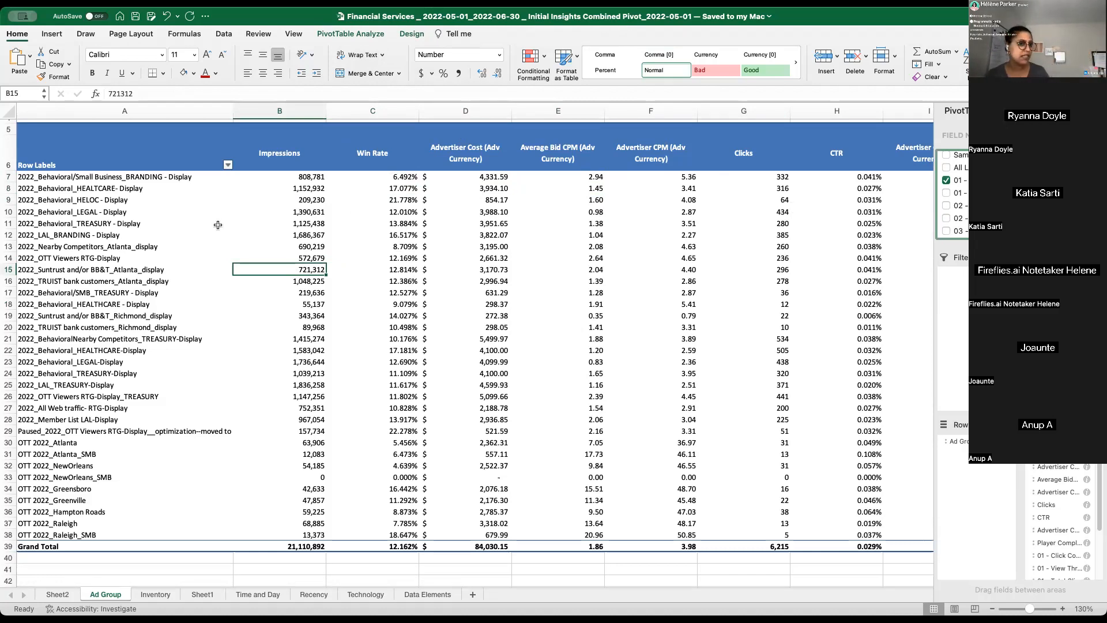
{"action": "left_click", "coordinate": [397, 281]}
{"action": "left_click", "coordinate": [267, 212]}
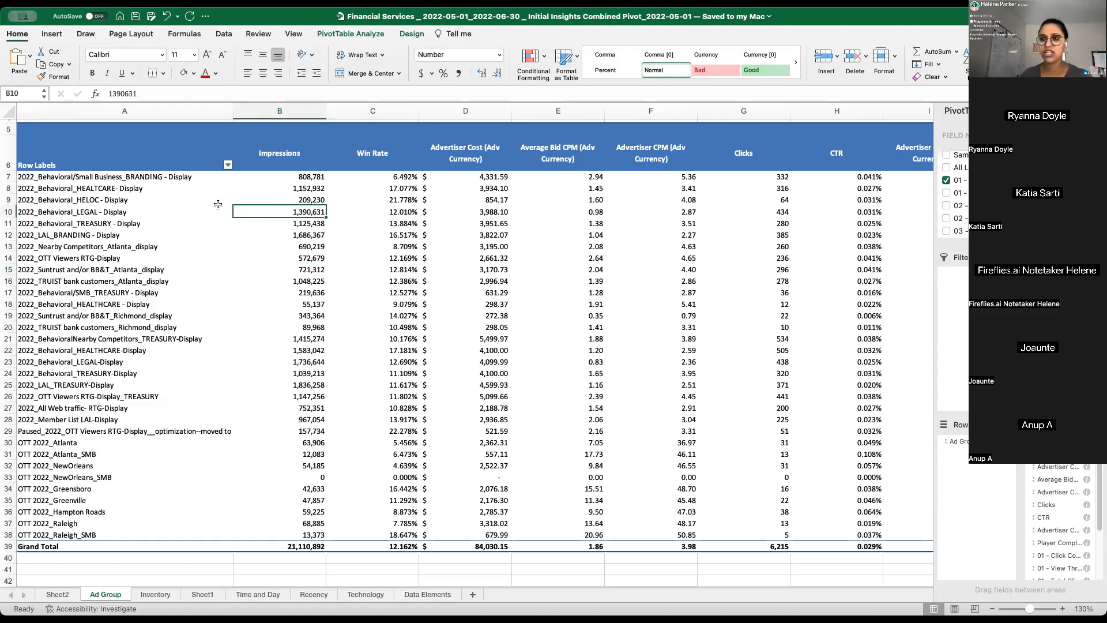
- Highlight the Impressions column and the Advertiser Cost column in turn, from header to Grand Total, to compare delivery with spend
{"action": "scroll", "coordinate": [218, 204], "scroll_direction": "up", "scroll_amount": 3}
{"action": "left_click", "coordinate": [296, 176]}
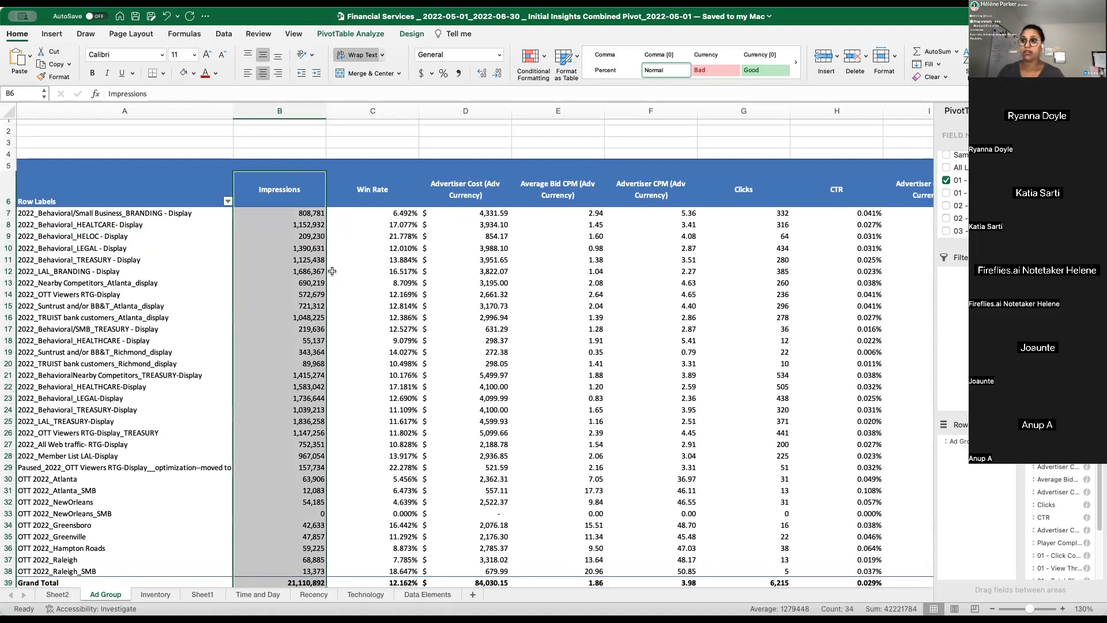
{"action": "left_click", "coordinate": [456, 172]}
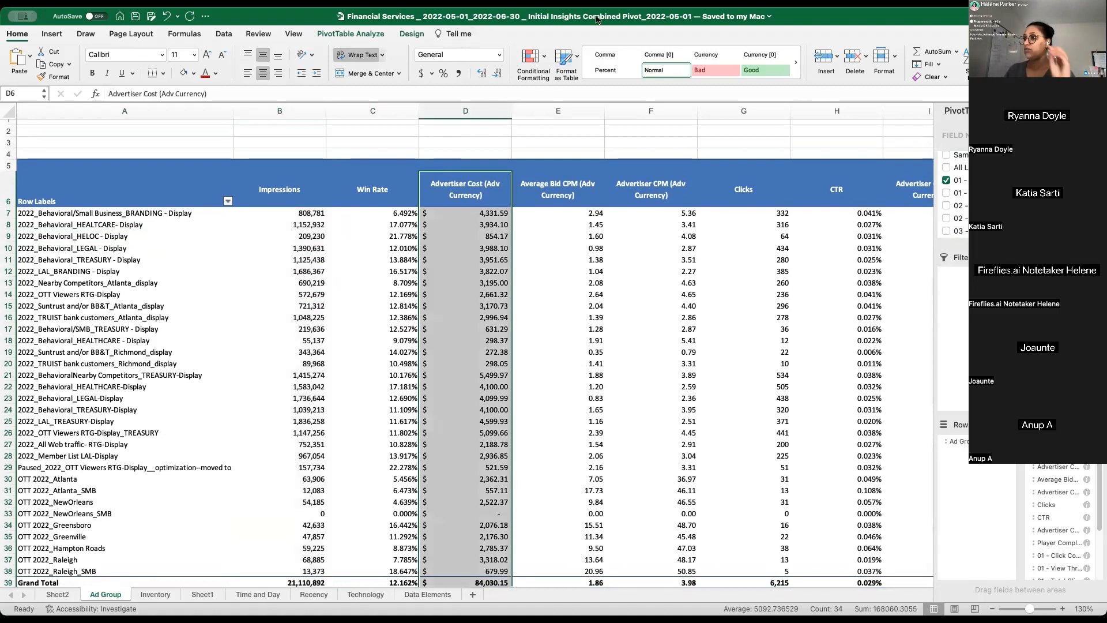
{"action": "left_click", "coordinate": [370, 262]}
{"action": "left_click_drag", "start_coordinate": [167, 224], "coordinate": [198, 409]}
{"action": "left_click", "coordinate": [363, 363]}
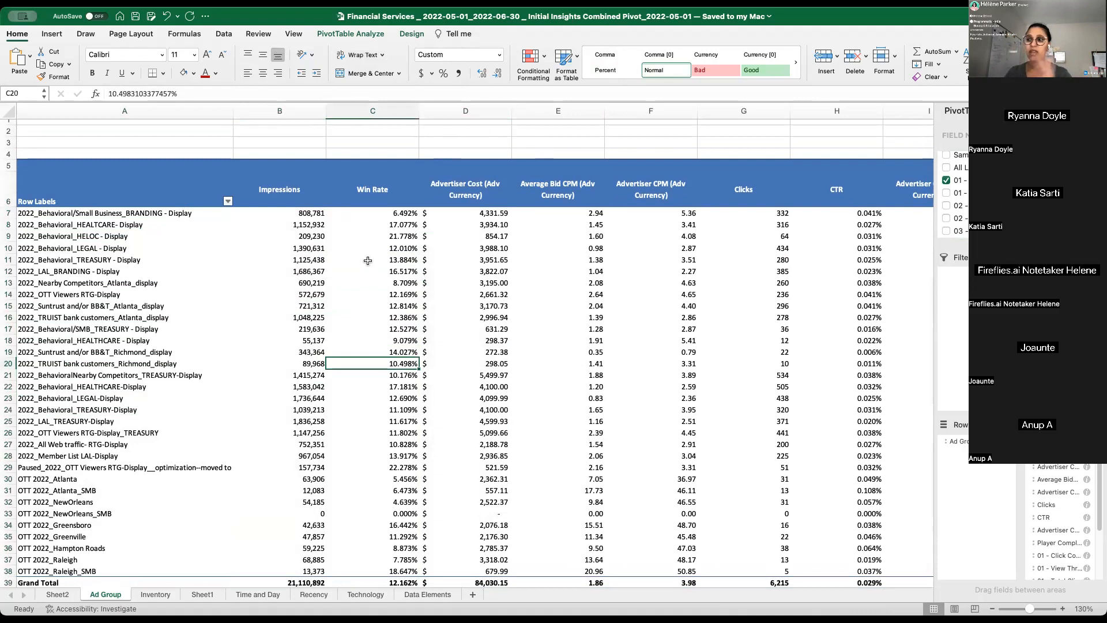
- Review impressions, advertiser cost and clicks across the ad group rows on the Ad Group sheet
{"action": "scroll", "coordinate": [368, 261], "scroll_direction": "down", "scroll_amount": 2}
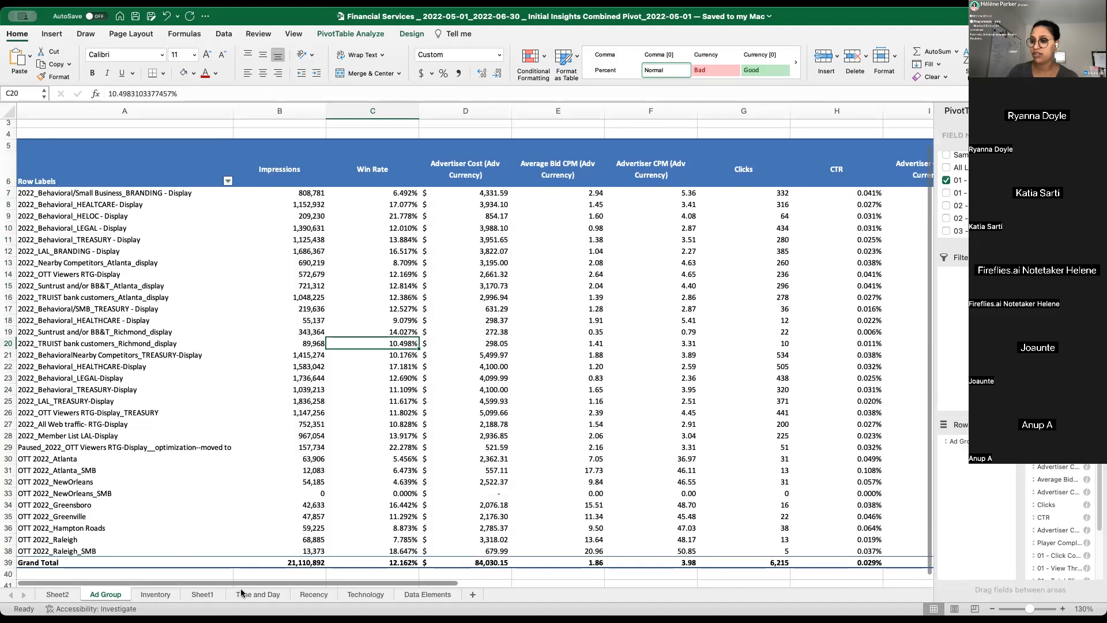
{"action": "left_click", "coordinate": [101, 596]}
{"action": "left_click", "coordinate": [261, 397]}
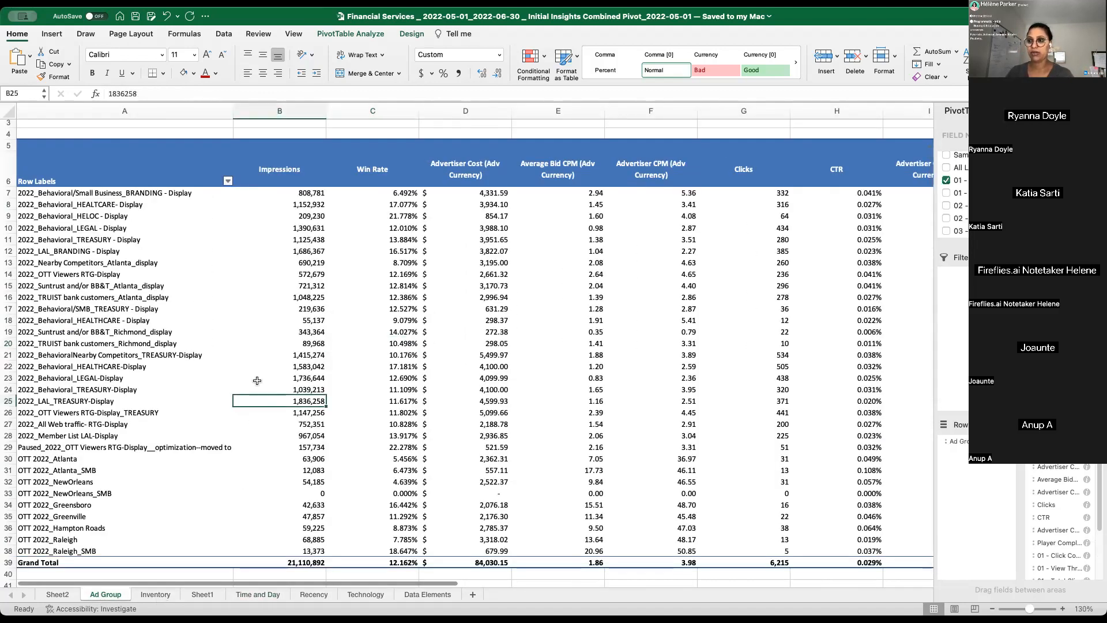
{"action": "scroll", "coordinate": [263, 323], "scroll_direction": "down", "scroll_amount": 1}
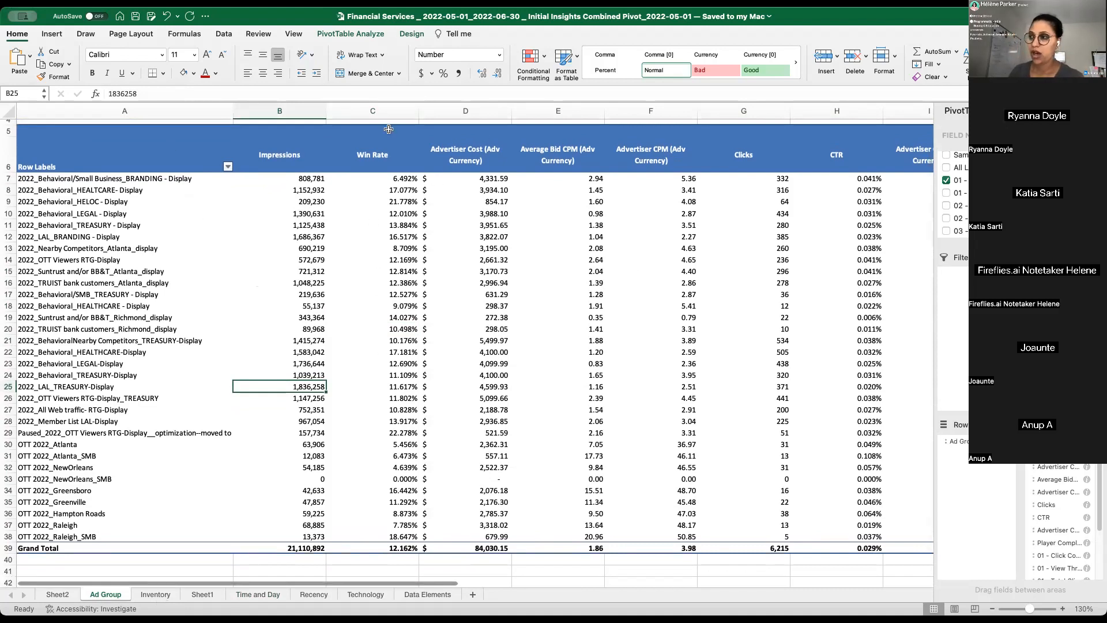
{"action": "left_click", "coordinate": [447, 191]}
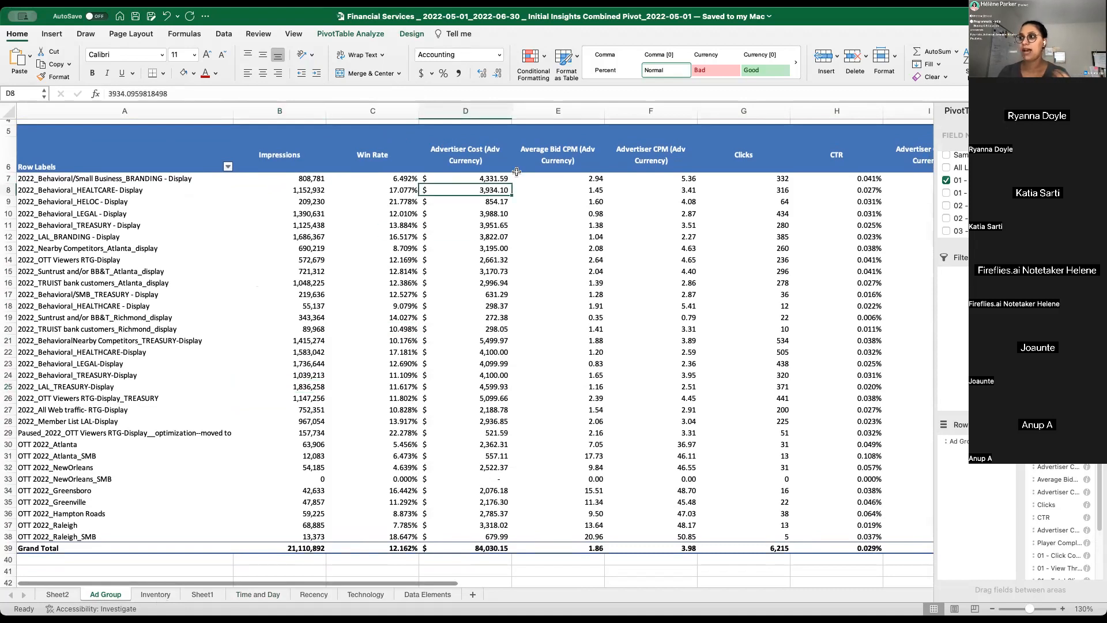
{"action": "scroll", "coordinate": [802, 218], "scroll_direction": "up", "scroll_amount": 2}
{"action": "left_click", "coordinate": [754, 197]}
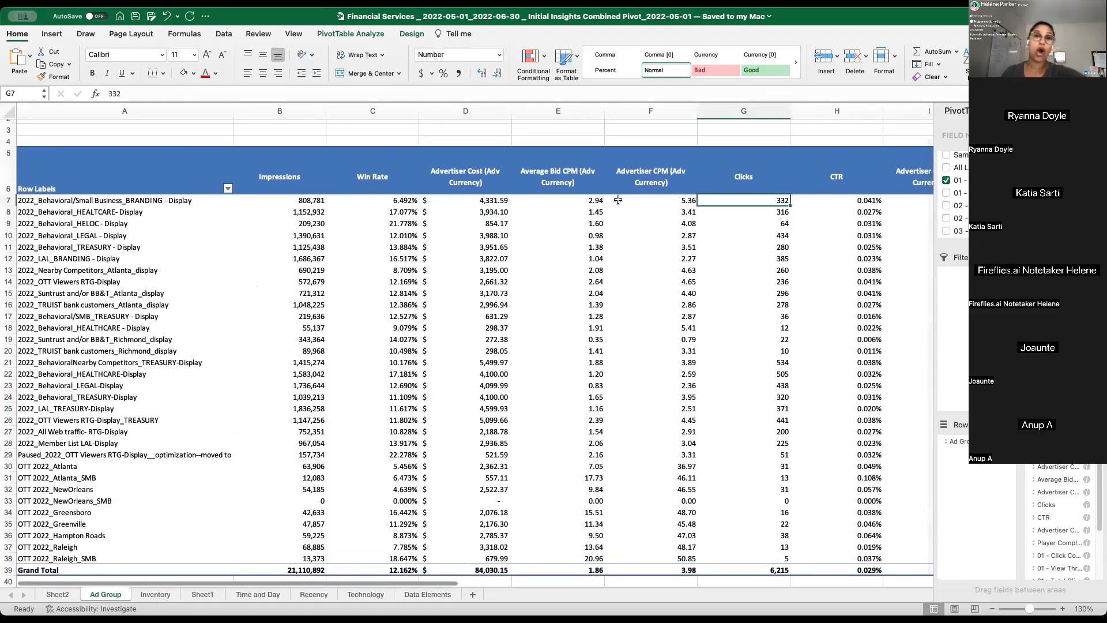
- Walk through the metric headers from Advertiser CPM to the 03 conversion CPA column and return to Row Labels
{"action": "left_click", "coordinate": [660, 176]}
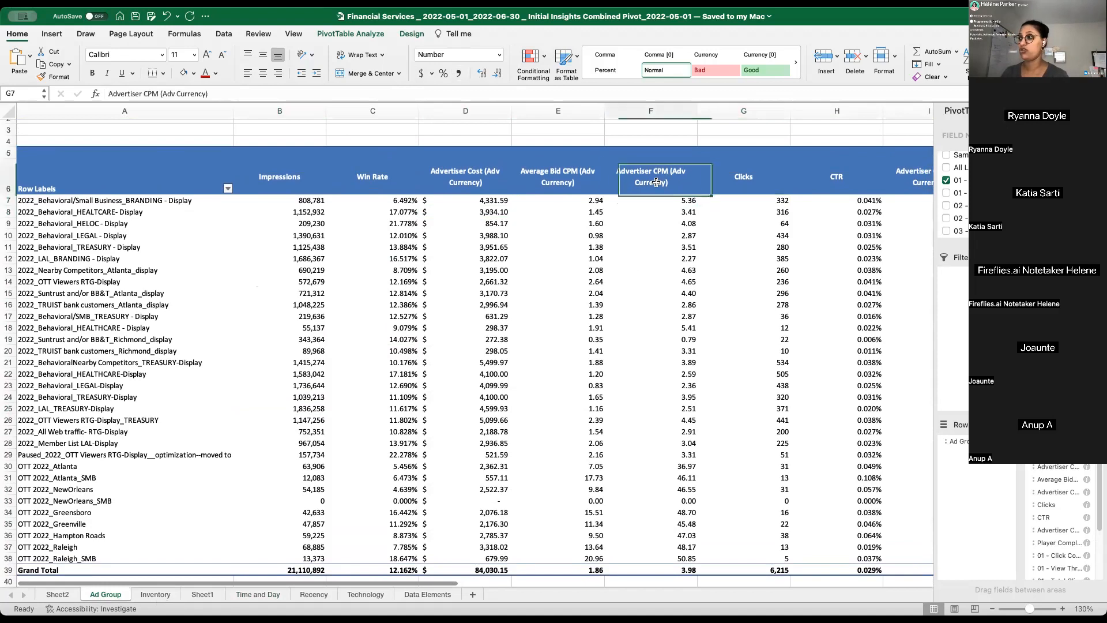
{"action": "key", "text": "Right"}
{"action": "key", "text": "Right"}
{"action": "key", "text": "Right"}
{"action": "key", "text": "Right"}
{"action": "key", "text": "Right"}
{"action": "key", "text": "Right"}
{"action": "key", "text": "Right"}
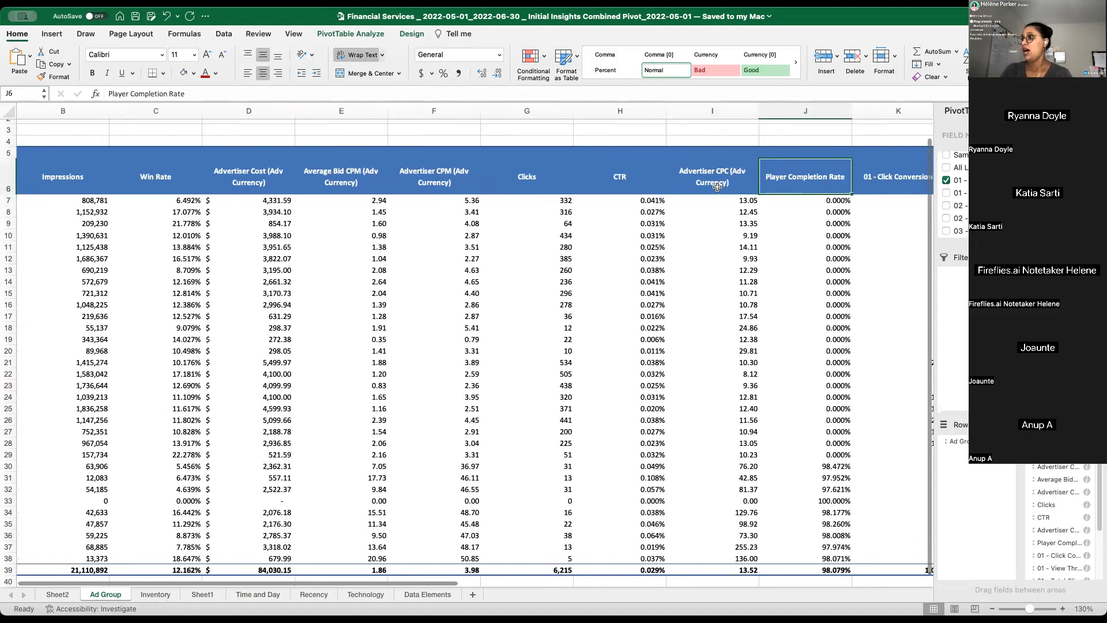
{"action": "key", "text": "Right"}
{"action": "key", "text": "Right"}
{"action": "key", "text": "Right"}
{"action": "key", "text": "Right"}
{"action": "key", "text": "Right"}
{"action": "key", "text": "Right"}
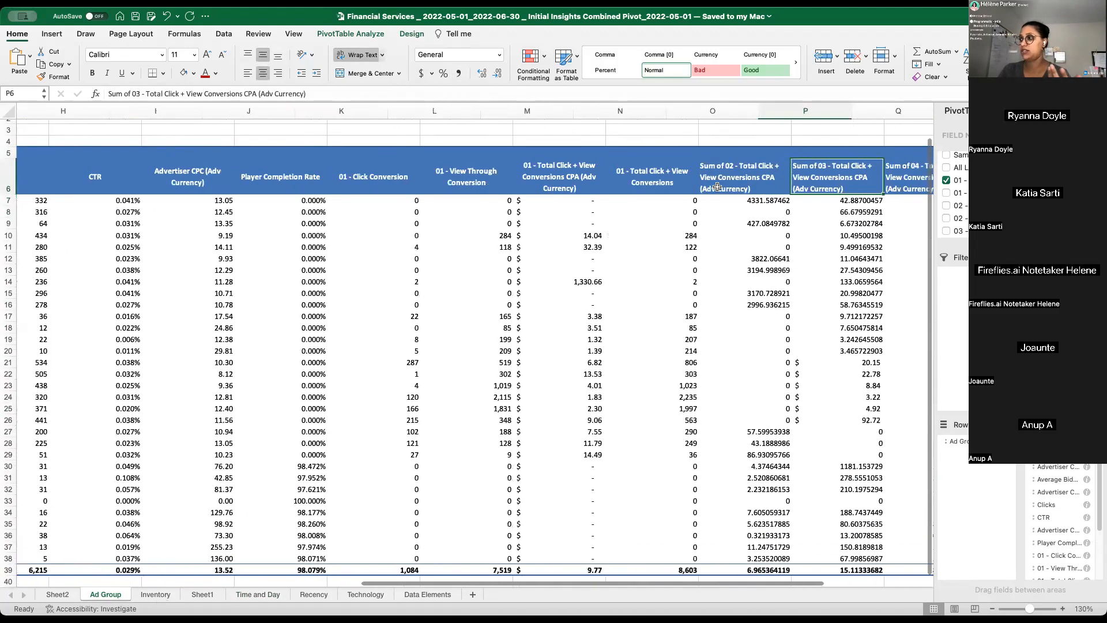
{"action": "key", "text": "Left"}
{"action": "key", "text": "Left"}
{"action": "key", "text": "Left"}
{"action": "key", "text": "Left"}
{"action": "key", "text": "Left"}
{"action": "key", "text": "Left"}
{"action": "key", "text": "Left"}
{"action": "key", "text": "Left"}
{"action": "key", "text": "Left"}
{"action": "key", "text": "Left"}
{"action": "key", "text": "Left"}
{"action": "key", "text": "Left"}
{"action": "key", "text": "Left"}
{"action": "key", "text": "Left"}
{"action": "key", "text": "Left"}
{"action": "key", "text": "Left"}
{"action": "key", "text": "Left"}
{"action": "key", "text": "Left"}
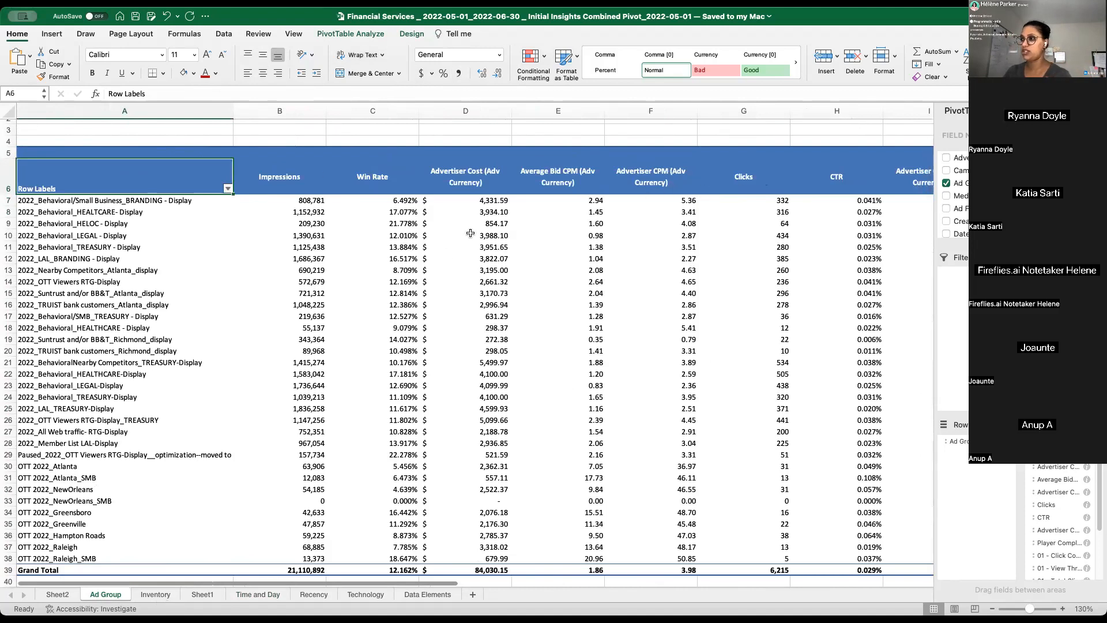
- Enlarge the sheet to 140% and compare Average Bid CPM with Advertiser CPM, highlighting the average bid values in E8:E25
{"action": "left_click", "coordinate": [599, 190]}
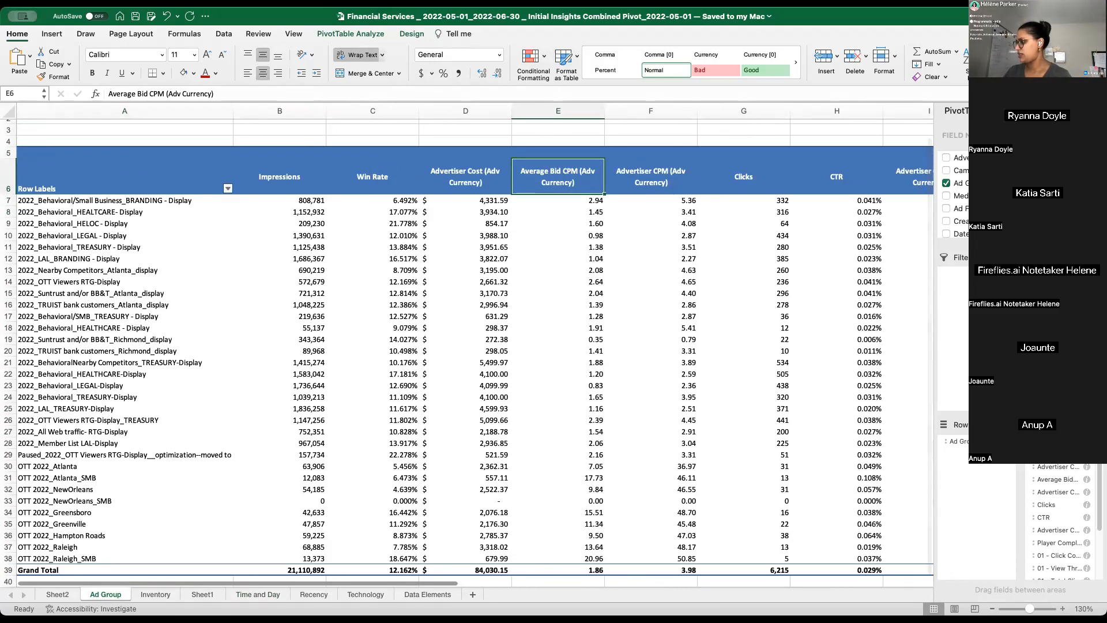
{"action": "scroll", "coordinate": [430, 427], "scroll_direction": "up", "scroll_amount": 1}
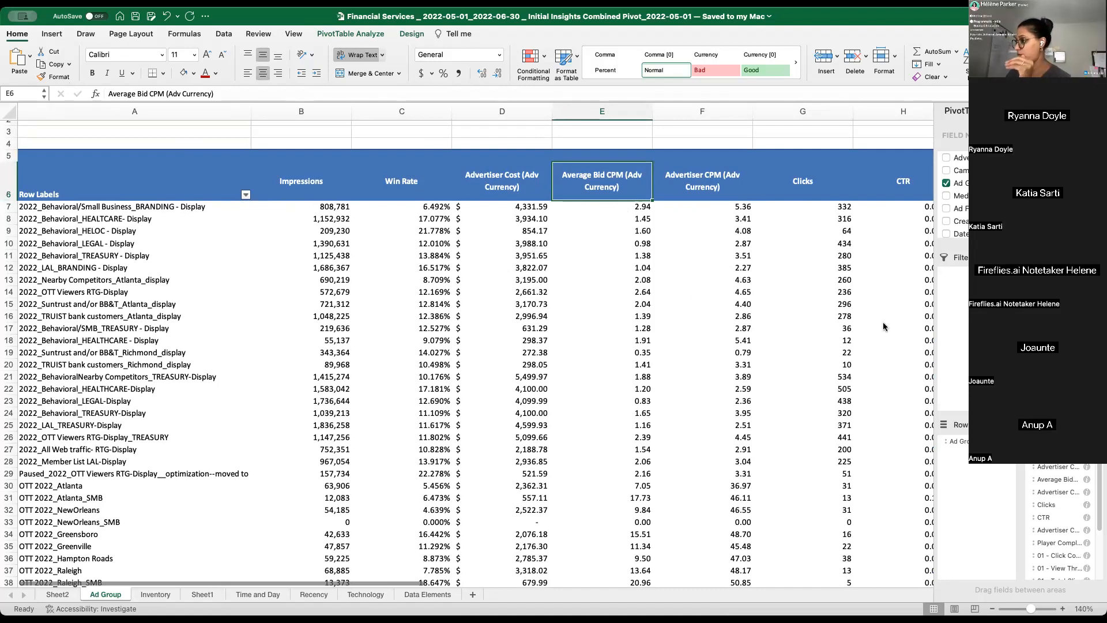
{"action": "left_click", "coordinate": [1061, 480]}
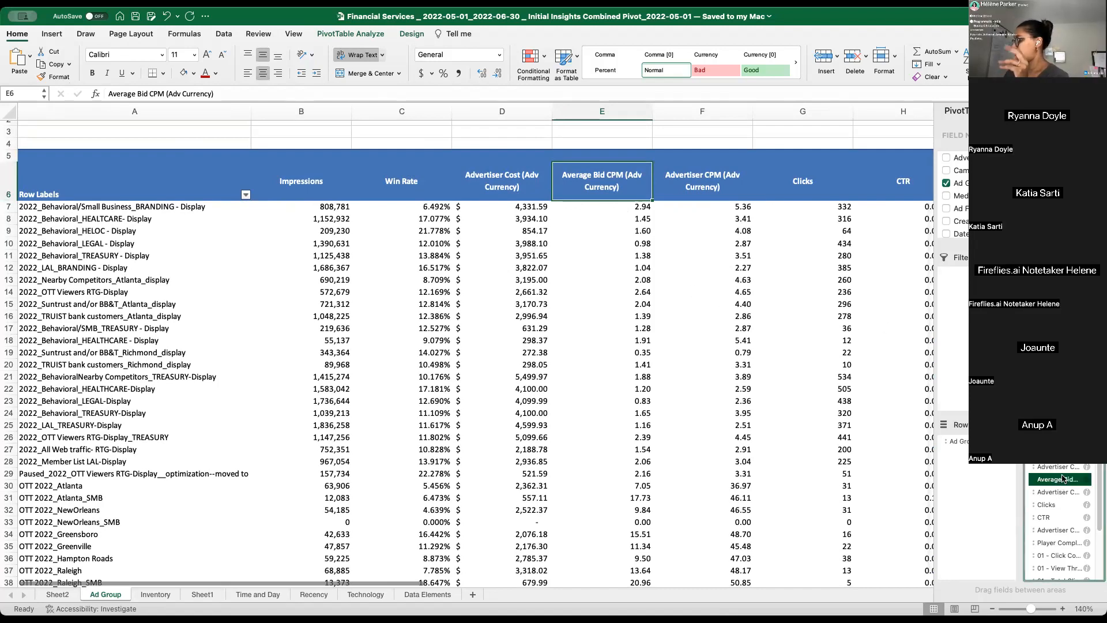
{"action": "left_click", "coordinate": [610, 241]}
{"action": "left_click", "coordinate": [620, 279]}
{"action": "left_click", "coordinate": [603, 188]}
{"action": "left_click", "coordinate": [709, 218]}
{"action": "left_click", "coordinate": [587, 186]}
{"action": "left_click", "coordinate": [605, 246]}
{"action": "left_click", "coordinate": [628, 203]}
{"action": "left_click", "coordinate": [729, 186]}
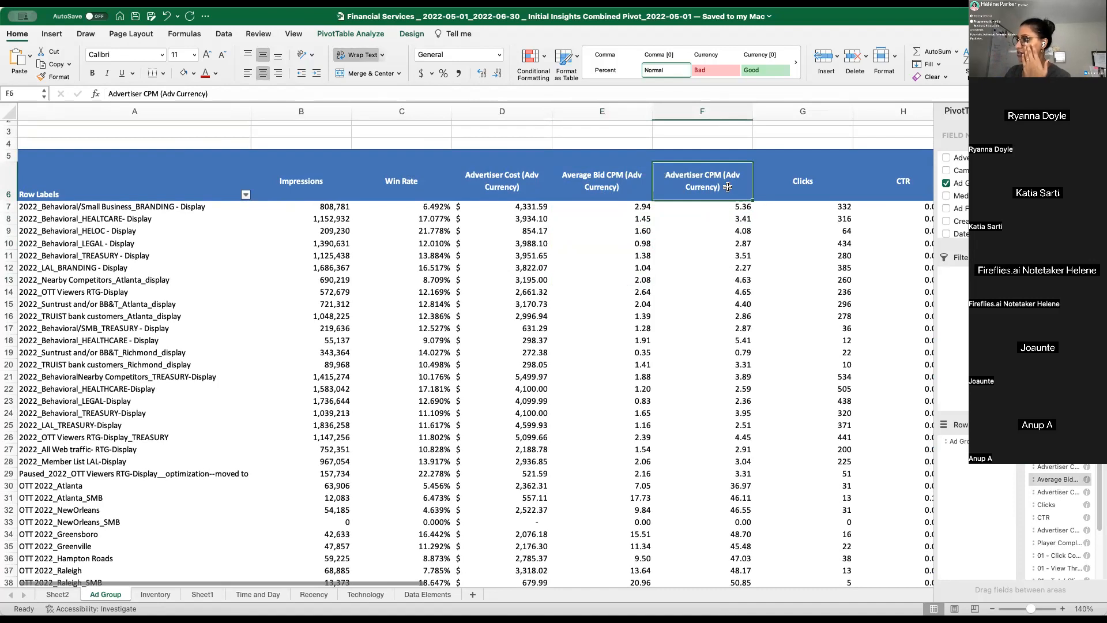
{"action": "left_click", "coordinate": [623, 176]}
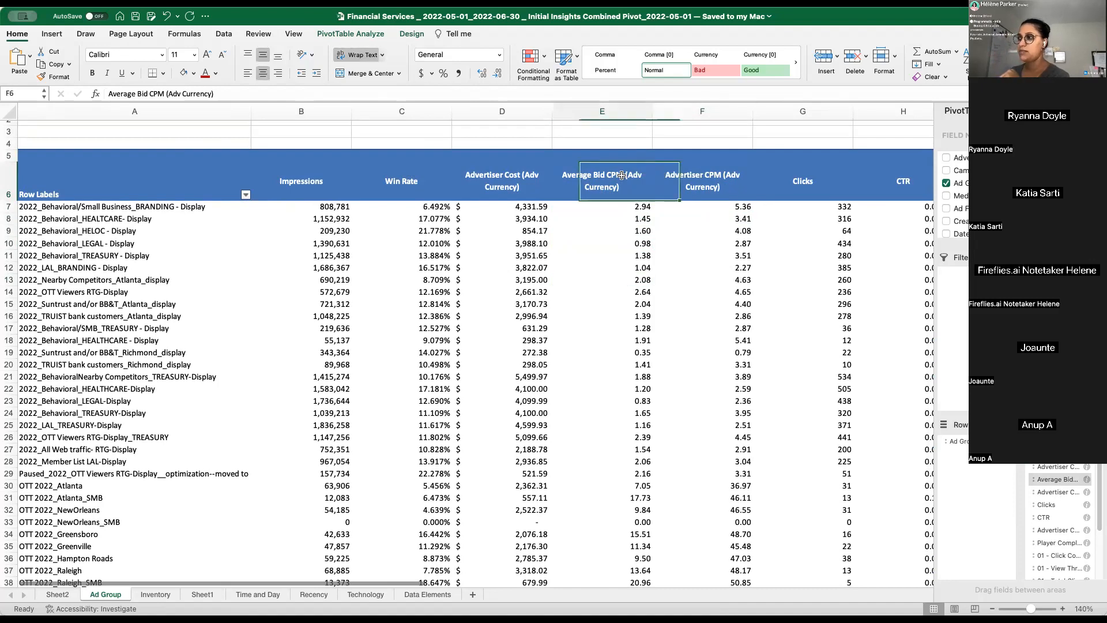
{"action": "left_click_drag", "start_coordinate": [610, 222], "coordinate": [618, 425]}
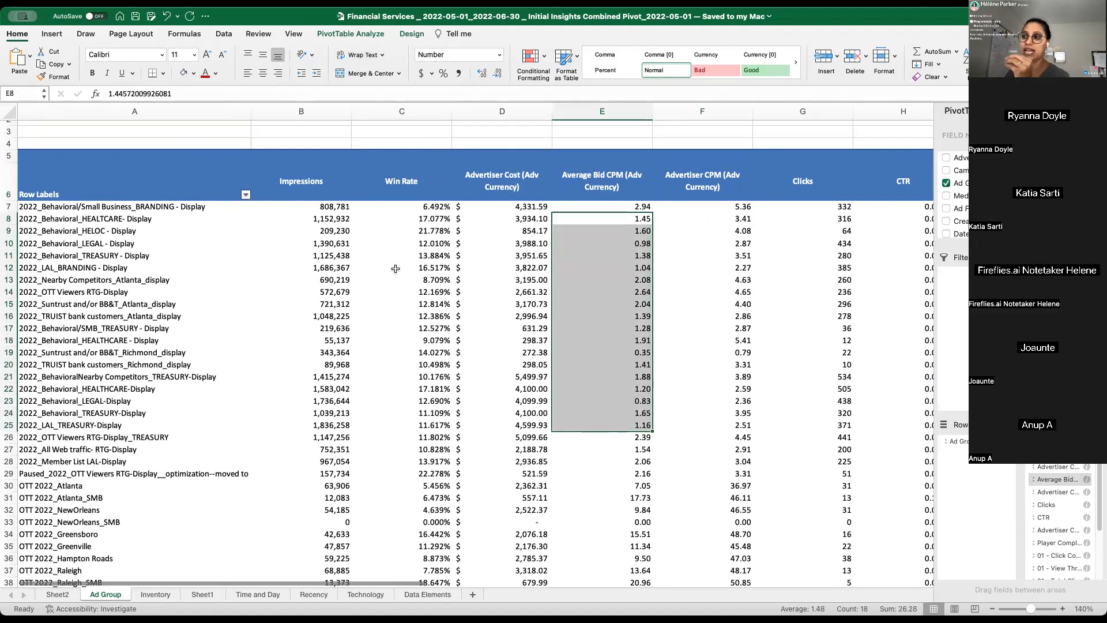
- Compare individual Average Bid CPM values with Advertiser CPM across the display ad group rows, including E14, E10 and E9
{"action": "left_click", "coordinate": [342, 253]}
{"action": "left_click", "coordinate": [657, 292]}
{"action": "left_click", "coordinate": [642, 288]}
{"action": "left_click", "coordinate": [749, 287]}
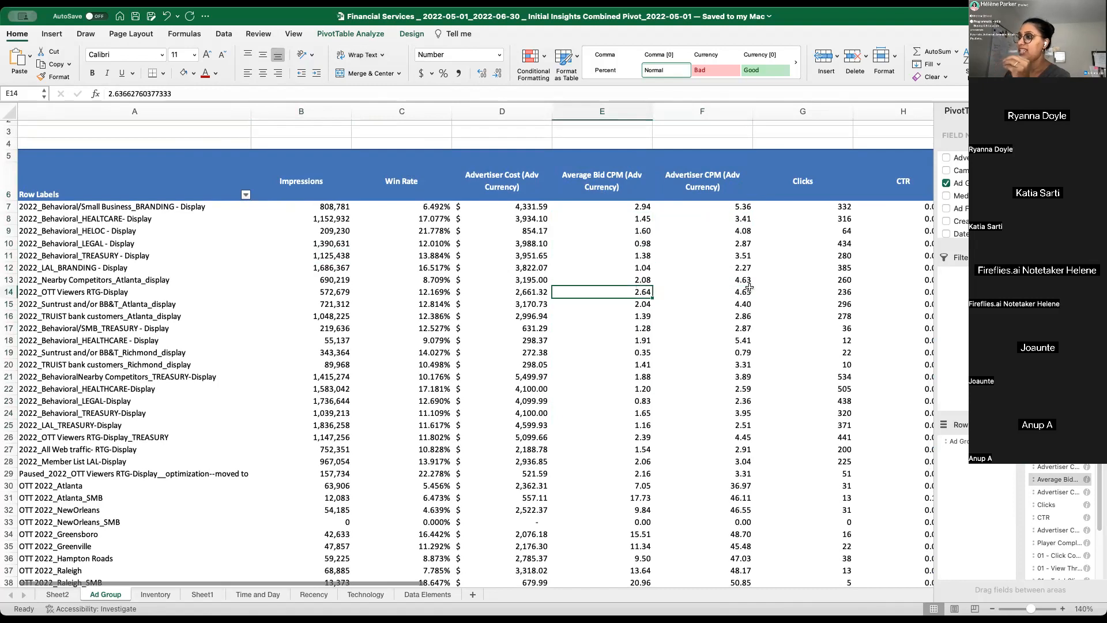
{"action": "left_click", "coordinate": [641, 246]}
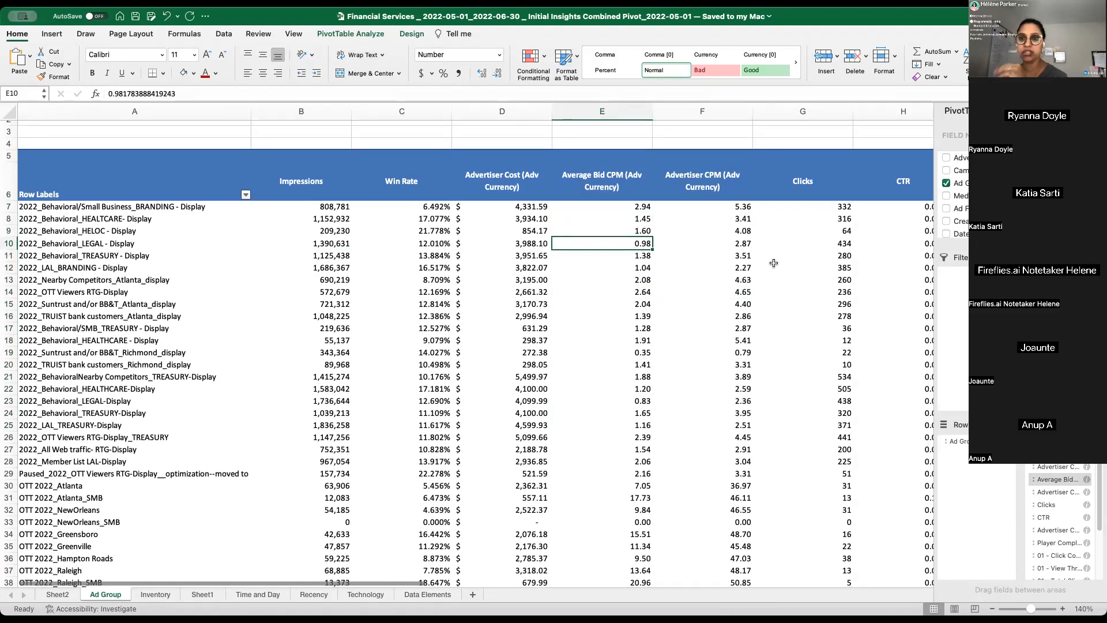
{"action": "left_click", "coordinate": [634, 231]}
- Highlight the Advertiser CPM and Average Bid CPM columns in turn to compare what was paid with what was bid
{"action": "left_click", "coordinate": [702, 112]}
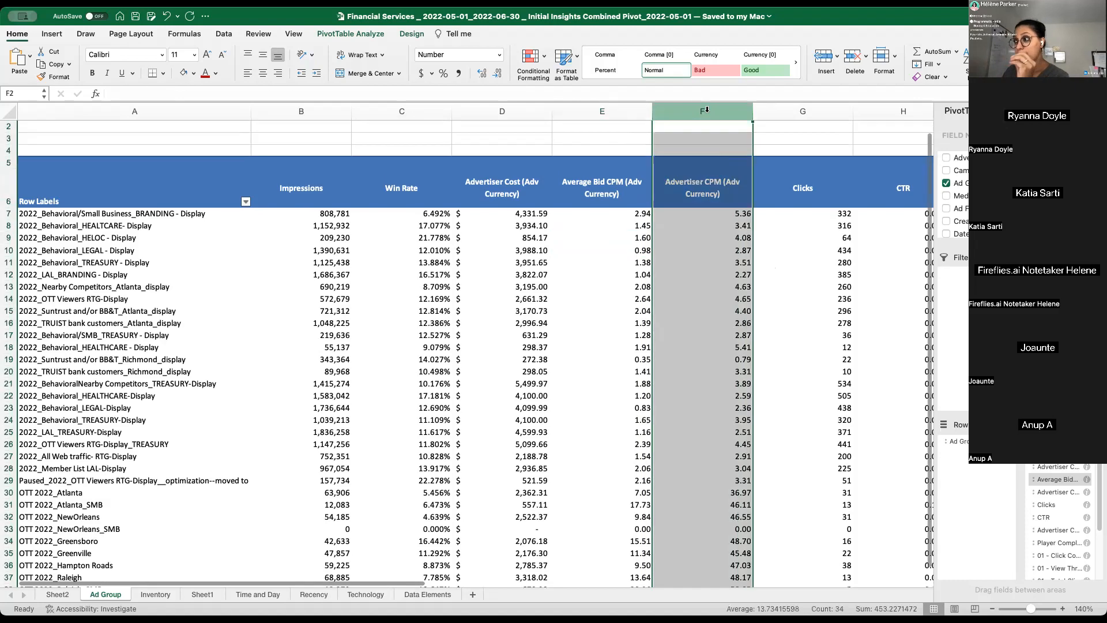
{"action": "left_click", "coordinate": [603, 203]}
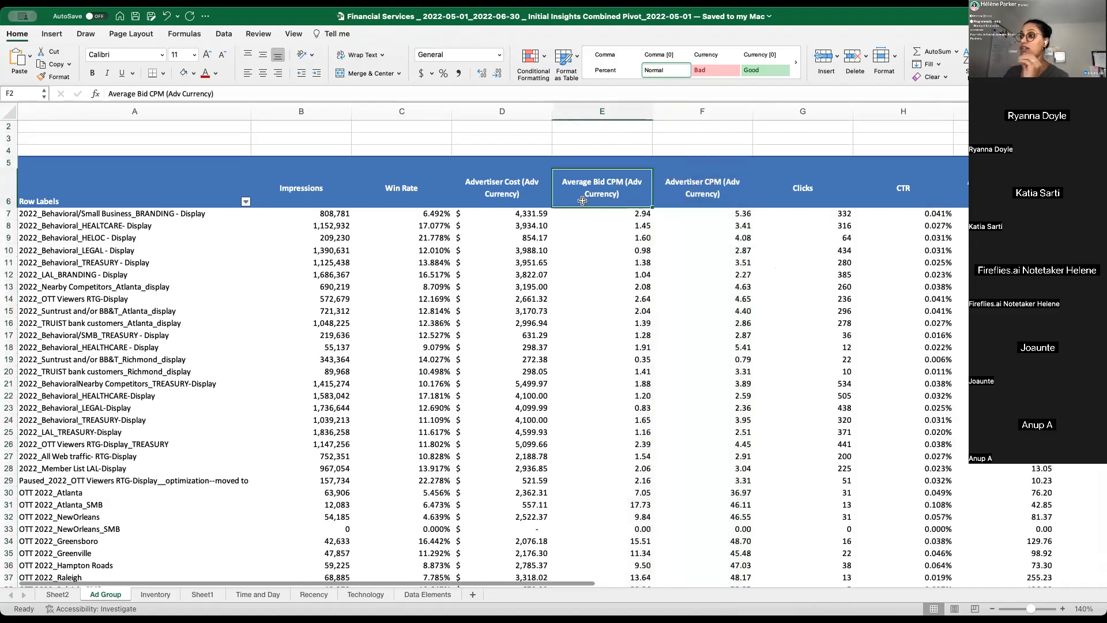
{"action": "left_click", "coordinate": [610, 231]}
{"action": "left_click", "coordinate": [612, 171]}
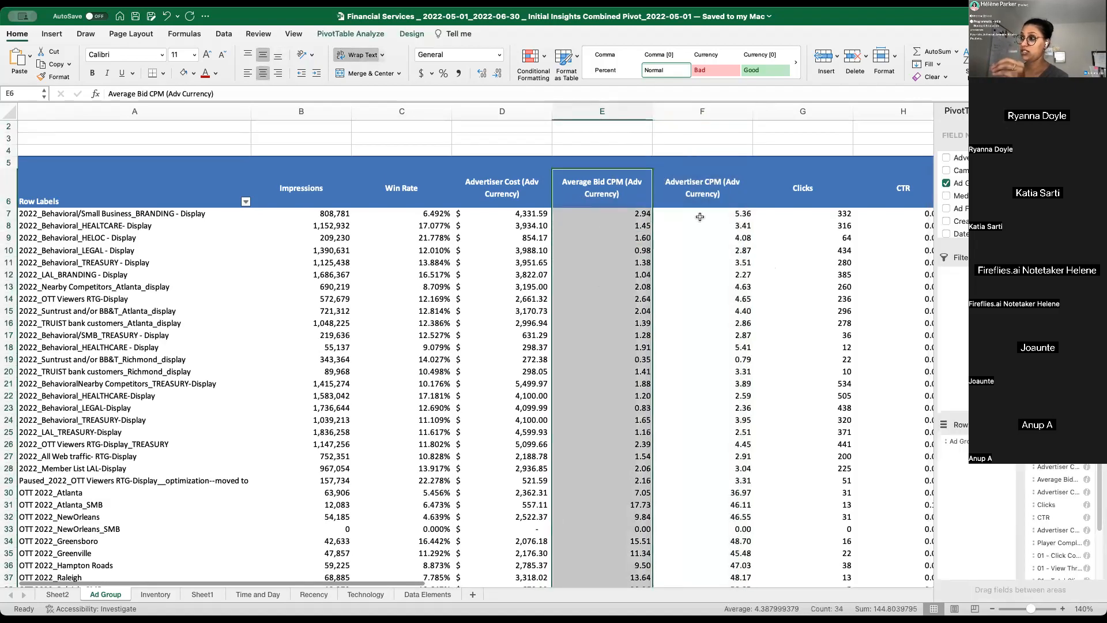
{"action": "left_click_drag", "start_coordinate": [623, 250], "coordinate": [642, 458]}
{"action": "left_click_drag", "start_coordinate": [721, 238], "coordinate": [717, 465]}
{"action": "left_click", "coordinate": [600, 324]}
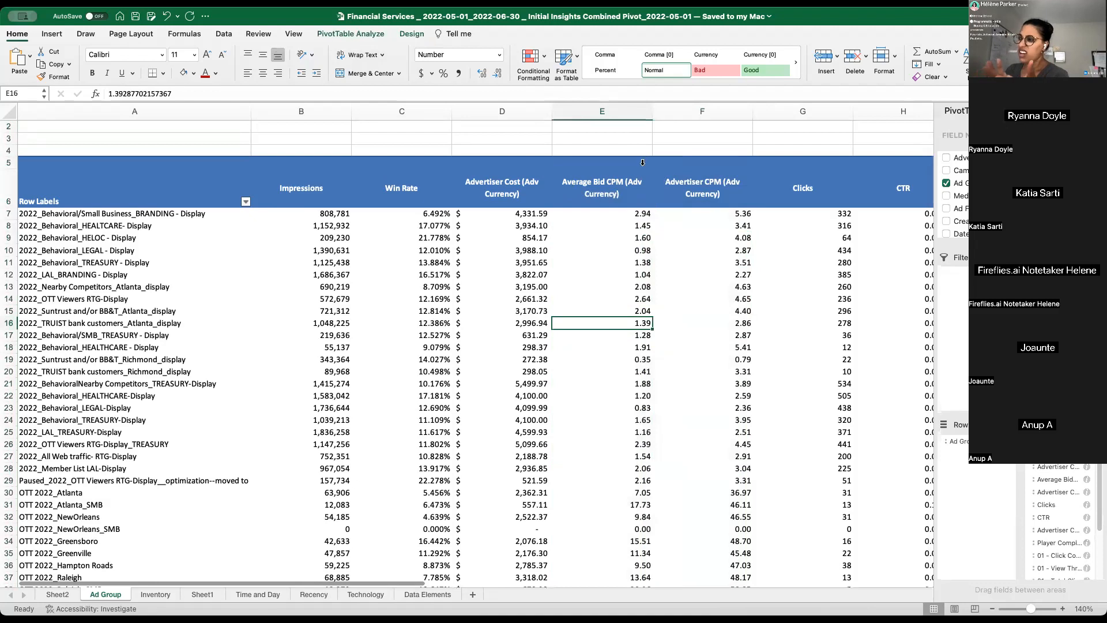
- Remove the Average Bid CPM (Adv Currency) field from the pivot table's values
{"action": "left_click_drag", "start_coordinate": [609, 199], "coordinate": [611, 284]}
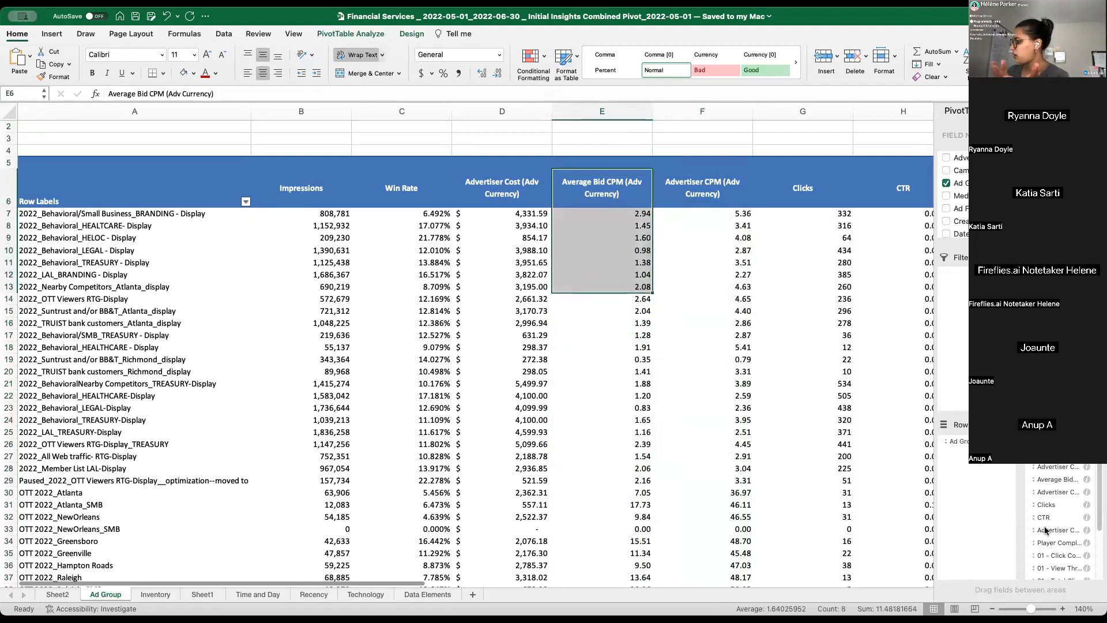
{"action": "left_click", "coordinate": [1056, 481]}
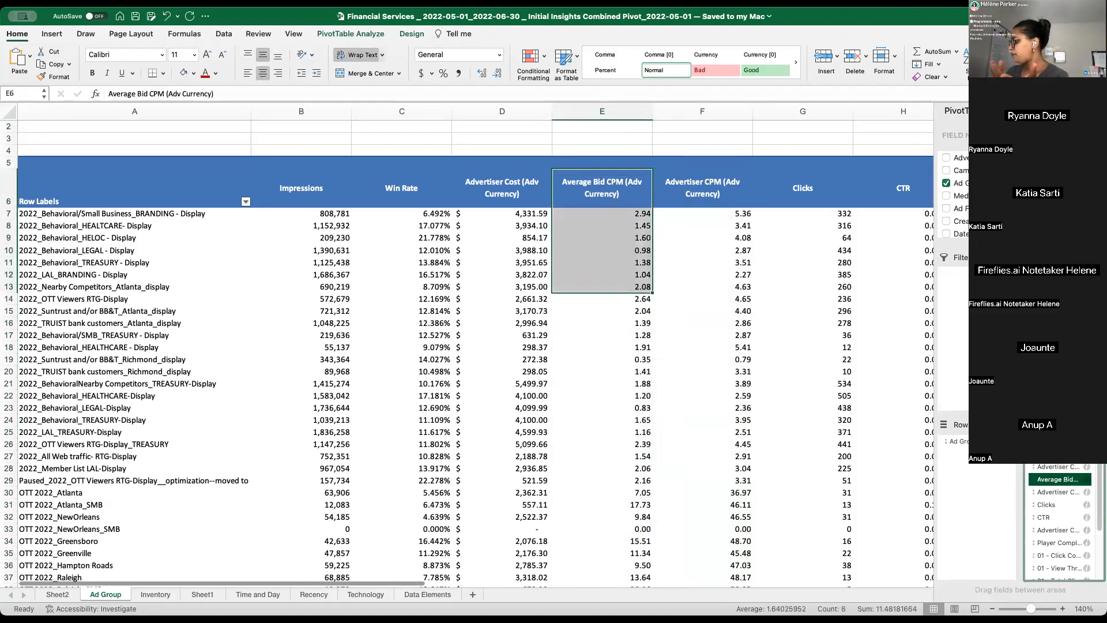
{"action": "left_click_drag", "start_coordinate": [854, 204], "coordinate": [572, 253]}
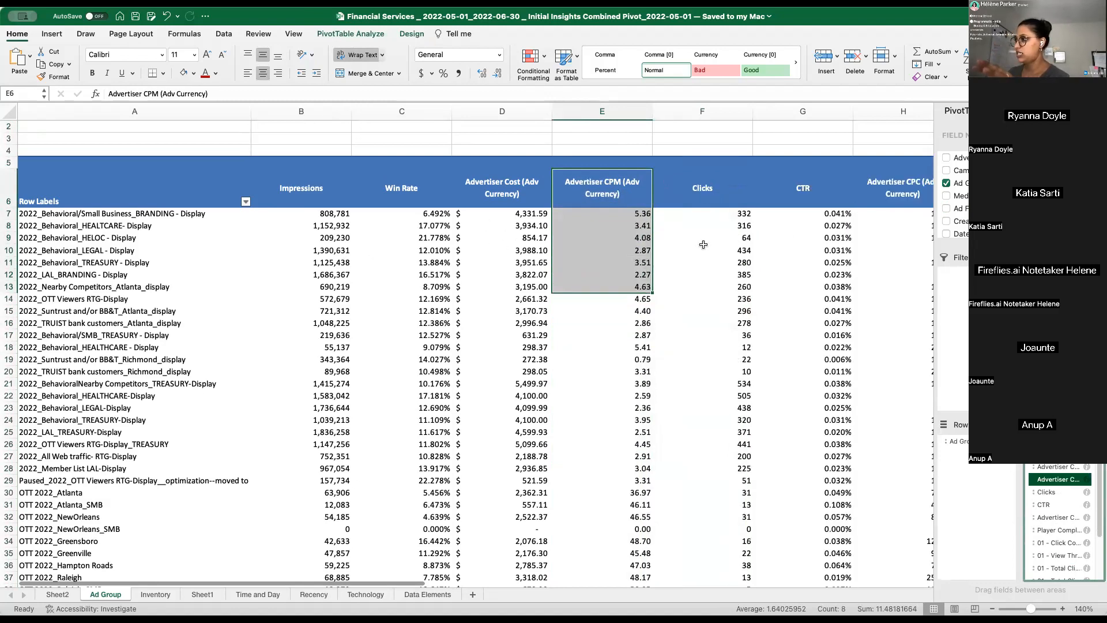
- Narrow the Clicks, CTR and Advertiser CPC columns to fit their values
{"action": "left_click", "coordinate": [740, 190]}
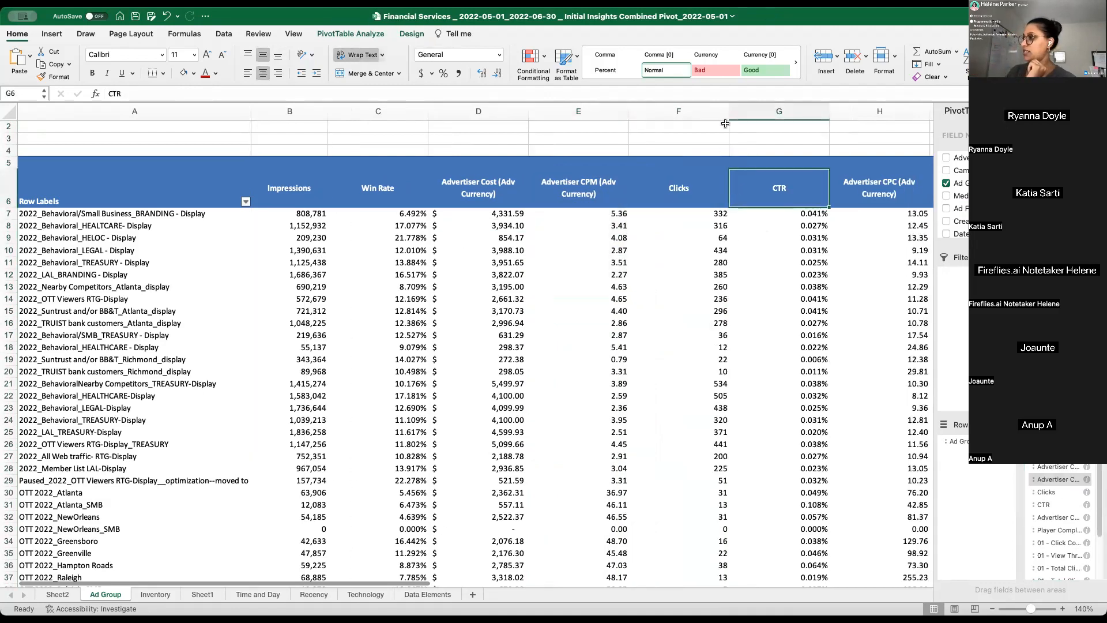
{"action": "left_click_drag", "start_coordinate": [729, 113], "coordinate": [669, 113]}
{"action": "left_click_drag", "start_coordinate": [769, 112], "coordinate": [706, 112]}
{"action": "left_click", "coordinate": [760, 190]}
{"action": "left_click_drag", "start_coordinate": [805, 113], "coordinate": [746, 113]}
- Remove the Player Completion Rate field from the pivot values and narrow the 01 - Click Conversion and 01 - View Through Conversion columns
{"action": "left_click", "coordinate": [821, 180]}
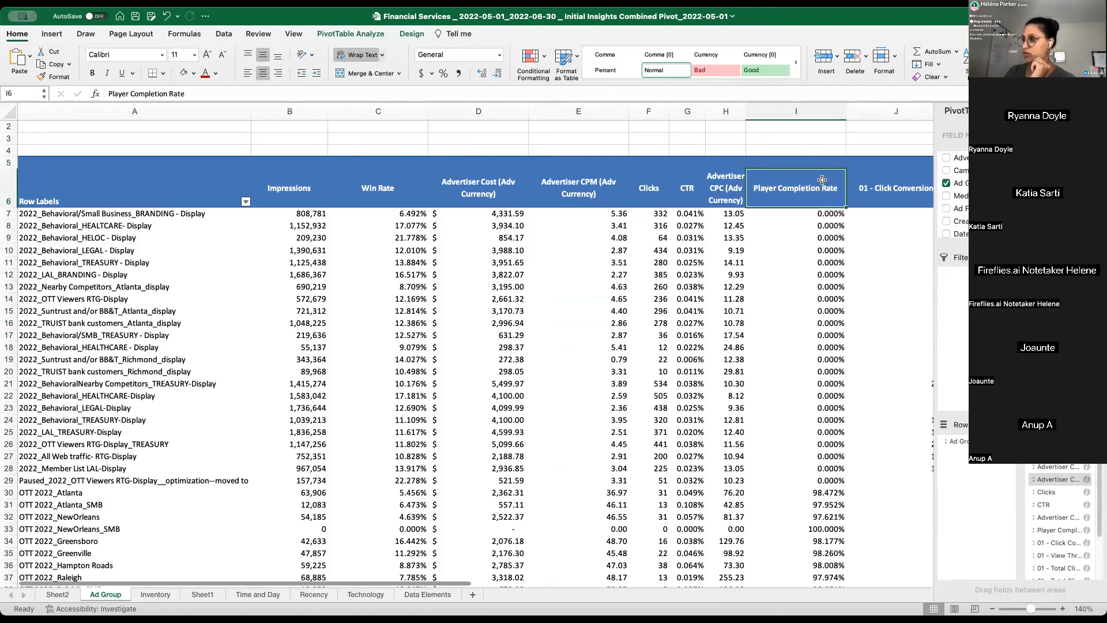
{"action": "scroll", "coordinate": [822, 180], "scroll_direction": "down", "scroll_amount": 1}
{"action": "scroll", "coordinate": [823, 180], "scroll_direction": "up", "scroll_amount": 1}
{"action": "scroll", "coordinate": [823, 180], "scroll_direction": "down", "scroll_amount": 1}
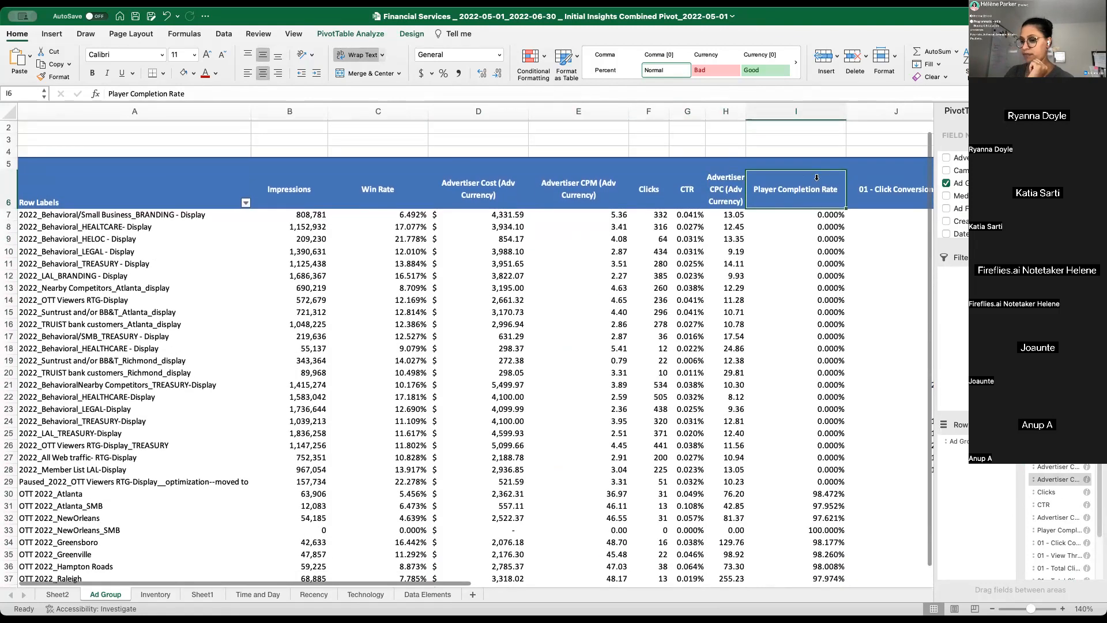
{"action": "left_click_drag", "start_coordinate": [1067, 530], "coordinate": [803, 118]}
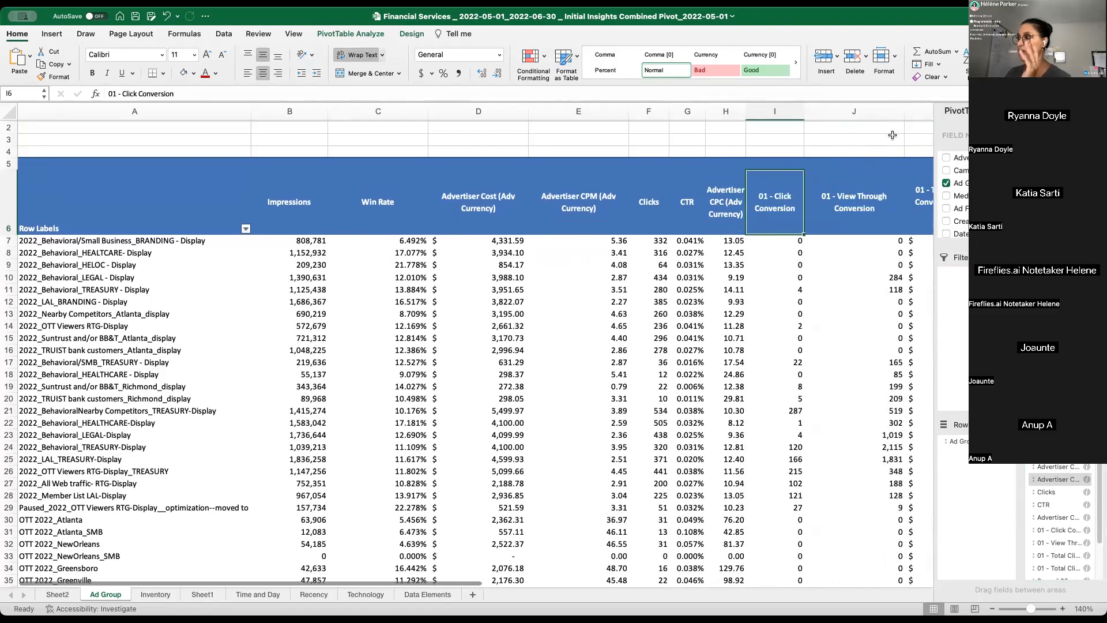
{"action": "left_click_drag", "start_coordinate": [905, 113], "coordinate": [840, 115]}
- Walk through the conversion CPA headers from 01 to 05 and return to the Row Labels header
{"action": "left_click", "coordinate": [903, 199]}
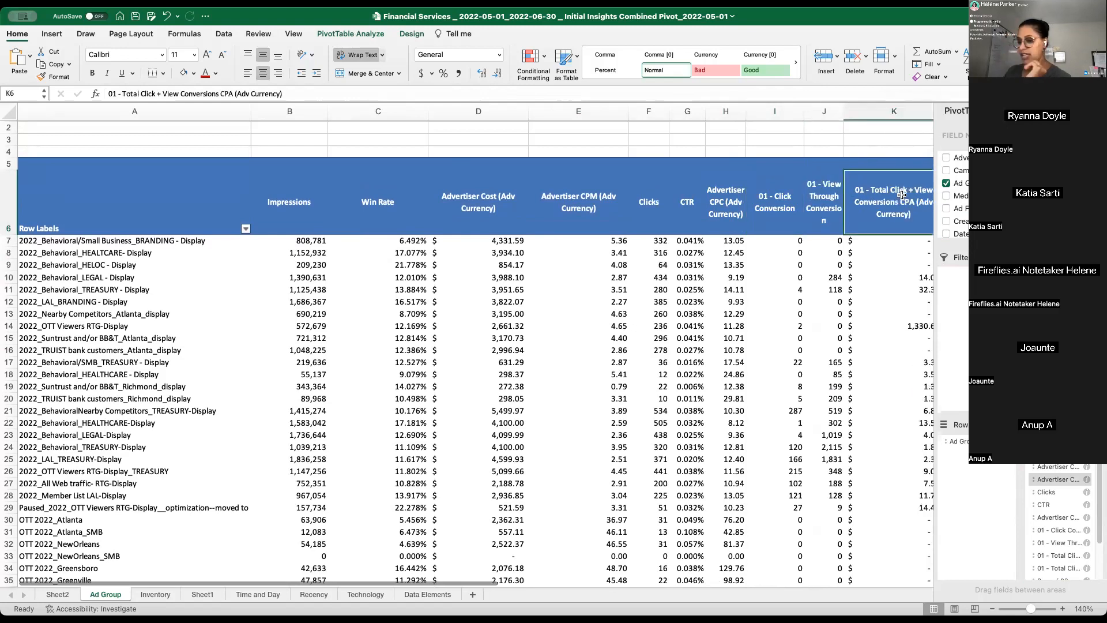
{"action": "key", "text": "Right"}
{"action": "key", "text": "Right"}
{"action": "key", "text": "Right"}
{"action": "scroll", "coordinate": [902, 195], "scroll_direction": "right", "scroll_amount": 5}
{"action": "key", "text": "Left"}
{"action": "key", "text": "Left"}
{"action": "key", "text": "Left"}
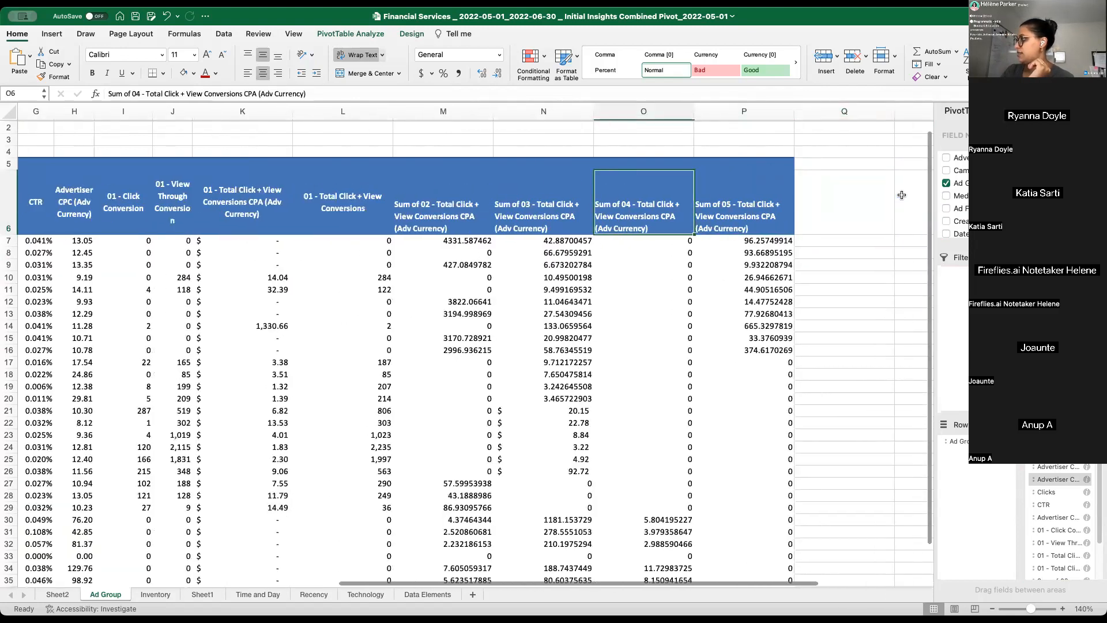
{"action": "key", "text": "Left"}
{"action": "key", "text": "Left"}
{"action": "key", "text": "Left"}
{"action": "key", "text": "Left"}
{"action": "key", "text": "Left"}
{"action": "key", "text": "Left"}
{"action": "key", "text": "Left"}
{"action": "key", "text": "Left"}
{"action": "key", "text": "Left"}
{"action": "key", "text": "Left"}
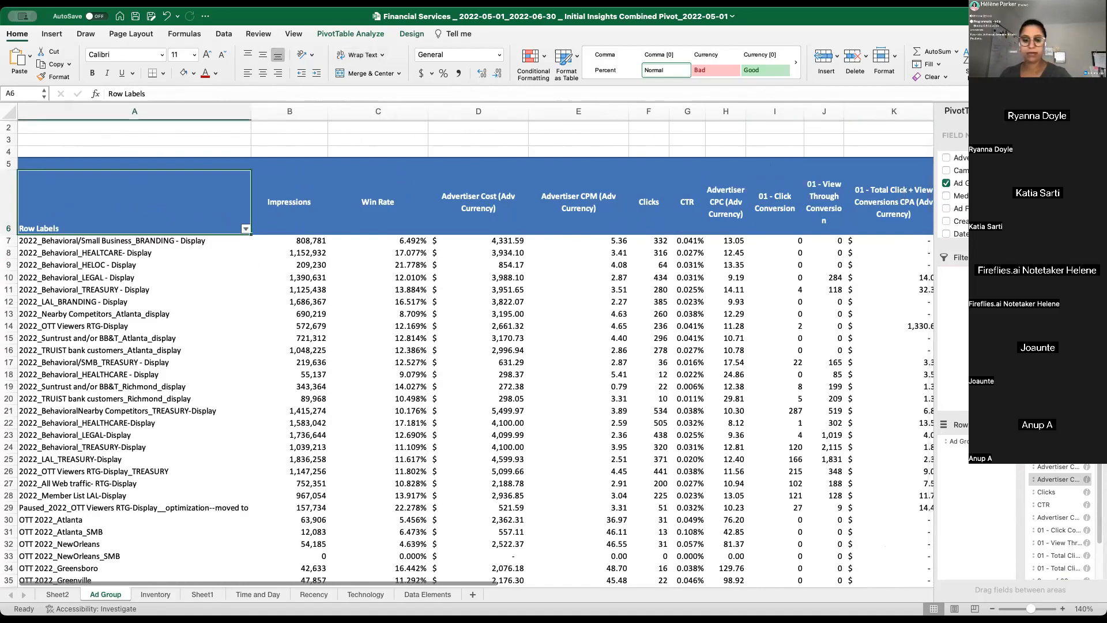
- Search the pivot fields for "all" and add All Last Click + View Conversions and All Last Click + View CPA (Adv Currency)
{"action": "type", "text": "all"}
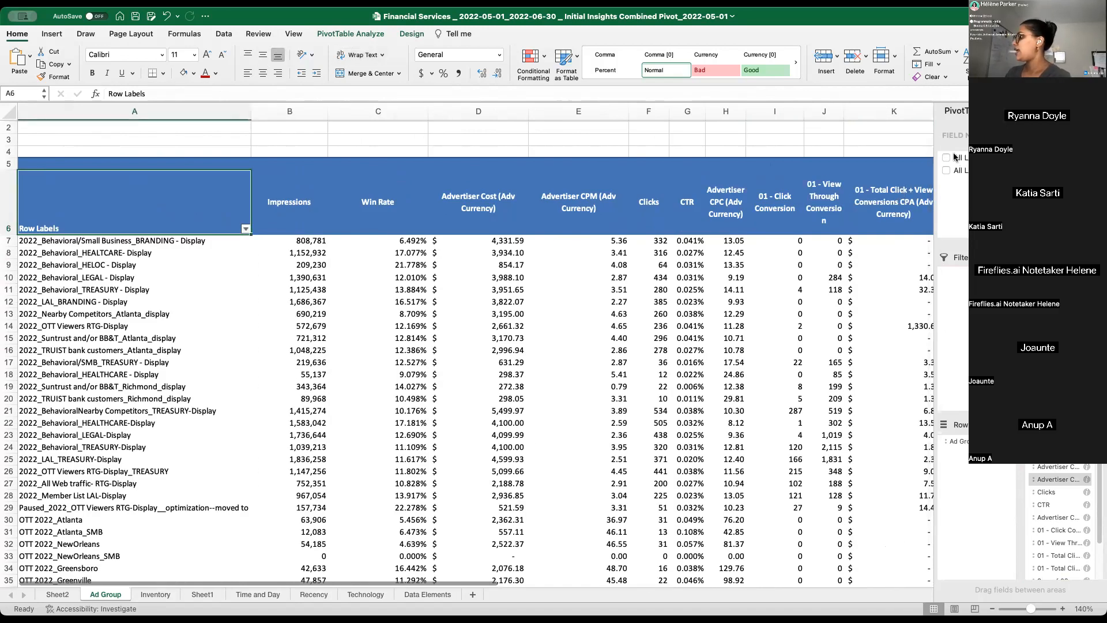
{"action": "left_click_drag", "start_coordinate": [964, 157], "coordinate": [978, 167]}
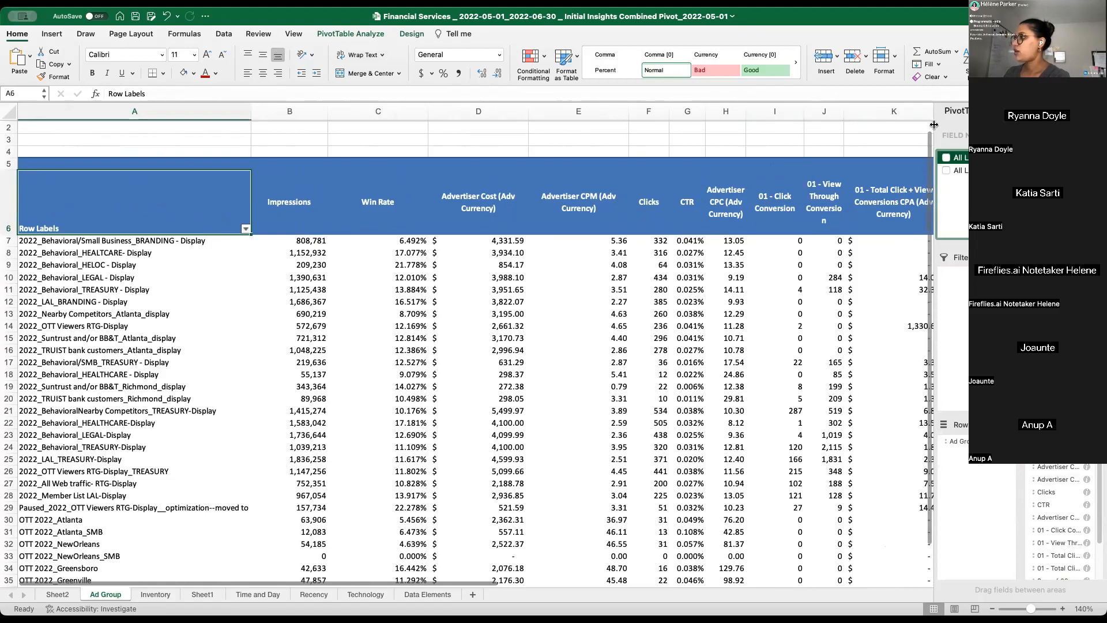
{"action": "left_click_drag", "start_coordinate": [933, 125], "coordinate": [737, 110]}
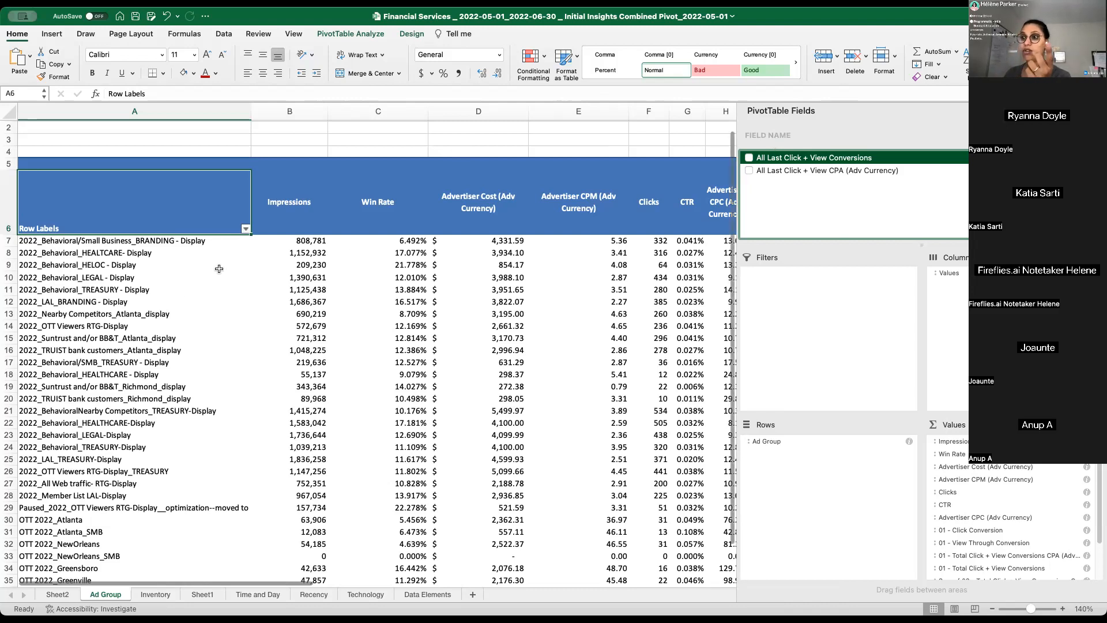
{"action": "left_click", "coordinate": [450, 354]}
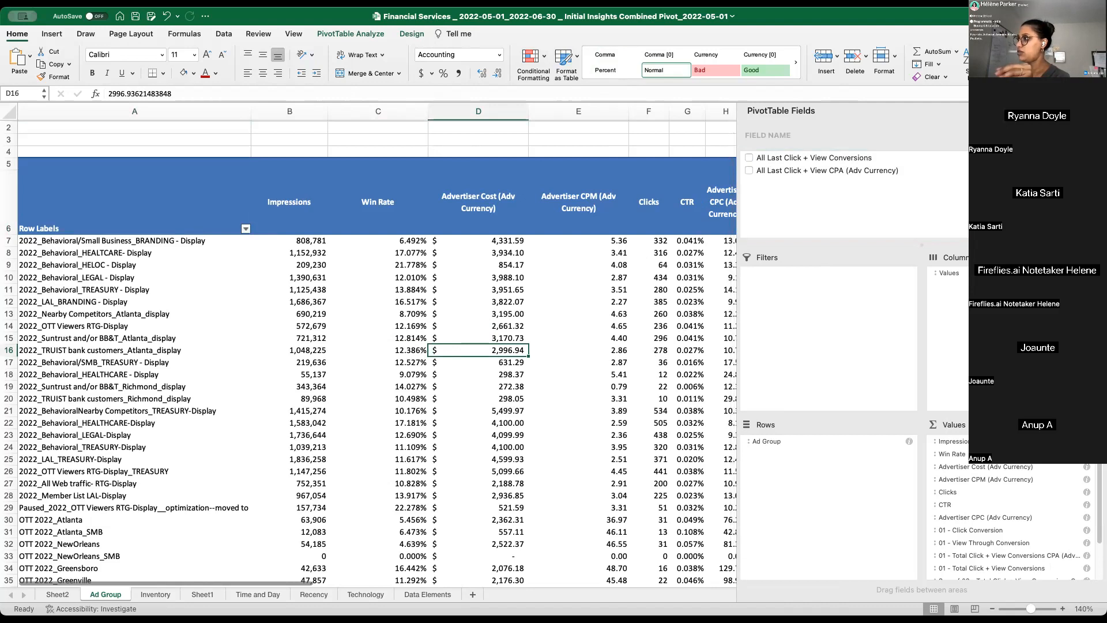
{"action": "left_click", "coordinate": [749, 159]}
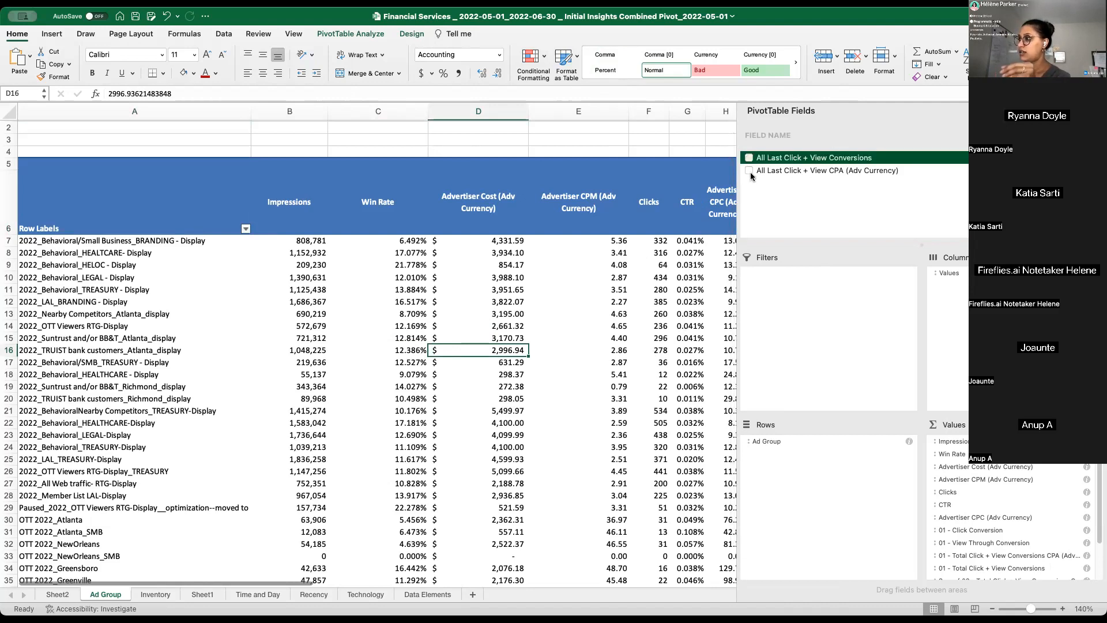
{"action": "left_click", "coordinate": [750, 170]}
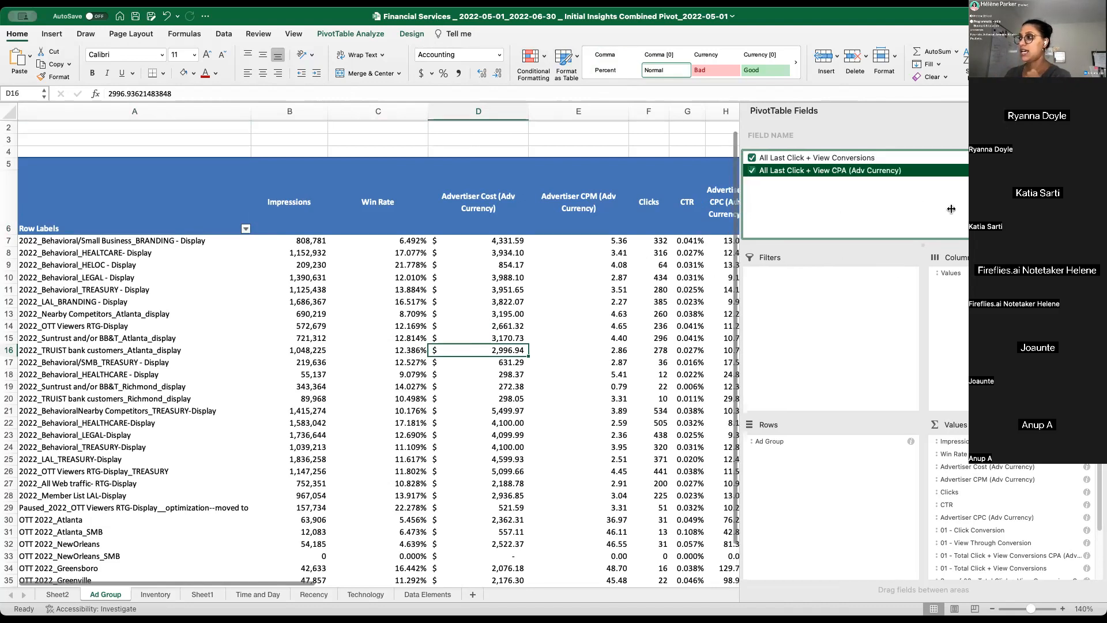
{"action": "left_click_drag", "start_coordinate": [740, 209], "coordinate": [951, 209]}
- Wrap and centre the two All Last Click + View headers in Q6:R6, and slightly narrow column Q
{"action": "left_click", "coordinate": [841, 185]}
{"action": "key", "text": "Right"}
{"action": "key", "text": "Right"}
{"action": "key", "text": "Right"}
{"action": "key", "text": "Right"}
{"action": "key", "text": "Right"}
{"action": "key", "text": "Right"}
{"action": "key", "text": "Right"}
{"action": "key", "text": "Right"}
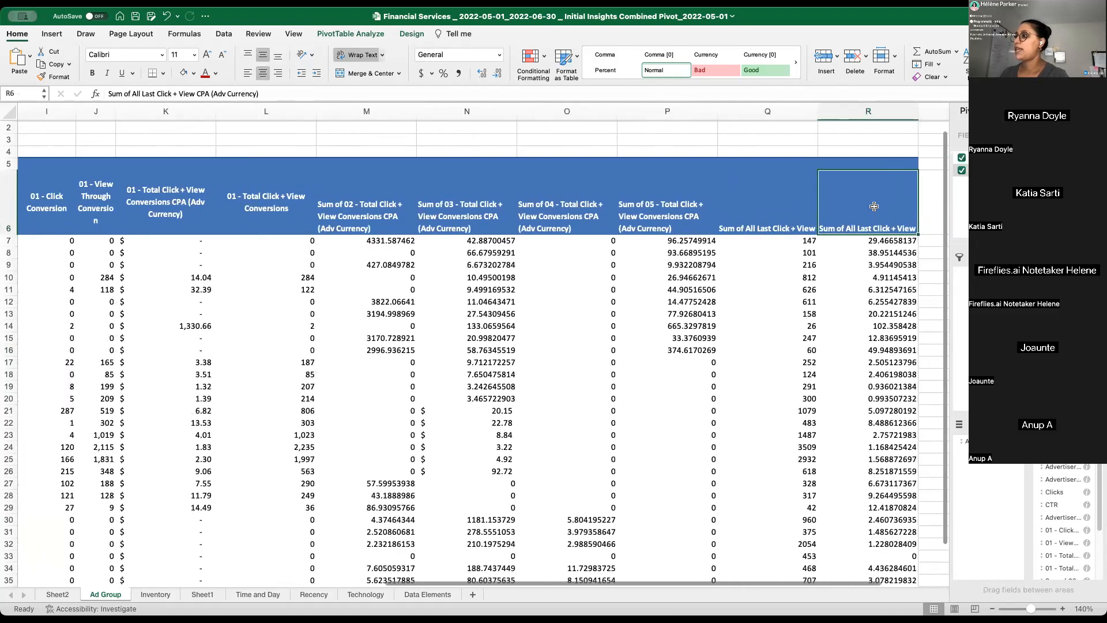
{"action": "key", "text": "Right"}
{"action": "left_click_drag", "start_coordinate": [690, 199], "coordinate": [759, 201]}
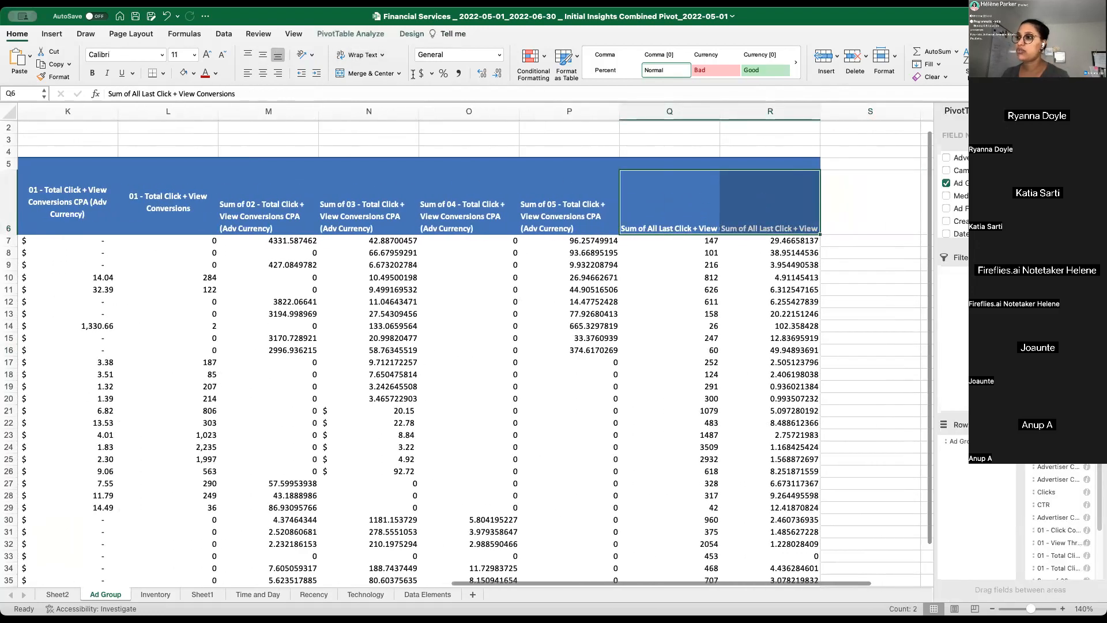
{"action": "left_click", "coordinate": [358, 55]}
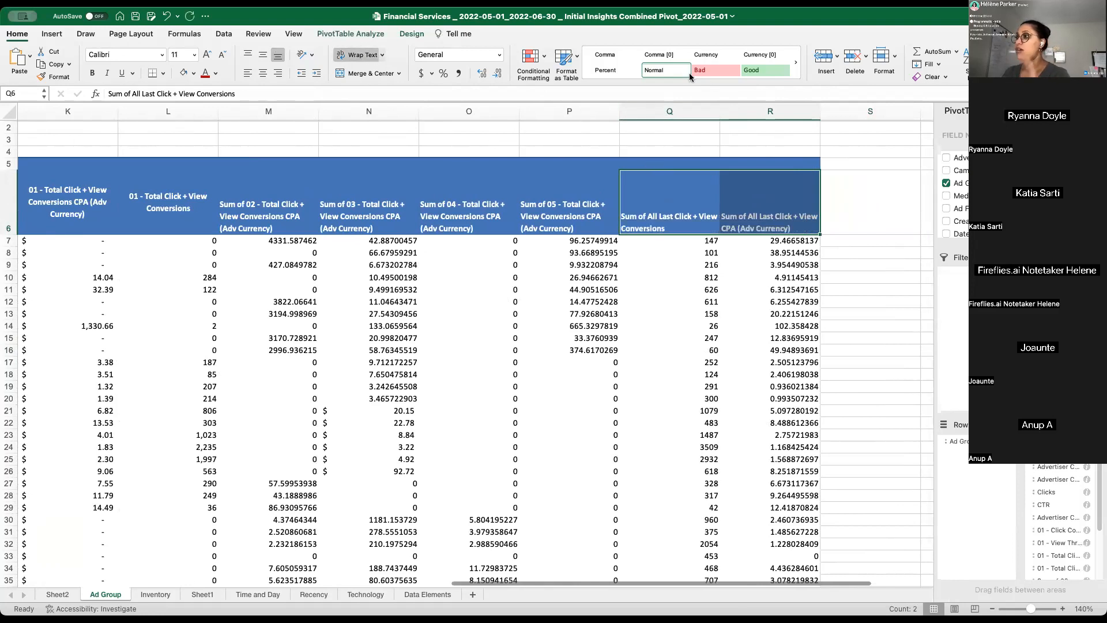
{"action": "left_click", "coordinate": [263, 55]}
{"action": "left_click", "coordinate": [263, 74]}
{"action": "left_click_drag", "start_coordinate": [730, 113], "coordinate": [718, 113]}
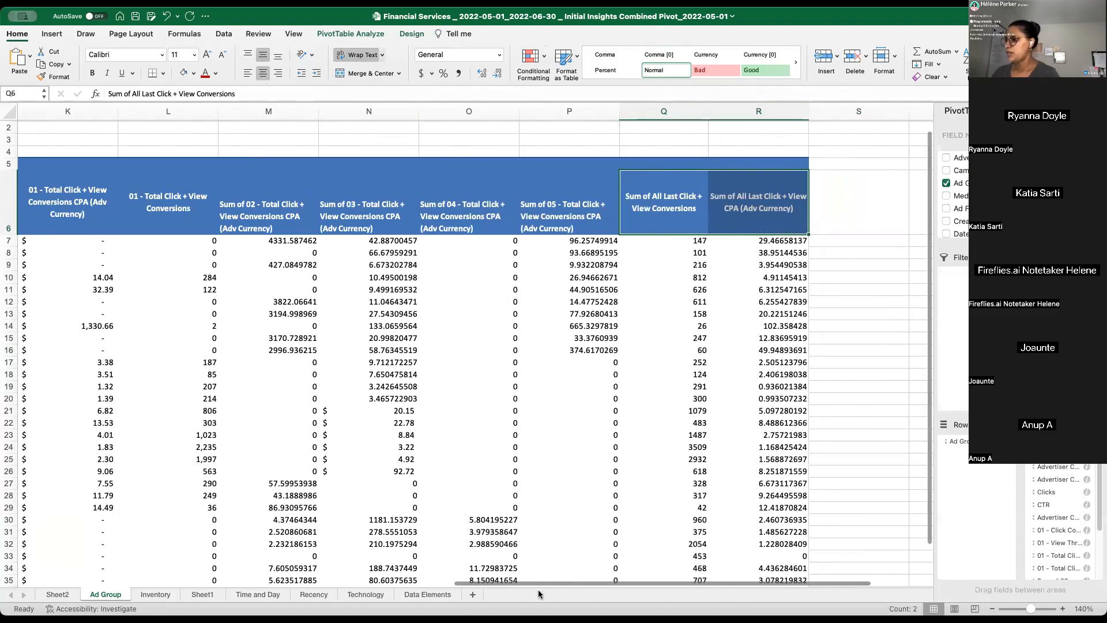
- Review the ad group names under Row Labels, highlighting the full list from A7 to A38
{"action": "scroll", "coordinate": [462, 519], "scroll_direction": "left", "scroll_amount": 15}
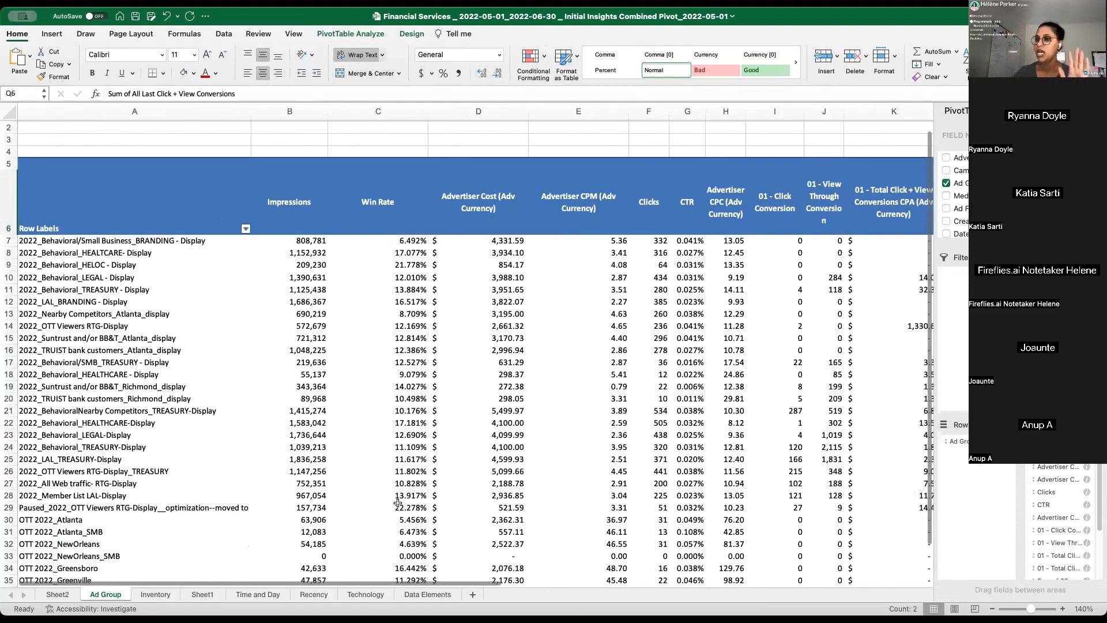
{"action": "scroll", "coordinate": [230, 346], "scroll_direction": "down", "scroll_amount": 2}
{"action": "left_click", "coordinate": [81, 168]}
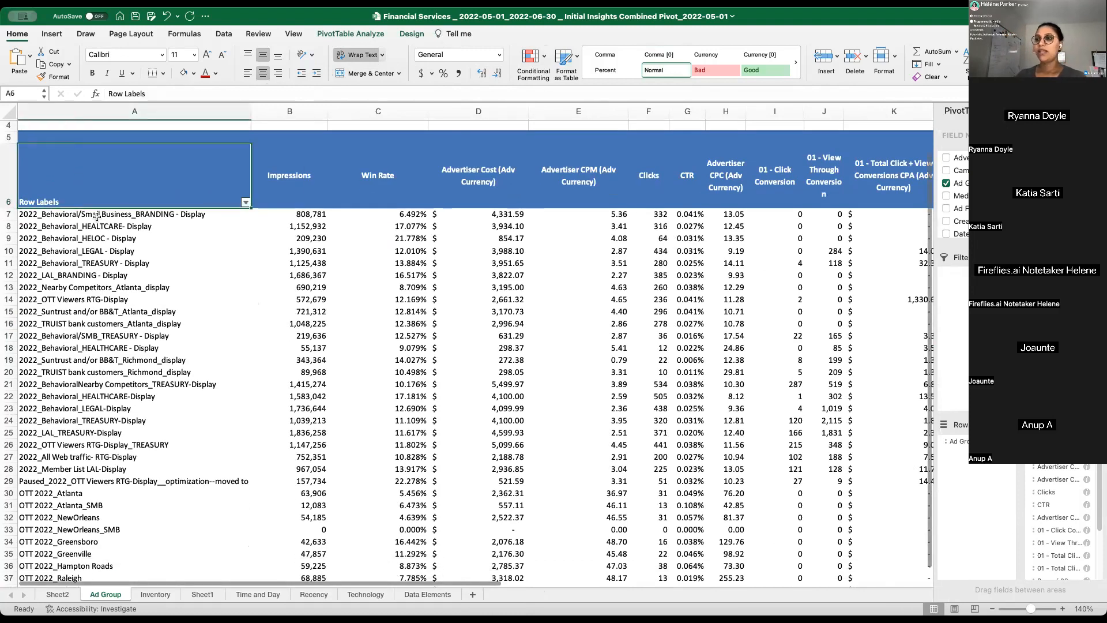
{"action": "left_click_drag", "start_coordinate": [98, 238], "coordinate": [183, 453]}
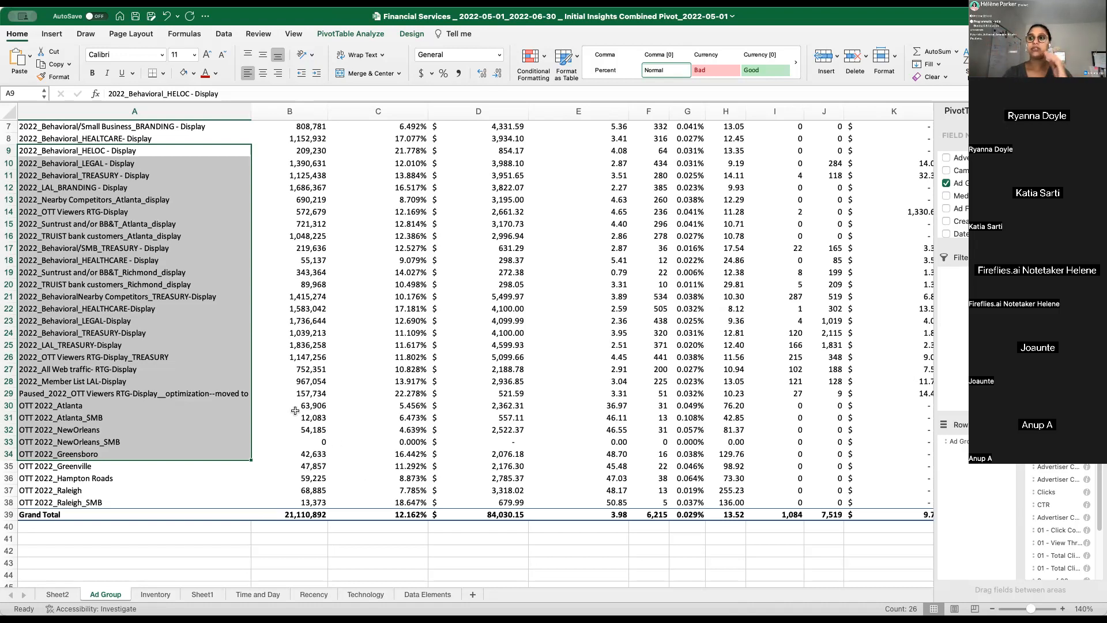
{"action": "left_click", "coordinate": [193, 321]}
{"action": "scroll", "coordinate": [191, 323], "scroll_direction": "up", "scroll_amount": 2}
{"action": "left_click_drag", "start_coordinate": [92, 195], "coordinate": [121, 500]}
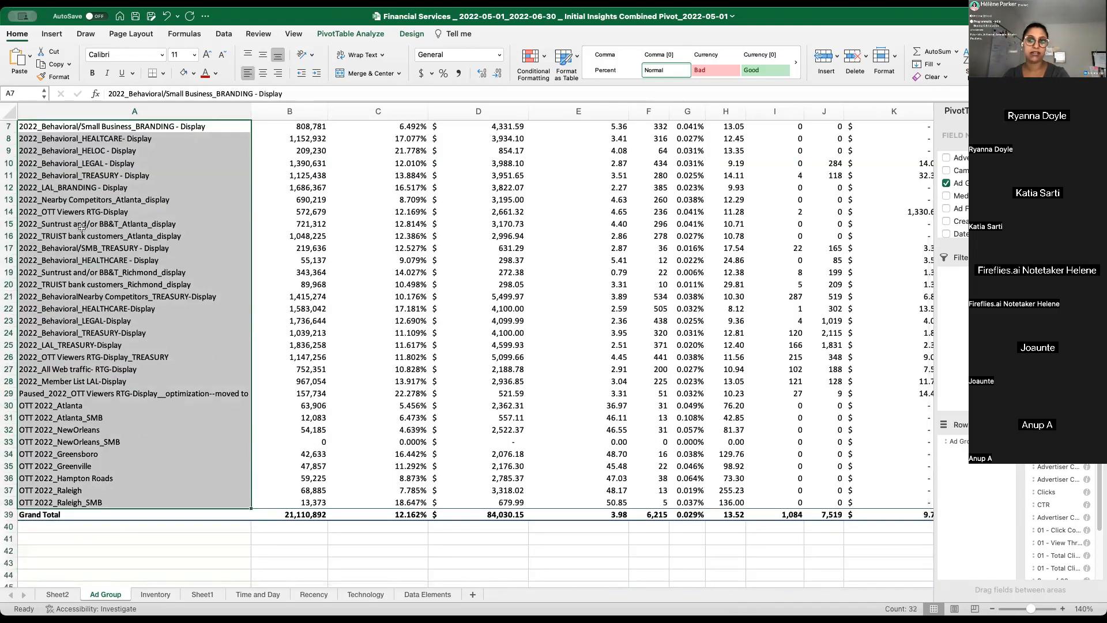
{"action": "left_click", "coordinate": [118, 228]}
{"action": "scroll", "coordinate": [71, 248], "scroll_direction": "up", "scroll_amount": 3}
{"action": "left_click", "coordinate": [144, 205]}
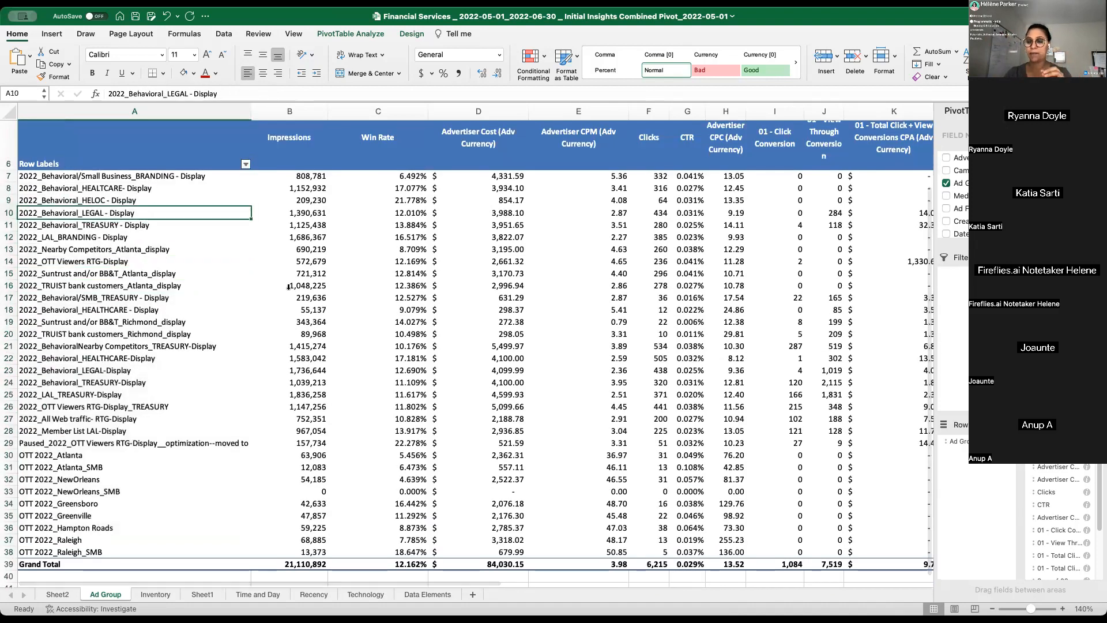
- Format the Sum of All Last Click + View CPA column with the dollar accounting number format
{"action": "left_click", "coordinate": [289, 527]}
{"action": "left_click_drag", "start_coordinate": [301, 581], "coordinate": [731, 603]}
{"action": "left_click", "coordinate": [783, 112]}
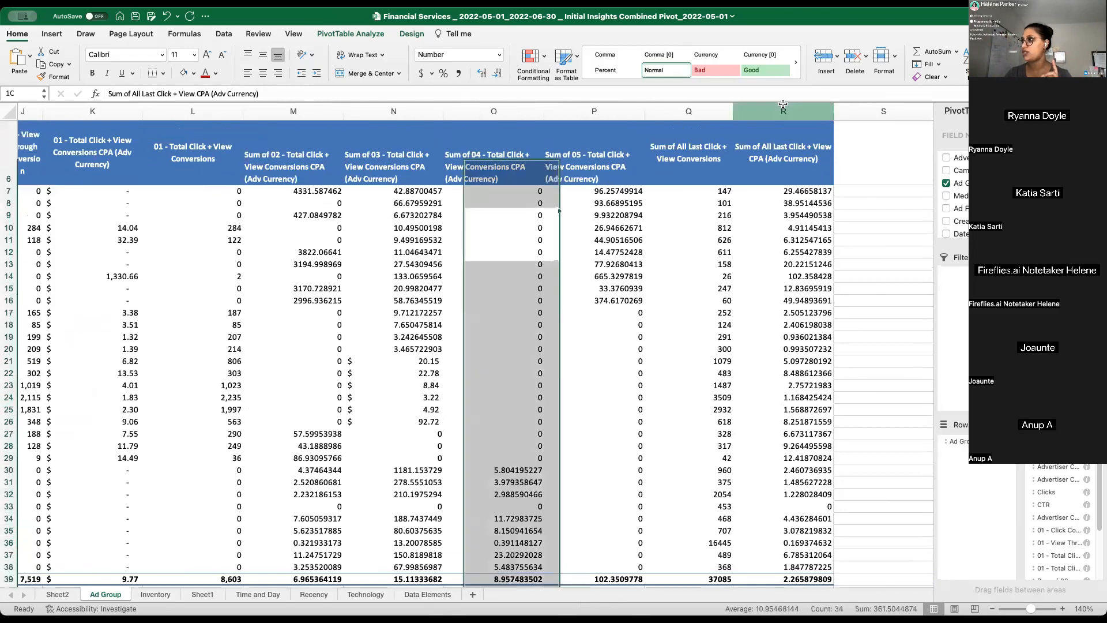
{"action": "left_click", "coordinate": [423, 74]}
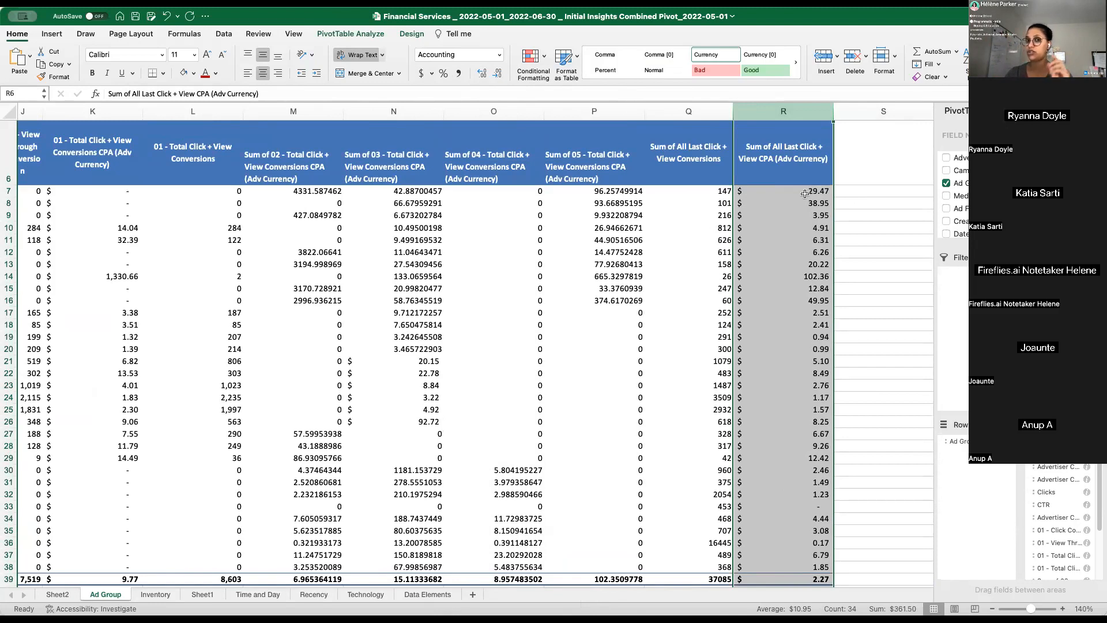
- Apply a green-to-red colour scale to the All Last Click + View CPA values in R7:R38, with the highest values in red
{"action": "left_click_drag", "start_coordinate": [804, 193], "coordinate": [811, 569]}
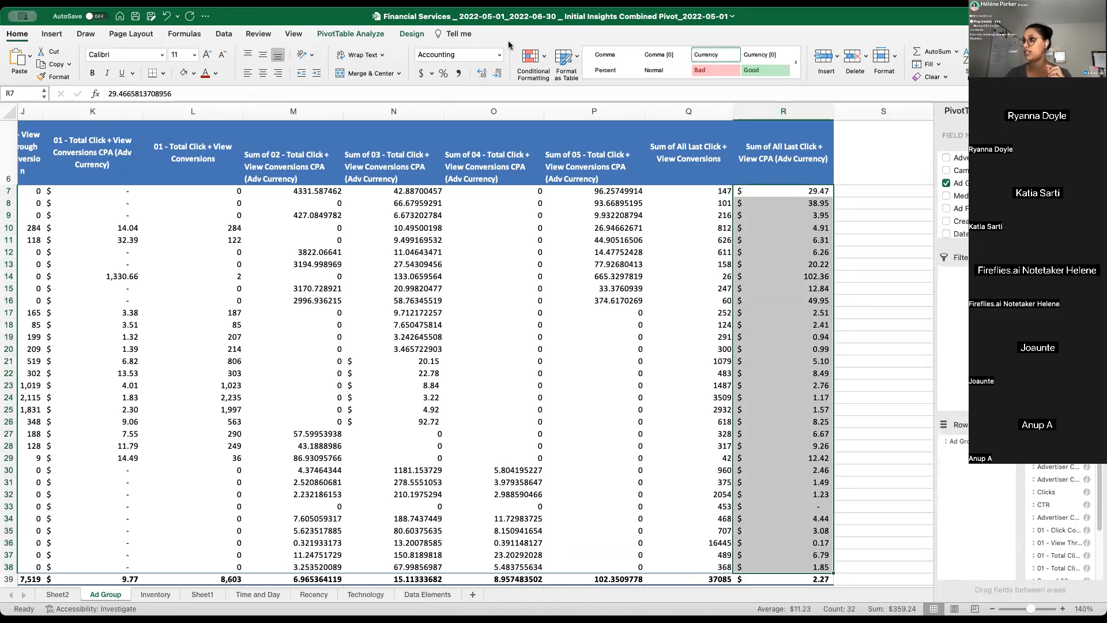
{"action": "left_click", "coordinate": [536, 60]}
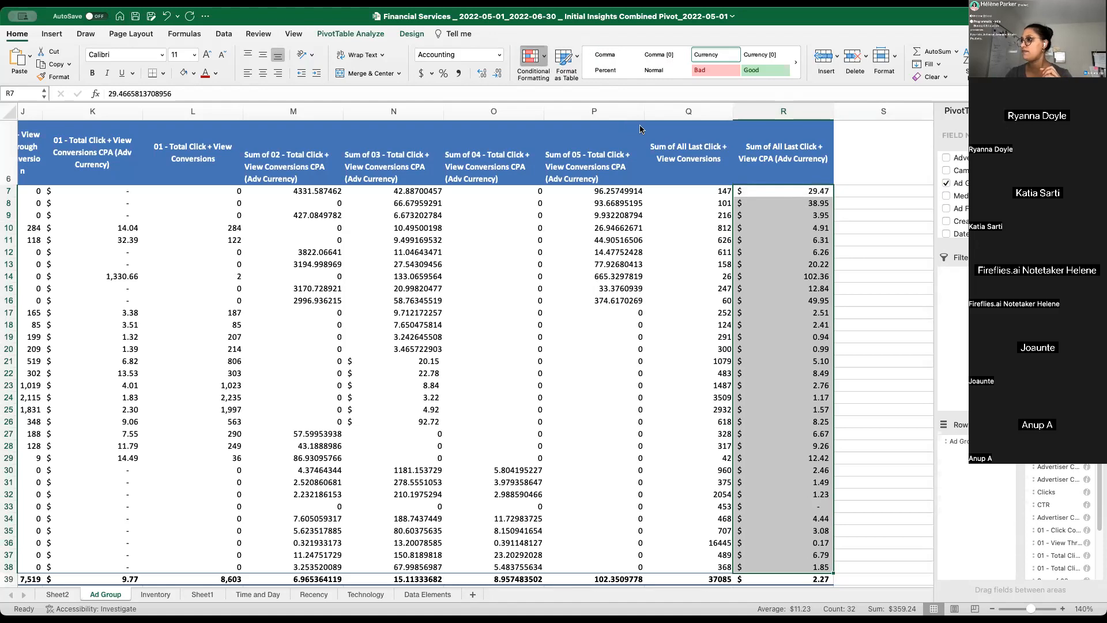
{"action": "left_click", "coordinate": [680, 133]}
{"action": "scroll", "coordinate": [820, 282], "scroll_direction": "down", "scroll_amount": 2}
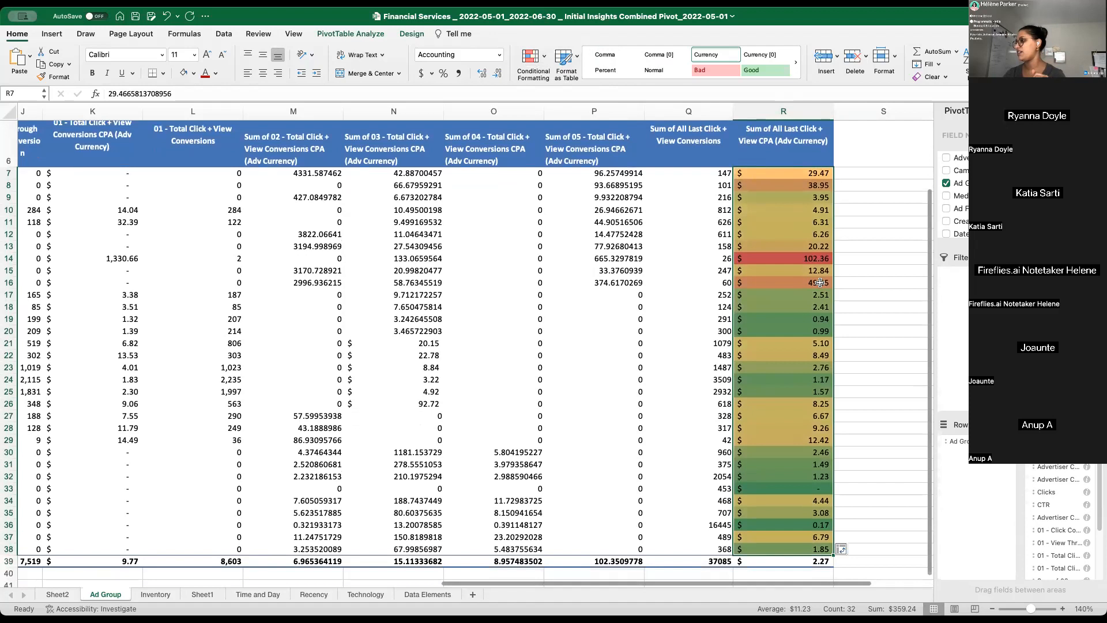
{"action": "scroll", "coordinate": [820, 282], "scroll_direction": "down", "scroll_amount": 2}
{"action": "scroll", "coordinate": [750, 231], "scroll_direction": "up", "scroll_amount": 4}
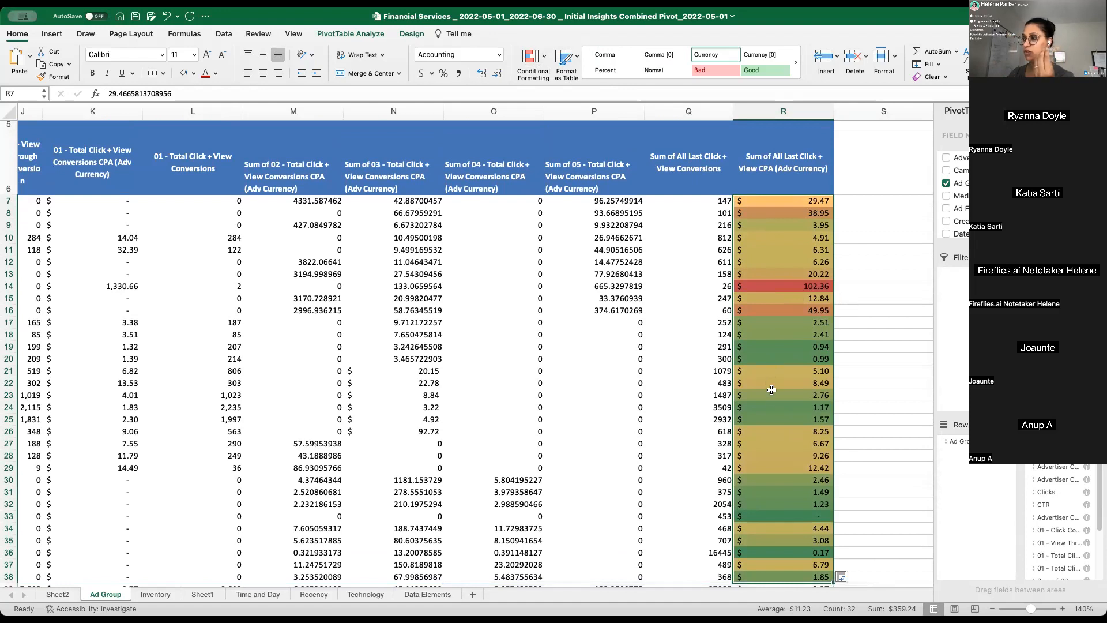
{"action": "left_click", "coordinate": [793, 284]}
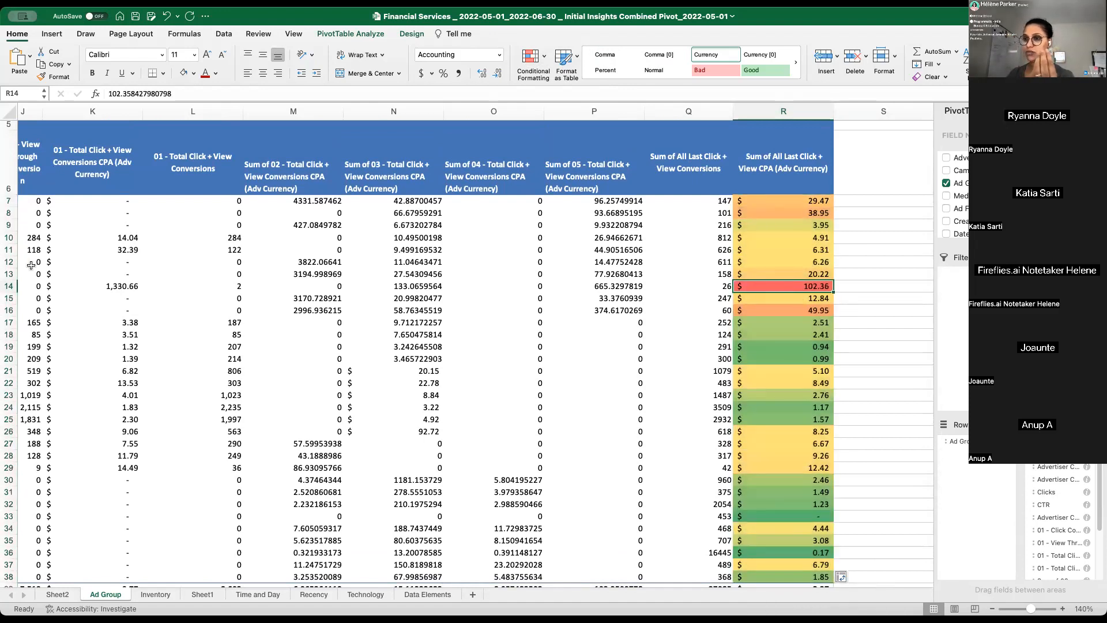
{"action": "left_click_drag", "start_coordinate": [800, 237], "coordinate": [782, 540]}
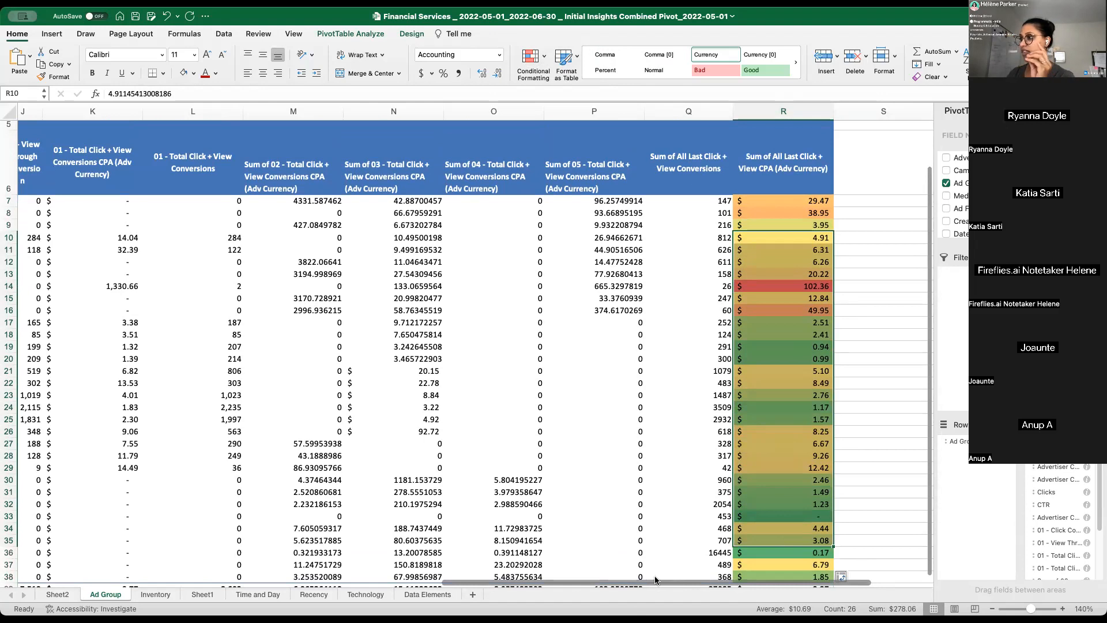
{"action": "left_click_drag", "start_coordinate": [688, 111], "coordinate": [288, 103]}
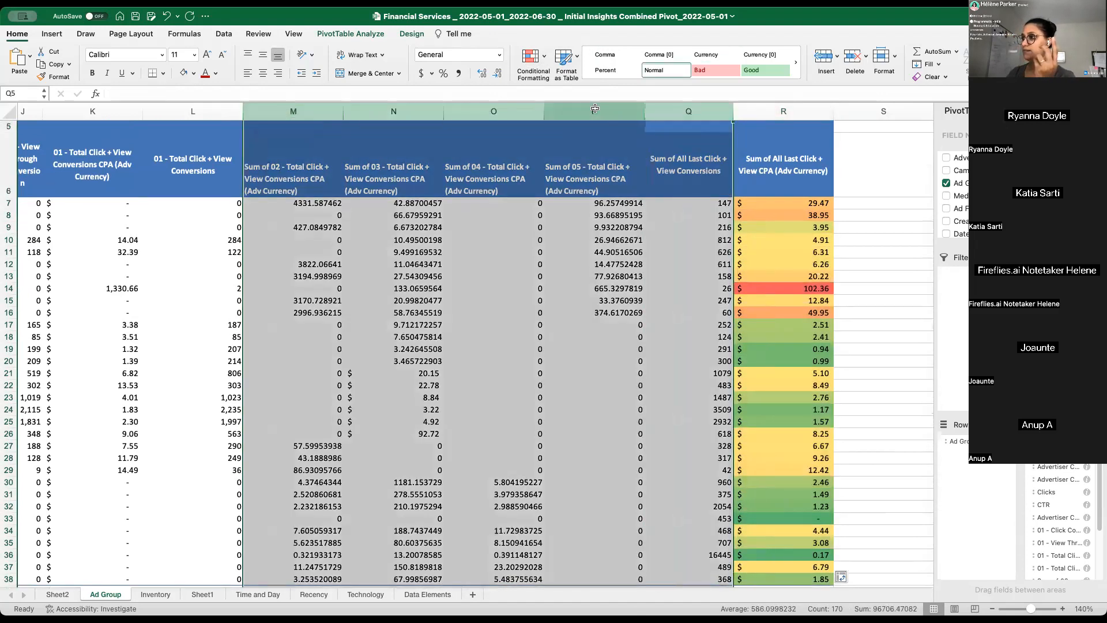
{"action": "left_click", "coordinate": [594, 112]}
- Sort the ad groups in descending order by Sum of All Last Click + View CPA (Adv Currency)
{"action": "left_click_drag", "start_coordinate": [580, 584], "coordinate": [62, 513]}
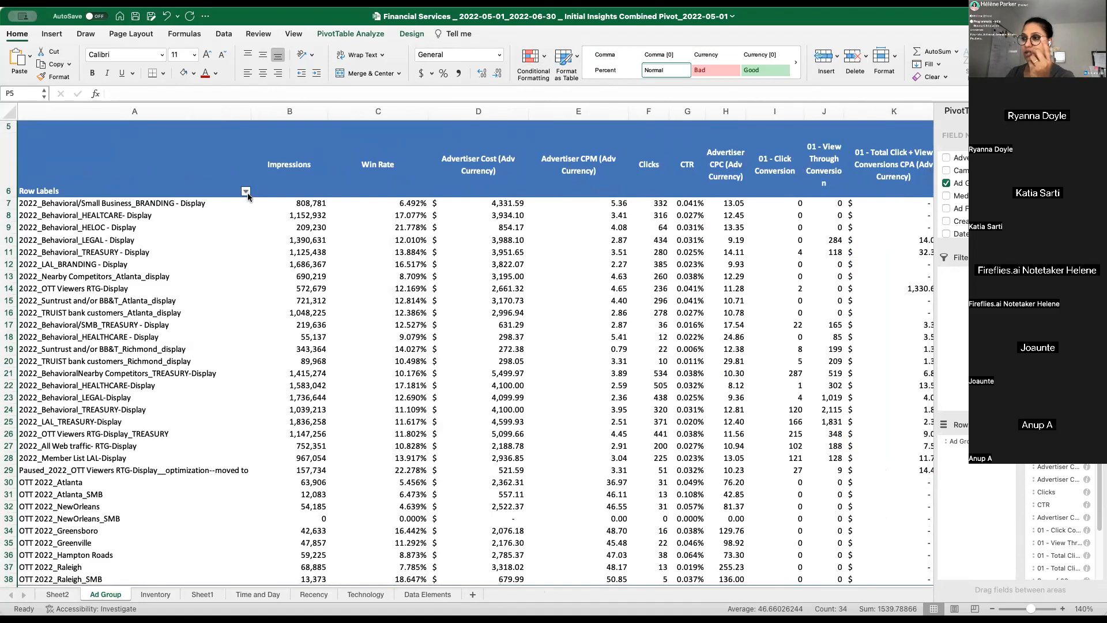
{"action": "left_click", "coordinate": [245, 192]}
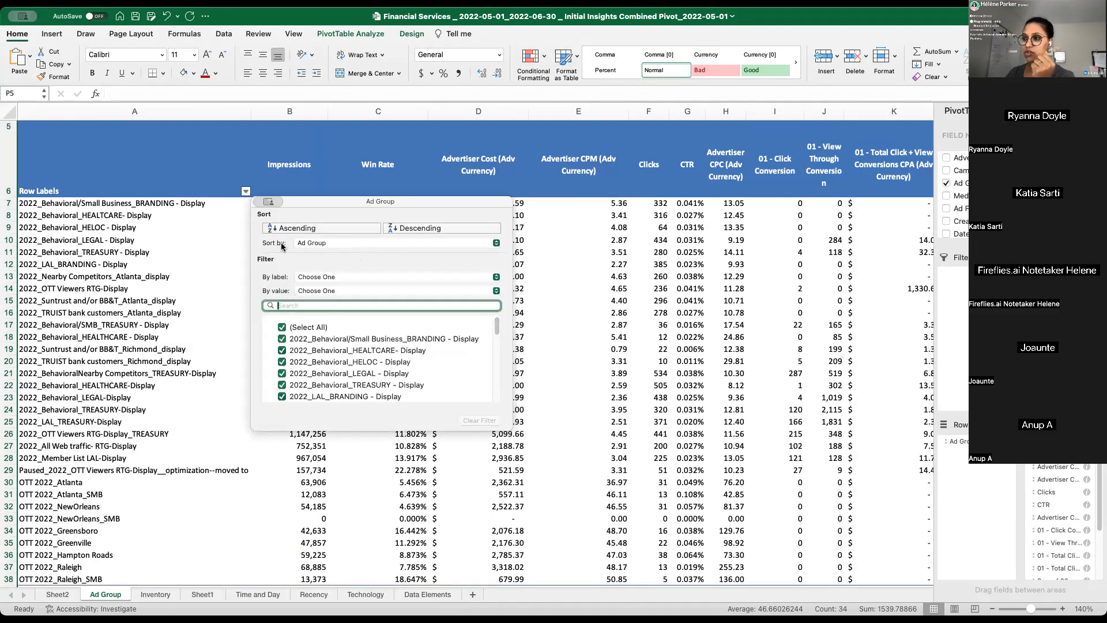
{"action": "left_click", "coordinate": [322, 247]}
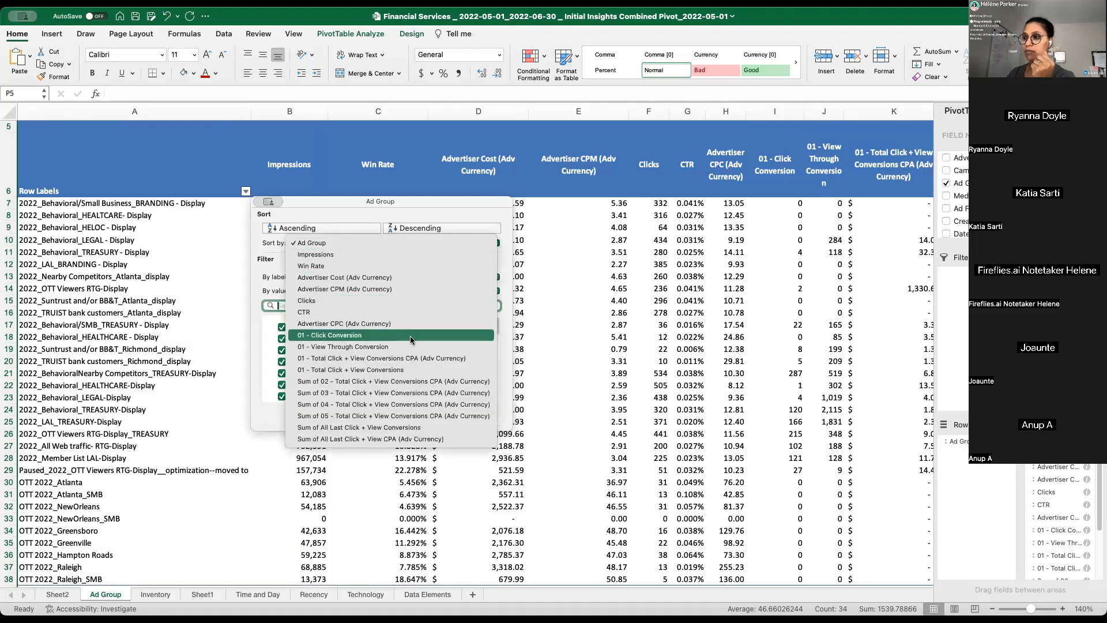
{"action": "left_click", "coordinate": [387, 441]}
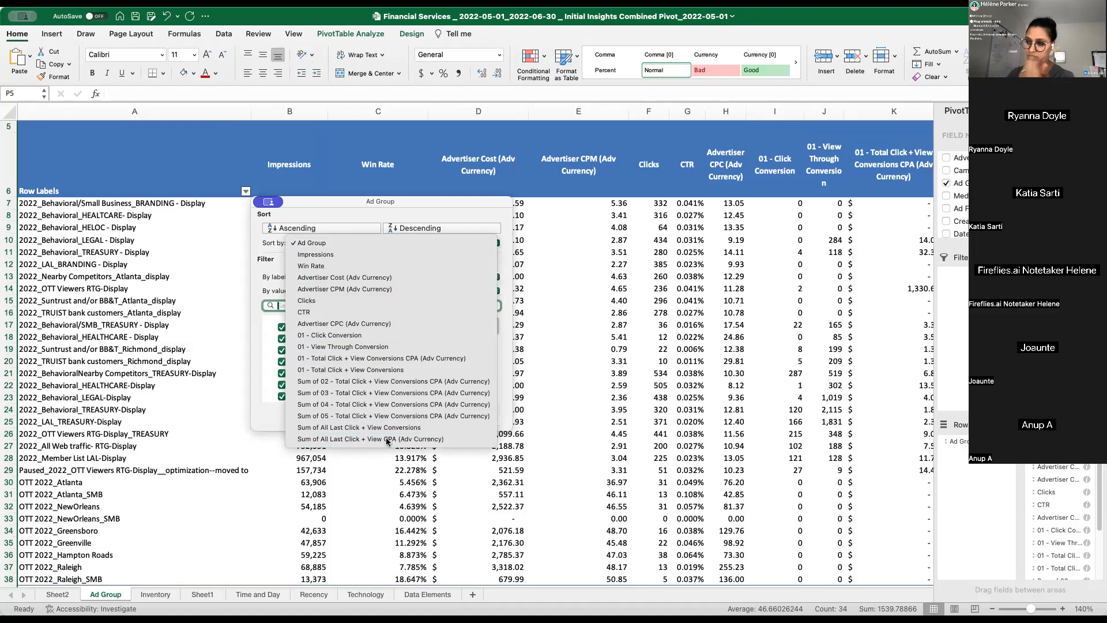
{"action": "left_click", "coordinate": [419, 229]}
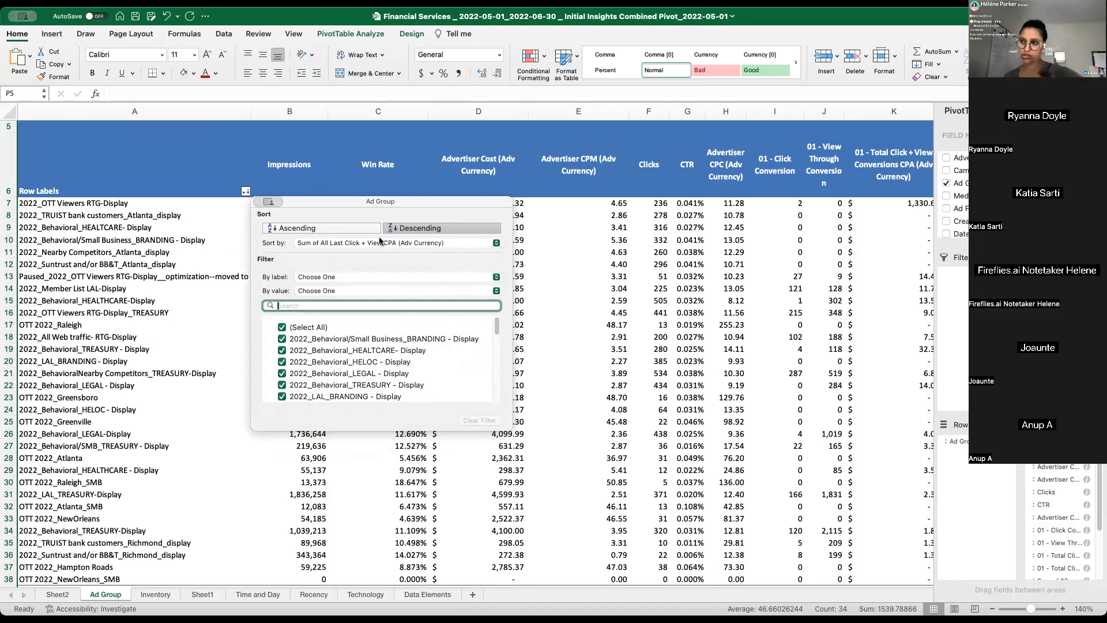
{"action": "left_click", "coordinate": [344, 433]}
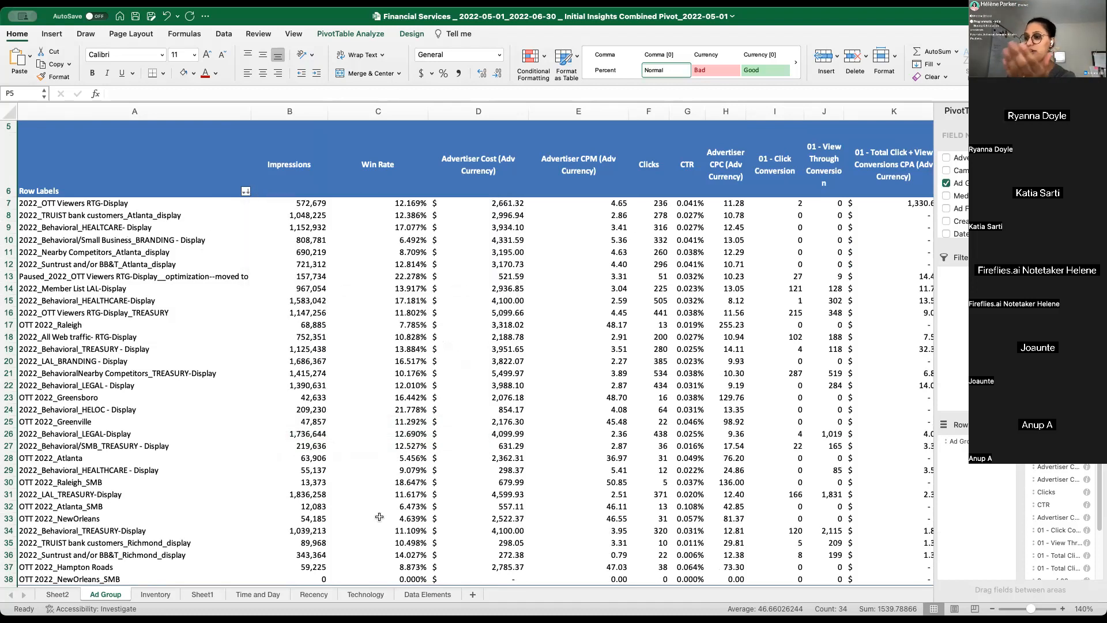
- Hide columns D through O, from Advertiser Cost to Sum of 04 - Total Click + View Conversions CPA
{"action": "left_click_drag", "start_coordinate": [338, 583], "coordinate": [770, 600]}
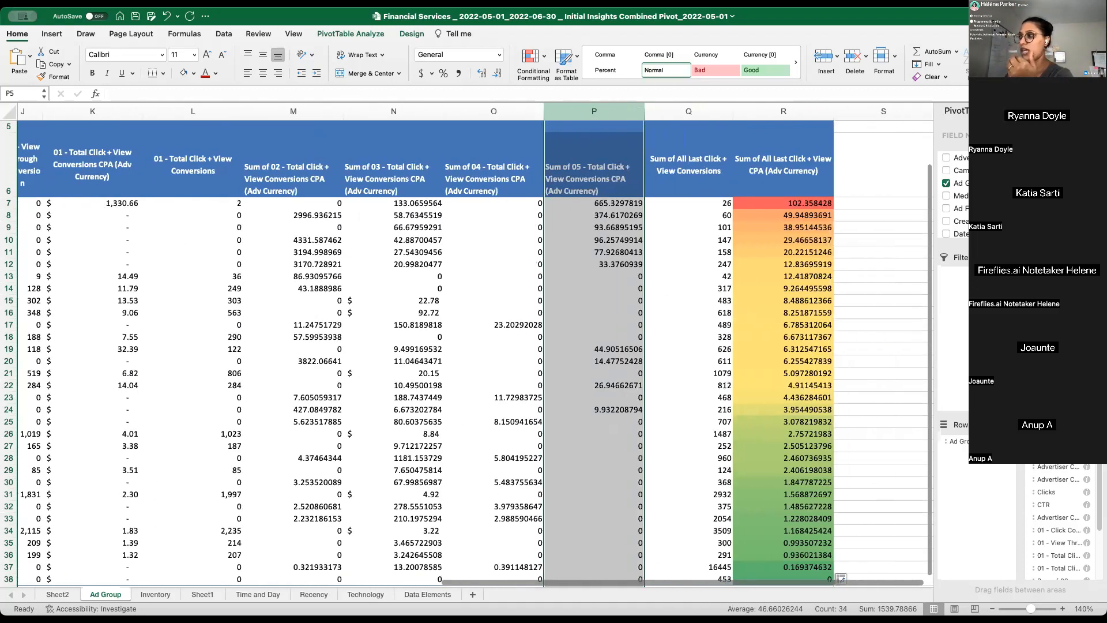
{"action": "left_click", "coordinate": [774, 200]}
{"action": "left_click_drag", "start_coordinate": [476, 107], "coordinate": [501, 207]}
{"action": "right_click", "coordinate": [512, 253]}
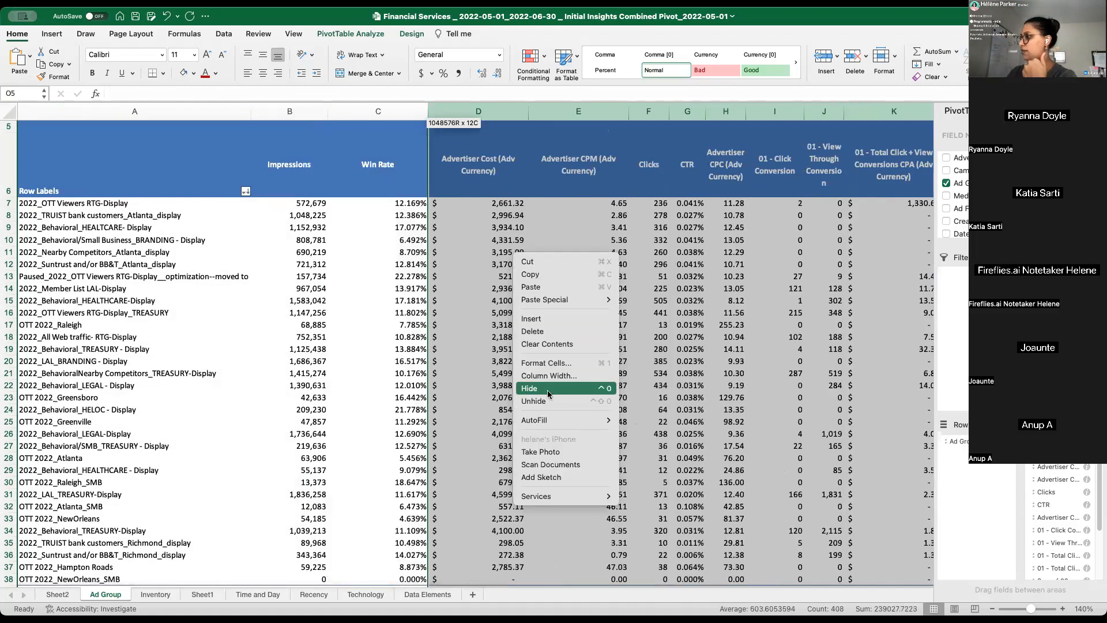
{"action": "left_click", "coordinate": [546, 388]}
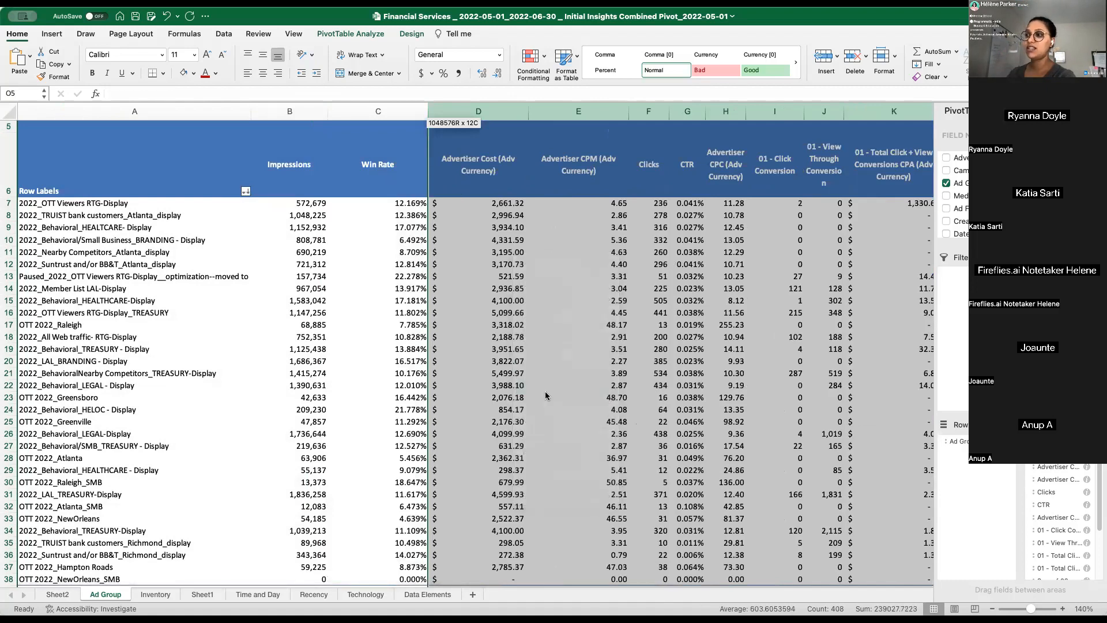
{"action": "scroll", "coordinate": [546, 392], "scroll_direction": "right", "scroll_amount": 5}
{"action": "scroll", "coordinate": [489, 587], "scroll_direction": "left", "scroll_amount": 5}
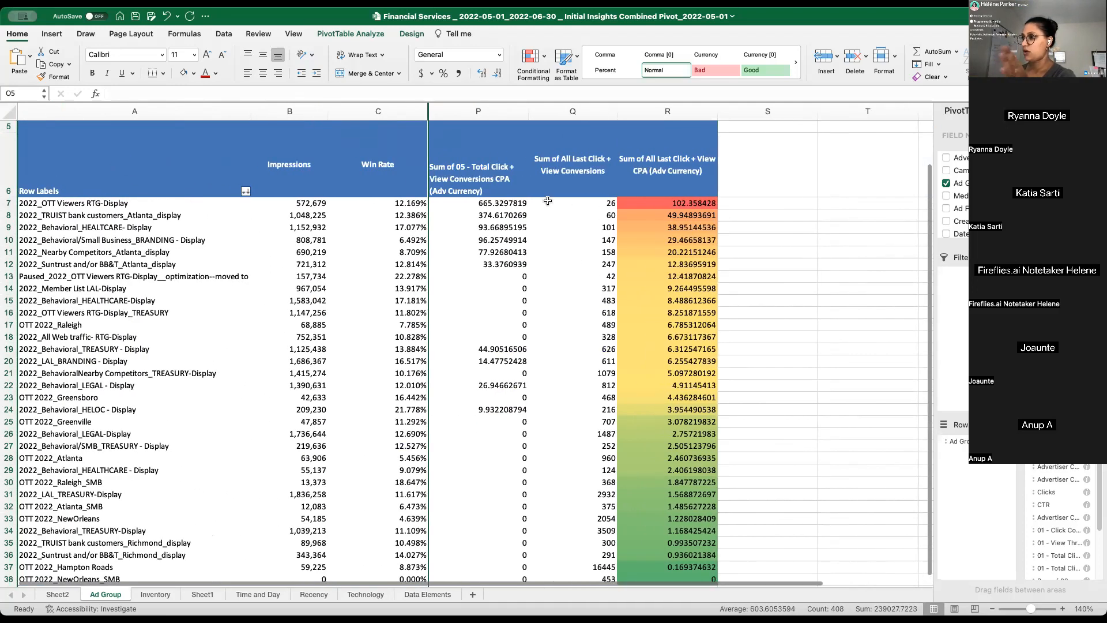
- Narrow the Win Rate column C so it only just fits its header and percentages
{"action": "left_click", "coordinate": [486, 113]}
{"action": "right_click", "coordinate": [486, 113]}
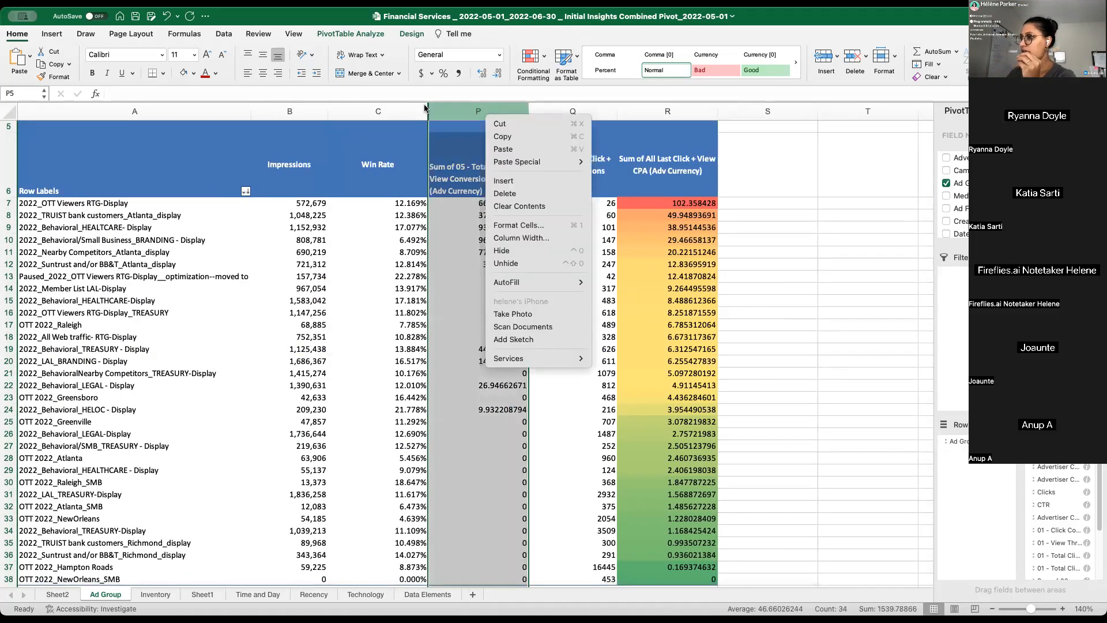
{"action": "left_click", "coordinate": [427, 109]}
{"action": "left_click_drag", "start_coordinate": [427, 108], "coordinate": [367, 109]}
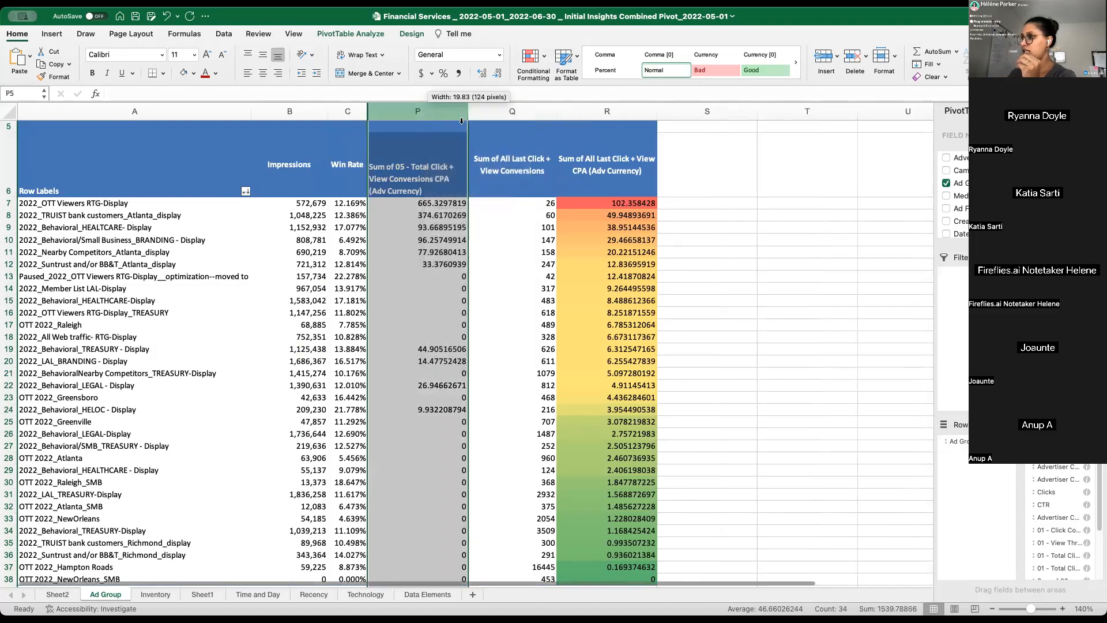
{"action": "left_click", "coordinate": [607, 289]}
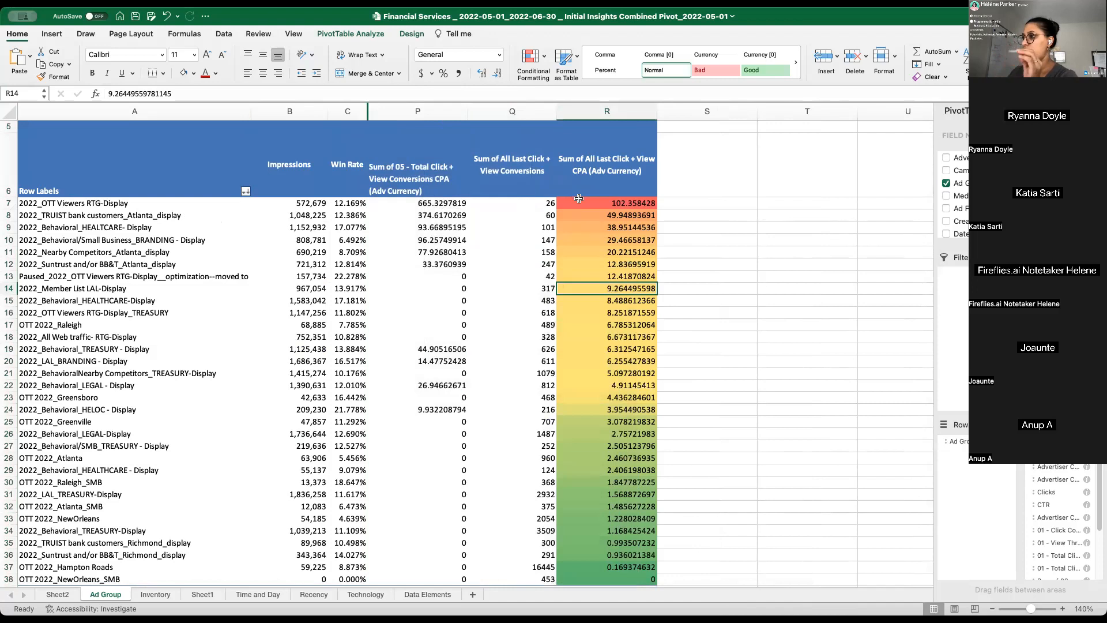
- Reapply the dollar accounting number format to the All Last Click + View CPA column R
{"action": "left_click", "coordinate": [640, 110]}
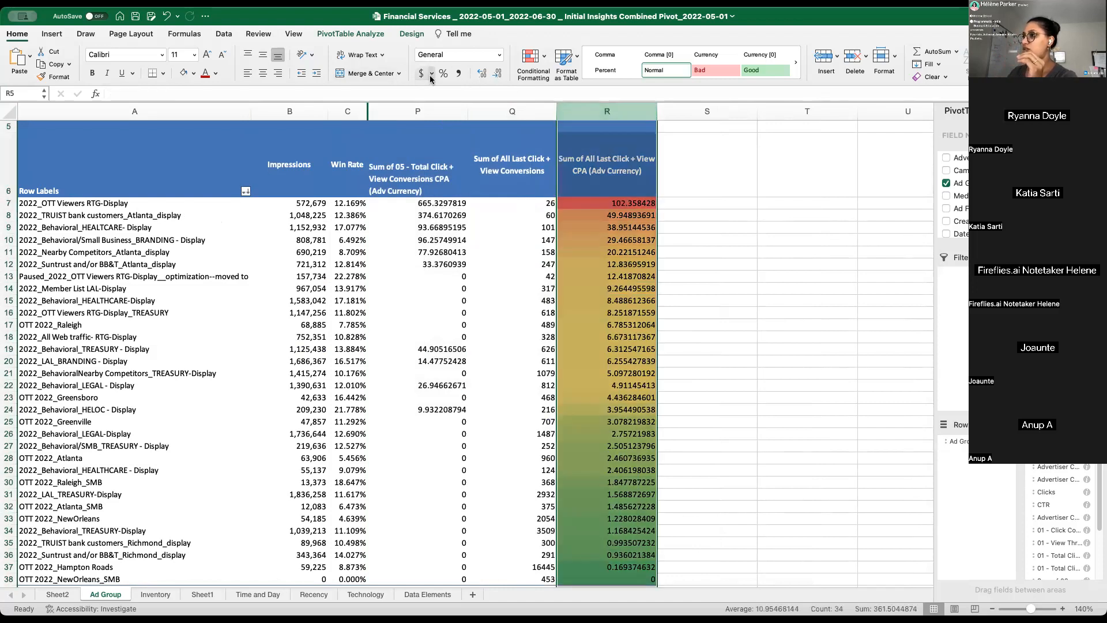
{"action": "left_click", "coordinate": [420, 73]}
{"action": "left_click", "coordinate": [636, 203]}
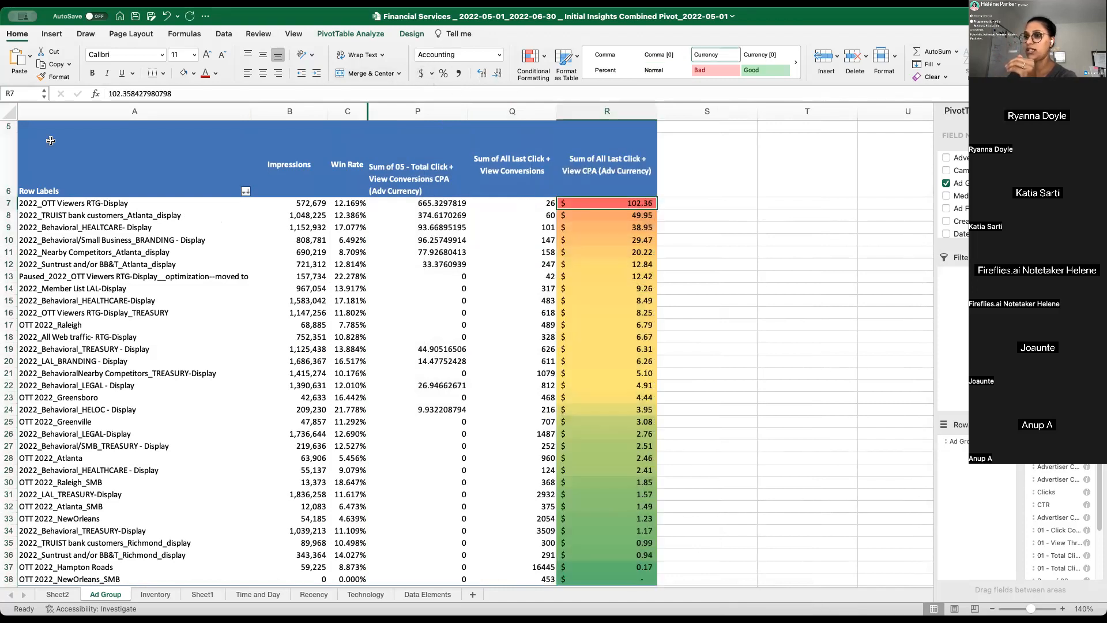
- Examine the ad groups with the highest overall CPA in rows 7 to 10, comparing their names with their conversions and CPA
{"action": "left_click", "coordinate": [82, 202]}
{"action": "left_click", "coordinate": [58, 206]}
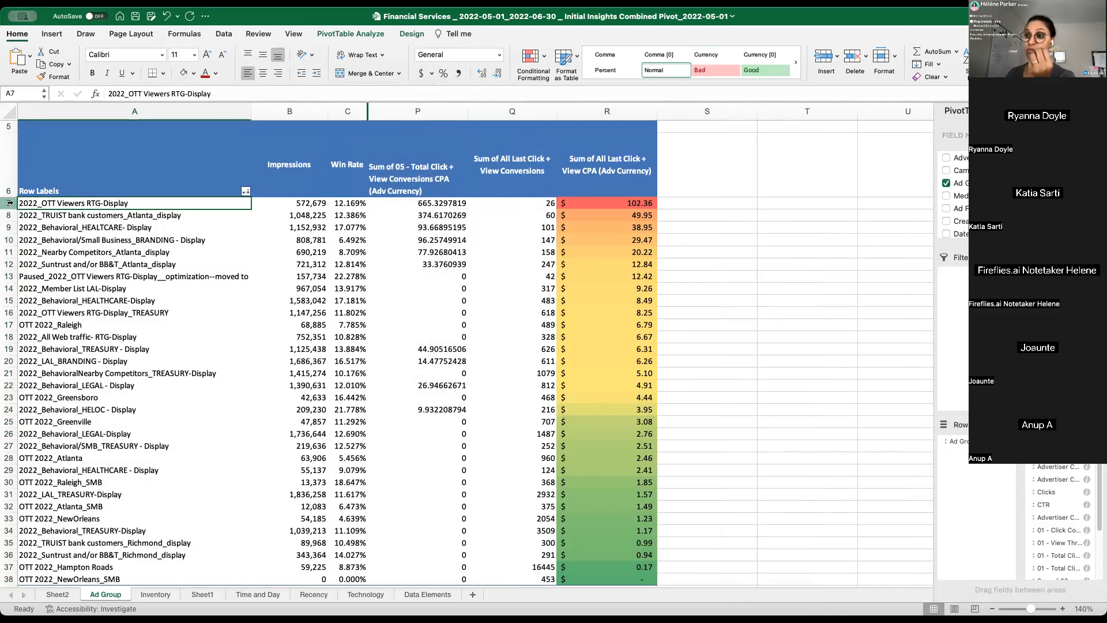
{"action": "left_click", "coordinate": [47, 214]}
{"action": "left_click", "coordinate": [55, 229]}
{"action": "left_click", "coordinate": [64, 239]}
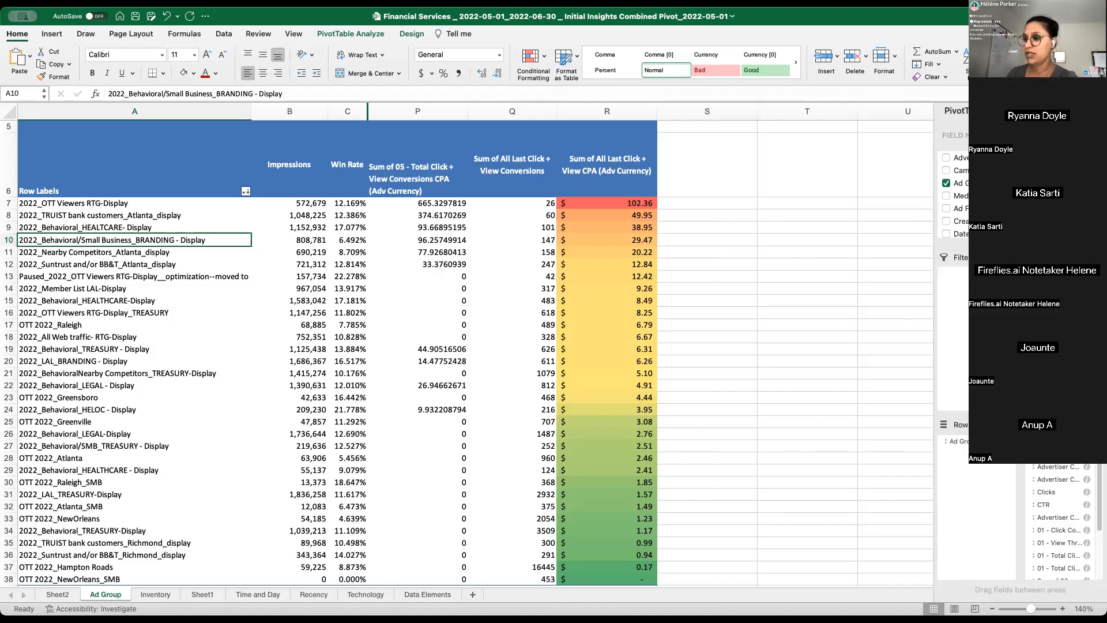
{"action": "left_click", "coordinate": [189, 373]}
{"action": "left_click", "coordinate": [109, 197]}
{"action": "left_click", "coordinate": [89, 205]}
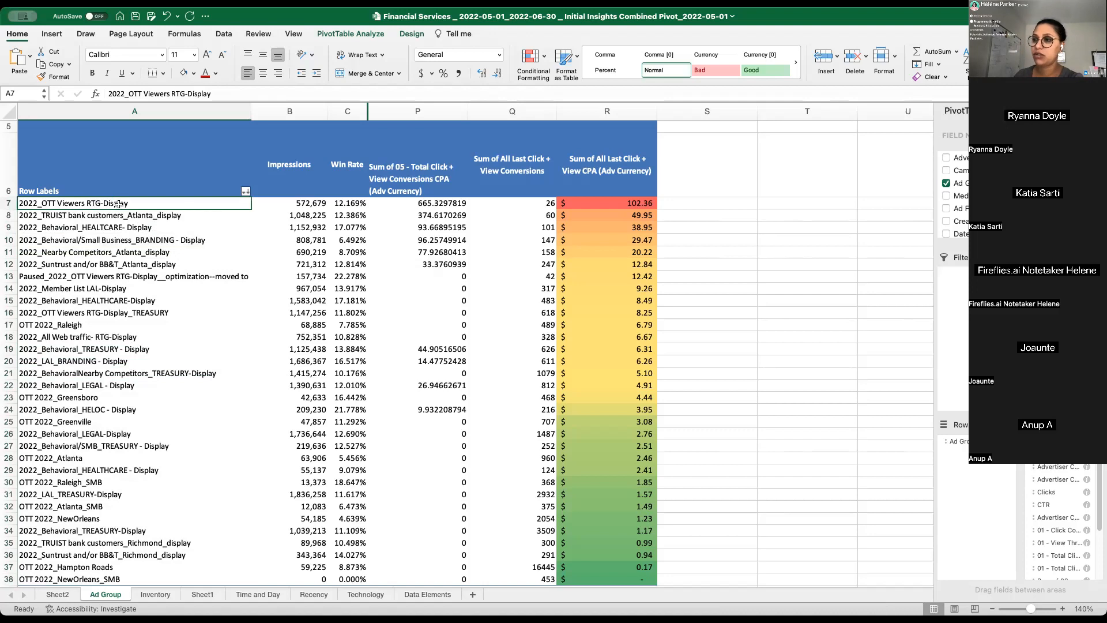
{"action": "left_click", "coordinate": [655, 206]}
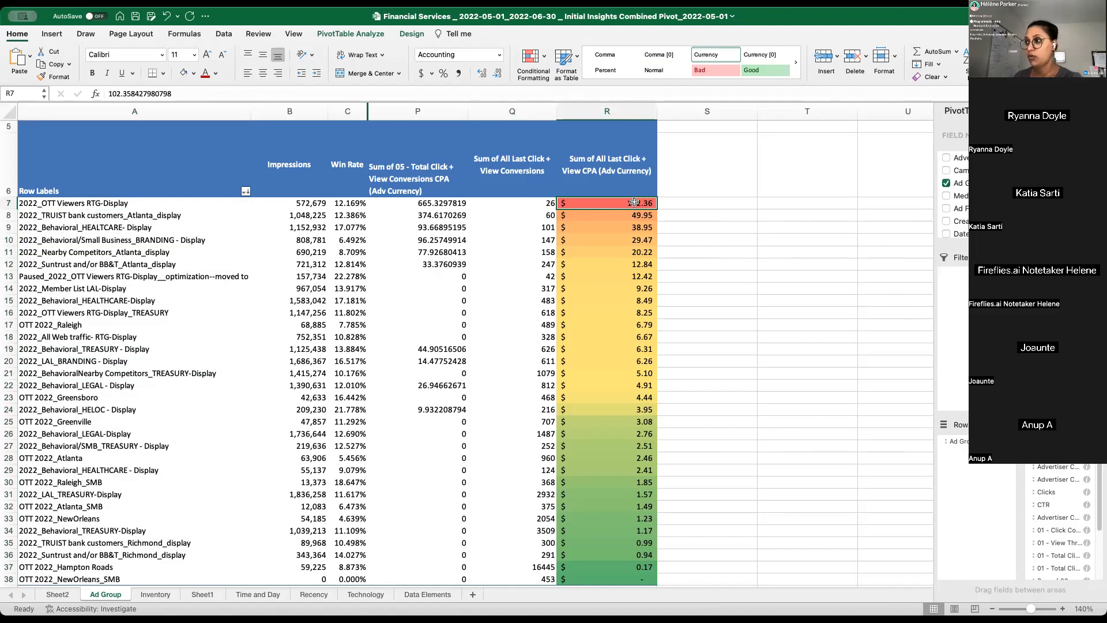
{"action": "left_click", "coordinate": [457, 241]}
{"action": "left_click_drag", "start_coordinate": [590, 206], "coordinate": [166, 242]}
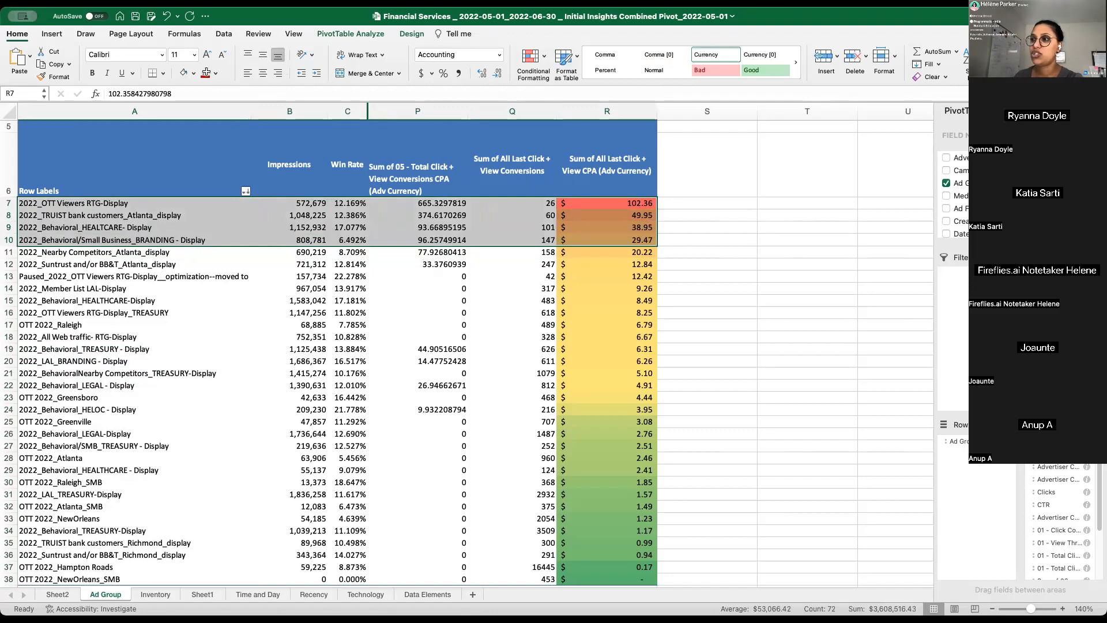
- Colour the names of the four highest-CPA ad groups in A7:A10 with a red font
{"action": "left_click", "coordinate": [99, 202]}
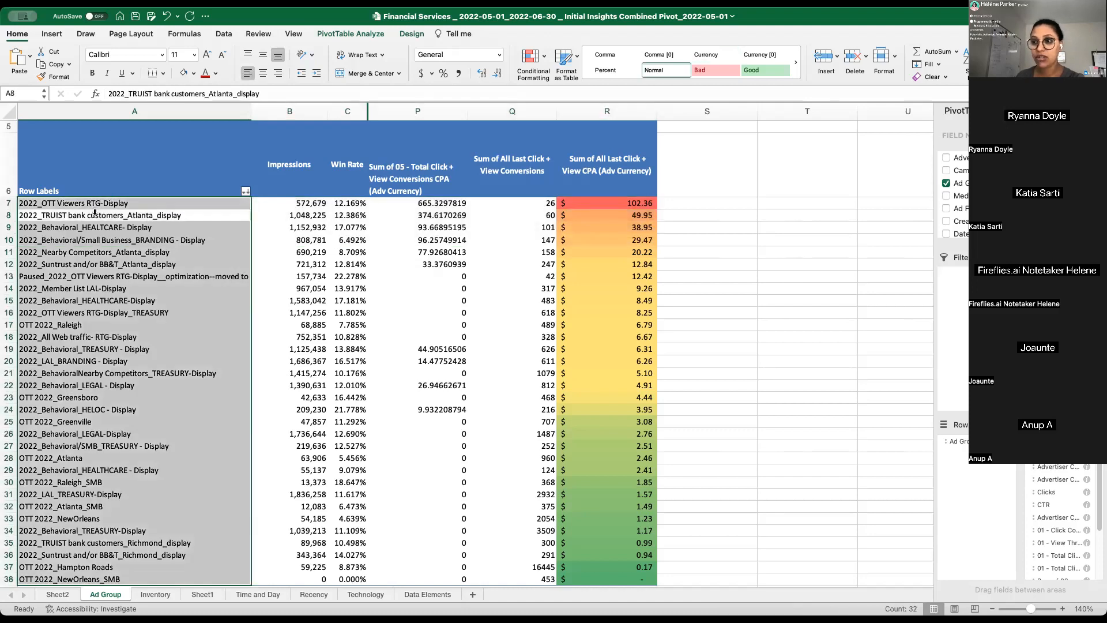
{"action": "left_click", "coordinate": [257, 252]}
{"action": "left_click_drag", "start_coordinate": [166, 201], "coordinate": [171, 241]}
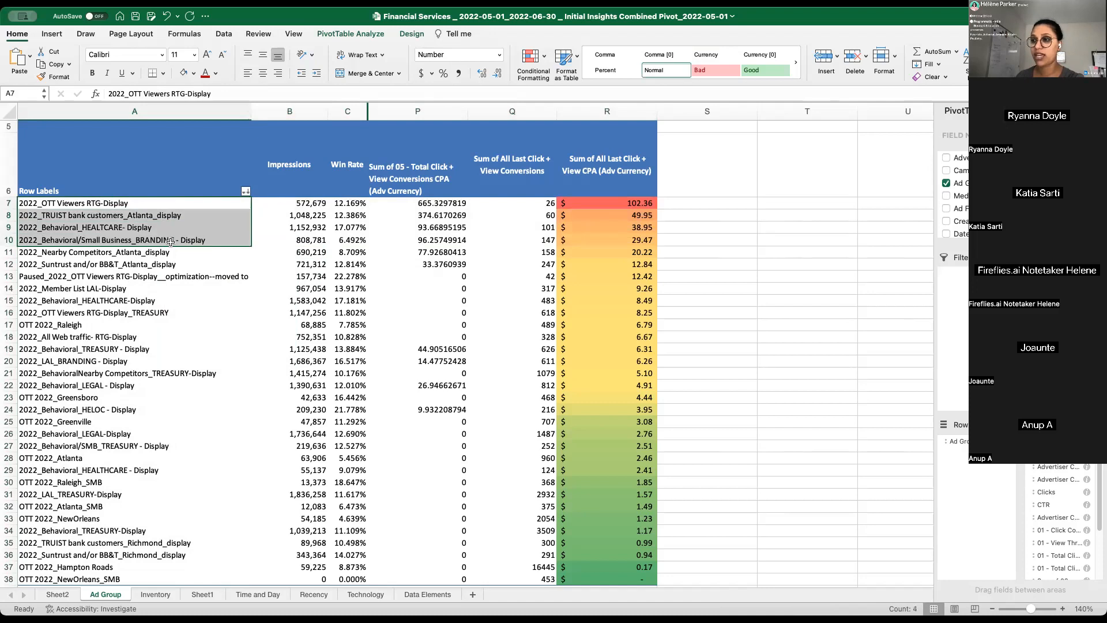
{"action": "left_click", "coordinate": [205, 73]}
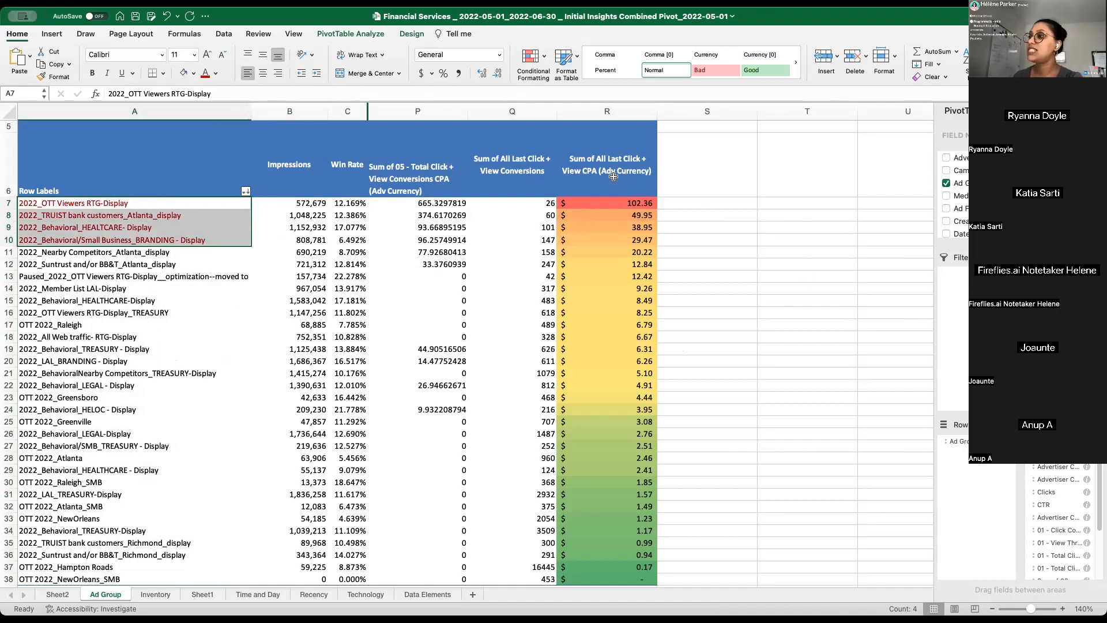
- Compare the top CPA in R7 with the conversions and CPA of OTT 2022_Hampton Roads in row 37
{"action": "left_click", "coordinate": [610, 204]}
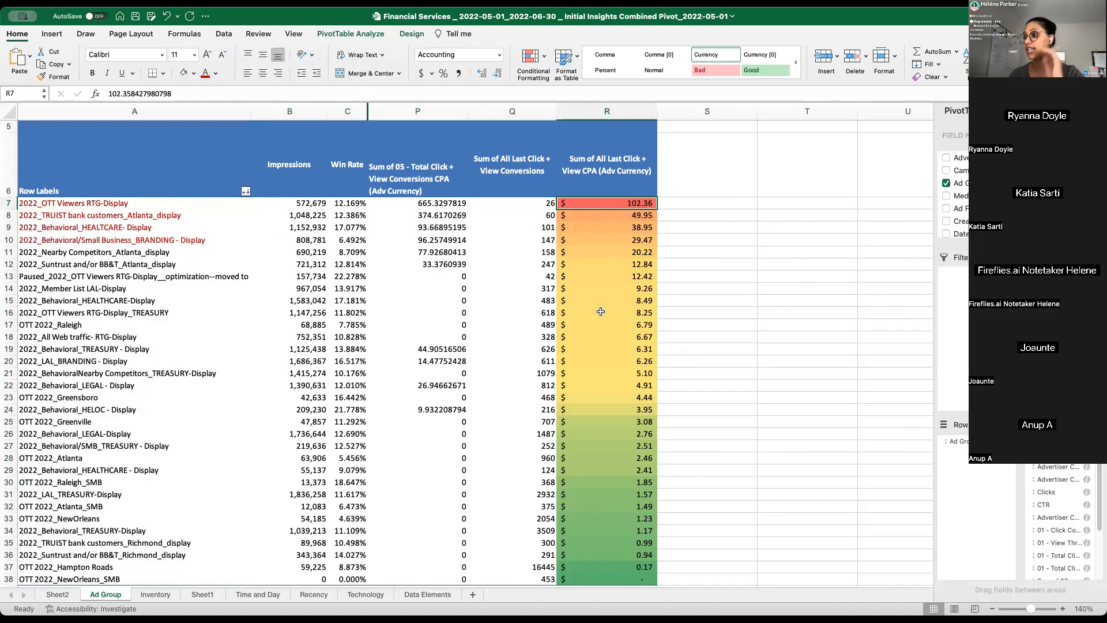
{"action": "scroll", "coordinate": [640, 503], "scroll_direction": "down", "scroll_amount": 2}
{"action": "left_click", "coordinate": [624, 520]}
{"action": "left_click", "coordinate": [58, 527]}
{"action": "left_click", "coordinate": [58, 520]}
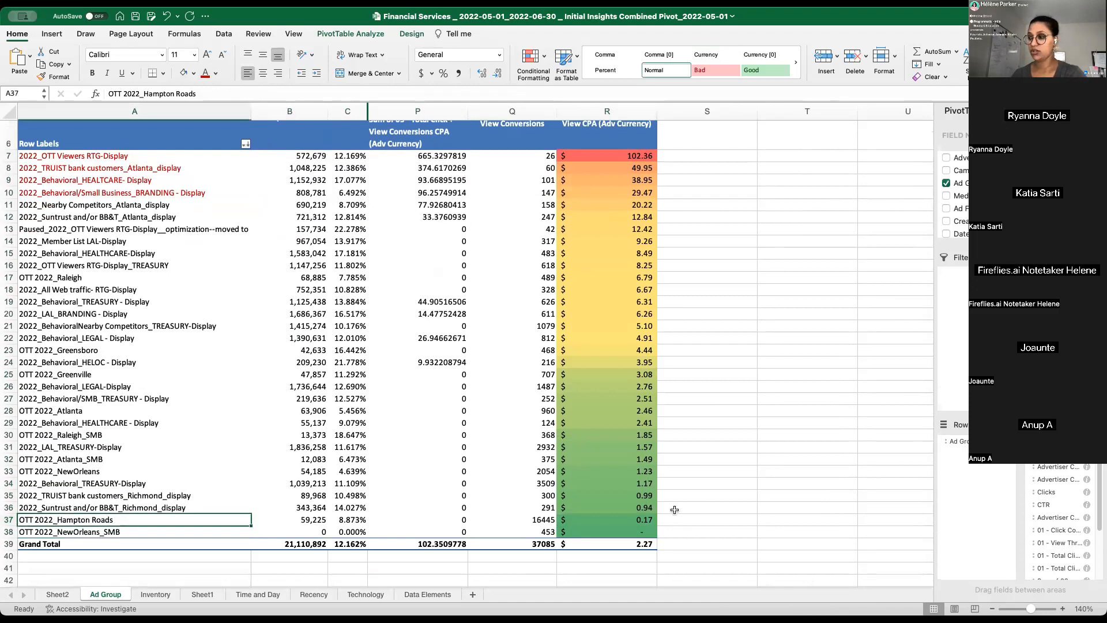
{"action": "scroll", "coordinate": [634, 481], "scroll_direction": "up", "scroll_amount": 2}
{"action": "mouse_move", "coordinate": [612, 542]}
{"action": "left_mouse_down"}
{"action": "mouse_move", "coordinate": [569, 542]}
{"action": "mouse_move", "coordinate": [607, 542]}
{"action": "left_mouse_up"}
{"action": "left_click", "coordinate": [544, 543]}
{"action": "left_click", "coordinate": [592, 542]}
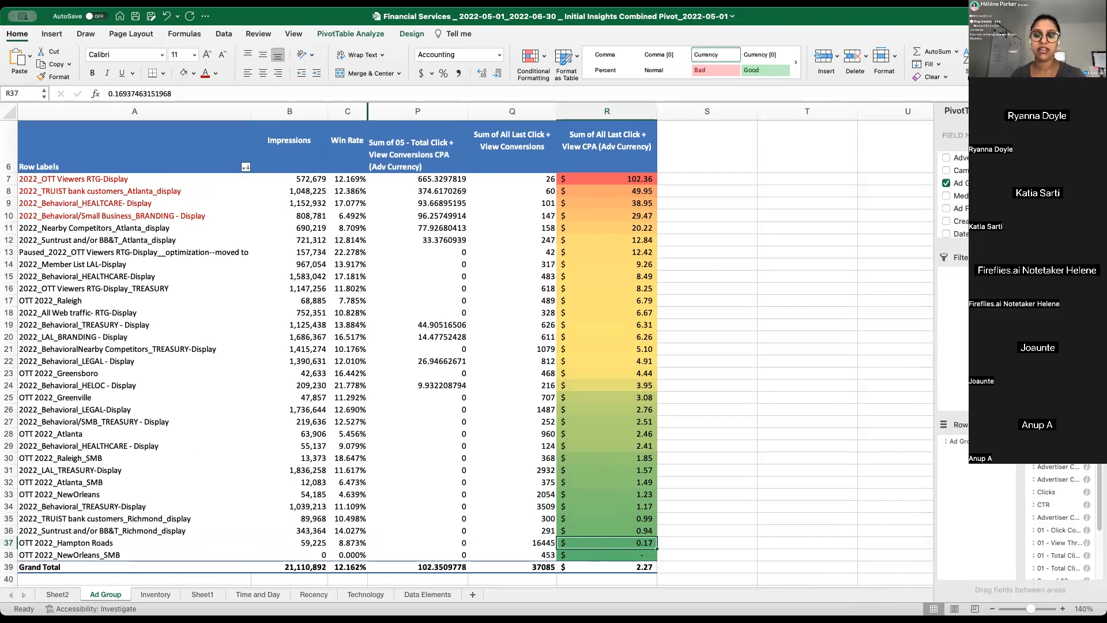
- Highlight the four red ad group rows across A7:R10 for review and switch to the adjacent desktop space
{"action": "scroll", "coordinate": [228, 162], "scroll_direction": "up", "scroll_amount": 1}
{"action": "left_click", "coordinate": [142, 197]}
{"action": "left_click_drag", "start_coordinate": [112, 179], "coordinate": [607, 221]}
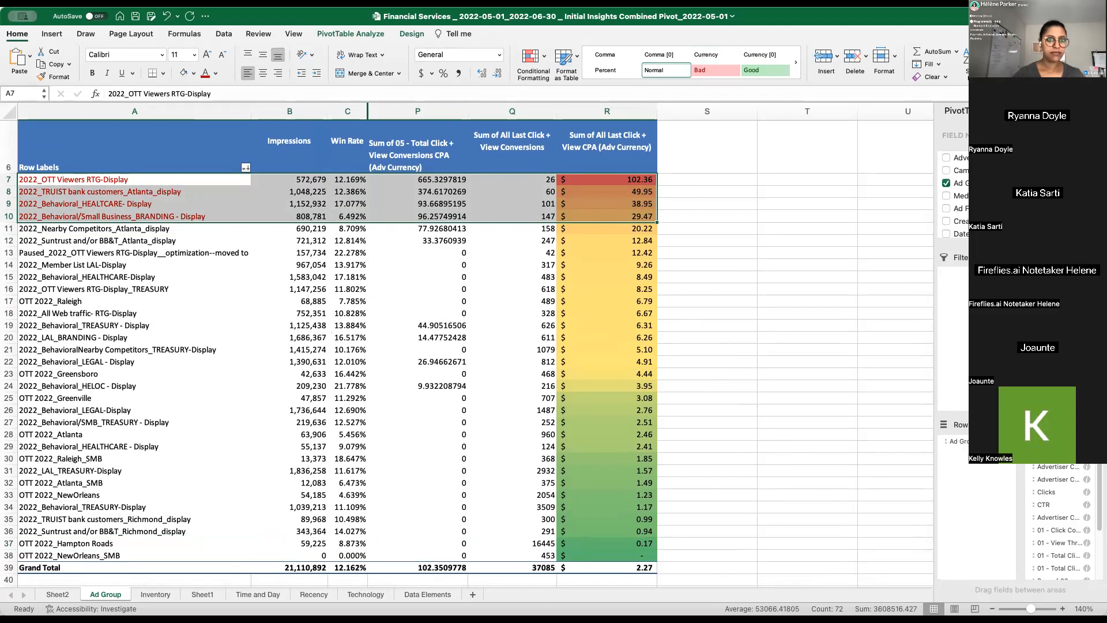
{"action": "key", "text": "ctrl+Left"}
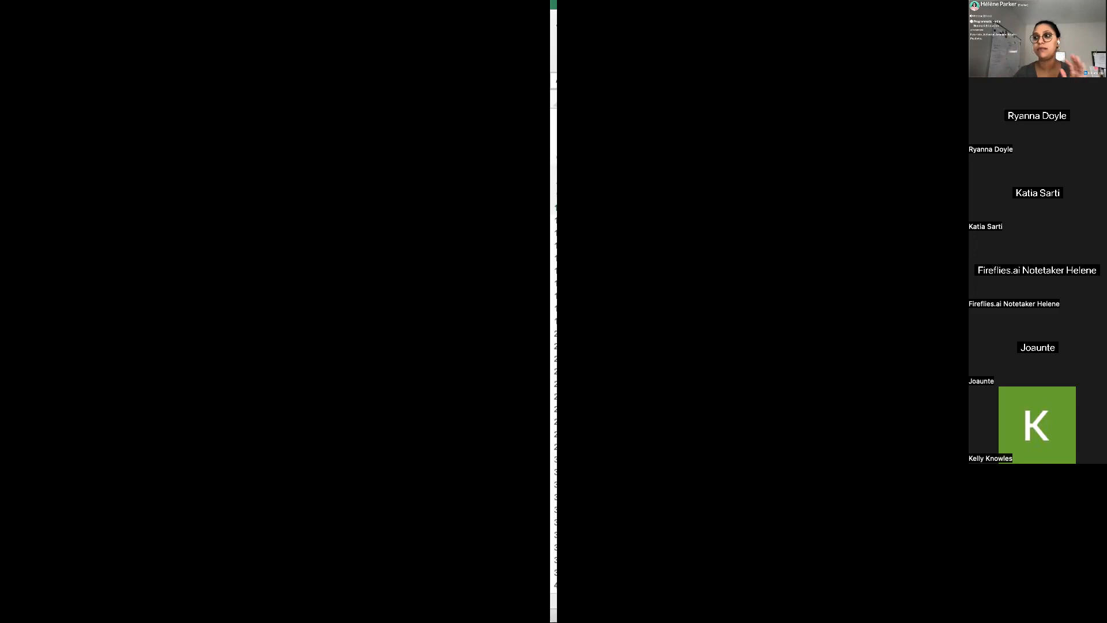
- Return to the workbook and compare the two highest-CPA ad groups in rows 7 and 8 by name and CPA
{"action": "key", "text": "ctrl+Right"}
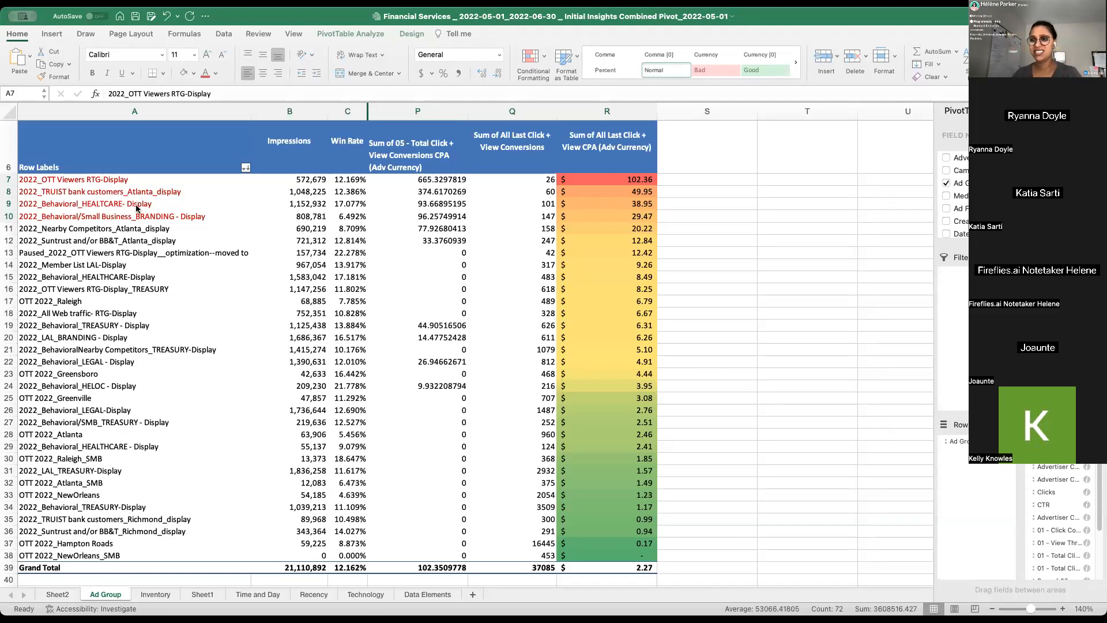
{"action": "left_click", "coordinate": [112, 180]}
{"action": "left_click", "coordinate": [112, 181]}
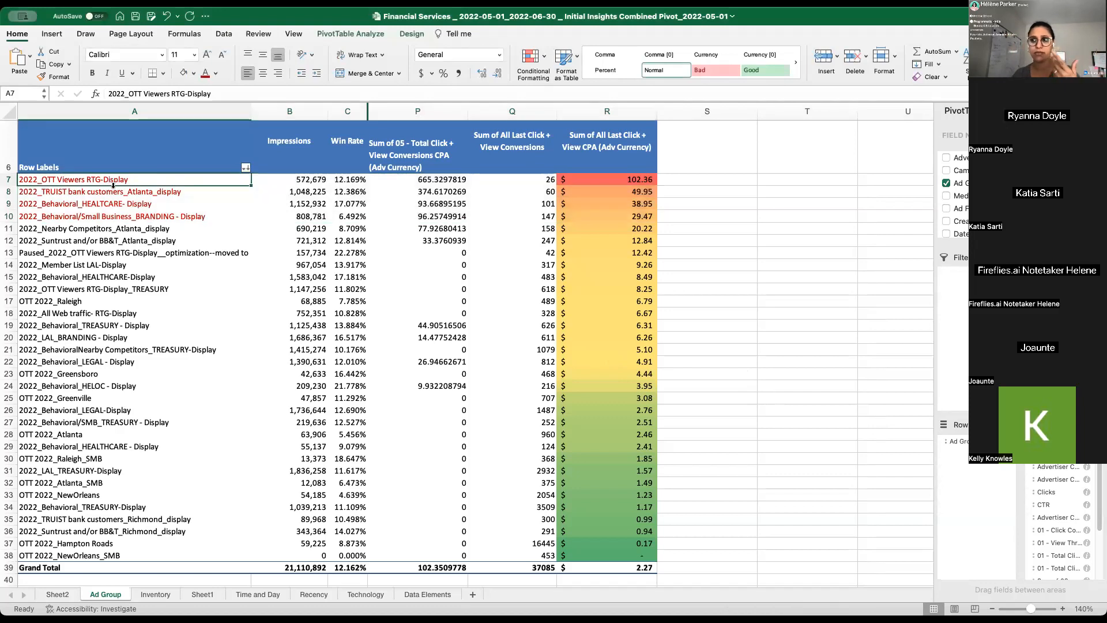
{"action": "left_click", "coordinate": [113, 189]}
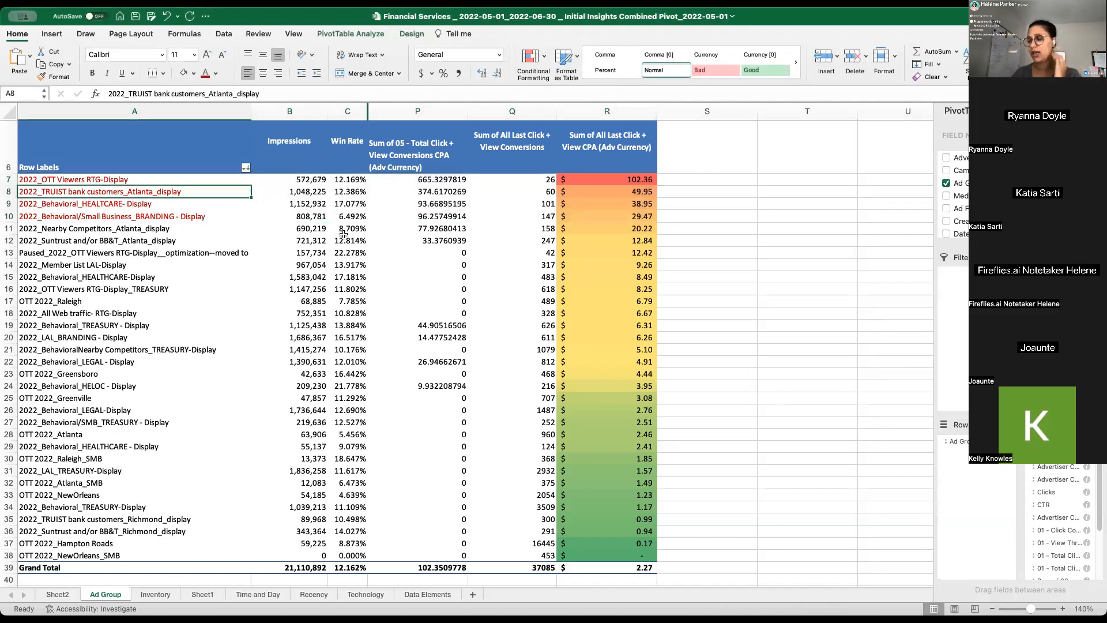
{"action": "left_click", "coordinate": [612, 178]}
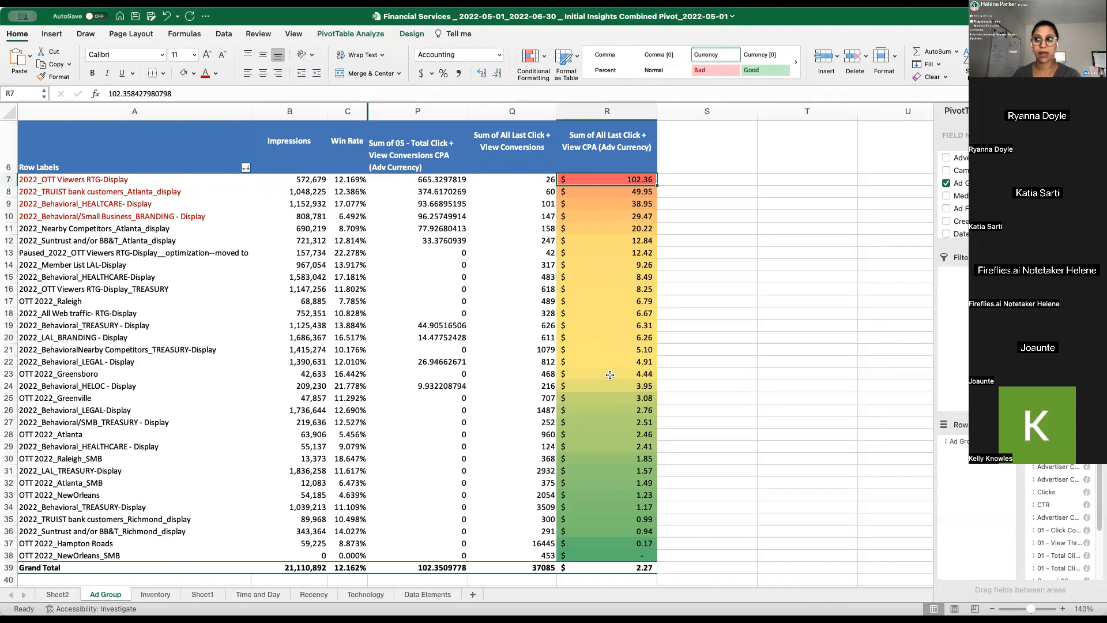
{"action": "left_click", "coordinate": [138, 189]}
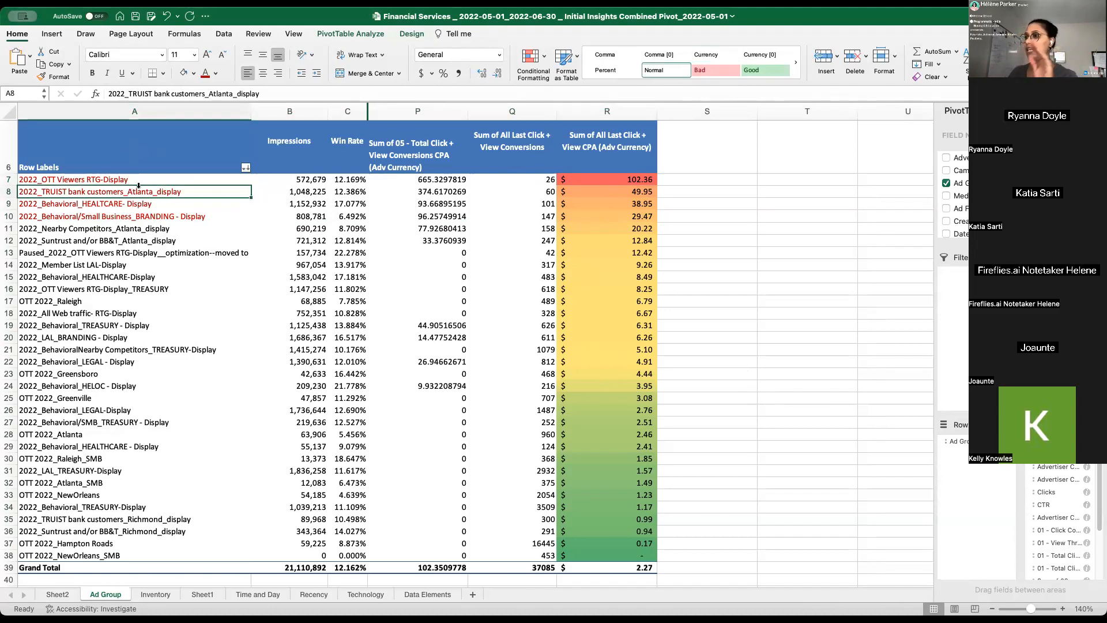
{"action": "left_click", "coordinate": [165, 178]}
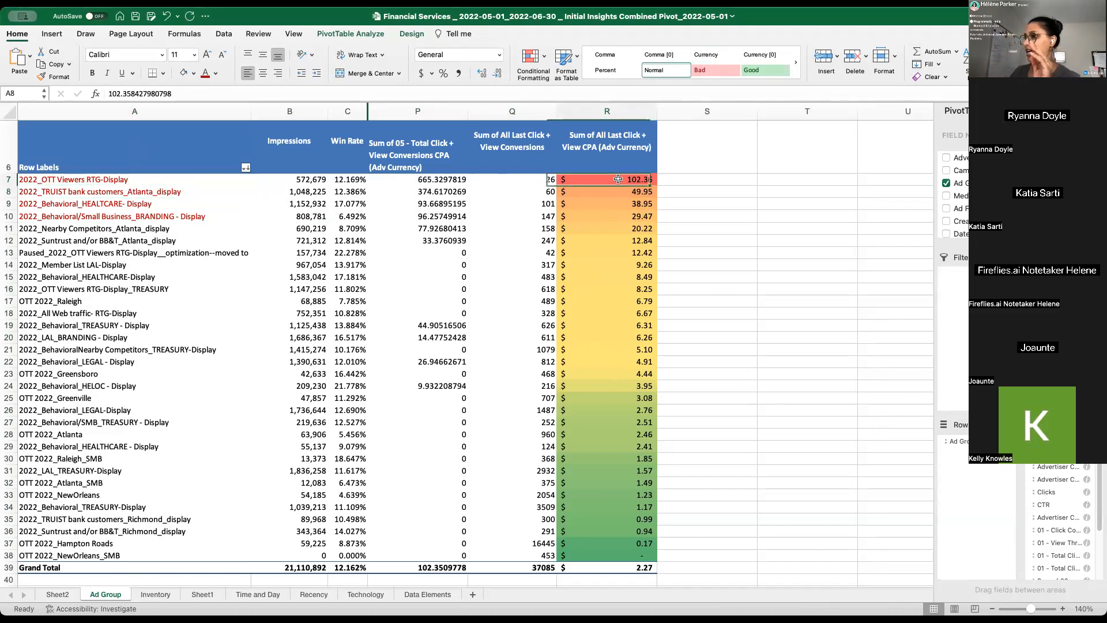
{"action": "left_click", "coordinate": [156, 192]}
{"action": "left_click", "coordinate": [148, 180]}
{"action": "left_click", "coordinate": [81, 192]}
{"action": "left_click", "coordinate": [81, 179]}
{"action": "left_click", "coordinate": [82, 192]}
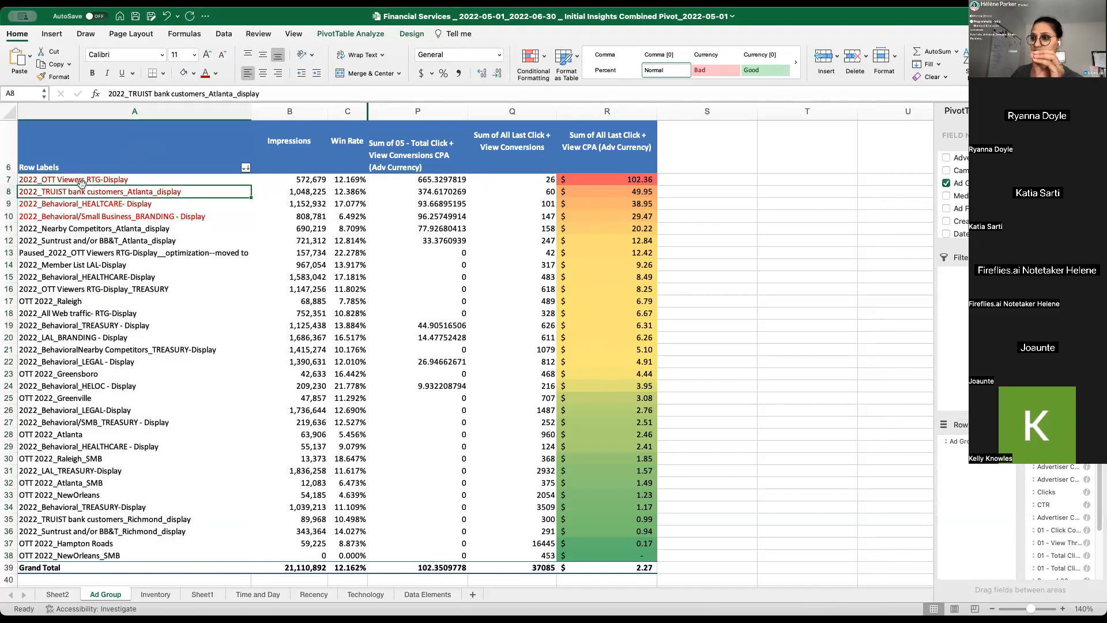
- Examine rows 7 and 8 against the lower-CPA ad groups further down the pivot table
{"action": "left_click_drag", "start_coordinate": [5, 179], "coordinate": [7, 192]}
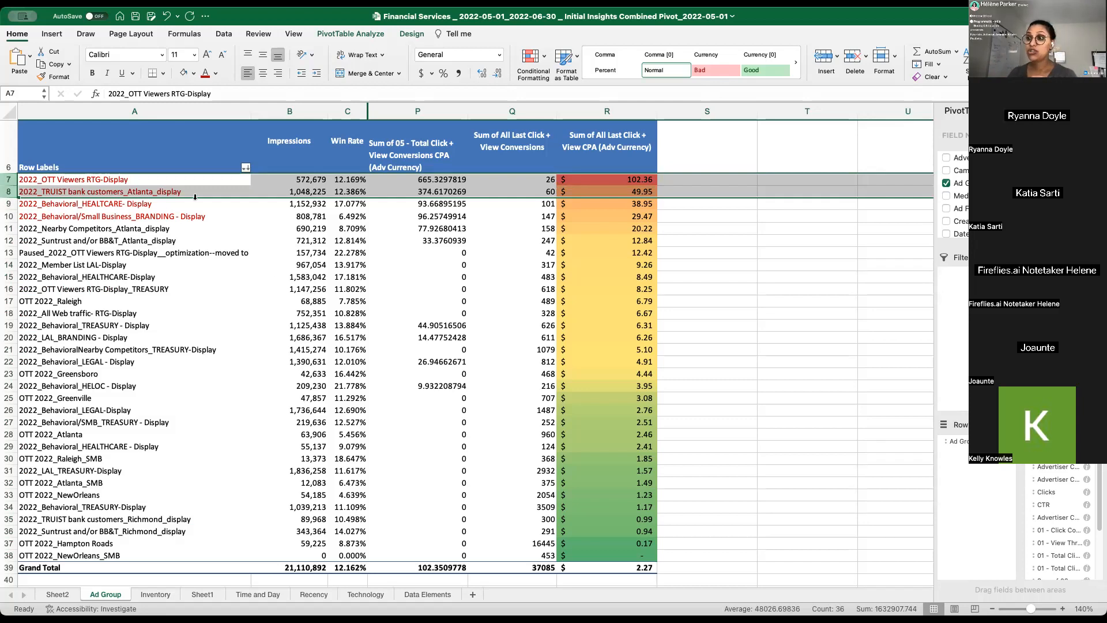
{"action": "left_click", "coordinate": [157, 191]}
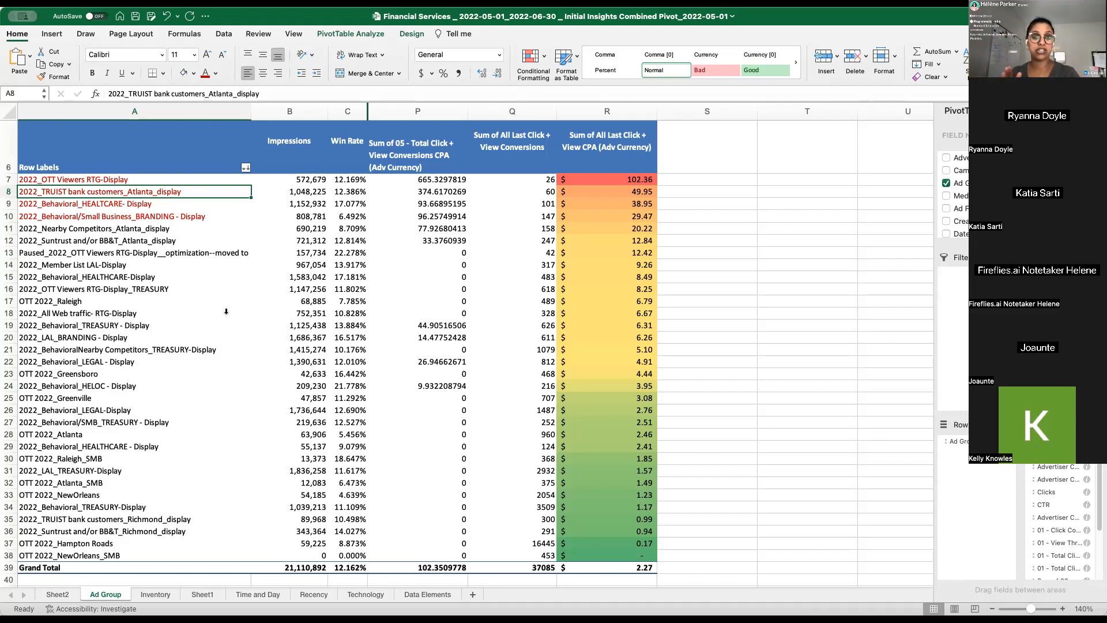
{"action": "left_click_drag", "start_coordinate": [195, 253], "coordinate": [185, 350]}
{"action": "left_click", "coordinate": [167, 277]}
{"action": "left_click", "coordinate": [148, 192]}
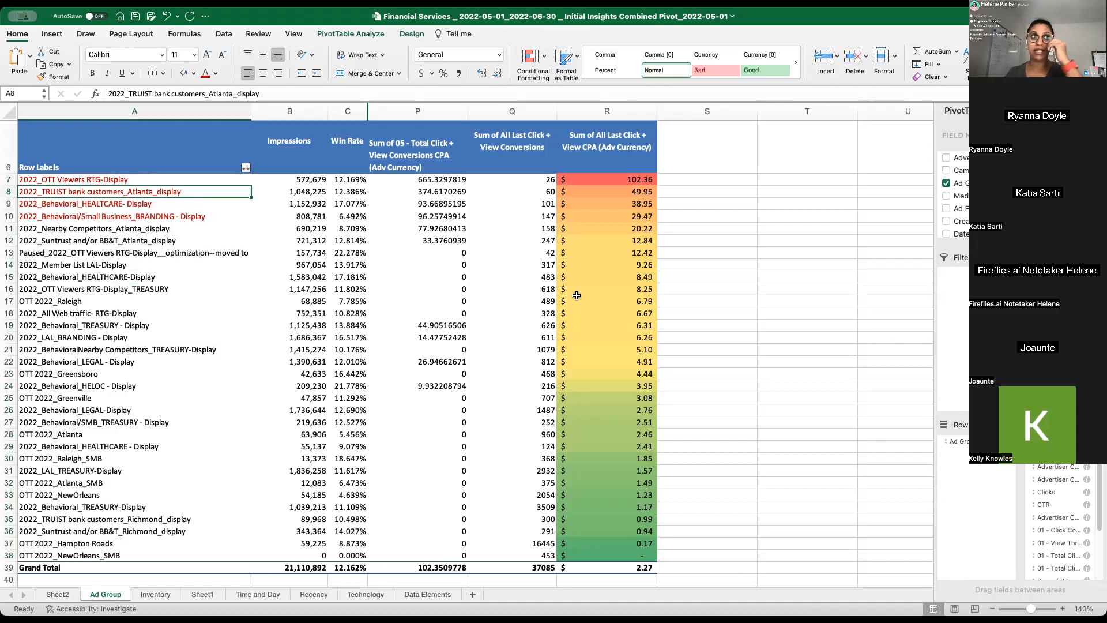
{"action": "left_click", "coordinate": [415, 340]}
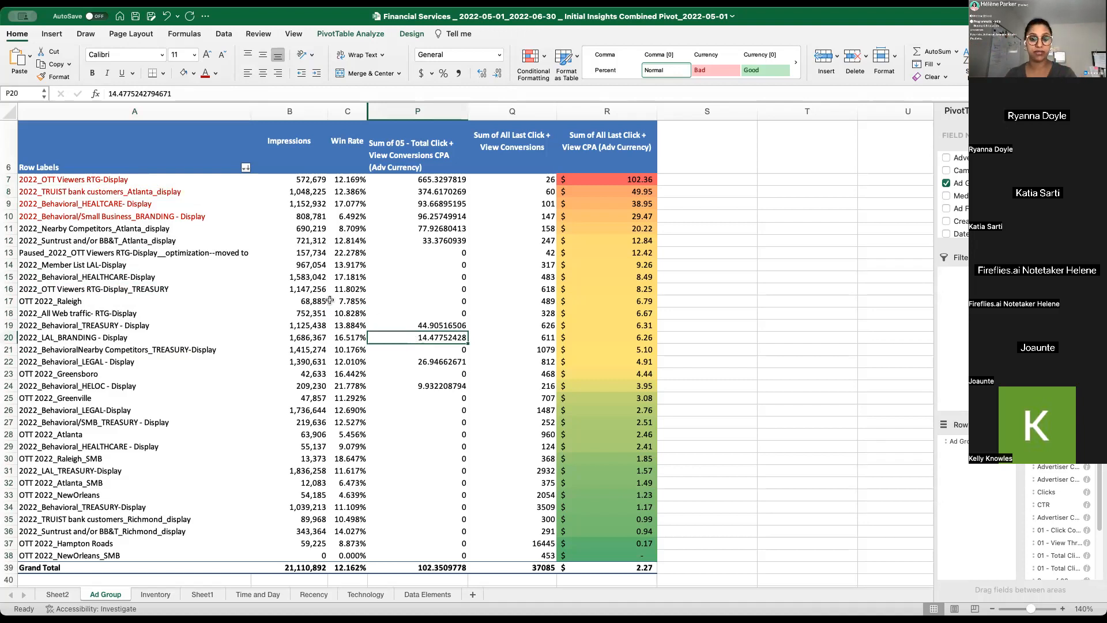
{"action": "left_click", "coordinate": [177, 180]}
{"action": "left_click", "coordinate": [173, 192]}
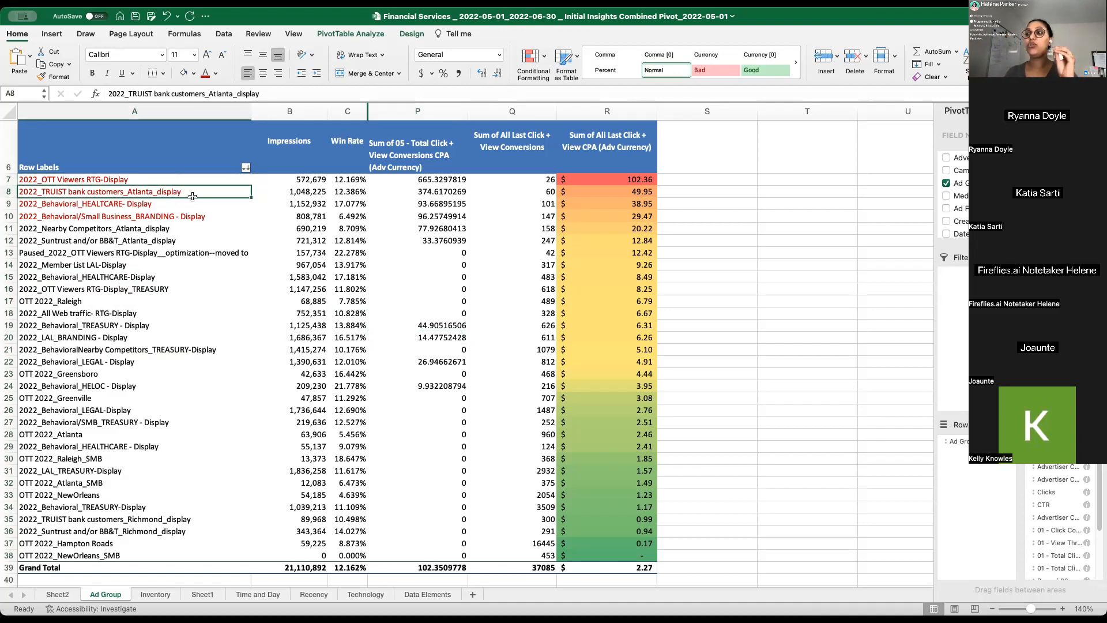
- Copy the ad group name 2022_TRUIST bank customers_Atlanta_display from A8 and go to the Inventory sheet
{"action": "left_click", "coordinate": [152, 181]}
{"action": "left_click", "coordinate": [152, 191]}
{"action": "key", "text": "super+c"}
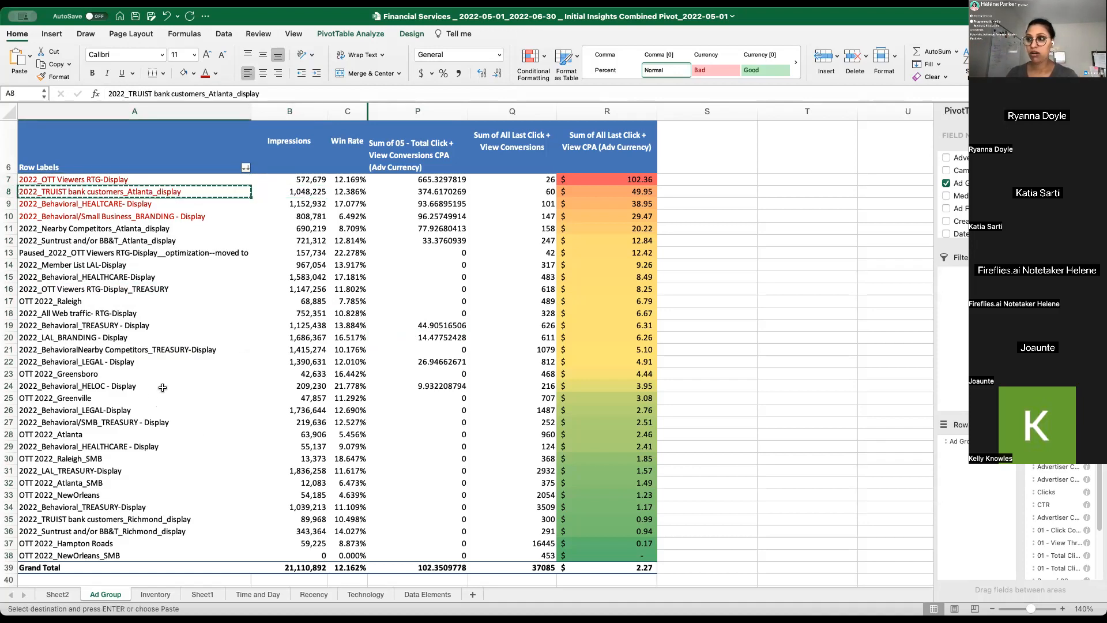
{"action": "left_click", "coordinate": [161, 594]}
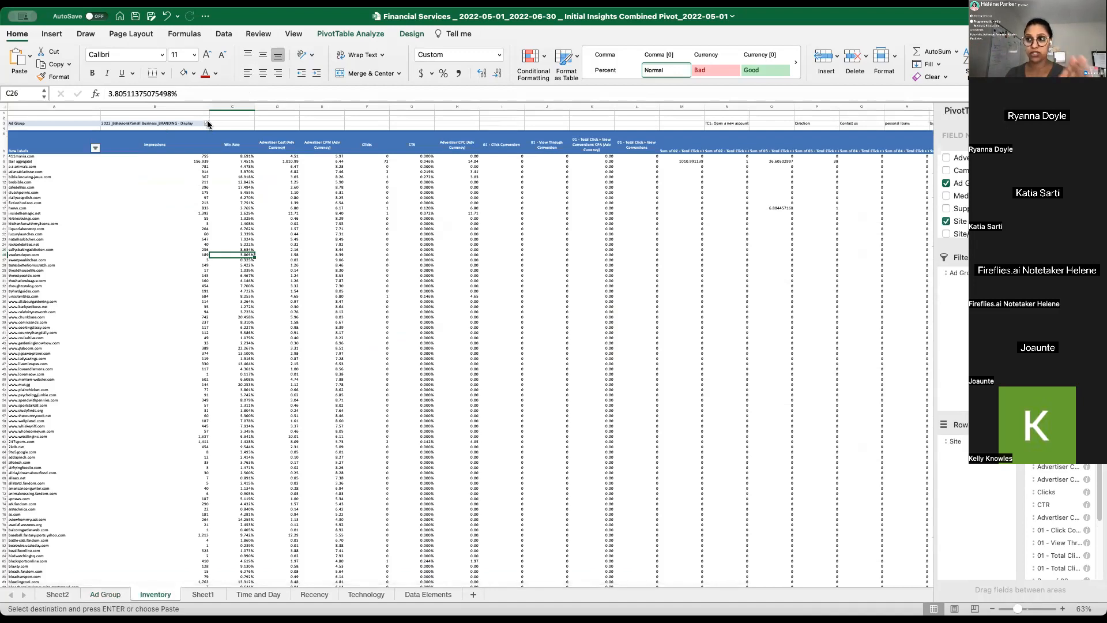
- Try to filter the Inventory pivot's Ad Group by the copied name 2022_TRUIST bank customers_Atlanta_display
{"action": "left_click", "coordinate": [207, 123]}
{"action": "left_click_drag", "start_coordinate": [330, 203], "coordinate": [581, 265]}
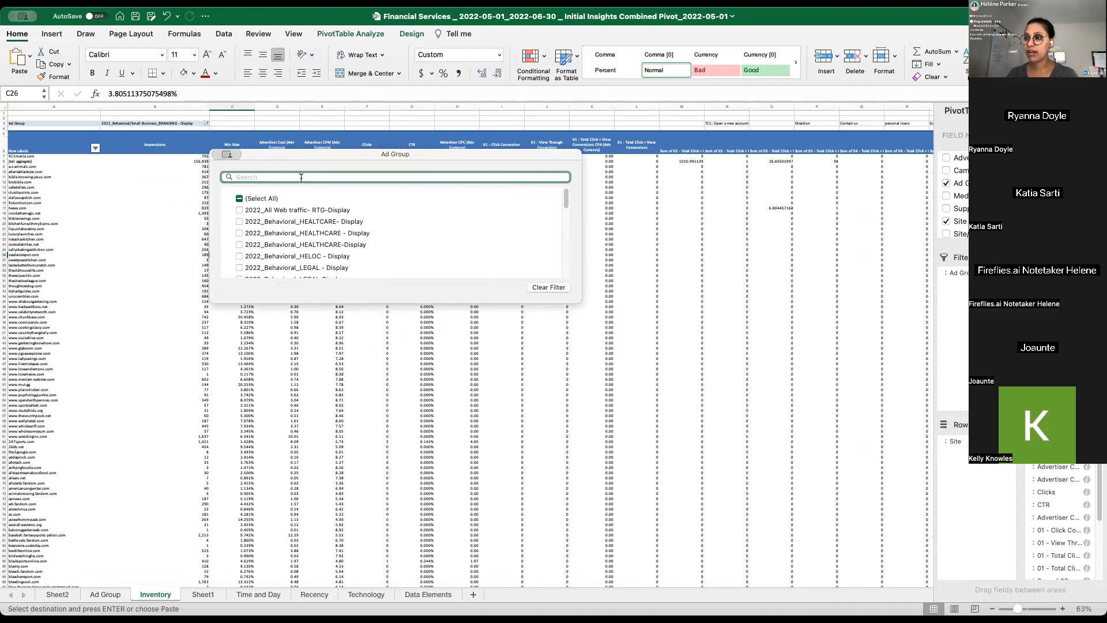
{"action": "key", "text": "super+v"}
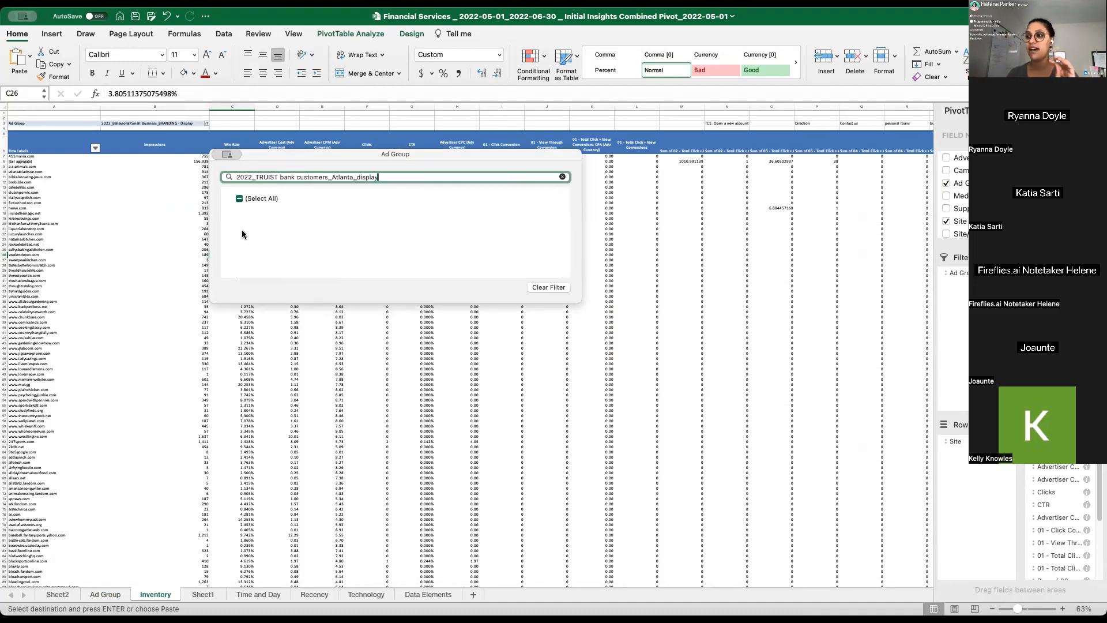
{"action": "left_click", "coordinate": [254, 199]}
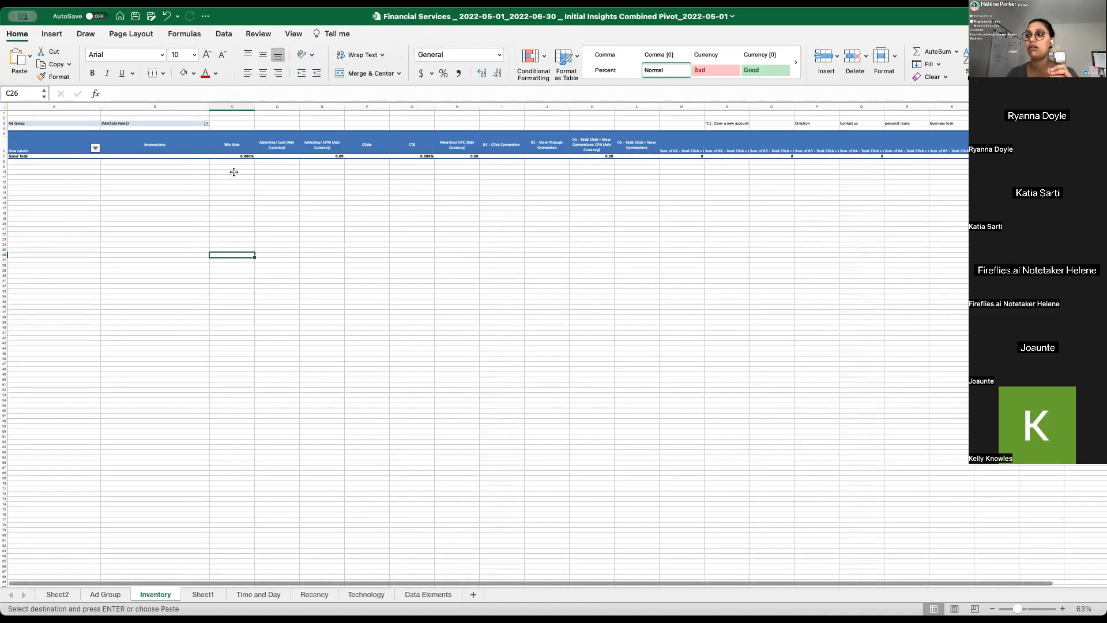
- Search the Ad Group filter for 2022_TRUIST bank customers and filter the Inventory pivot to 2022_TRUIST bank customers_Charlotte_display
{"action": "left_click", "coordinate": [210, 123]}
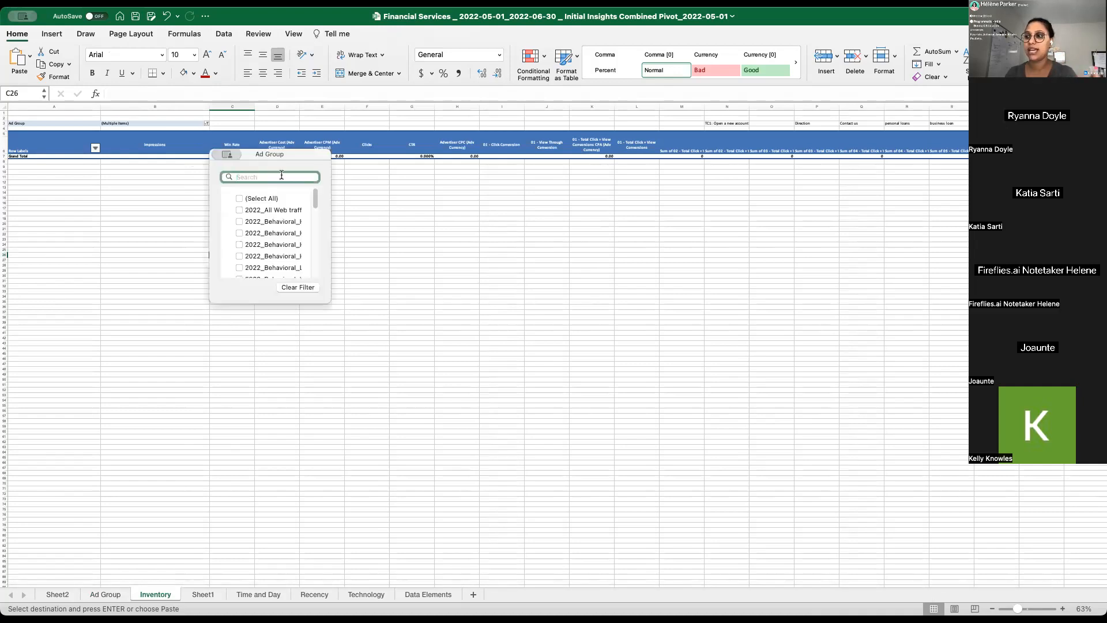
{"action": "left_click_drag", "start_coordinate": [333, 185], "coordinate": [531, 233]}
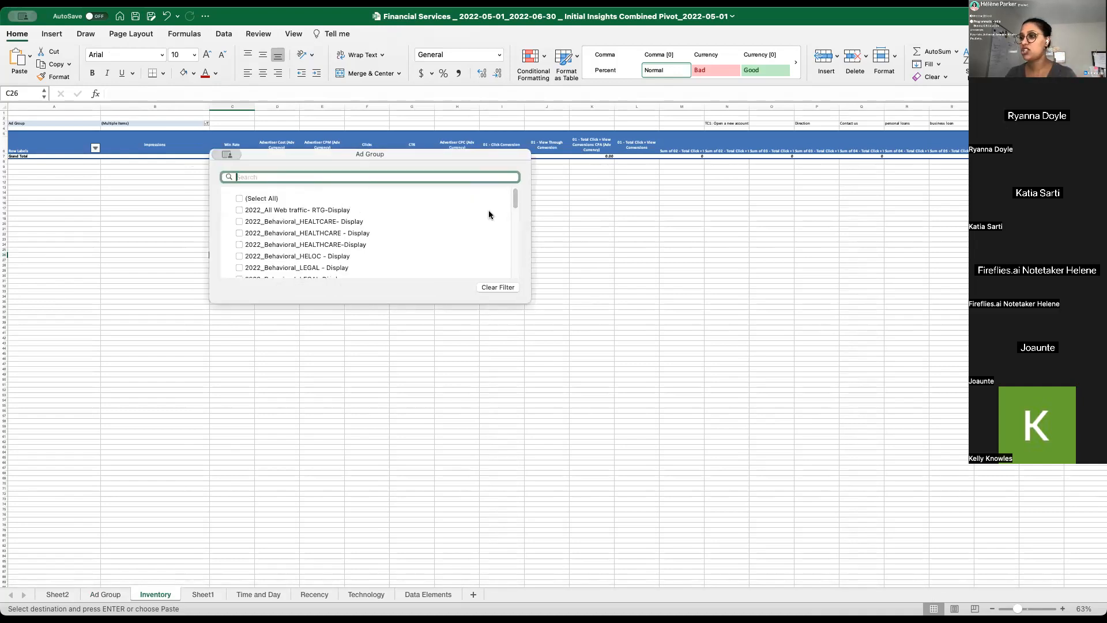
{"action": "key", "text": "super+v"}
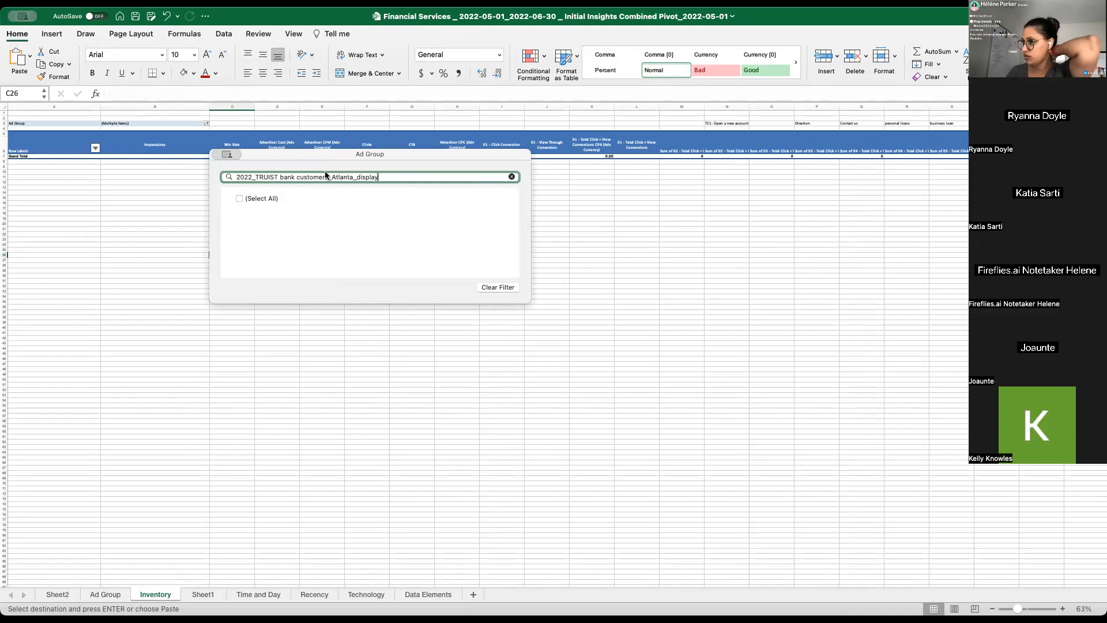
{"action": "left_click_drag", "start_coordinate": [328, 178], "coordinate": [452, 194]}
{"action": "key", "text": "BackSpace"}
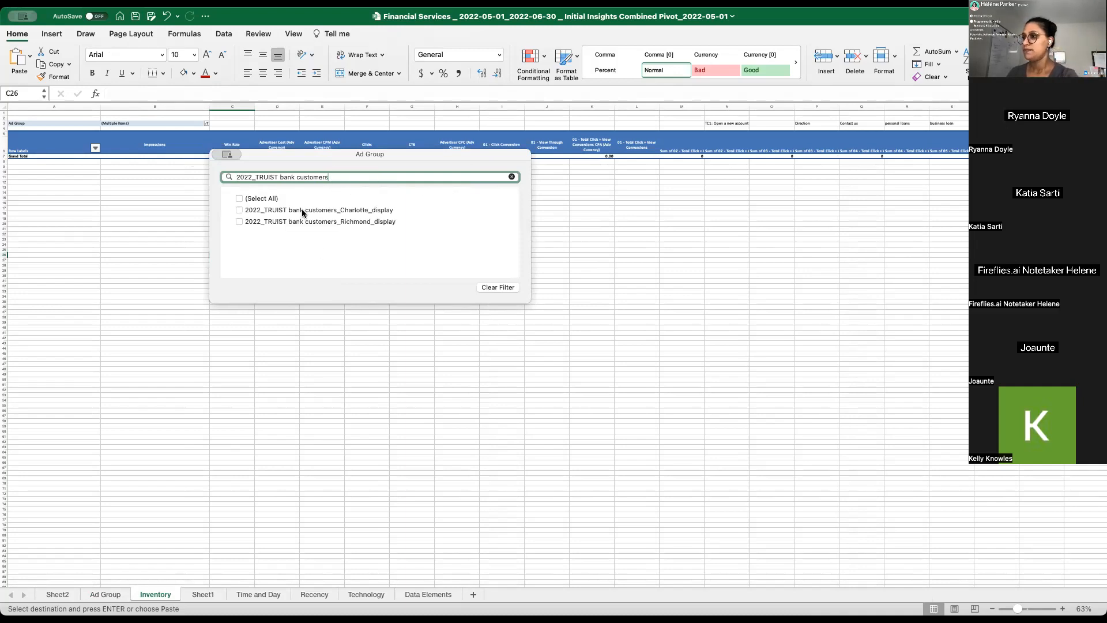
{"action": "left_click", "coordinate": [240, 210]}
{"action": "left_click", "coordinate": [751, 334]}
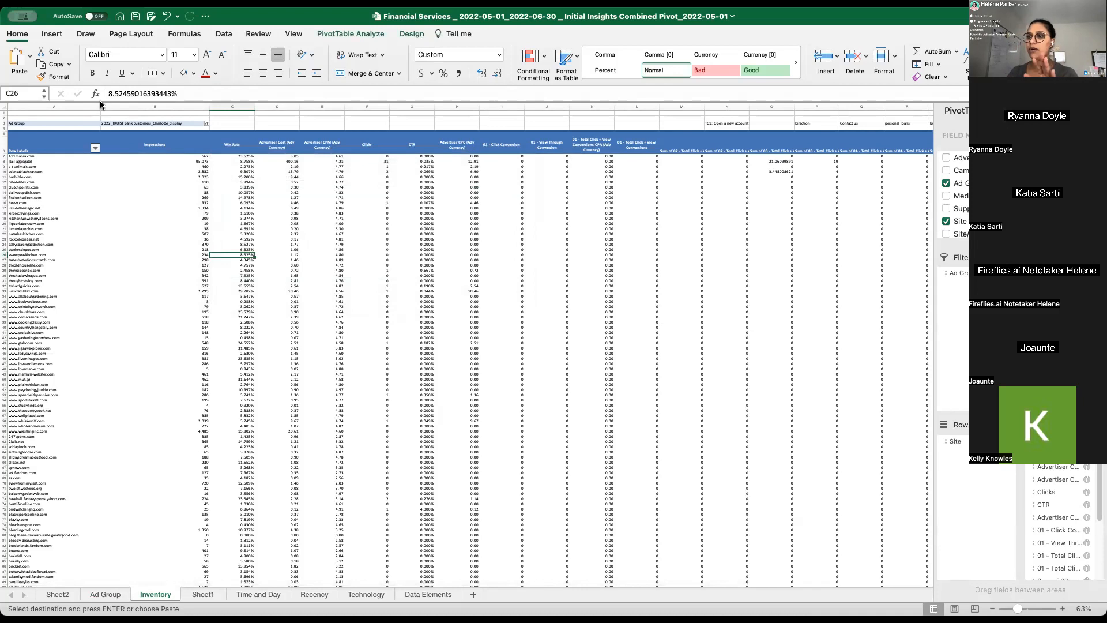
- Widen column A of the Inventory sheet and enlarge the sheet view to 130%
{"action": "left_click_drag", "start_coordinate": [99, 108], "coordinate": [132, 107]}
{"action": "left_click", "coordinate": [175, 124]}
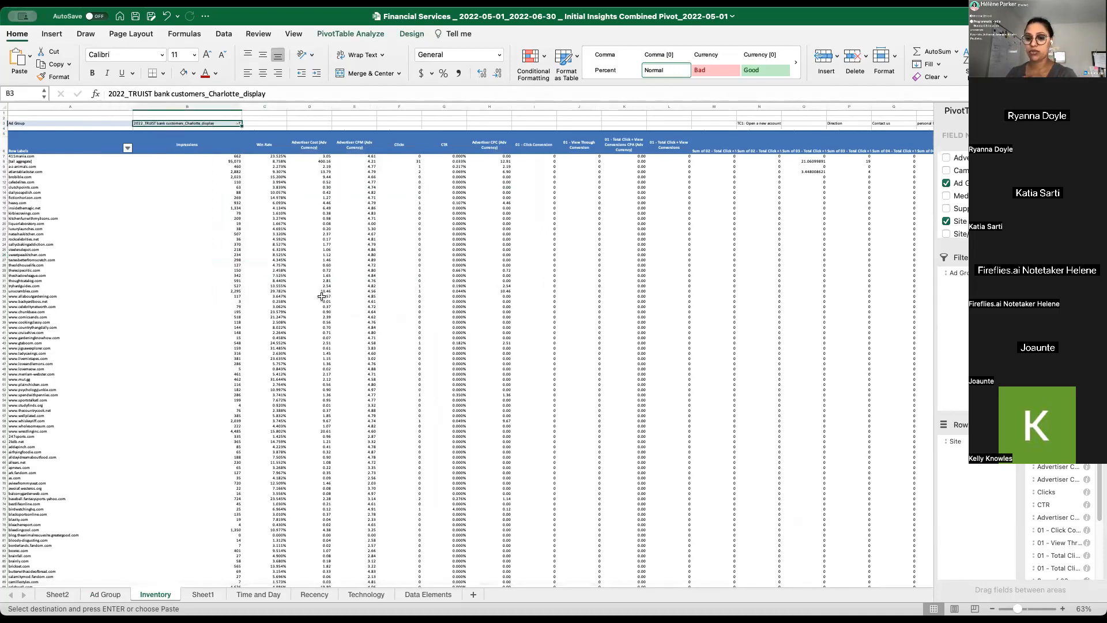
{"action": "left_click", "coordinate": [1063, 609]}
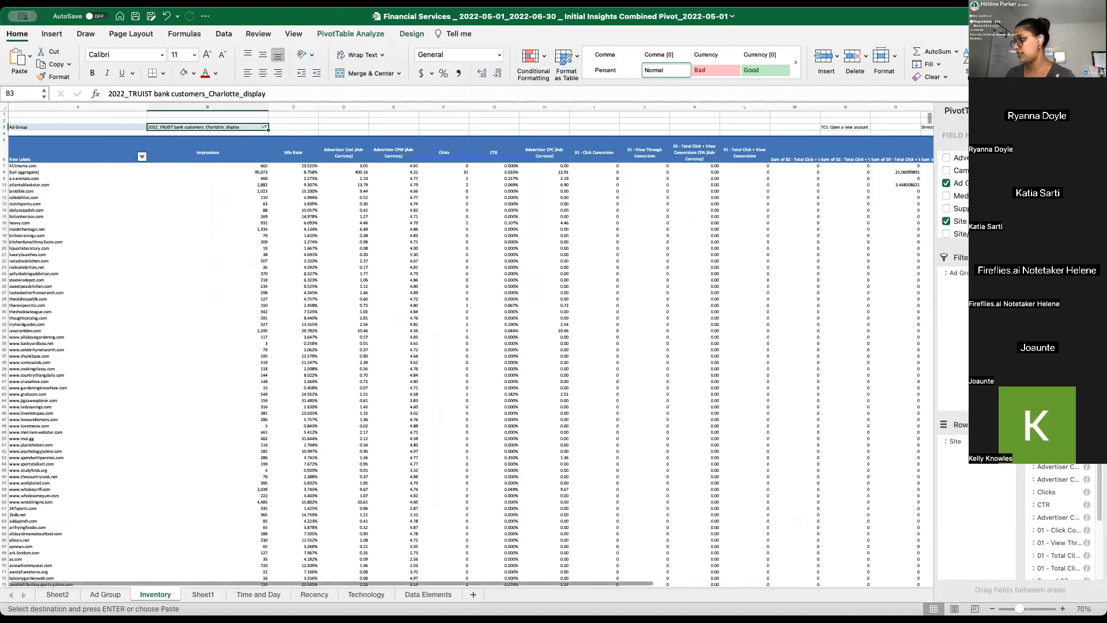
{"action": "left_click", "coordinate": [1063, 609]}
{"action": "left_click", "coordinate": [1063, 609]}
{"action": "left_click", "coordinate": [1063, 609]}
{"action": "left_click", "coordinate": [1063, 609]}
{"action": "left_click", "coordinate": [1063, 609]}
{"action": "left_click", "coordinate": [1063, 609]}
{"action": "left_click", "coordinate": [453, 346]}
{"action": "left_click", "coordinate": [224, 226]}
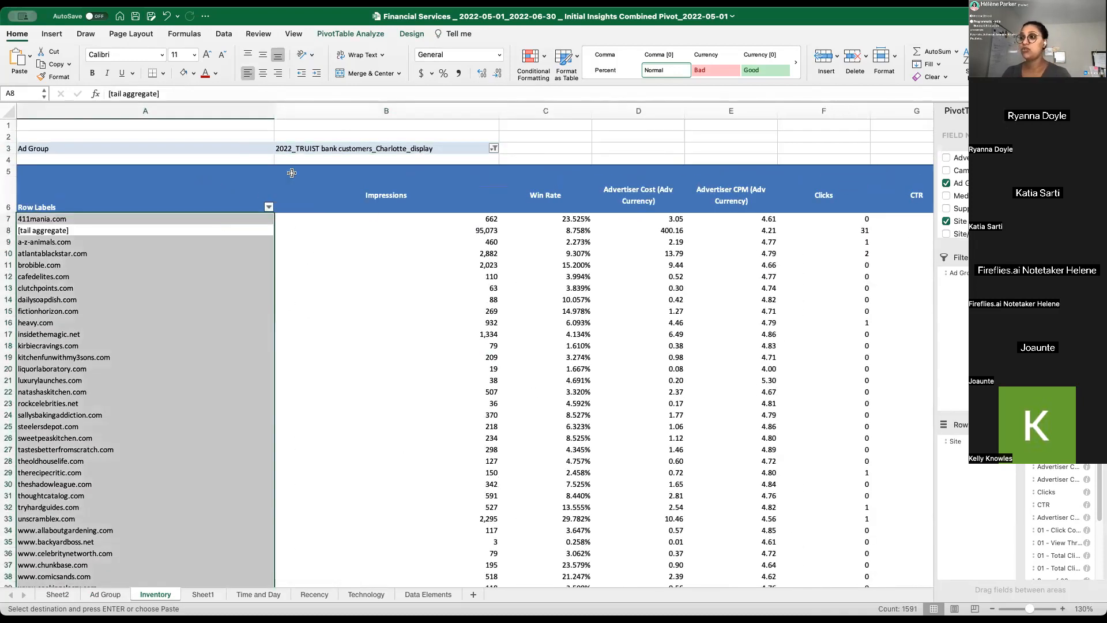
- Add the Supply Vendor field to the Inventory pivot table as a second report filter beside Ad Group
{"action": "left_click", "coordinate": [296, 145]}
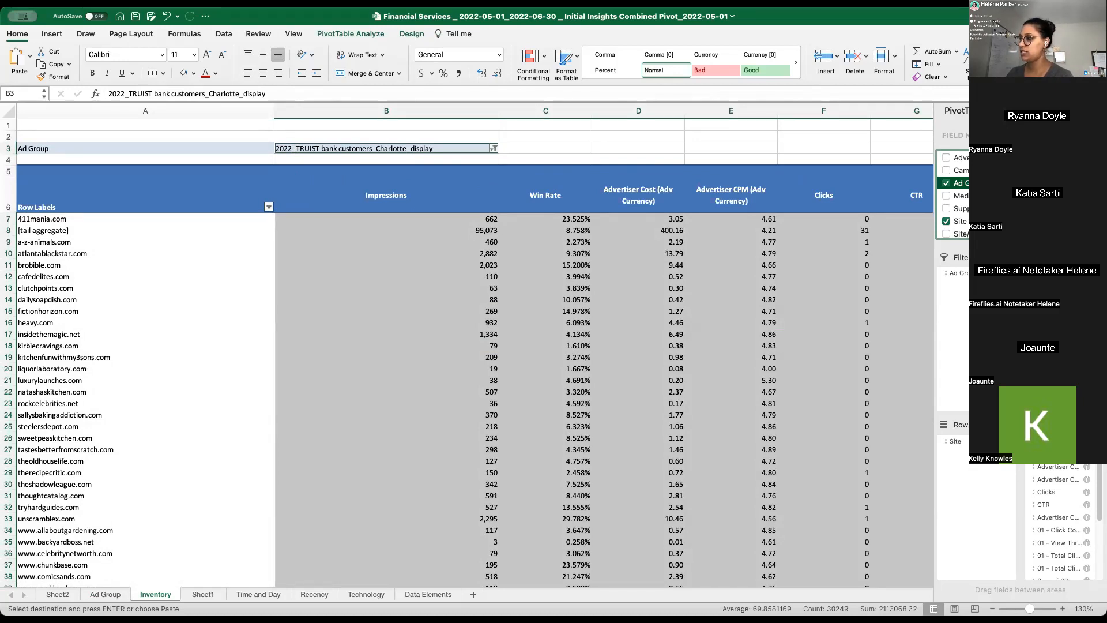
{"action": "left_click", "coordinate": [971, 459]}
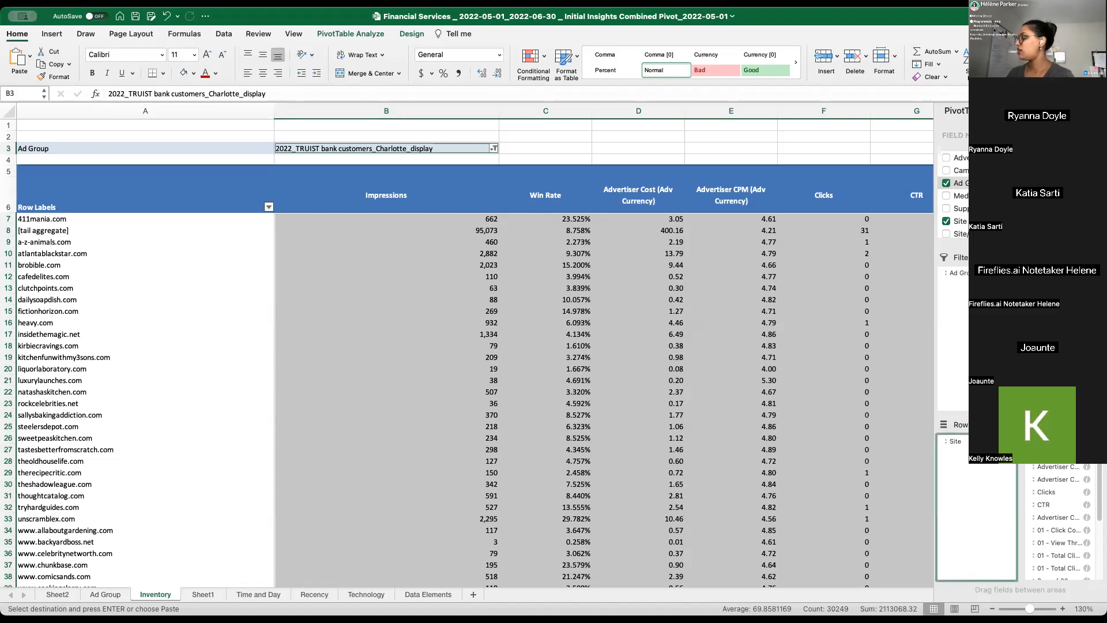
{"action": "left_click", "coordinate": [981, 209]}
{"action": "left_click_drag", "start_coordinate": [980, 208], "coordinate": [966, 307]}
{"action": "left_click", "coordinate": [588, 249]}
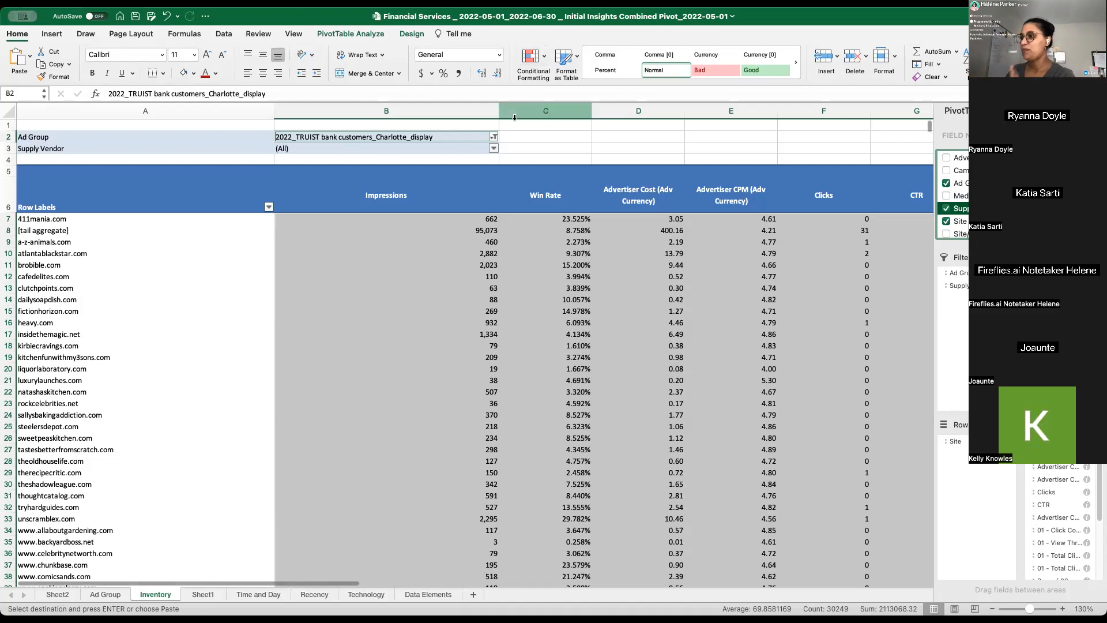
{"action": "left_click", "coordinate": [445, 189]}
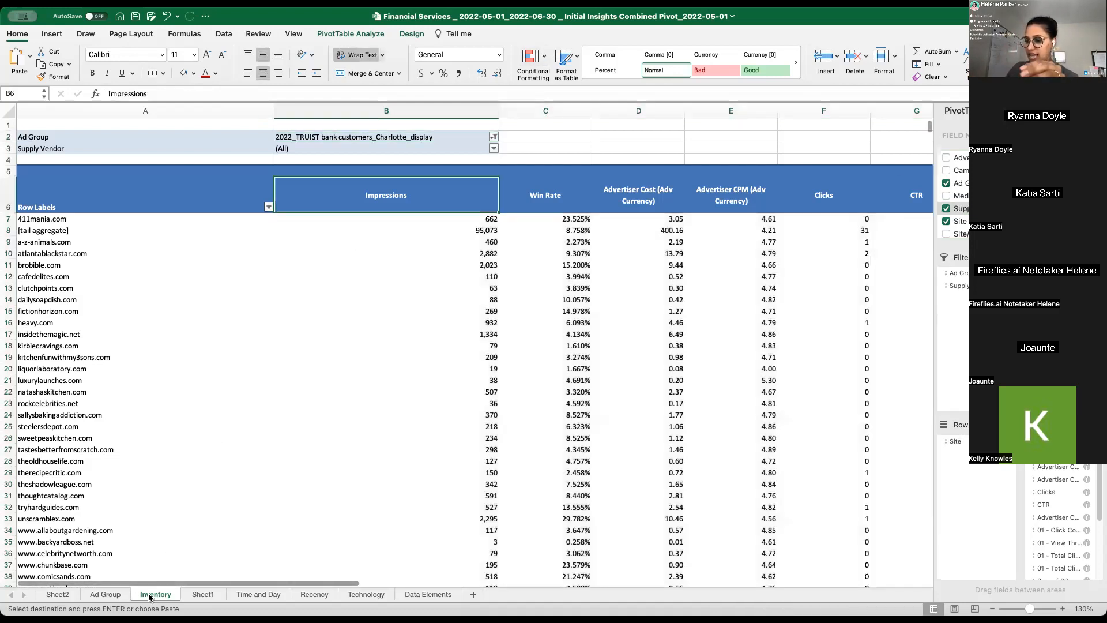
{"action": "left_click", "coordinate": [365, 259]}
{"action": "left_click", "coordinate": [364, 262]}
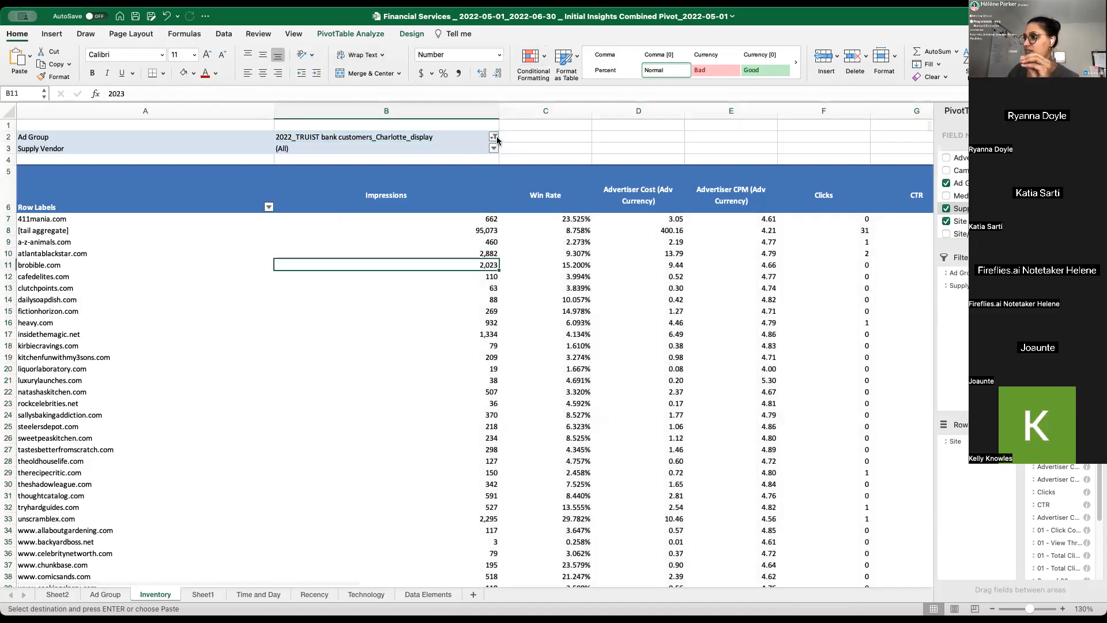
{"action": "left_click", "coordinate": [494, 136]}
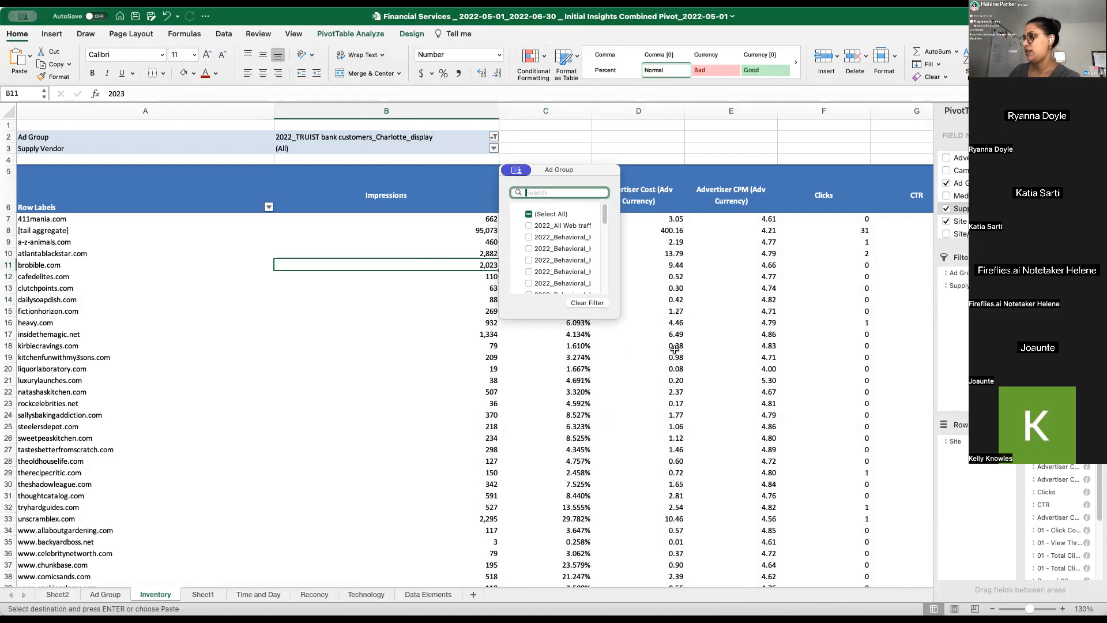
{"action": "left_click", "coordinate": [428, 251]}
- Narrow column A of the Inventory pivot and review the site metrics from Impressions to Clicks
{"action": "left_click_drag", "start_coordinate": [273, 115], "coordinate": [173, 116]}
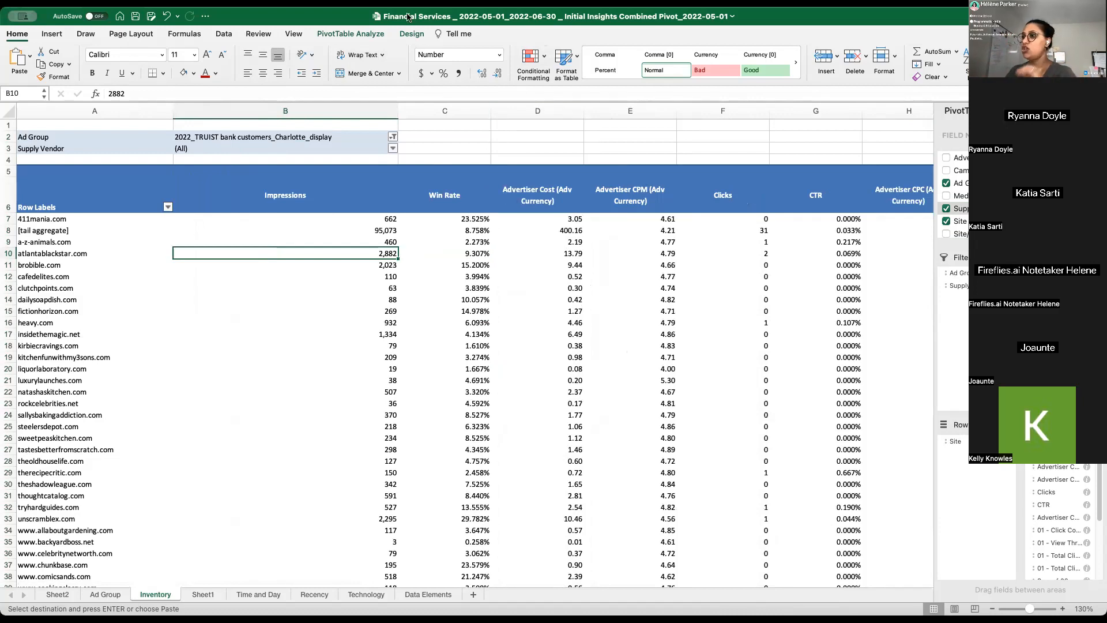
{"action": "left_click_drag", "start_coordinate": [292, 202], "coordinate": [704, 488]}
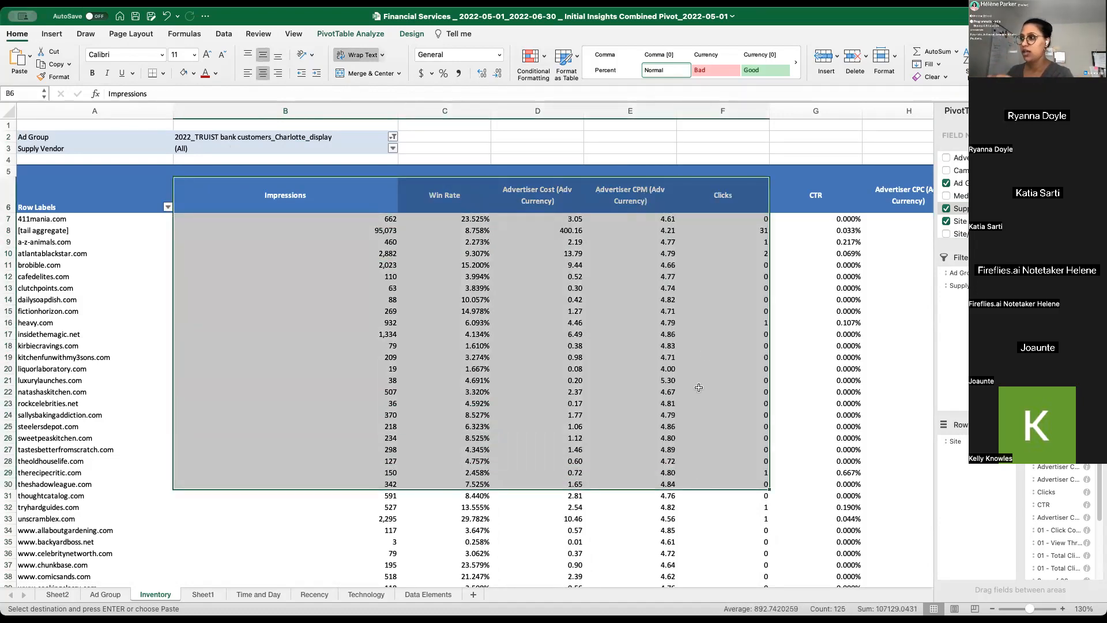
{"action": "left_click", "coordinate": [661, 287]}
{"action": "left_click", "coordinate": [763, 287]}
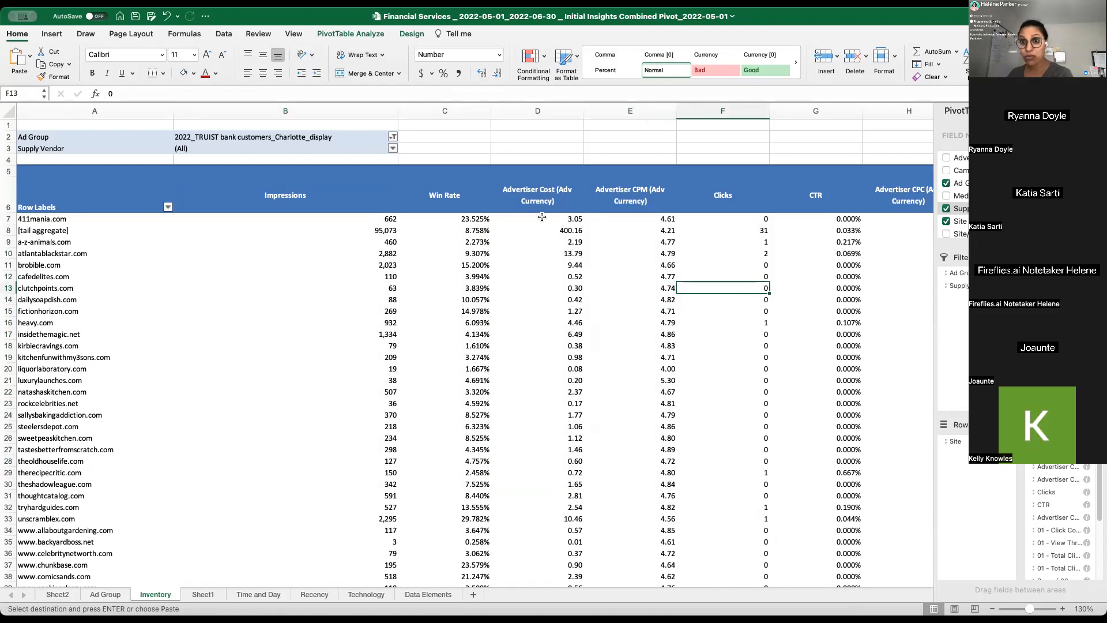
{"action": "left_click", "coordinate": [397, 188]}
{"action": "left_click", "coordinate": [370, 223]}
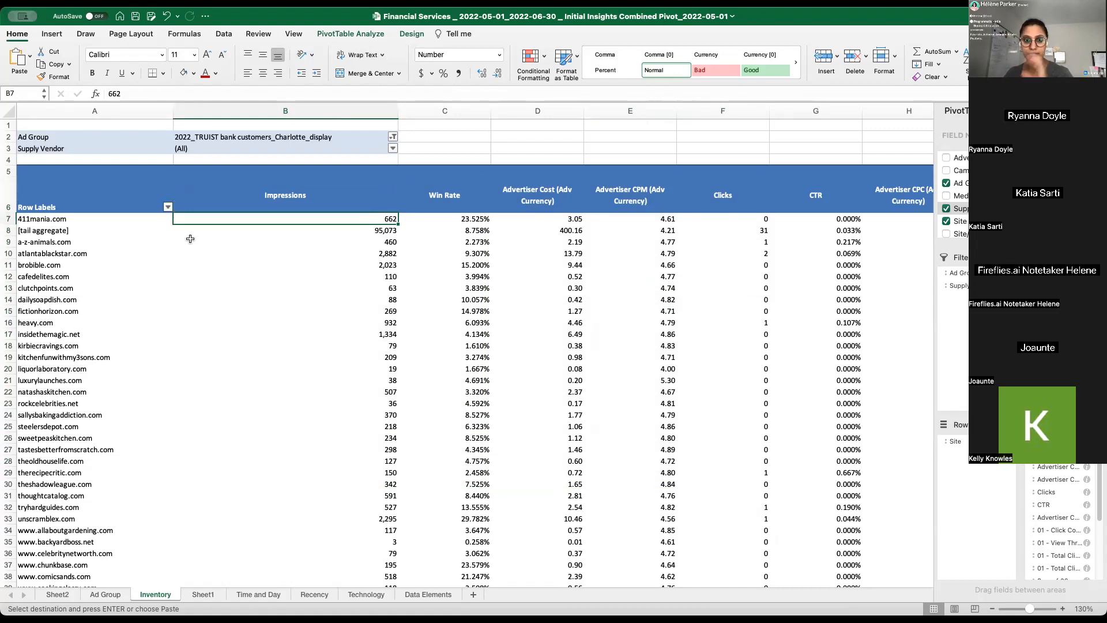
- Examine the site rows of the Inventory pivot across all metrics, from Impressions through the 05 conversion columns and back to Advertiser CPC
{"action": "left_click", "coordinate": [227, 237]}
{"action": "left_click", "coordinate": [352, 172]}
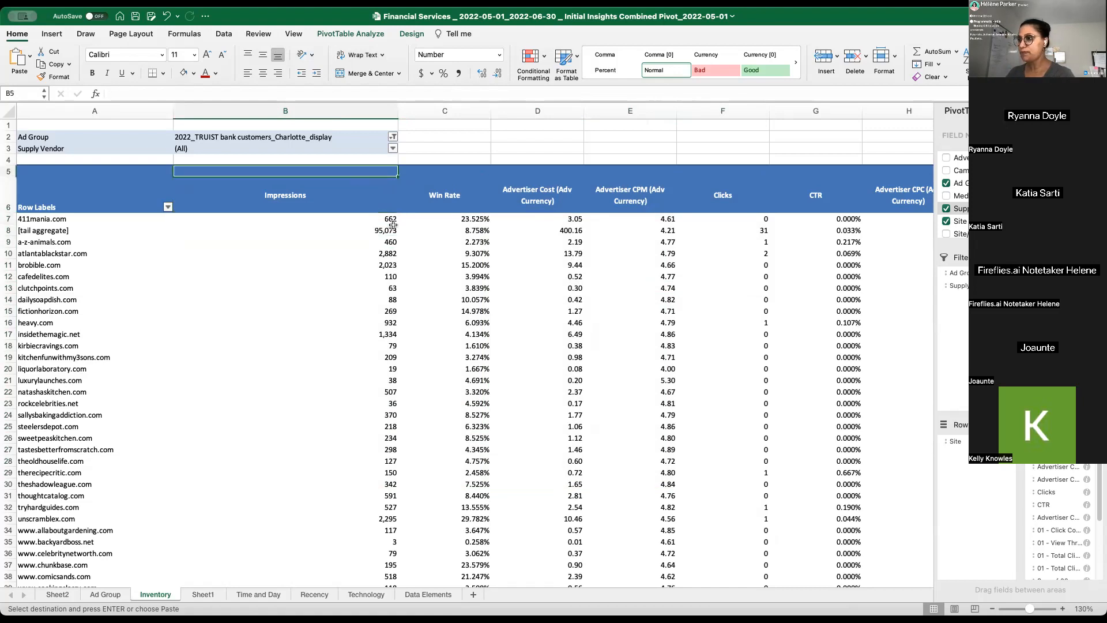
{"action": "left_click", "coordinate": [376, 198]}
{"action": "left_click", "coordinate": [391, 217]}
{"action": "key", "text": "Right"}
{"action": "key", "text": "Right"}
{"action": "key", "text": "Right"}
{"action": "key", "text": "Right"}
{"action": "key", "text": "Right"}
{"action": "key", "text": "Right"}
{"action": "key", "text": "Right"}
{"action": "key", "text": "Right"}
{"action": "key", "text": "Right"}
{"action": "key", "text": "Right"}
{"action": "key", "text": "Right"}
{"action": "key", "text": "Right"}
{"action": "key", "text": "Right"}
{"action": "key", "text": "Right"}
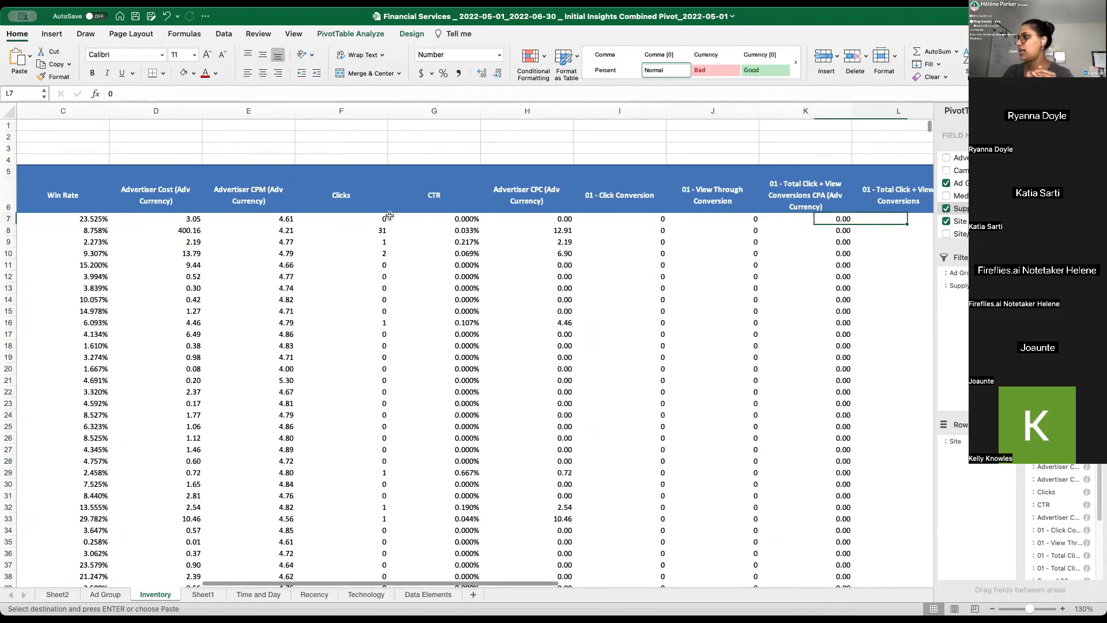
{"action": "key", "text": "Right"}
{"action": "key", "text": "Right"}
{"action": "key", "text": "Right"}
{"action": "key", "text": "Right"}
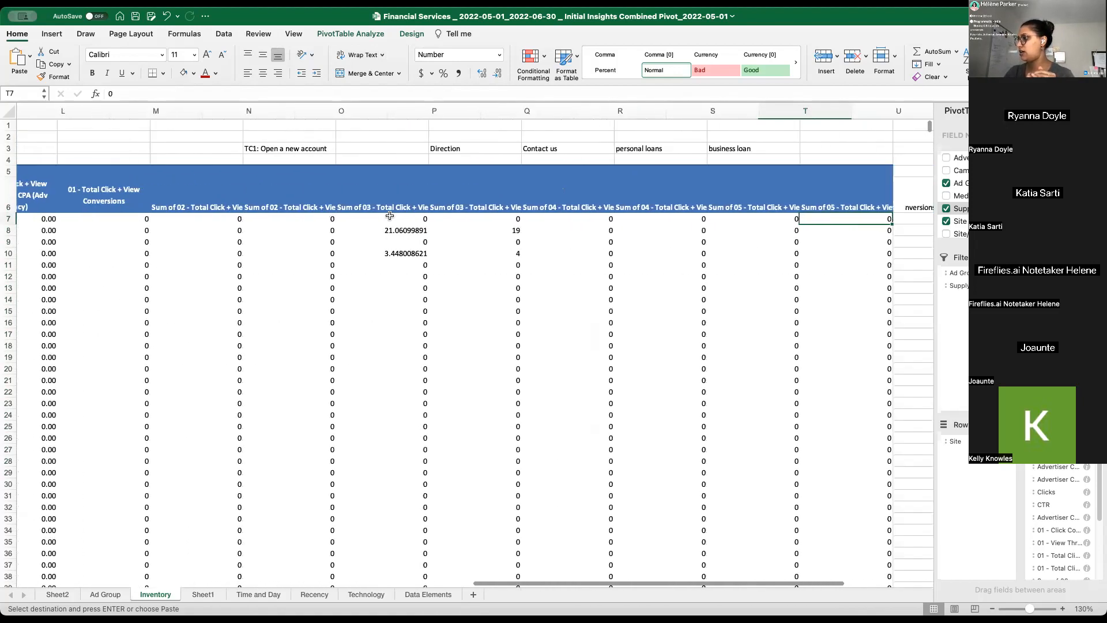
{"action": "key", "text": "Left"}
{"action": "key", "text": "Left"}
{"action": "key", "text": "Left"}
{"action": "key", "text": "Left"}
{"action": "key", "text": "Left"}
{"action": "key", "text": "Left"}
{"action": "key", "text": "Left"}
{"action": "key", "text": "Left"}
{"action": "key", "text": "Left"}
{"action": "key", "text": "Left"}
{"action": "key", "text": "Left"}
{"action": "key", "text": "Left"}
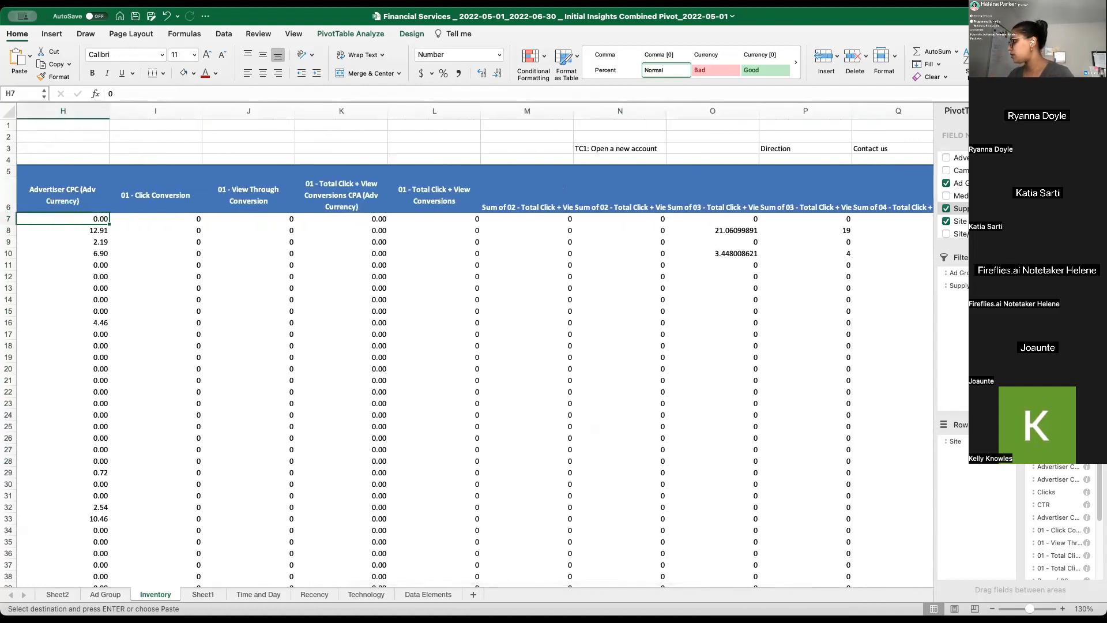
- Search the pivot fields for "all" and add All Last Click + View CPA (Adv Currency) and Conversions as values before 01 - Click Conversion
{"action": "type", "text": "all"}
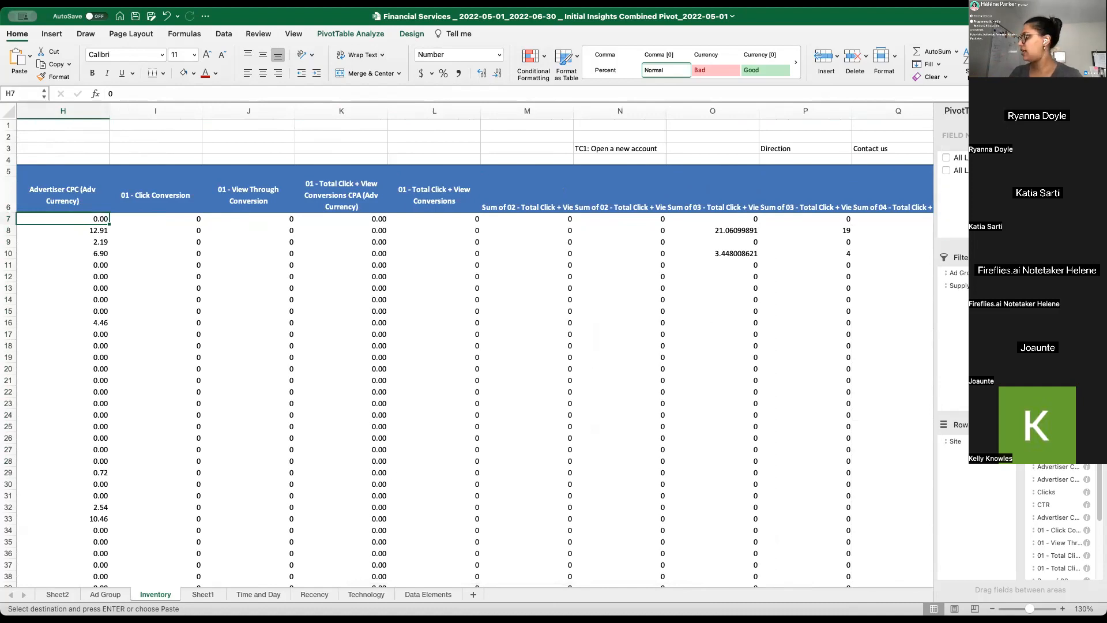
{"action": "left_click_drag", "start_coordinate": [1074, 492], "coordinate": [1065, 526]}
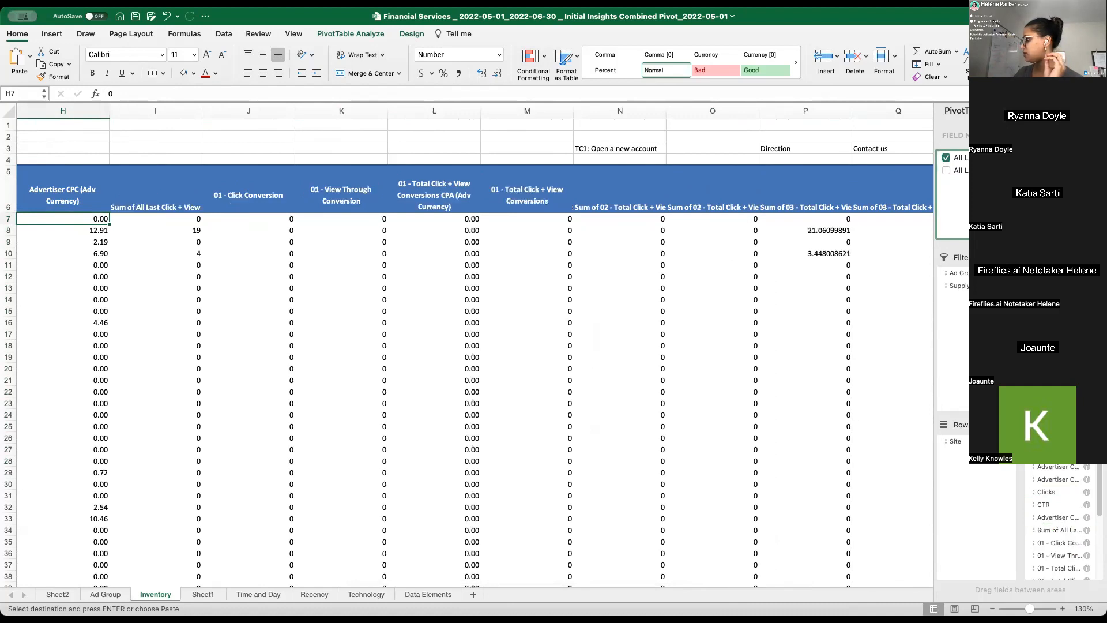
{"action": "left_click_drag", "start_coordinate": [1066, 529], "coordinate": [1070, 527]}
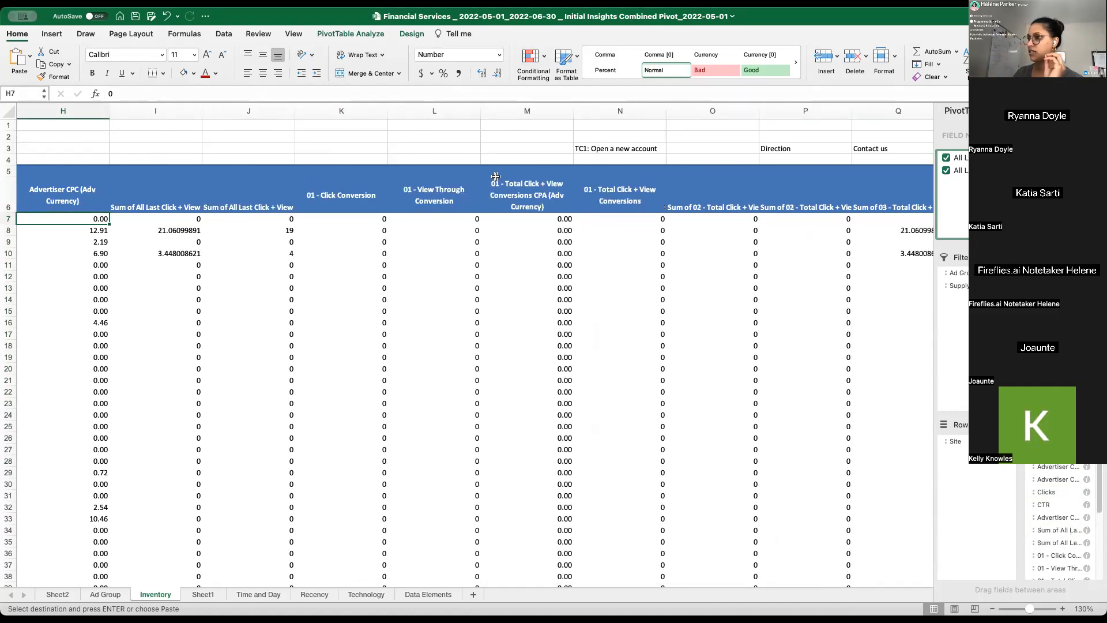
- Wrap the headers of the two All Last Click + View columns and centre both columns horizontally and vertically
{"action": "left_click_drag", "start_coordinate": [156, 202], "coordinate": [238, 213]}
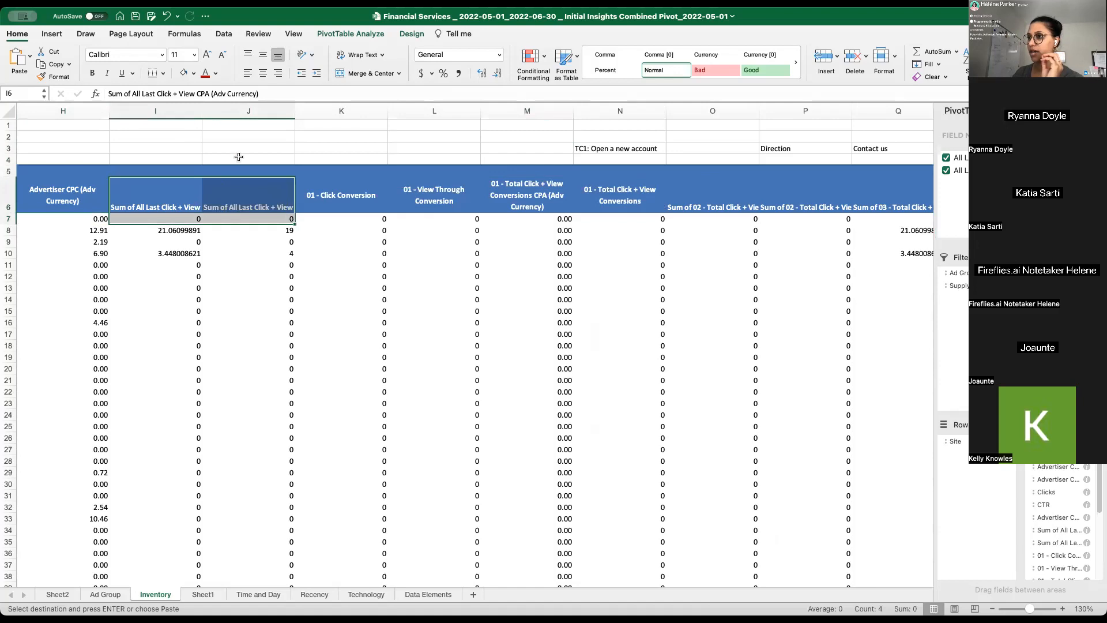
{"action": "left_click", "coordinate": [173, 191]}
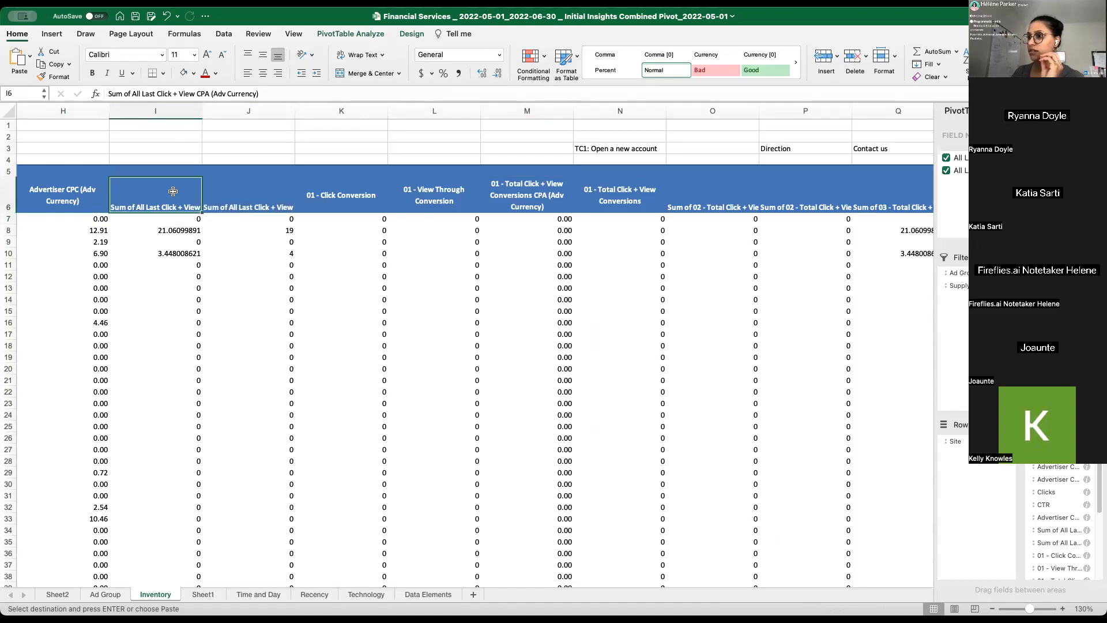
{"action": "left_click", "coordinate": [357, 54]}
{"action": "left_click_drag", "start_coordinate": [180, 111], "coordinate": [270, 127]}
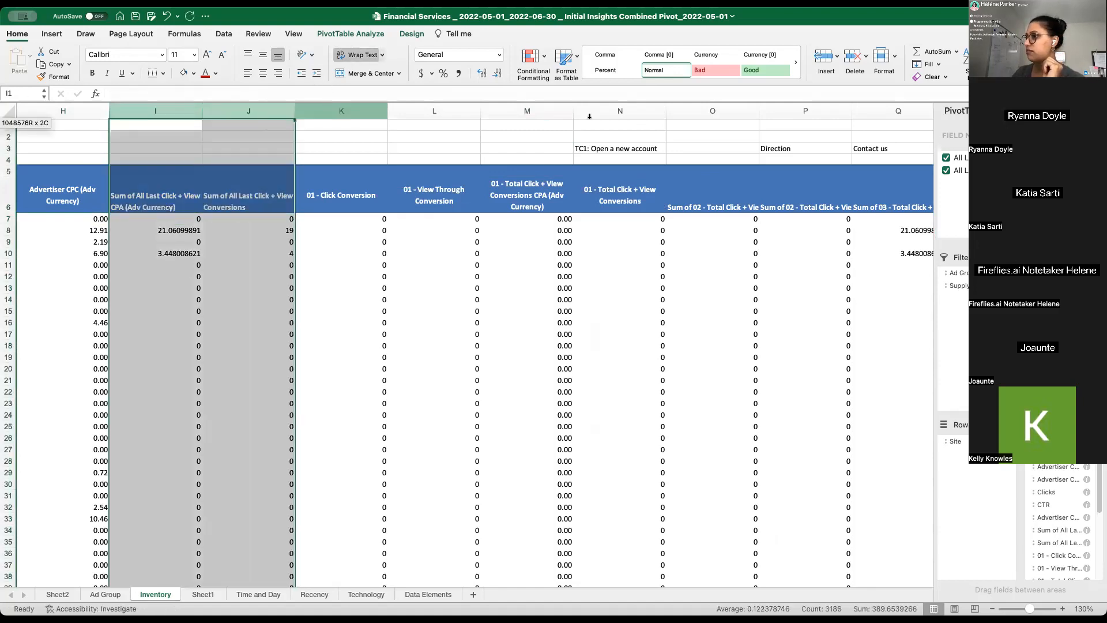
{"action": "left_click", "coordinate": [262, 54]}
{"action": "left_click", "coordinate": [263, 73]}
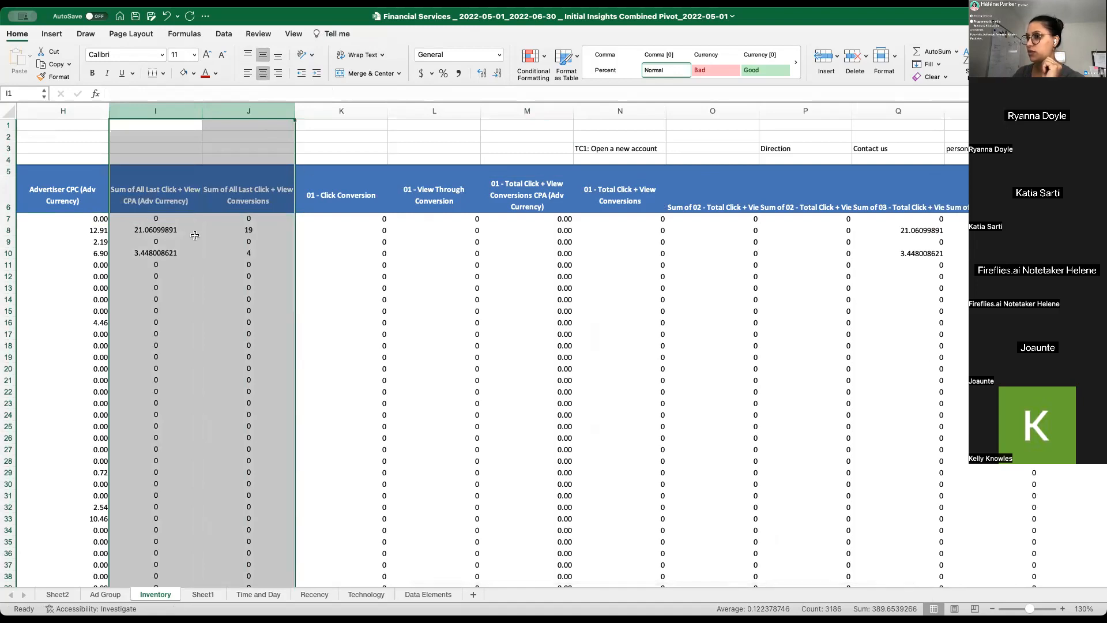
- Apply the dollar accounting number format to the All Last Click + View CPA column
{"action": "left_click", "coordinate": [155, 111]}
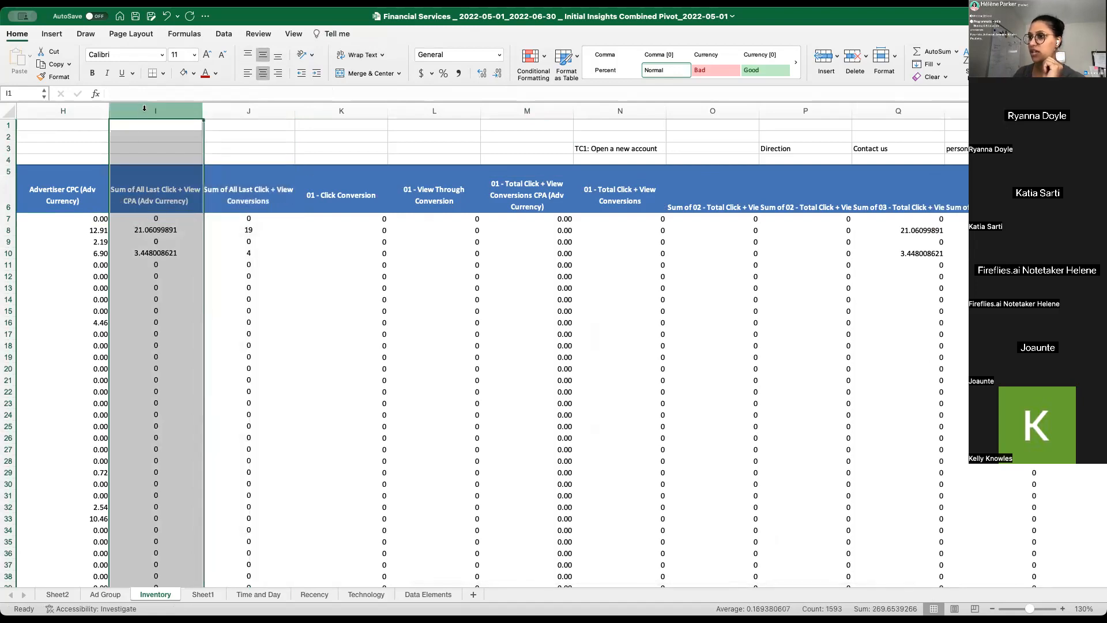
{"action": "left_click", "coordinate": [422, 73]}
{"action": "left_click", "coordinate": [86, 149]}
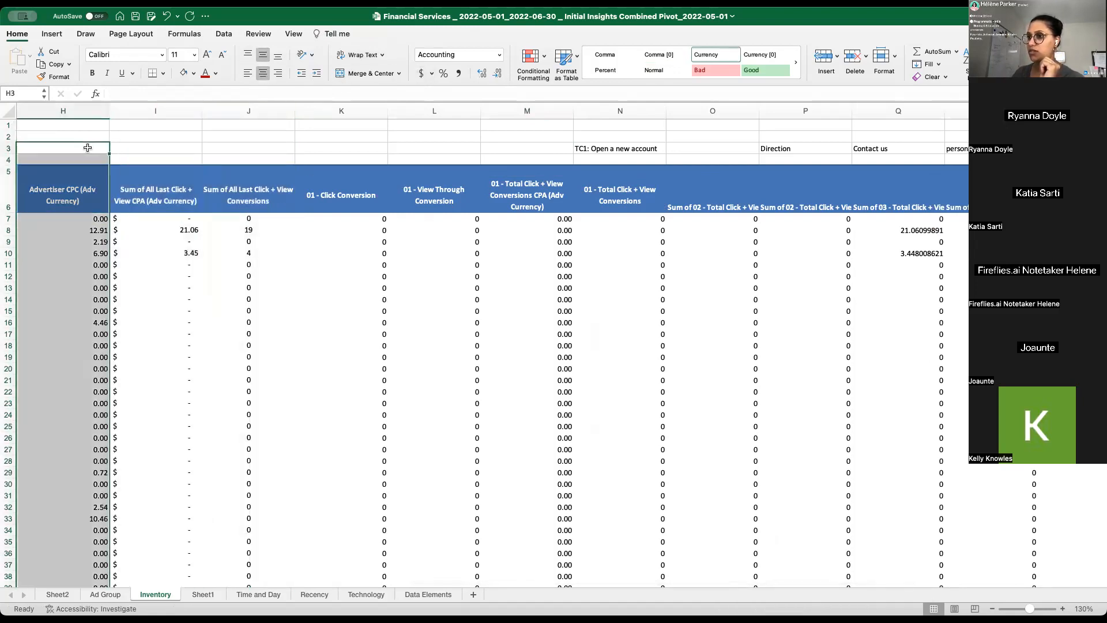
- Remove Advertiser CPC (Adv Currency) from the Inventory pivot's values
{"action": "left_click", "coordinate": [69, 231]}
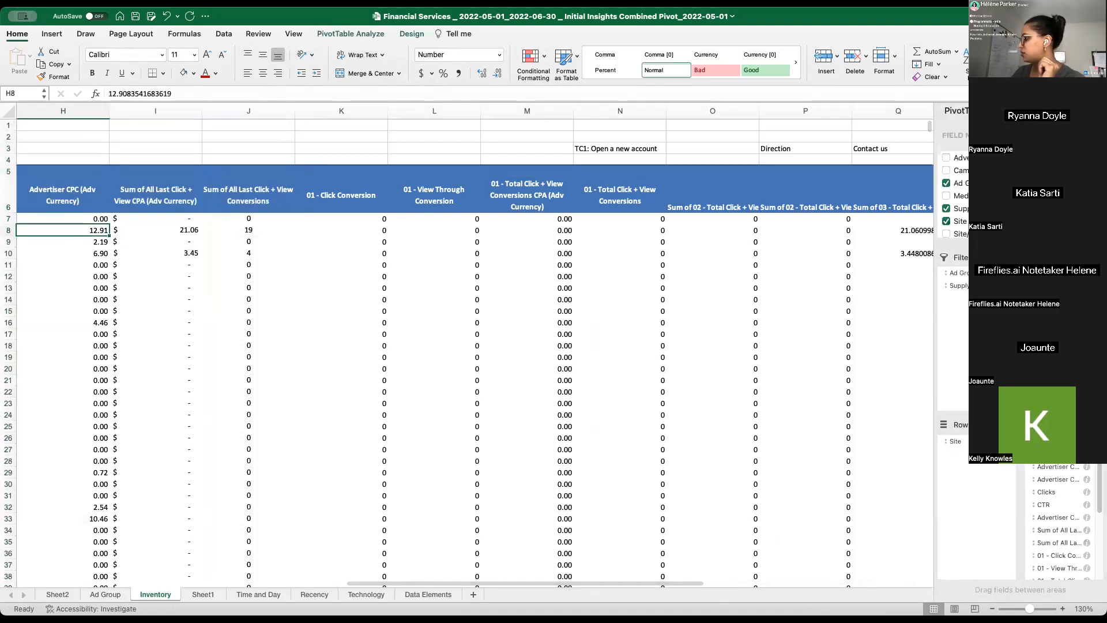
{"action": "left_click", "coordinate": [1061, 520]}
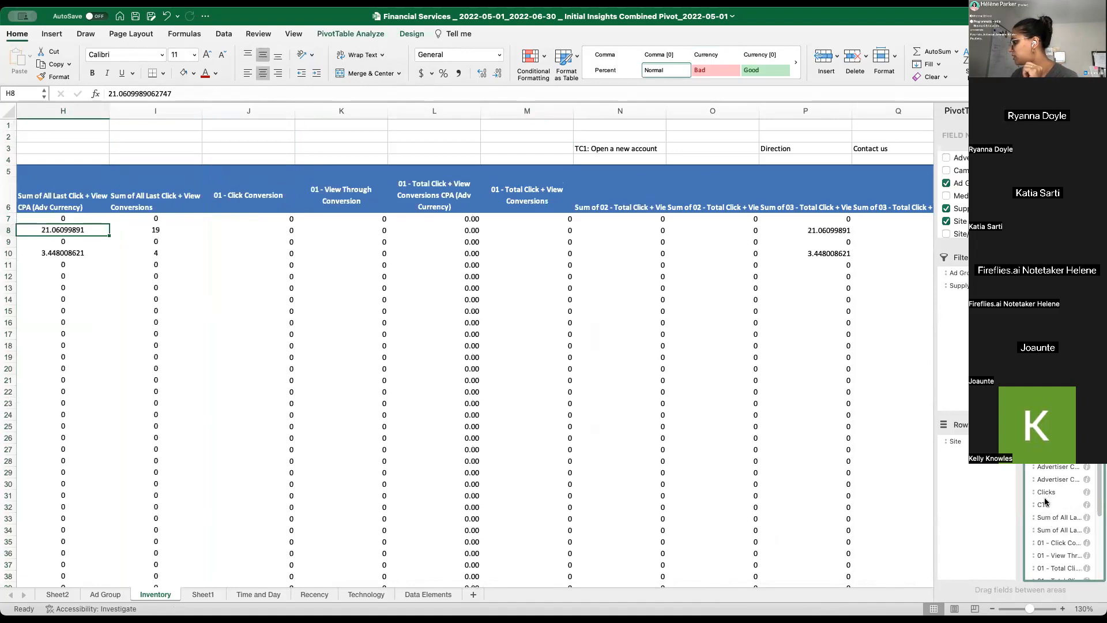
{"action": "left_click", "coordinate": [1050, 480]}
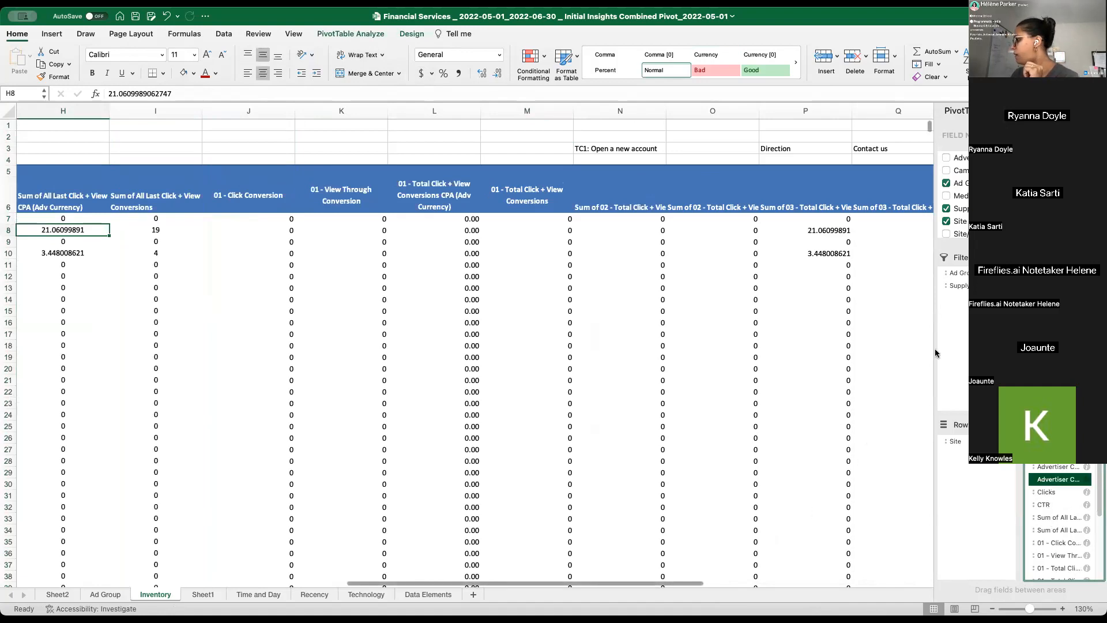
- Move the two All Last Click + View fields to the end of the pivot's values list
{"action": "left_click_drag", "start_coordinate": [934, 345], "coordinate": [735, 343]}
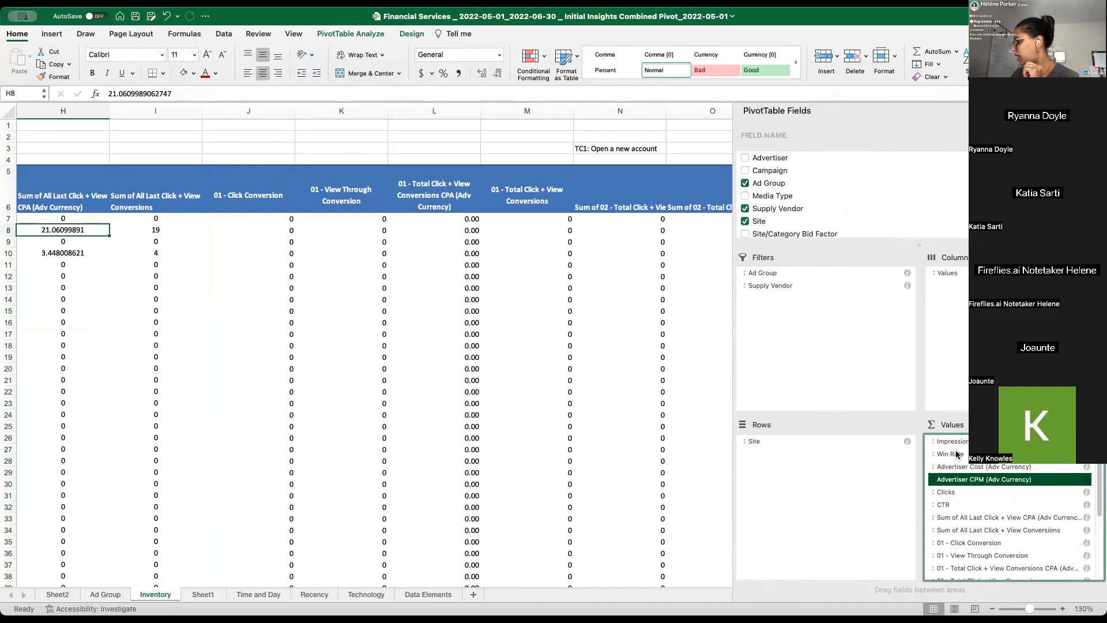
{"action": "scroll", "coordinate": [987, 520], "scroll_direction": "down", "scroll_amount": 1}
{"action": "left_click_drag", "start_coordinate": [973, 517], "coordinate": [980, 494]}
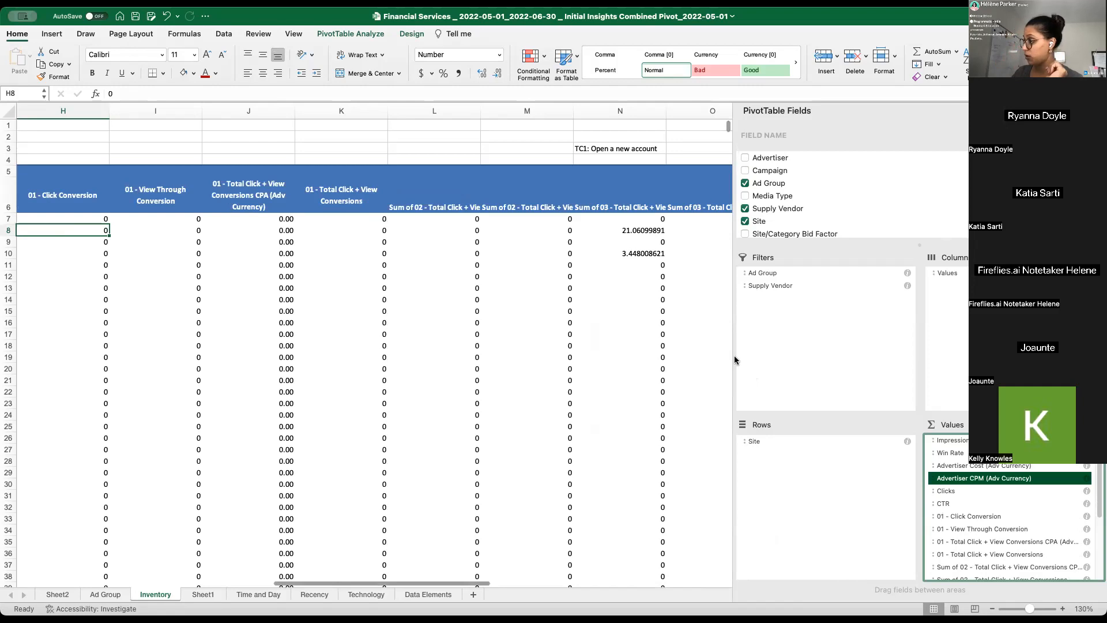
{"action": "left_click_drag", "start_coordinate": [732, 353], "coordinate": [956, 364]}
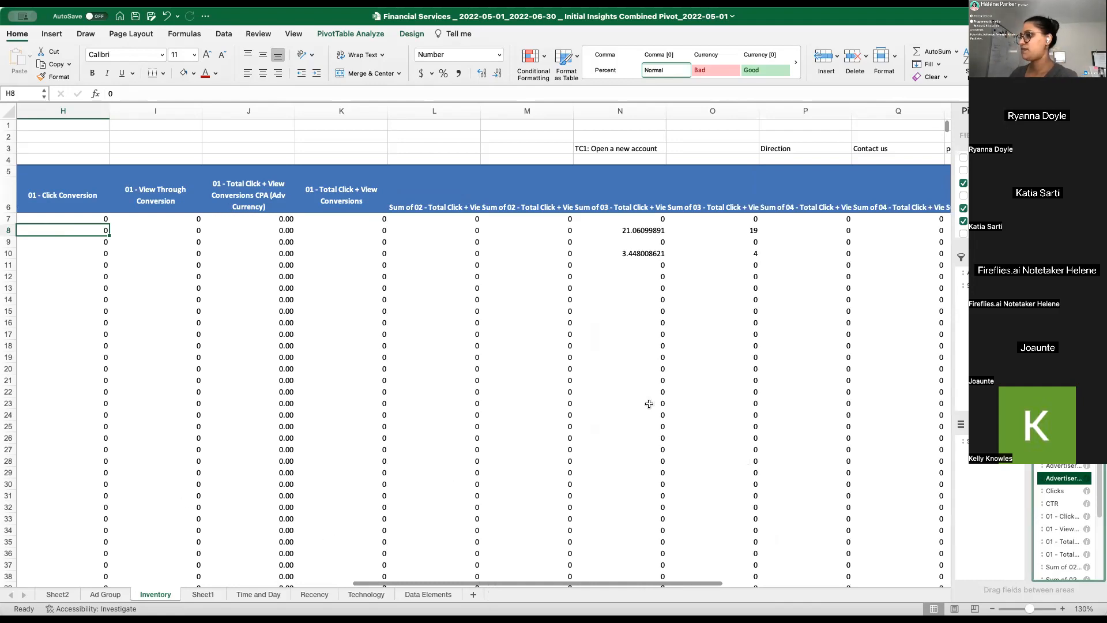
- Reorder the pivot values so All Last Click + View CPA and Conversions directly follow 01 - View Through Conversion
{"action": "scroll", "coordinate": [522, 388], "scroll_direction": "left", "scroll_amount": 10}
{"action": "left_click", "coordinate": [132, 449]}
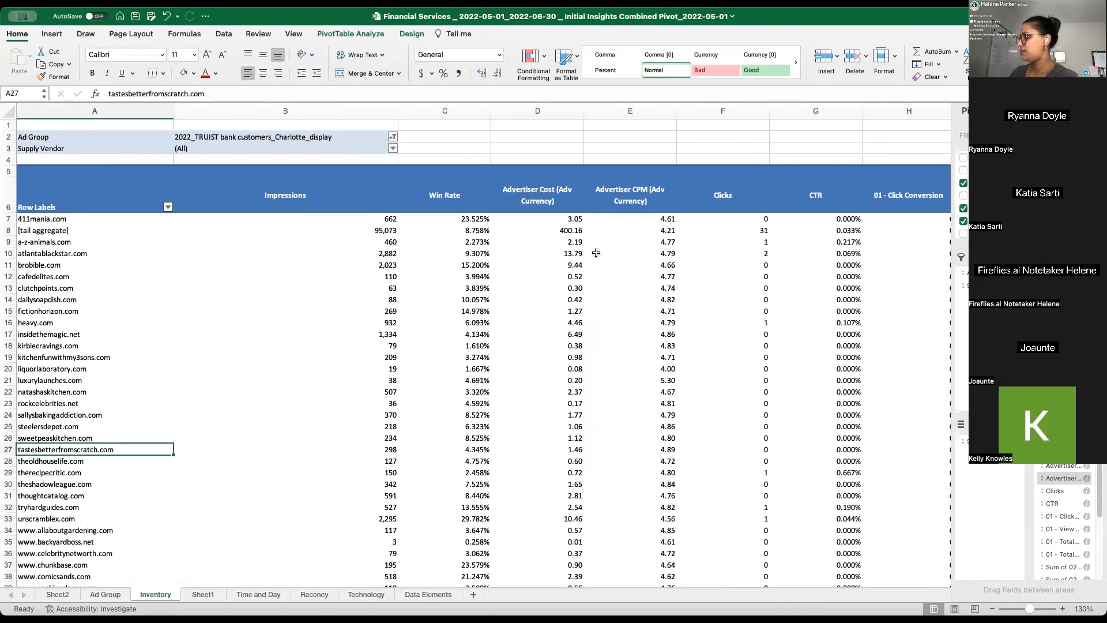
{"action": "scroll", "coordinate": [1064, 542], "scroll_direction": "down", "scroll_amount": 3}
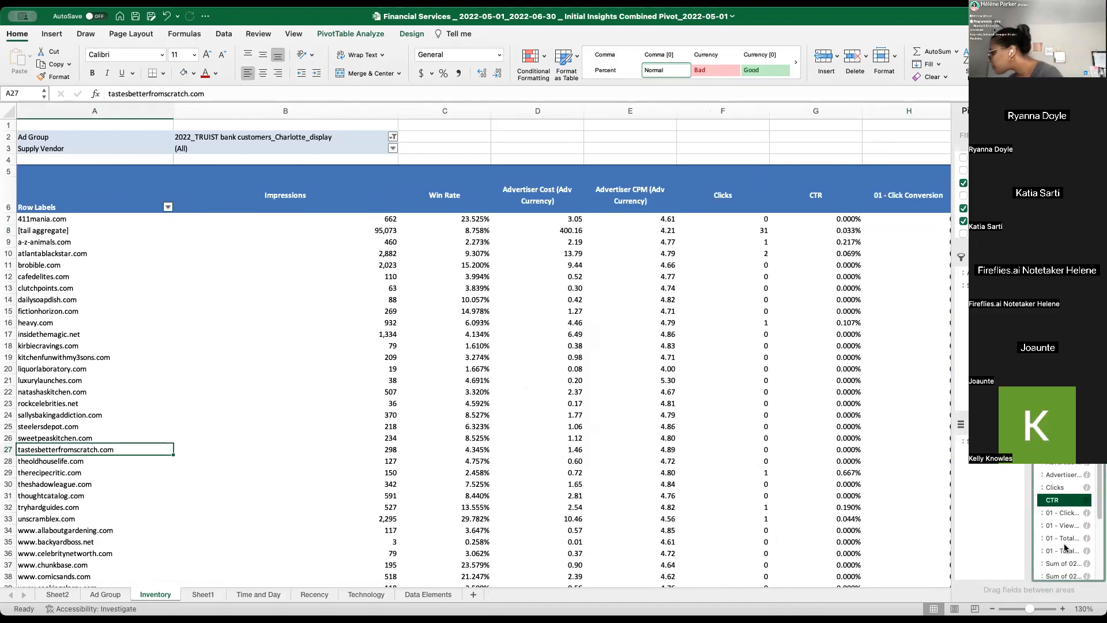
{"action": "scroll", "coordinate": [1063, 542], "scroll_direction": "down", "scroll_amount": 3}
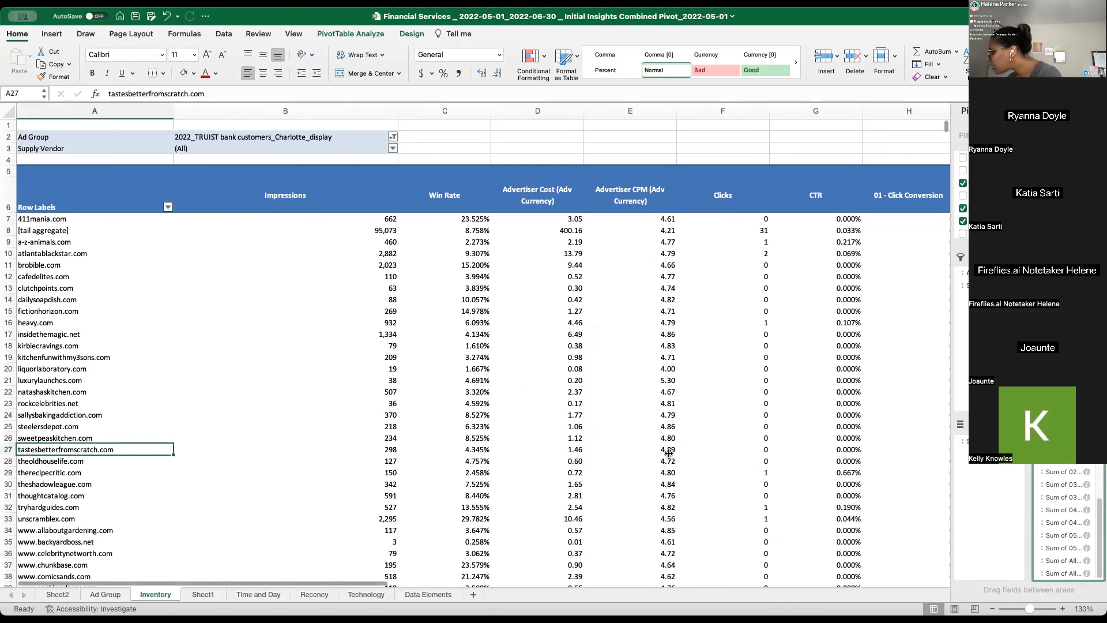
{"action": "left_click_drag", "start_coordinate": [952, 485], "coordinate": [660, 485]}
{"action": "left_click_drag", "start_coordinate": [962, 572], "coordinate": [960, 451]}
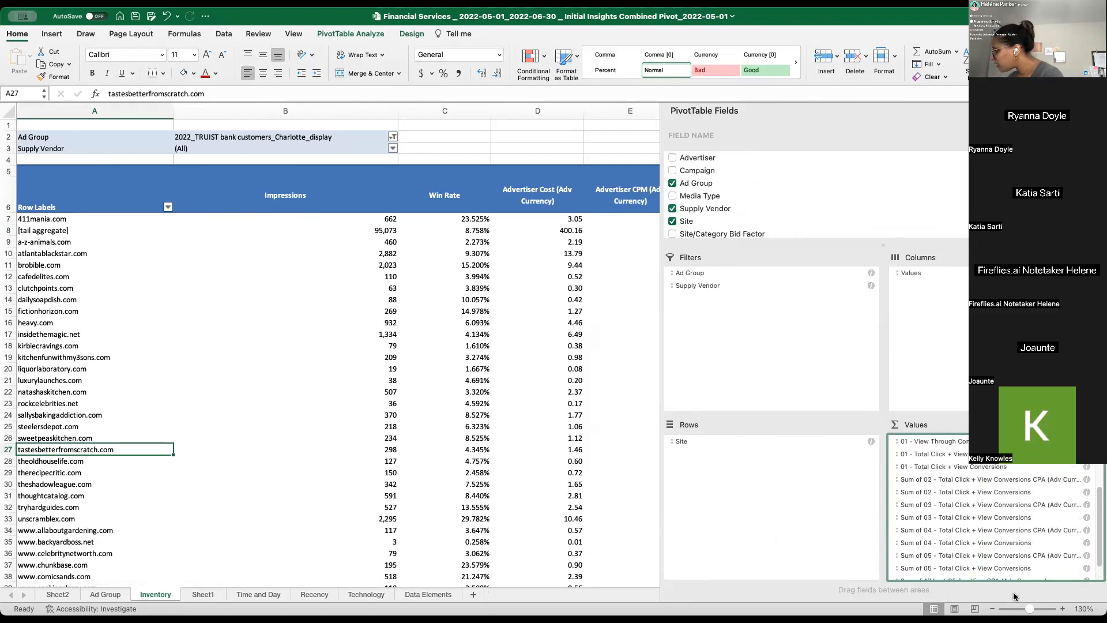
{"action": "scroll", "coordinate": [961, 567], "scroll_direction": "down", "scroll_amount": 2}
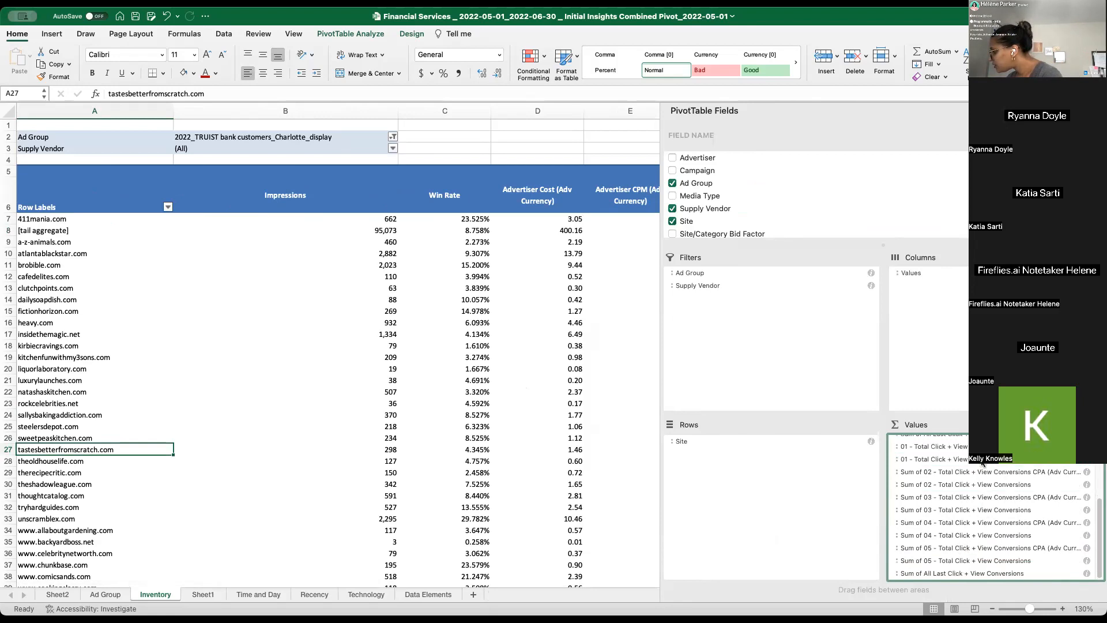
{"action": "left_click_drag", "start_coordinate": [974, 576], "coordinate": [998, 490]}
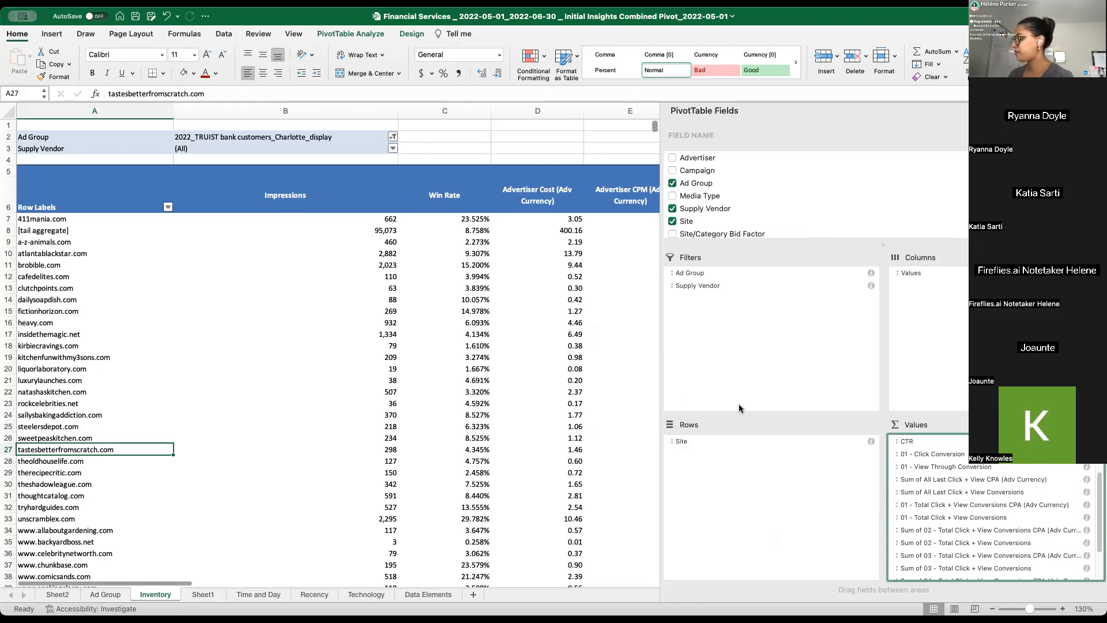
{"action": "left_click_drag", "start_coordinate": [659, 373], "coordinate": [952, 374]}
- Narrow the Impressions, Win Rate and Advertiser Cost columns of the Inventory pivot
{"action": "left_click", "coordinate": [749, 277]}
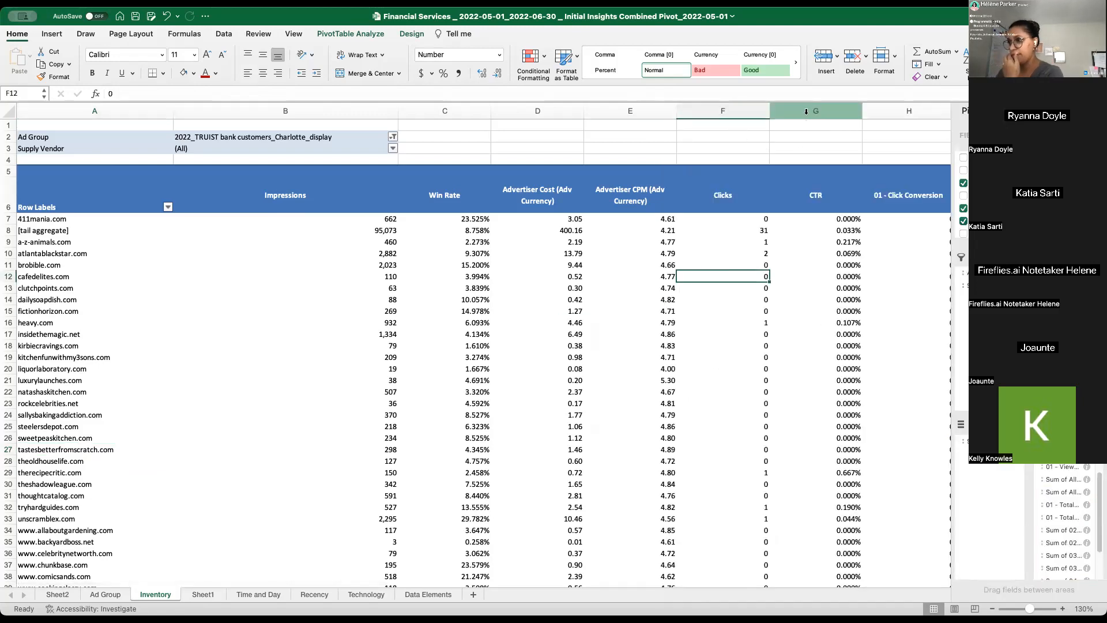
{"action": "left_click_drag", "start_coordinate": [398, 111], "coordinate": [288, 97]}
{"action": "left_click", "coordinate": [379, 209]}
{"action": "left_click_drag", "start_coordinate": [381, 113], "coordinate": [340, 113]}
{"action": "left_click_drag", "start_coordinate": [431, 107], "coordinate": [417, 111]}
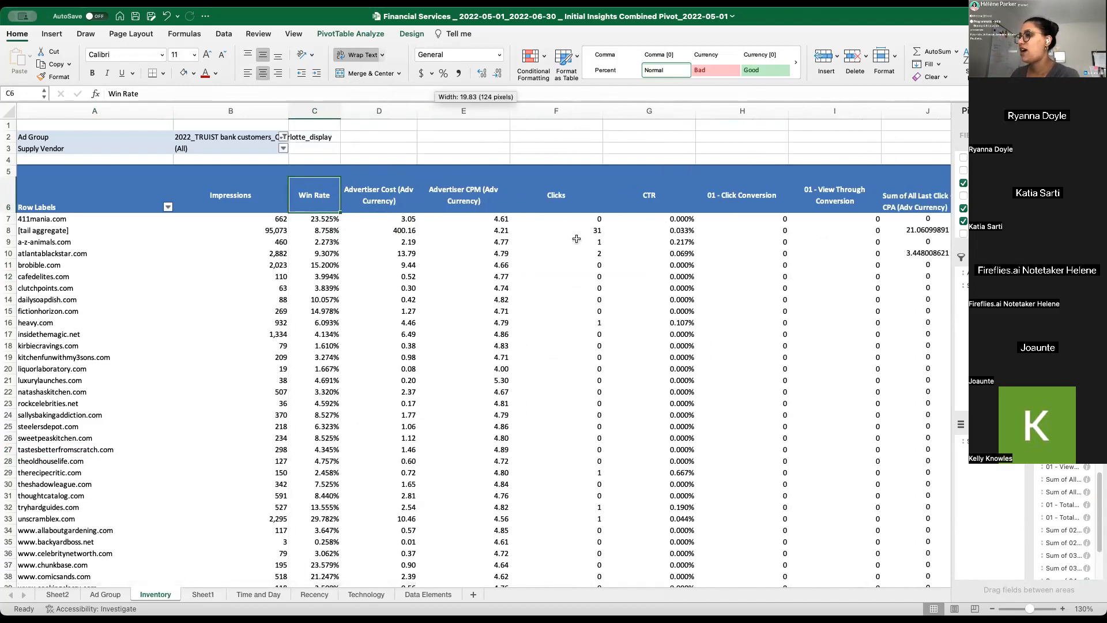
- Narrow the Advertiser CPM column and shrink the Clicks through 01 - View Through Conversion columns to one equal width
{"action": "left_click", "coordinate": [471, 195]}
{"action": "left_click_drag", "start_coordinate": [510, 112], "coordinate": [465, 144]}
{"action": "left_click", "coordinate": [520, 204]}
{"action": "left_click_drag", "start_coordinate": [524, 107], "coordinate": [793, 110]}
{"action": "left_click_drag", "start_coordinate": [559, 112], "coordinate": [502, 112]}
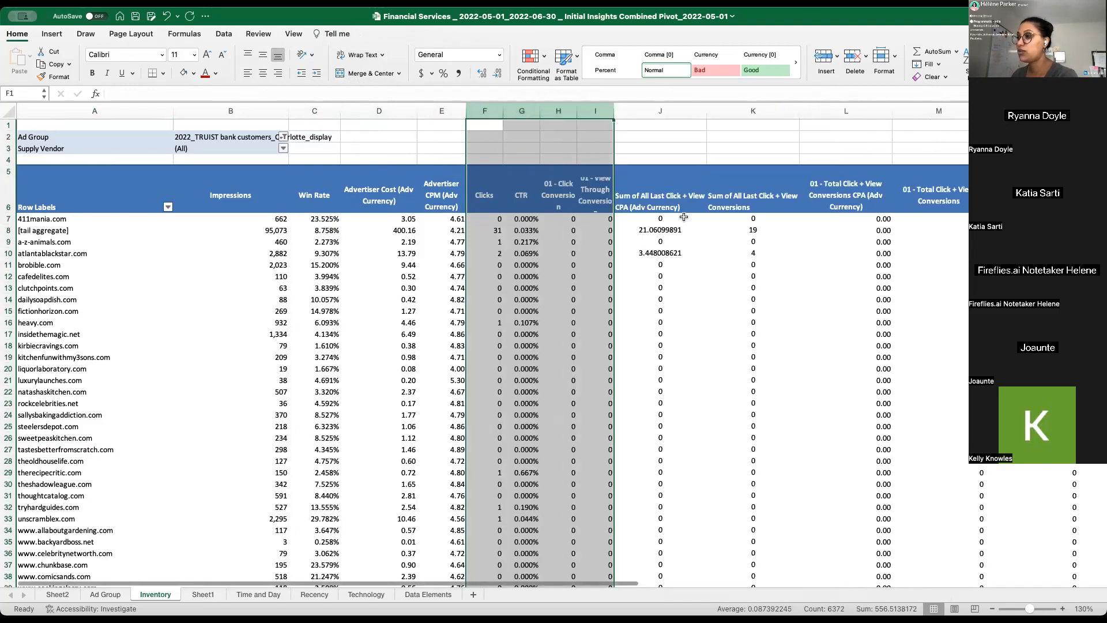
- Wrap and vertically centre the two All Last Click + View header cells in columns J and K
{"action": "left_click", "coordinate": [663, 219]}
{"action": "left_click_drag", "start_coordinate": [660, 199], "coordinate": [750, 199]}
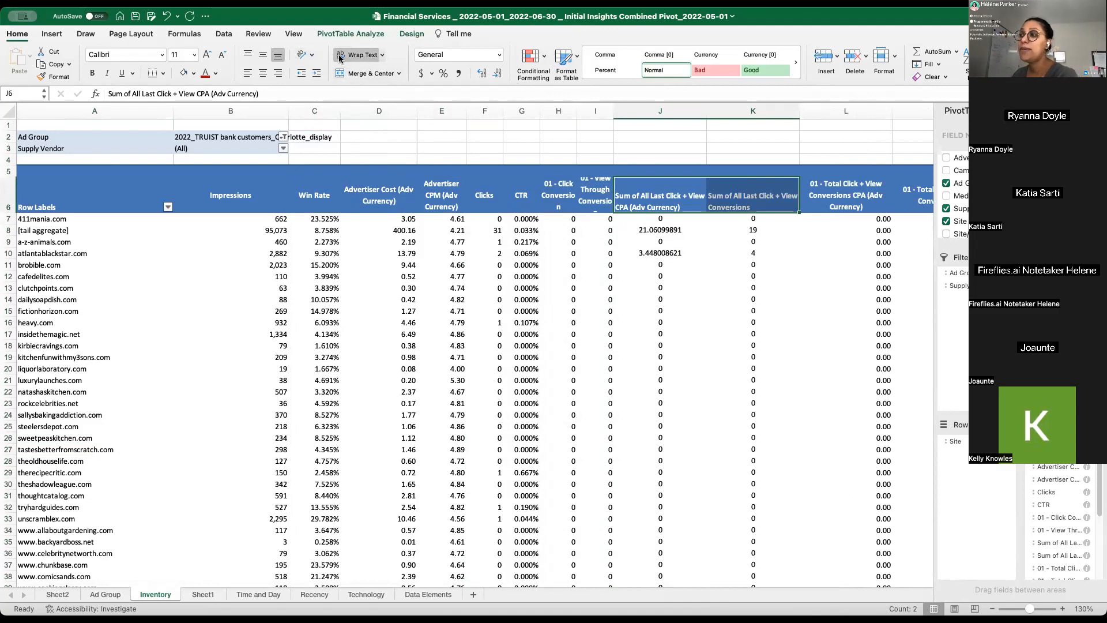
{"action": "left_click", "coordinate": [359, 55]}
{"action": "left_click", "coordinate": [263, 55]}
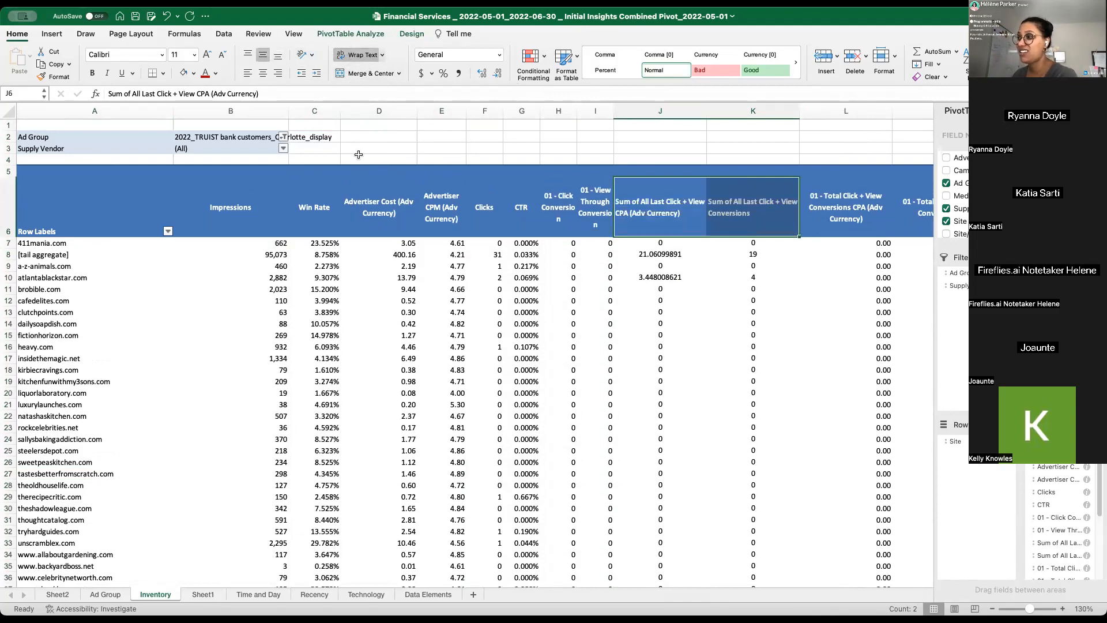
- Format the All Last Click + View CPA values in column J with the dollar accounting format
{"action": "mouse_move", "coordinate": [662, 107]}
{"action": "left_mouse_down"}
{"action": "mouse_move", "coordinate": [735, 122]}
{"action": "mouse_move", "coordinate": [675, 119]}
{"action": "left_mouse_up"}
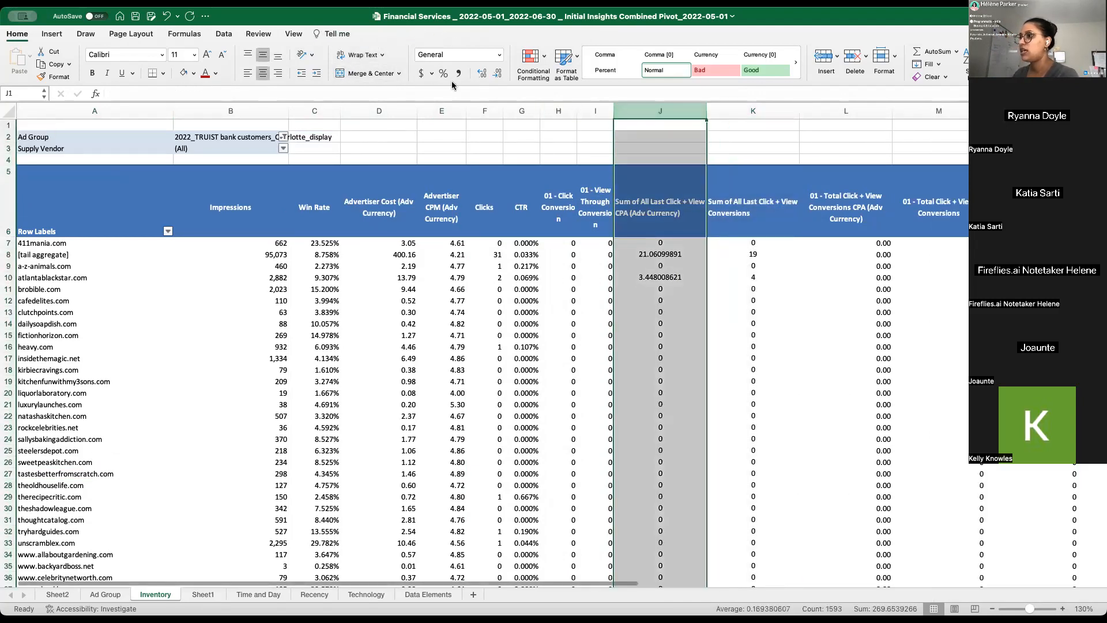
{"action": "left_click", "coordinate": [422, 74]}
{"action": "left_click", "coordinate": [639, 238]}
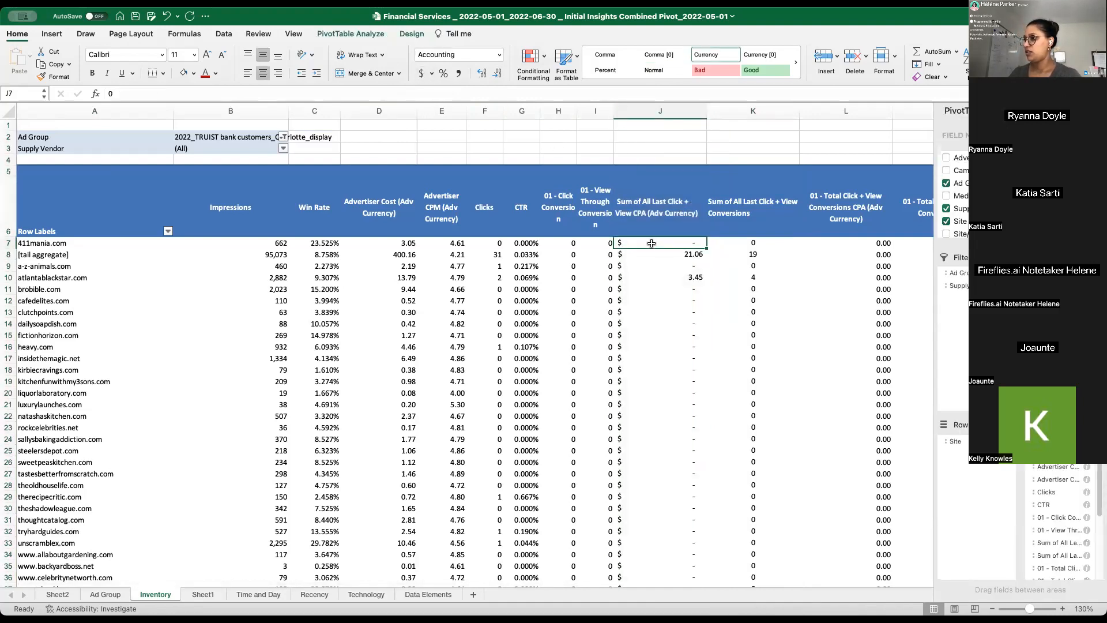
- Examine the [tail aggregate] row and its impressions among the pivot's site labels
{"action": "left_click", "coordinate": [49, 255]}
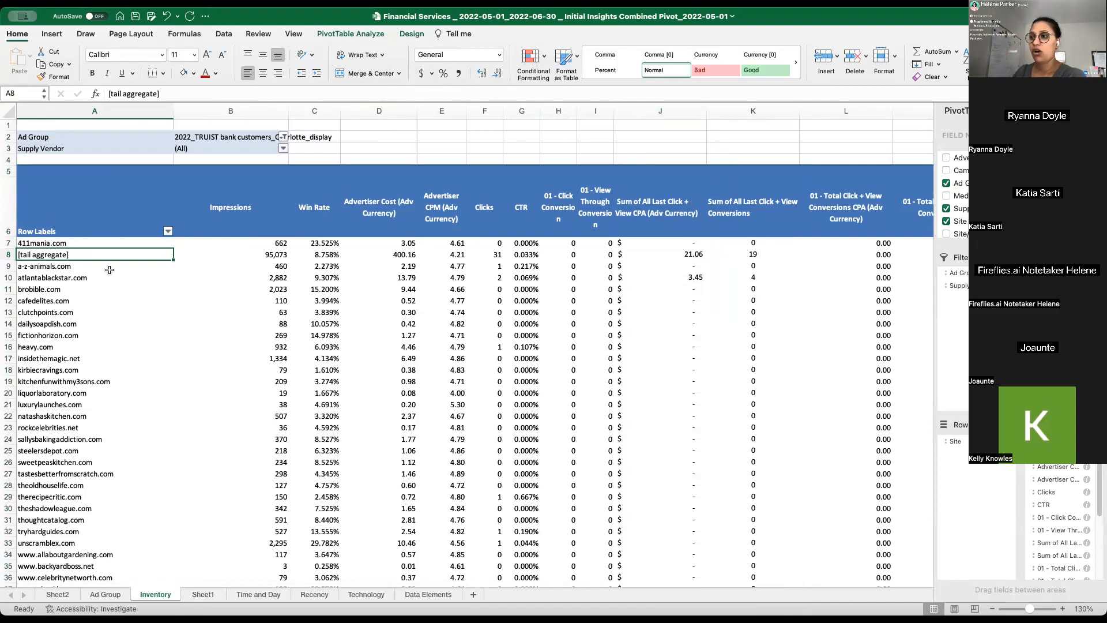
{"action": "left_click", "coordinate": [273, 254]}
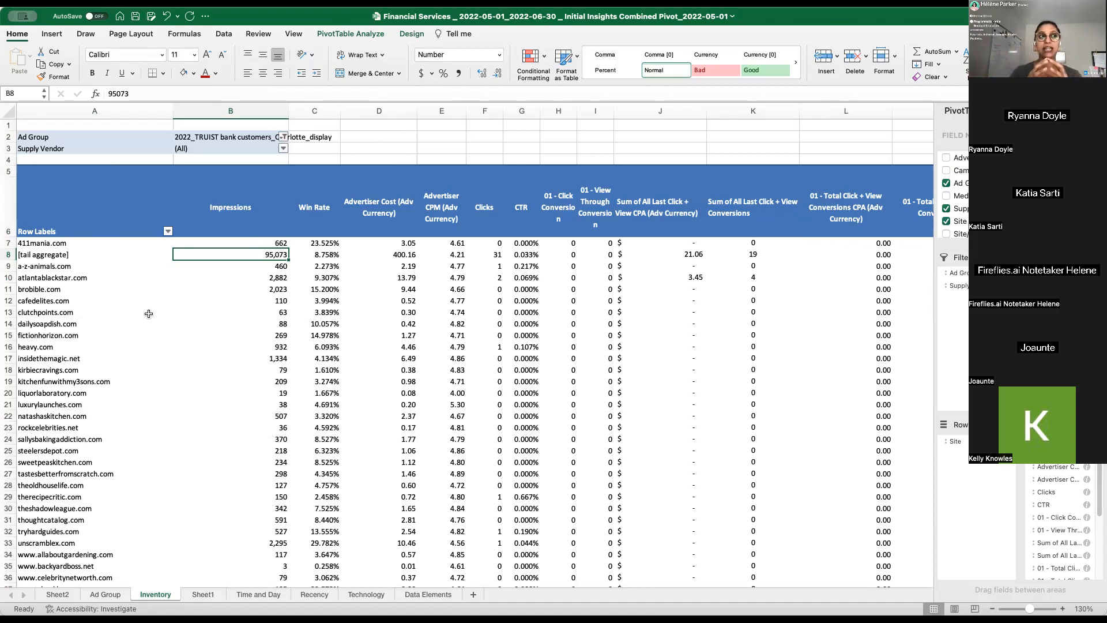
{"action": "left_click", "coordinate": [56, 249]}
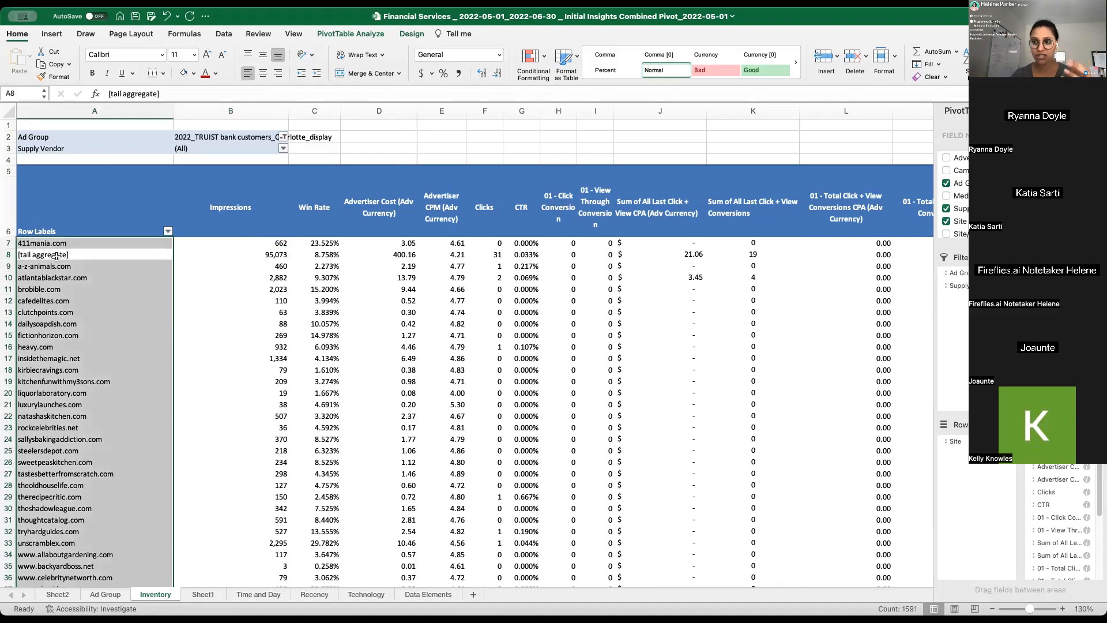
- Temporarily group the site rows by Supply Vendor to compare cafemedia's [tail aggregate] with its individual site impressions
{"action": "left_click", "coordinate": [967, 290]}
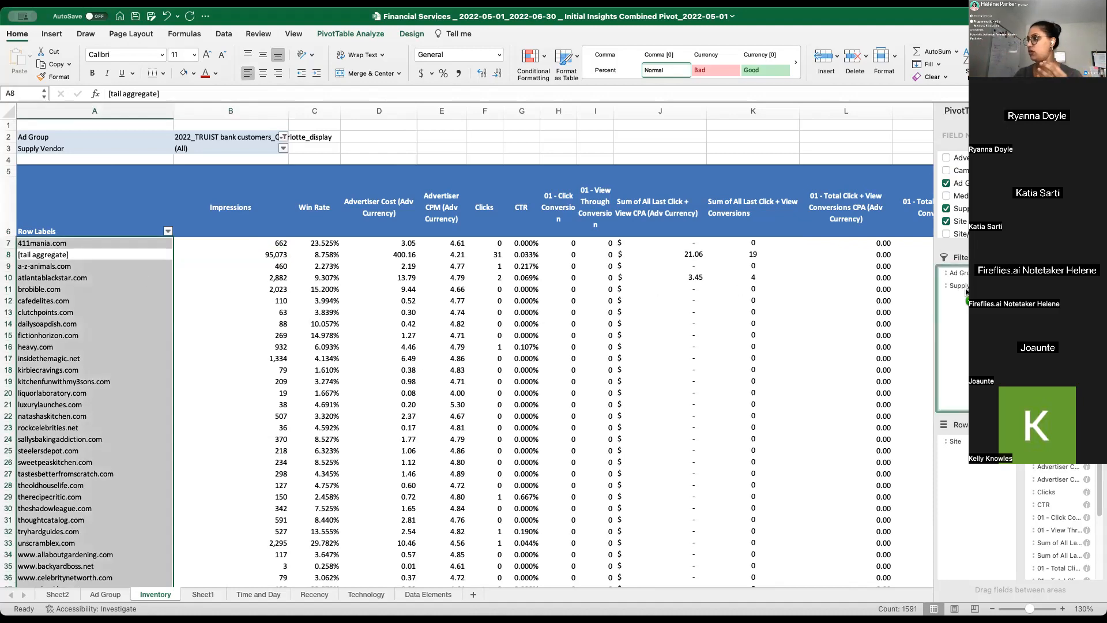
{"action": "left_click_drag", "start_coordinate": [967, 290], "coordinate": [956, 441]}
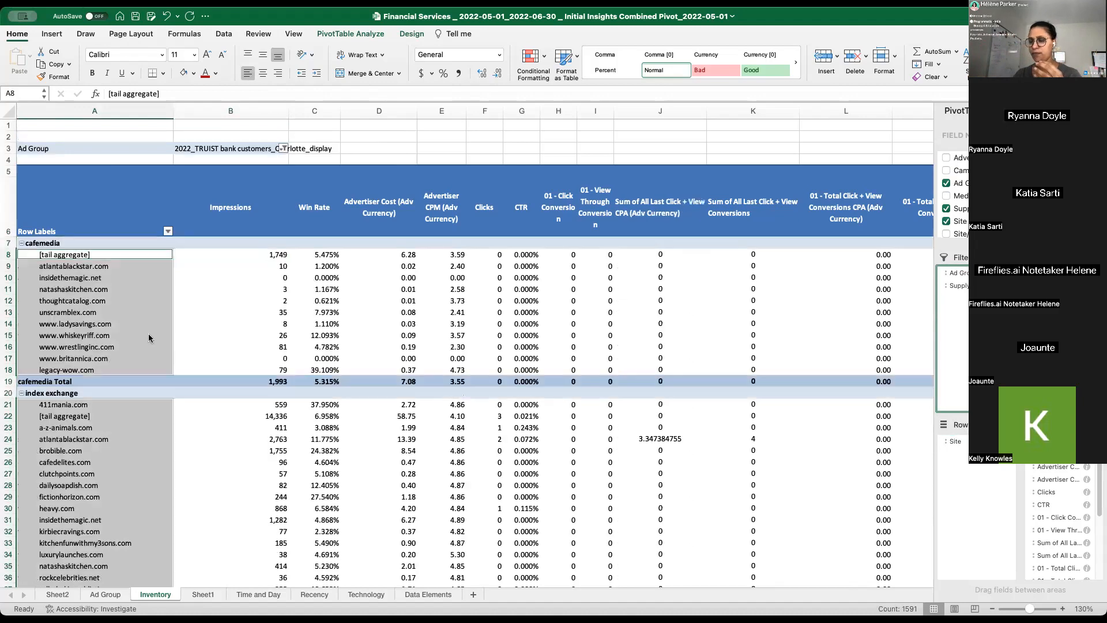
{"action": "left_click", "coordinate": [71, 257]}
{"action": "left_click_drag", "start_coordinate": [75, 266], "coordinate": [86, 371]}
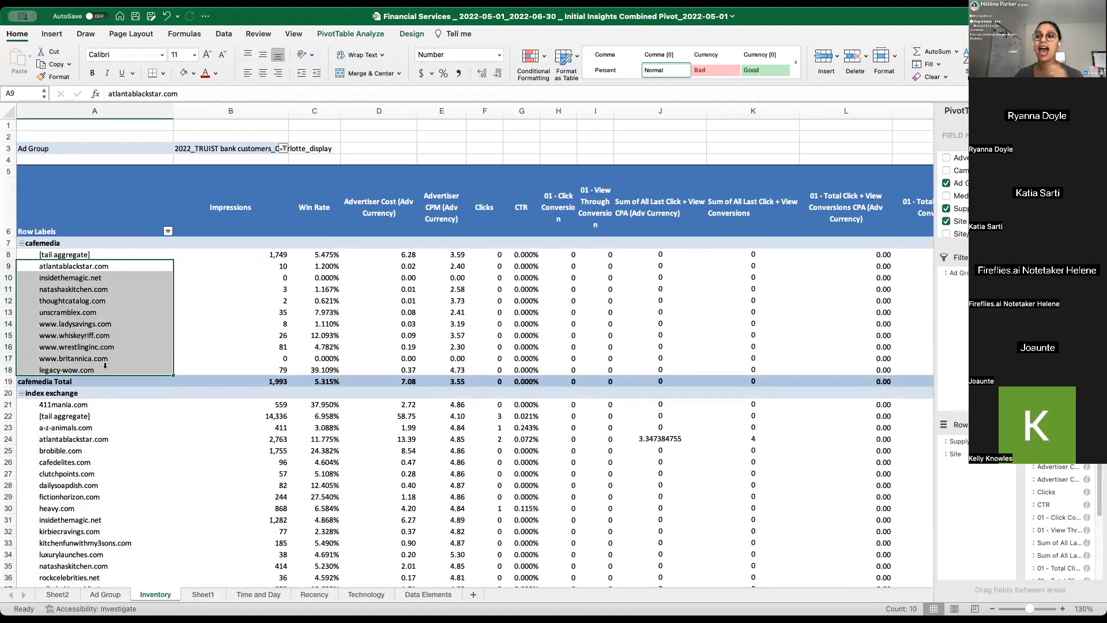
{"action": "left_click", "coordinate": [285, 280]}
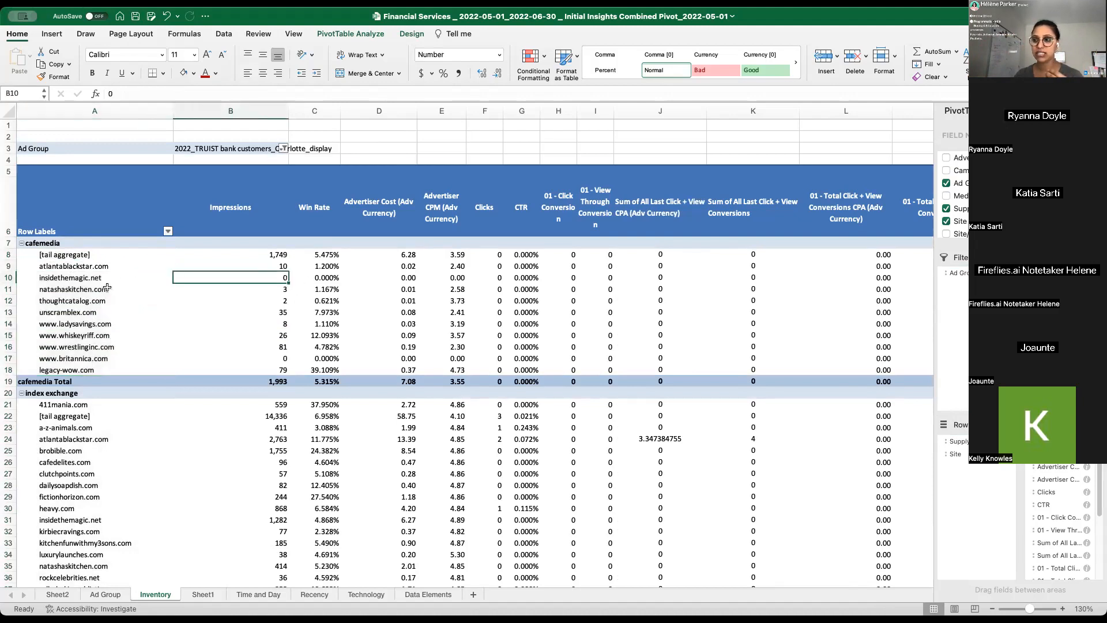
{"action": "left_click_drag", "start_coordinate": [281, 264], "coordinate": [282, 372]}
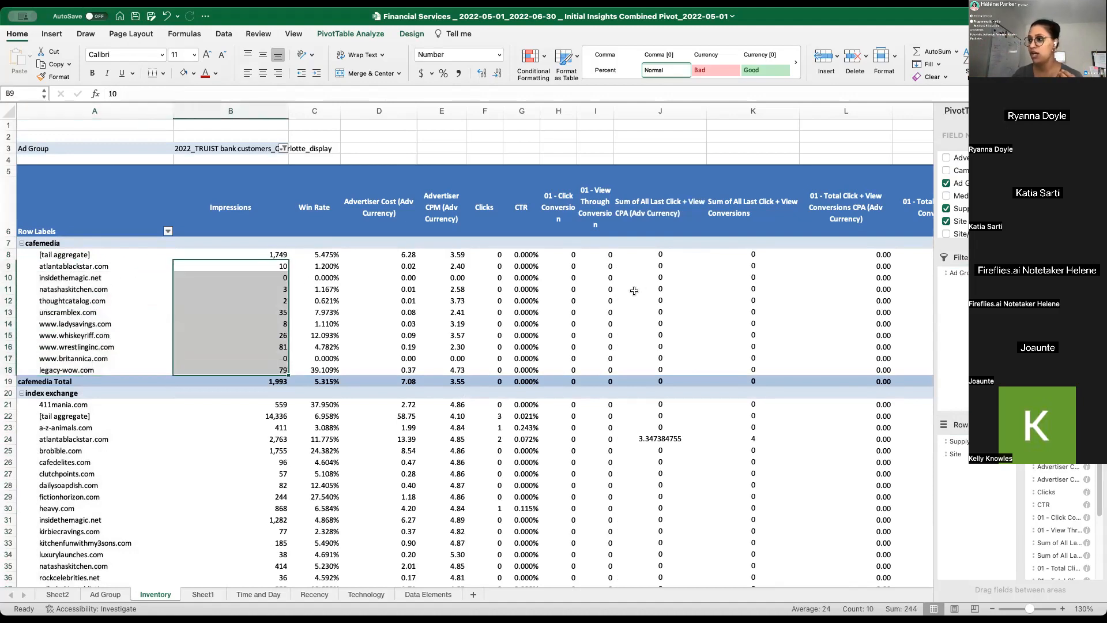
{"action": "left_click_drag", "start_coordinate": [9, 267], "coordinate": [9, 372]}
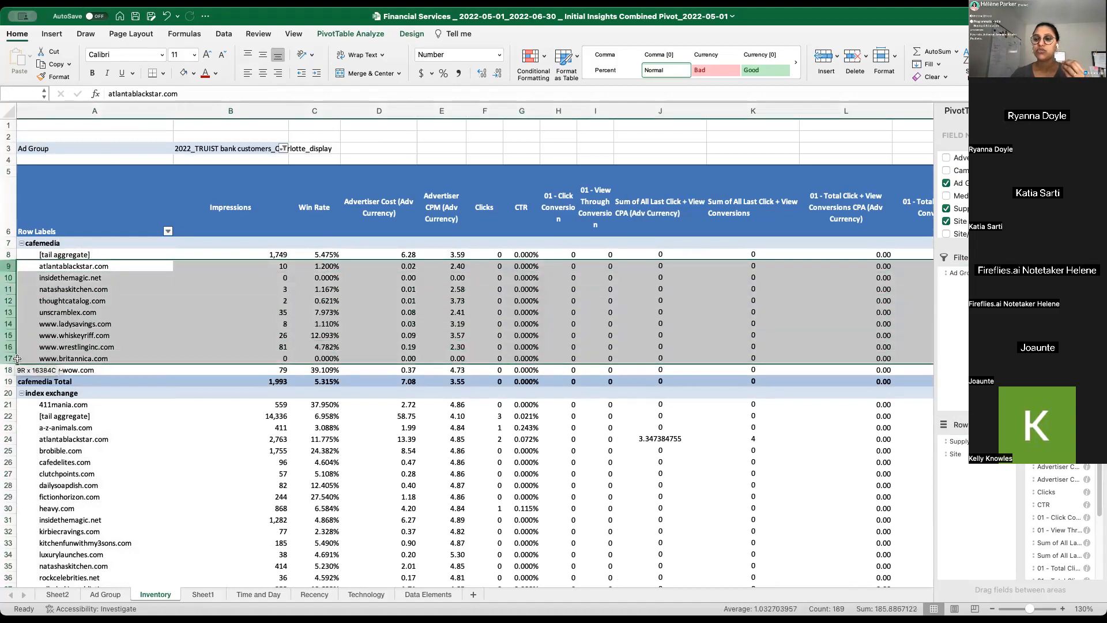
{"action": "left_click", "coordinate": [94, 257]}
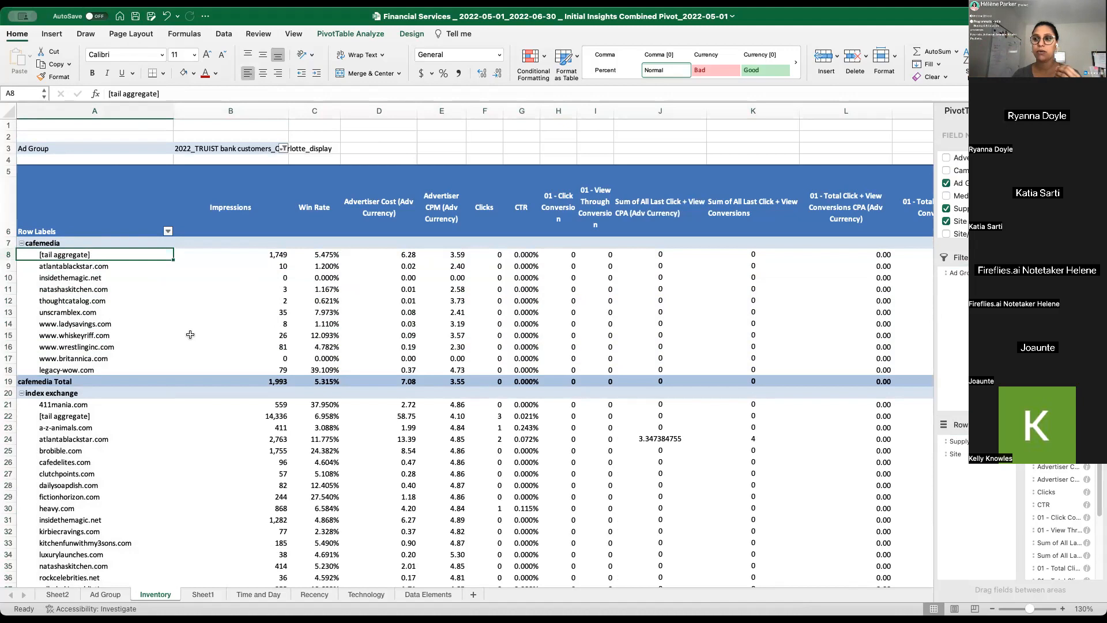
{"action": "left_click_drag", "start_coordinate": [958, 441], "coordinate": [957, 285]}
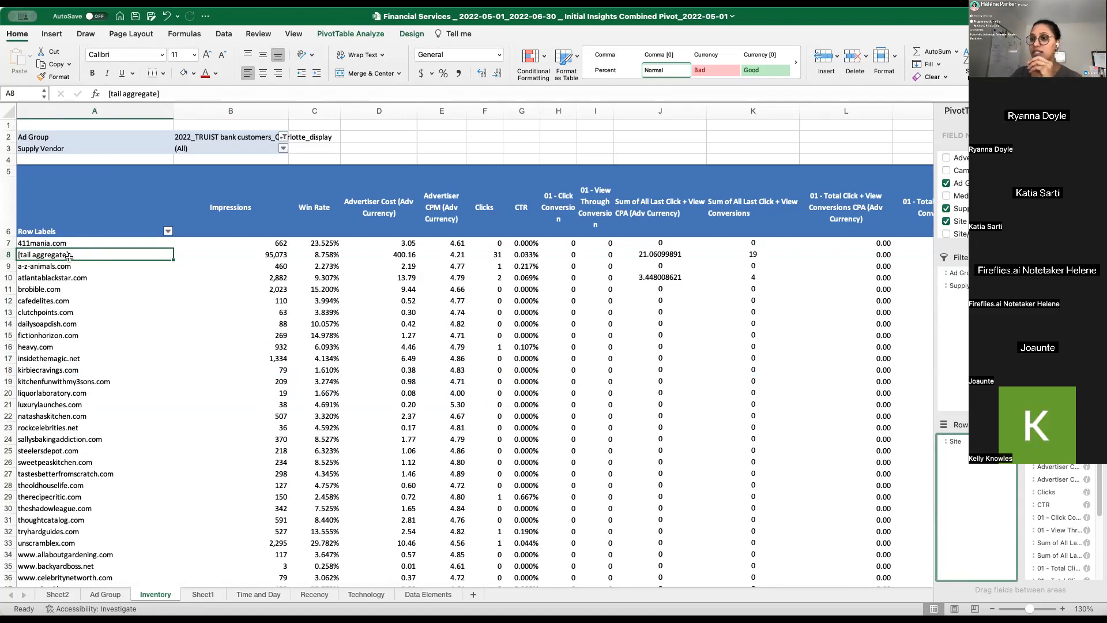
- Exclude [tail aggregate] from the sites shown in the pivot's row labels
{"action": "left_click", "coordinate": [168, 231]}
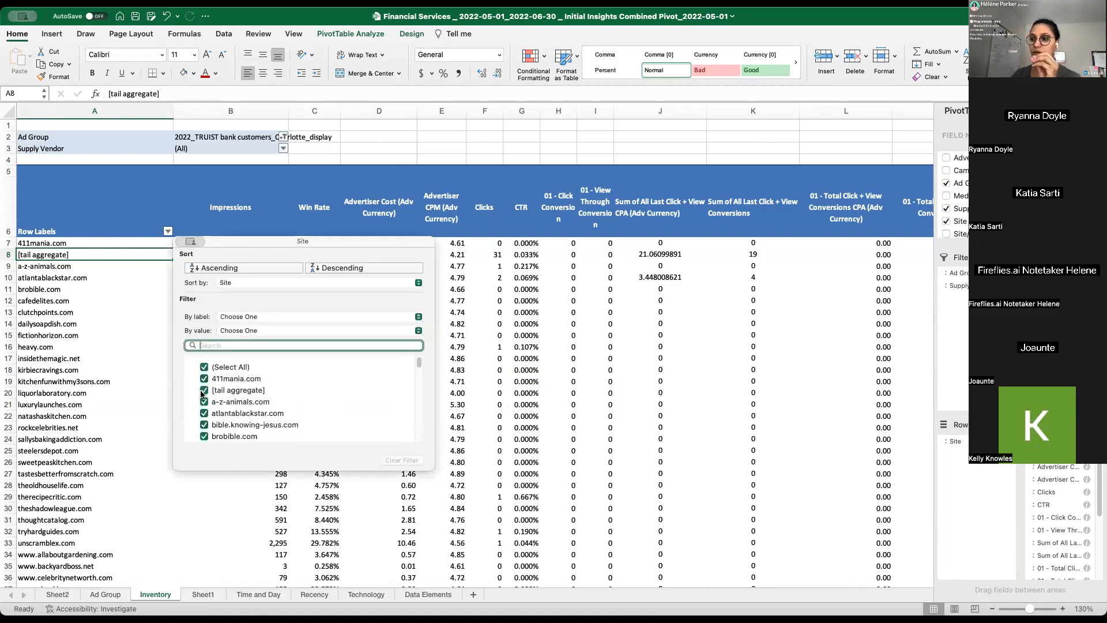
{"action": "left_click", "coordinate": [265, 393]}
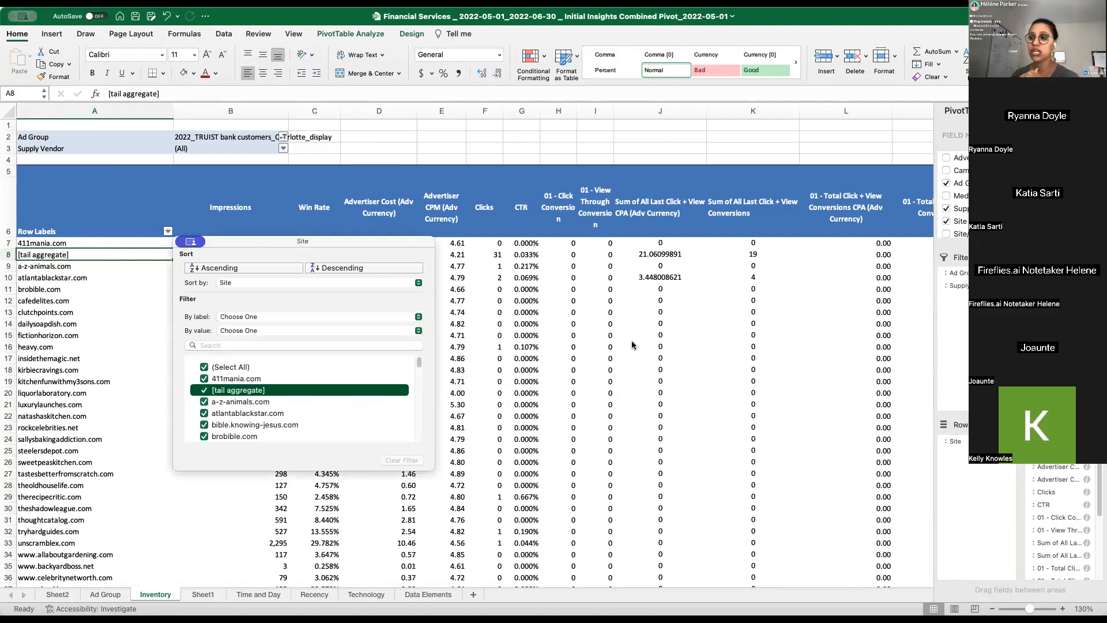
{"action": "key", "text": "space"}
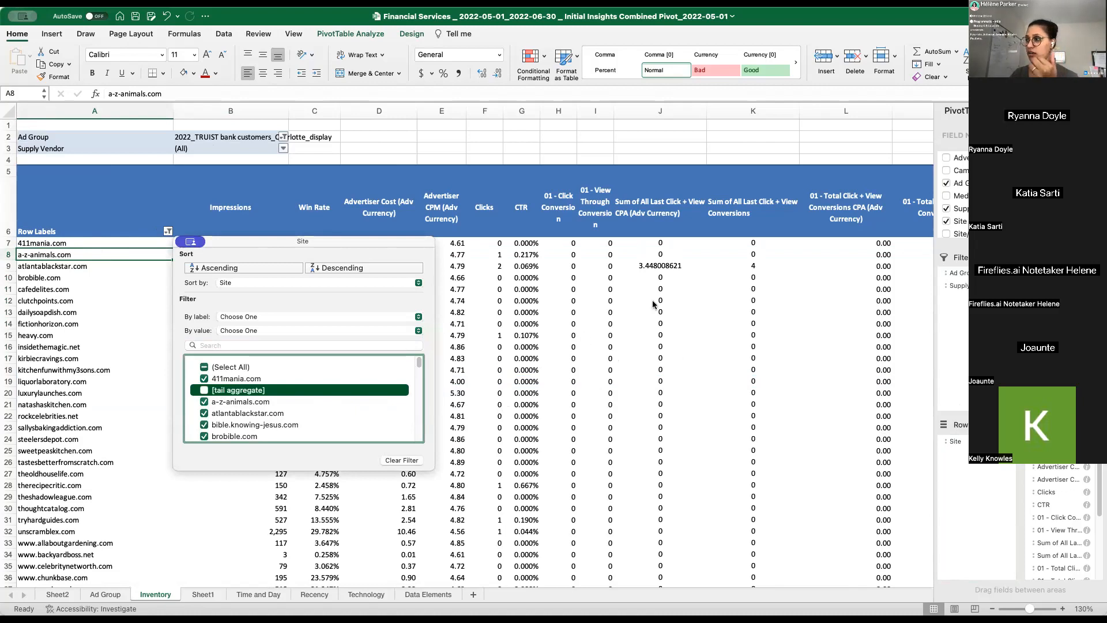
{"action": "left_click", "coordinate": [616, 357]}
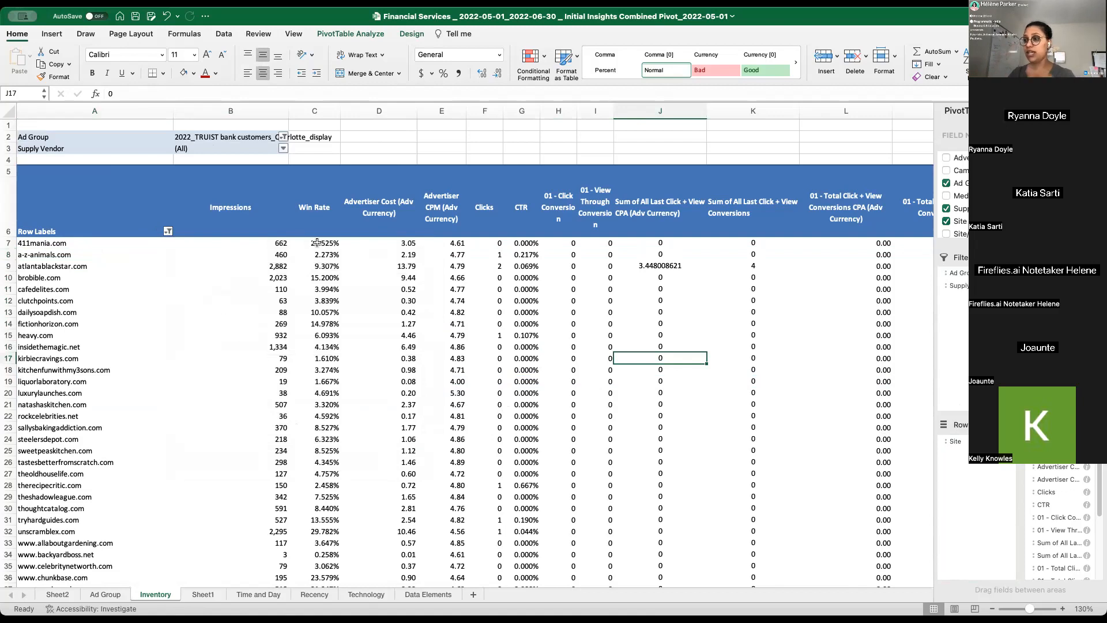
- Shade the All Last Click + View CPA values in column J, excluding the Grand Total, with a colour scale that makes the lowest values red
{"action": "left_click", "coordinate": [662, 243]}
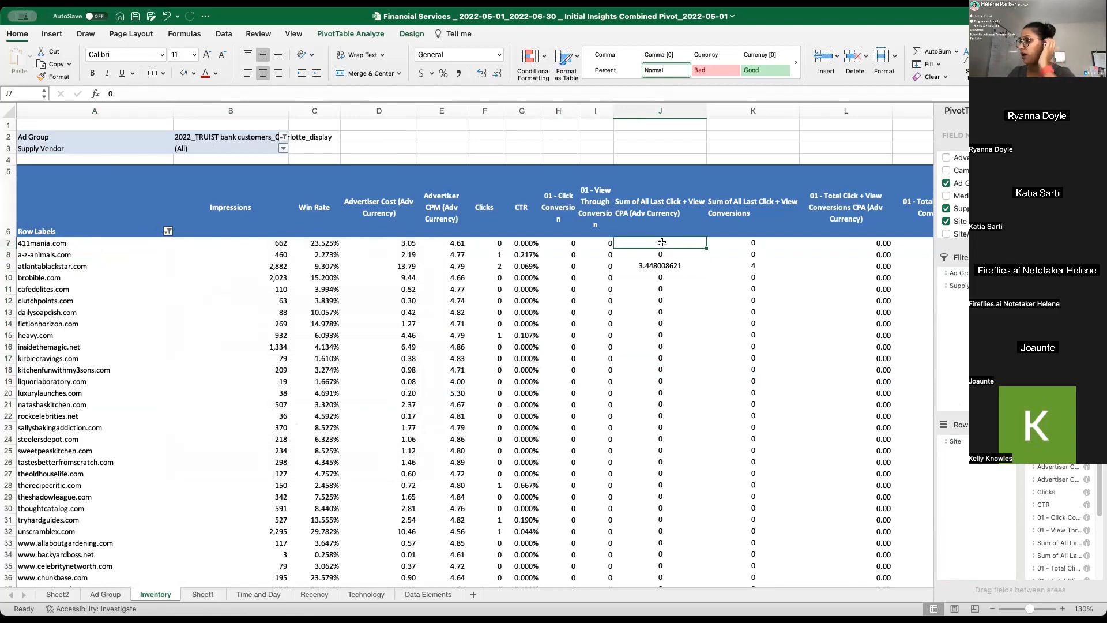
{"action": "key", "text": "ctrl+shift+Down"}
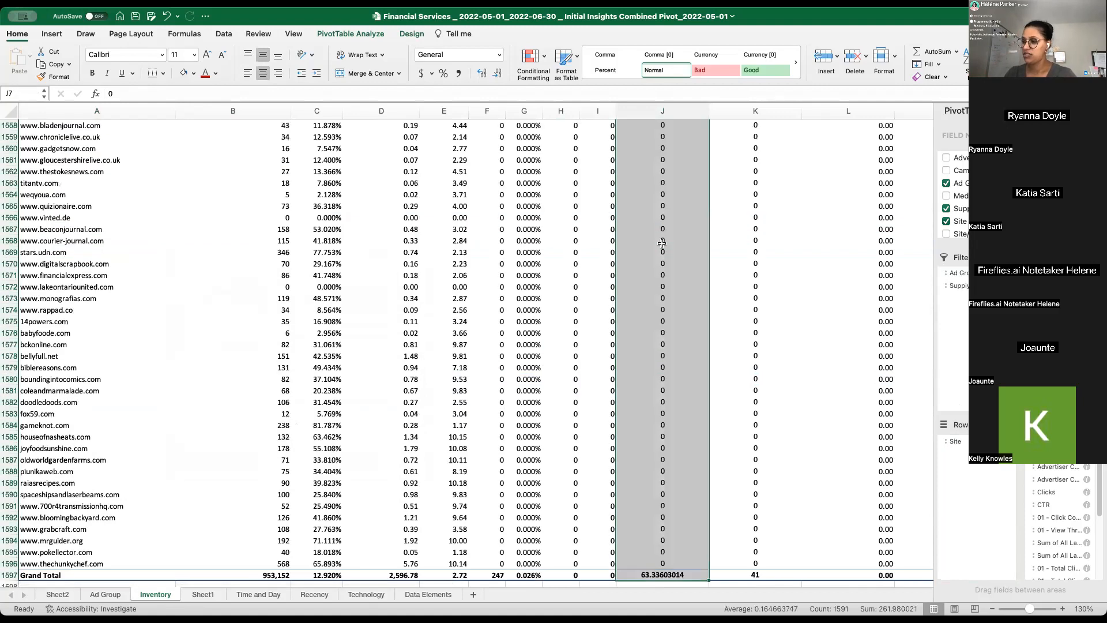
{"action": "key", "text": "shift+Up"}
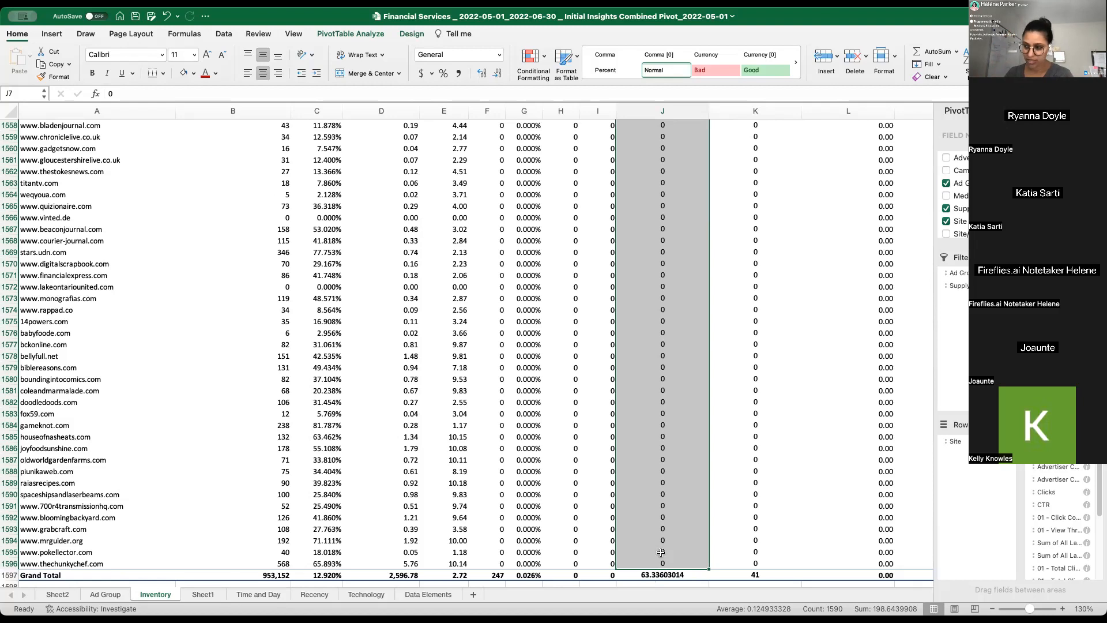
{"action": "scroll", "coordinate": [526, 220], "scroll_direction": "up", "scroll_amount": 4}
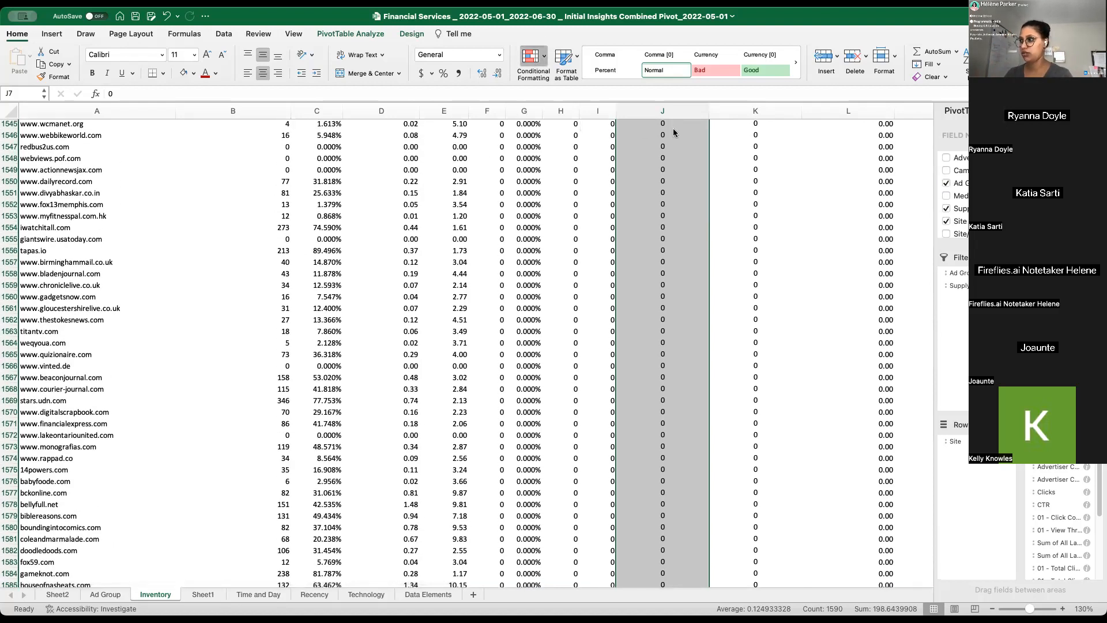
{"action": "scroll", "coordinate": [627, 257], "scroll_direction": "up", "scroll_amount": 12}
{"action": "left_click_drag", "start_coordinate": [627, 257], "coordinate": [641, 225]}
{"action": "key", "text": "super+Up"}
{"action": "key", "text": "Down"}
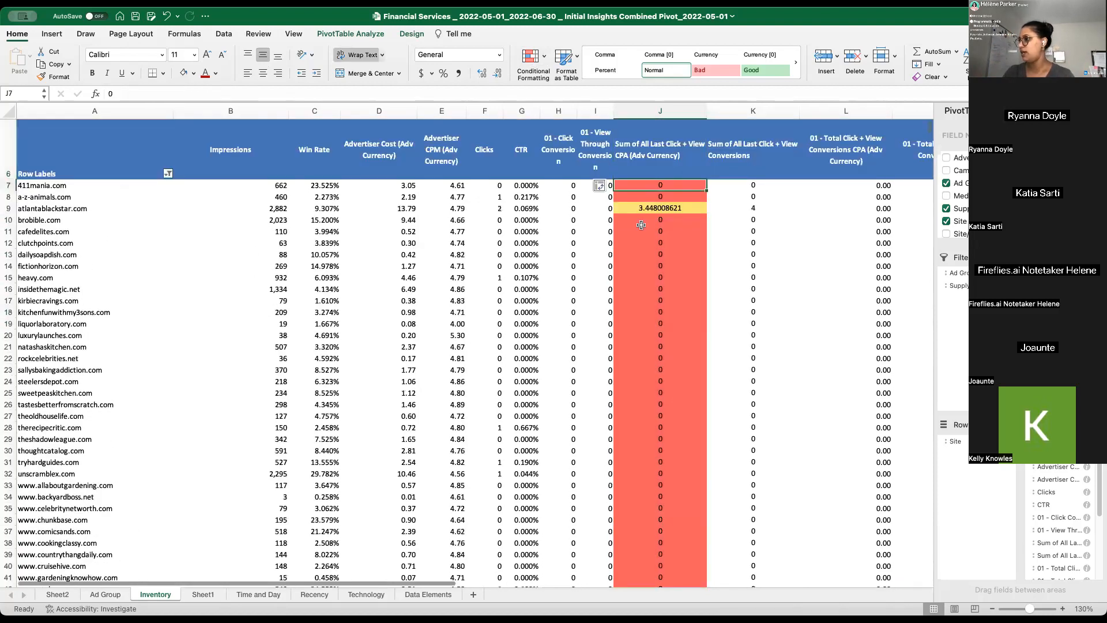
- Apply the colour scale with red for the lowest values to the sites' Advertiser Cost values in column D, excluding the Grand Total
{"action": "key", "text": "Left"}
{"action": "key", "text": "Up"}
{"action": "key", "text": "Left"}
{"action": "key", "text": "Left"}
{"action": "key", "text": "Left"}
{"action": "key", "text": "Left"}
{"action": "key", "text": "Left"}
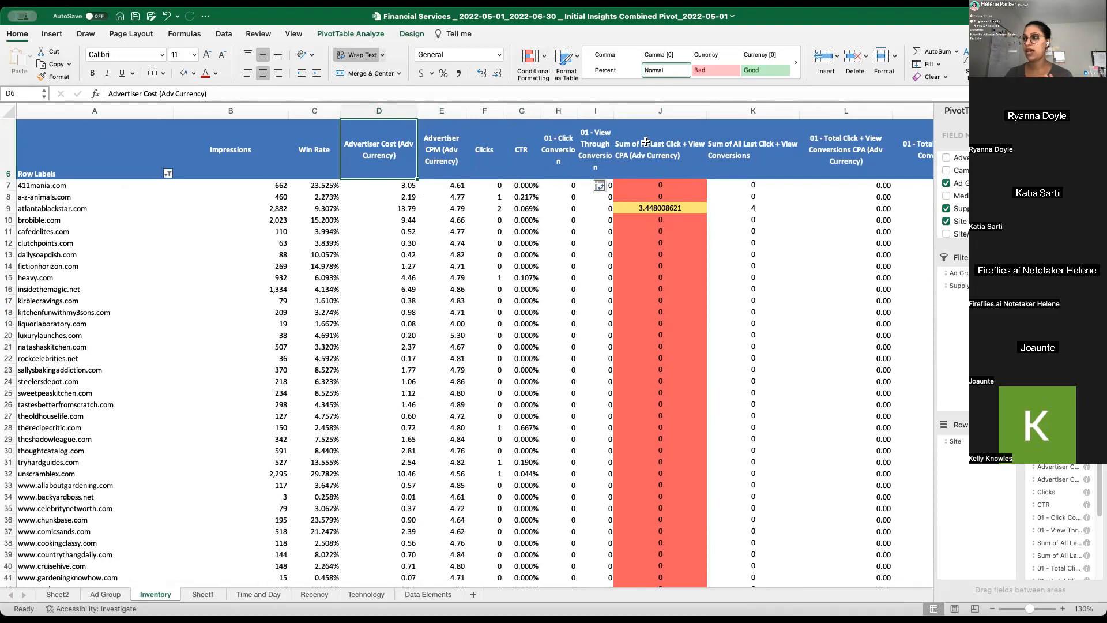
{"action": "left_click", "coordinate": [664, 168]}
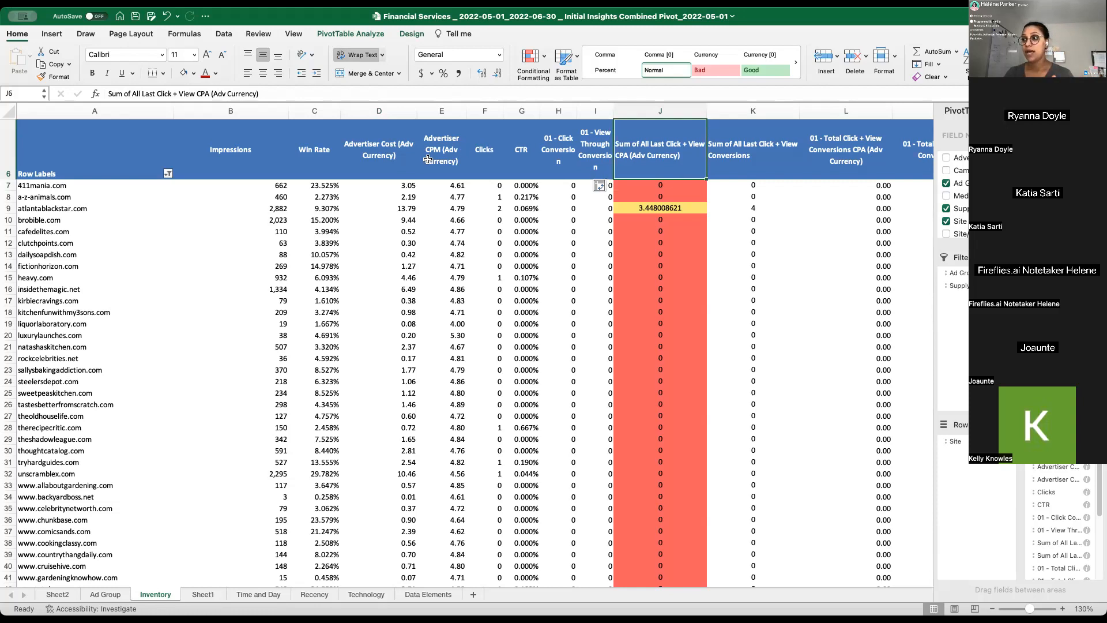
{"action": "left_click", "coordinate": [383, 184]}
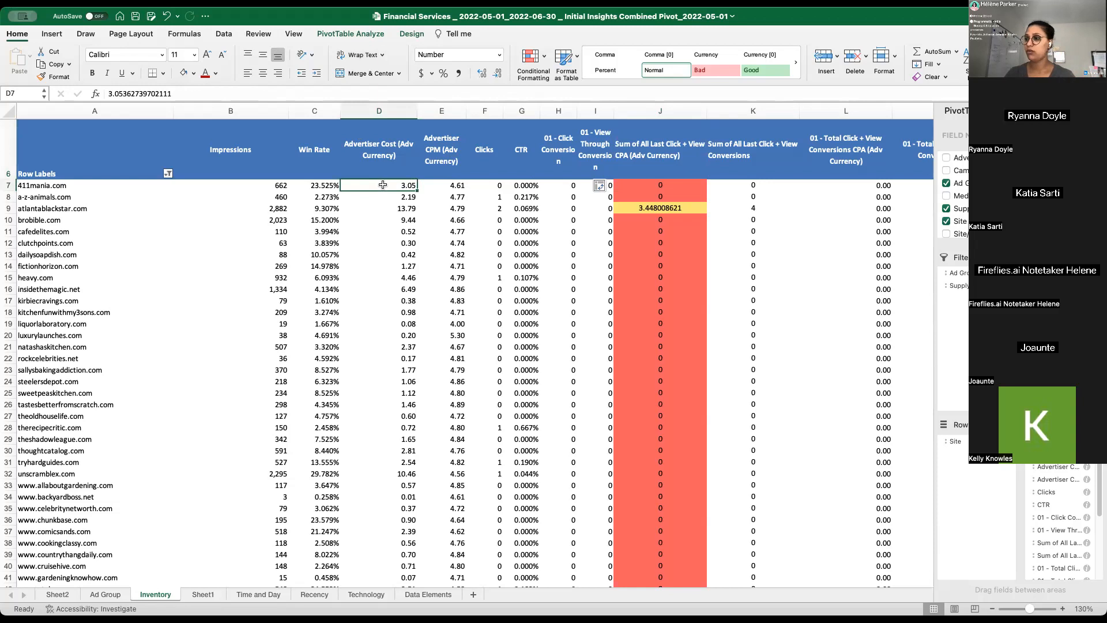
{"action": "key", "text": "ctrl+shift+Down"}
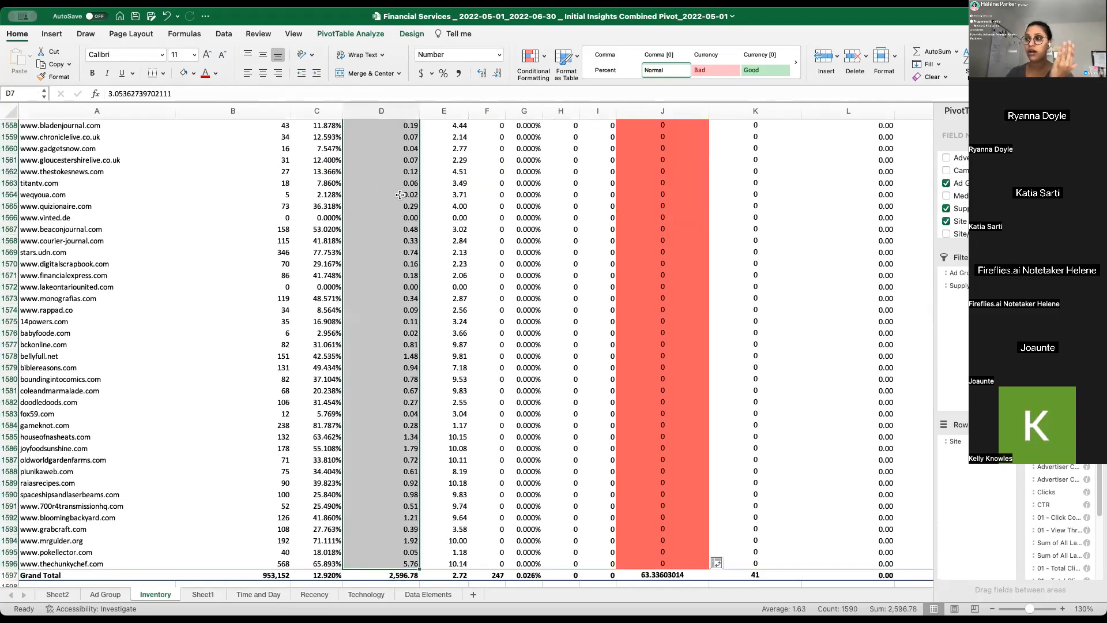
{"action": "scroll", "coordinate": [400, 195], "scroll_direction": "up", "scroll_amount": 2}
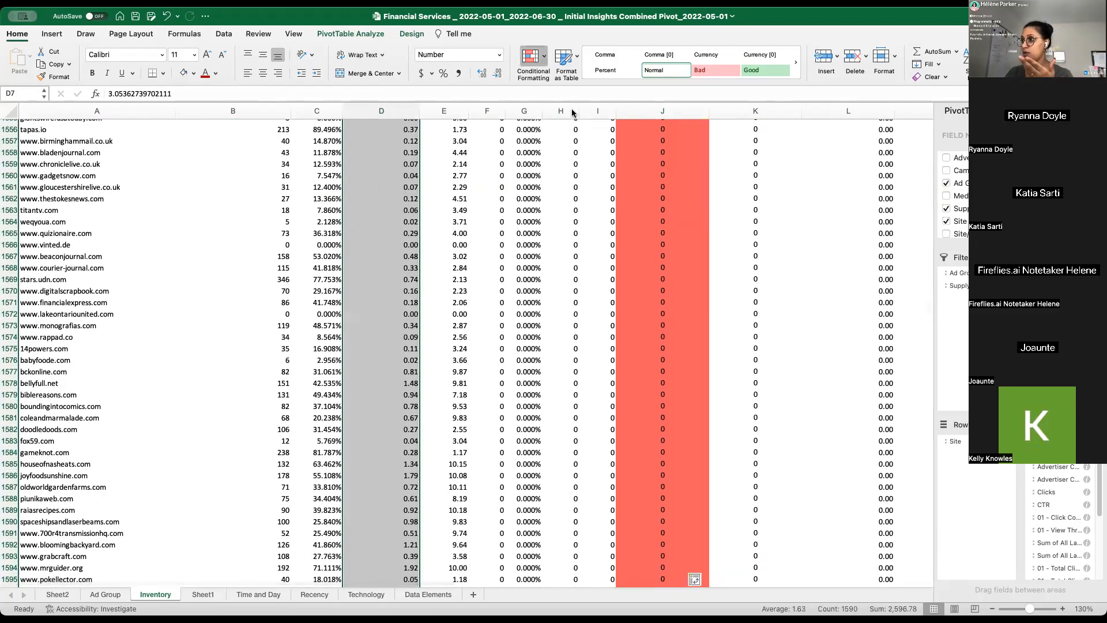
{"action": "left_click", "coordinate": [666, 138]}
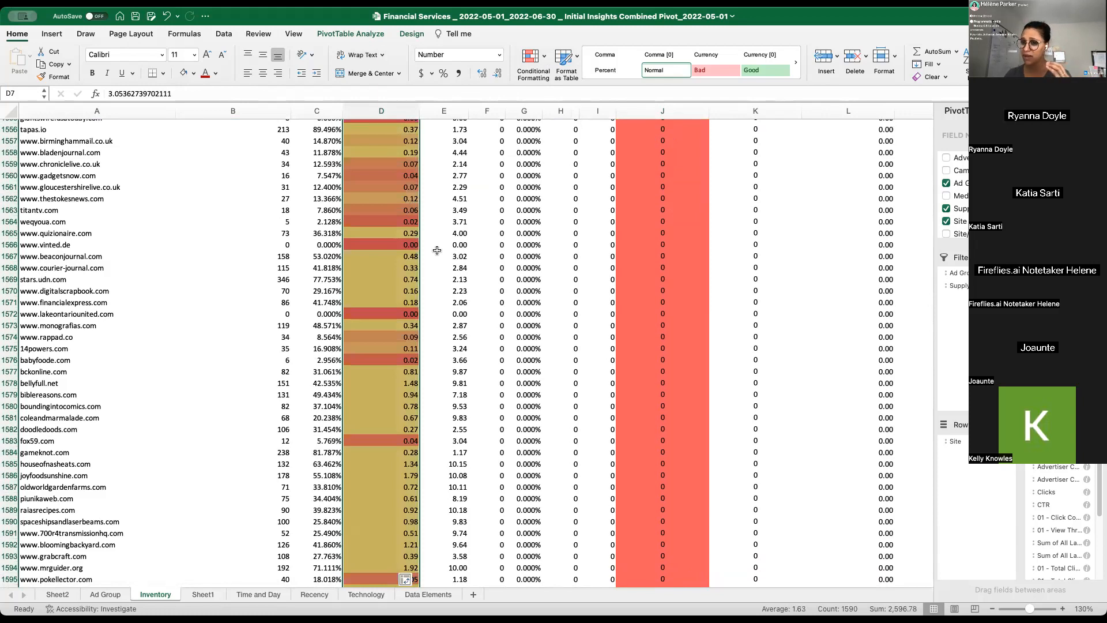
{"action": "scroll", "coordinate": [452, 322], "scroll_direction": "up", "scroll_amount": 1}
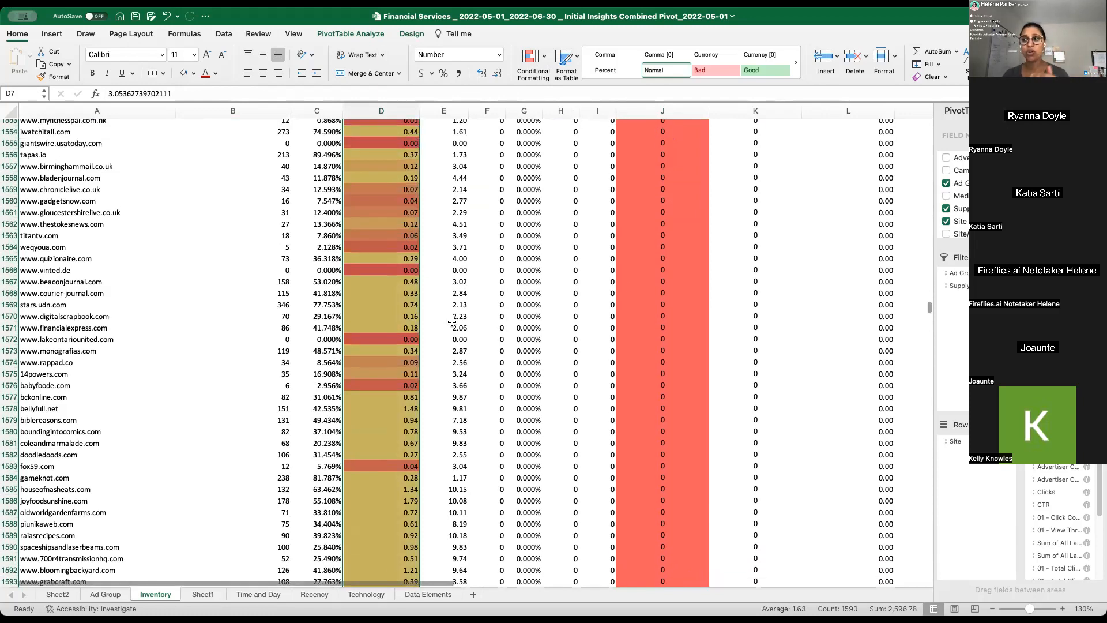
{"action": "scroll", "coordinate": [452, 322], "scroll_direction": "up", "scroll_amount": 3}
{"action": "key", "text": "super+Up"}
{"action": "key", "text": "Down"}
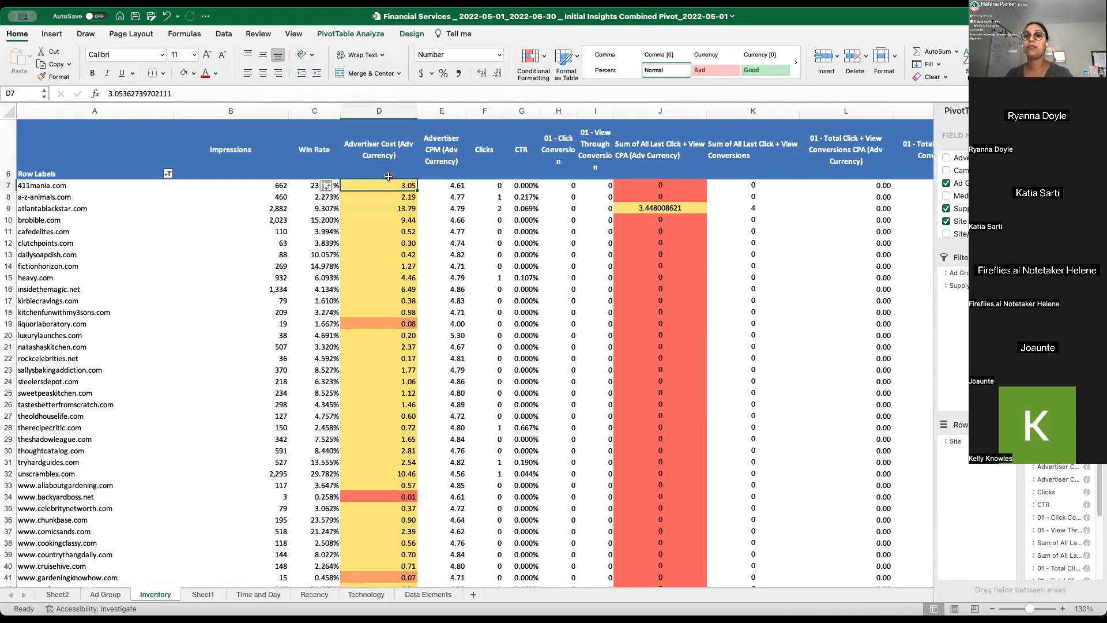
{"action": "left_click", "coordinate": [383, 109]}
- Try shading the sites' Impressions values in column B with a colour scale that makes the lowest values green
{"action": "left_click", "coordinate": [276, 185]}
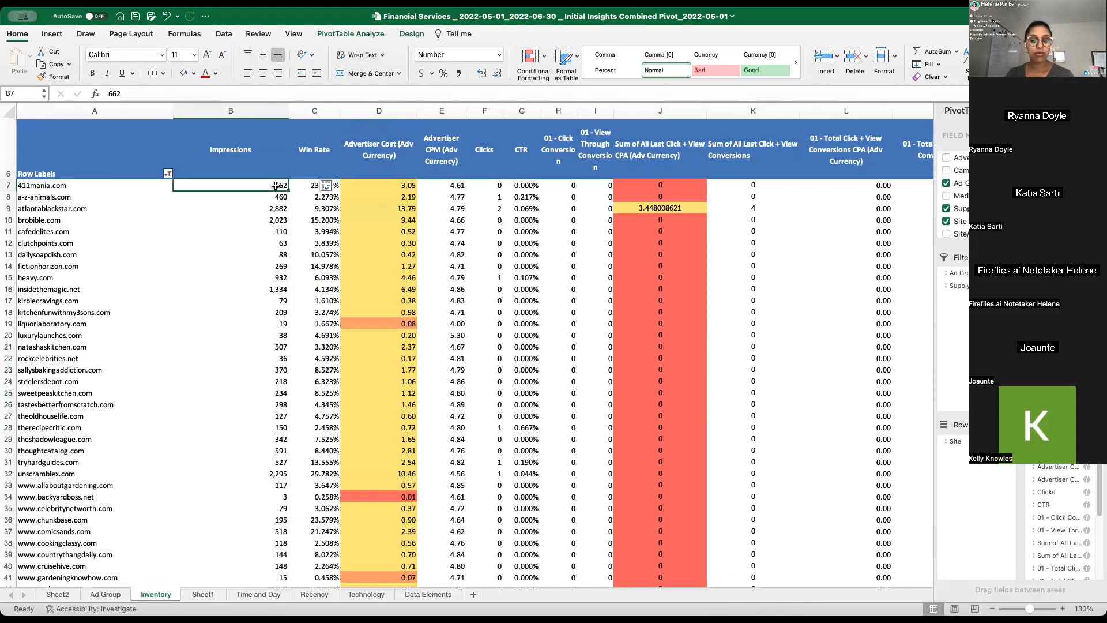
{"action": "key", "text": "super+shift+Down"}
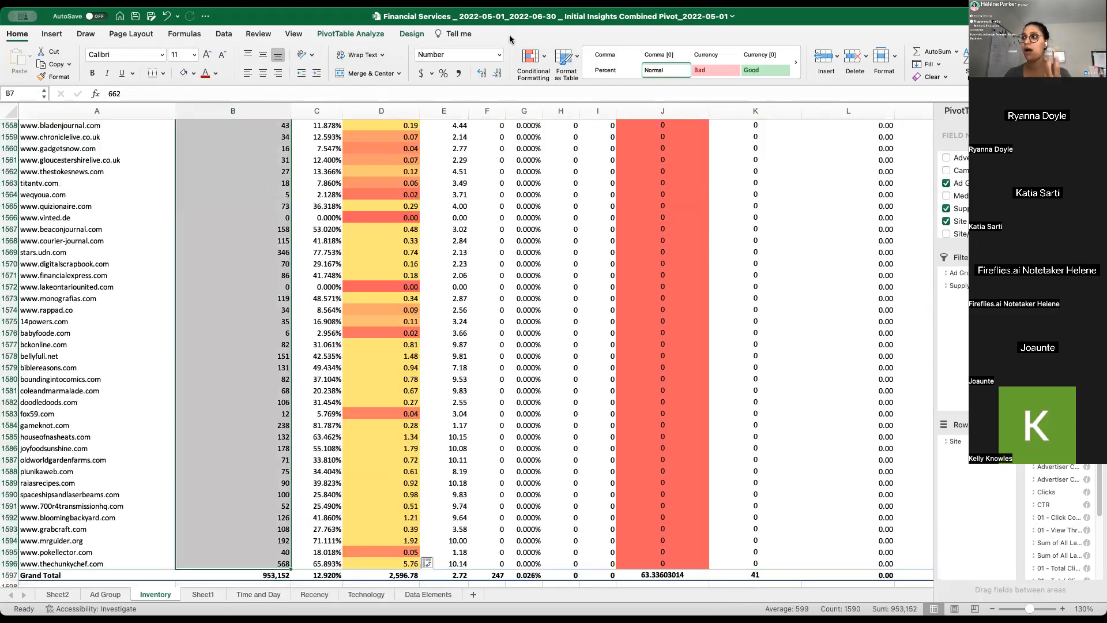
{"action": "left_click", "coordinate": [683, 131]}
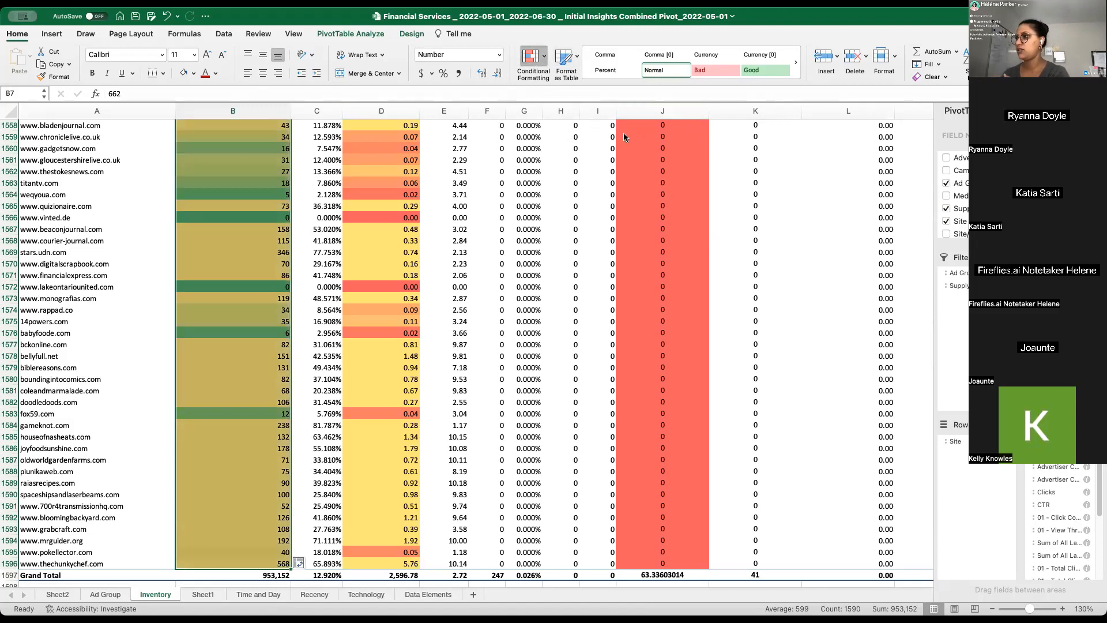
{"action": "left_click_drag", "start_coordinate": [680, 135], "coordinate": [680, 127]}
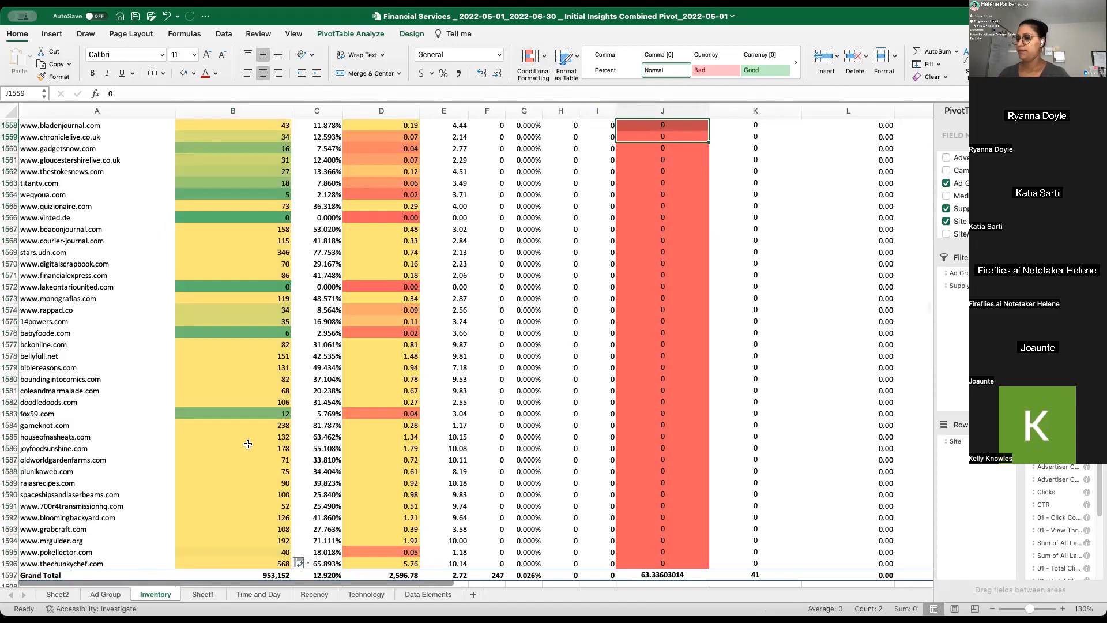
- Shade the sites' Impressions values from row 7 to row 1596 with a colour scale that makes the lowest values red
{"action": "left_click", "coordinate": [248, 425]}
{"action": "left_click", "coordinate": [241, 563]}
{"action": "key", "text": "ctrl+shift+Up"}
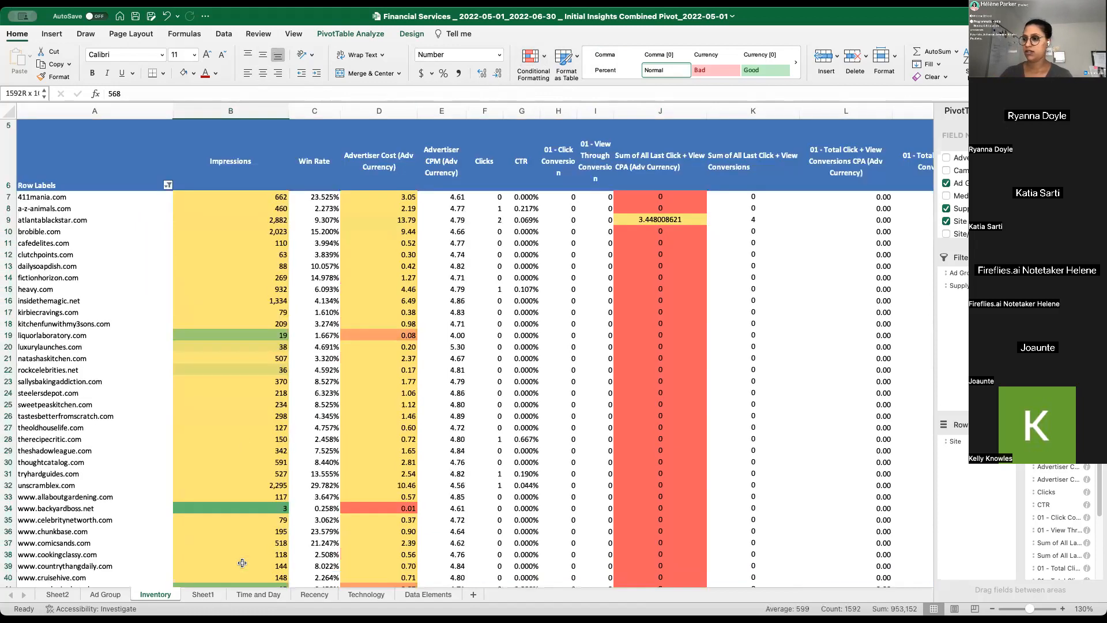
{"action": "key", "text": "shift+Down"}
{"action": "key", "text": "shift+Down"}
{"action": "key", "text": "shift+Down"}
{"action": "key", "text": "shift+Up"}
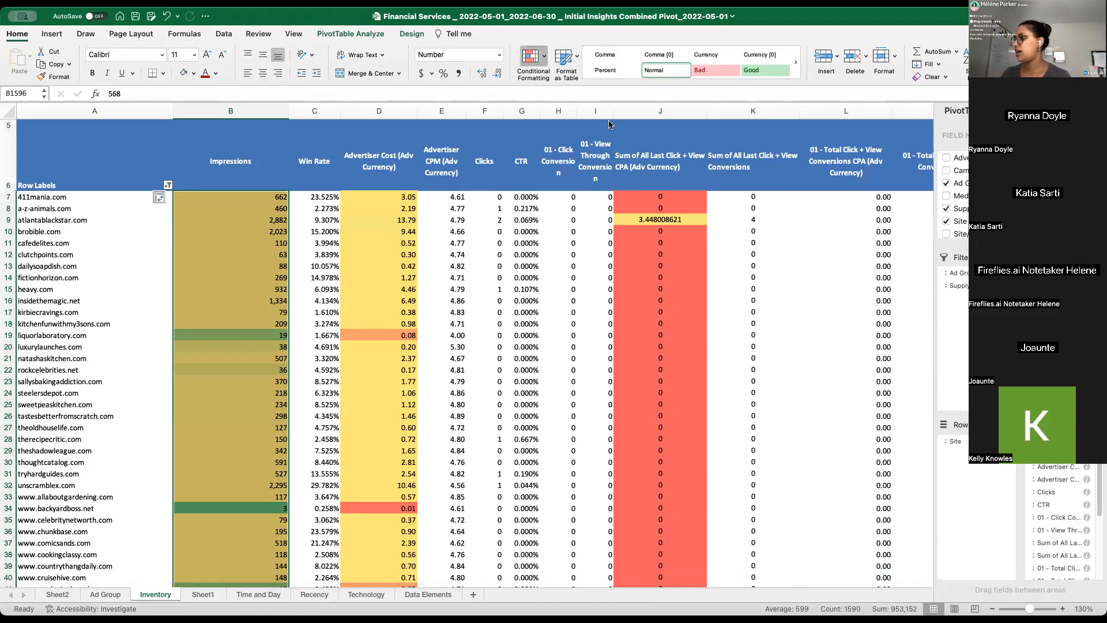
{"action": "left_click", "coordinate": [667, 131]}
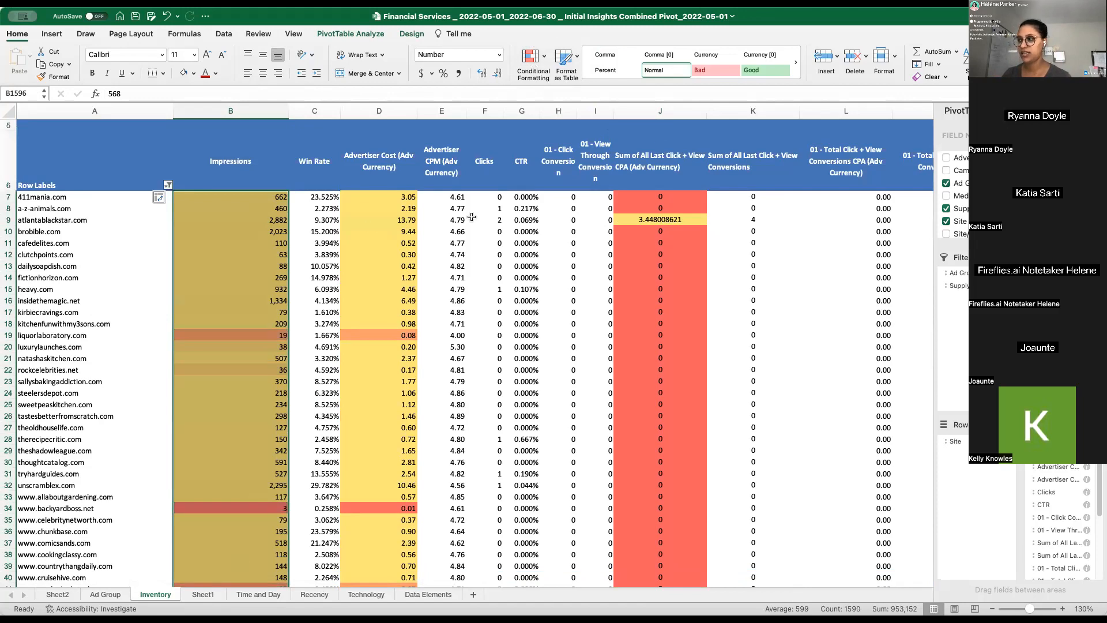
- Wrap the text in the pivot table's header row 6, including the Total Click + View Conversions headings
{"action": "left_click", "coordinate": [685, 220]}
{"action": "key", "text": "Right"}
{"action": "key", "text": "Right"}
{"action": "key", "text": "Right"}
{"action": "key", "text": "Right"}
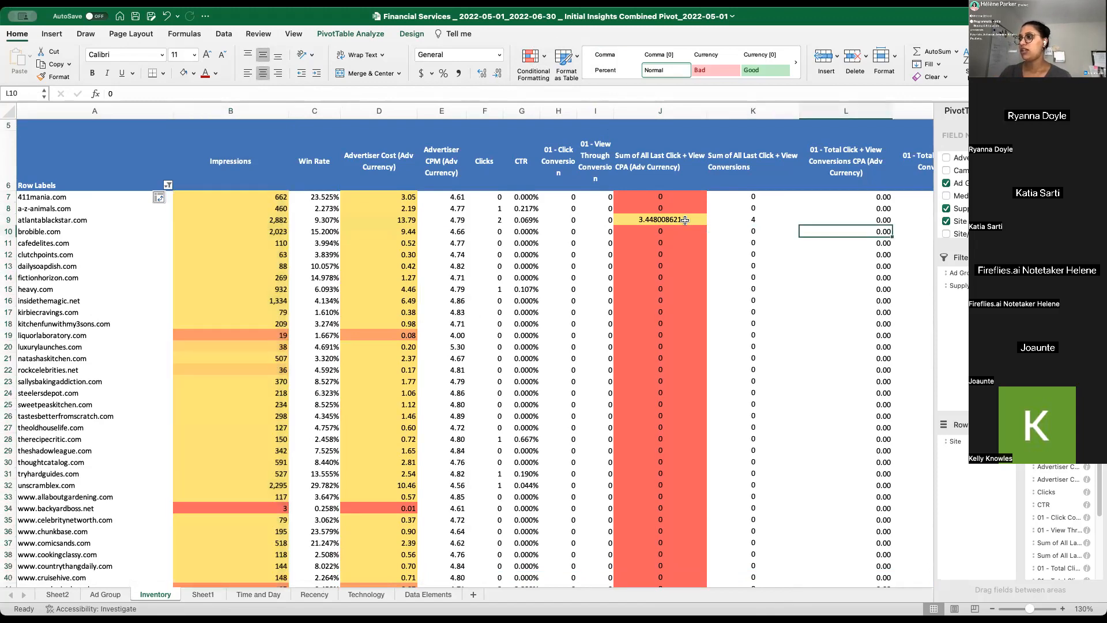
{"action": "key", "text": "Up"}
{"action": "key", "text": "Up"}
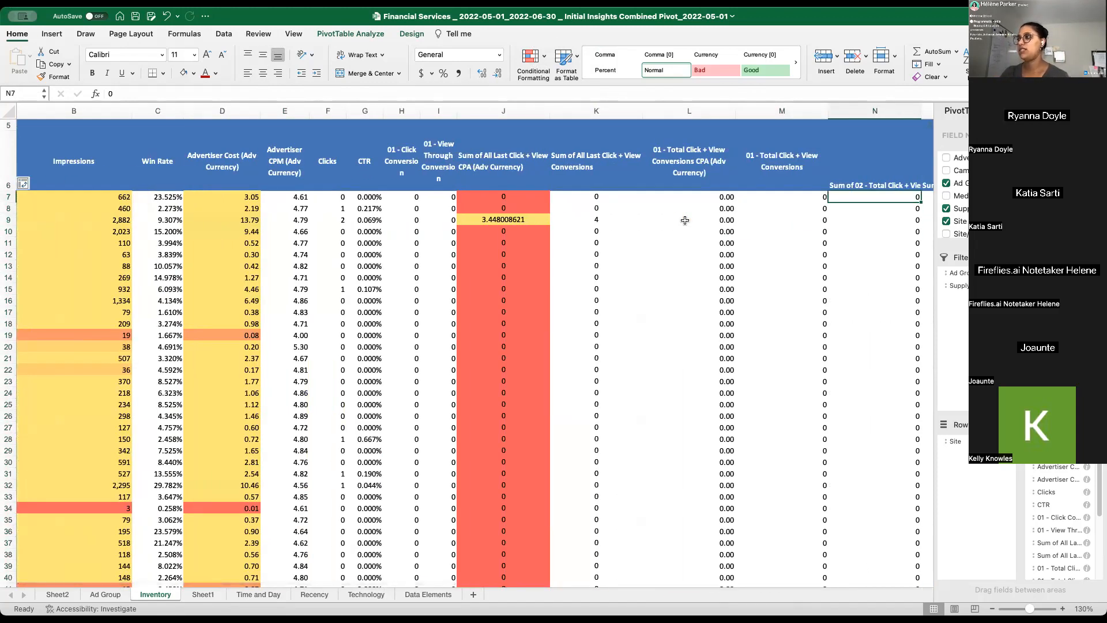
{"action": "key", "text": "Right"}
{"action": "key", "text": "Right"}
{"action": "key", "text": "Right"}
{"action": "key", "text": "Right"}
{"action": "left_click", "coordinate": [9, 147]}
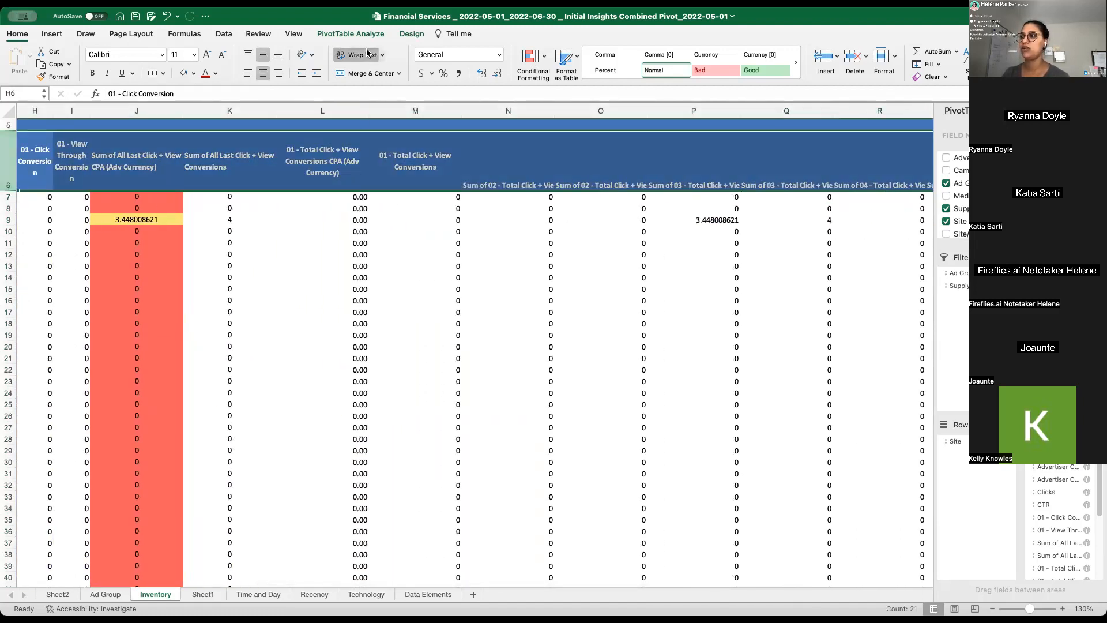
{"action": "left_click", "coordinate": [365, 55]}
{"action": "left_click", "coordinate": [367, 55]}
- Center the contents of columns M through U both vertically and horizontally
{"action": "left_click_drag", "start_coordinate": [415, 110], "coordinate": [520, 75]}
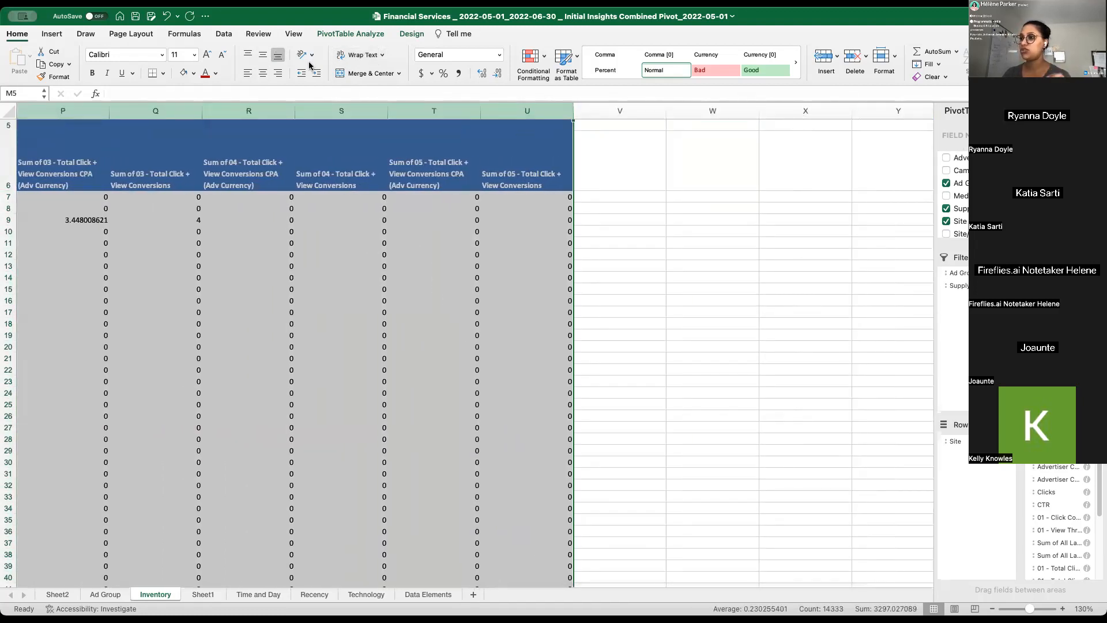
{"action": "left_click", "coordinate": [263, 56]}
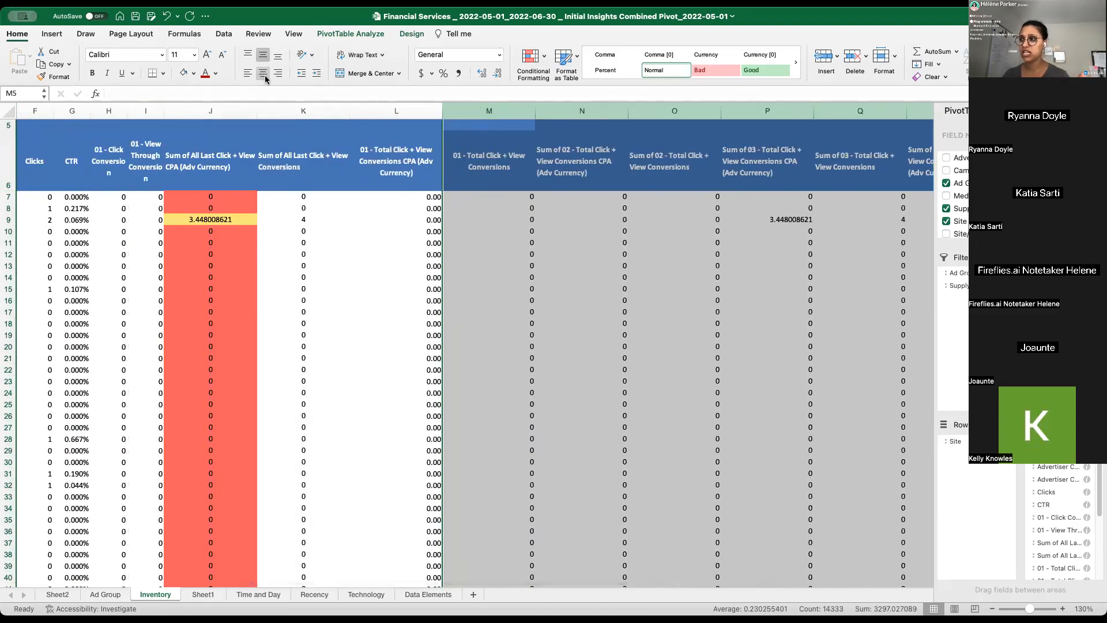
- Compare the headings of the individual Total Click + View Conversions columns with the All Last Click + View CPA and Conversions columns
{"action": "left_click", "coordinate": [583, 166]}
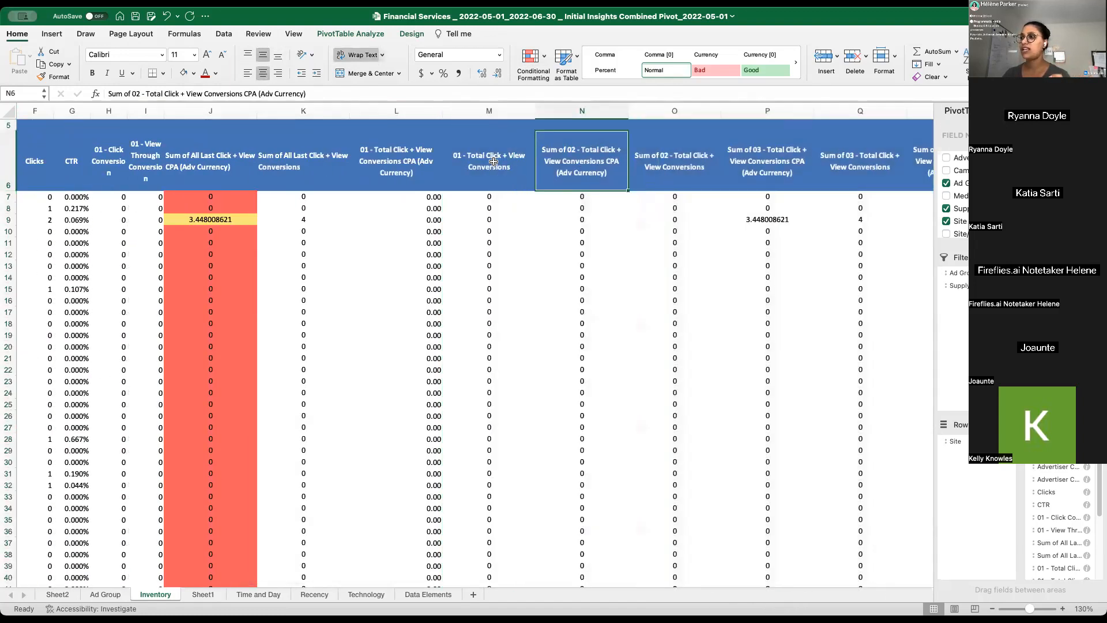
{"action": "left_click", "coordinate": [707, 172]}
{"action": "left_click", "coordinate": [762, 172]}
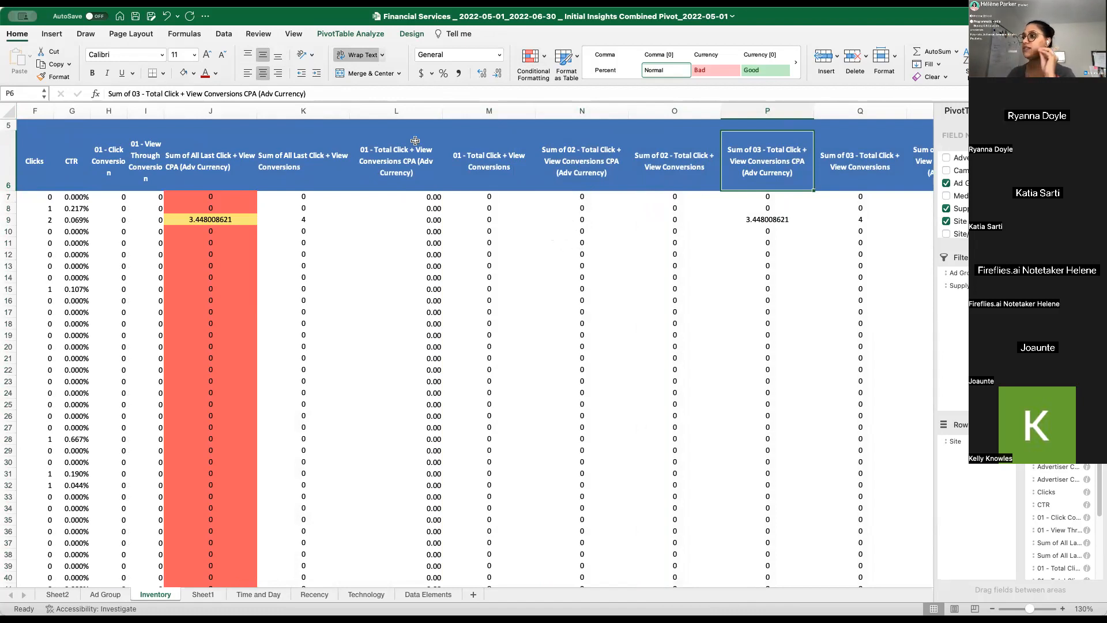
{"action": "left_click", "coordinate": [375, 142]}
{"action": "left_click", "coordinate": [287, 152]}
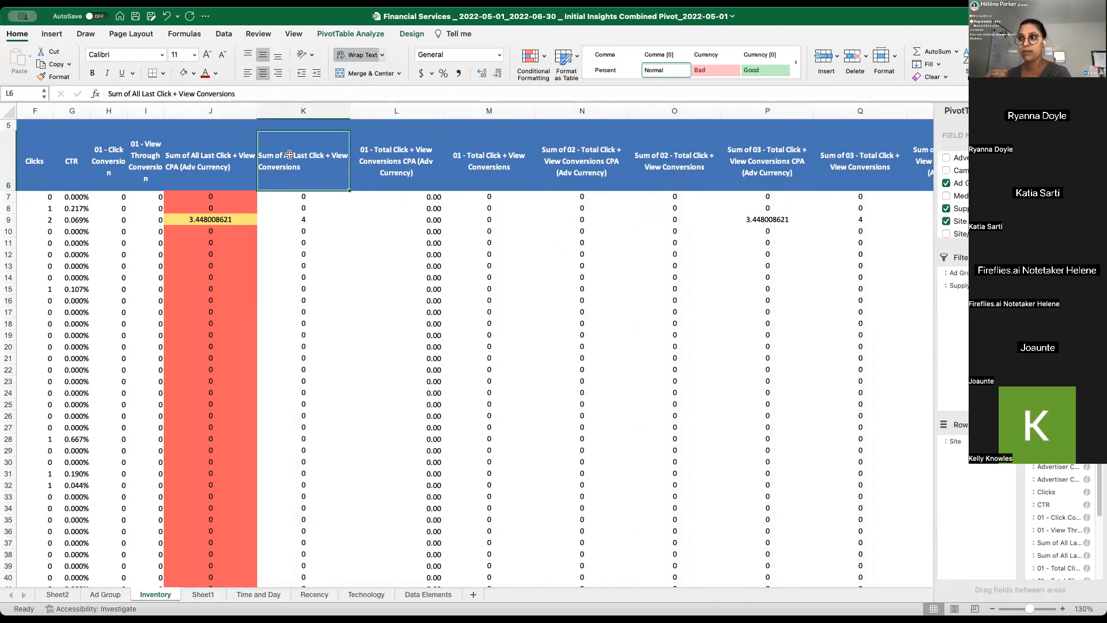
{"action": "left_click", "coordinate": [220, 157]}
{"action": "left_click_drag", "start_coordinate": [215, 198], "coordinate": [219, 252]}
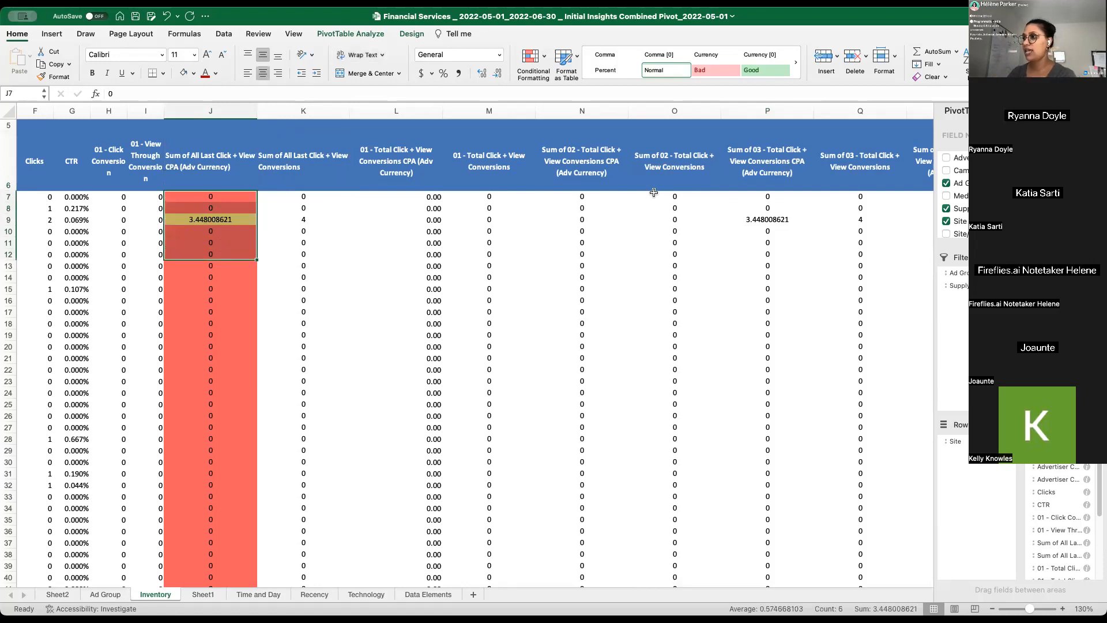
{"action": "left_click", "coordinate": [546, 172]}
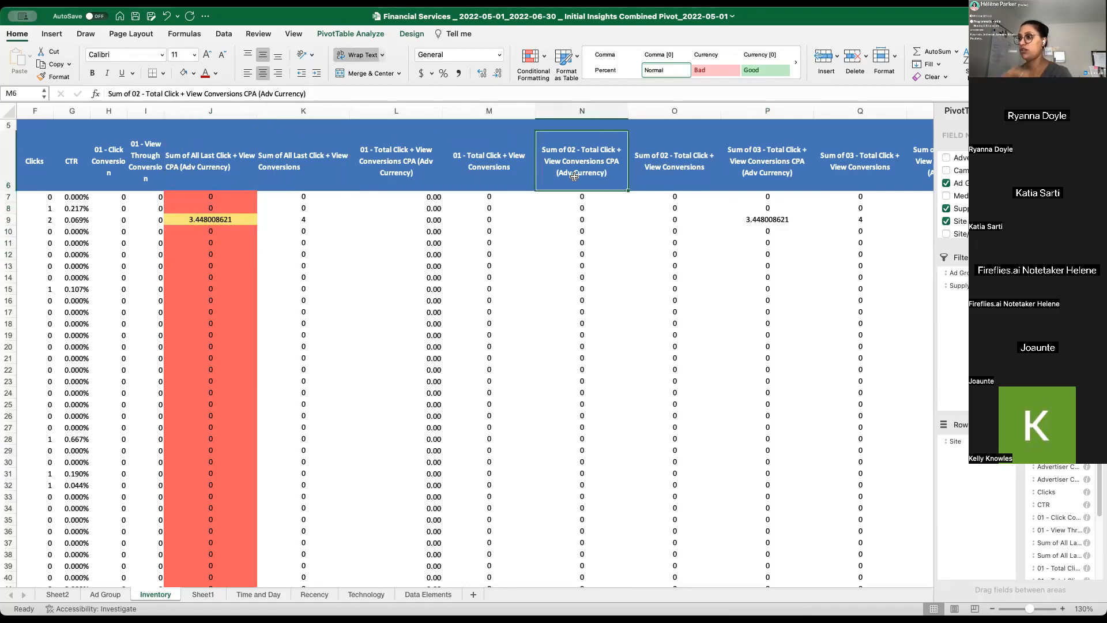
{"action": "left_click", "coordinate": [486, 175]}
- Review the conversion descriptions in row 3, from TC1: Open a new account through Direction, Contact us, personal loans and business loan
{"action": "left_click", "coordinate": [578, 146]}
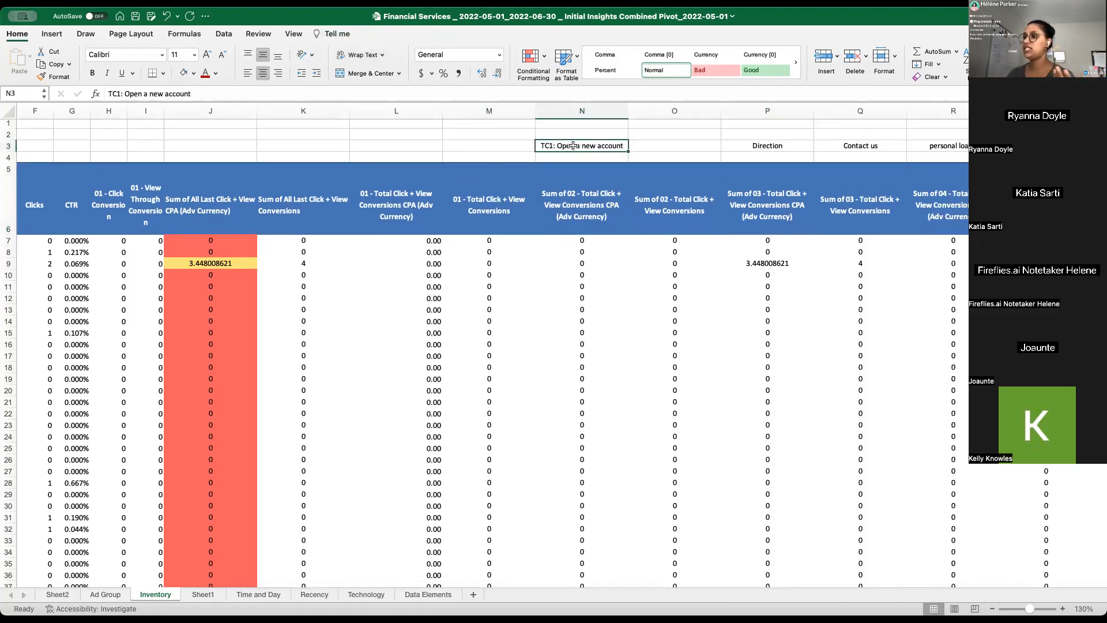
{"action": "left_click", "coordinate": [759, 145]}
{"action": "left_click", "coordinate": [853, 144]}
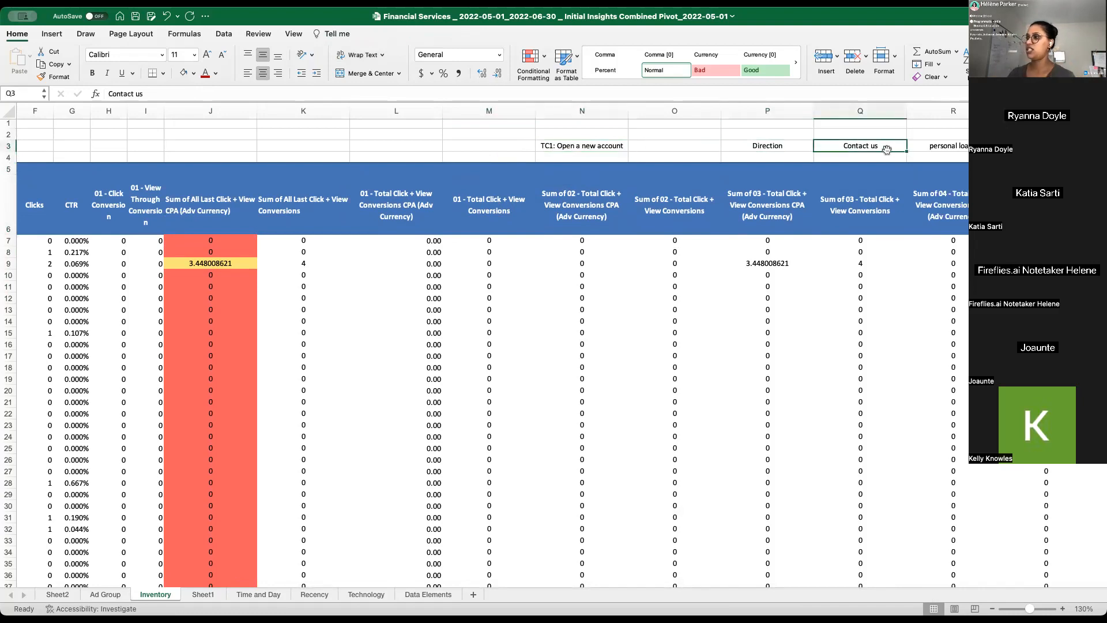
{"action": "left_click", "coordinate": [952, 145]}
{"action": "left_click", "coordinate": [1026, 145]}
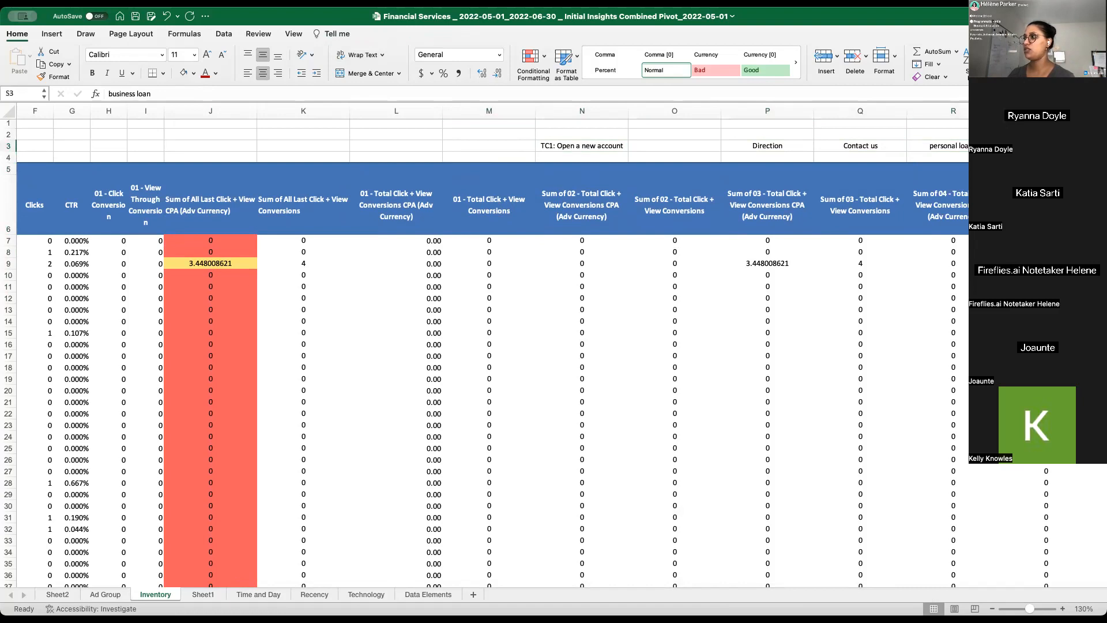
{"action": "left_click", "coordinate": [589, 146]}
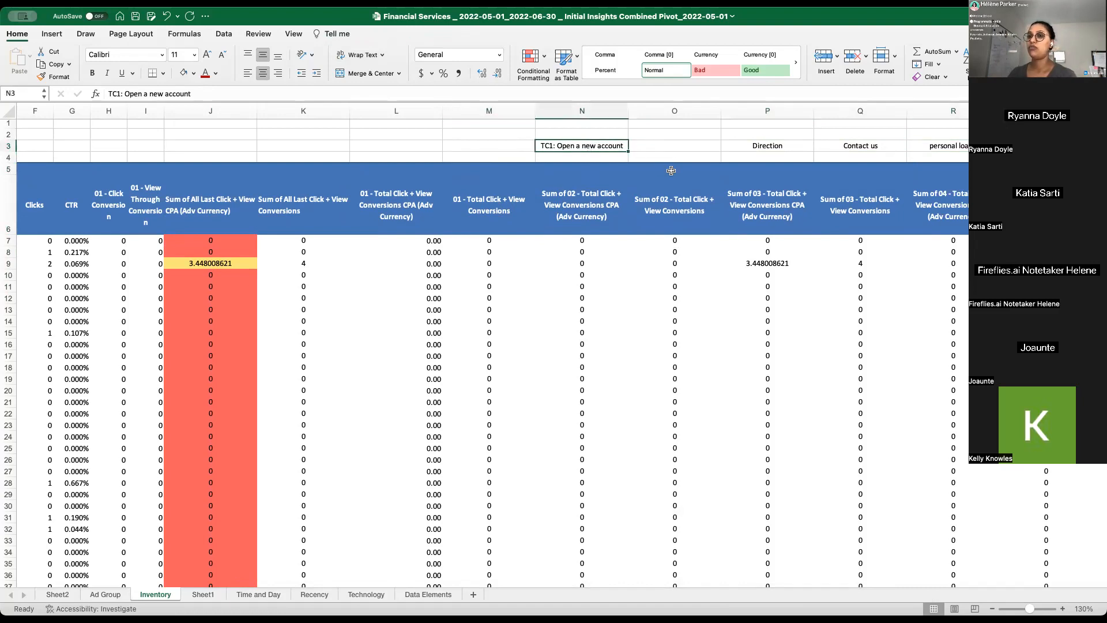
{"action": "left_click", "coordinate": [395, 196]}
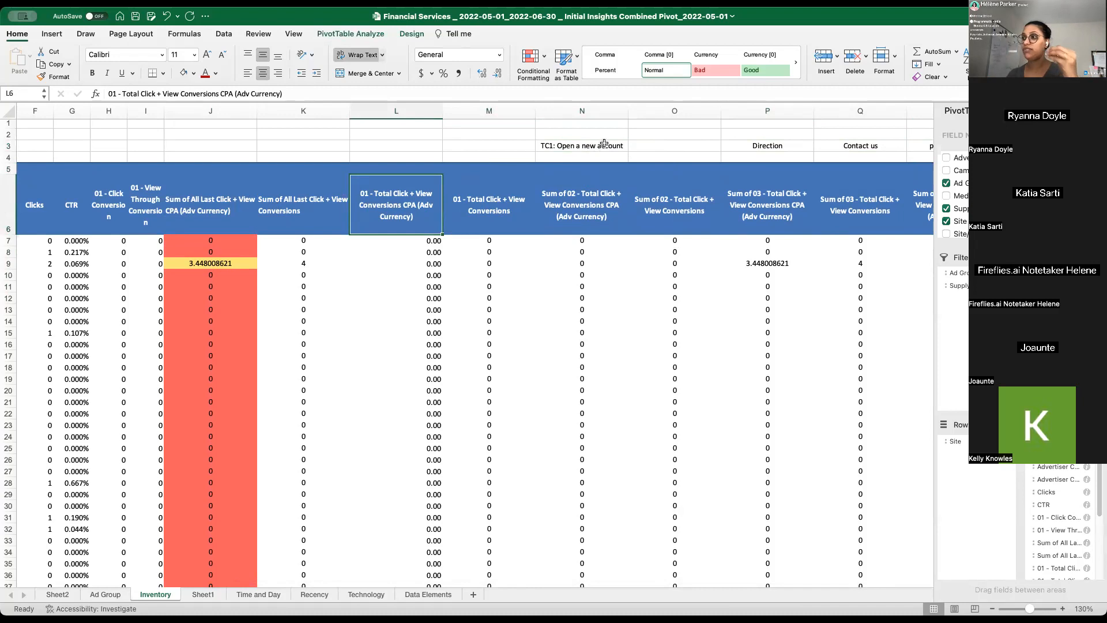
{"action": "left_click", "coordinate": [771, 146]}
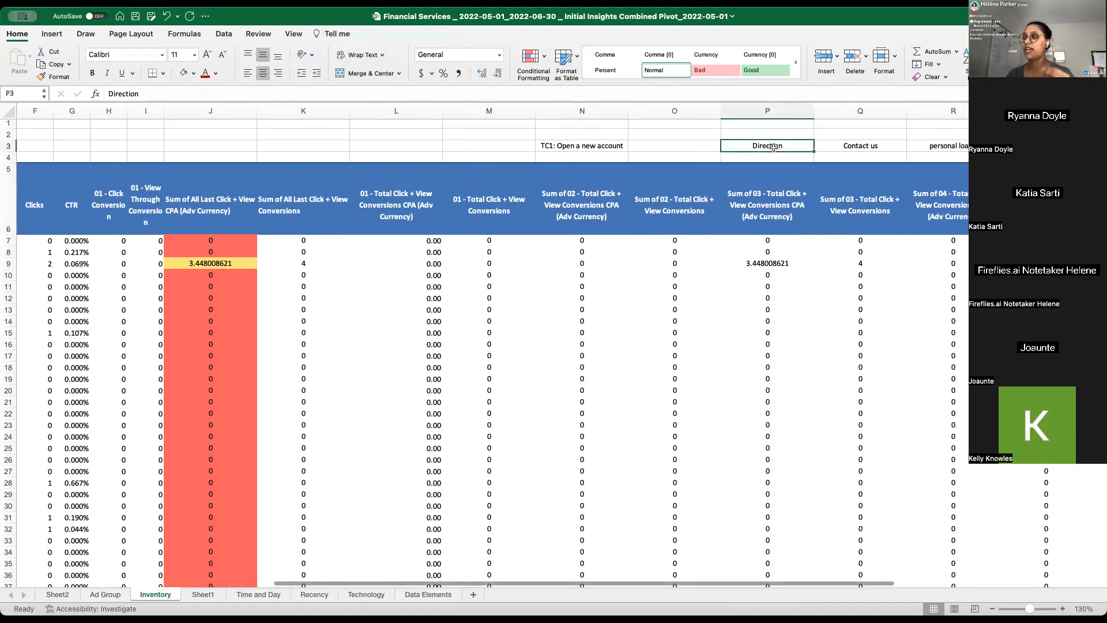
{"action": "left_click", "coordinate": [868, 145]}
{"action": "left_click", "coordinate": [937, 148]}
{"action": "left_click", "coordinate": [1032, 147]}
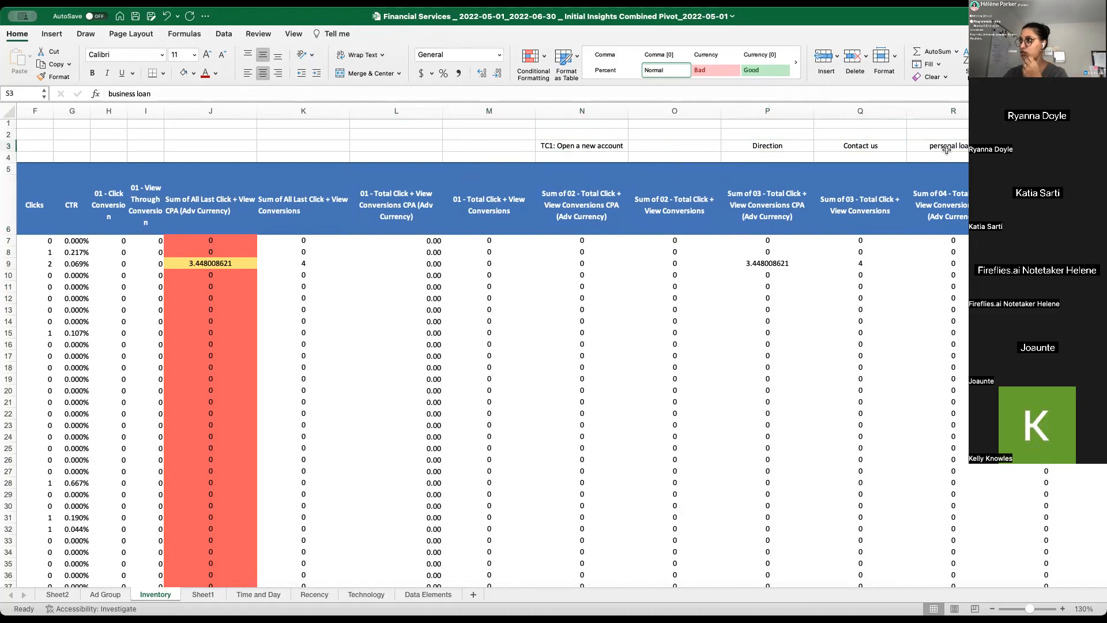
{"action": "left_click_drag", "start_coordinate": [772, 138], "coordinate": [1032, 147]}
{"action": "left_click_drag", "start_coordinate": [917, 145], "coordinate": [1032, 146]}
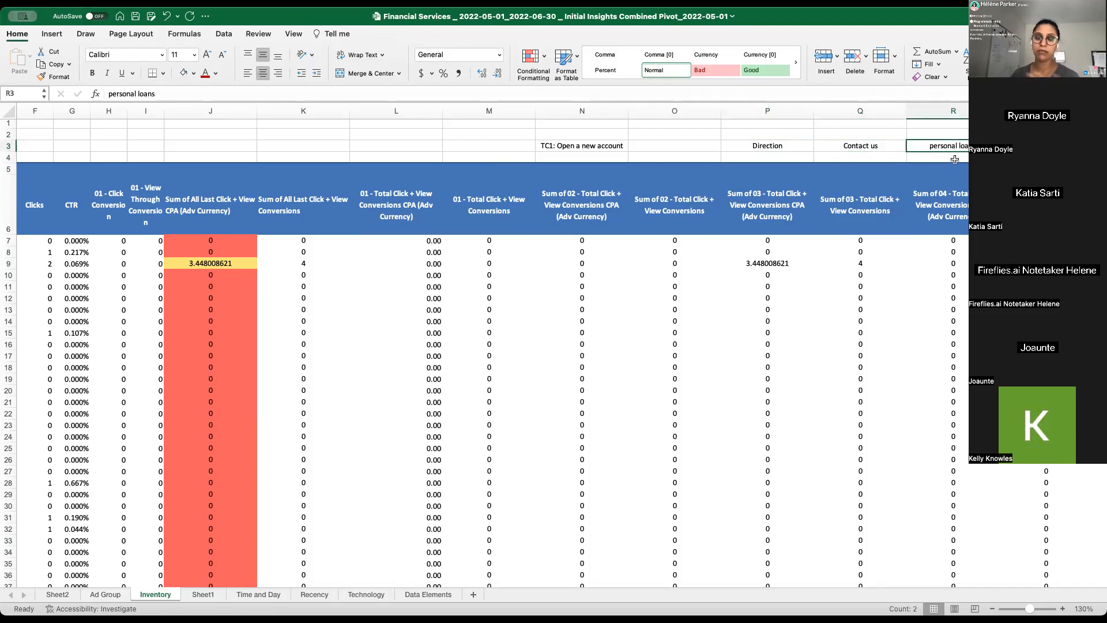
{"action": "left_click", "coordinate": [589, 146]}
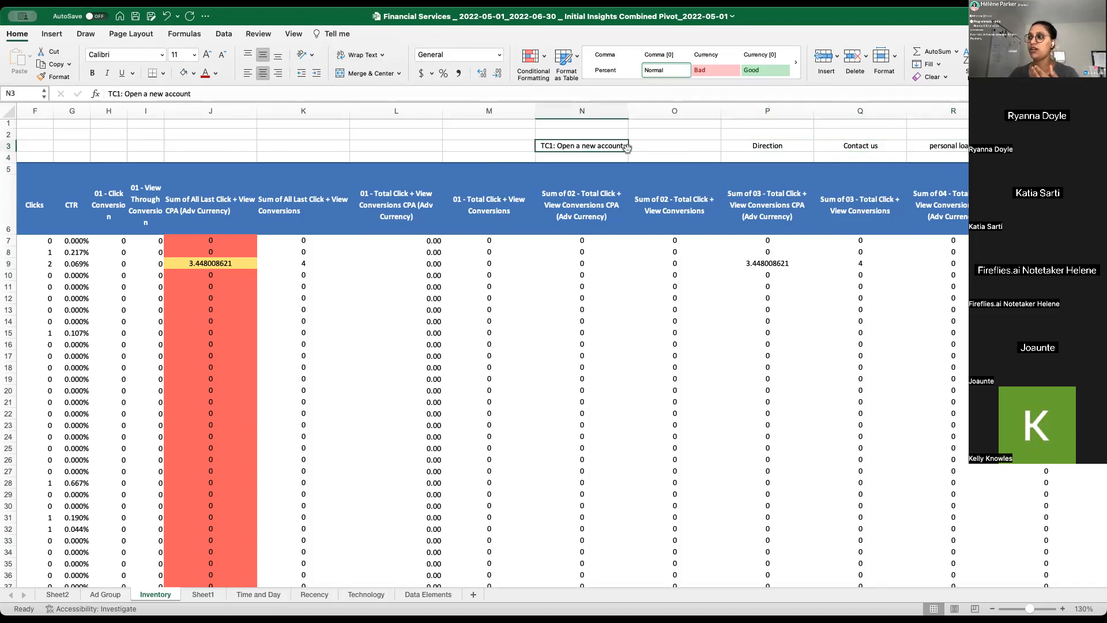
{"action": "left_click", "coordinate": [741, 145]}
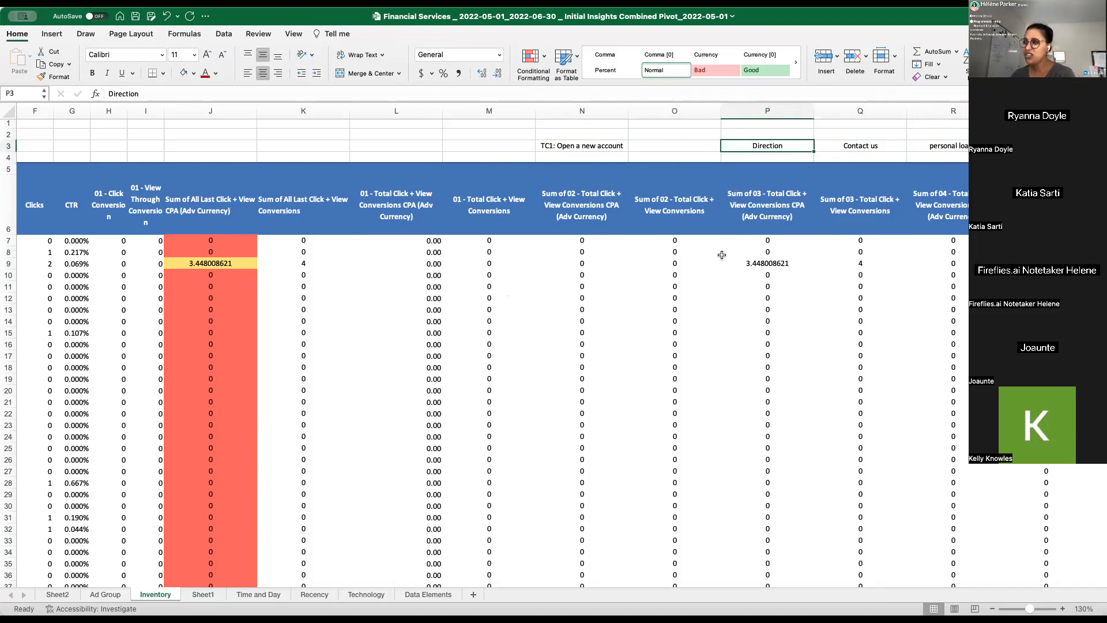
- Compare the sites' All Last Click + View CPA in column J with the CPA and conversion values of the individual conversion types
{"action": "left_click", "coordinate": [738, 261]}
{"action": "left_click", "coordinate": [211, 263]}
{"action": "left_click_drag", "start_coordinate": [205, 299], "coordinate": [203, 369]}
{"action": "left_click_drag", "start_coordinate": [665, 286], "coordinate": [712, 346]}
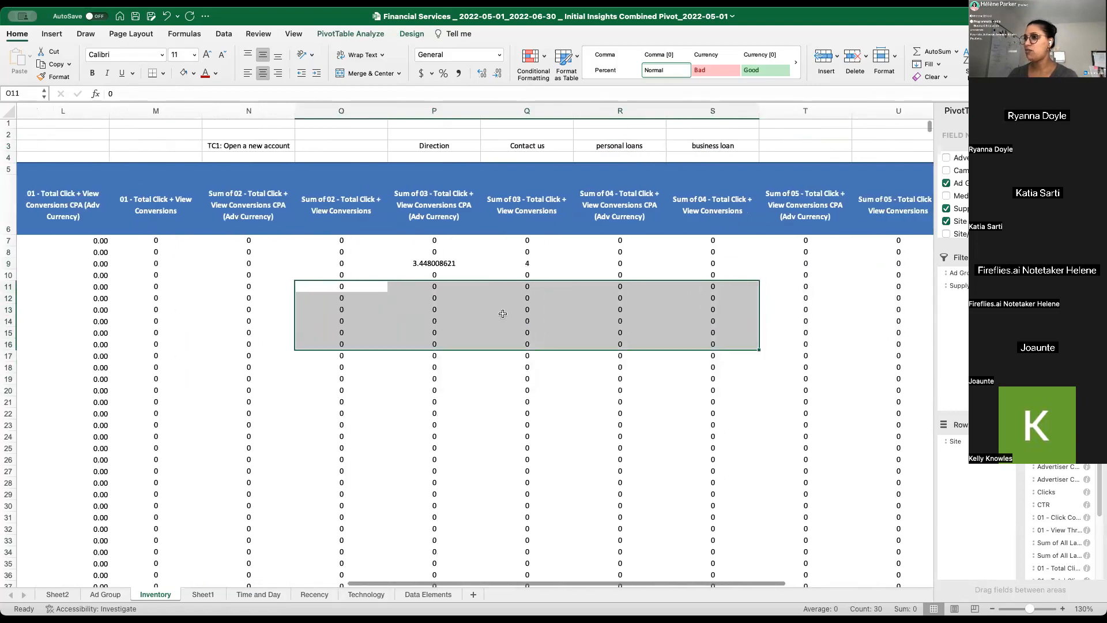
{"action": "left_click", "coordinate": [502, 229]}
{"action": "left_click", "coordinate": [232, 145]}
{"action": "left_click_drag", "start_coordinate": [232, 145], "coordinate": [247, 309]}
{"action": "left_click_drag", "start_coordinate": [435, 252], "coordinate": [421, 338]}
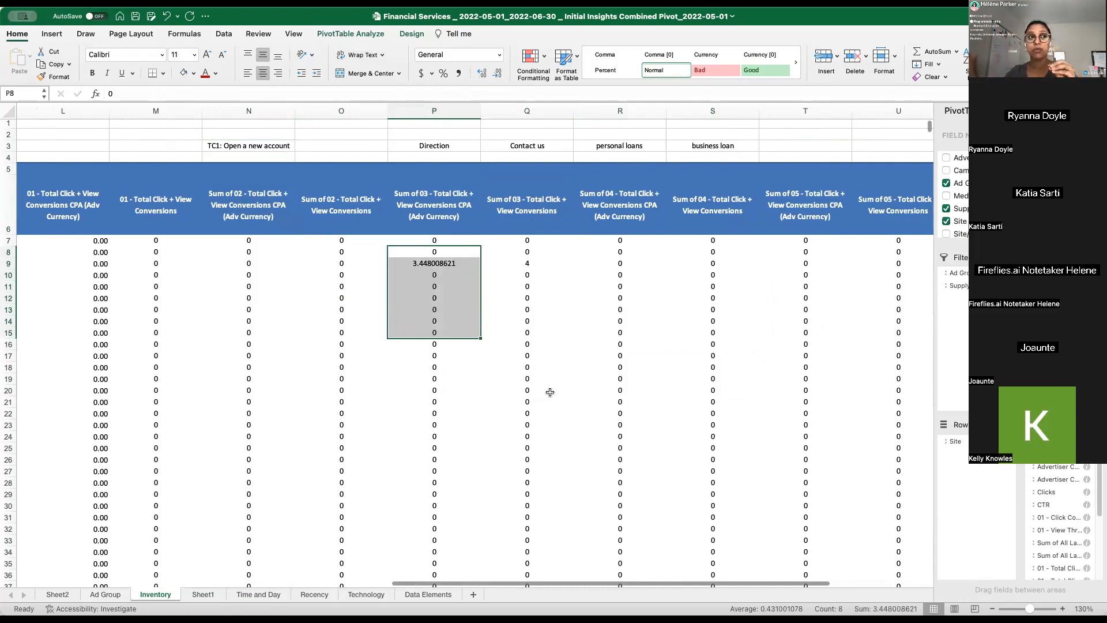
{"action": "left_click", "coordinate": [441, 346]}
{"action": "left_click", "coordinate": [548, 310]}
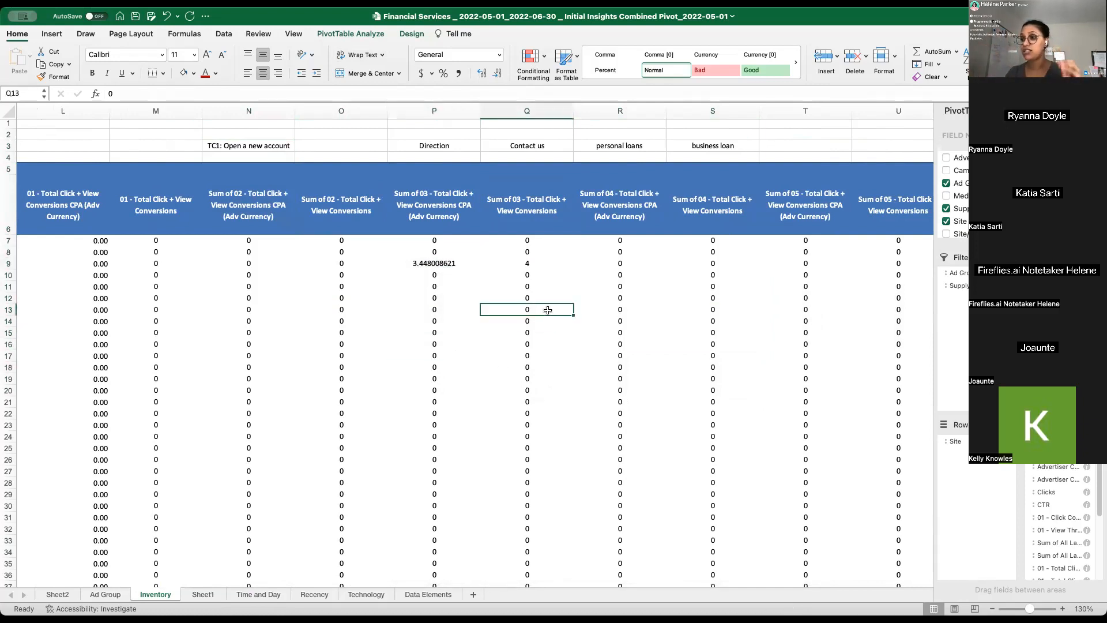
- Sort the pivot table's sites in descending order by Sum of All Last Click + View CPA (Adv Currency)
{"action": "key", "text": "shift+super+Left"}
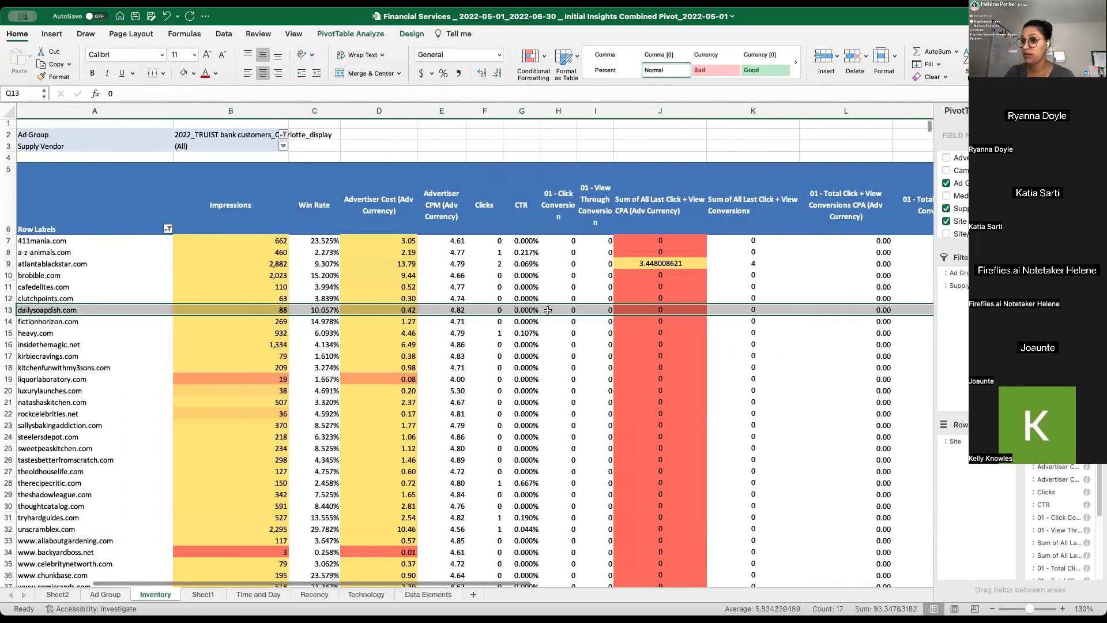
{"action": "key", "text": "Left"}
{"action": "key", "text": "super+Left"}
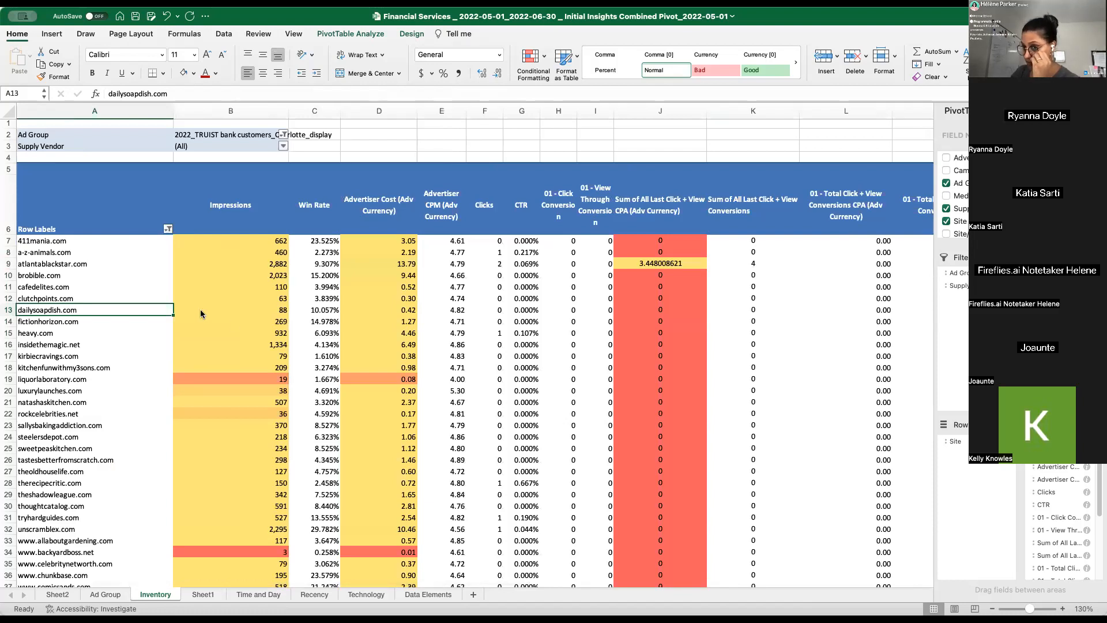
{"action": "left_click", "coordinate": [168, 229]}
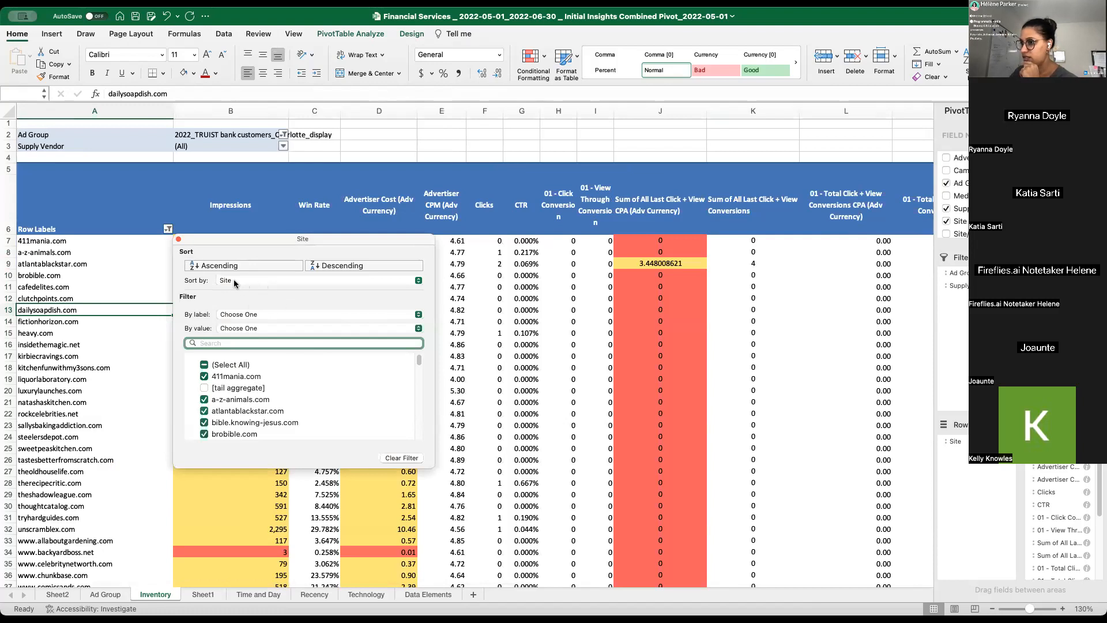
{"action": "key", "text": "Escape"}
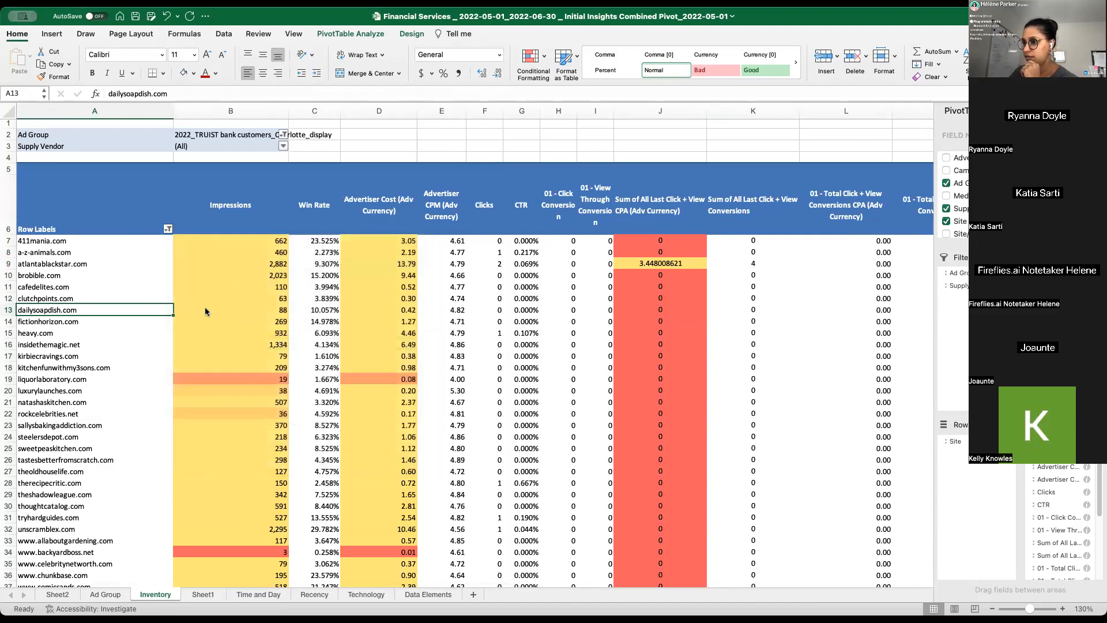
{"action": "left_click", "coordinate": [171, 230]}
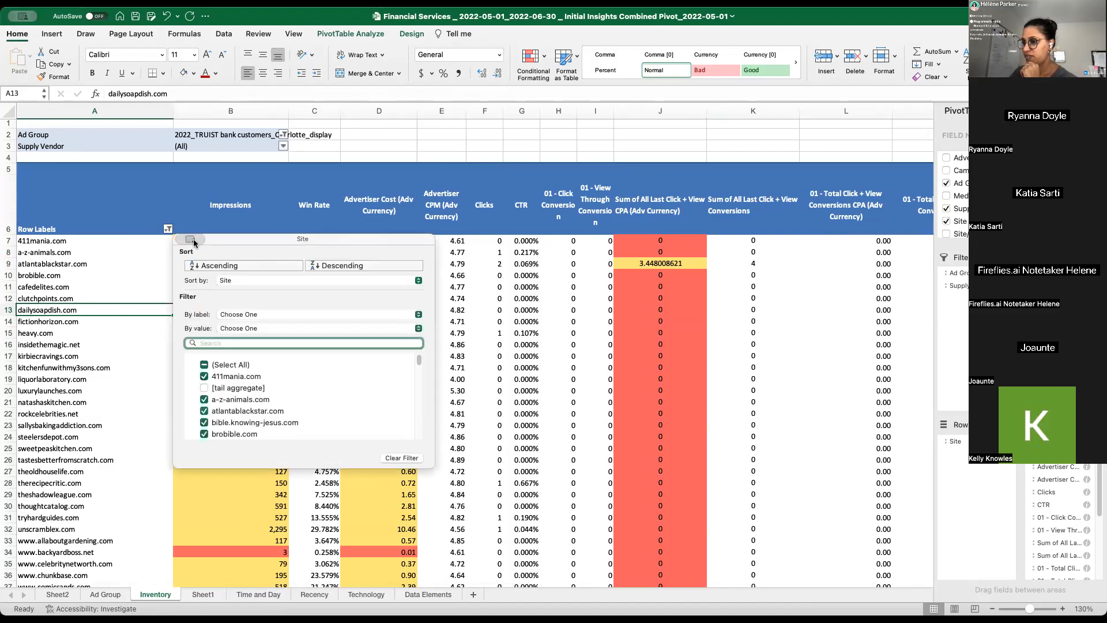
{"action": "left_click", "coordinate": [331, 281]}
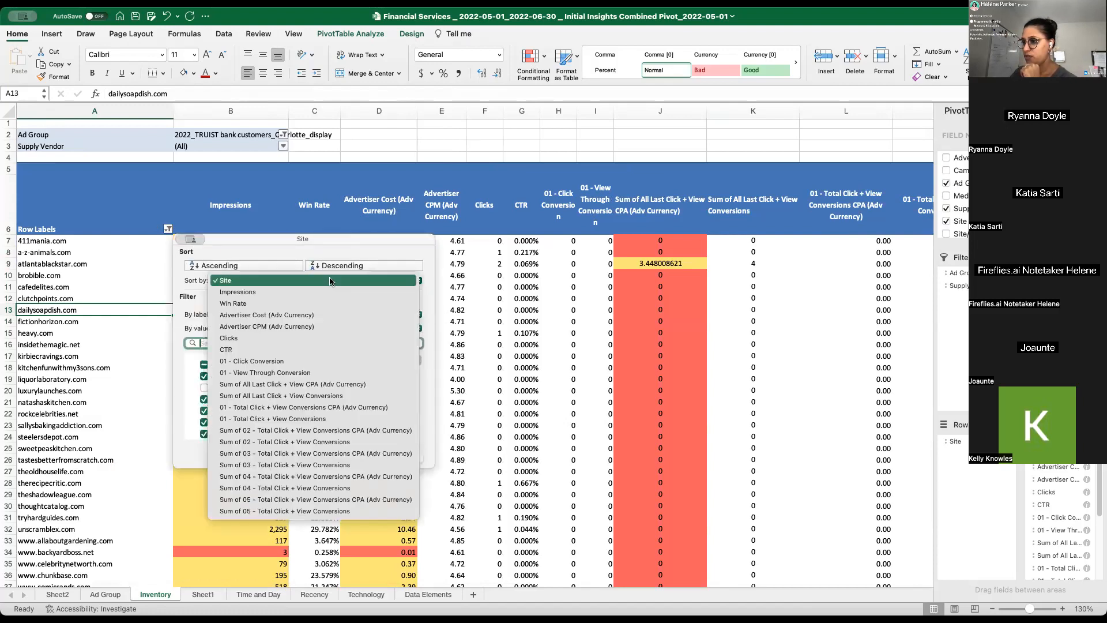
{"action": "left_click", "coordinate": [300, 385]}
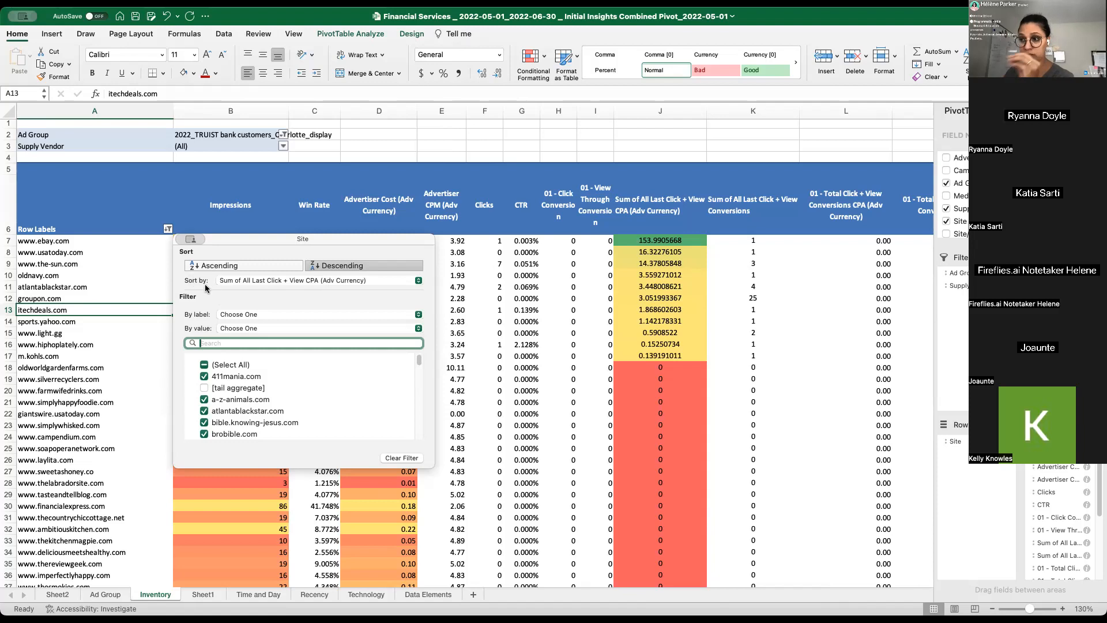
{"action": "left_click", "coordinate": [348, 282]}
{"action": "left_click", "coordinate": [380, 315]}
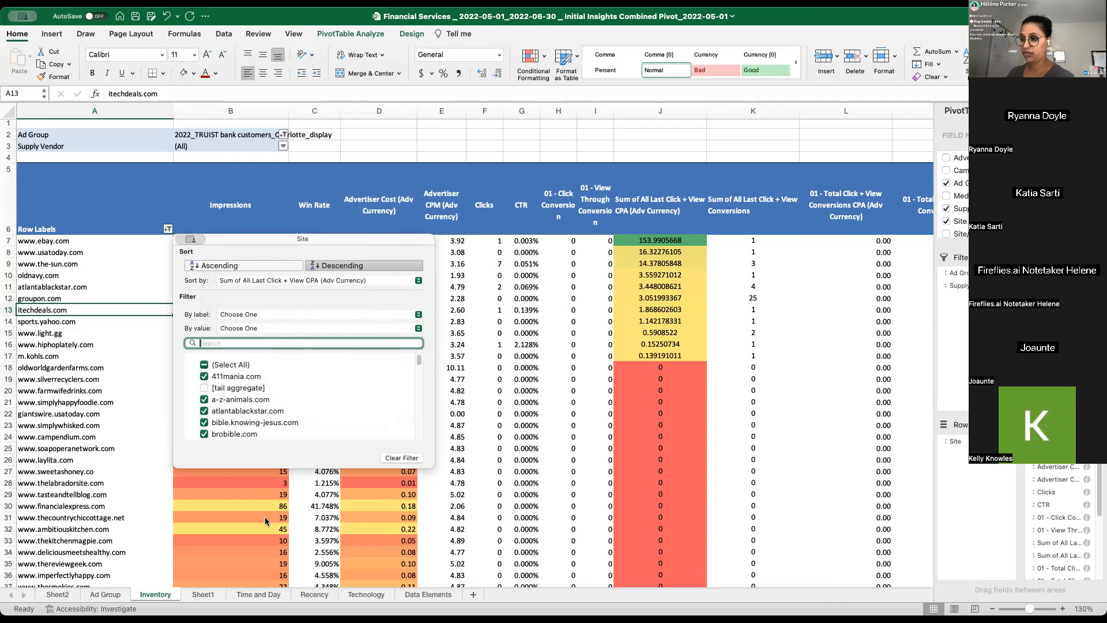
{"action": "left_click", "coordinate": [575, 347]}
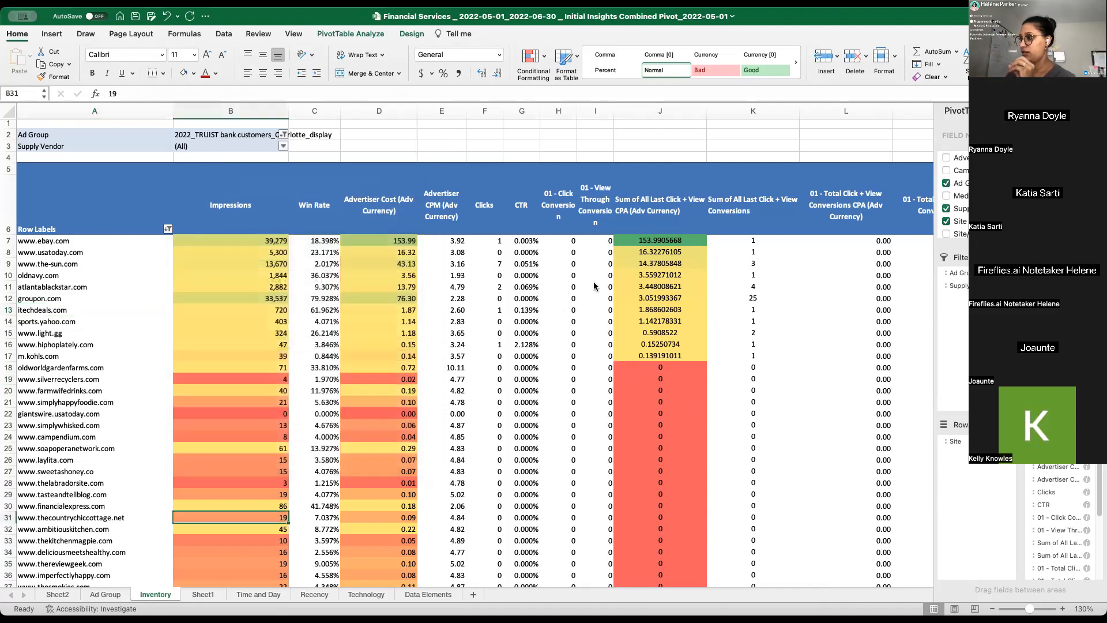
- Format the All Last Click + View CPA column J in dollar accounting style with two decimals
{"action": "left_click_drag", "start_coordinate": [11, 243], "coordinate": [11, 241]}
{"action": "left_click", "coordinate": [668, 241]}
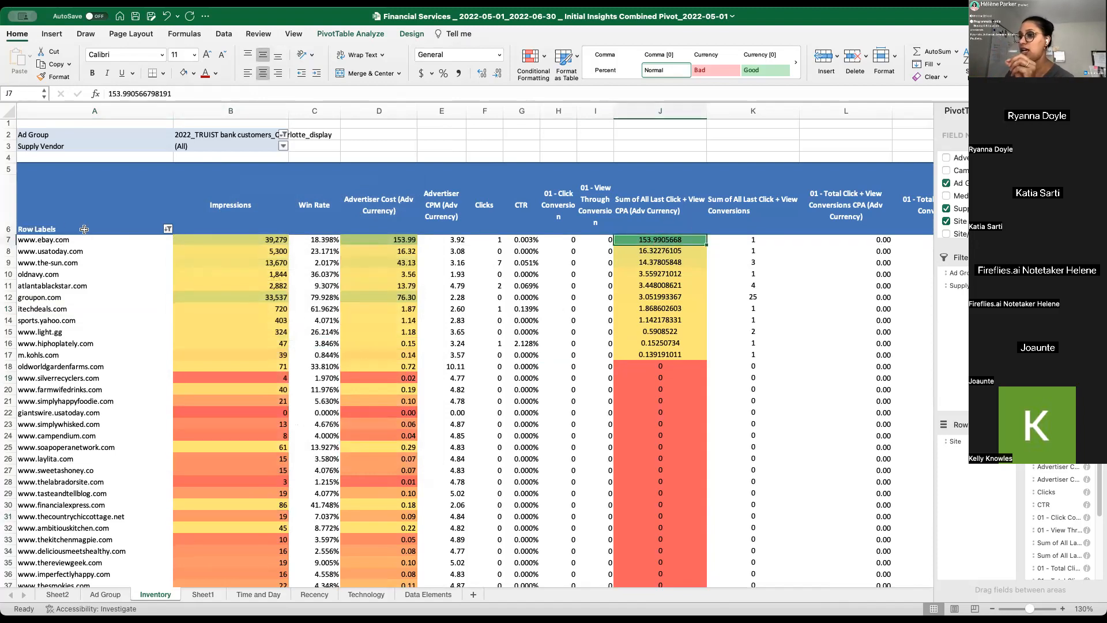
{"action": "left_click", "coordinate": [648, 106]}
{"action": "left_click", "coordinate": [443, 74]}
{"action": "left_click", "coordinate": [421, 73]}
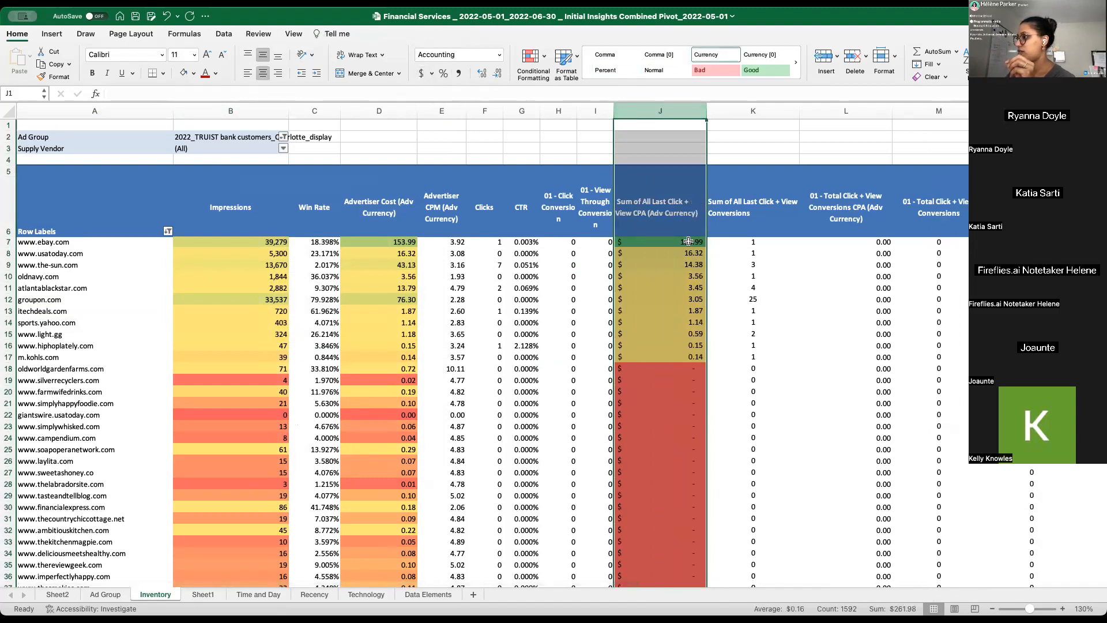
{"action": "left_click", "coordinate": [651, 258]}
{"action": "left_click", "coordinate": [42, 255]}
{"action": "left_click", "coordinate": [41, 267]}
{"action": "left_click", "coordinate": [48, 278]}
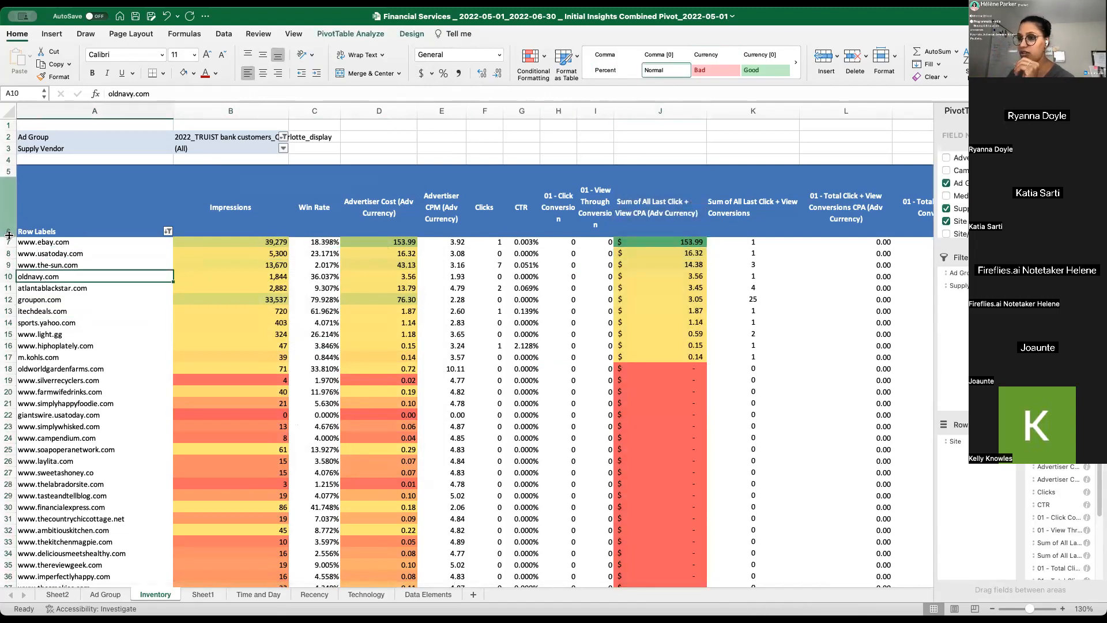
{"action": "left_click_drag", "start_coordinate": [34, 243], "coordinate": [23, 312]}
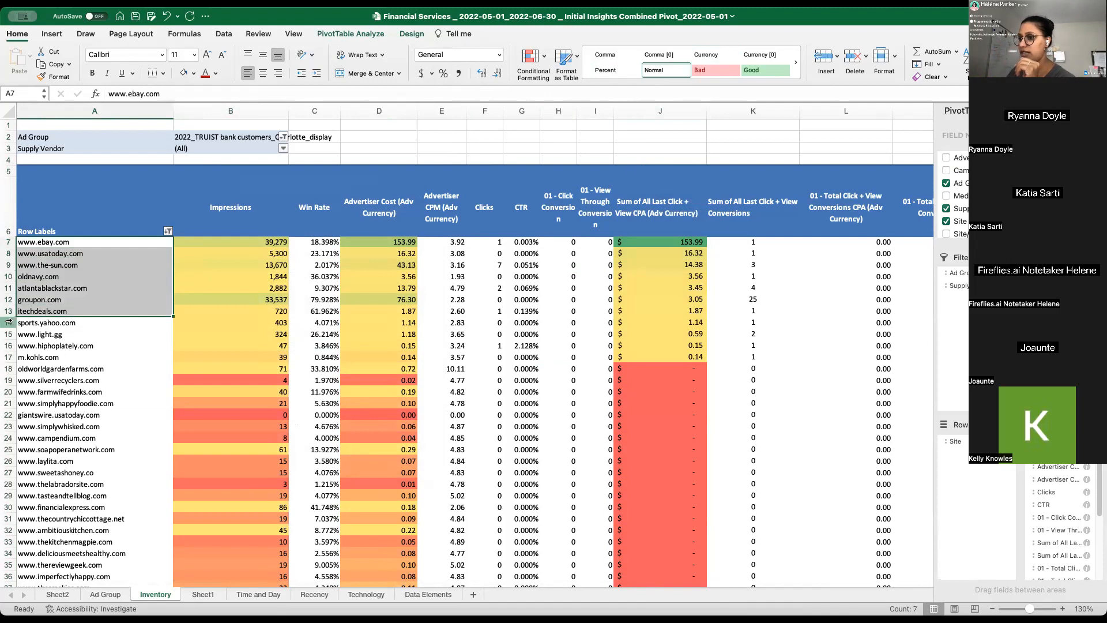
{"action": "left_click", "coordinate": [9, 323]}
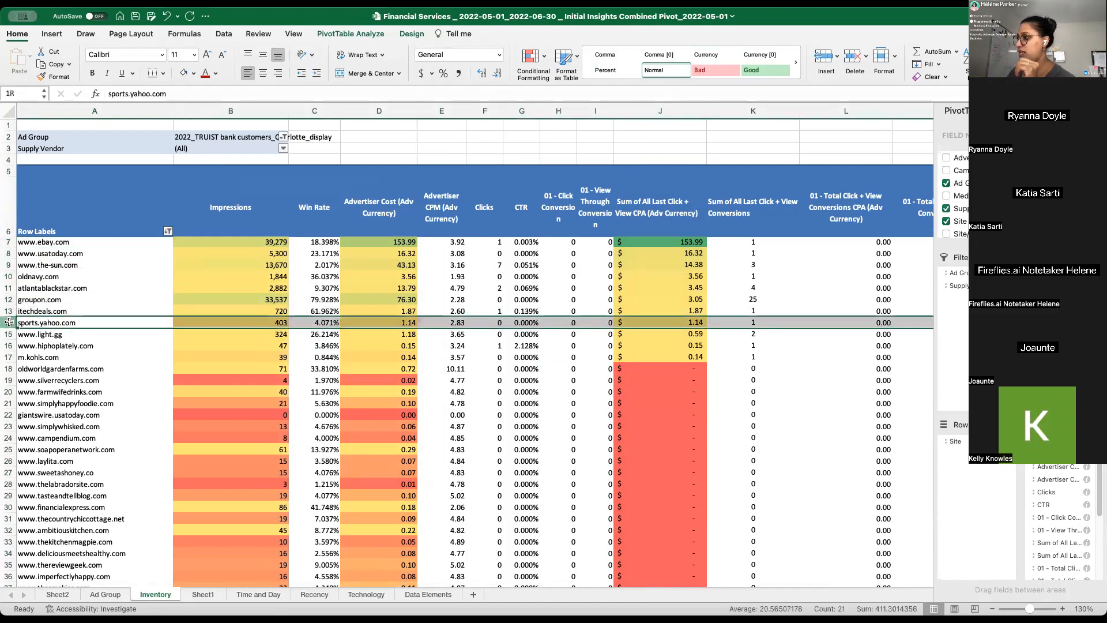
{"action": "left_click", "coordinate": [11, 357]}
{"action": "left_click_drag", "start_coordinate": [18, 357], "coordinate": [98, 357]}
{"action": "left_click", "coordinate": [8, 241]}
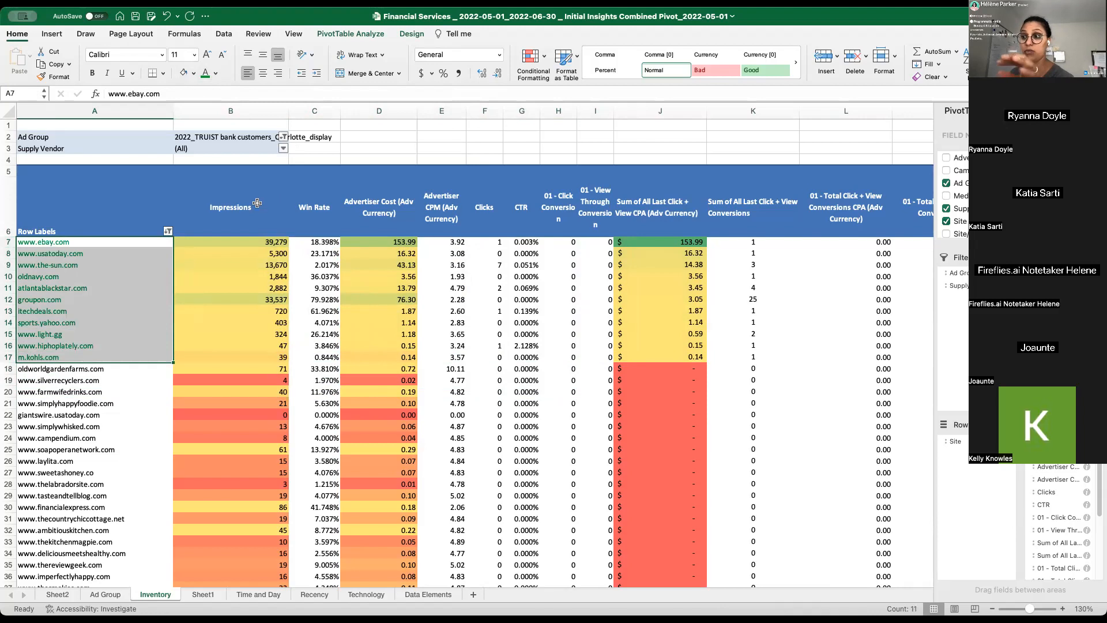
{"action": "left_click", "coordinate": [216, 287]}
{"action": "left_click", "coordinate": [67, 245]}
{"action": "left_click_drag", "start_coordinate": [68, 245], "coordinate": [68, 357]}
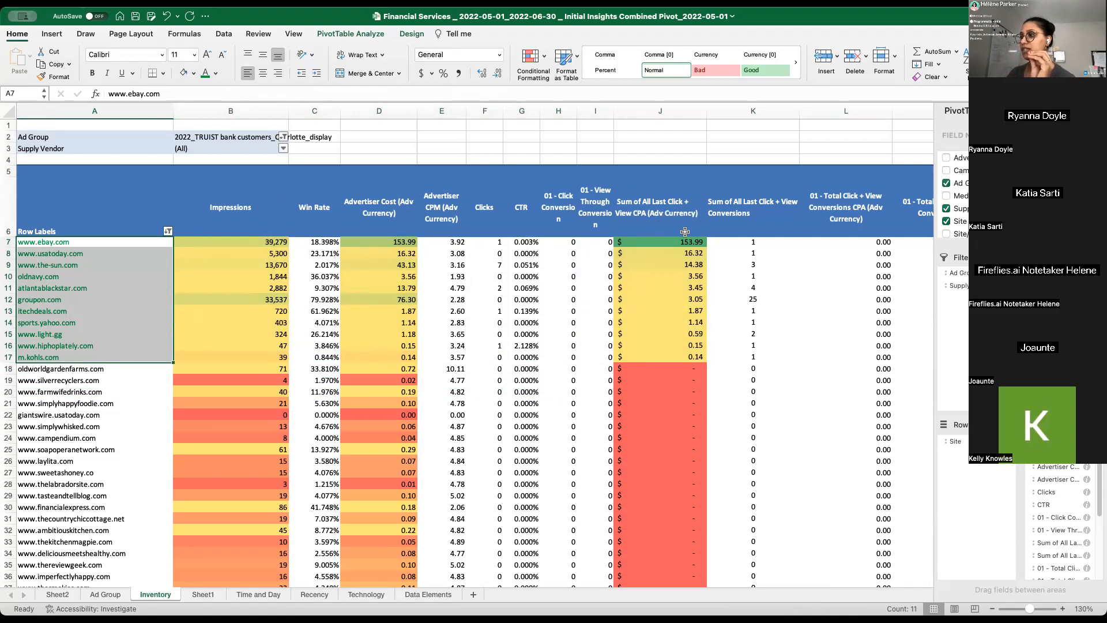
{"action": "left_click", "coordinate": [663, 245]}
{"action": "left_click", "coordinate": [653, 202]}
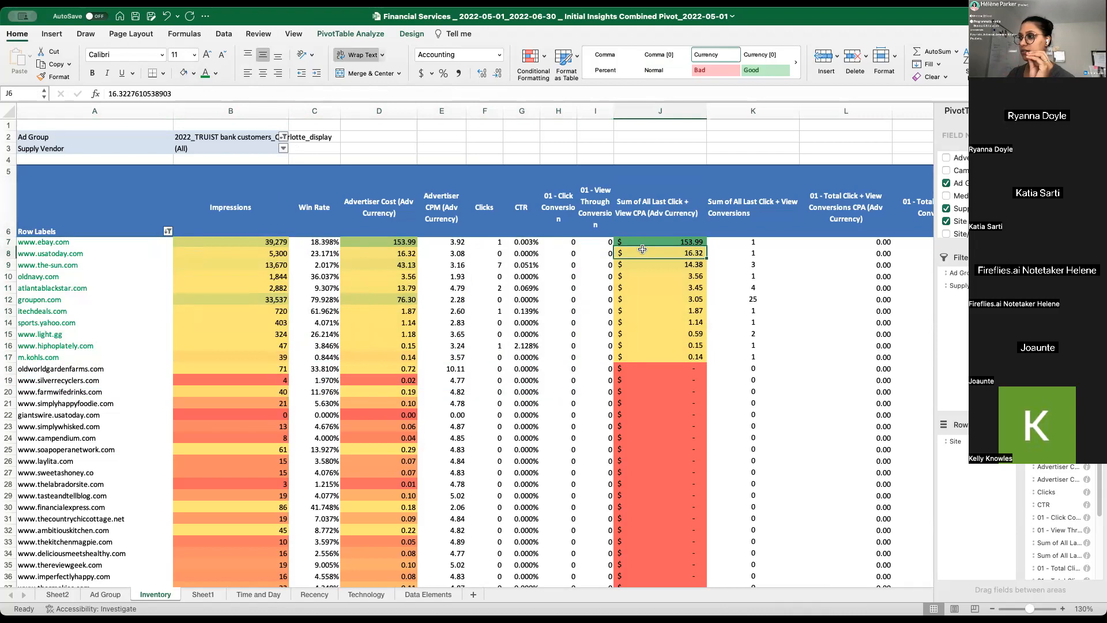
{"action": "left_click_drag", "start_coordinate": [663, 244], "coordinate": [676, 356]}
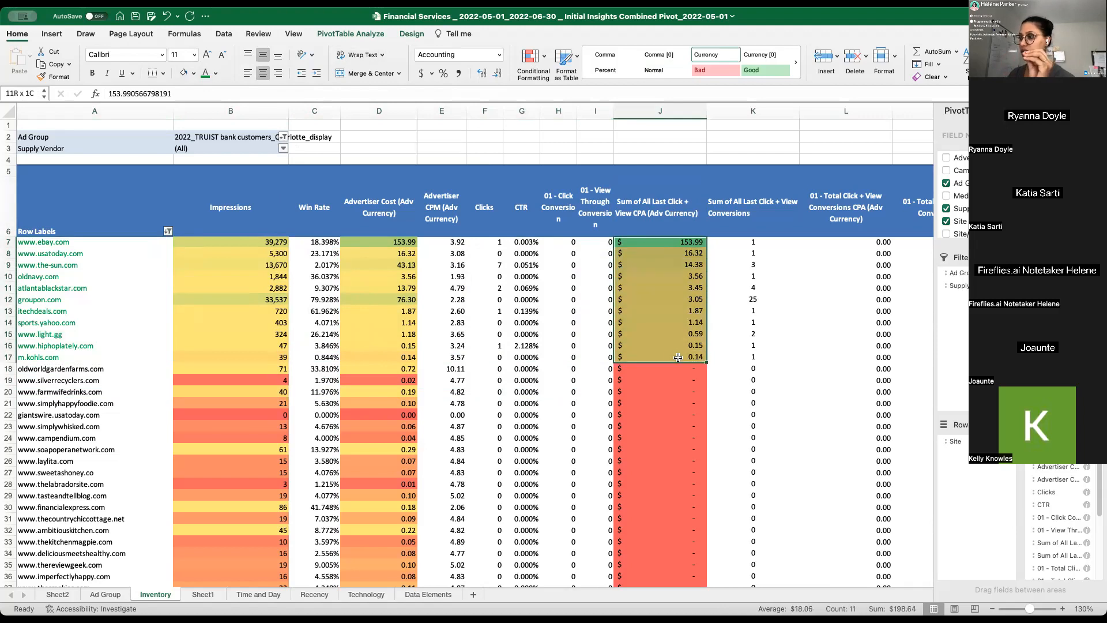
{"action": "left_click_drag", "start_coordinate": [660, 244], "coordinate": [682, 353]}
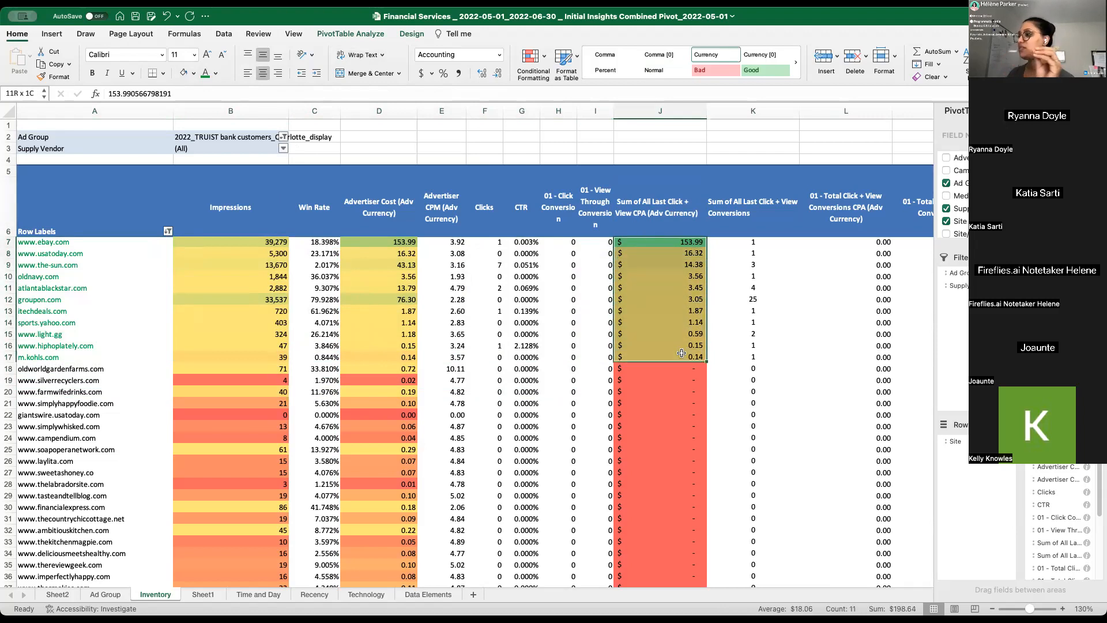
{"action": "left_click_drag", "start_coordinate": [678, 239], "coordinate": [686, 346]}
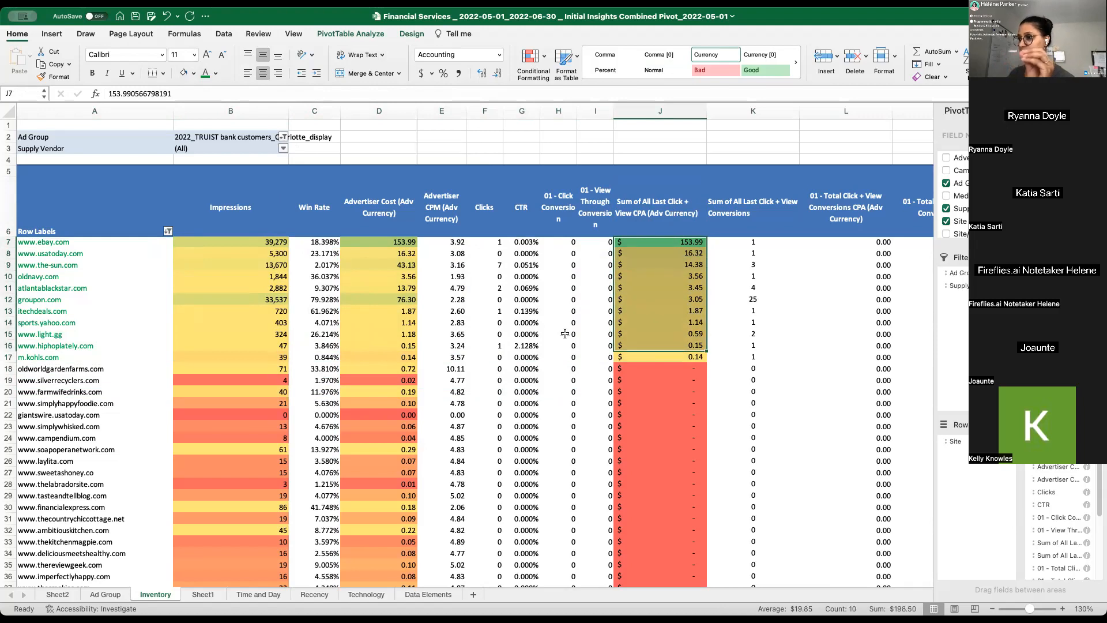
{"action": "left_click", "coordinate": [565, 334]}
- Sort the pivot table's sites in descending order by Impressions
{"action": "left_click", "coordinate": [170, 235]}
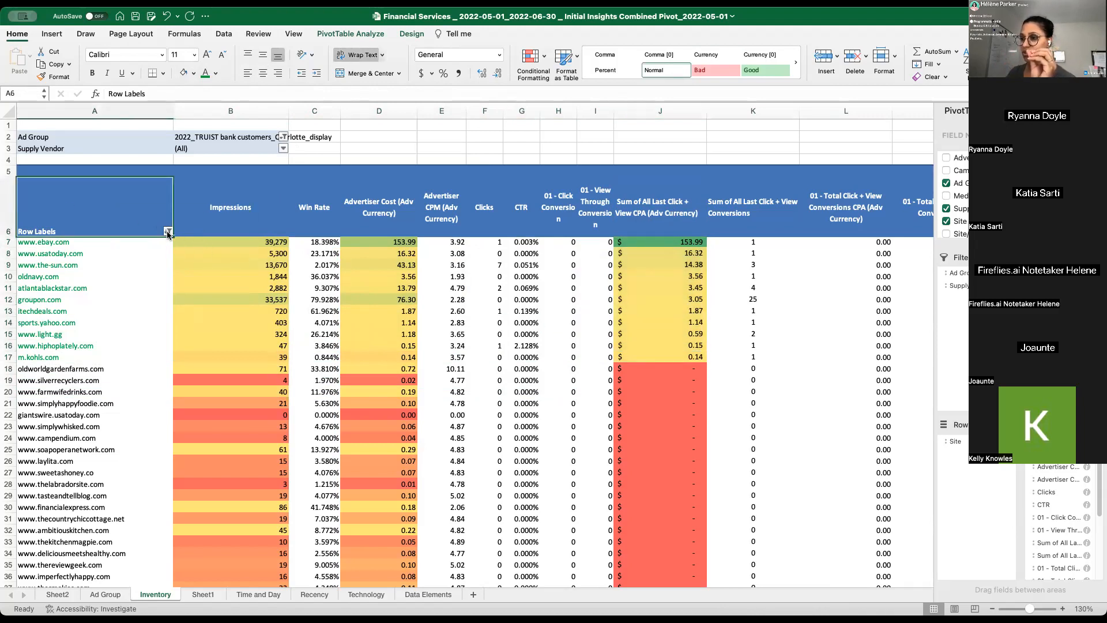
{"action": "left_click", "coordinate": [168, 231]}
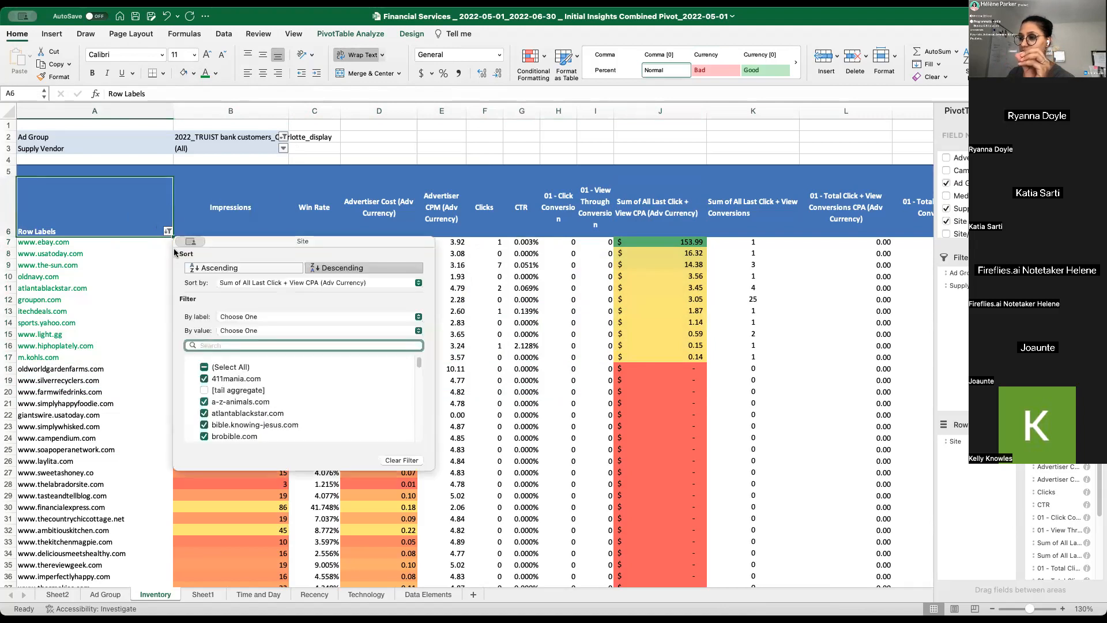
{"action": "left_click", "coordinate": [257, 283]}
{"action": "left_click", "coordinate": [257, 282]}
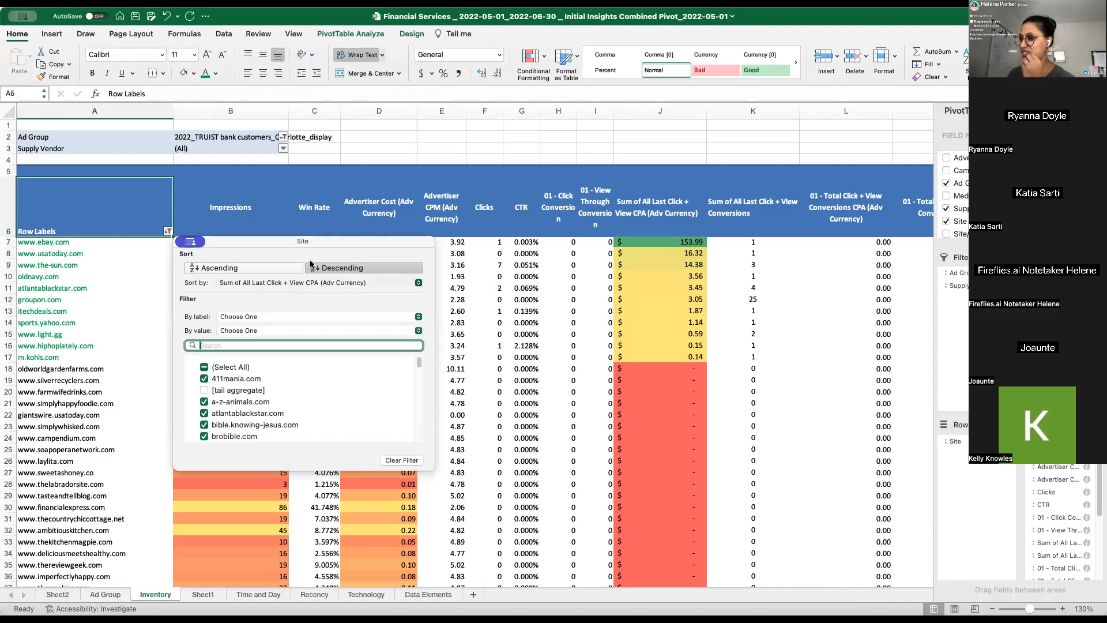
{"action": "left_click", "coordinate": [168, 232]}
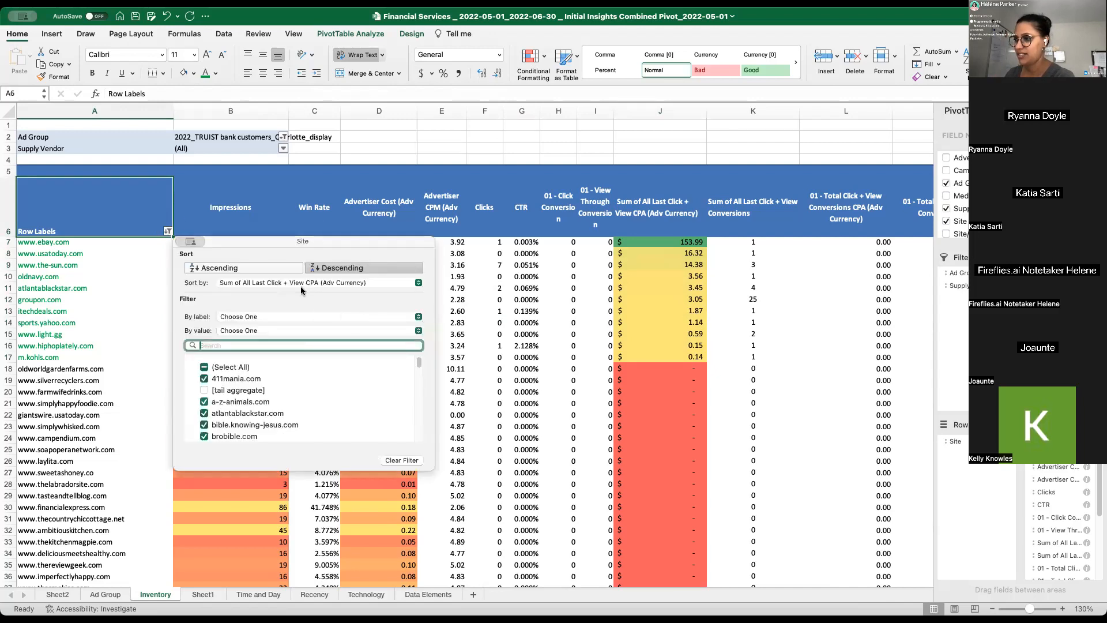
{"action": "left_click", "coordinate": [304, 284]}
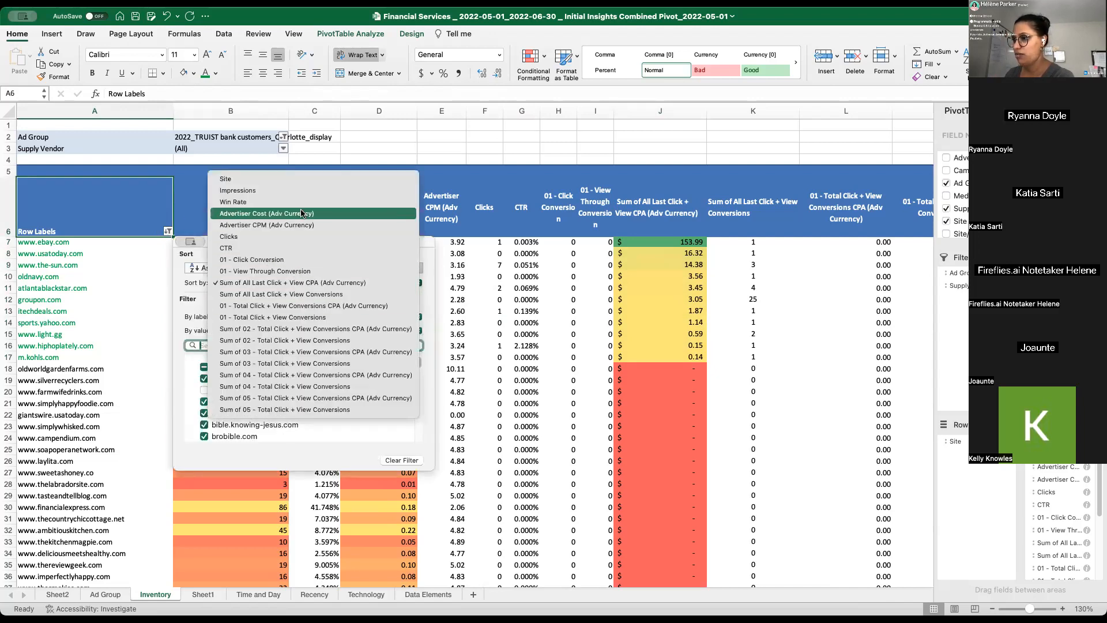
{"action": "left_click", "coordinate": [304, 190]}
{"action": "left_click", "coordinate": [318, 270]}
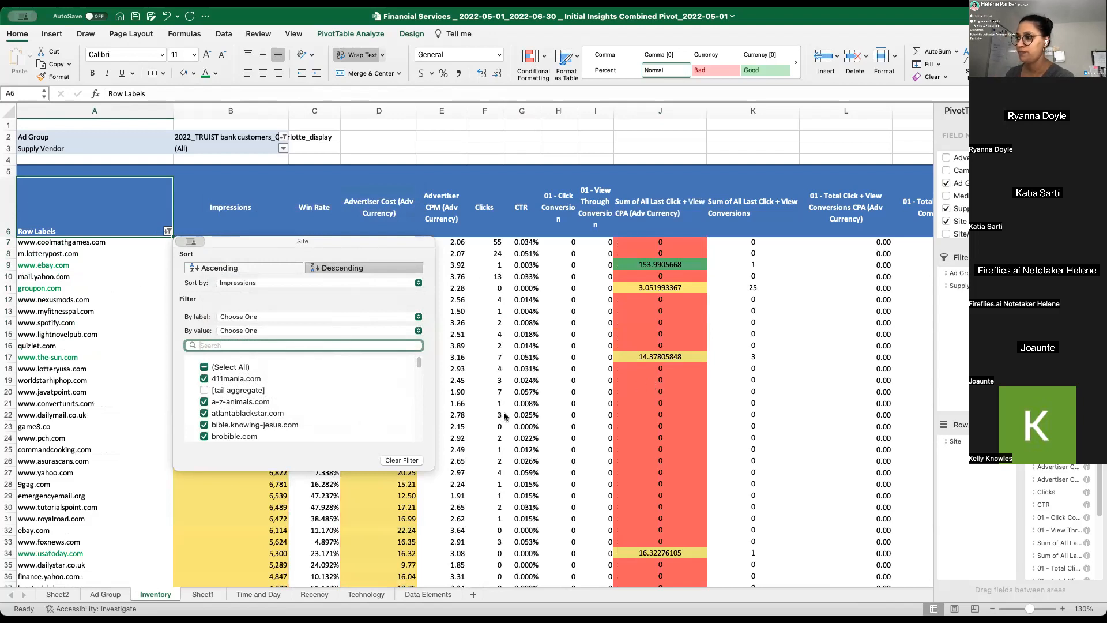
{"action": "left_click", "coordinate": [58, 287]}
{"action": "left_click", "coordinate": [379, 322]}
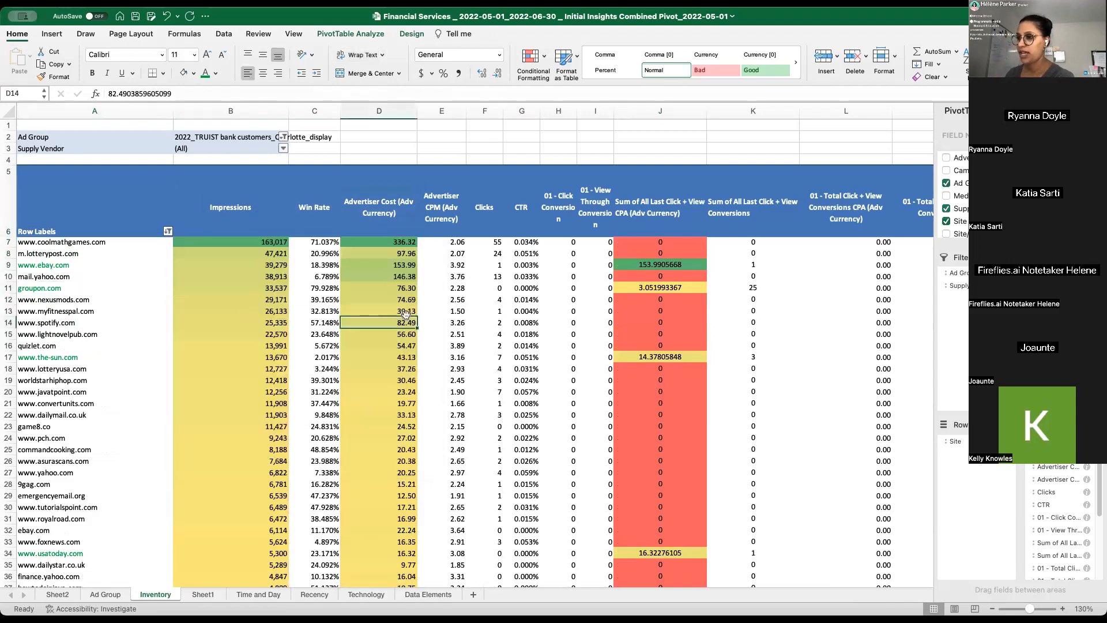
{"action": "left_click", "coordinate": [256, 244]}
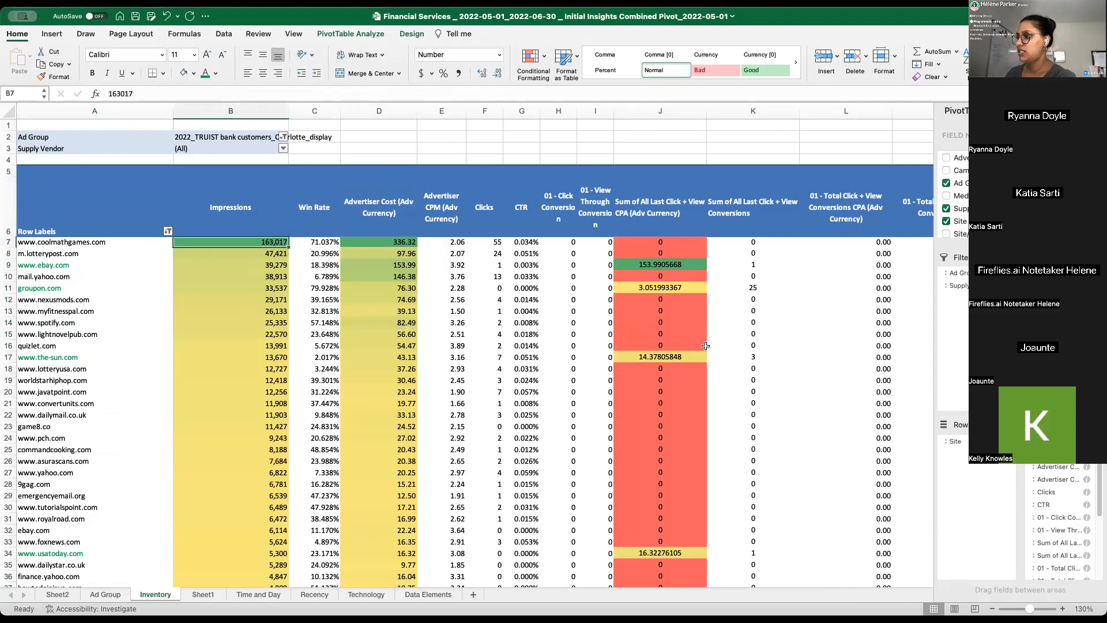
{"action": "left_click", "coordinate": [54, 266]}
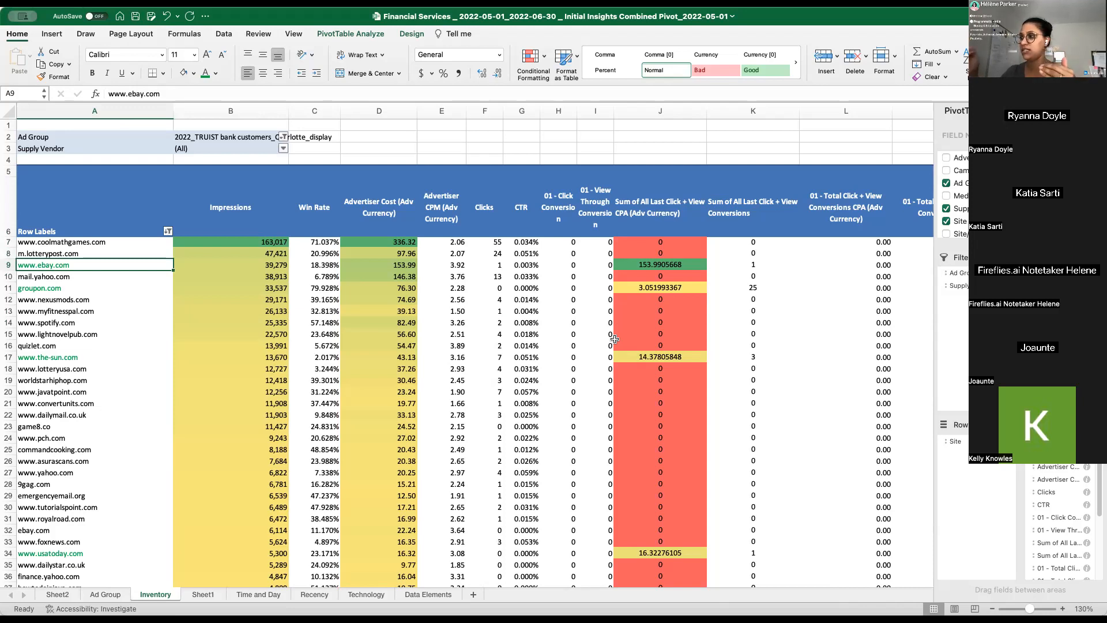
- Add green gradient data bars to all sites' Sum of All Last Click + View Conversions in column K, excluding the Grand Total
{"action": "left_click", "coordinate": [760, 263]}
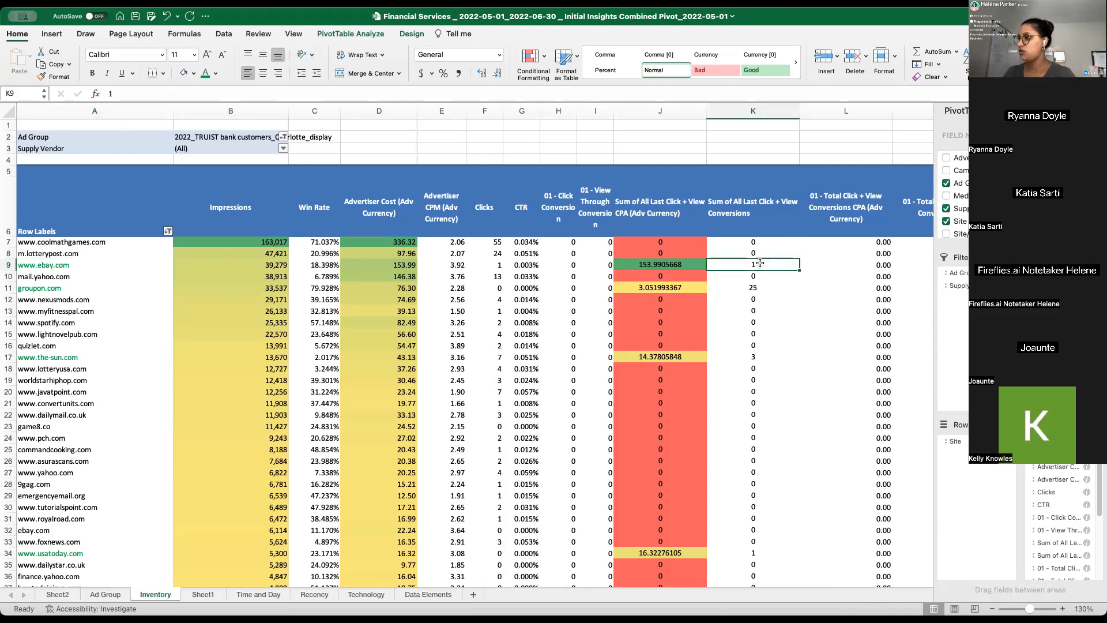
{"action": "key", "text": "shift+Down"}
{"action": "left_click", "coordinate": [760, 263]}
{"action": "key", "text": "ctrl+Down"}
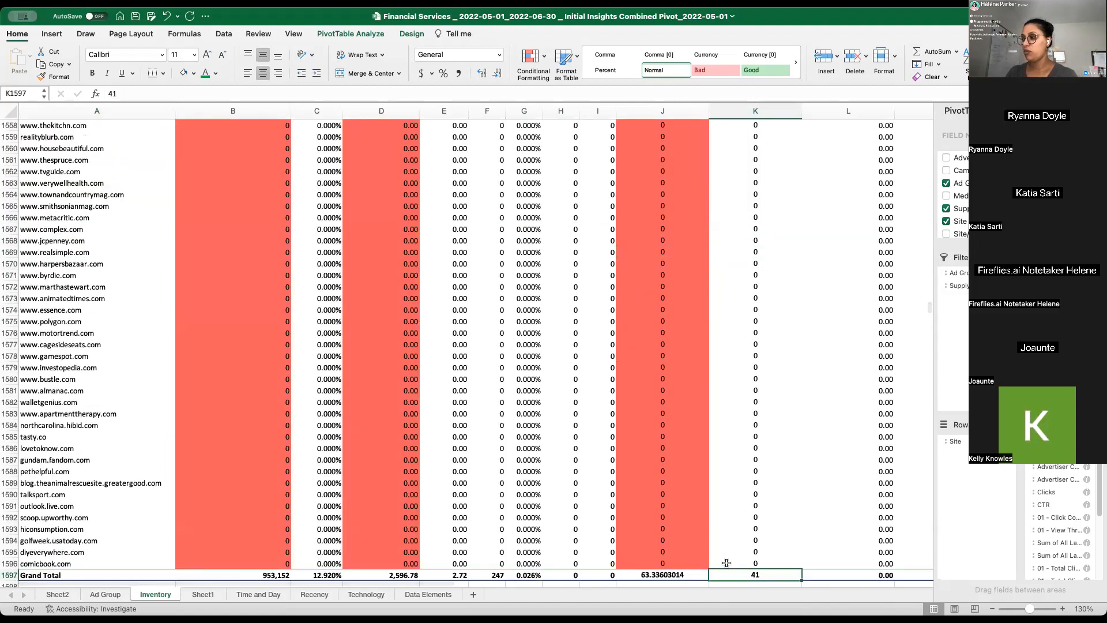
{"action": "left_click", "coordinate": [755, 562]}
{"action": "key", "text": "ctrl+shift+Up"}
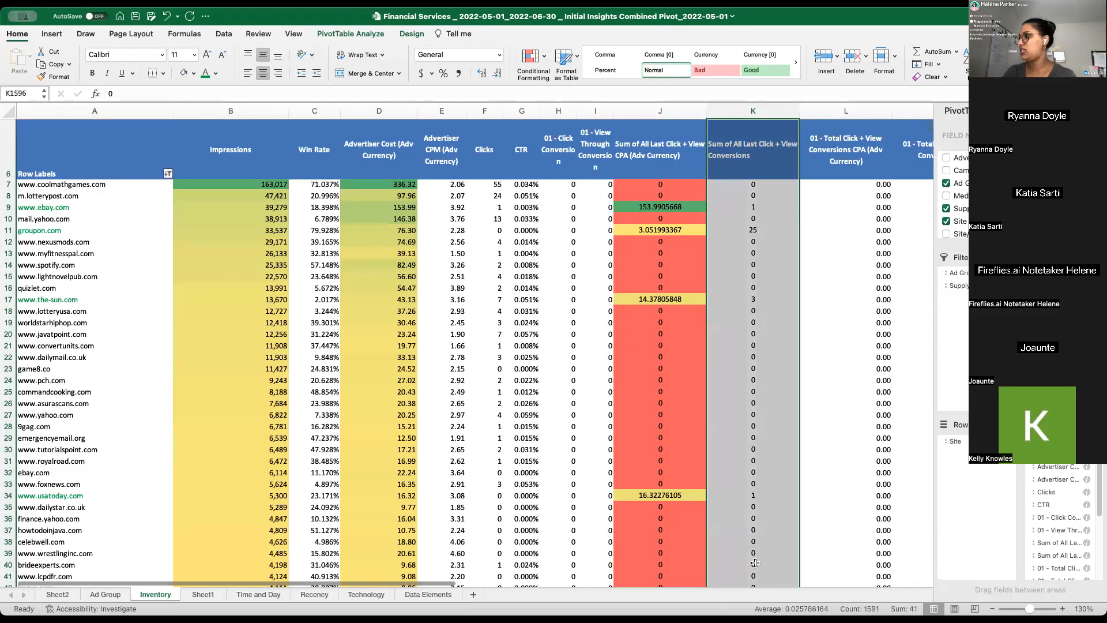
{"action": "key", "text": "shift+Down"}
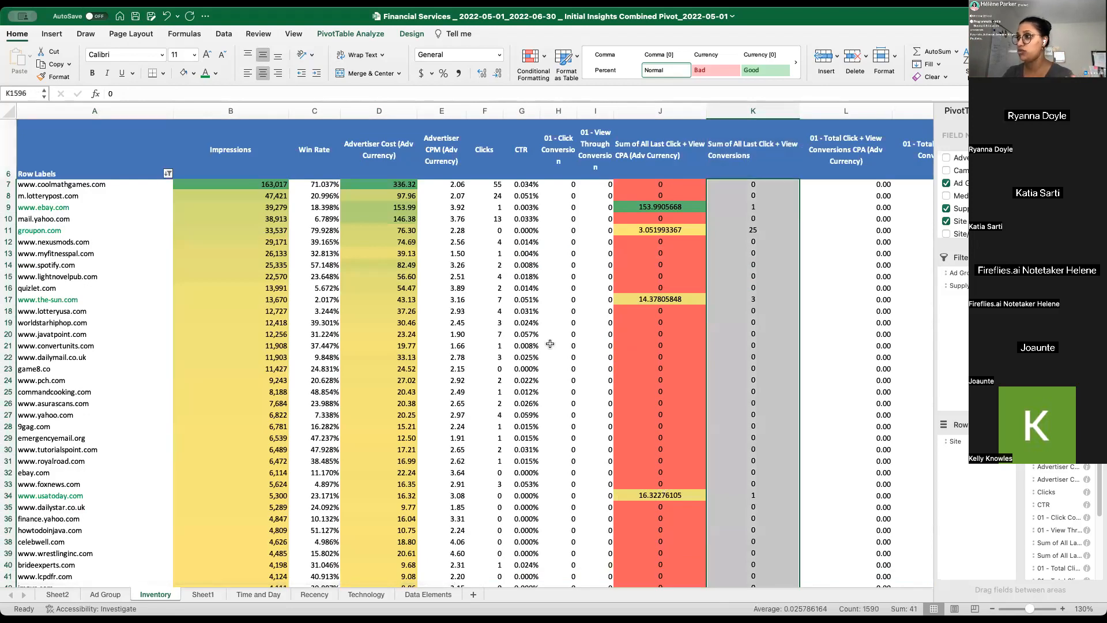
{"action": "left_click", "coordinate": [537, 62]}
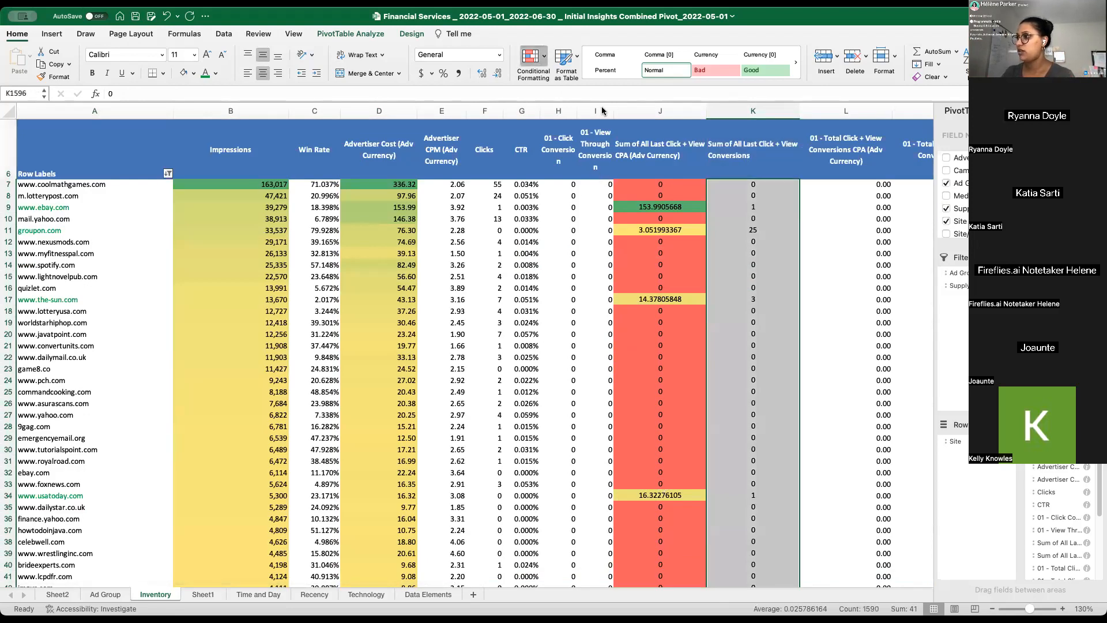
{"action": "left_click", "coordinate": [686, 131]}
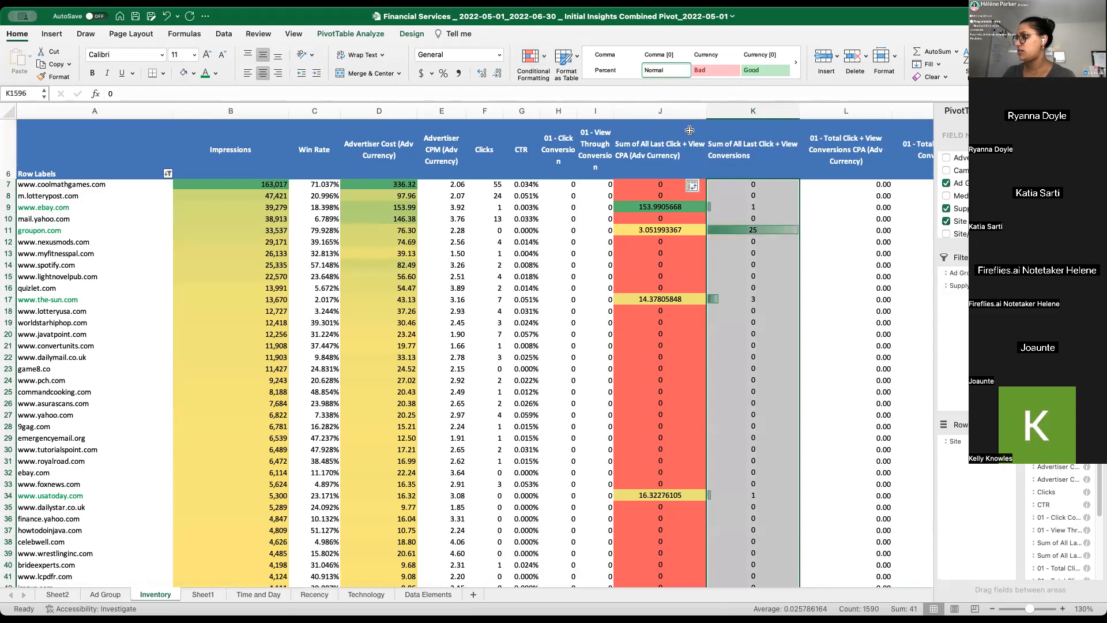
{"action": "left_click", "coordinate": [841, 243]}
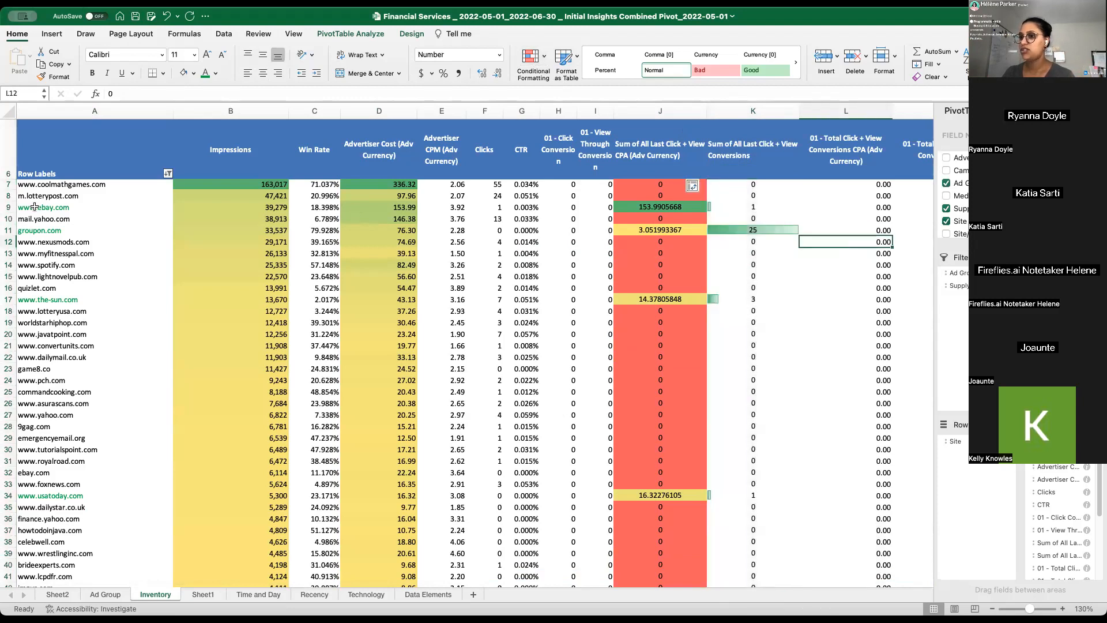
{"action": "left_click", "coordinate": [12, 229]}
{"action": "left_click", "coordinate": [13, 207]}
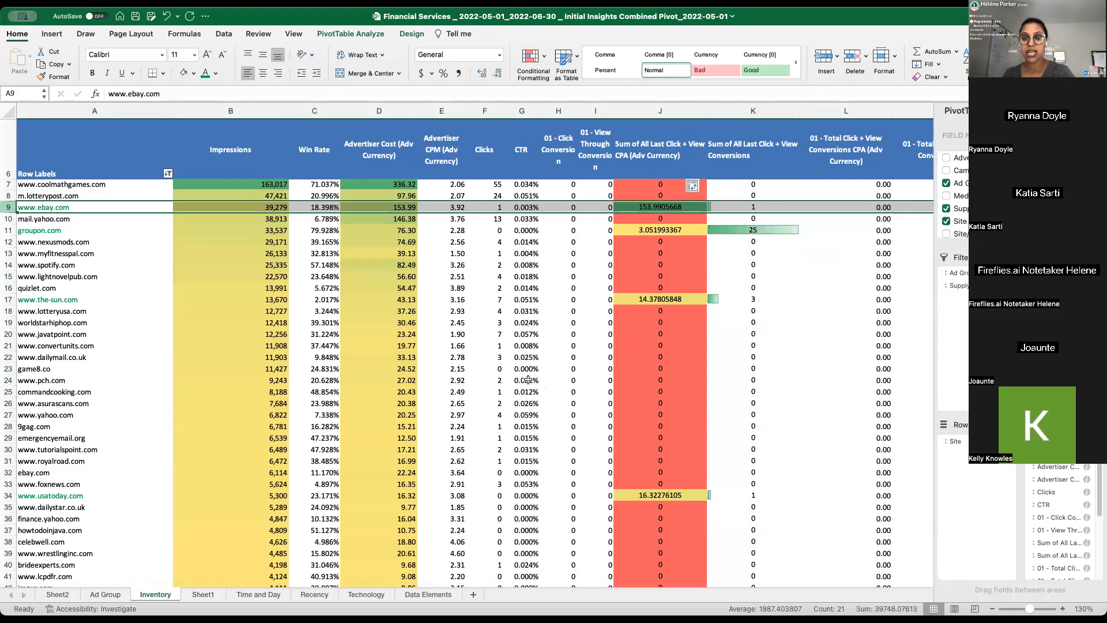
{"action": "left_click", "coordinate": [49, 206]}
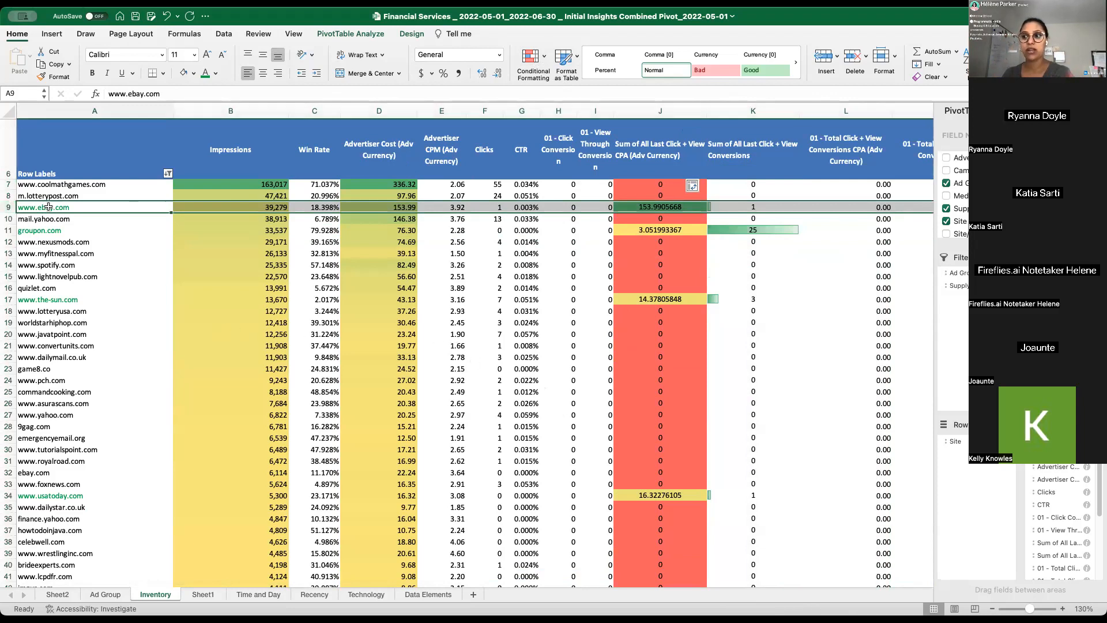
{"action": "left_click", "coordinate": [58, 232]}
{"action": "left_click", "coordinate": [51, 302]}
{"action": "scroll", "coordinate": [144, 305], "scroll_direction": "down", "scroll_amount": 3}
{"action": "scroll", "coordinate": [264, 306], "scroll_direction": "up", "scroll_amount": 5}
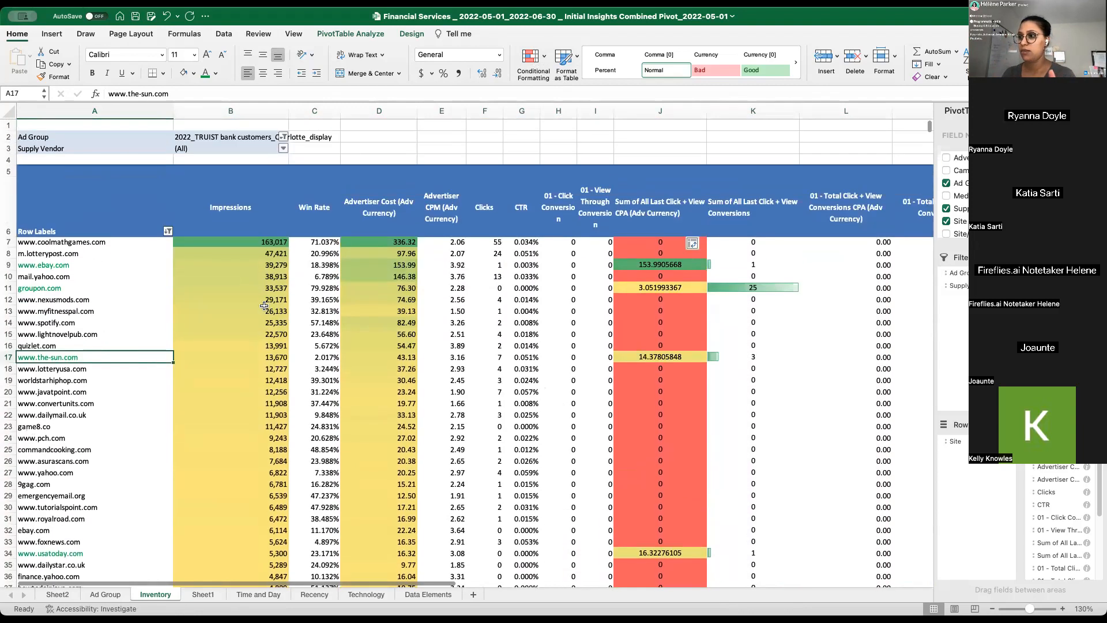
{"action": "left_click_drag", "start_coordinate": [266, 241], "coordinate": [323, 347]}
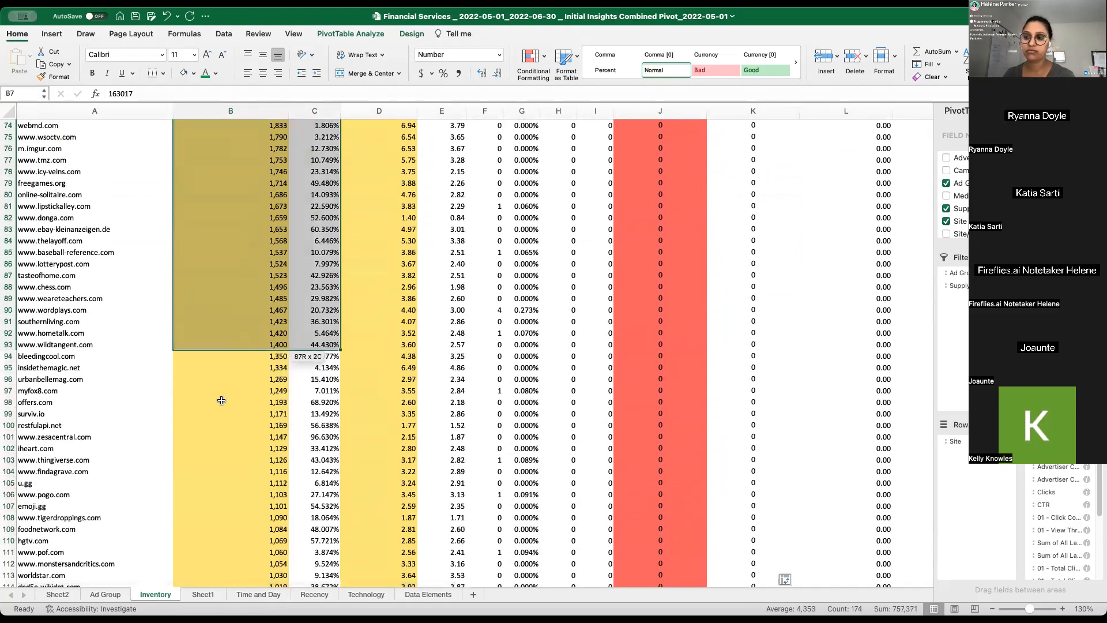
{"action": "left_click", "coordinate": [221, 400]}
{"action": "left_click", "coordinate": [62, 334]}
{"action": "left_click_drag", "start_coordinate": [57, 298], "coordinate": [47, 529]}
{"action": "scroll", "coordinate": [46, 533], "scroll_direction": "down", "scroll_amount": 3}
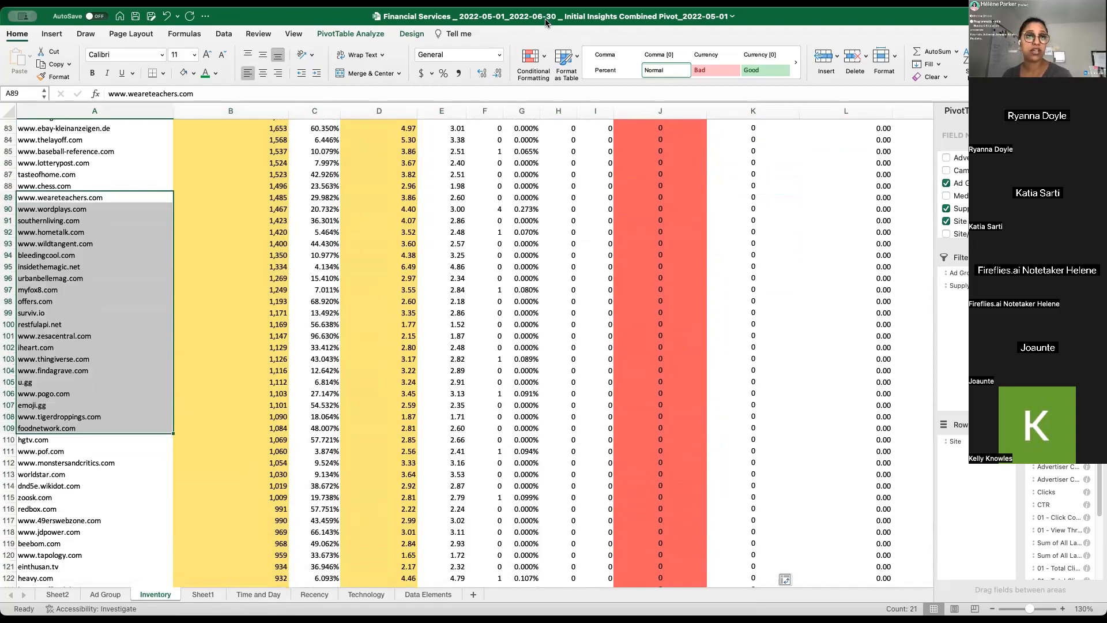
{"action": "scroll", "coordinate": [246, 276], "scroll_direction": "down", "scroll_amount": 10}
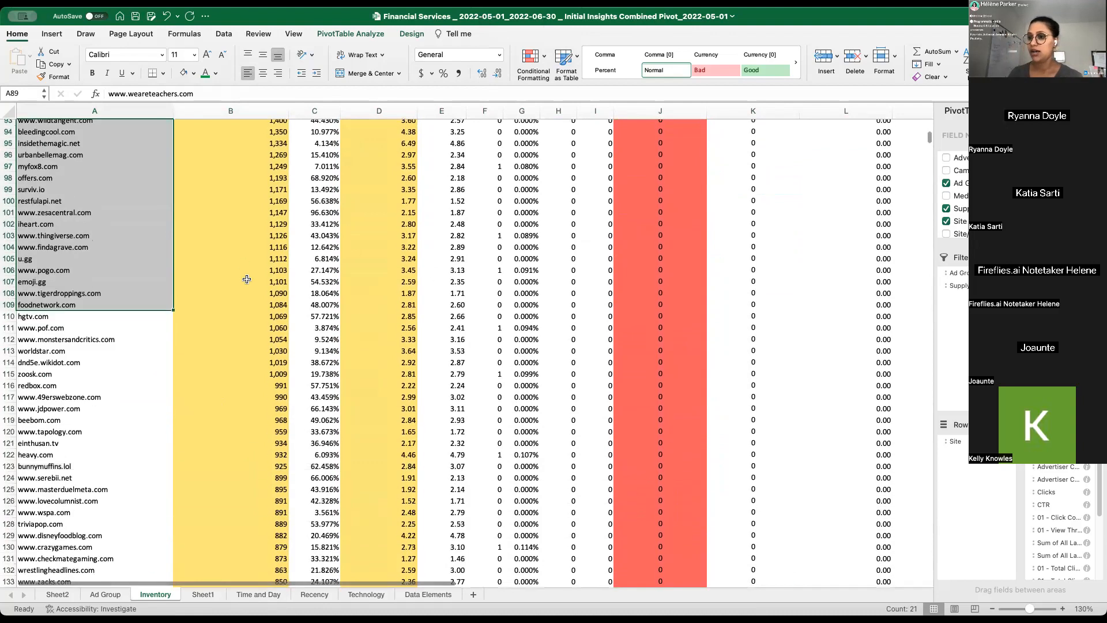
{"action": "scroll", "coordinate": [66, 295], "scroll_direction": "up", "scroll_amount": 14}
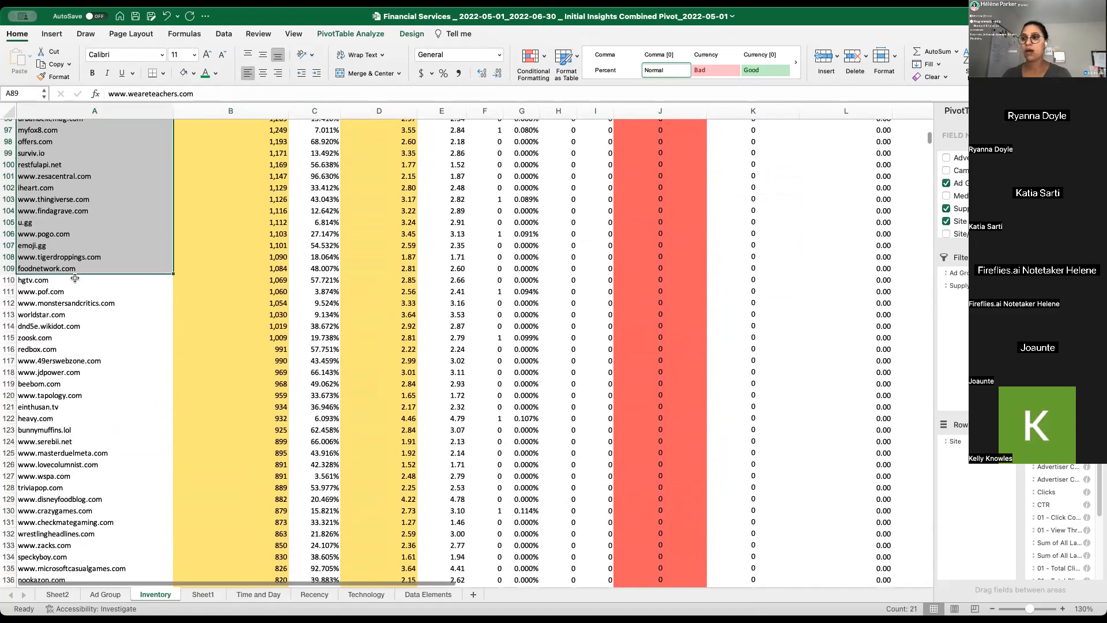
{"action": "scroll", "coordinate": [75, 278], "scroll_direction": "up", "scroll_amount": 20}
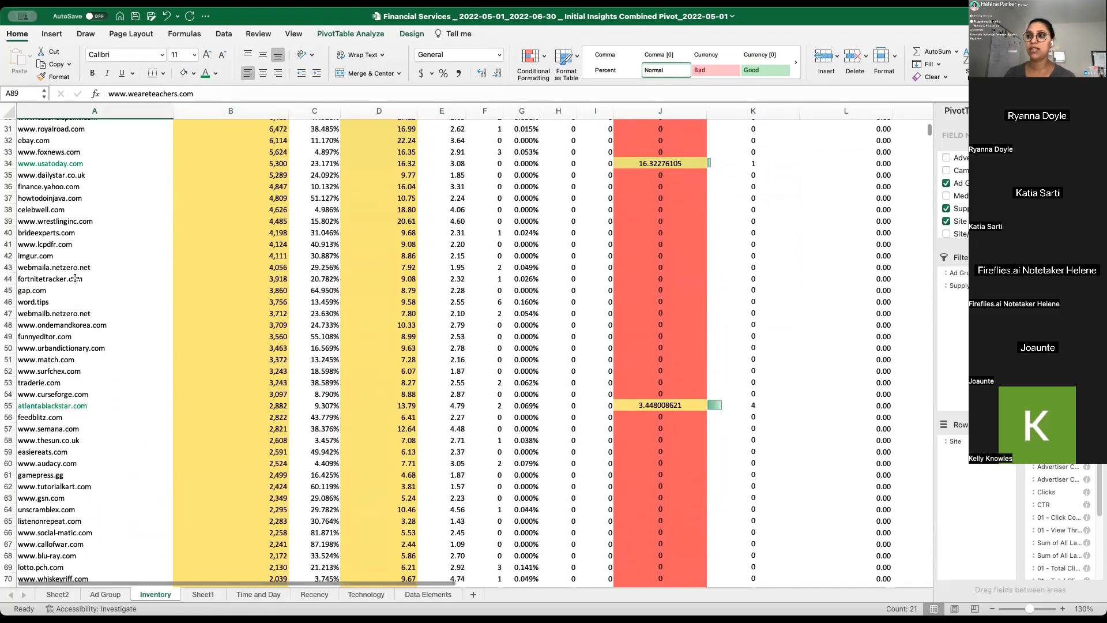
- Select the Impressions values of all sites in column B, excluding the Grand Total
{"action": "left_click", "coordinate": [233, 245]}
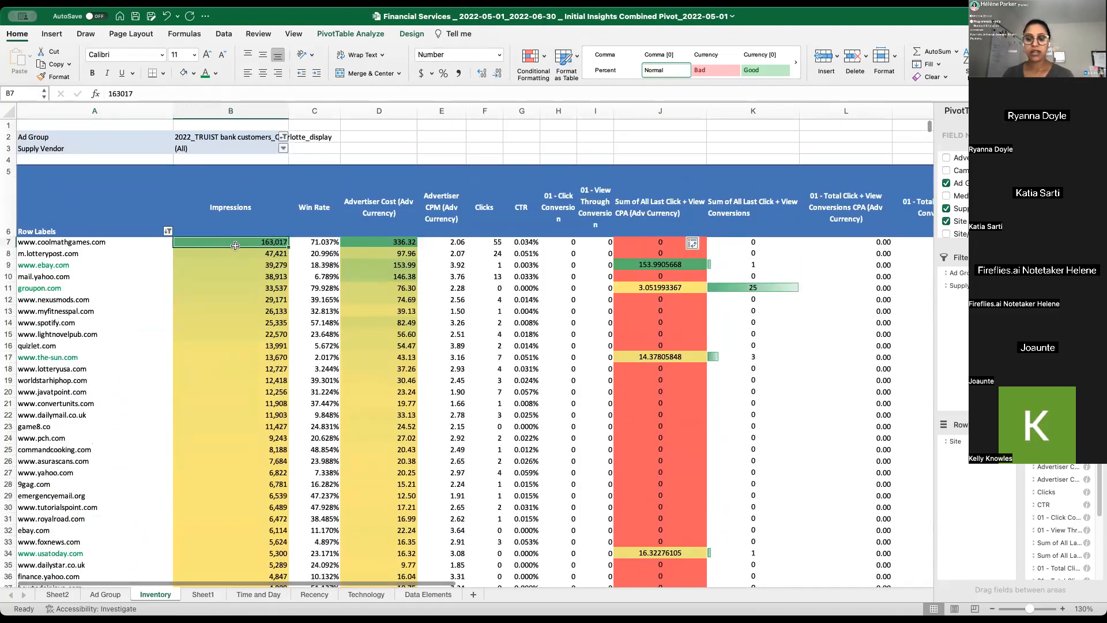
{"action": "key", "text": "ctrl+shift+Down"}
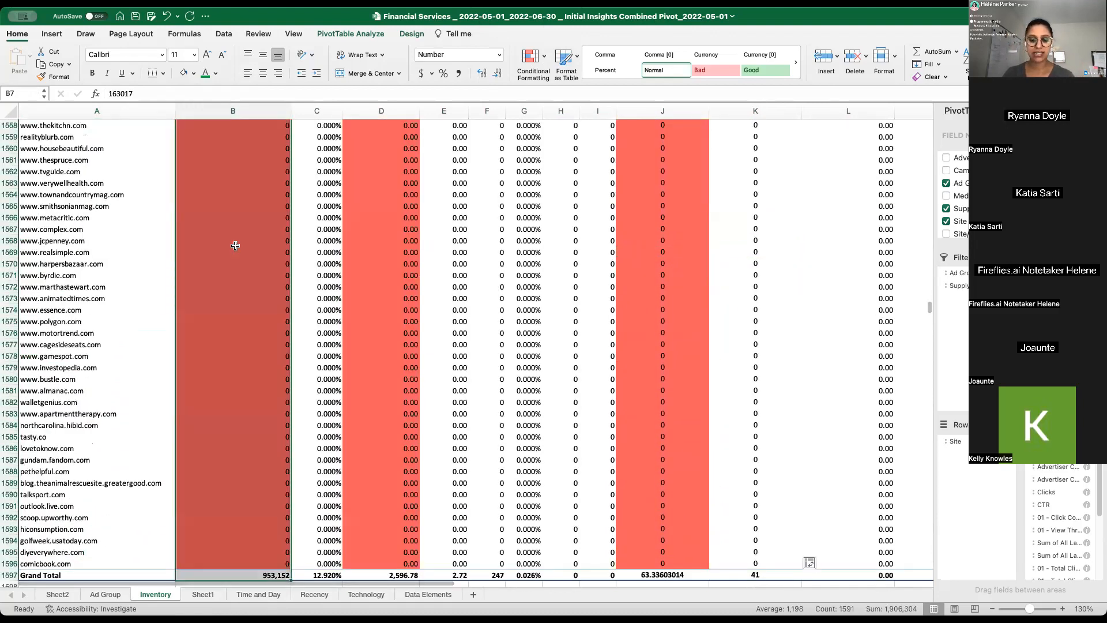
{"action": "key", "text": "shift+Up"}
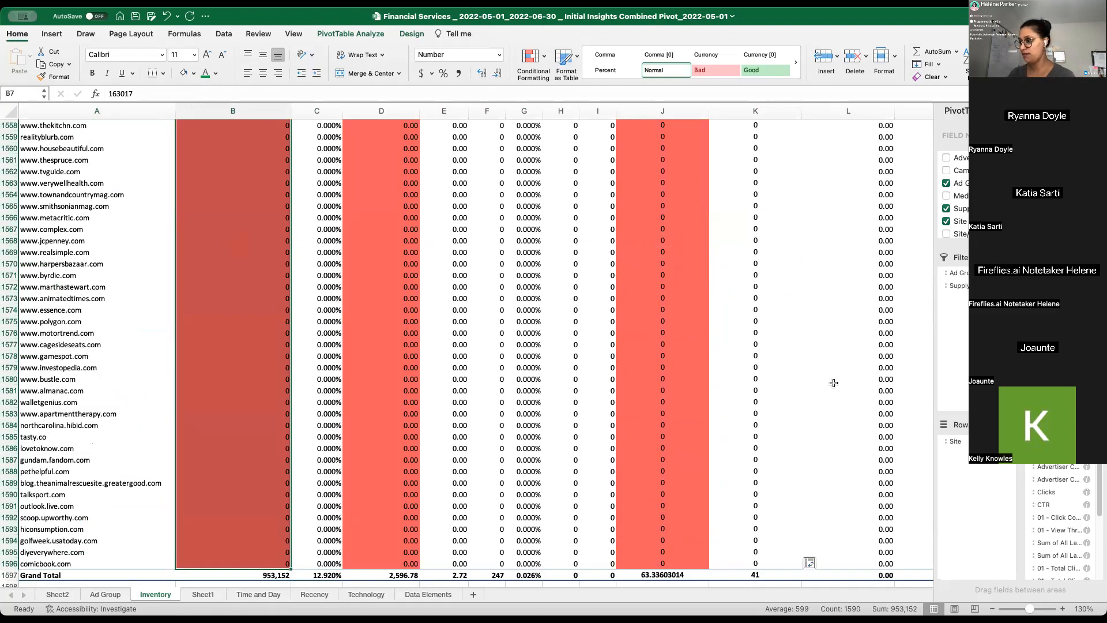
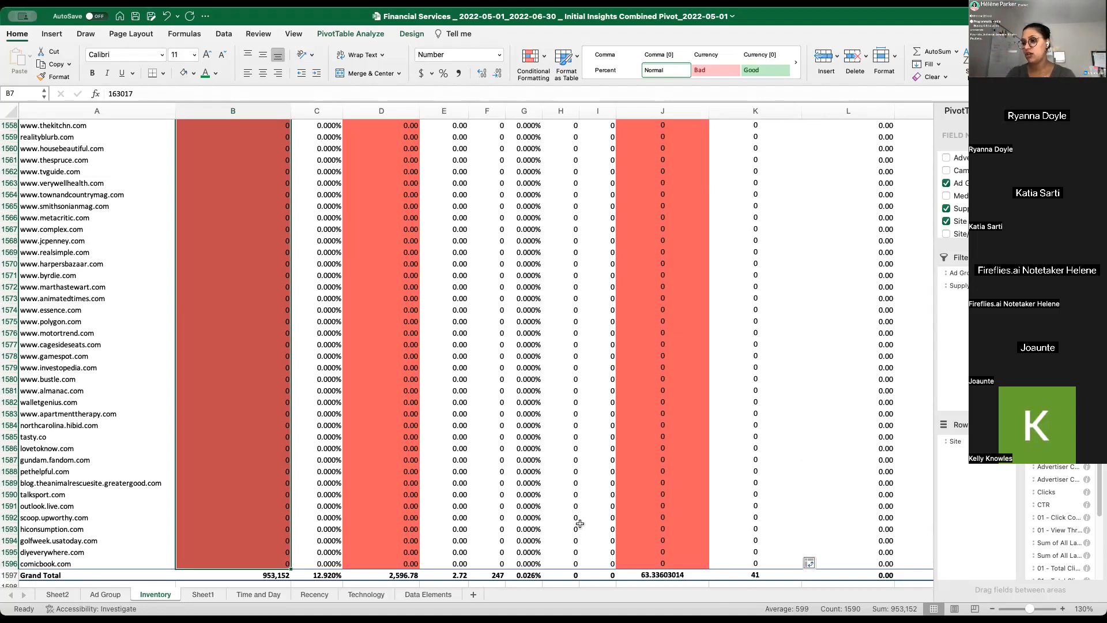
- Scan the impressions ranking from the top sites down to where delivery falls below 1,000 impressions
{"action": "scroll", "coordinate": [267, 507], "scroll_direction": "up", "scroll_amount": 10}
{"action": "scroll", "coordinate": [267, 508], "scroll_direction": "up", "scroll_amount": 10}
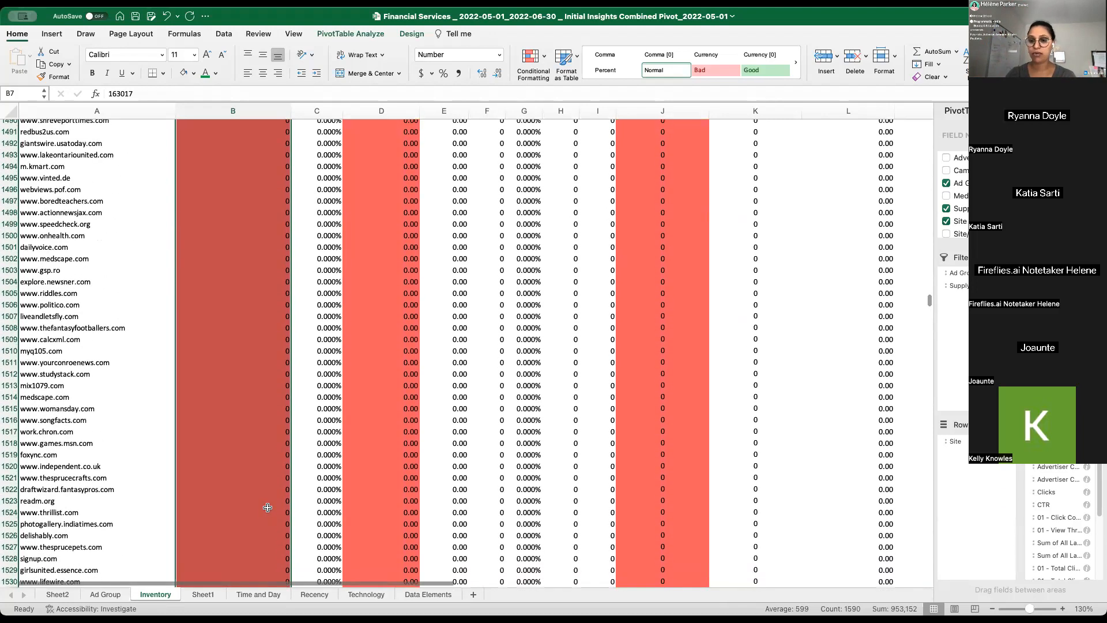
{"action": "key", "text": "ctrl+Up"}
{"action": "key", "text": "Down"}
{"action": "key", "text": "Down"}
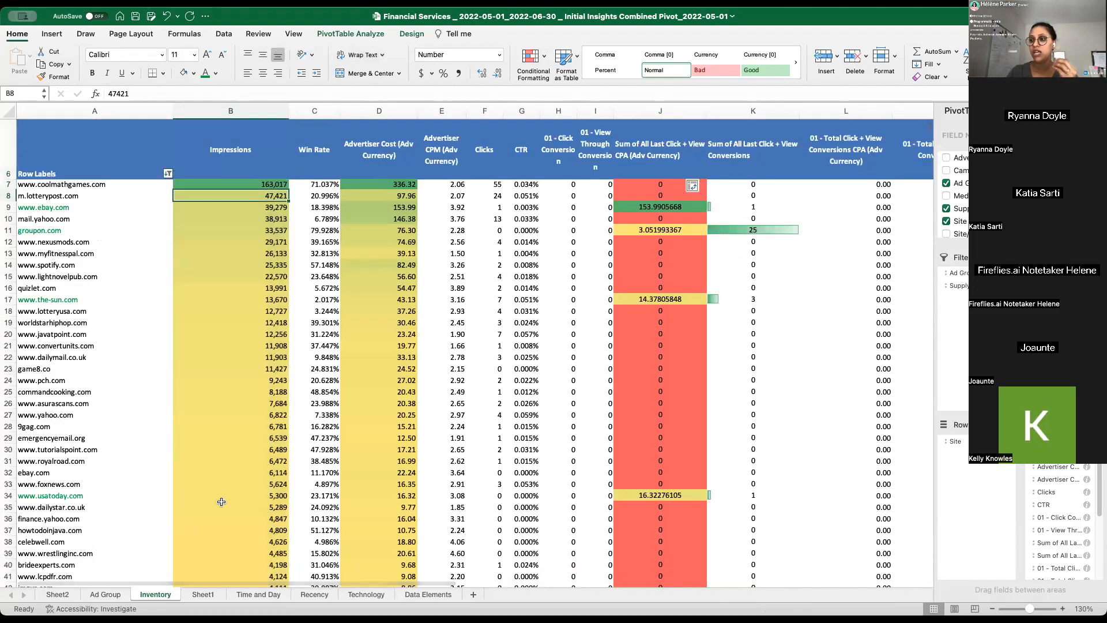
{"action": "scroll", "coordinate": [245, 449], "scroll_direction": "down", "scroll_amount": 3}
{"action": "scroll", "coordinate": [246, 448], "scroll_direction": "down", "scroll_amount": 7}
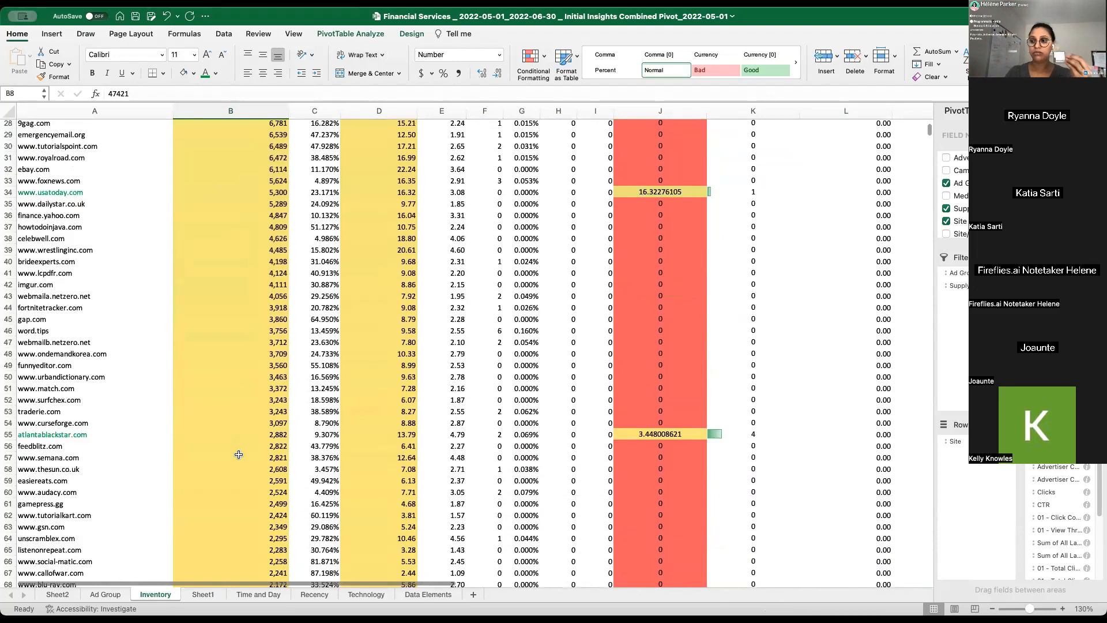
{"action": "scroll", "coordinate": [237, 442], "scroll_direction": "down", "scroll_amount": 9}
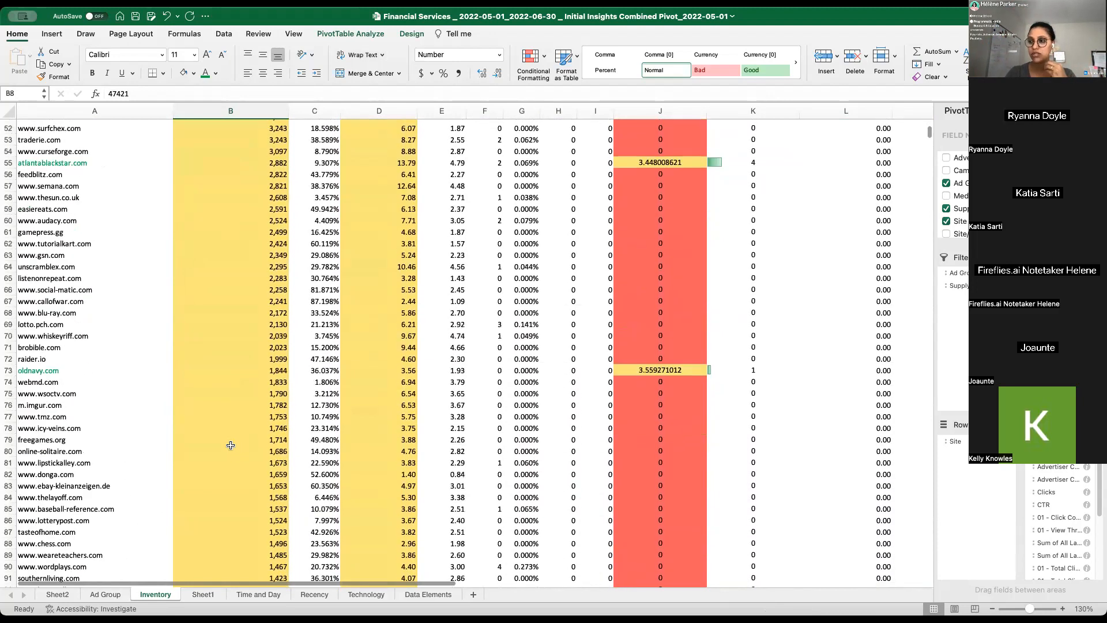
{"action": "scroll", "coordinate": [228, 444], "scroll_direction": "down", "scroll_amount": 9}
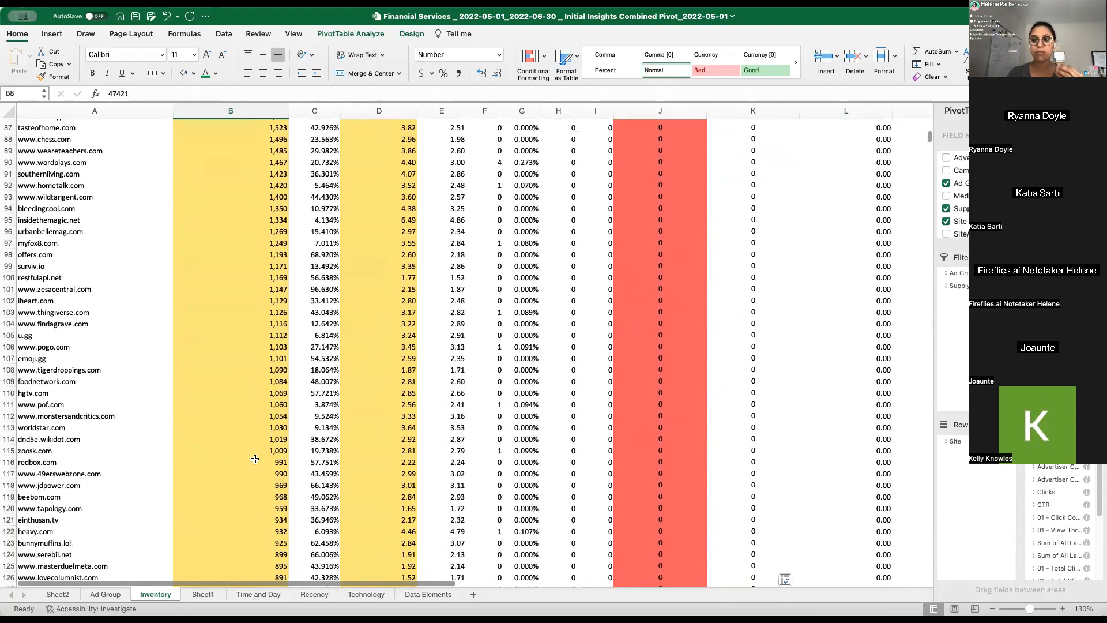
- Hide the rows of all sites below 1,000 impressions, from redbox.com to the last site above the Grand Total
{"action": "left_click", "coordinate": [57, 462]}
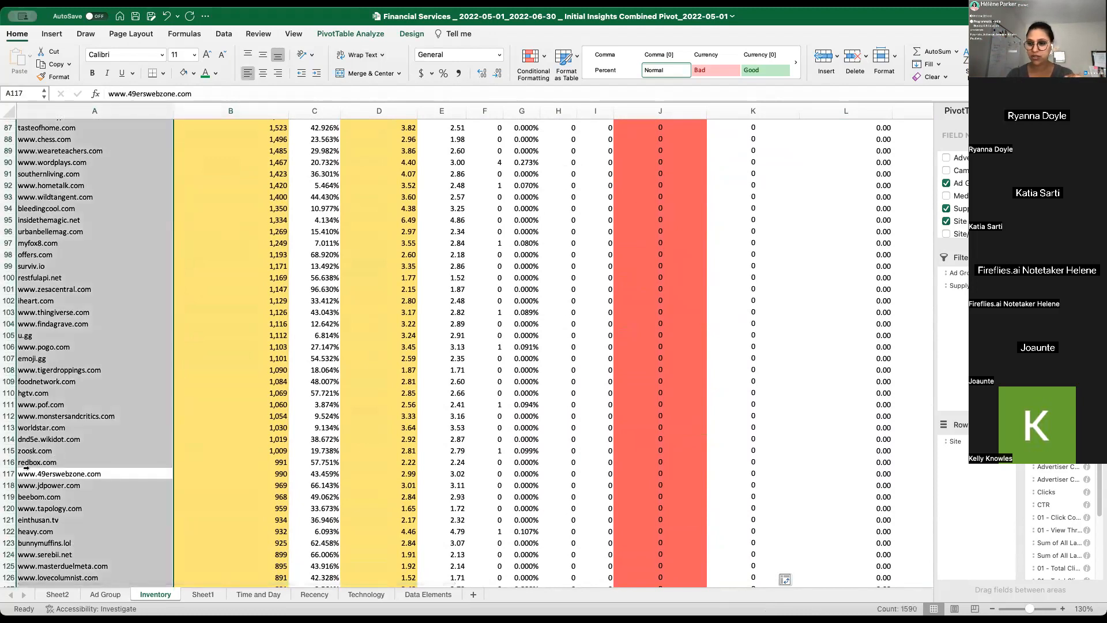
{"action": "left_click", "coordinate": [8, 473]}
{"action": "left_click", "coordinate": [9, 462]}
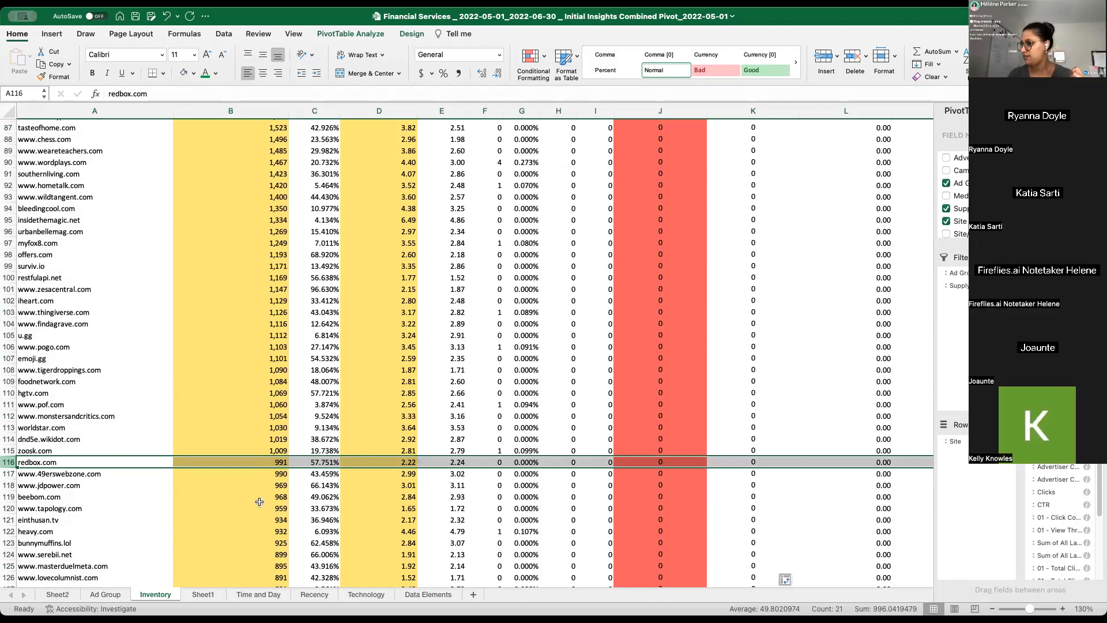
{"action": "left_click", "coordinate": [256, 448]}
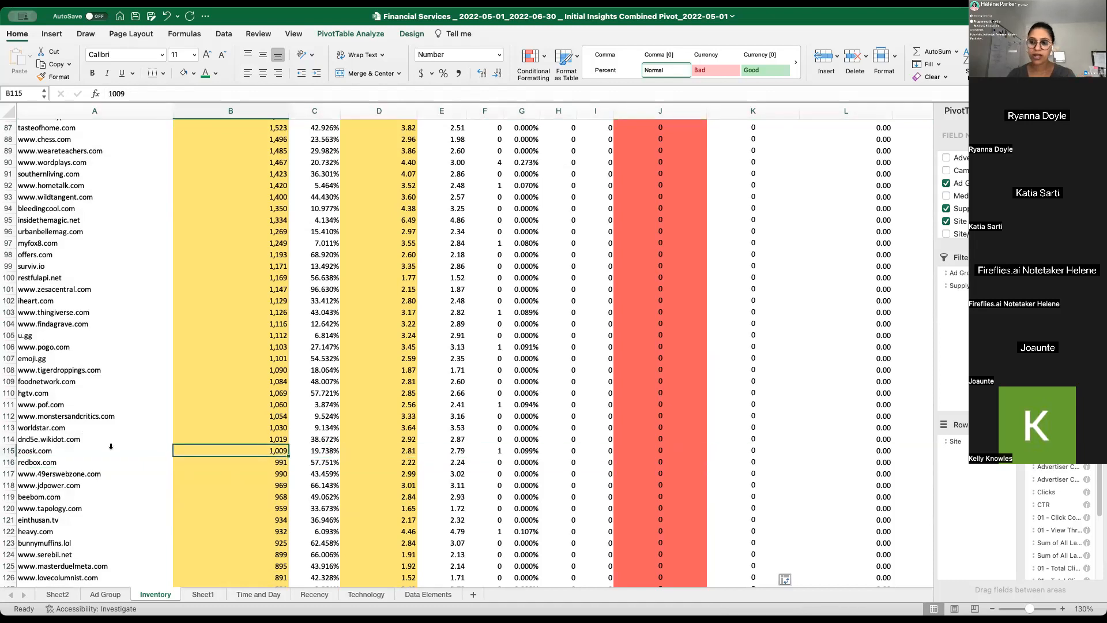
{"action": "left_click", "coordinate": [9, 451]}
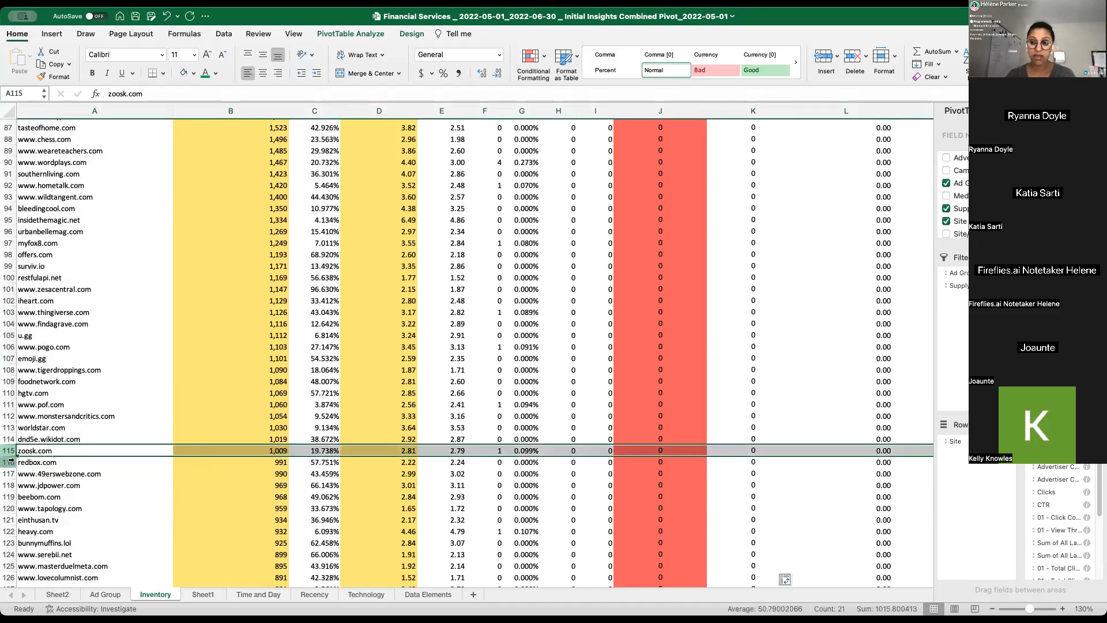
{"action": "left_click", "coordinate": [8, 462]}
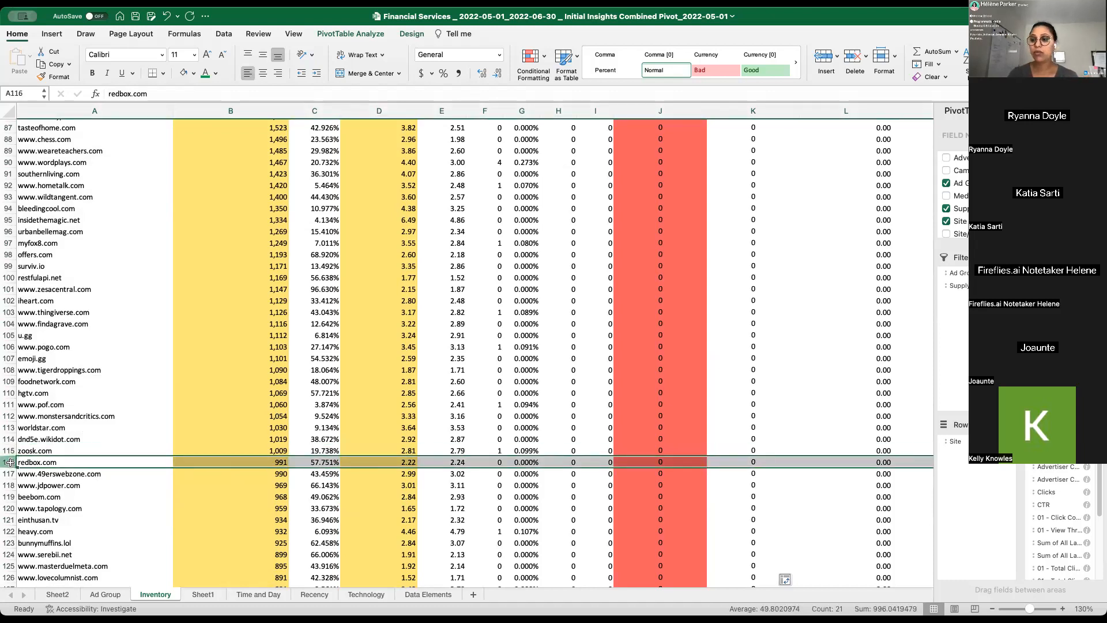
{"action": "key", "text": "super+shift+Down"}
{"action": "key", "text": "shift+Up"}
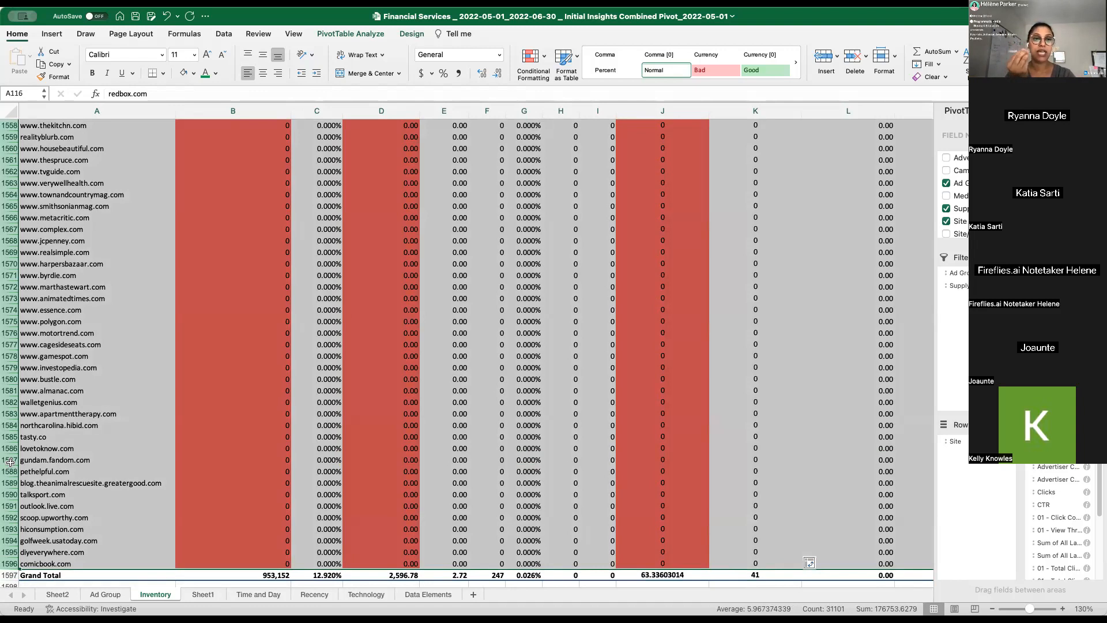
{"action": "scroll", "coordinate": [324, 517], "scroll_direction": "up", "scroll_amount": 4}
{"action": "scroll", "coordinate": [324, 518], "scroll_direction": "up", "scroll_amount": 20}
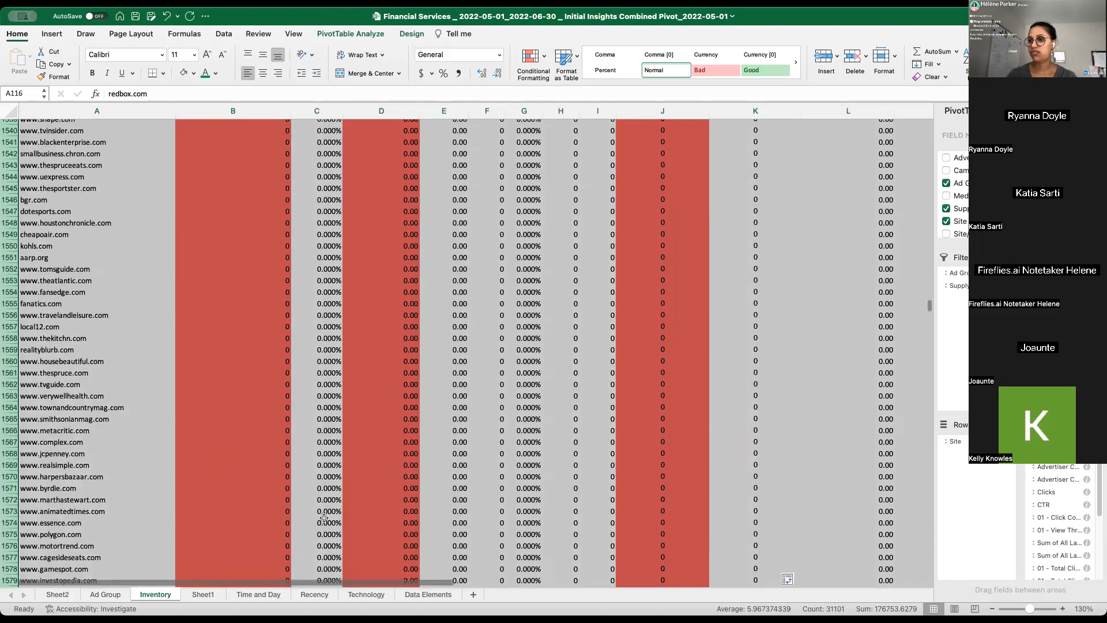
{"action": "scroll", "coordinate": [217, 328], "scroll_direction": "up", "scroll_amount": 18}
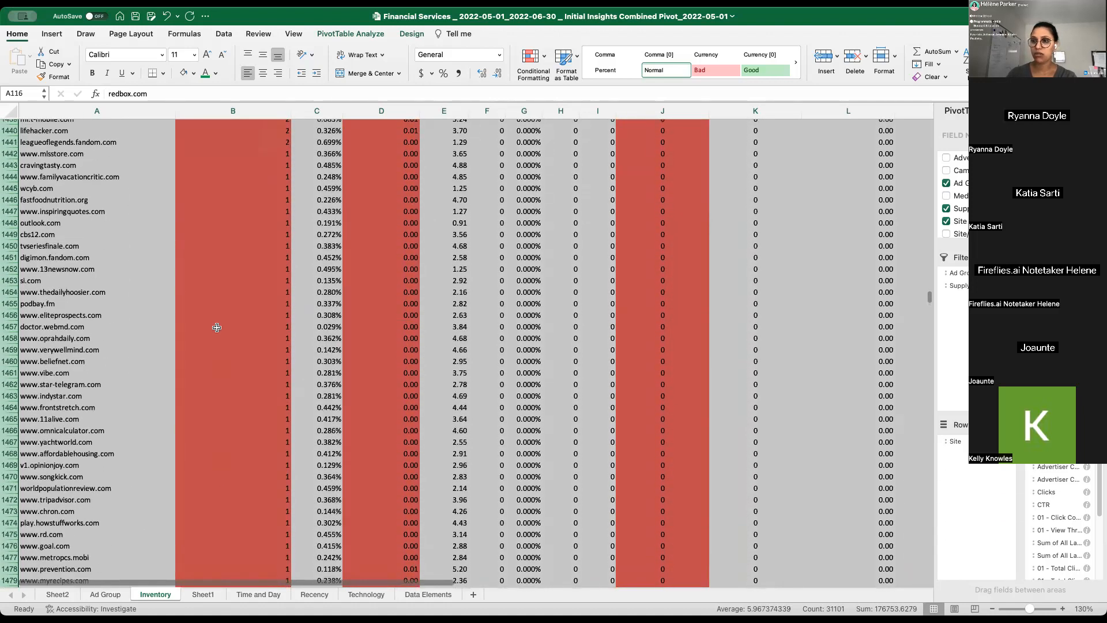
{"action": "scroll", "coordinate": [225, 326], "scroll_direction": "up", "scroll_amount": 20}
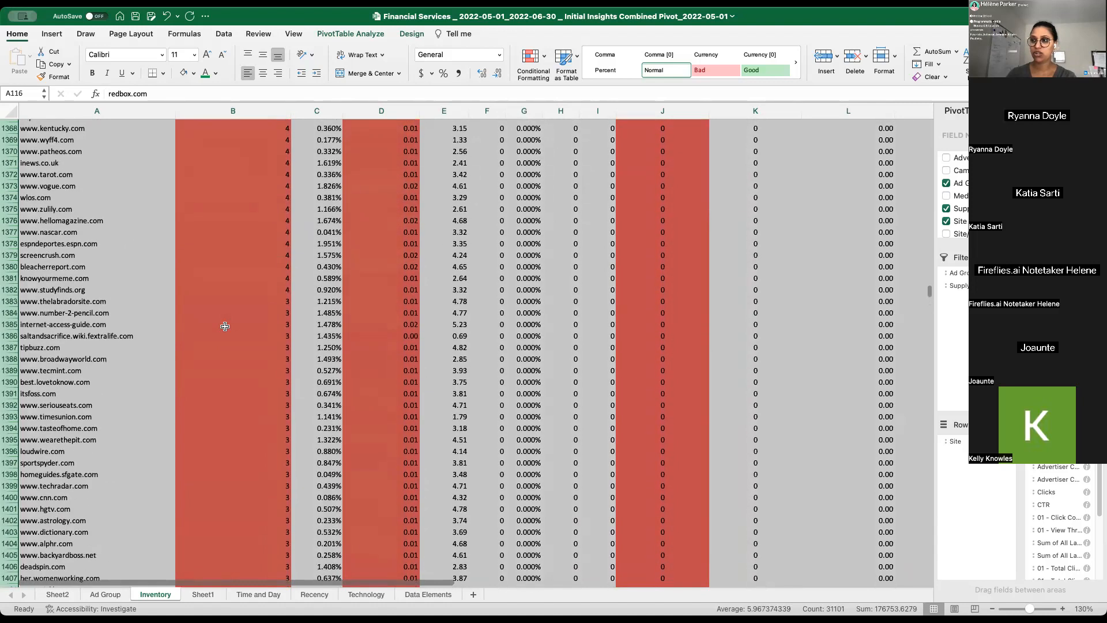
{"action": "scroll", "coordinate": [228, 320], "scroll_direction": "up", "scroll_amount": 5}
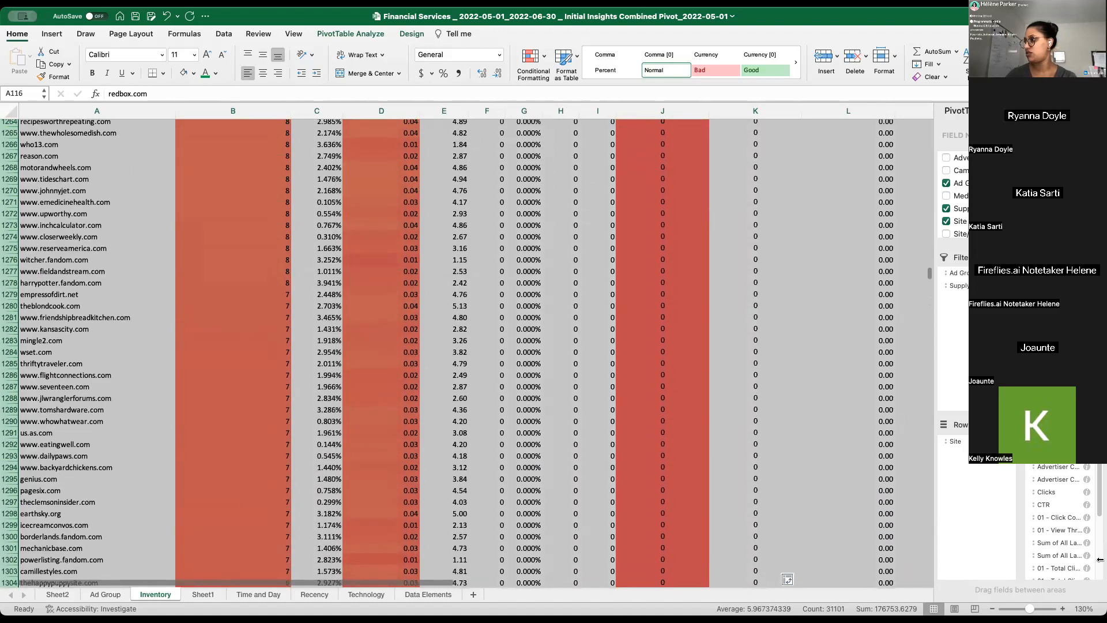
{"action": "left_click_drag", "start_coordinate": [930, 276], "coordinate": [930, 220]}
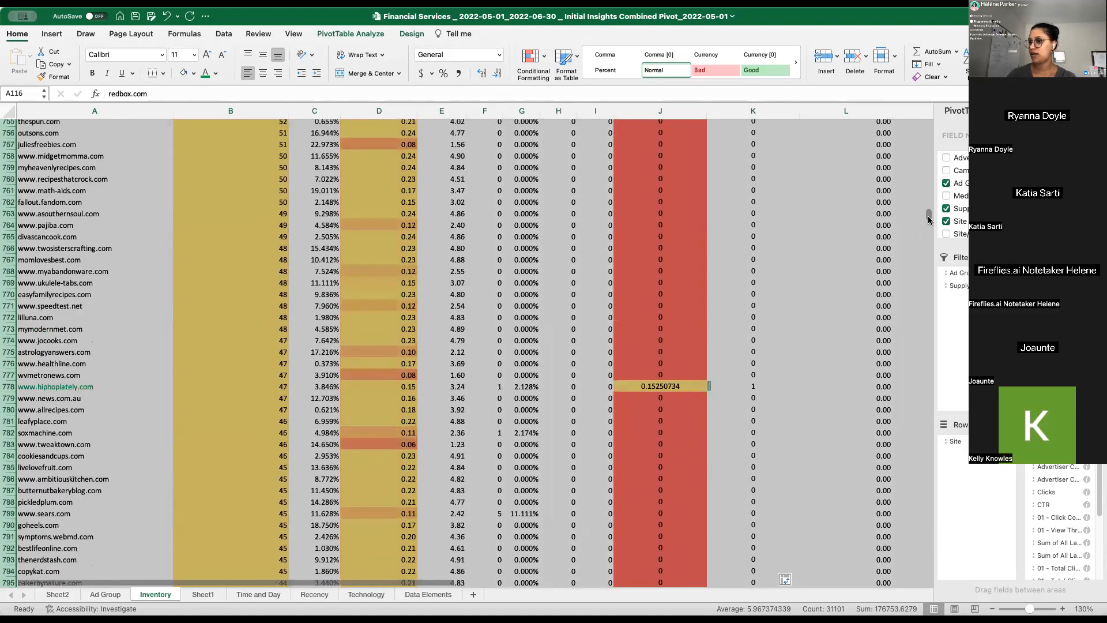
{"action": "left_click_drag", "start_coordinate": [929, 219], "coordinate": [936, 140]}
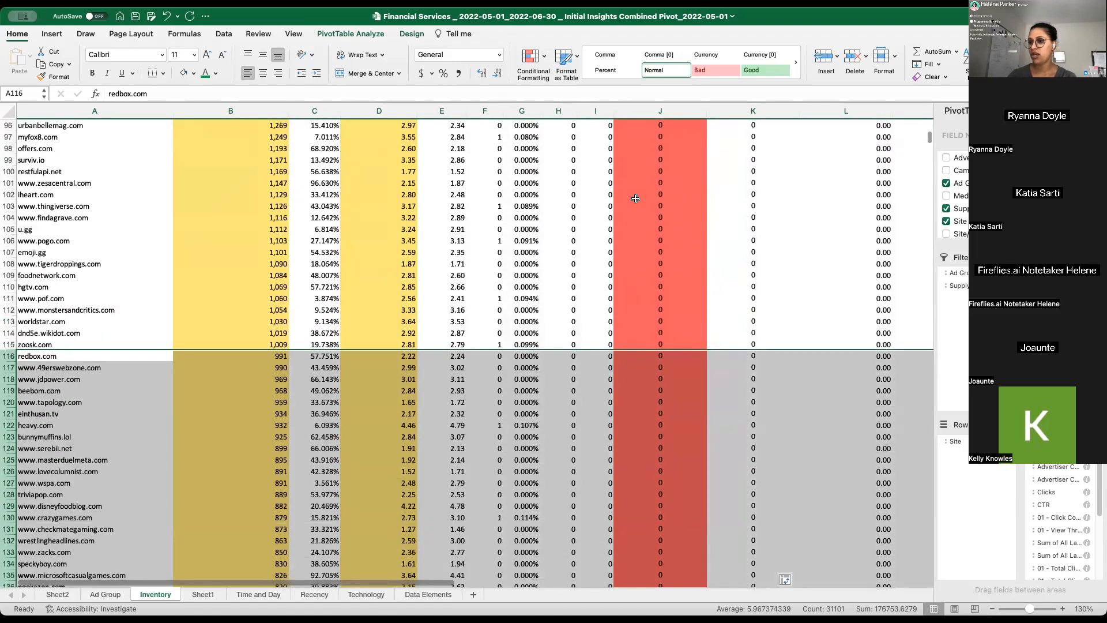
{"action": "right_click", "coordinate": [324, 430]}
{"action": "left_click", "coordinate": [367, 495]}
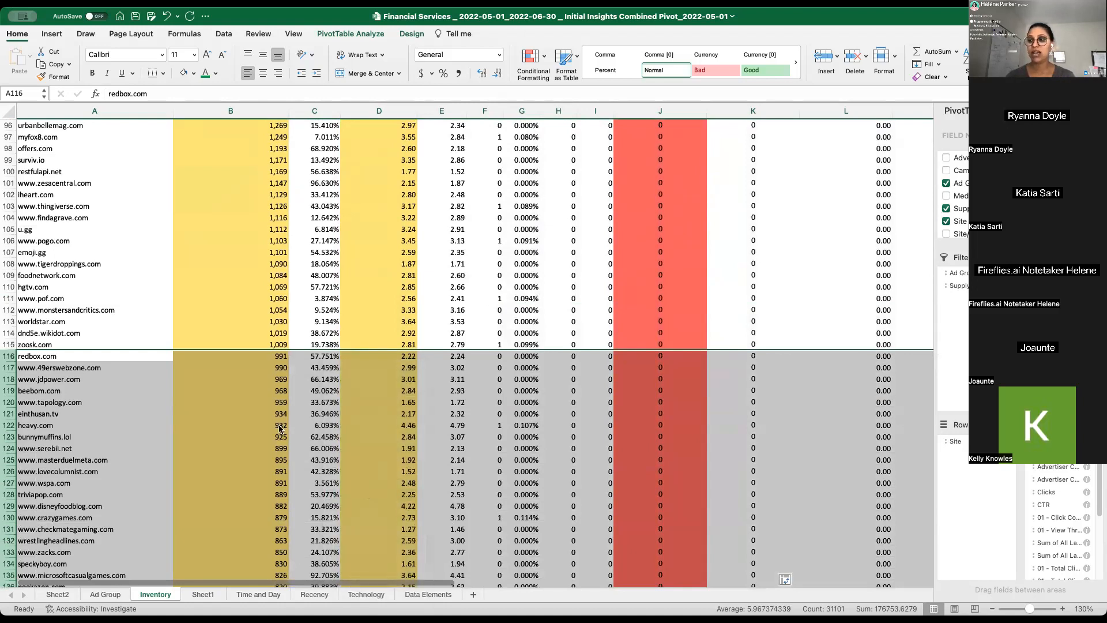
{"action": "scroll", "coordinate": [256, 351], "scroll_direction": "up", "scroll_amount": 5}
{"action": "scroll", "coordinate": [256, 350], "scroll_direction": "up", "scroll_amount": 20}
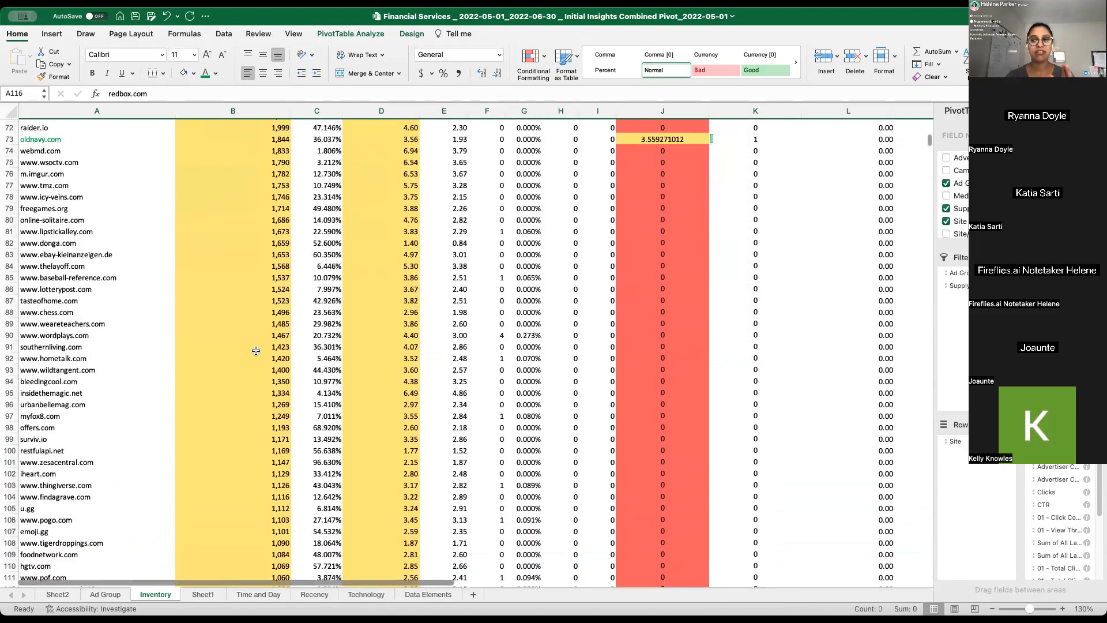
{"action": "scroll", "coordinate": [130, 329], "scroll_direction": "up", "scroll_amount": 1}
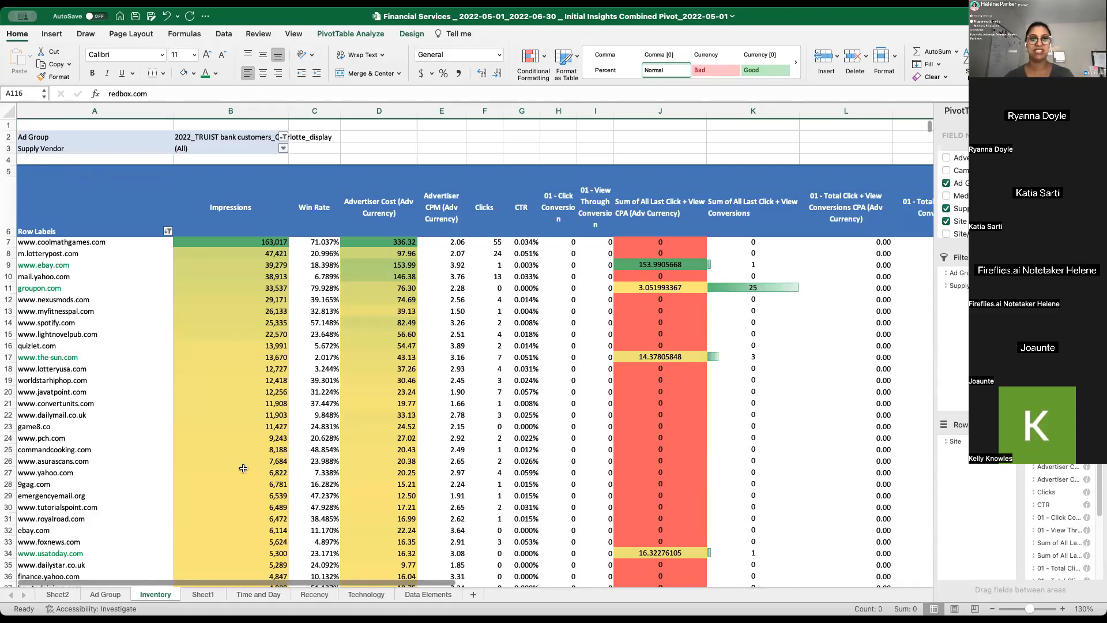
{"action": "scroll", "coordinate": [265, 399], "scroll_direction": "down", "scroll_amount": 5}
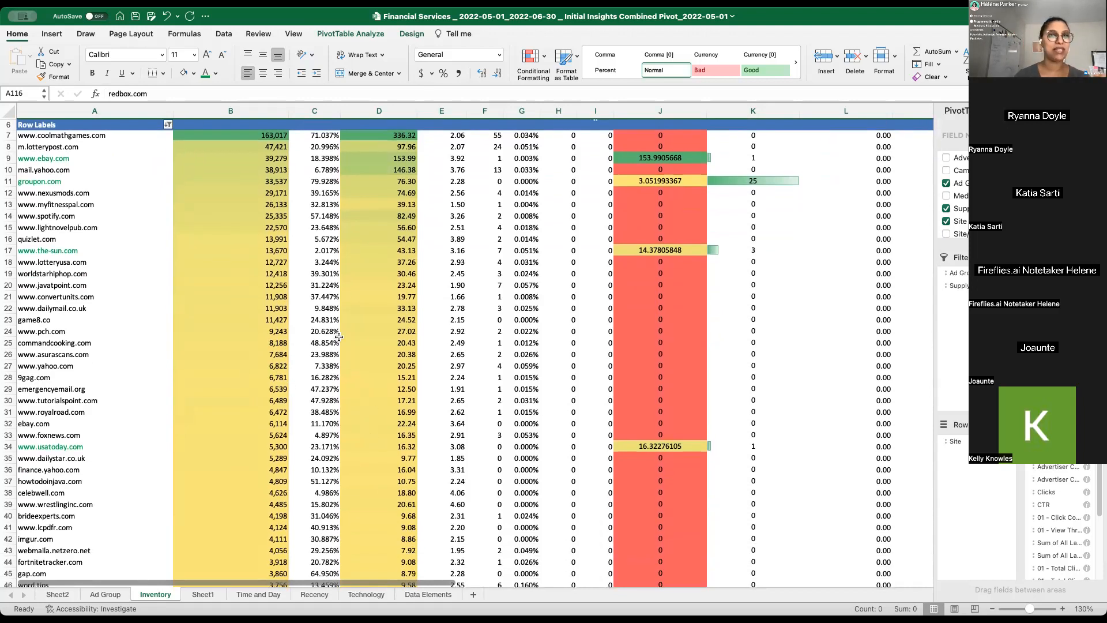
{"action": "scroll", "coordinate": [374, 279], "scroll_direction": "down", "scroll_amount": 4}
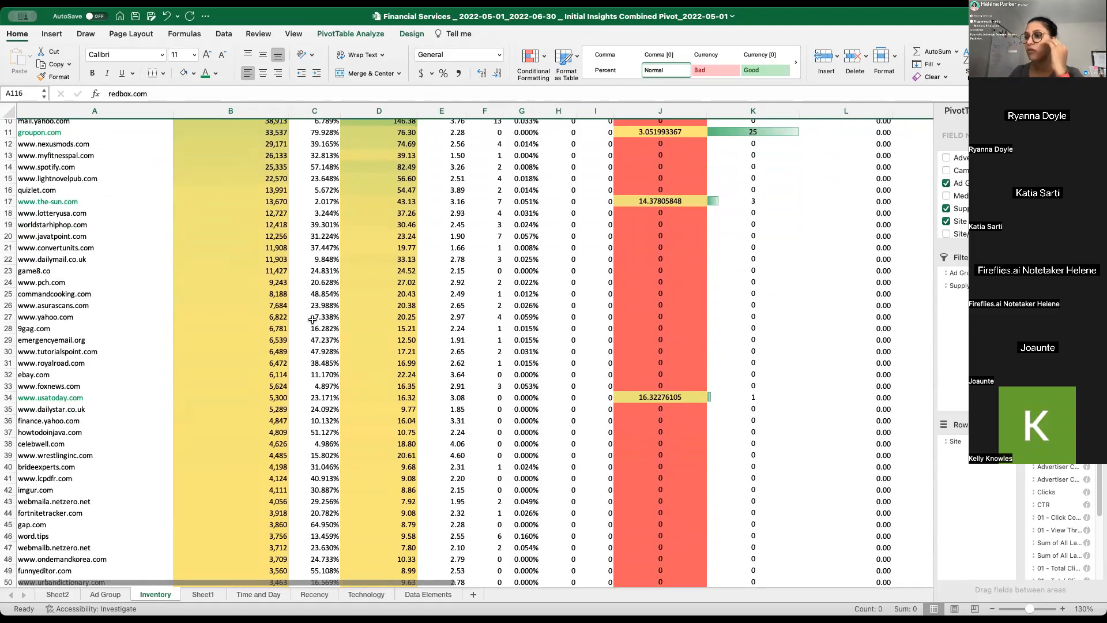
{"action": "scroll", "coordinate": [312, 319], "scroll_direction": "down", "scroll_amount": 10}
{"action": "scroll", "coordinate": [298, 536], "scroll_direction": "down", "scroll_amount": 15}
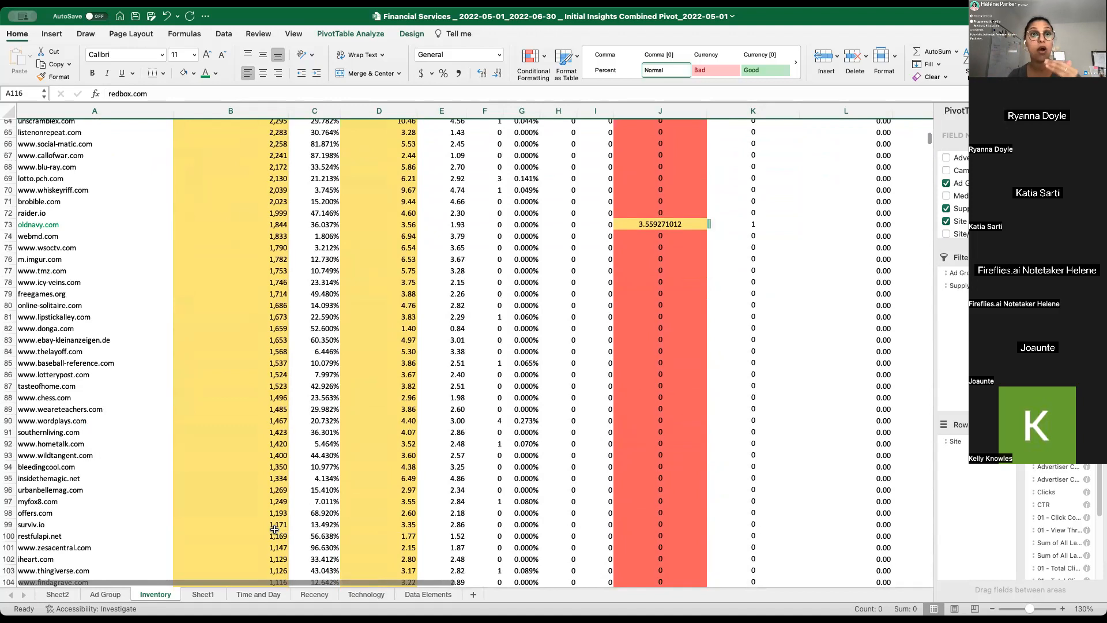
{"action": "scroll", "coordinate": [284, 534], "scroll_direction": "down", "scroll_amount": 6}
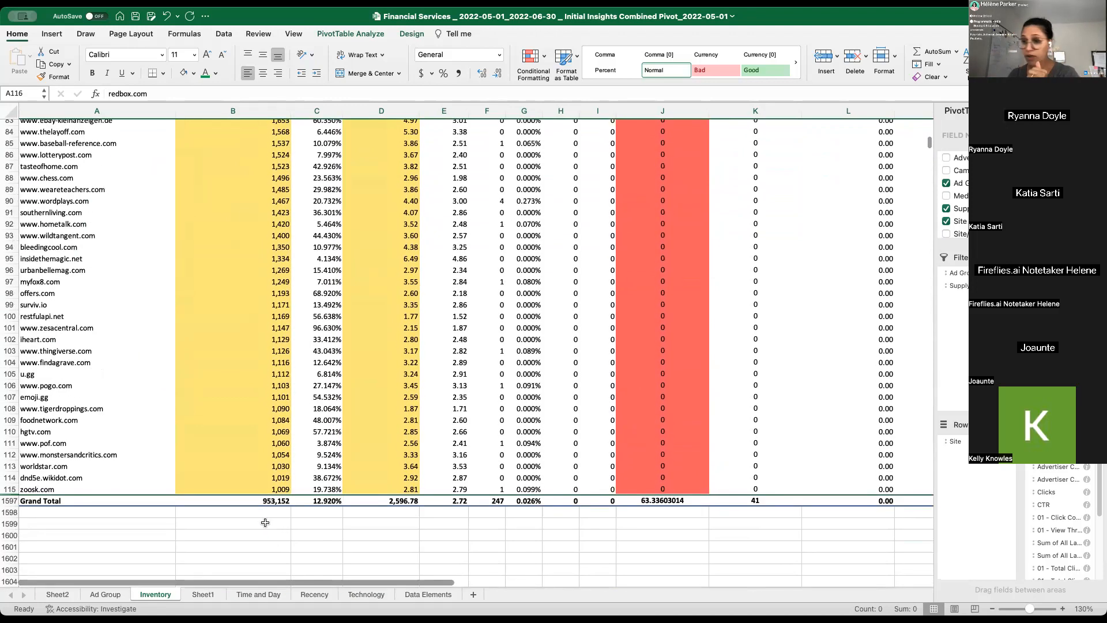
{"action": "left_click", "coordinate": [268, 490]}
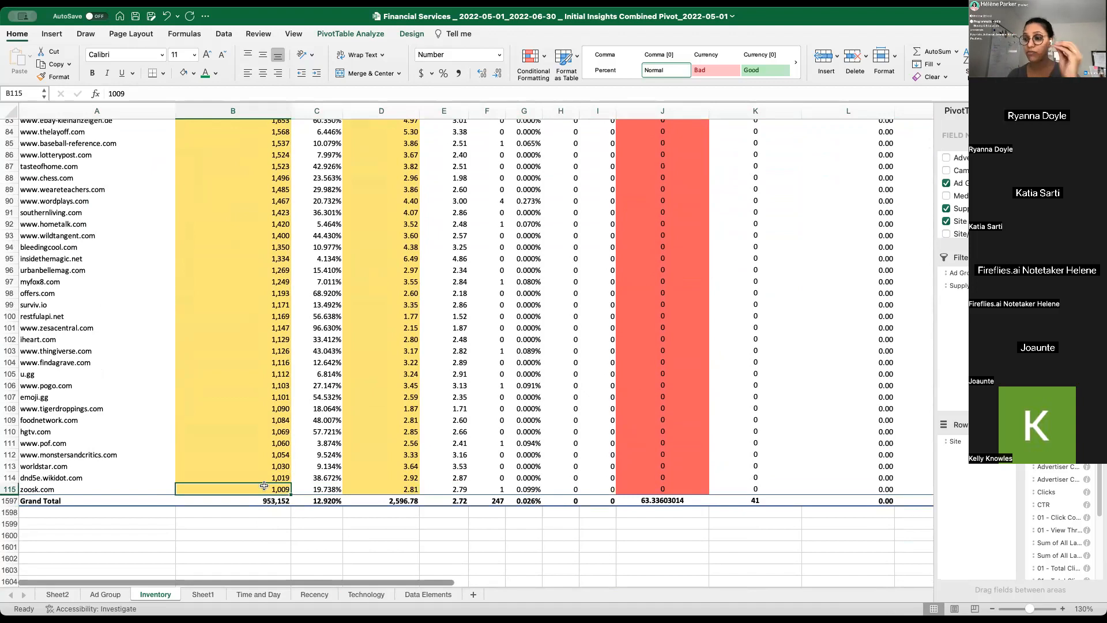
{"action": "left_click", "coordinate": [654, 489]}
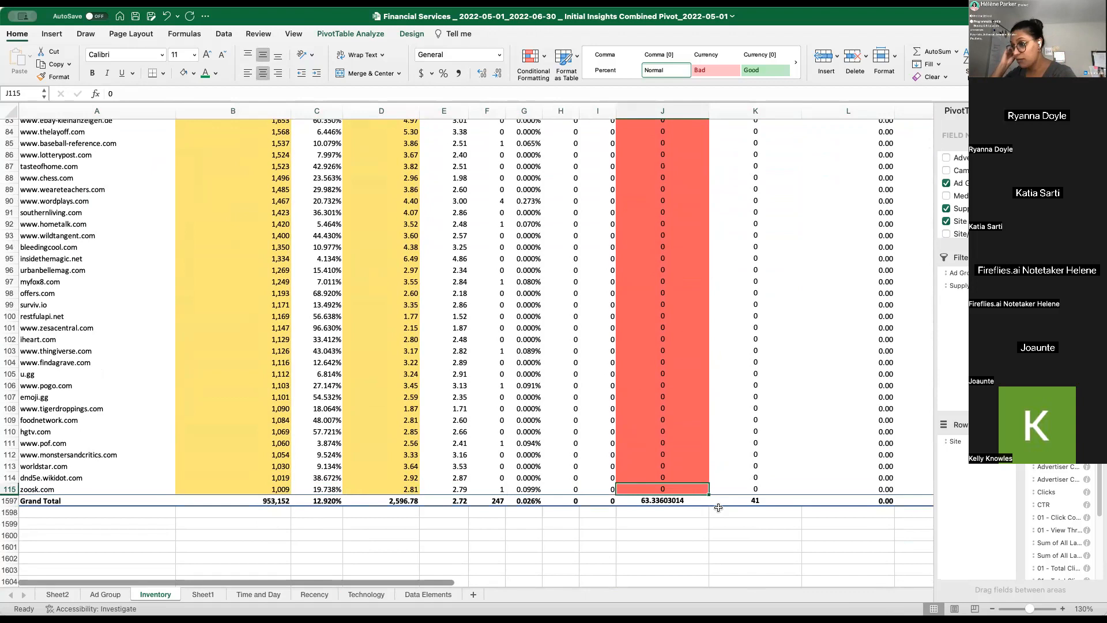
- Format the Advertiser Cost values in column D in dollar accounting format
{"action": "left_click_drag", "start_coordinate": [406, 489], "coordinate": [409, 258]}
{"action": "left_click", "coordinate": [381, 110]}
{"action": "left_click", "coordinate": [421, 73]}
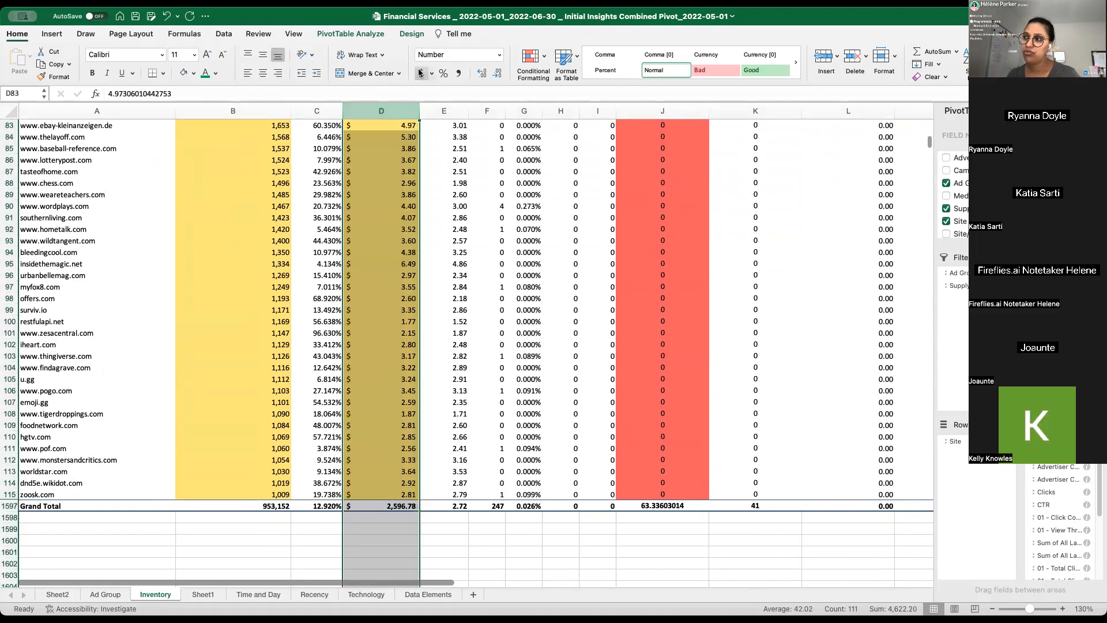
{"action": "scroll", "coordinate": [391, 247], "scroll_direction": "up", "scroll_amount": 12}
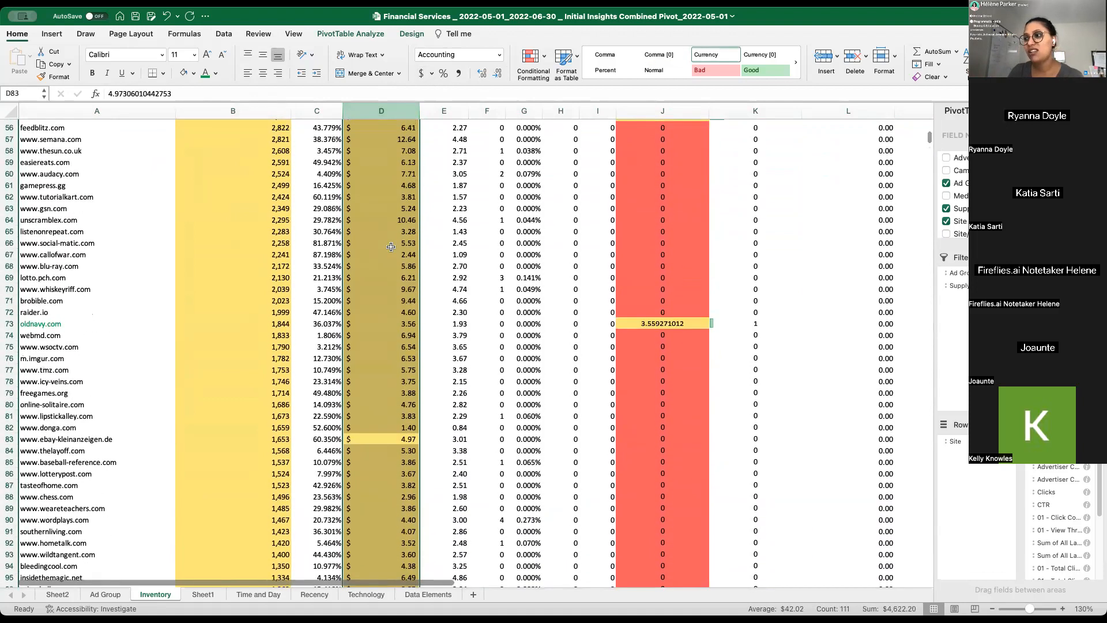
{"action": "scroll", "coordinate": [387, 231], "scroll_direction": "down", "scroll_amount": 5}
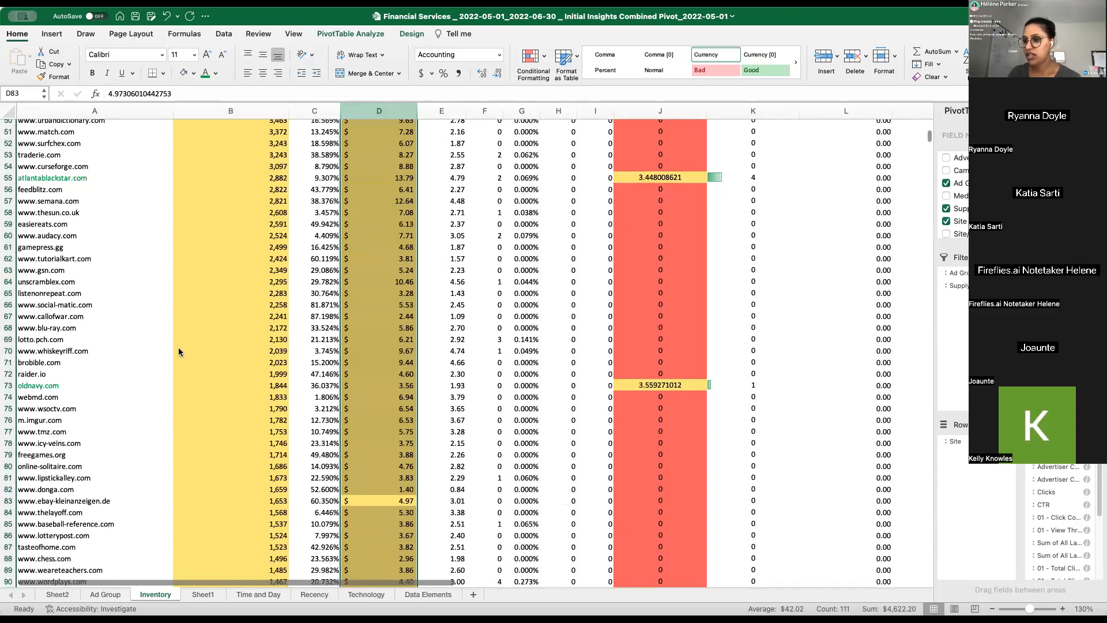
{"action": "left_click", "coordinate": [199, 324]}
{"action": "scroll", "coordinate": [198, 318], "scroll_direction": "down", "scroll_amount": 6}
{"action": "left_click", "coordinate": [407, 125]}
{"action": "key", "text": "ctrl+shift+Down"}
{"action": "key", "text": "shift+Up"}
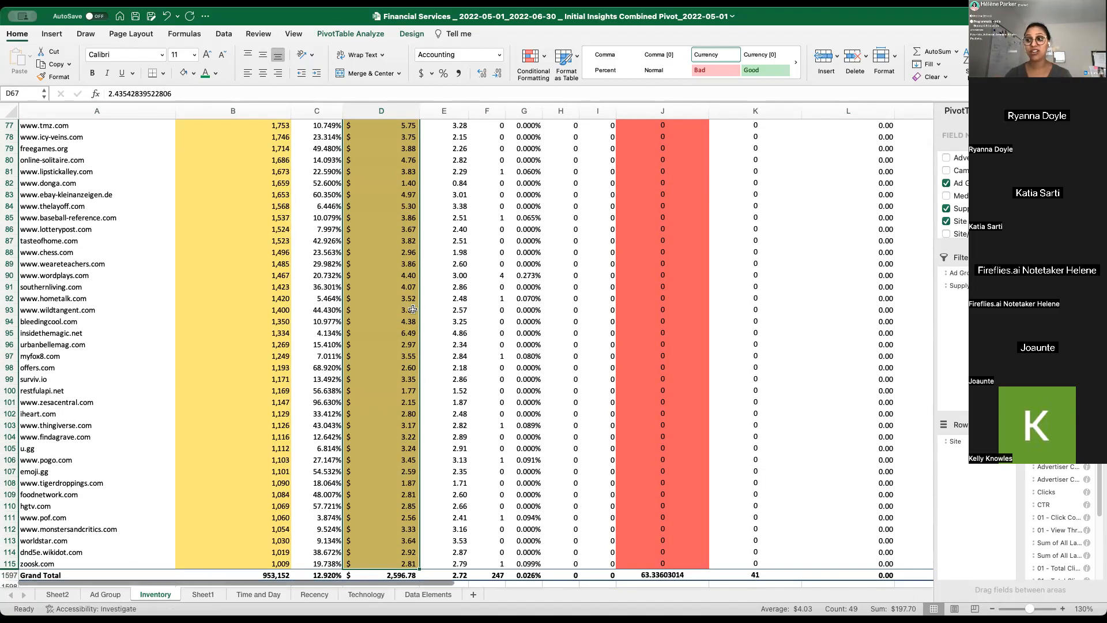
{"action": "left_click", "coordinate": [266, 276]}
{"action": "left_click", "coordinate": [399, 296]}
{"action": "left_click", "coordinate": [673, 299]}
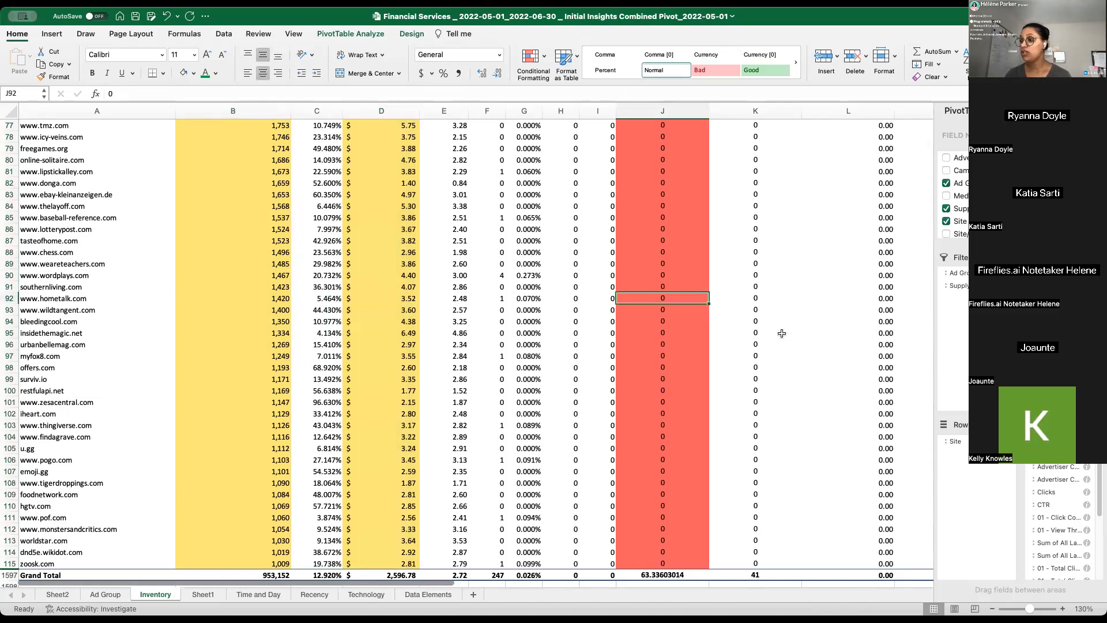
{"action": "scroll", "coordinate": [704, 424], "scroll_direction": "up", "scroll_amount": 14}
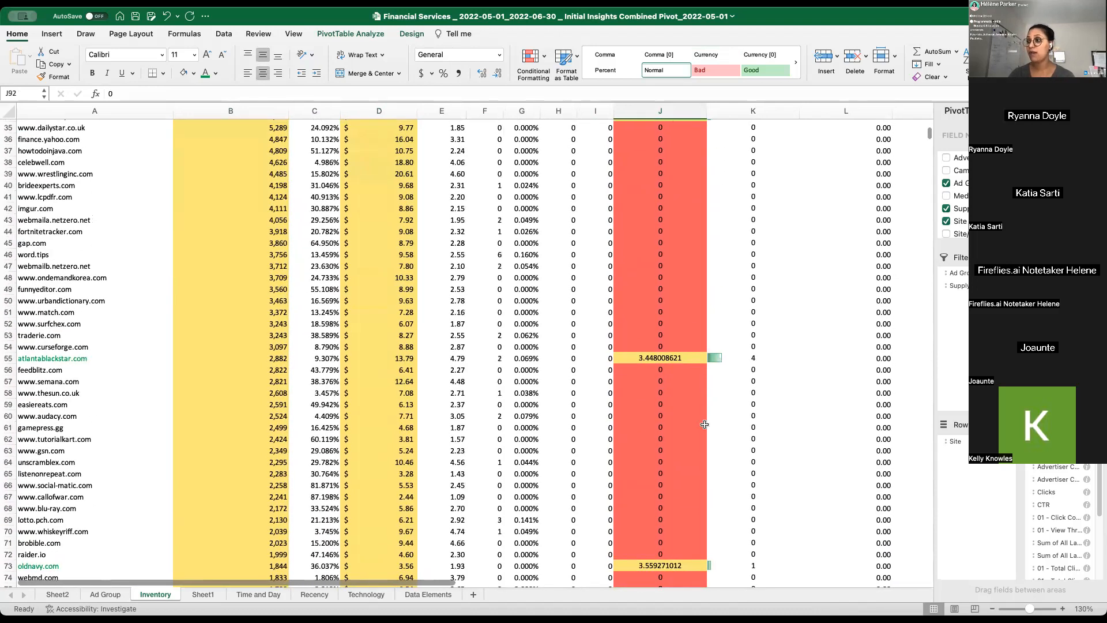
{"action": "scroll", "coordinate": [704, 424], "scroll_direction": "down", "scroll_amount": 17}
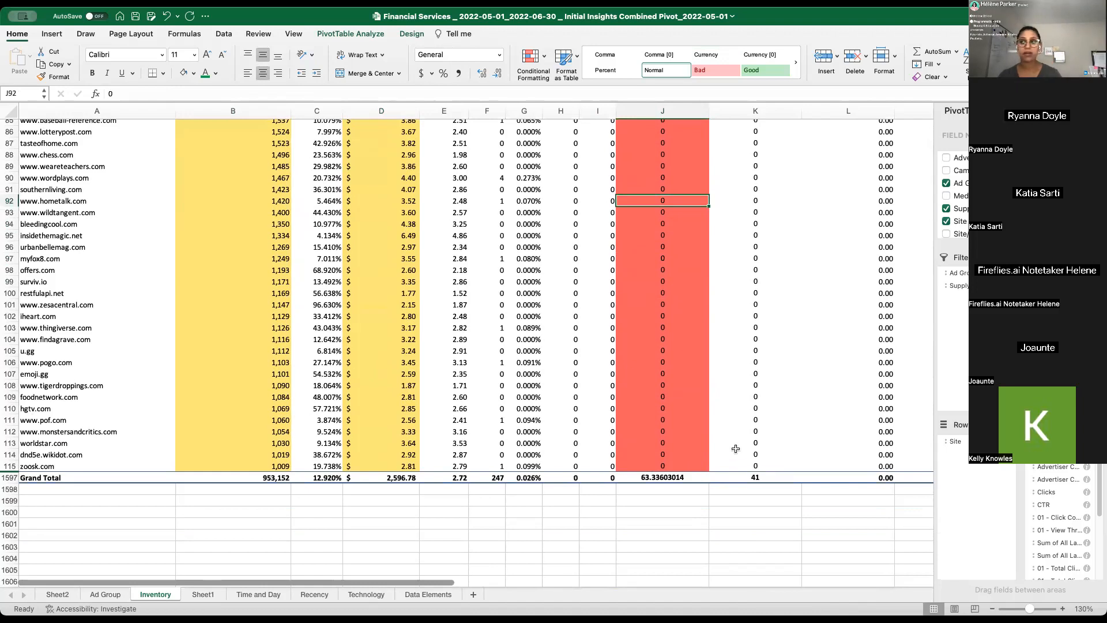
{"action": "scroll", "coordinate": [736, 438], "scroll_direction": "up", "scroll_amount": 4}
{"action": "scroll", "coordinate": [737, 430], "scroll_direction": "up", "scroll_amount": 2}
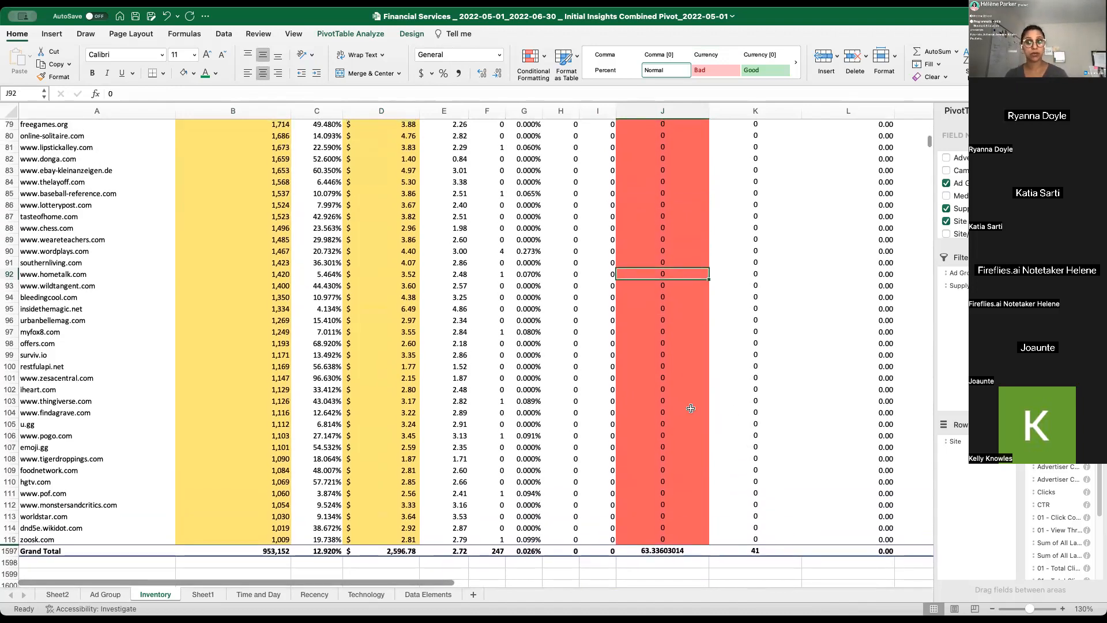
- Select the site names in column A from online-solitaire.com down to zoosk.com
{"action": "scroll", "coordinate": [519, 352], "scroll_direction": "up", "scroll_amount": 4}
{"action": "scroll", "coordinate": [92, 286], "scroll_direction": "down", "scroll_amount": 7}
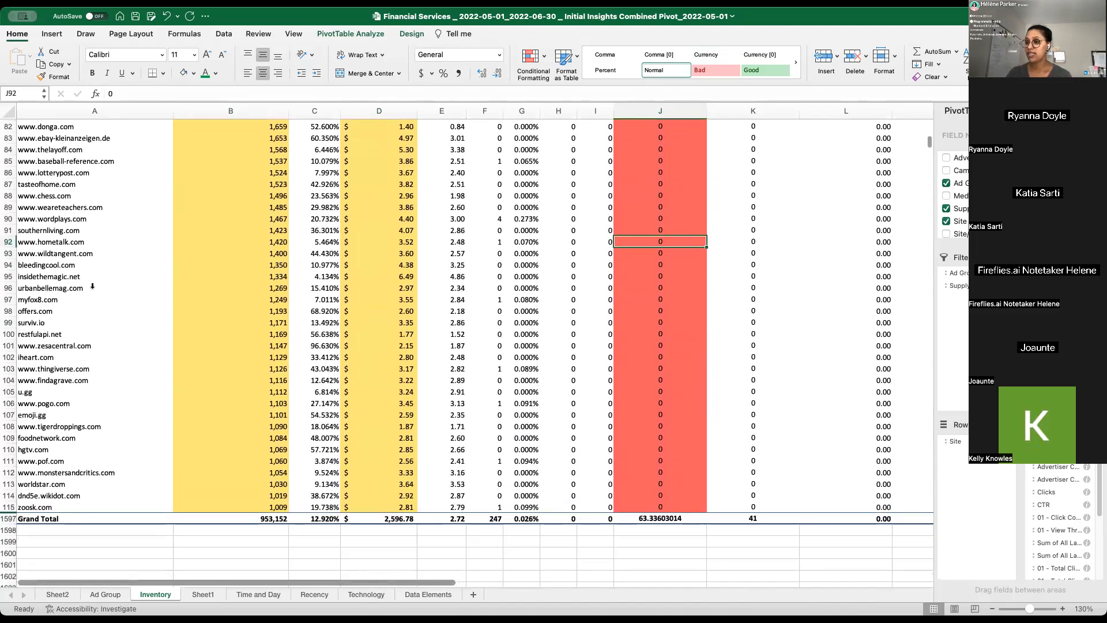
{"action": "scroll", "coordinate": [50, 220], "scroll_direction": "up", "scroll_amount": 11}
{"action": "left_click_drag", "start_coordinate": [49, 220], "coordinate": [146, 551]}
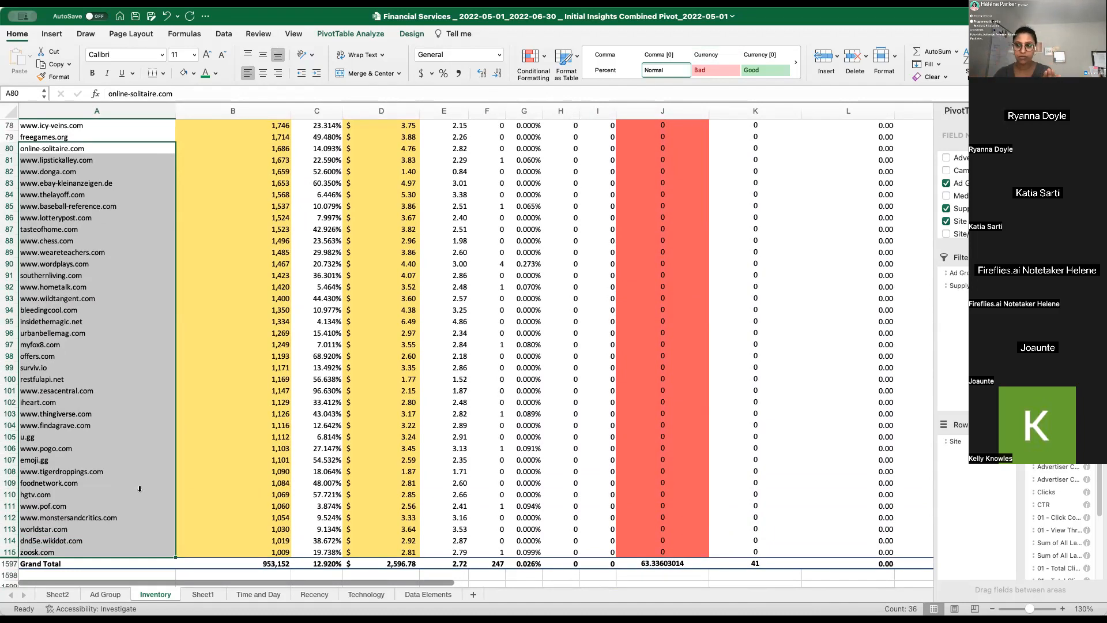
- Review the site names in column A from freegames.org down to dnd5e.wikidot.com
{"action": "left_click", "coordinate": [94, 242]}
{"action": "left_click", "coordinate": [98, 209]}
{"action": "left_click", "coordinate": [90, 284]}
{"action": "left_click", "coordinate": [92, 199]}
{"action": "left_click_drag", "start_coordinate": [72, 169], "coordinate": [56, 538]}
{"action": "left_click", "coordinate": [48, 160]}
{"action": "left_click_drag", "start_coordinate": [63, 137], "coordinate": [77, 540]}
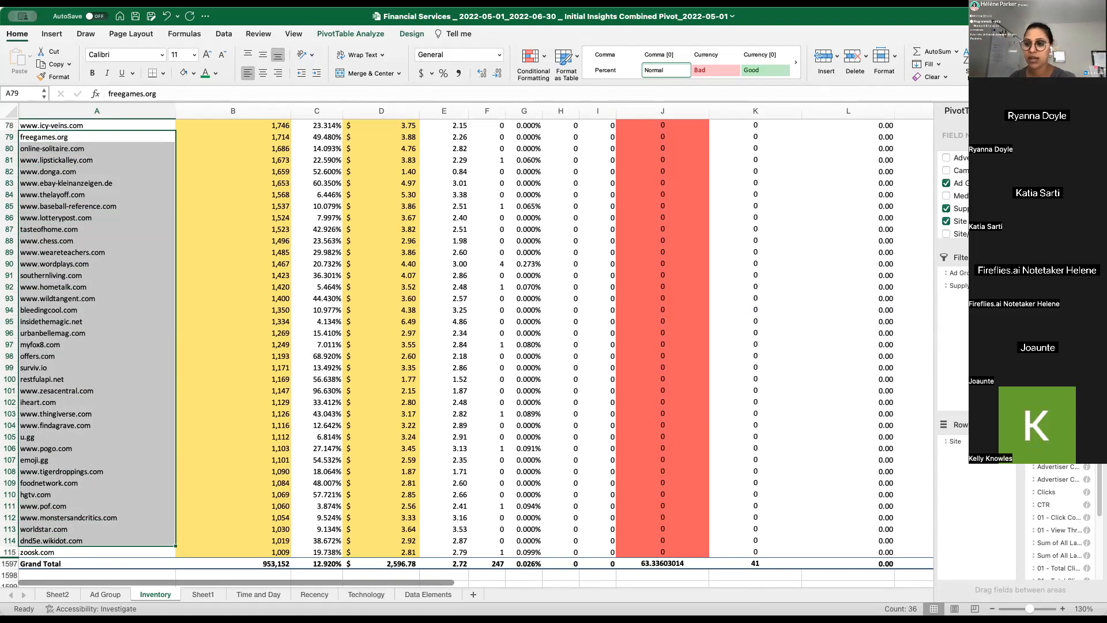
{"action": "left_click", "coordinate": [138, 517]}
{"action": "left_click", "coordinate": [49, 448]}
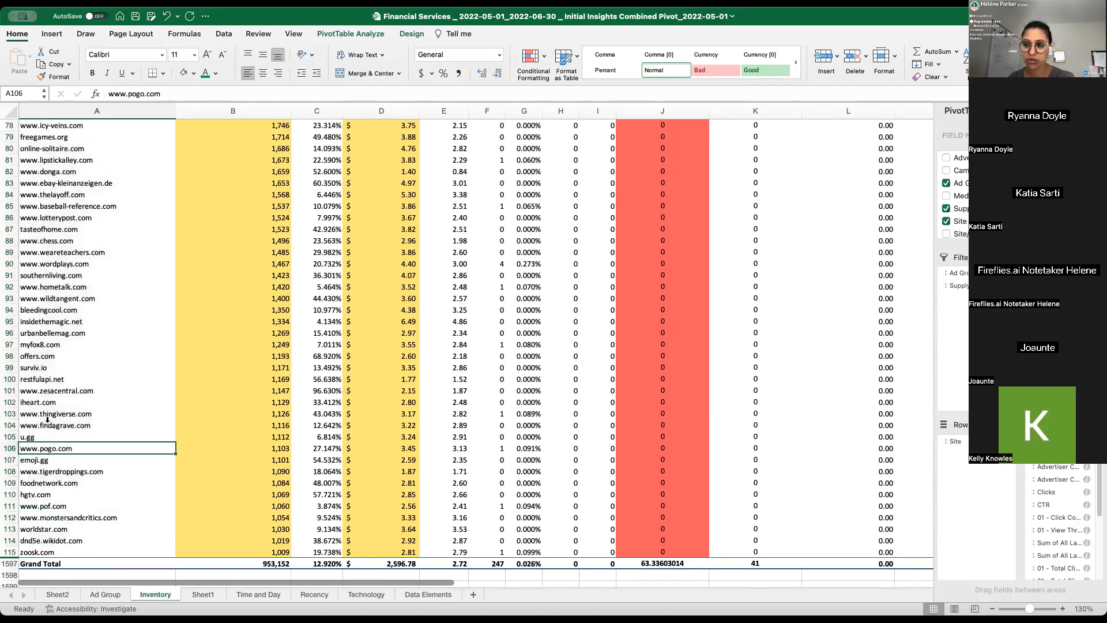
{"action": "left_click", "coordinate": [76, 425]}
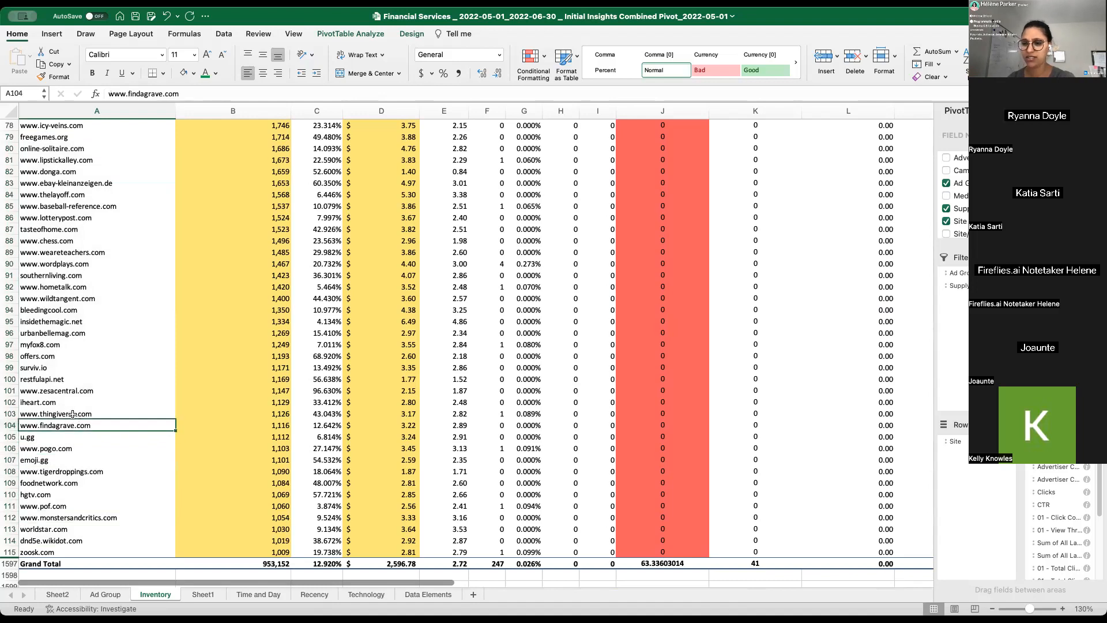
{"action": "left_click", "coordinate": [39, 400]}
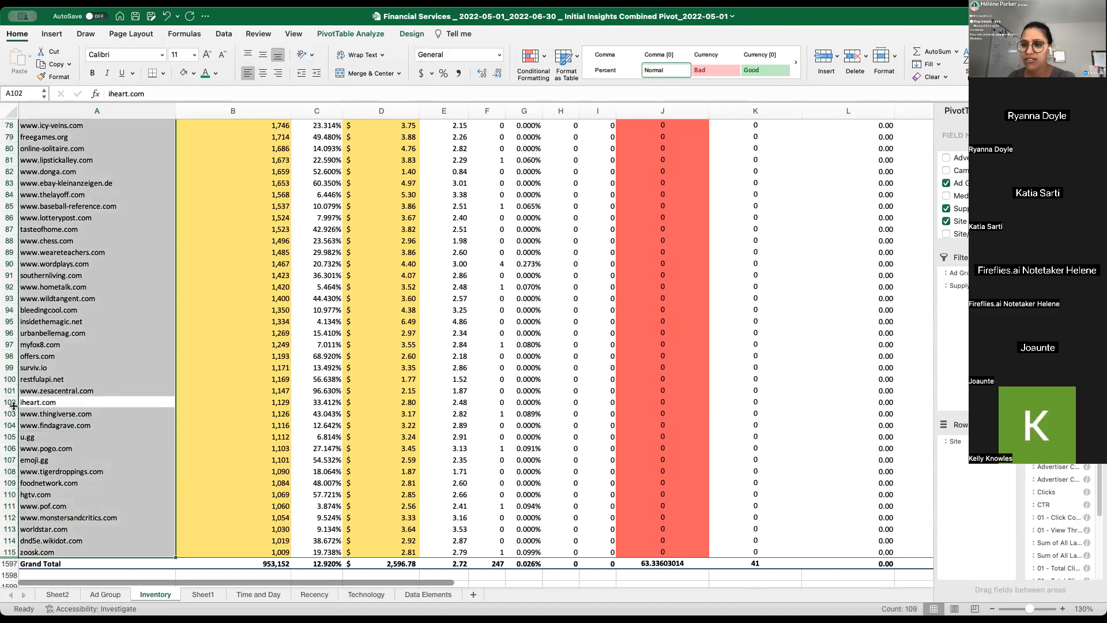
{"action": "left_click", "coordinate": [50, 402]}
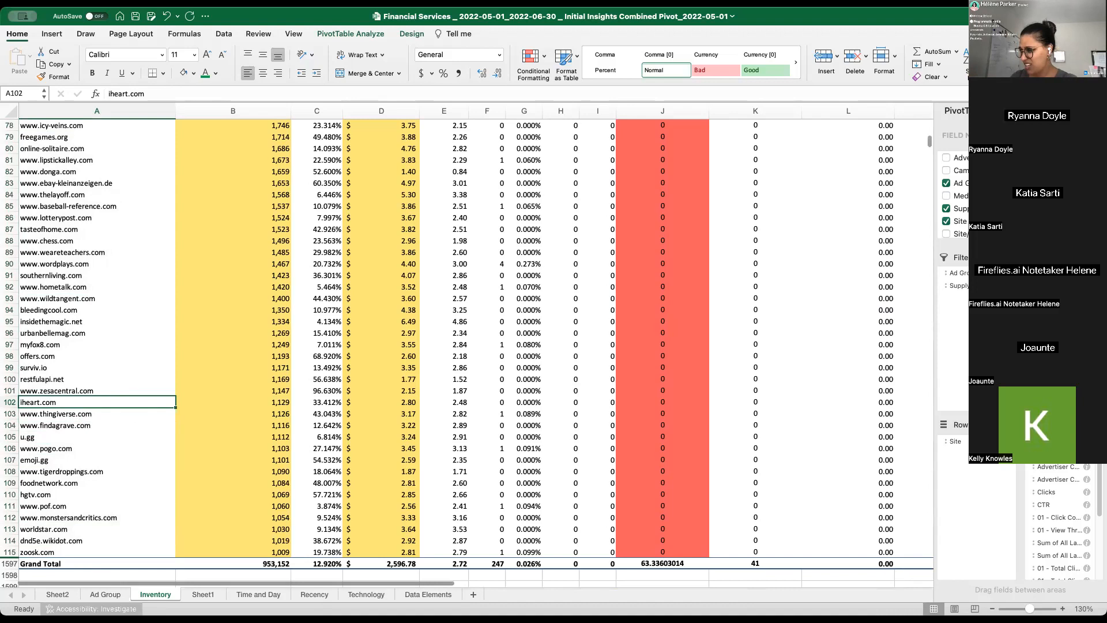
{"action": "key", "text": "super+c"}
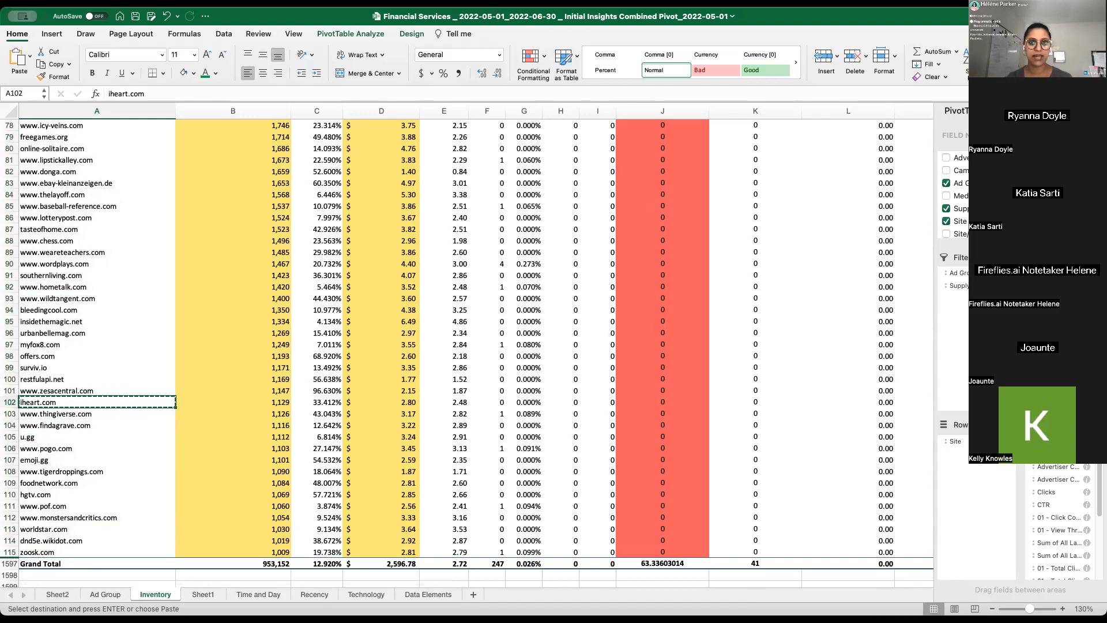
{"action": "key", "text": "super+Tab"}
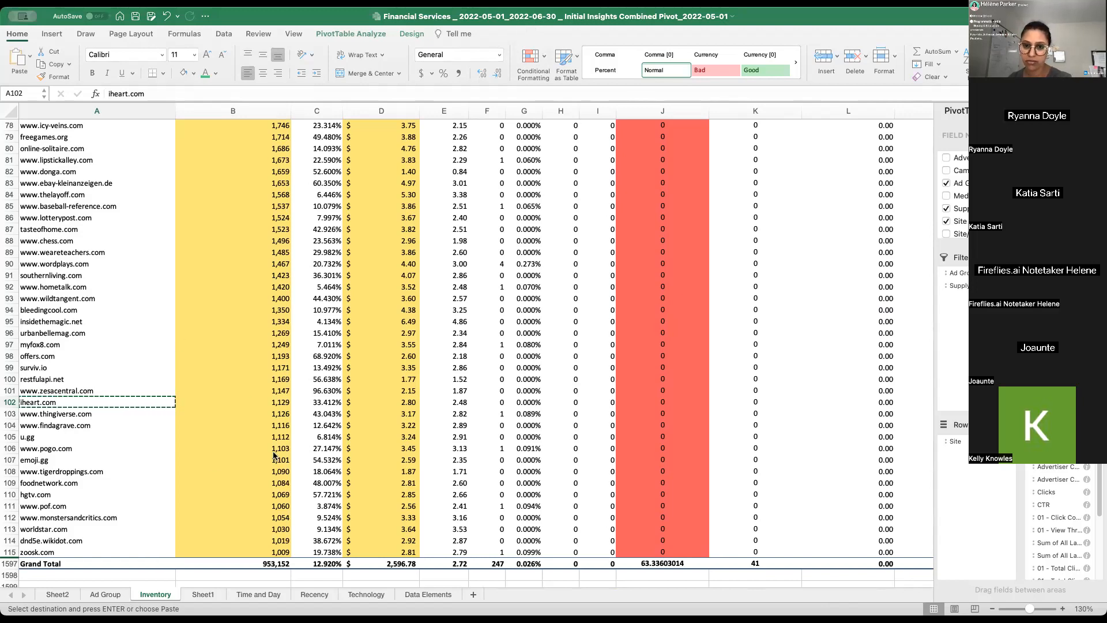
{"action": "left_click", "coordinate": [61, 391]}
{"action": "left_click", "coordinate": [61, 390]}
{"action": "left_click", "coordinate": [62, 345]}
{"action": "left_click", "coordinate": [61, 294]}
{"action": "left_click", "coordinate": [75, 274]}
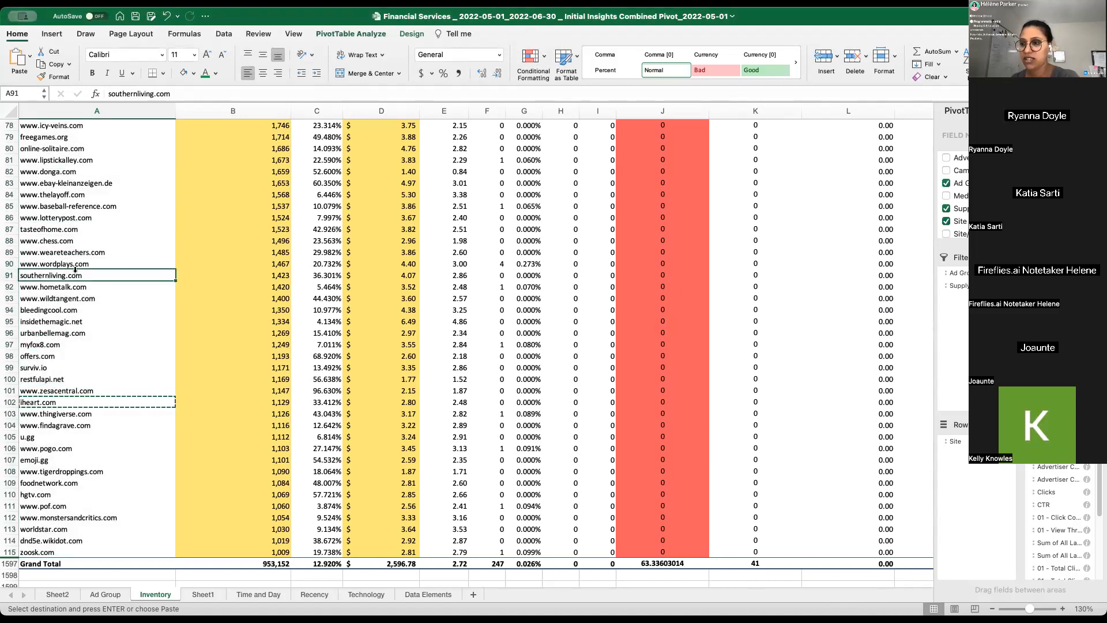
{"action": "left_click", "coordinate": [70, 253]}
{"action": "left_click", "coordinate": [62, 241]}
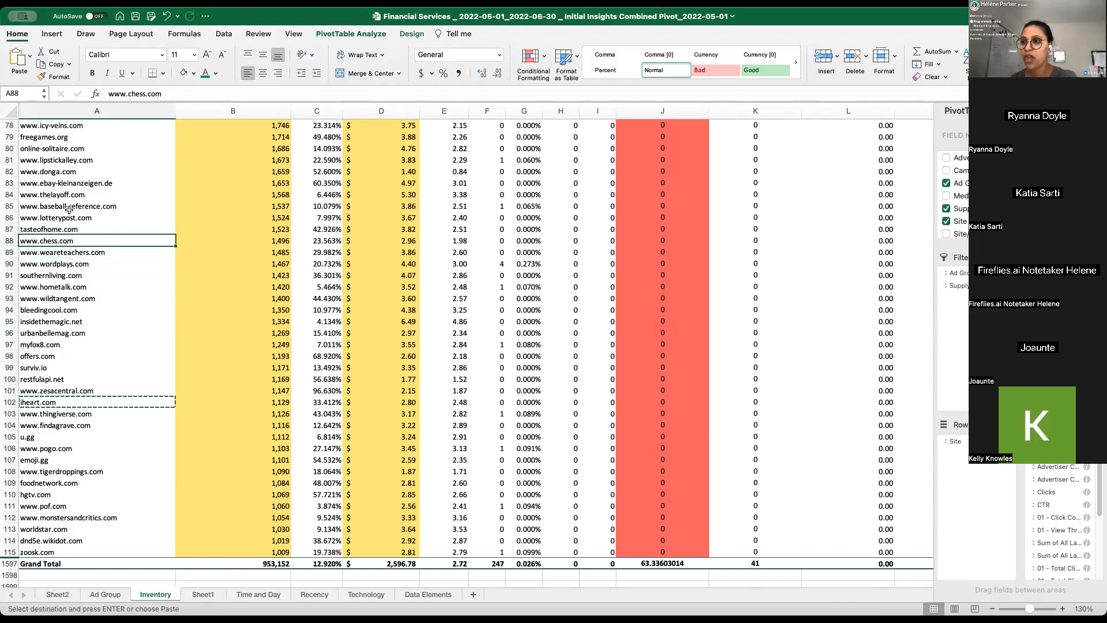
{"action": "left_click", "coordinate": [43, 229]}
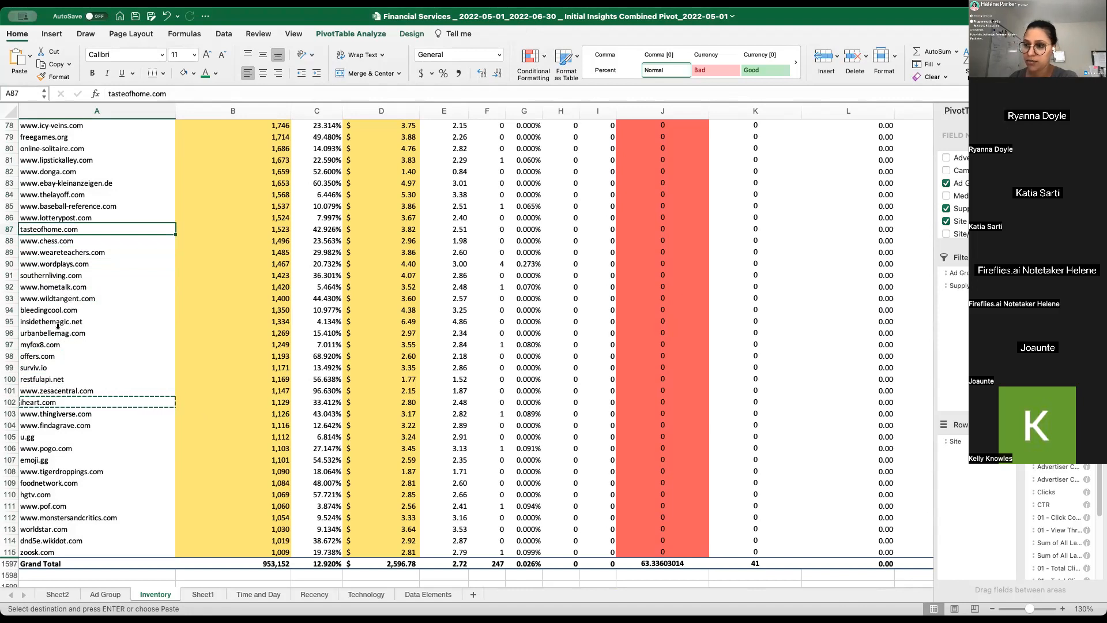
- Examine the last sites above the Grand Total, from hgtv.com down to zoosk.com
{"action": "scroll", "coordinate": [59, 381], "scroll_direction": "down", "scroll_amount": 1}
{"action": "scroll", "coordinate": [60, 380], "scroll_direction": "down", "scroll_amount": 3}
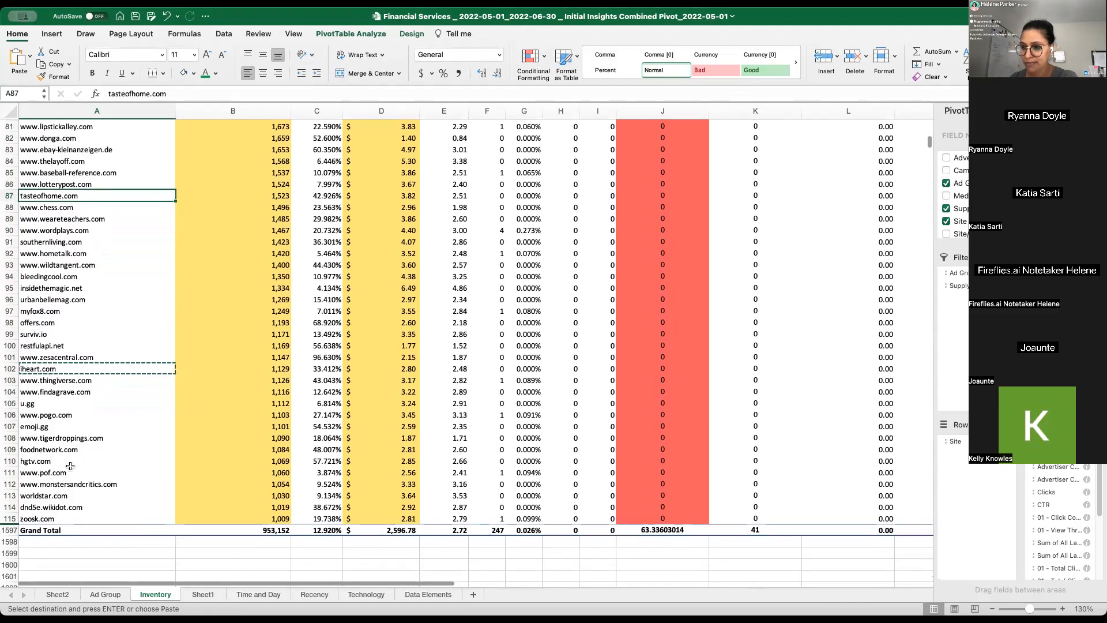
{"action": "scroll", "coordinate": [63, 487], "scroll_direction": "down", "scroll_amount": 2}
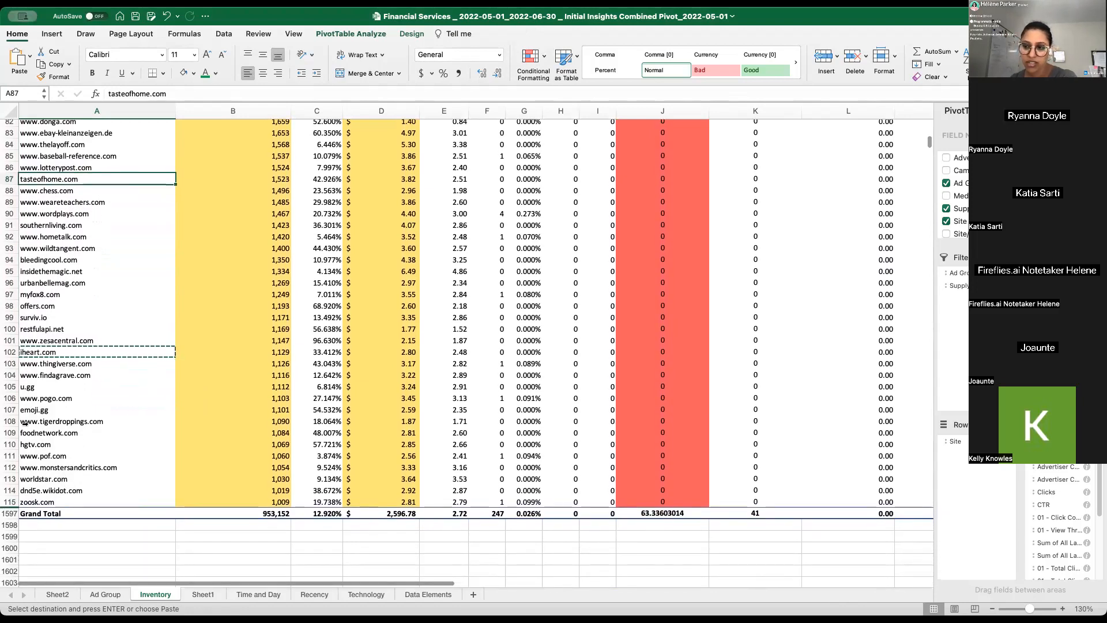
{"action": "left_click", "coordinate": [128, 446]}
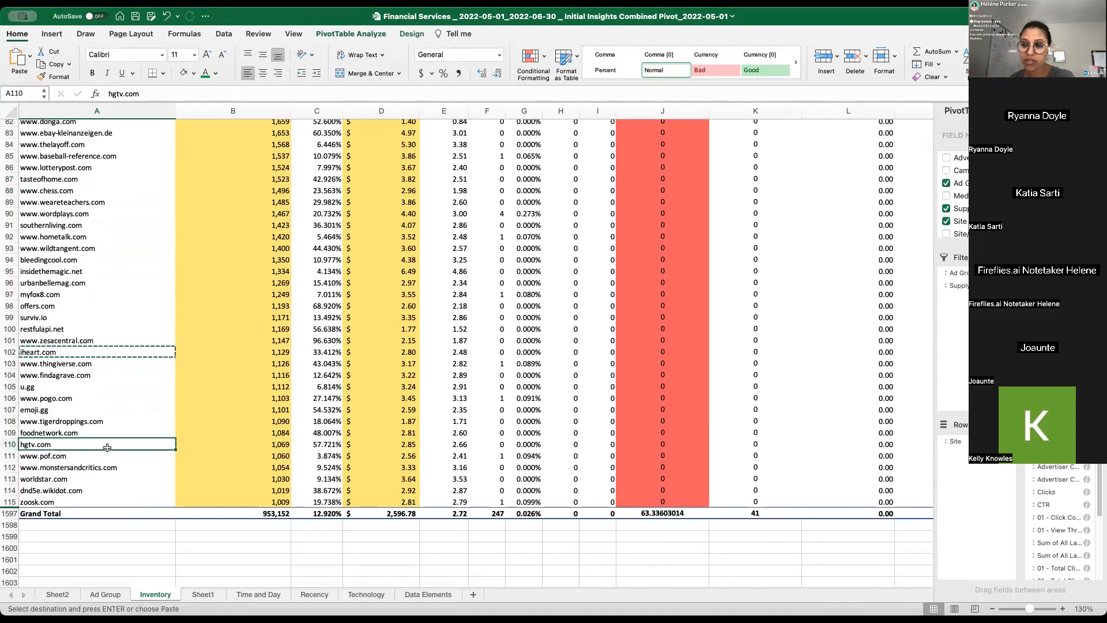
{"action": "left_click", "coordinate": [29, 502]}
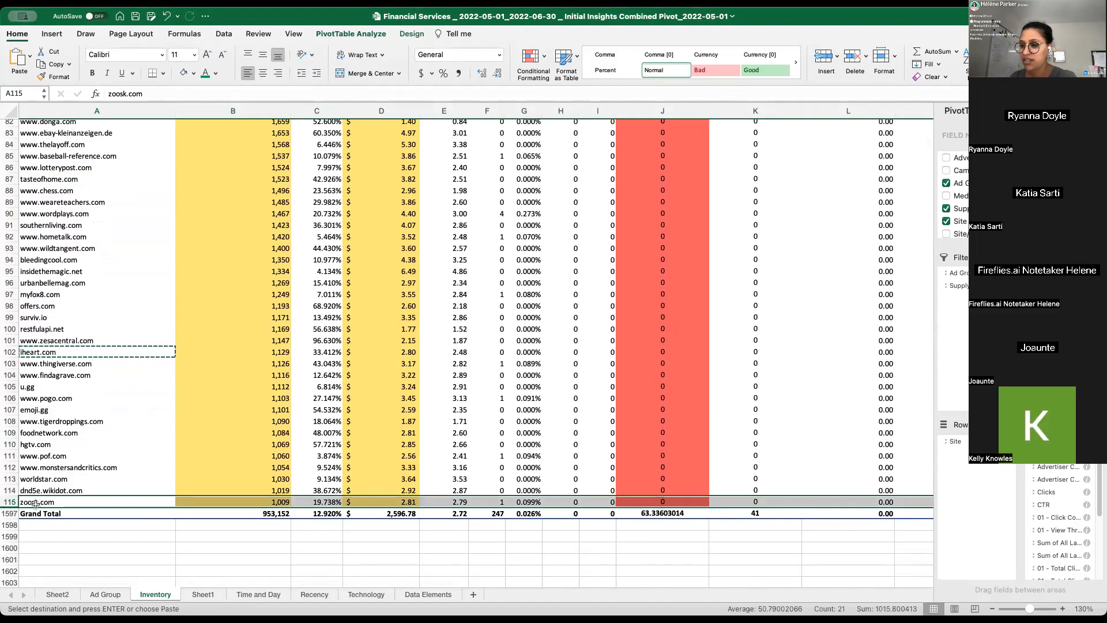
{"action": "left_click_drag", "start_coordinate": [46, 502], "coordinate": [87, 485]}
{"action": "left_click", "coordinate": [79, 525]}
{"action": "scroll", "coordinate": [60, 549], "scroll_direction": "down", "scroll_amount": 2}
{"action": "scroll", "coordinate": [39, 481], "scroll_direction": "up", "scroll_amount": 4}
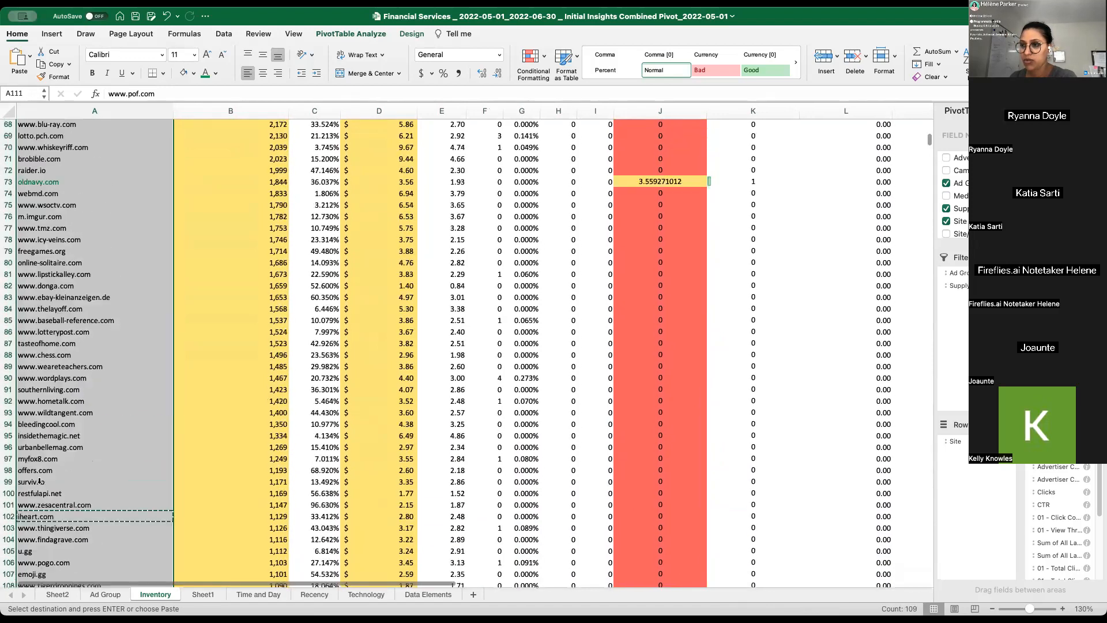
- Copy the site names in column A from webmd.com down to zoosk.com
{"action": "scroll", "coordinate": [39, 481], "scroll_direction": "up", "scroll_amount": 3}
{"action": "left_click", "coordinate": [68, 276]}
{"action": "left_click", "coordinate": [51, 287]}
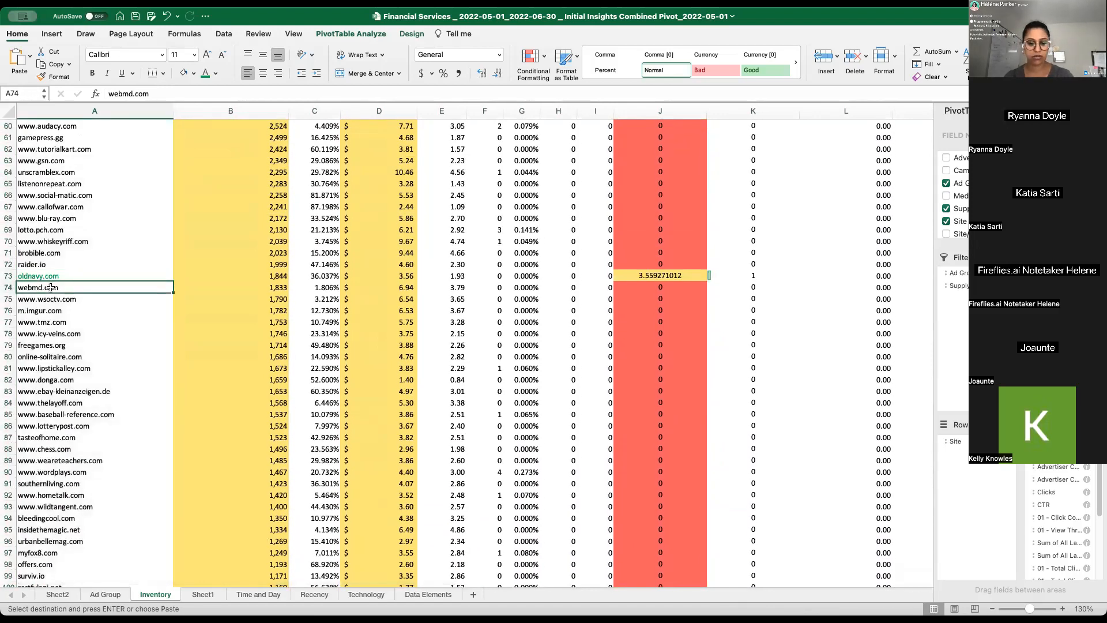
{"action": "key", "text": "super+shift+Down"}
{"action": "key", "text": "shift+Up"}
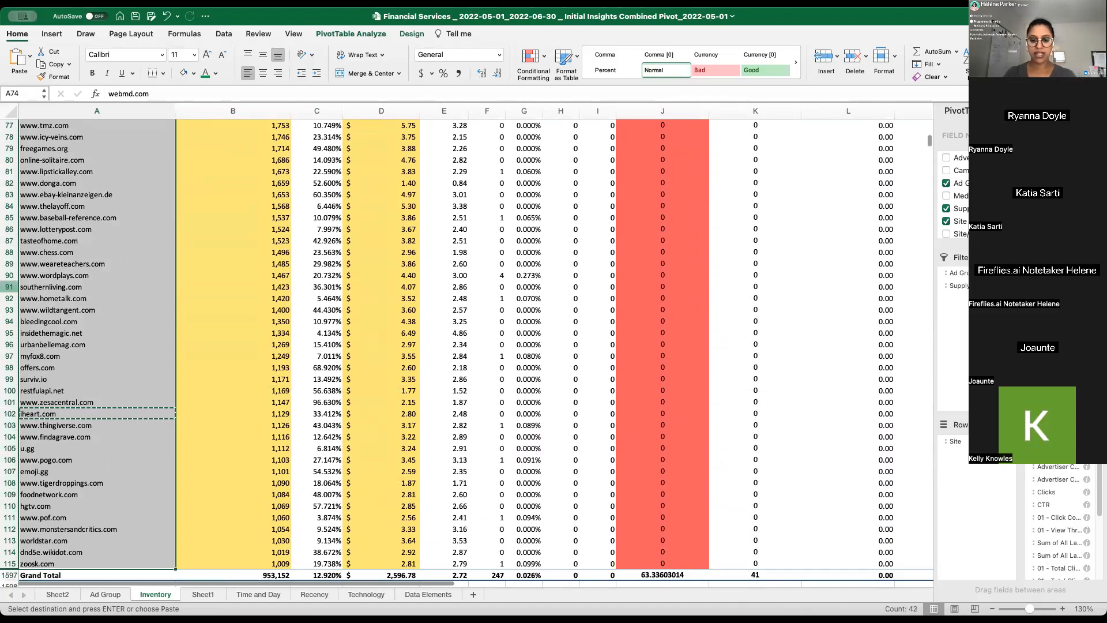
{"action": "key", "text": "super+c"}
{"action": "scroll", "coordinate": [51, 287], "scroll_direction": "up", "scroll_amount": 8}
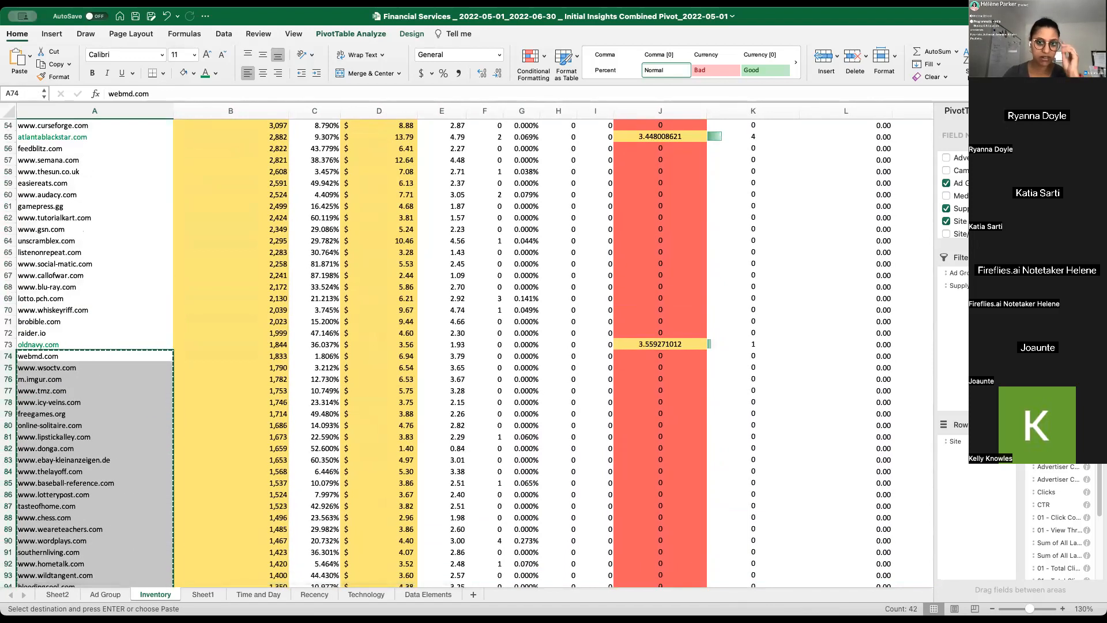
- Switch to the blank note in Notes and title it "Very fancy optimization:"
{"action": "key", "text": "super+Tab"}
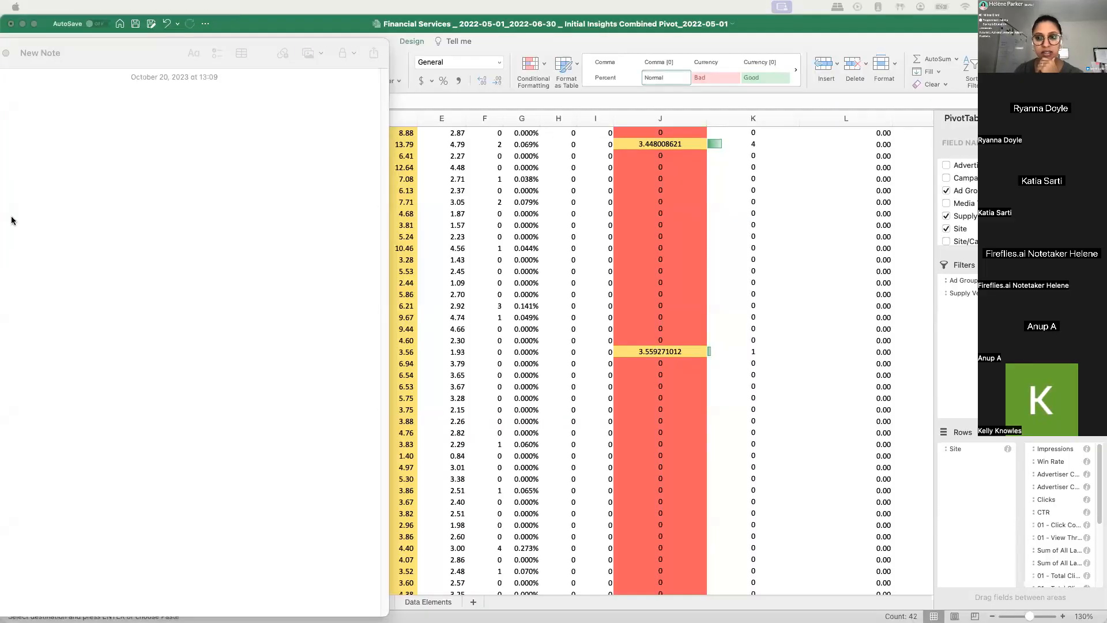
{"action": "left_click", "coordinate": [316, 292]}
{"action": "left_click_drag", "start_coordinate": [172, 56], "coordinate": [384, 52]}
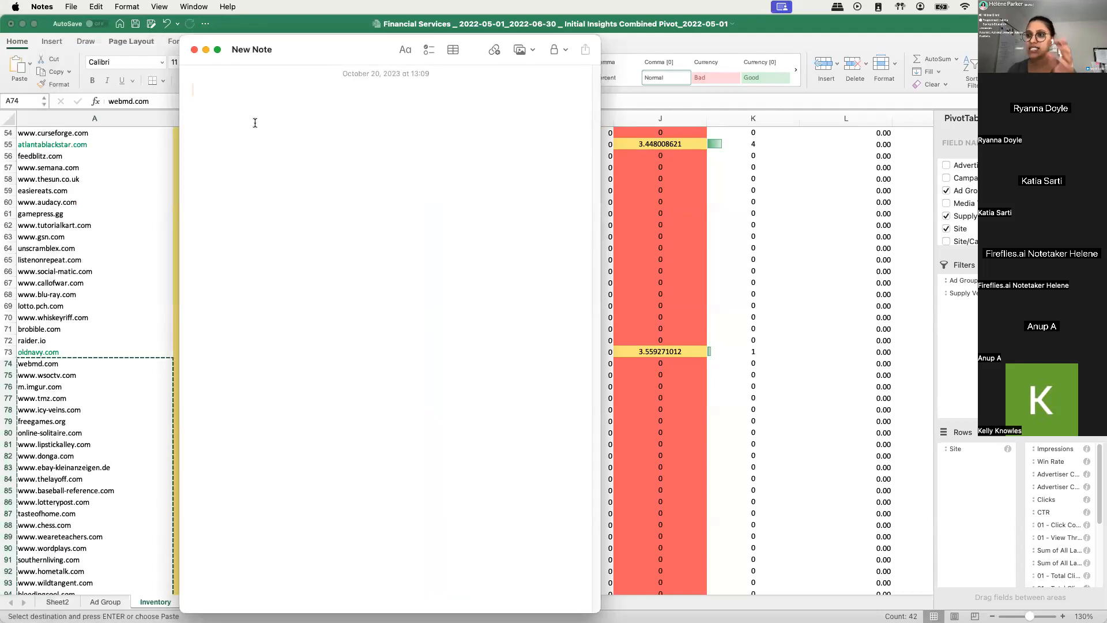
{"action": "type", "text": "Very facy"}
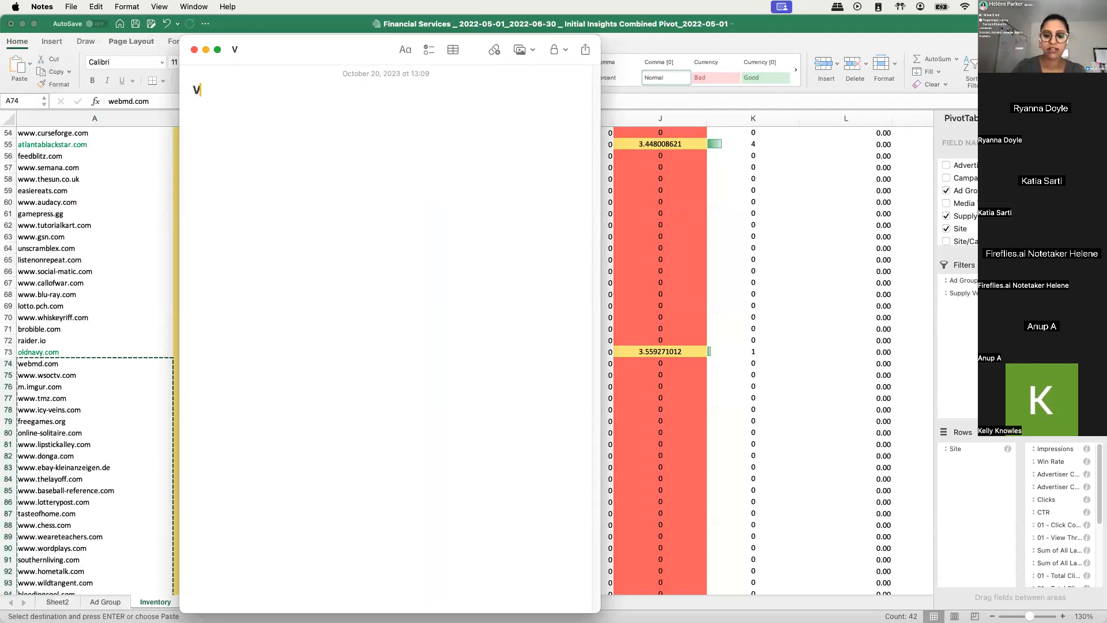
{"action": "key", "text": "BackSpace"}
{"action": "key", "text": "BackSpace"}
{"action": "type", "text": "ncy optim"}
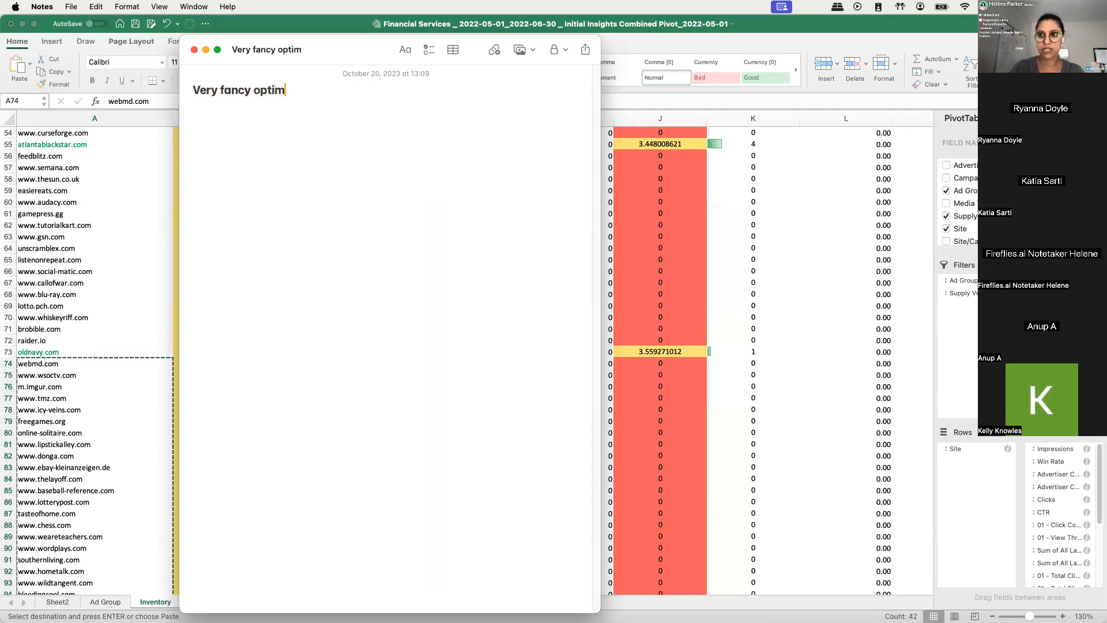
{"action": "type", "text": "ization:"}
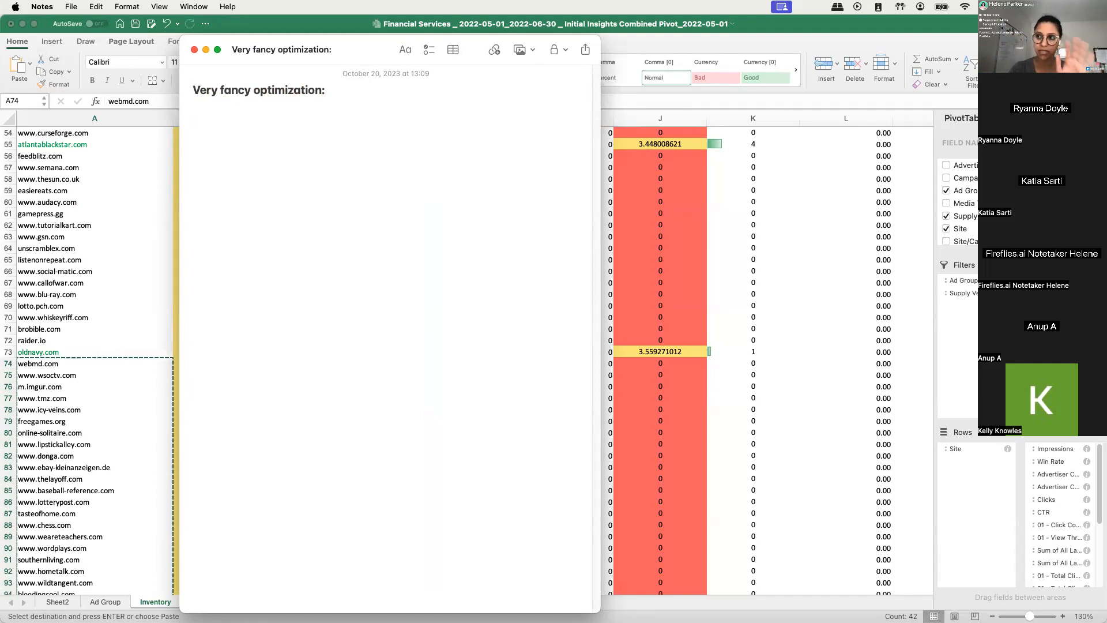
- Add the line "Financial service brand" to the note and paste the copied site list below it
{"action": "type", "text": "Fan"}
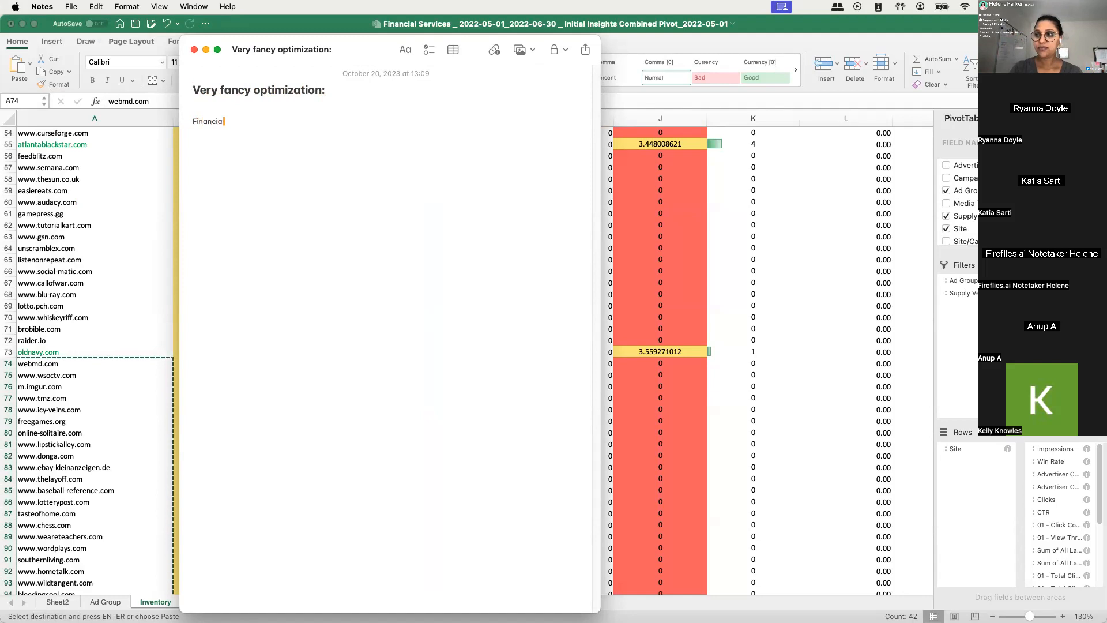
{"action": "type", "text": " bra"}
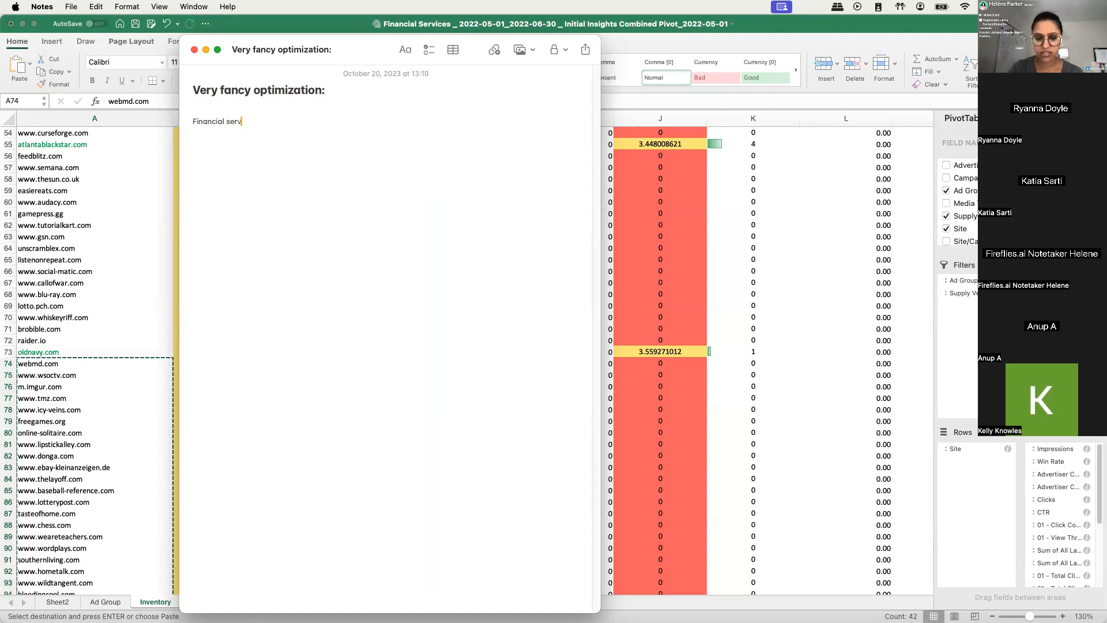
{"action": "type", "text": " brand"}
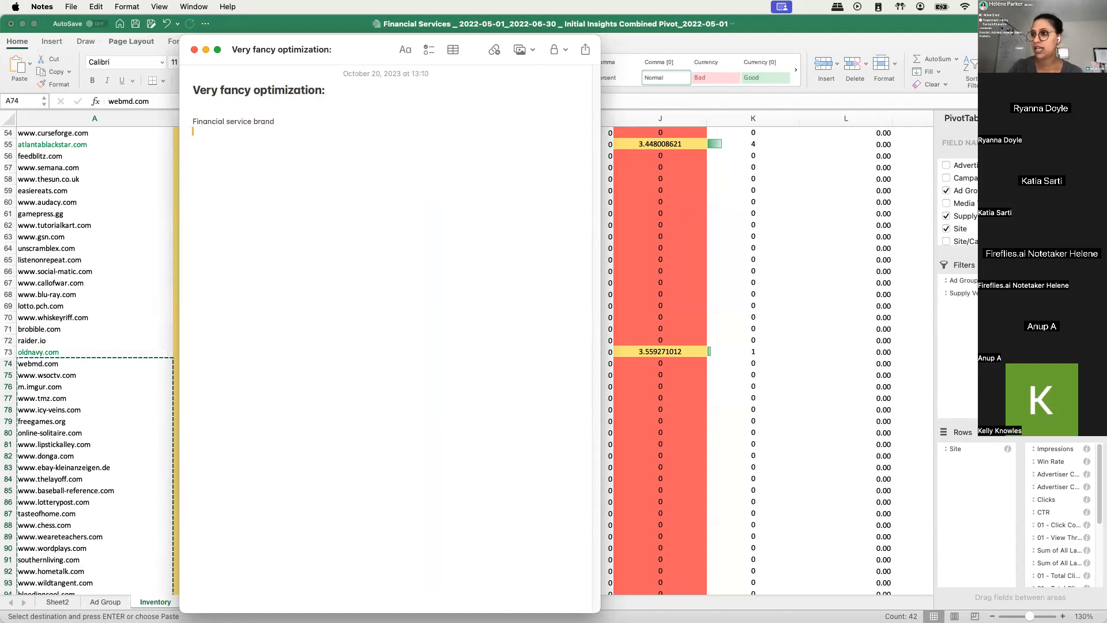
{"action": "key", "text": "super+v"}
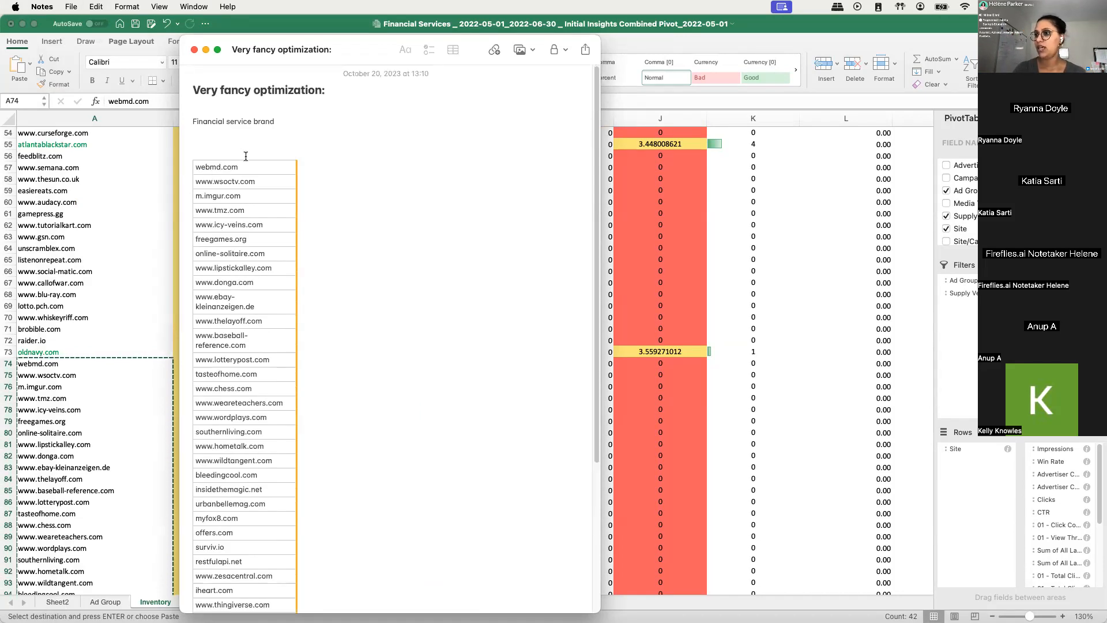
- Arrange the note and the Excel workbook side by side, with the top of the Inventory pivot table in view
{"action": "left_click_drag", "start_coordinate": [347, 51], "coordinate": [183, 58]}
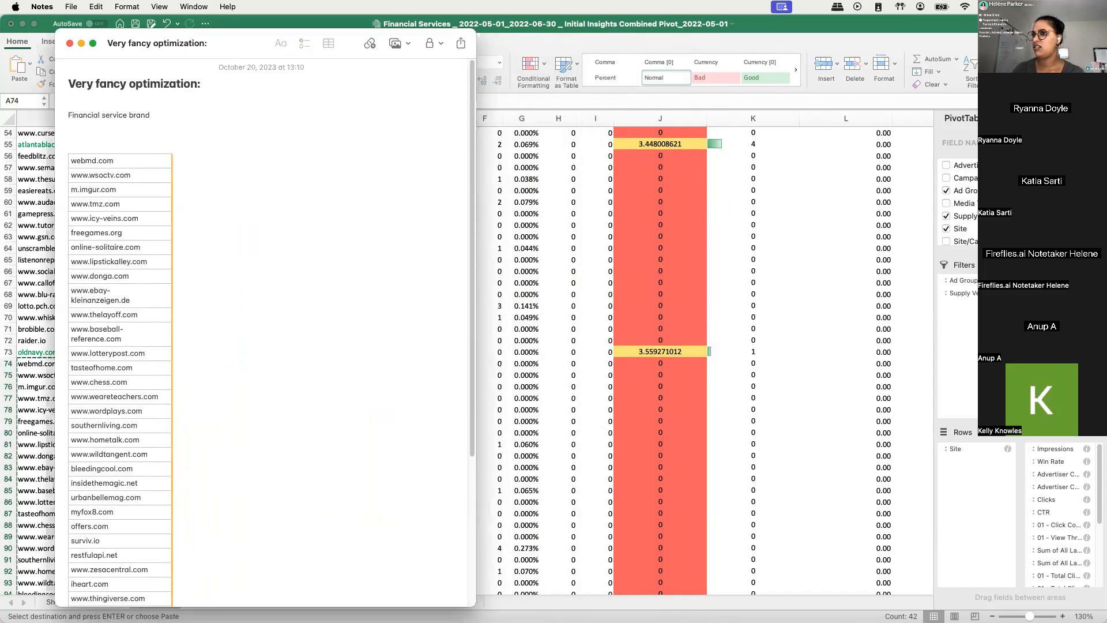
{"action": "left_click", "coordinate": [6, 19]}
{"action": "left_click_drag", "start_coordinate": [6, 17], "coordinate": [507, 32]}
{"action": "left_click", "coordinate": [599, 208]}
{"action": "scroll", "coordinate": [598, 210], "scroll_direction": "up", "scroll_amount": 15}
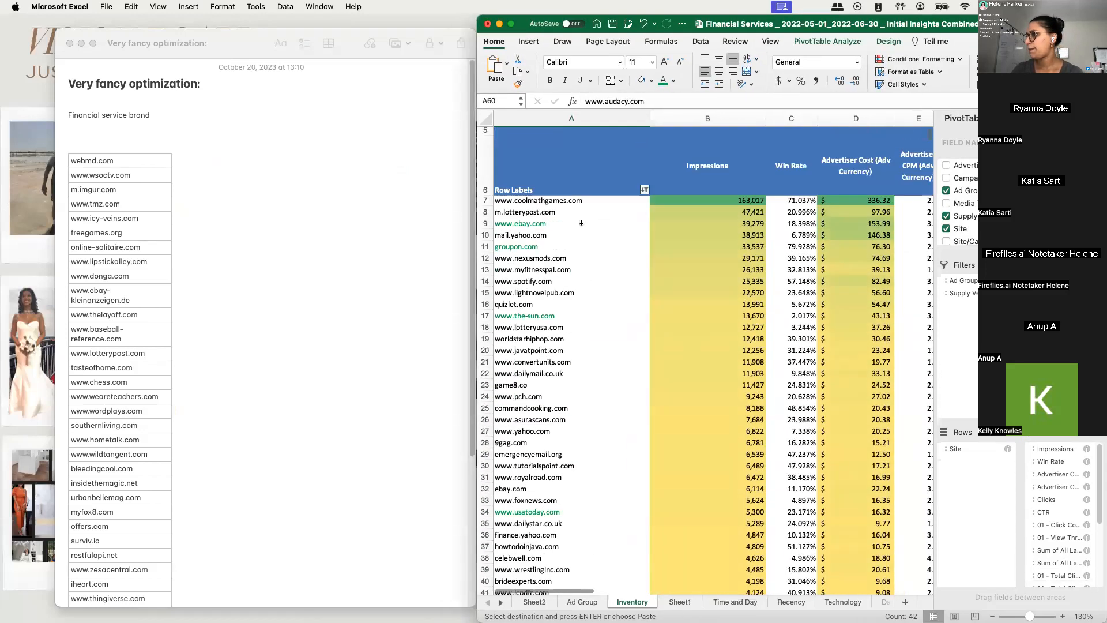
{"action": "left_click_drag", "start_coordinate": [260, 45], "coordinate": [205, 31]}
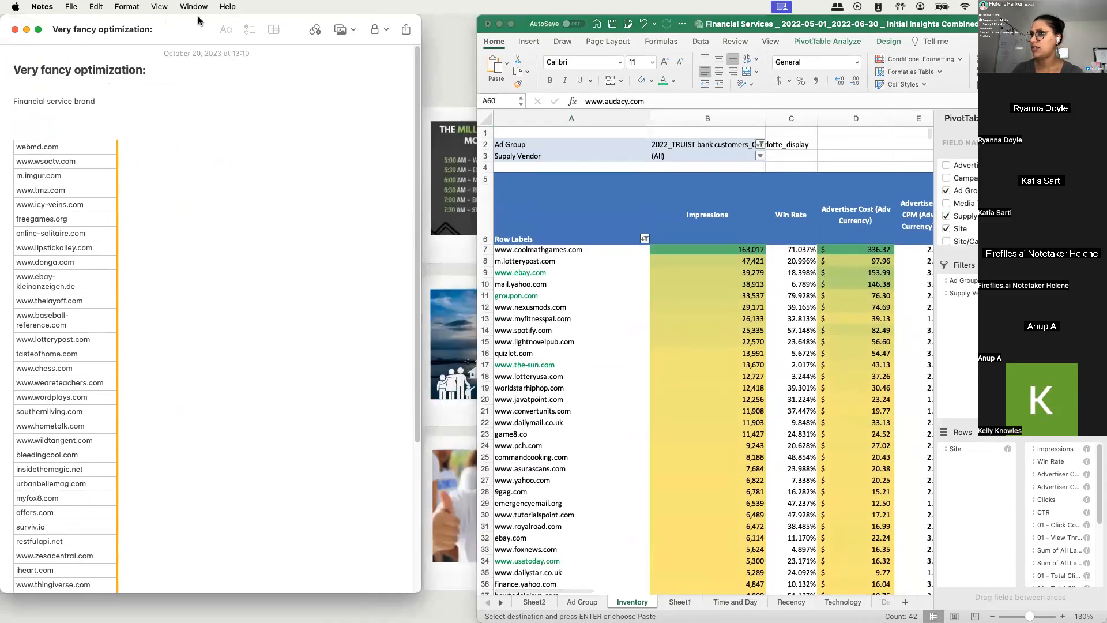
{"action": "left_click_drag", "start_coordinate": [518, 26], "coordinate": [476, 31]}
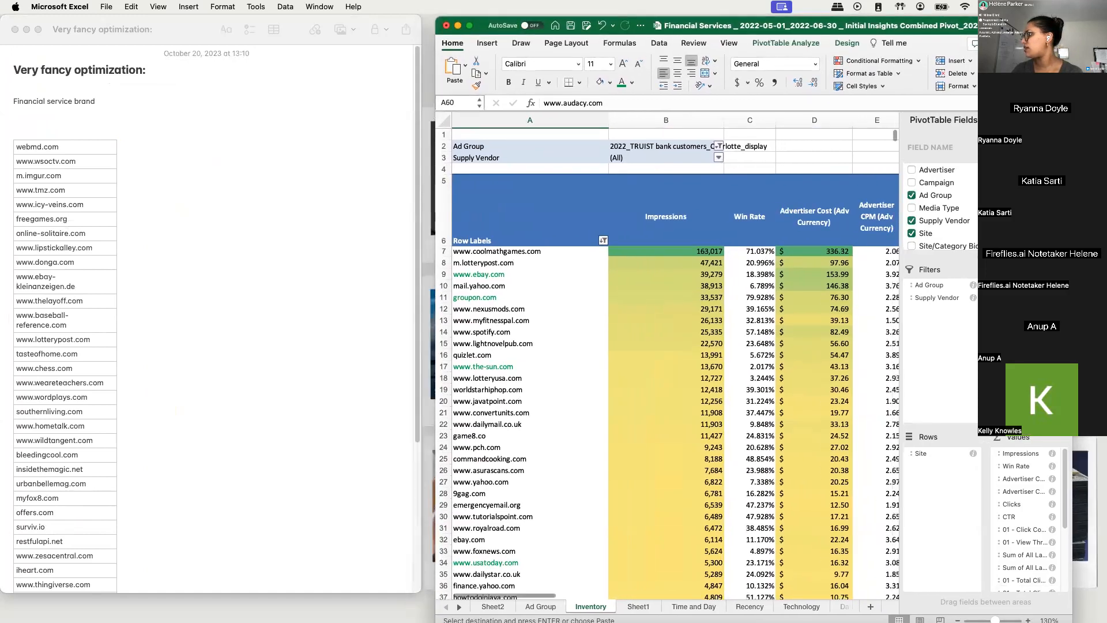
- Copy the ad group name 2022_TRUIST bank customers_Charlotte_display from the pivot filter into the note above the site list and make it bold
{"action": "left_click", "coordinate": [653, 148]}
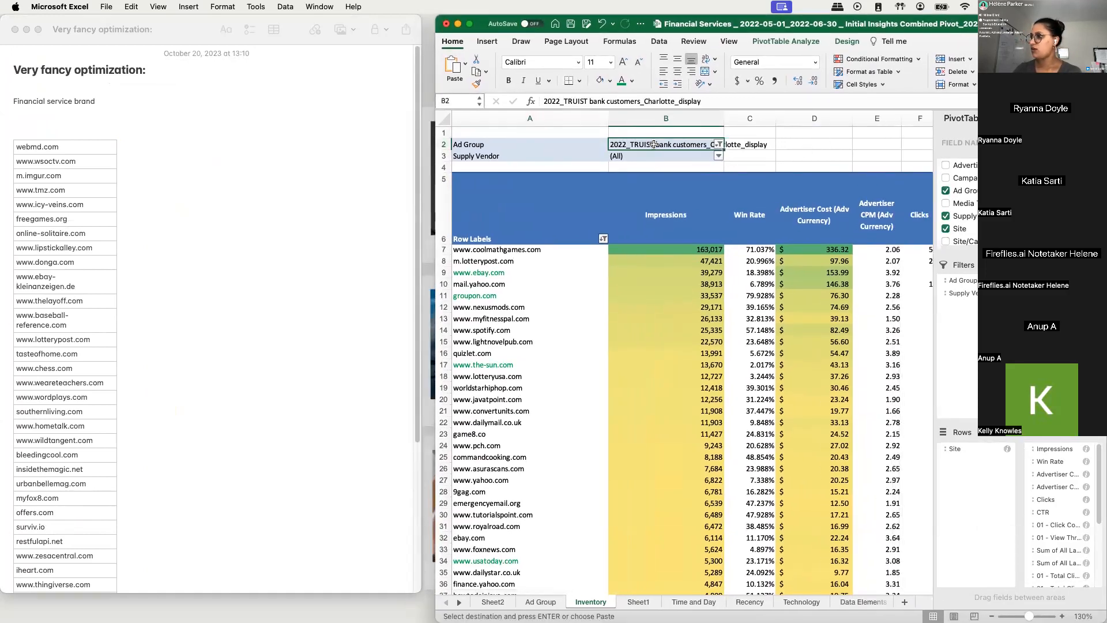
{"action": "key", "text": "super+c"}
{"action": "left_click", "coordinate": [38, 117]}
{"action": "key", "text": "super+v"}
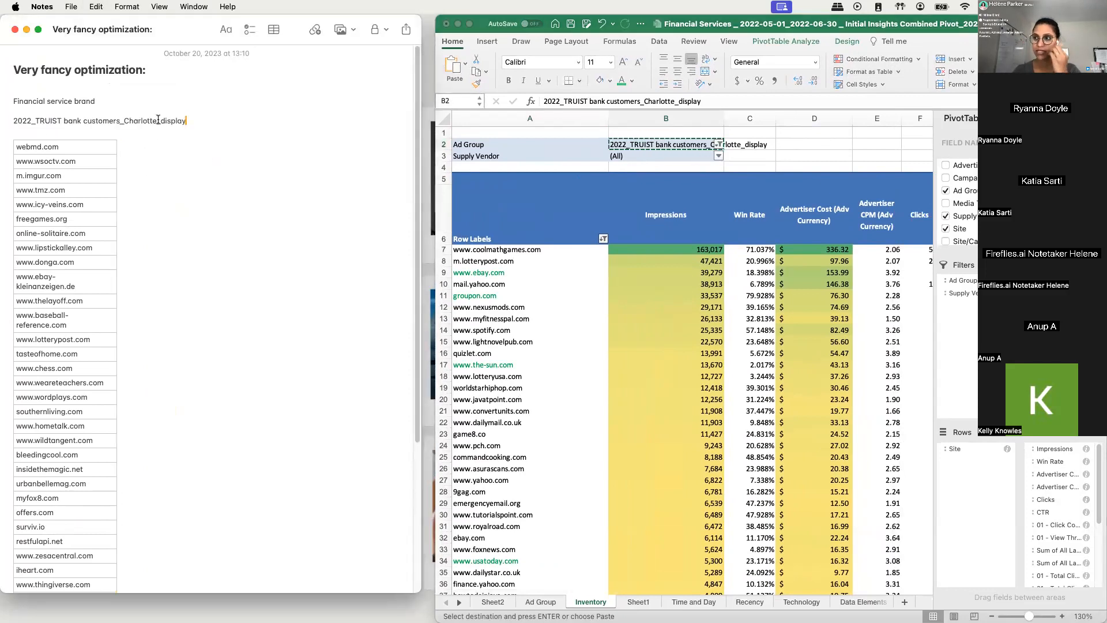
{"action": "triple_click", "coordinate": [158, 119]}
{"action": "key", "text": "super+b"}
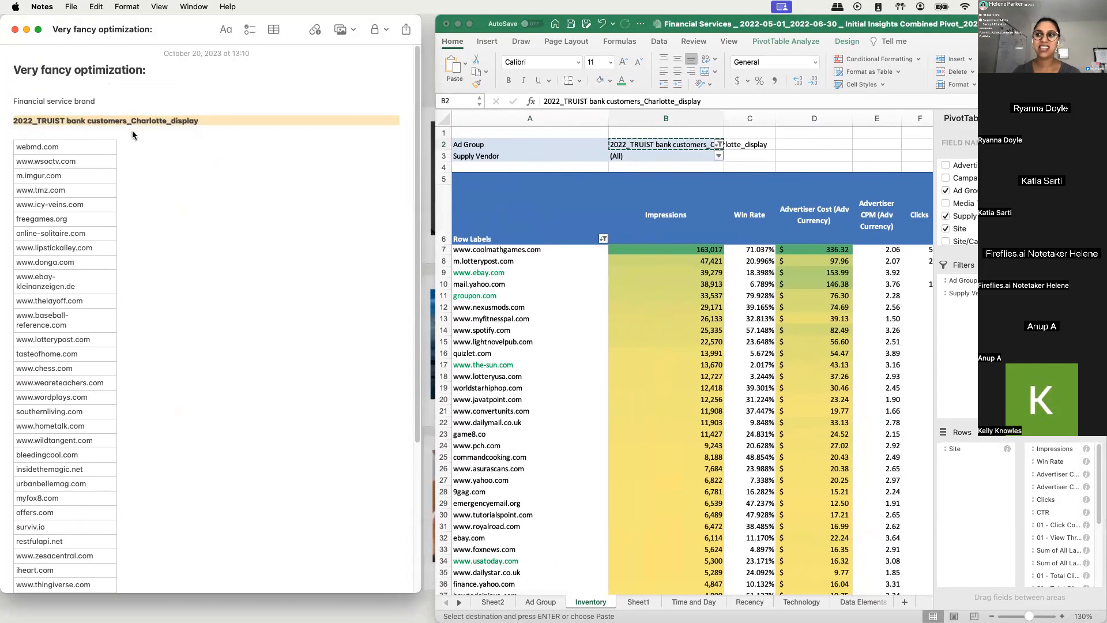
{"action": "left_click", "coordinate": [133, 130]}
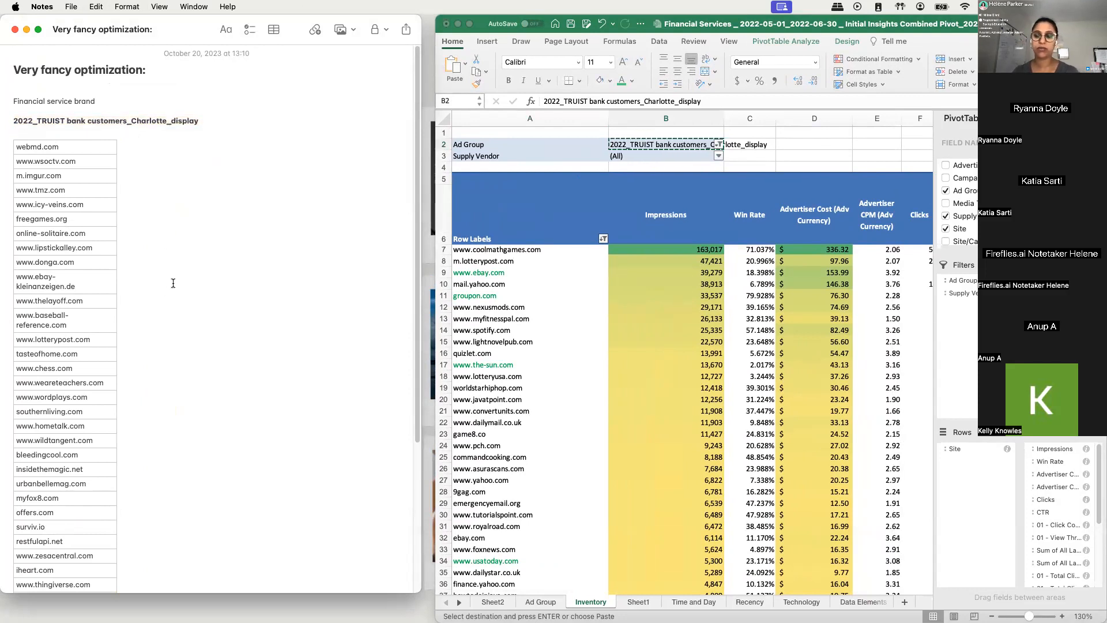
- Insert a blank line between the bold ad group name and the site list in the note
{"action": "key", "text": "Return"}
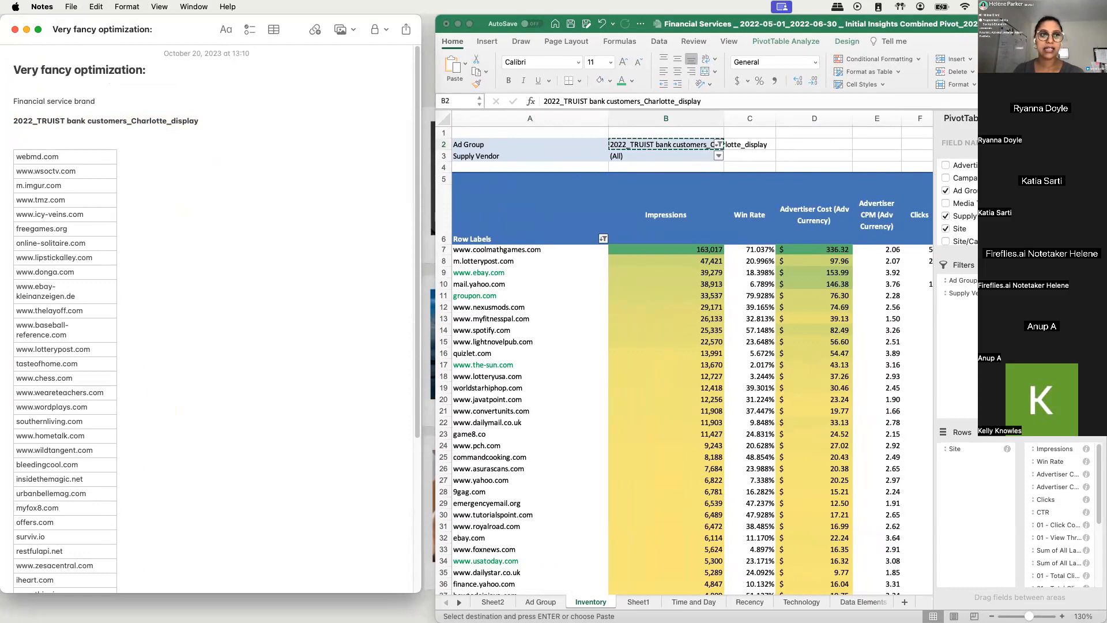
{"action": "left_click", "coordinate": [163, 172]}
{"action": "left_click", "coordinate": [136, 128]}
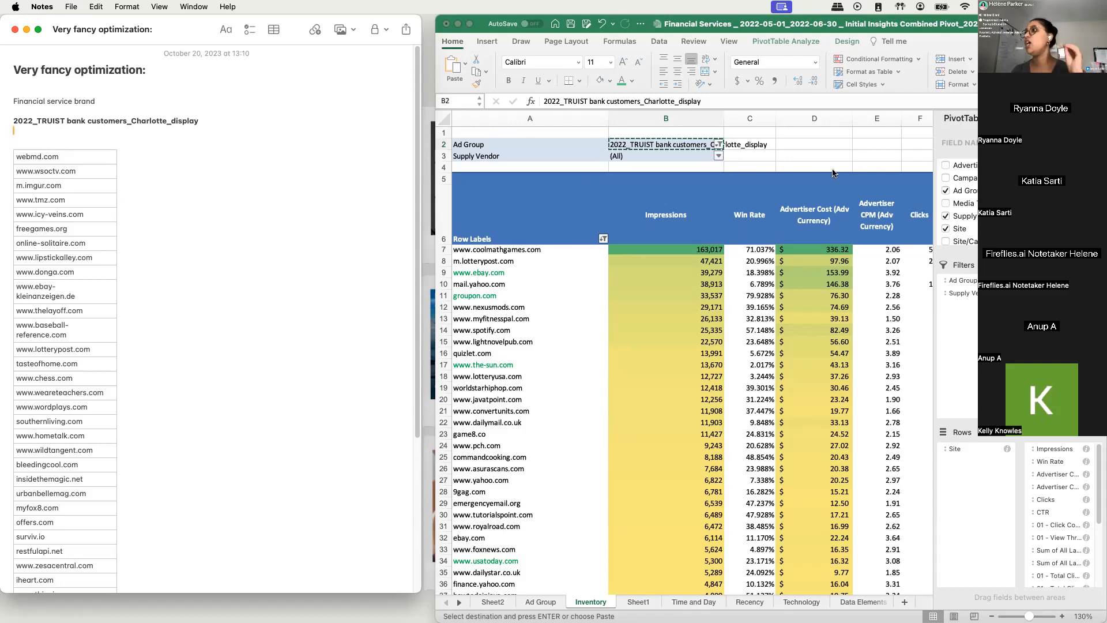
- Widen the Excel window so the Inventory pivot table also shows its clicks, CTR and conversion columns
{"action": "left_click_drag", "start_coordinate": [436, 22], "coordinate": [423, 22]}
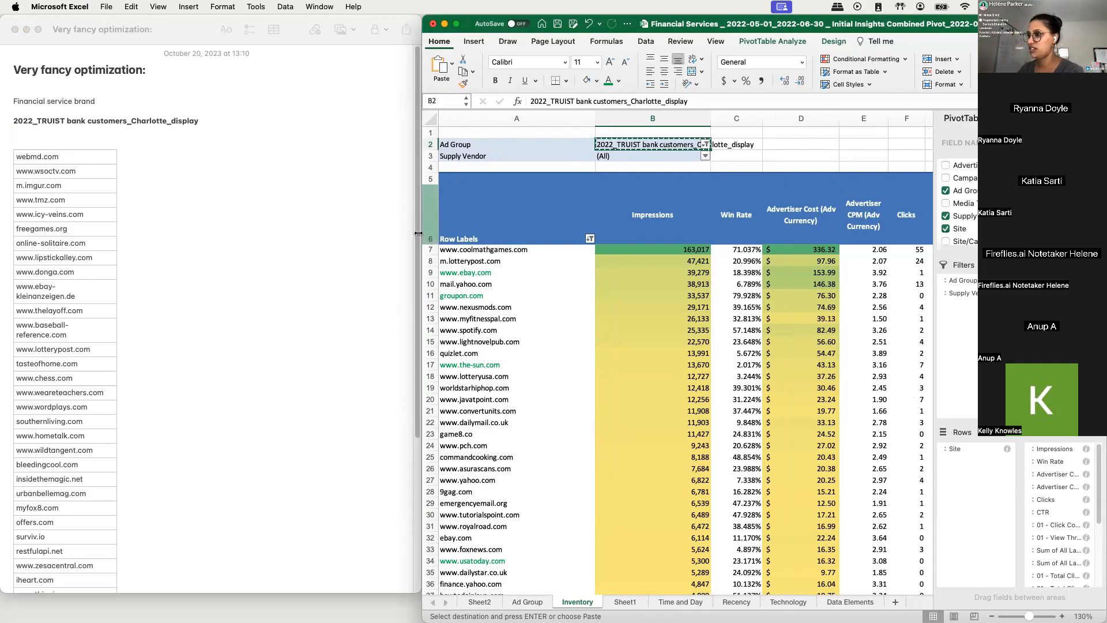
{"action": "left_click_drag", "start_coordinate": [419, 233], "coordinate": [346, 219]}
{"action": "left_click", "coordinate": [493, 277]}
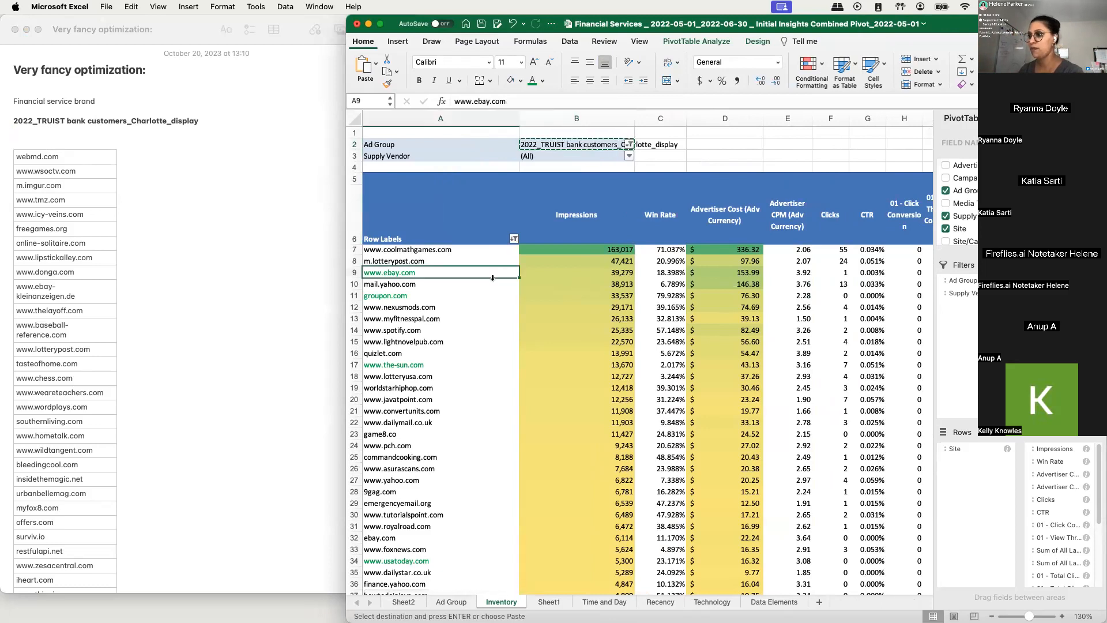
- Examine the impressions and advertiser cost of the lowest-volume sites at the end of the Inventory pivot table
{"action": "scroll", "coordinate": [484, 281], "scroll_direction": "down", "scroll_amount": 15}
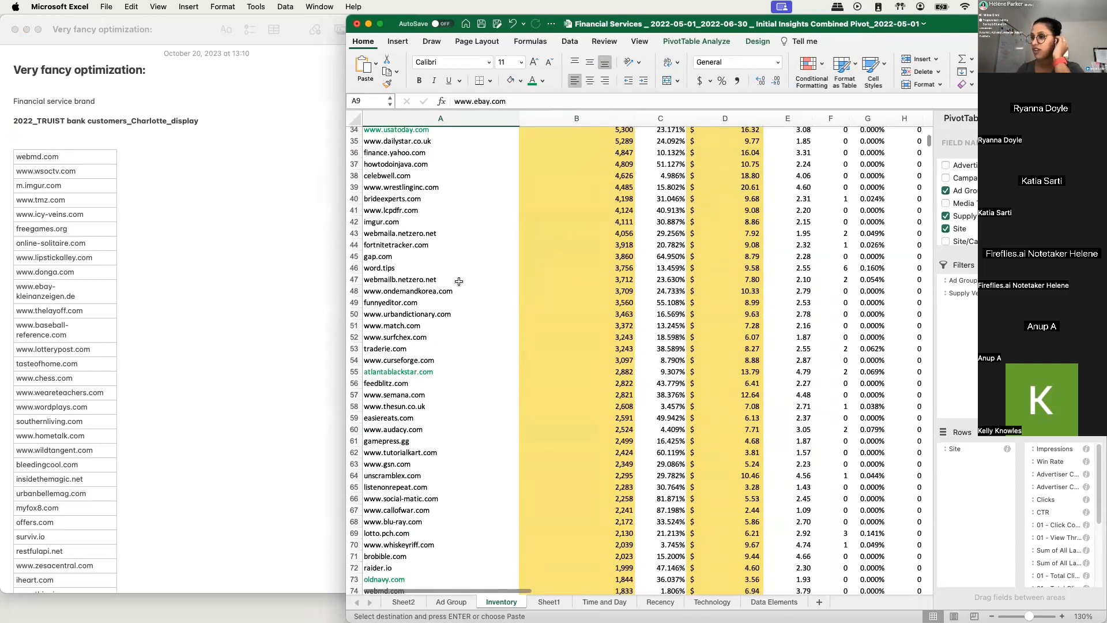
{"action": "scroll", "coordinate": [459, 281], "scroll_direction": "down", "scroll_amount": 20}
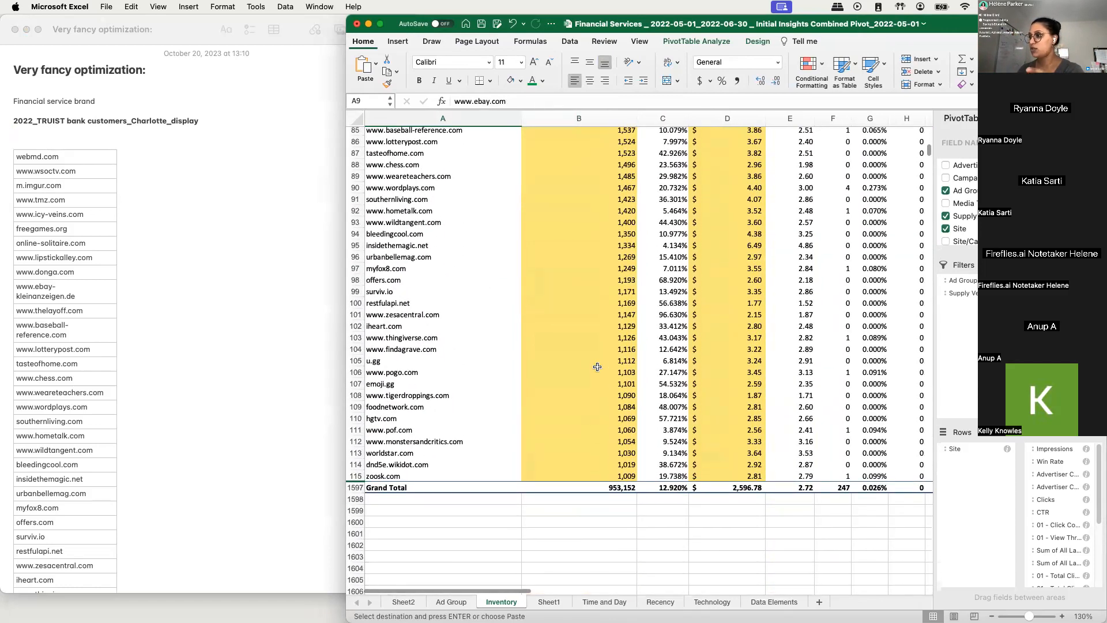
{"action": "scroll", "coordinate": [597, 367], "scroll_direction": "up", "scroll_amount": 5}
{"action": "left_click", "coordinate": [602, 452]}
{"action": "left_click", "coordinate": [600, 537]}
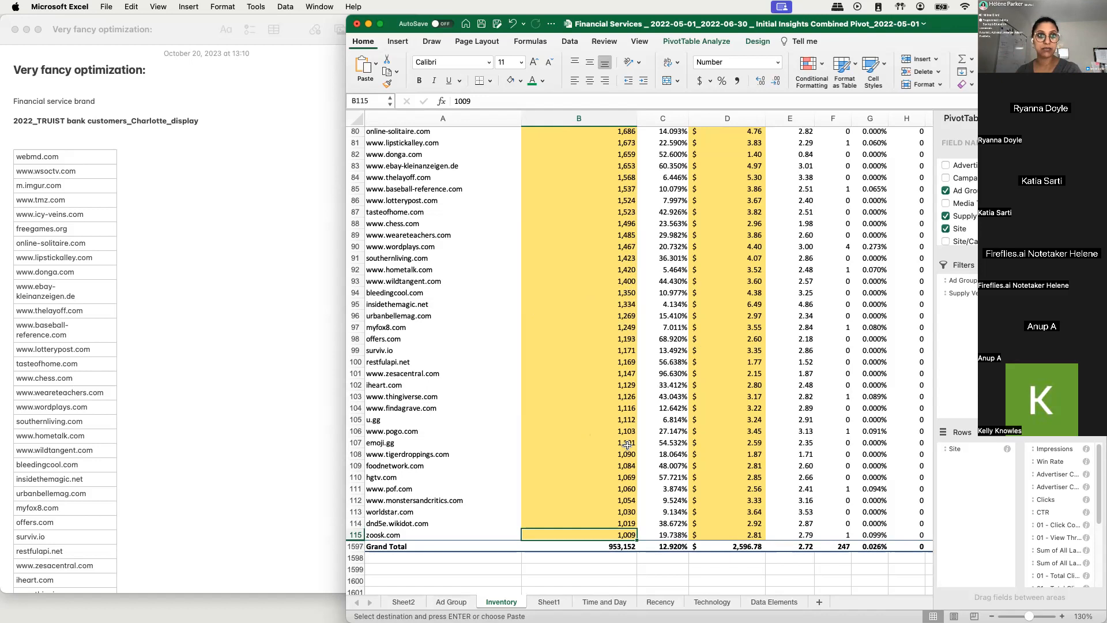
{"action": "scroll", "coordinate": [565, 398], "scroll_direction": "up", "scroll_amount": 2}
{"action": "scroll", "coordinate": [565, 398], "scroll_direction": "up", "scroll_amount": 1}
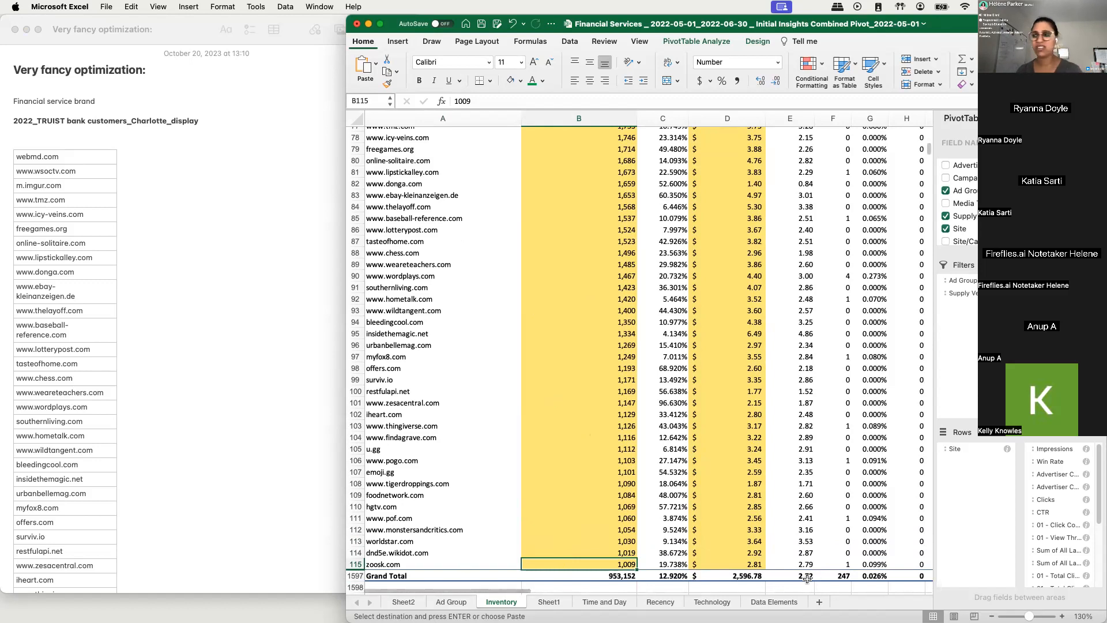
{"action": "left_click", "coordinate": [733, 554]}
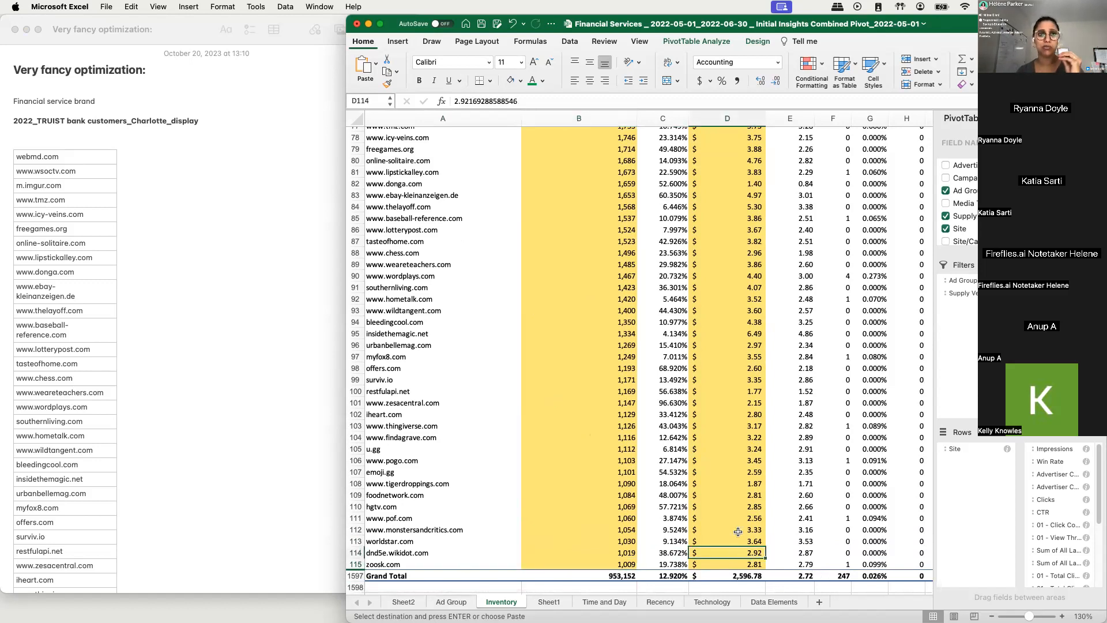
- Review the site rows from zoosk.com up past raider.io and oldnavy.com in the Inventory pivot for spend without conversions
{"action": "left_click", "coordinate": [405, 561]}
{"action": "left_click_drag", "start_coordinate": [405, 558], "coordinate": [467, 258]}
{"action": "scroll", "coordinate": [467, 256], "scroll_direction": "up", "scroll_amount": 3}
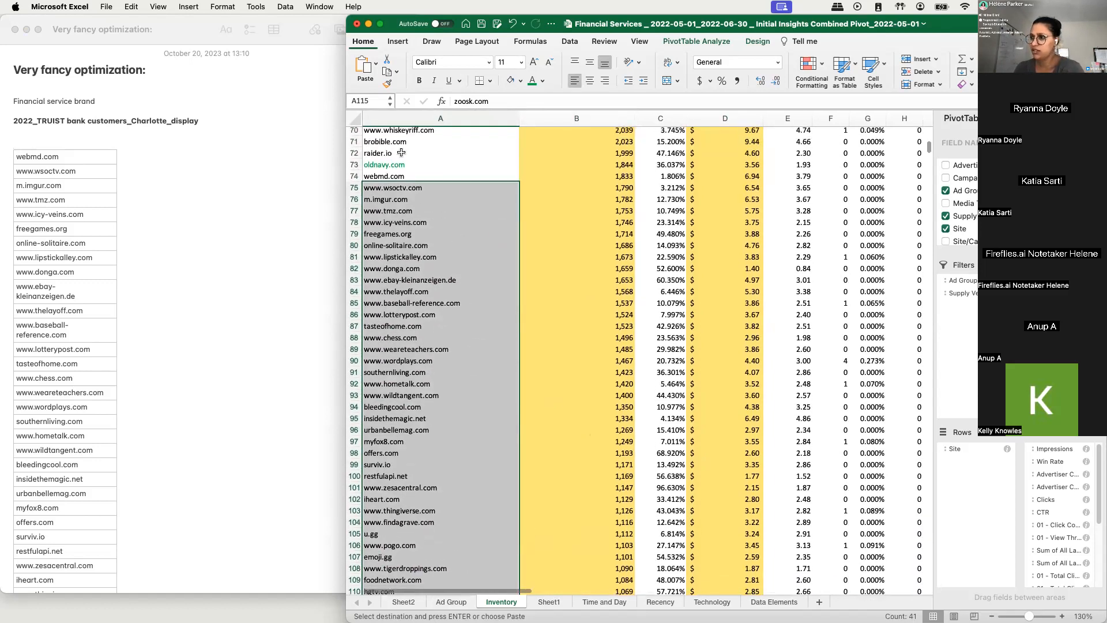
{"action": "left_click", "coordinate": [403, 153]}
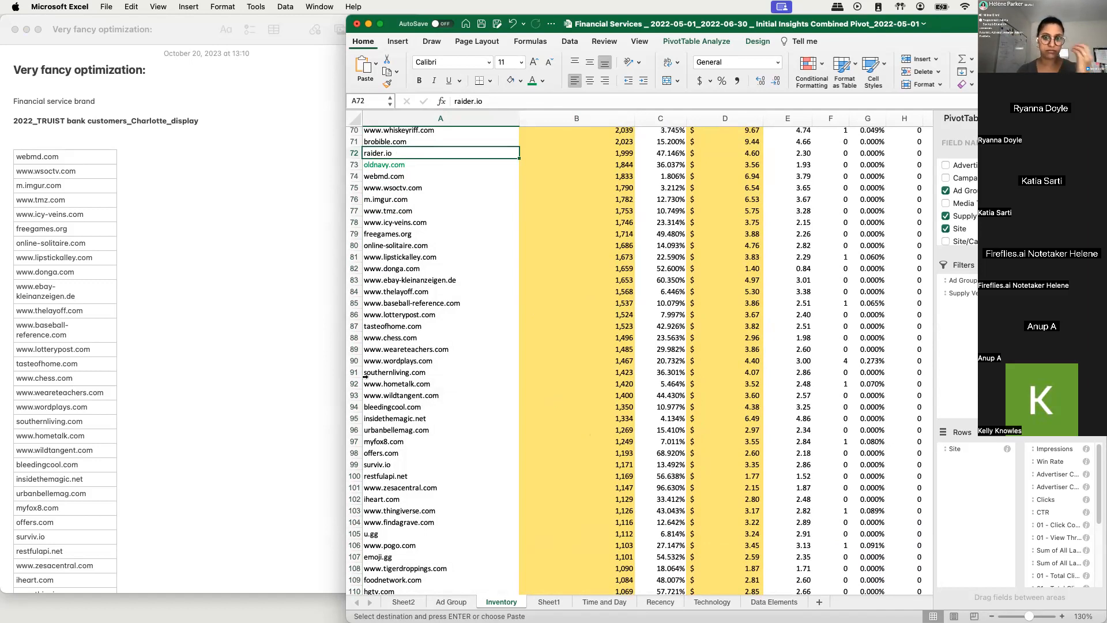
{"action": "left_click", "coordinate": [490, 210]}
{"action": "left_click", "coordinate": [415, 166]}
{"action": "scroll", "coordinate": [513, 219], "scroll_direction": "up", "scroll_amount": 2}
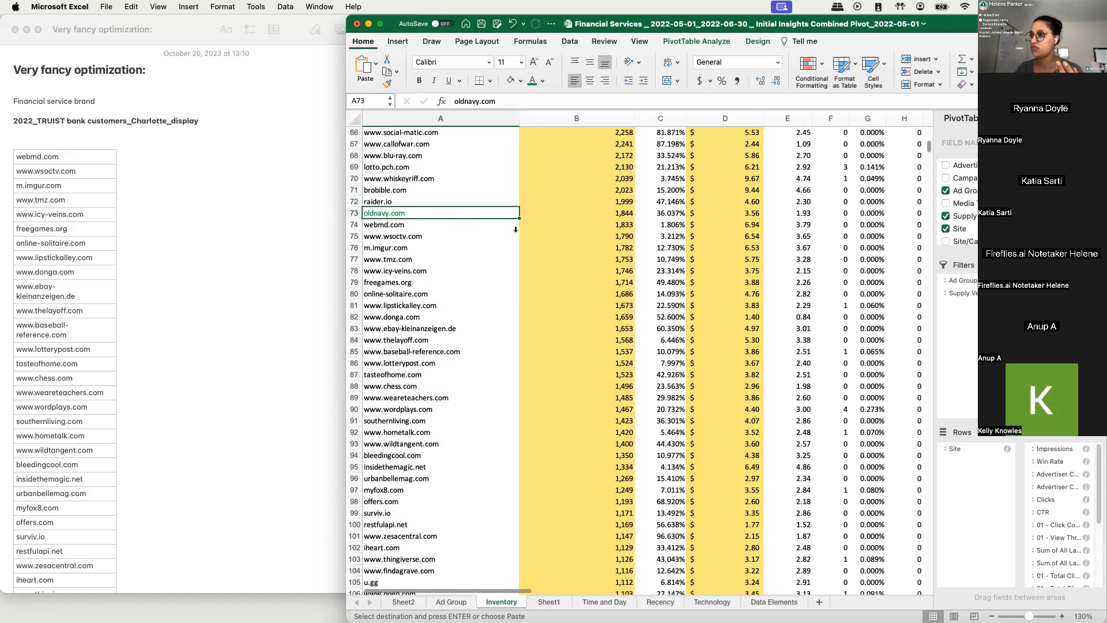
{"action": "left_click_drag", "start_coordinate": [375, 196], "coordinate": [375, 203]}
{"action": "scroll", "coordinate": [430, 216], "scroll_direction": "up", "scroll_amount": 3}
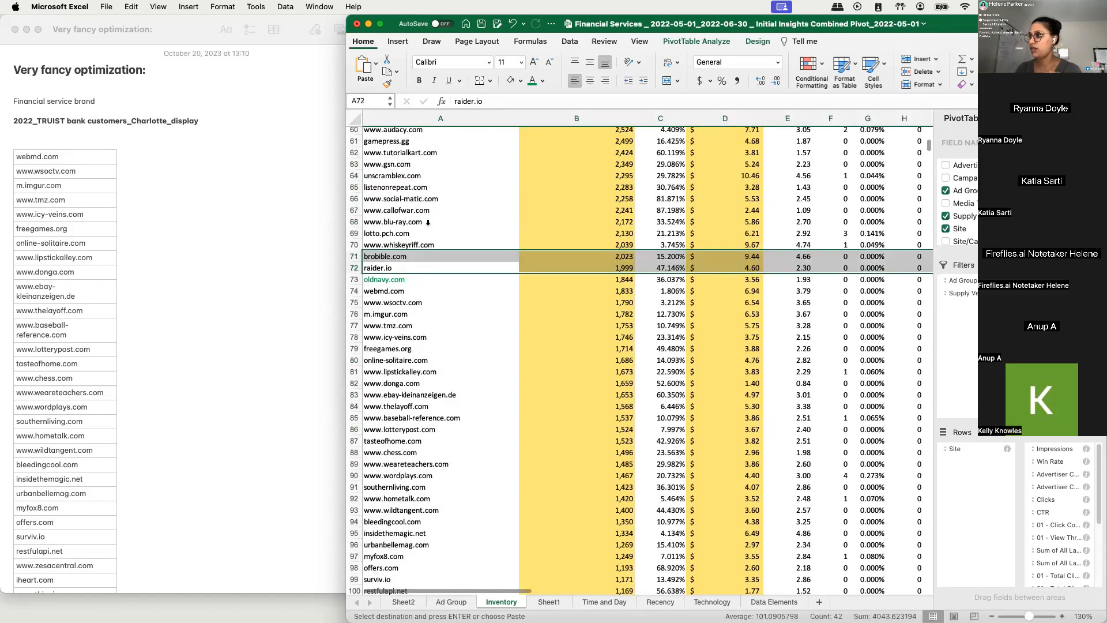
{"action": "scroll", "coordinate": [428, 222], "scroll_direction": "up", "scroll_amount": 3}
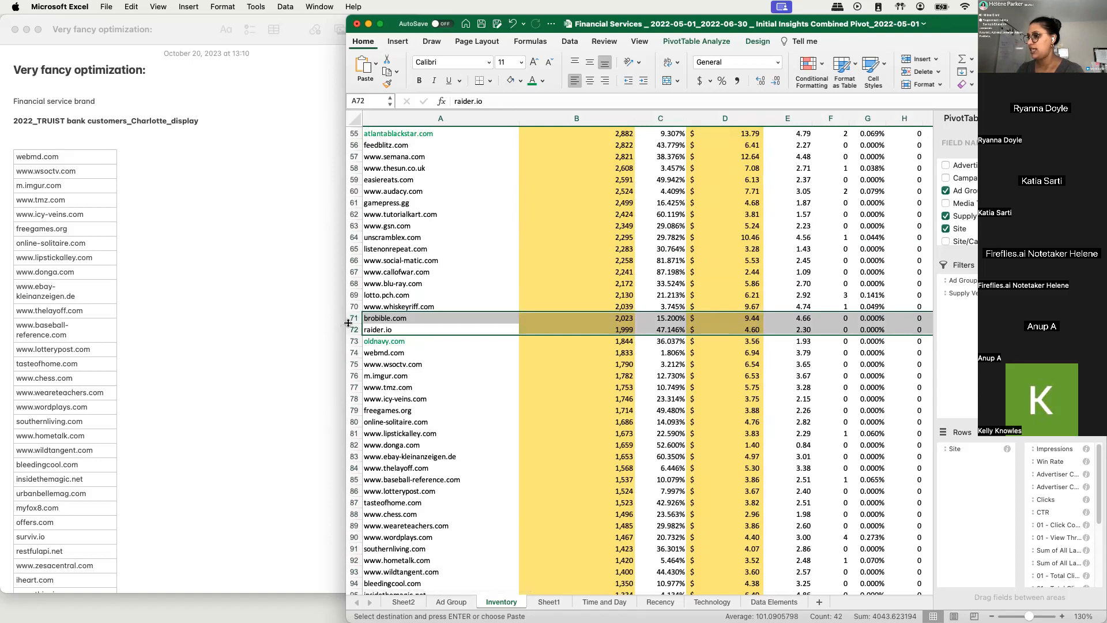
- Write "The following sites are the low performing sites with higher spend and no conversions" above the site list, followed by a blank line
{"action": "left_click", "coordinate": [42, 139]}
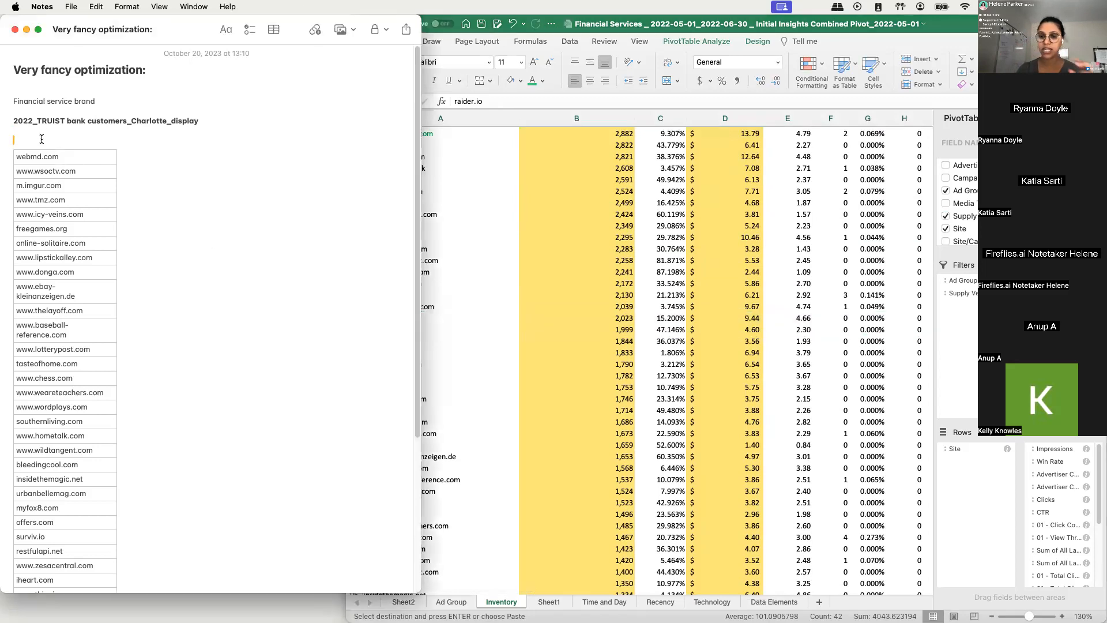
{"action": "type", "text": "The"}
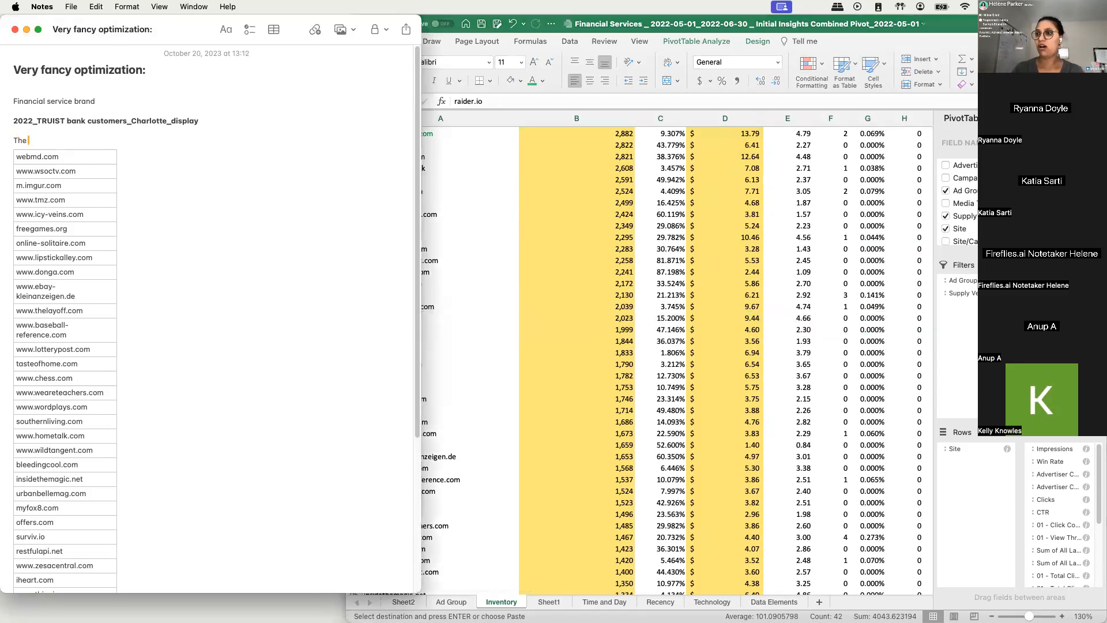
{"action": "type", "text": " following sites are the"}
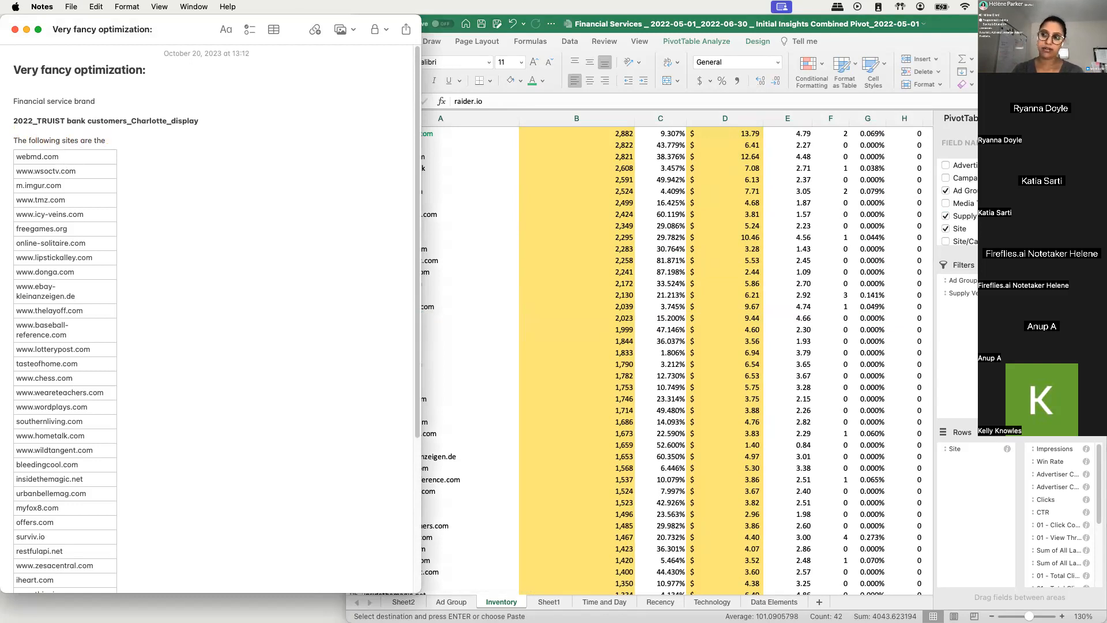
{"action": "type", "text": " low performing sites based on"}
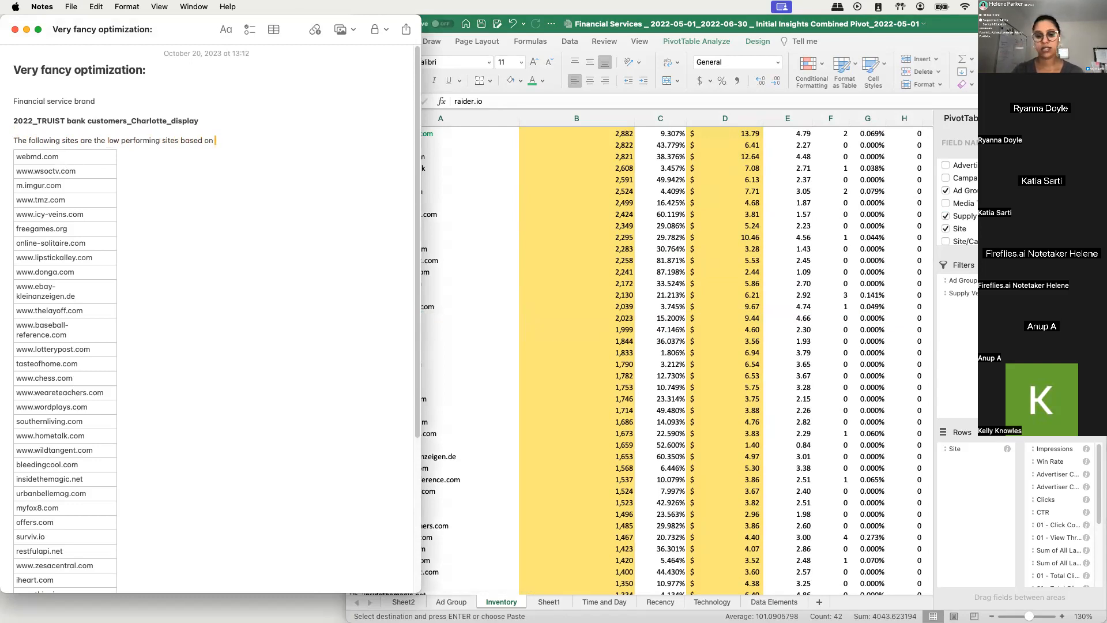
{"action": "key", "text": "BackSpace"}
{"action": "key", "text": "BackSpace"}
{"action": "key", "text": "BackSpace"}
{"action": "key", "text": "BackSpace"}
{"action": "key", "text": "BackSpace"}
{"action": "key", "text": "BackSpace"}
{"action": "key", "text": "BackSpace"}
{"action": "key", "text": "BackSpace"}
{"action": "key", "text": "BackSpace"}
{"action": "type", "text": "with"}
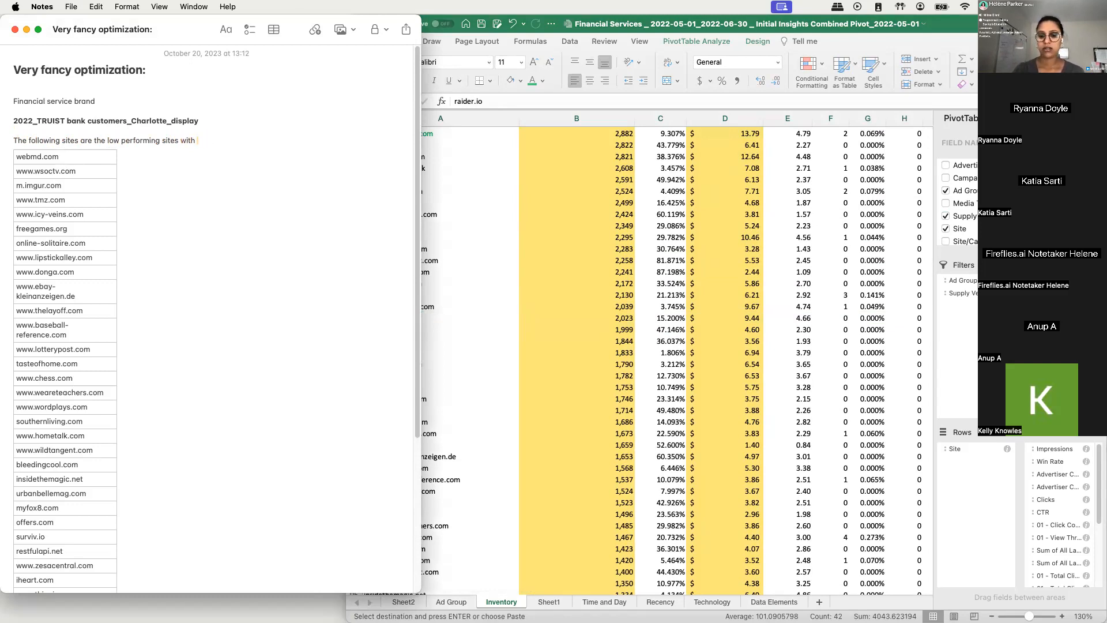
{"action": "type", "text": " higher spend and no conversion"}
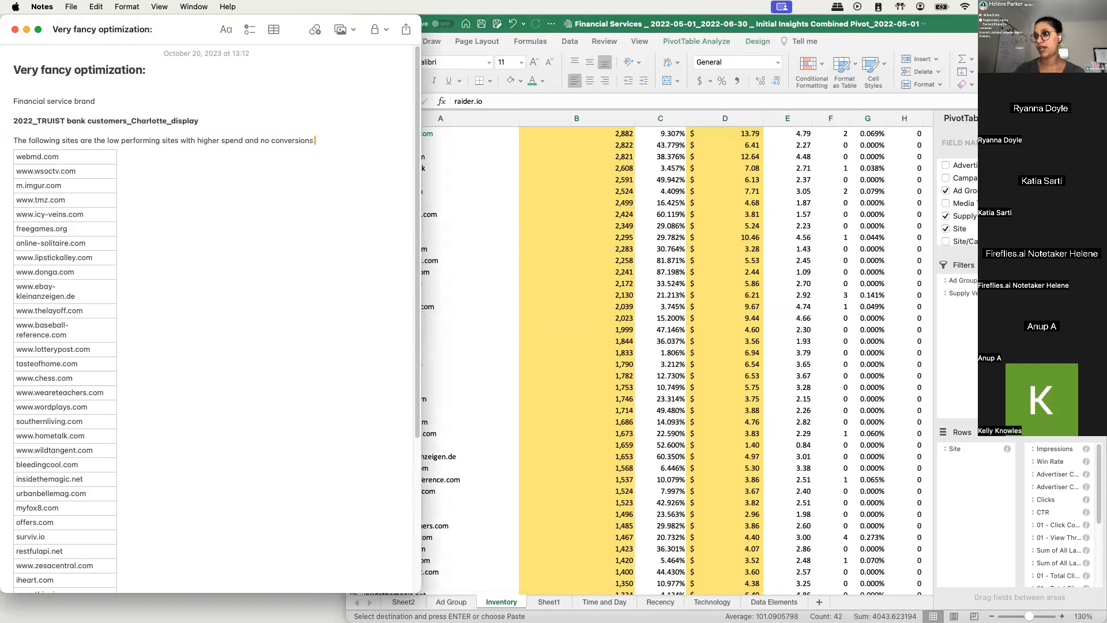
{"action": "type", "text": "s"}
{"action": "key", "text": "Return"}
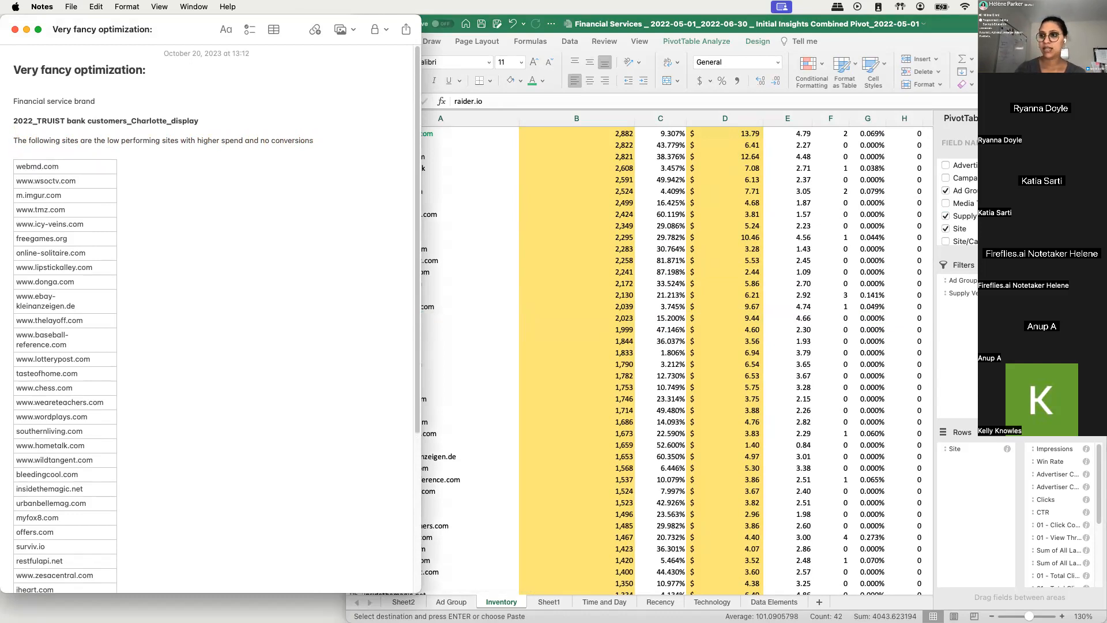
- Add the line "Our CPA goal is $25 for ALL conversions (TC1-5)" above the sentence about the low performing sites
{"action": "left_click", "coordinate": [133, 139]}
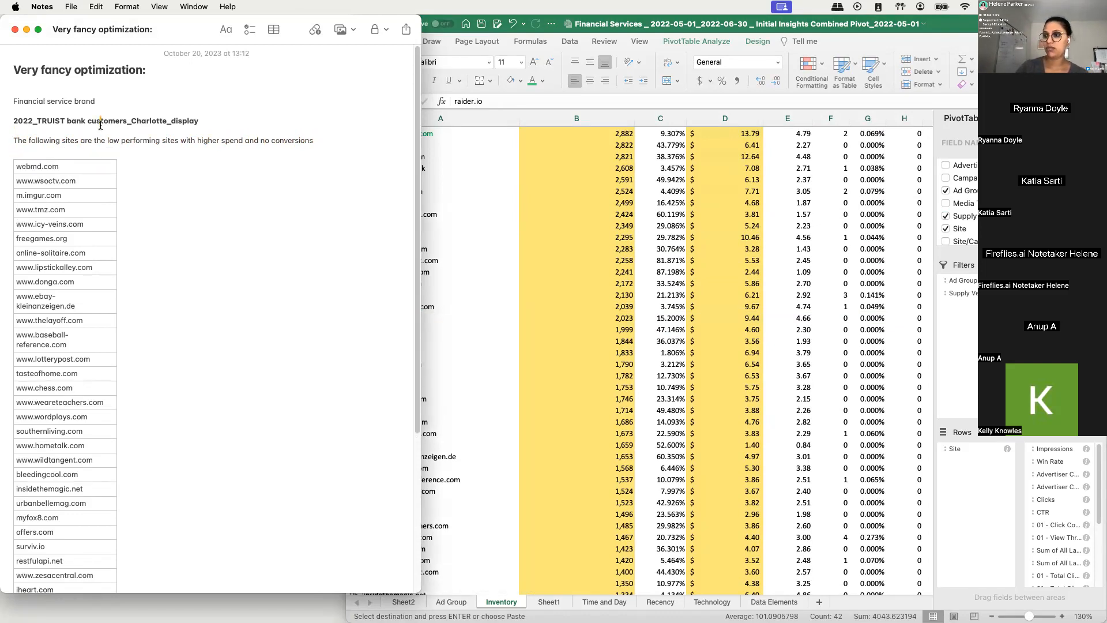
{"action": "key", "text": "Return"}
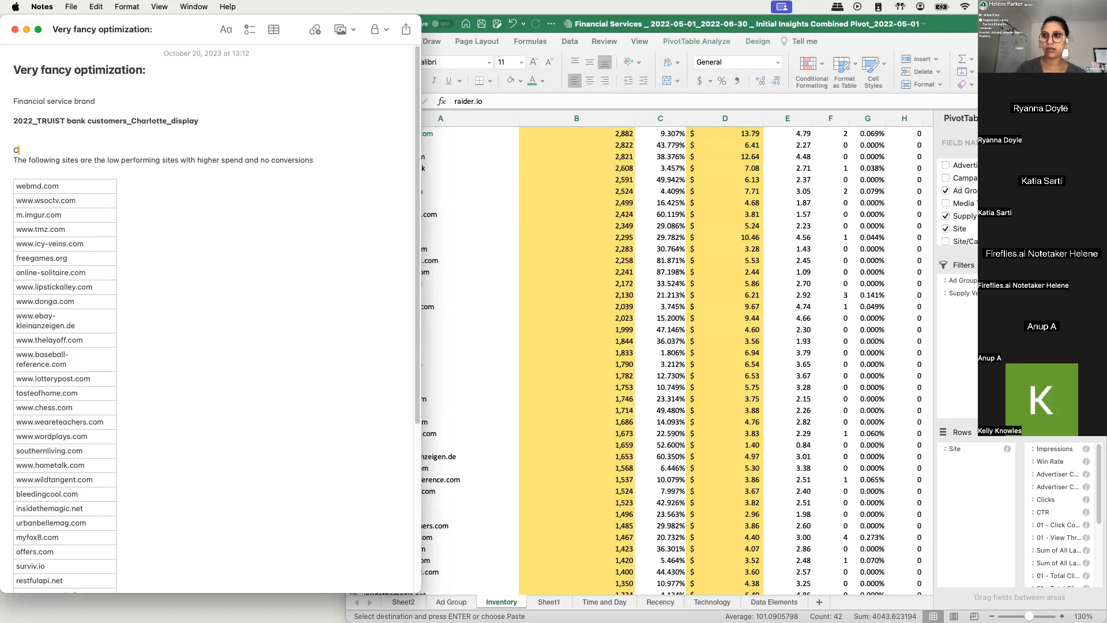
{"action": "type", "text": "Our CPA goal is $2"}
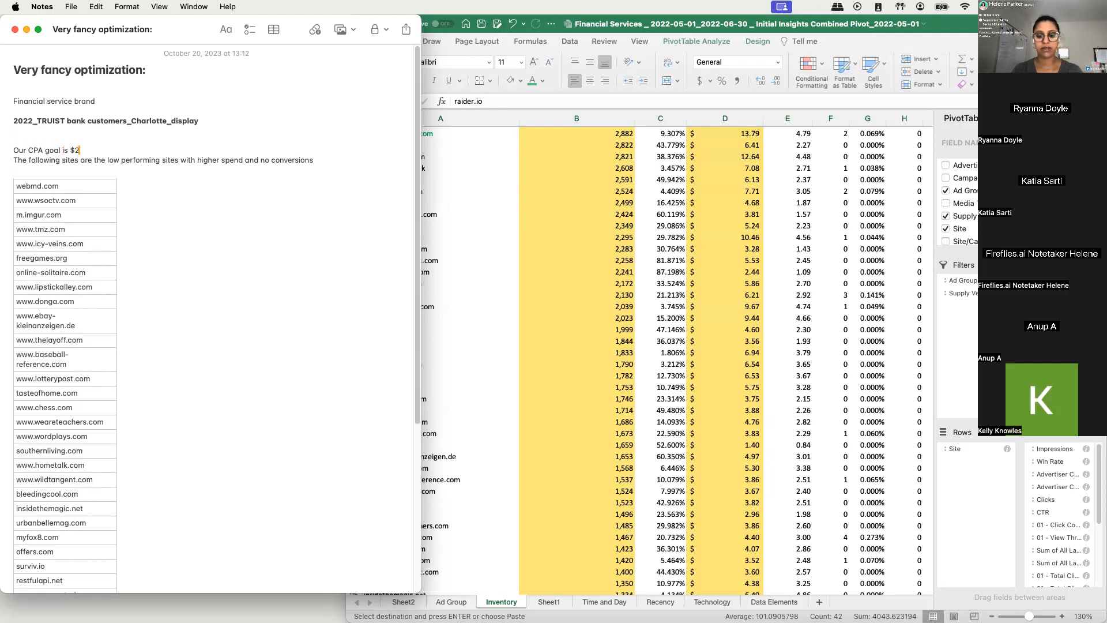
{"action": "type", "text": "5 to"}
{"action": "key", "text": "BackSpace"}
{"action": "key", "text": "BackSpace"}
{"action": "type", "text": "for"}
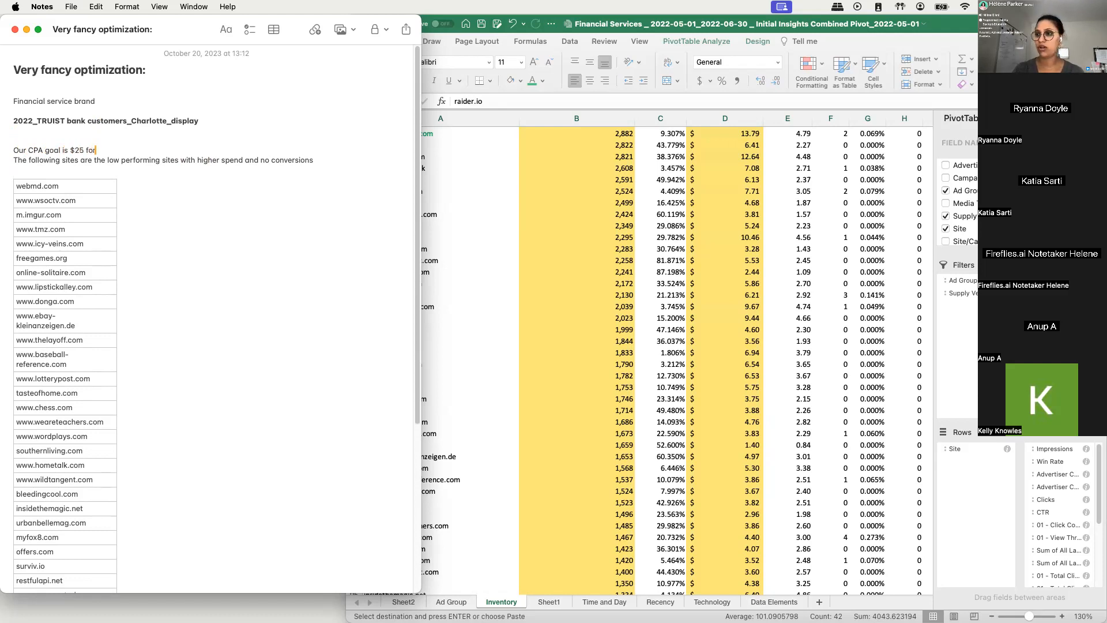
{"action": "type", "text": " ALL conversion"}
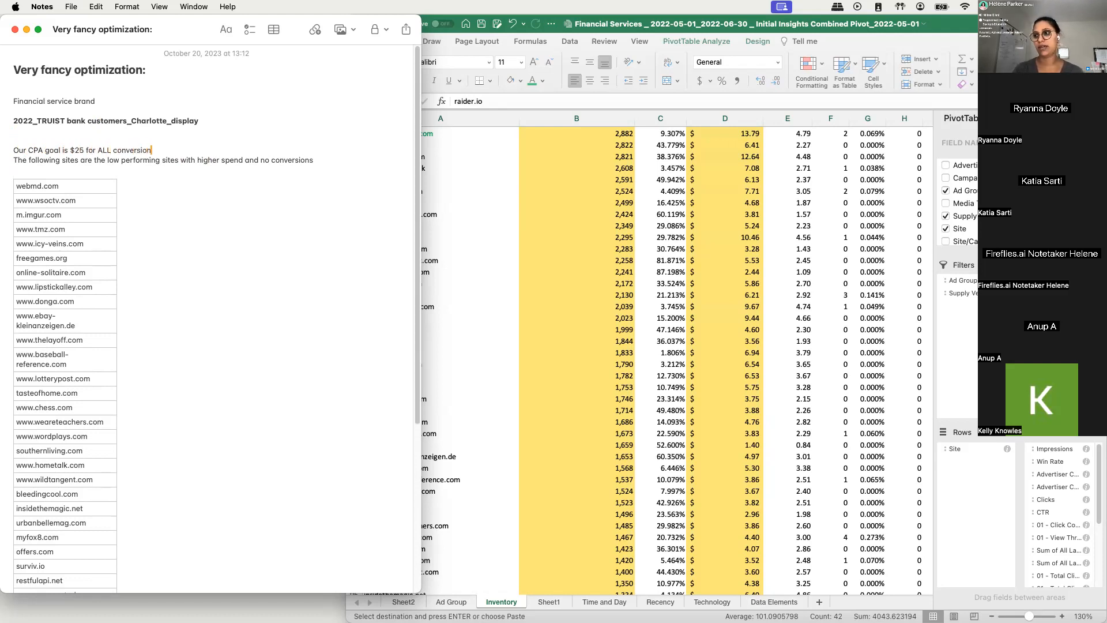
{"action": "type", "text": "s (TC1-5)"}
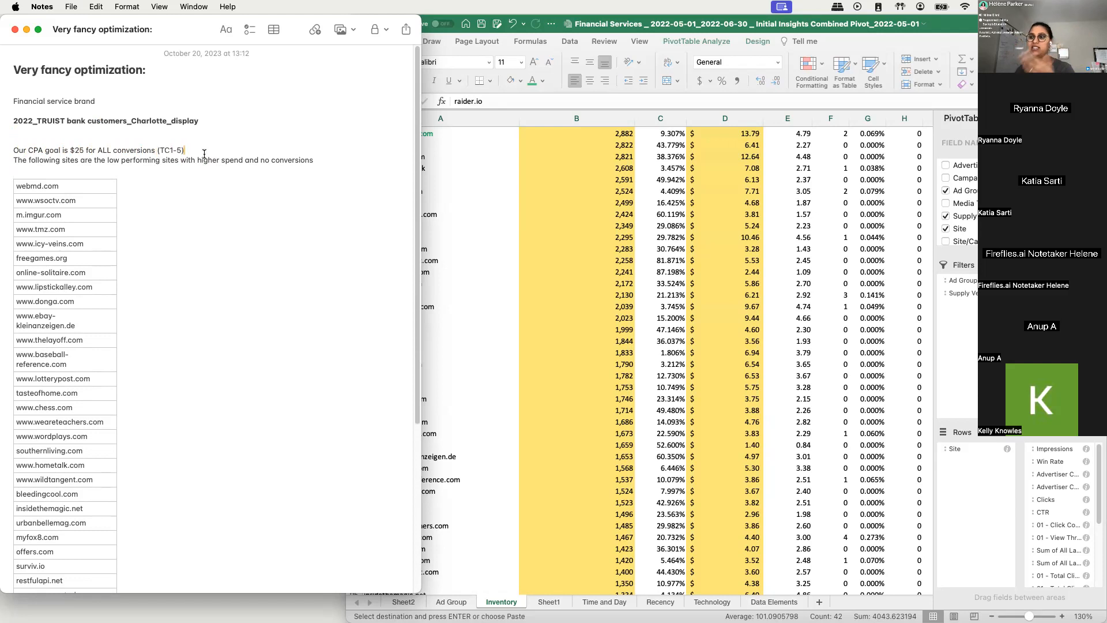
- Review the CPA goal and listed sites in the note against the rows around oldnavy.com in the Excel Inventory pivot
{"action": "left_click", "coordinate": [310, 164]}
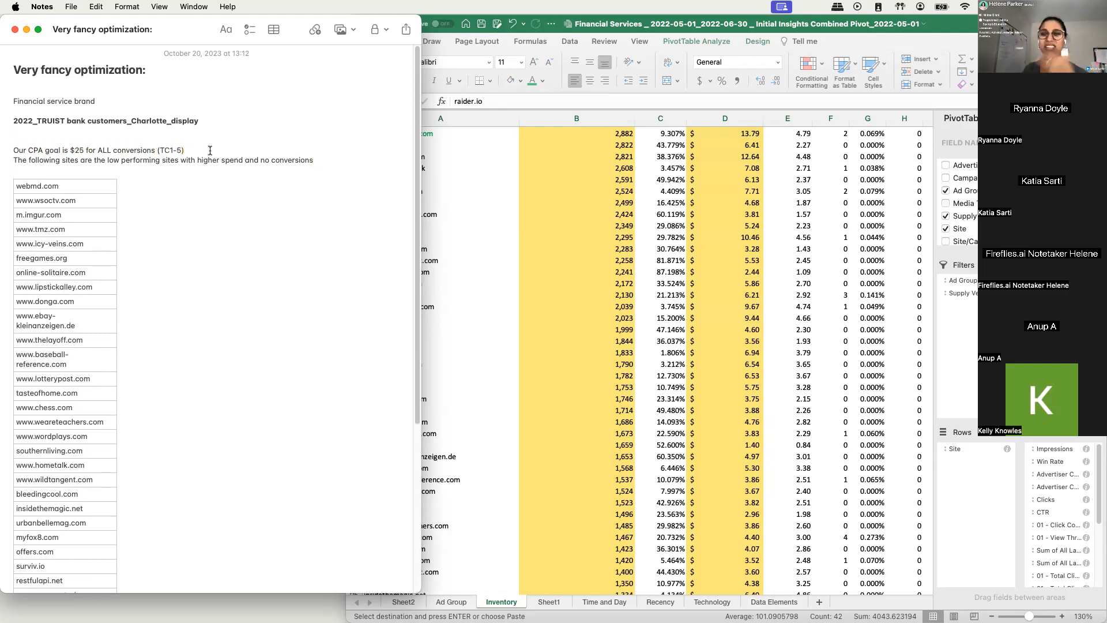
{"action": "left_click", "coordinate": [105, 177]}
{"action": "left_click", "coordinate": [111, 167]}
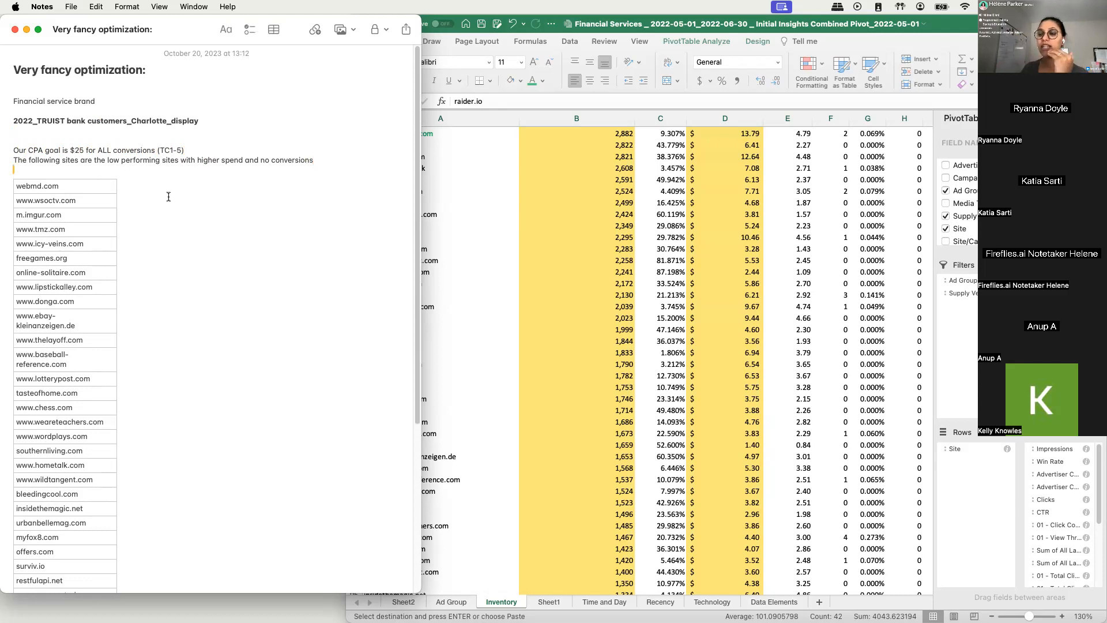
{"action": "scroll", "coordinate": [168, 199], "scroll_direction": "down", "scroll_amount": 1}
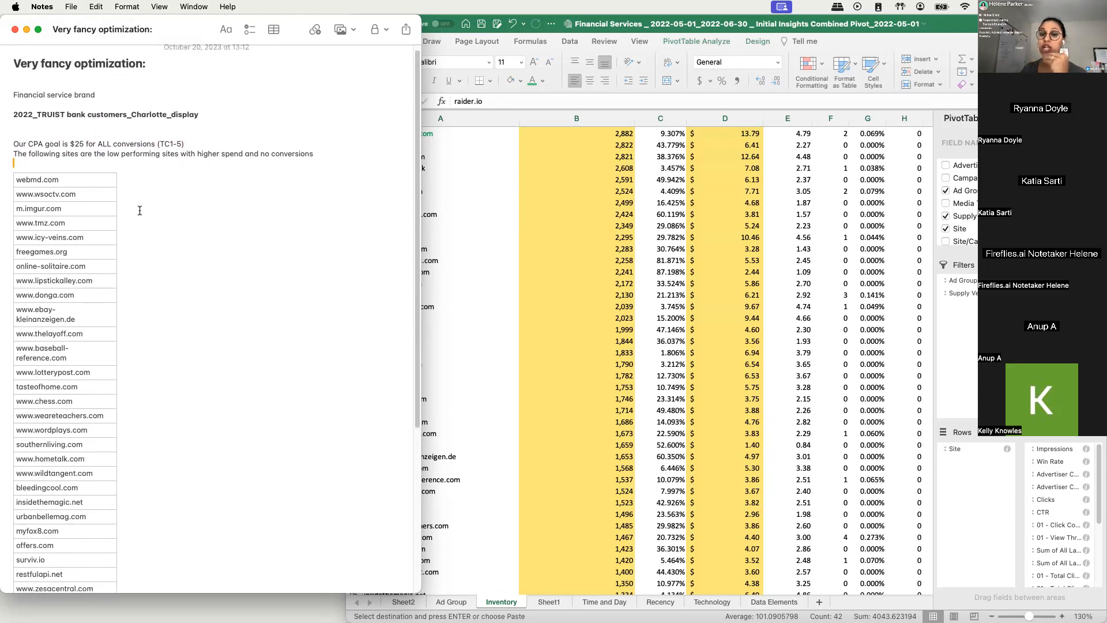
{"action": "left_click", "coordinate": [70, 144]}
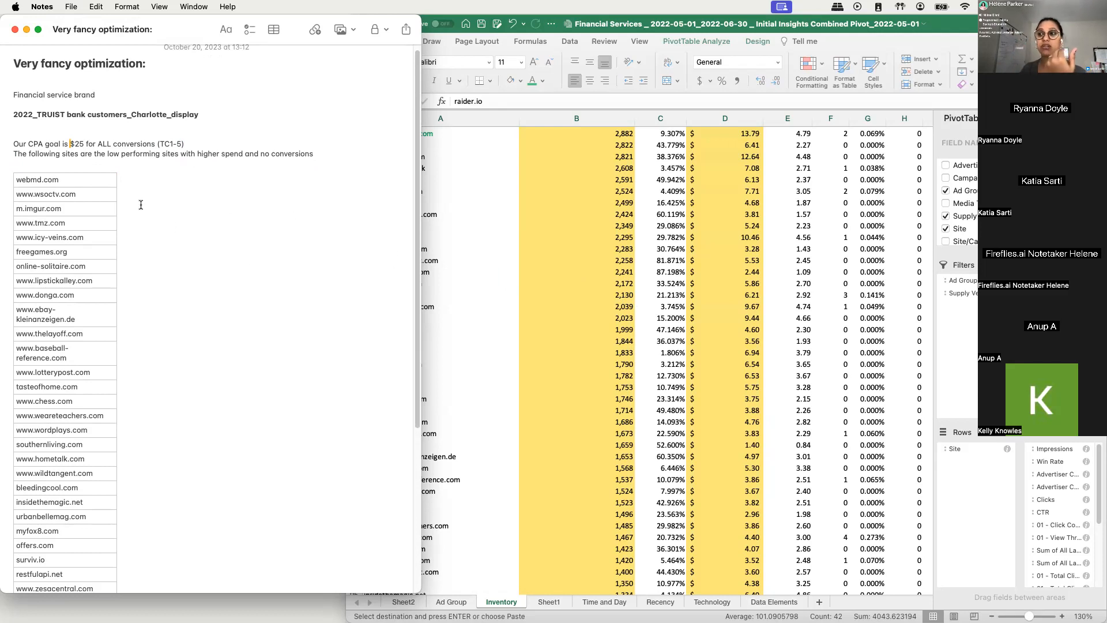
{"action": "left_click_drag", "start_coordinate": [54, 181], "coordinate": [51, 261]}
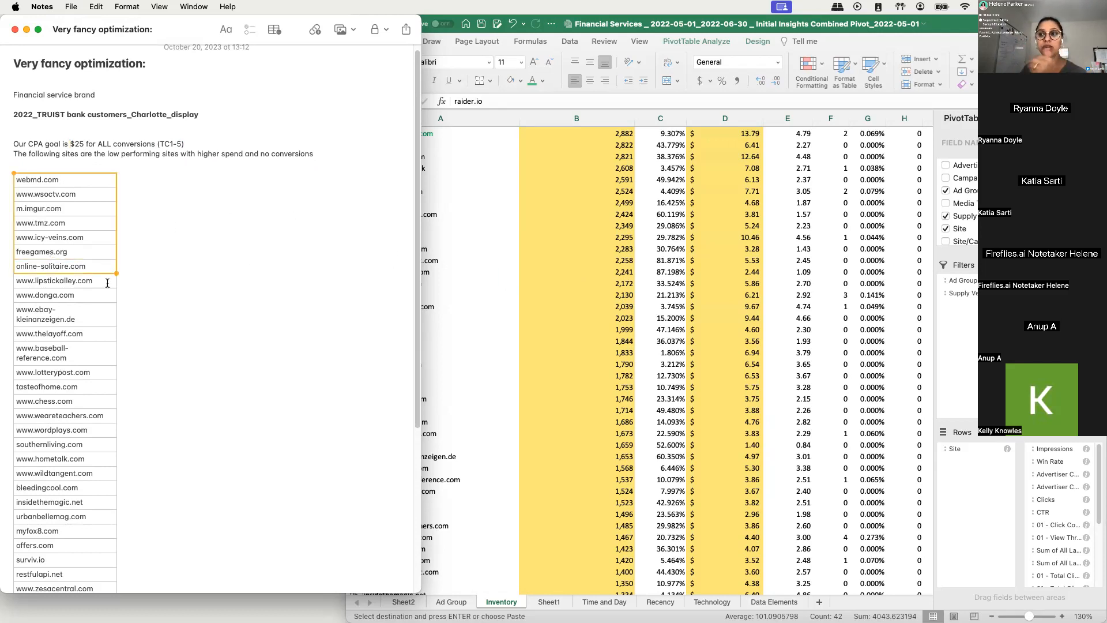
{"action": "left_click", "coordinate": [74, 226]}
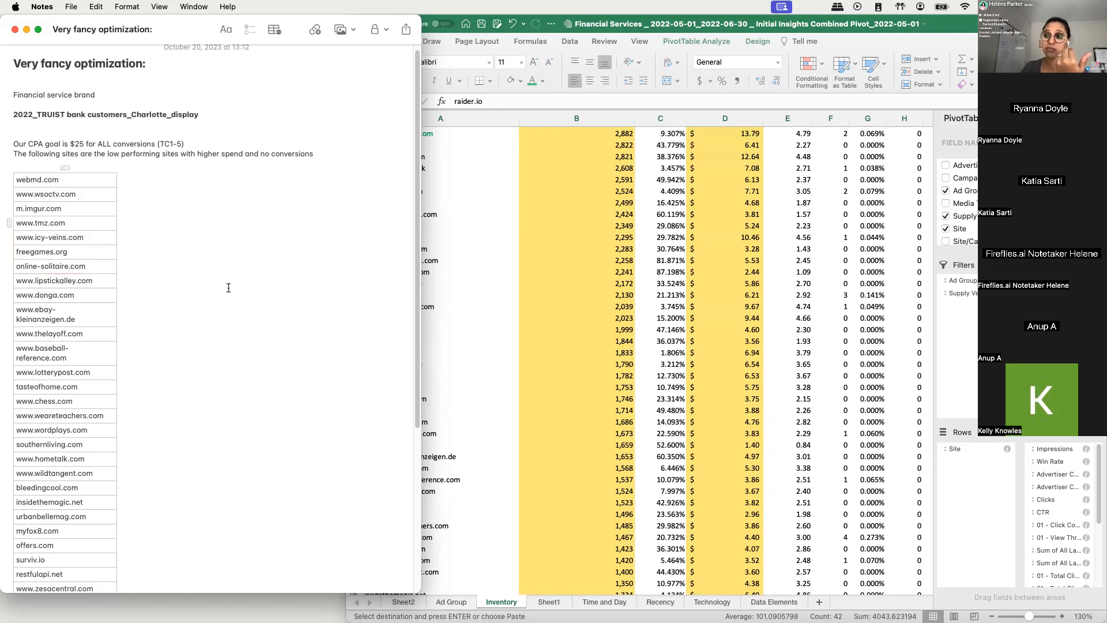
{"action": "left_click", "coordinate": [468, 314]}
{"action": "left_click", "coordinate": [371, 338]}
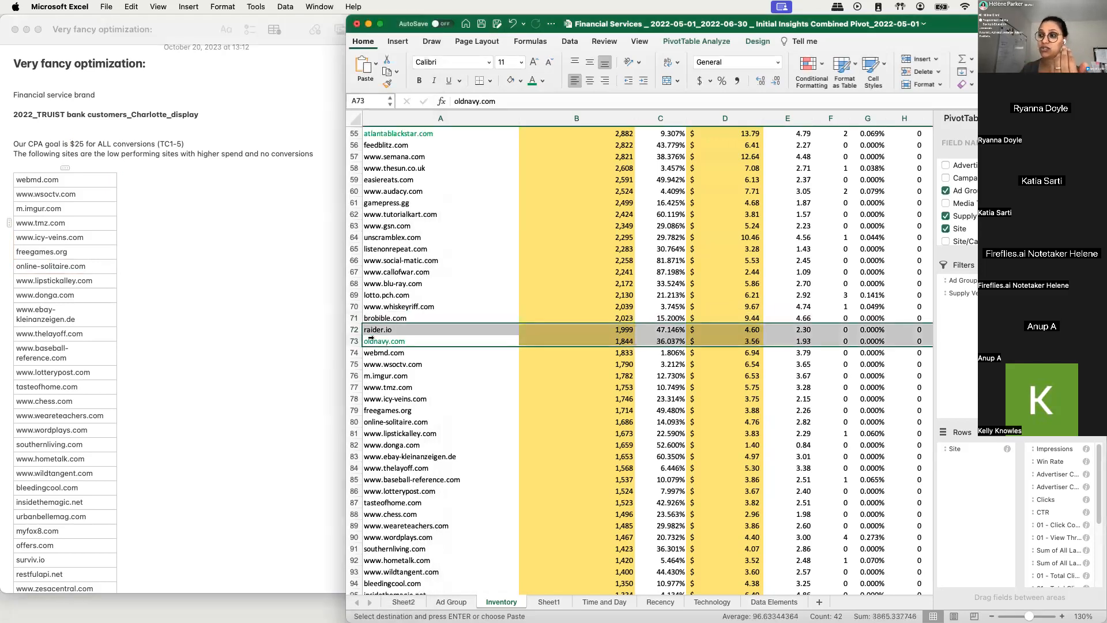
{"action": "left_click", "coordinate": [385, 345]}
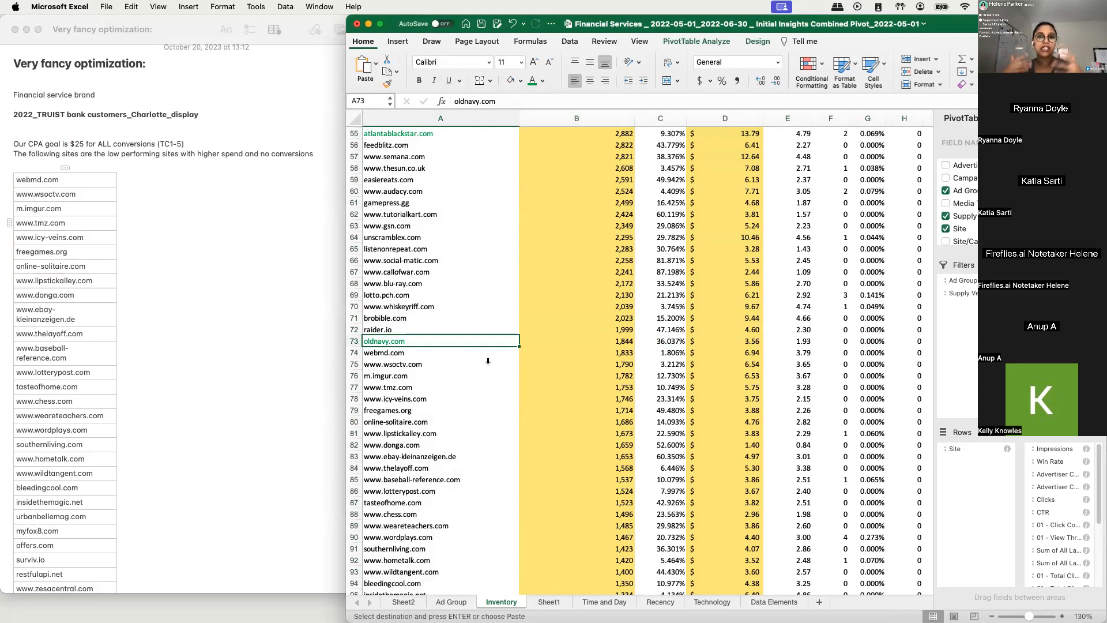
- Copy the site names from feedblitz.com through raider.io in the Inventory pivot
{"action": "left_click", "coordinate": [401, 306]}
{"action": "scroll", "coordinate": [421, 216], "scroll_direction": "up", "scroll_amount": 1}
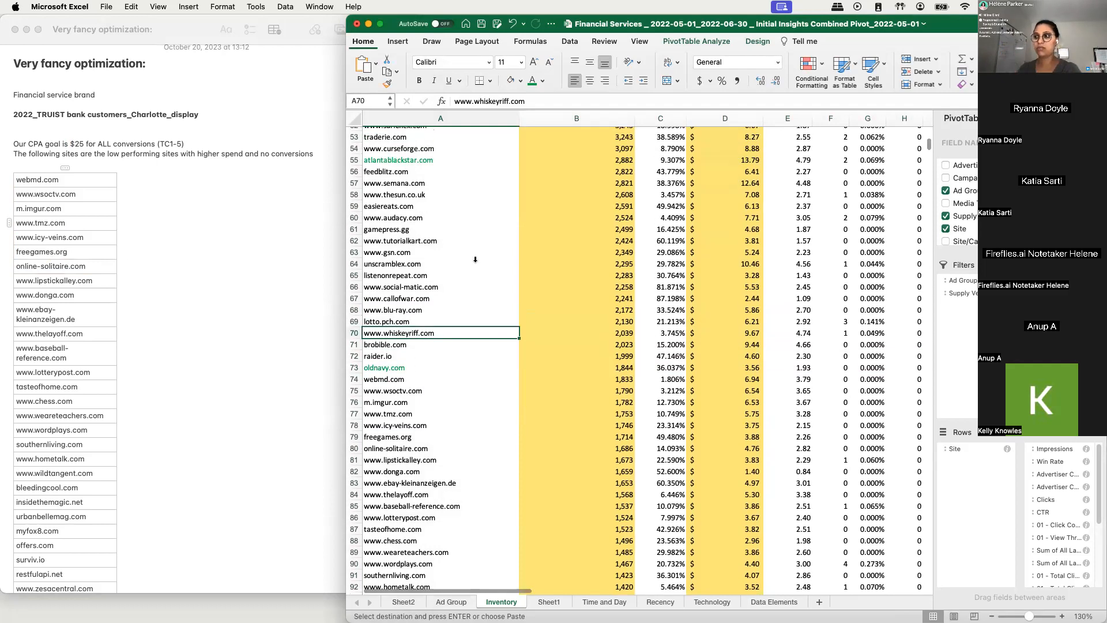
{"action": "left_click_drag", "start_coordinate": [389, 173], "coordinate": [432, 356]}
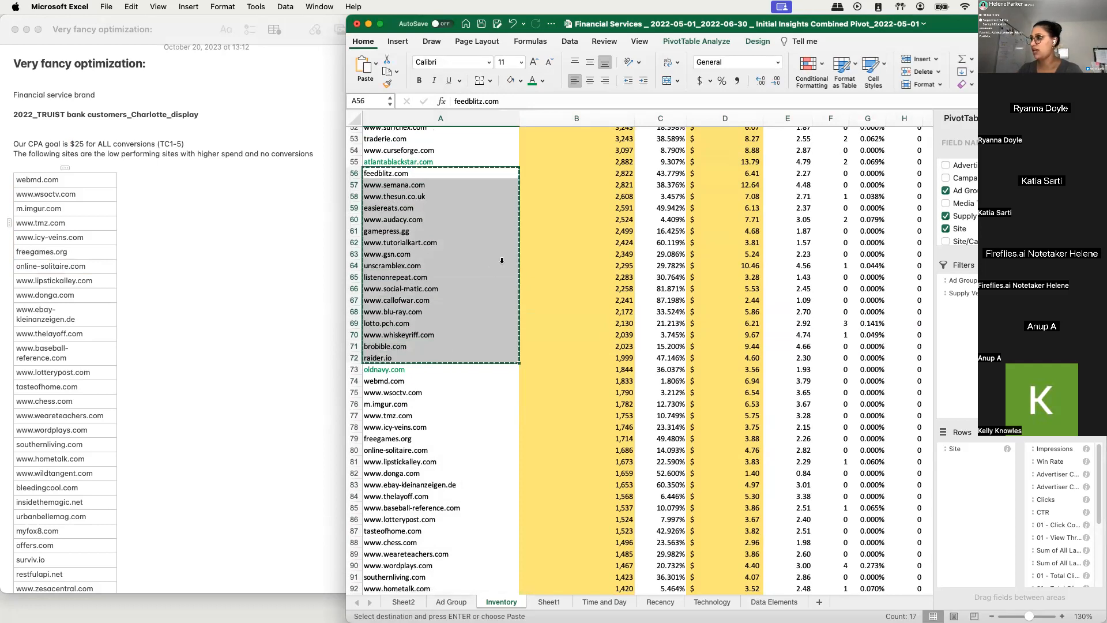
{"action": "left_click", "coordinate": [744, 266]}
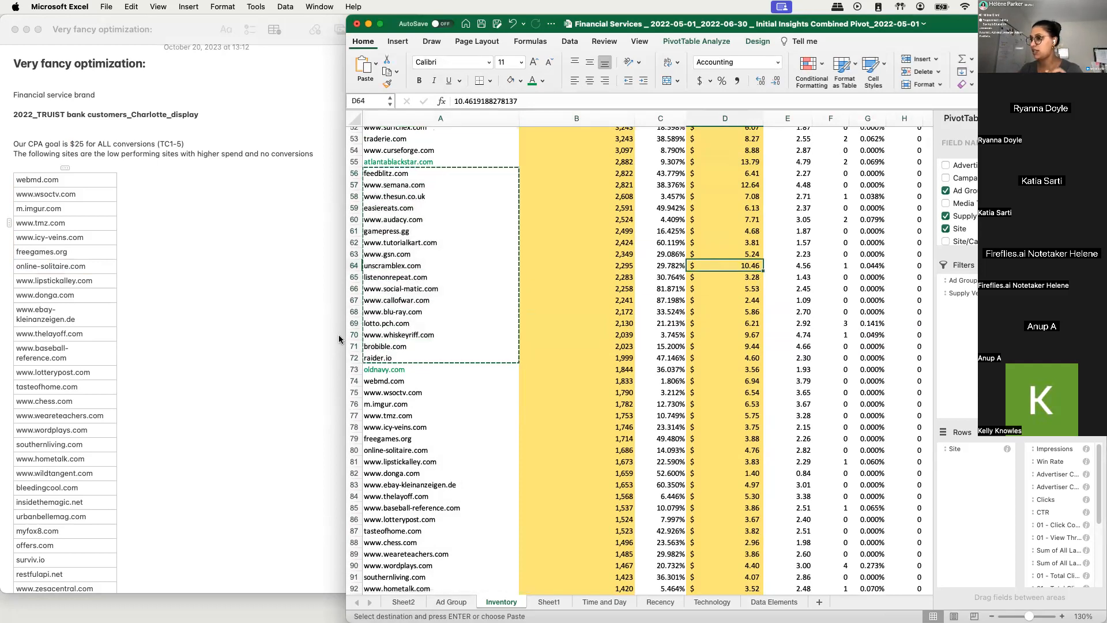
- Widen the Excel window to show more metric columns and check the converting sites atlantablackstar.com and oldnavy.com
{"action": "left_click_drag", "start_coordinate": [347, 335], "coordinate": [153, 335]}
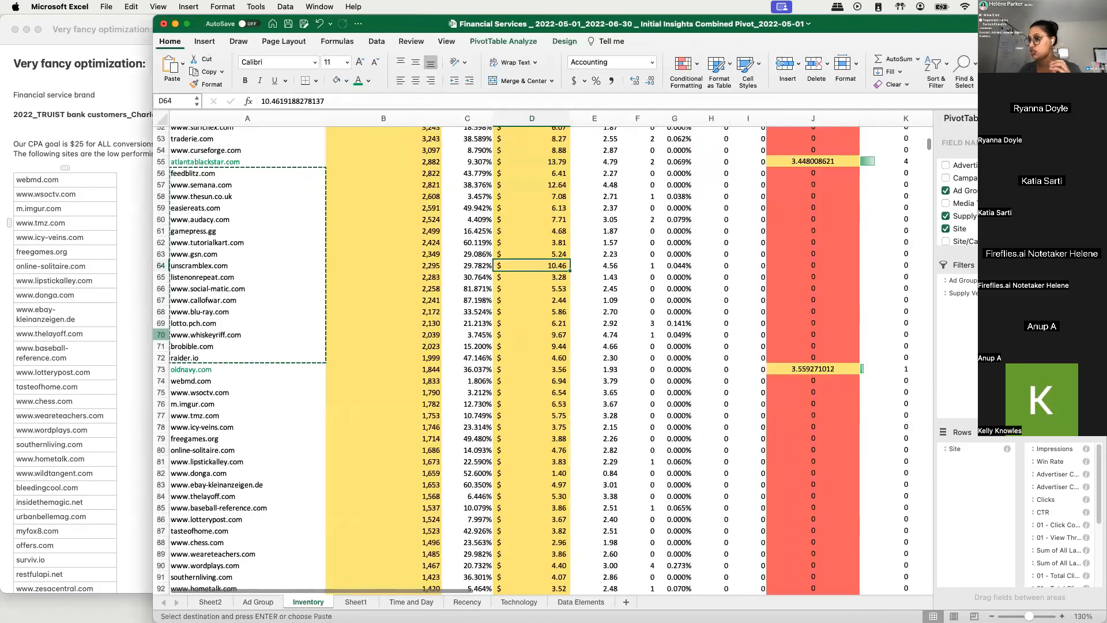
{"action": "left_click_drag", "start_coordinate": [454, 592], "coordinate": [355, 482]}
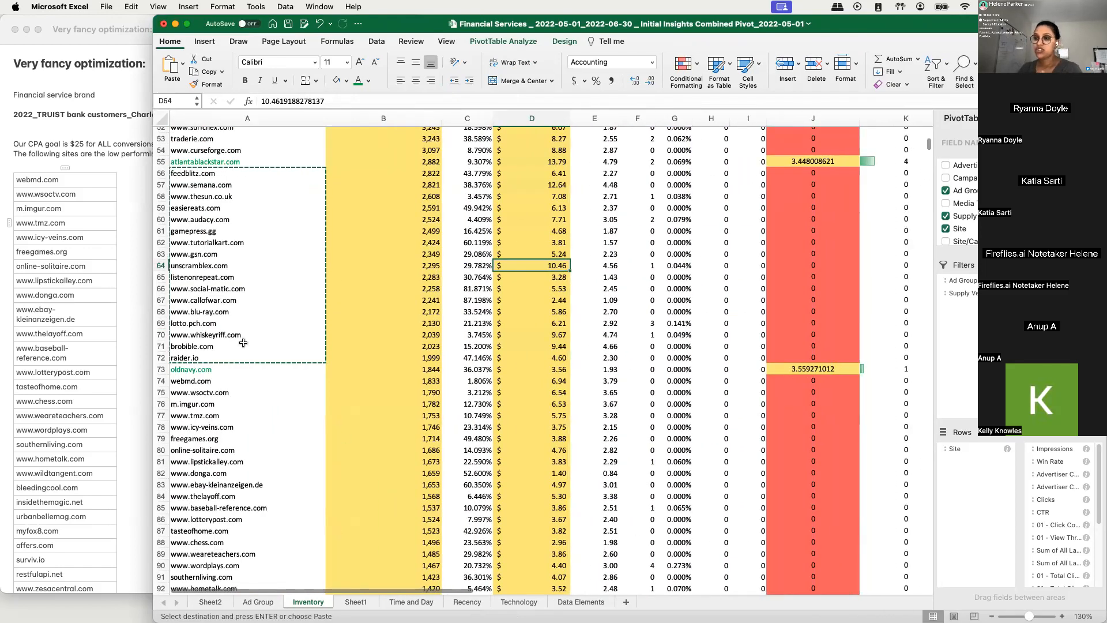
{"action": "left_click", "coordinate": [221, 163]}
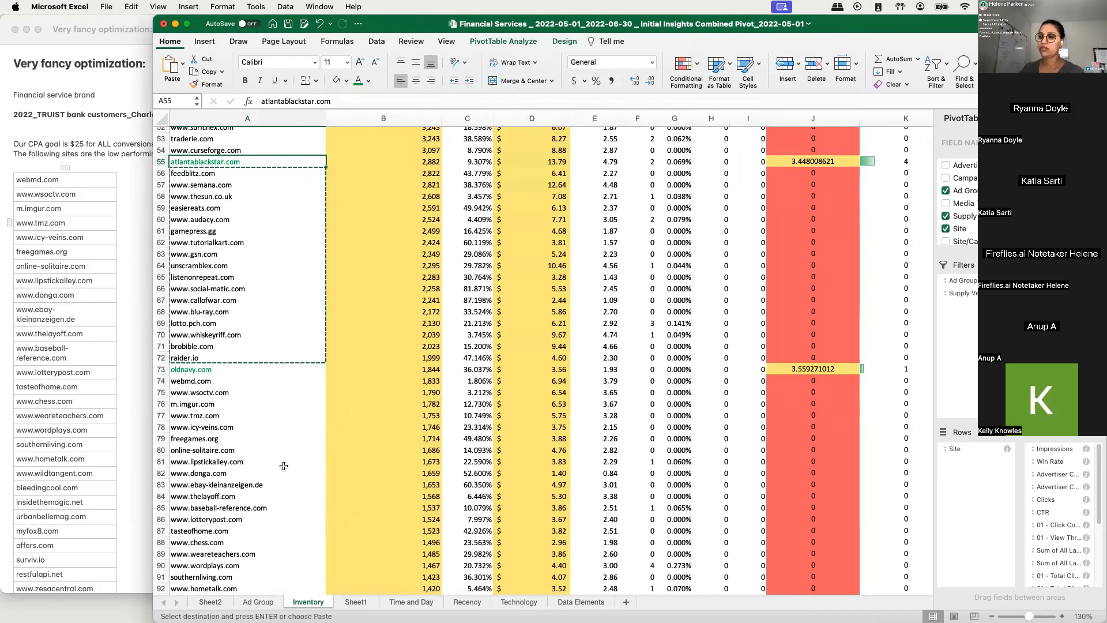
{"action": "left_click", "coordinate": [195, 369]}
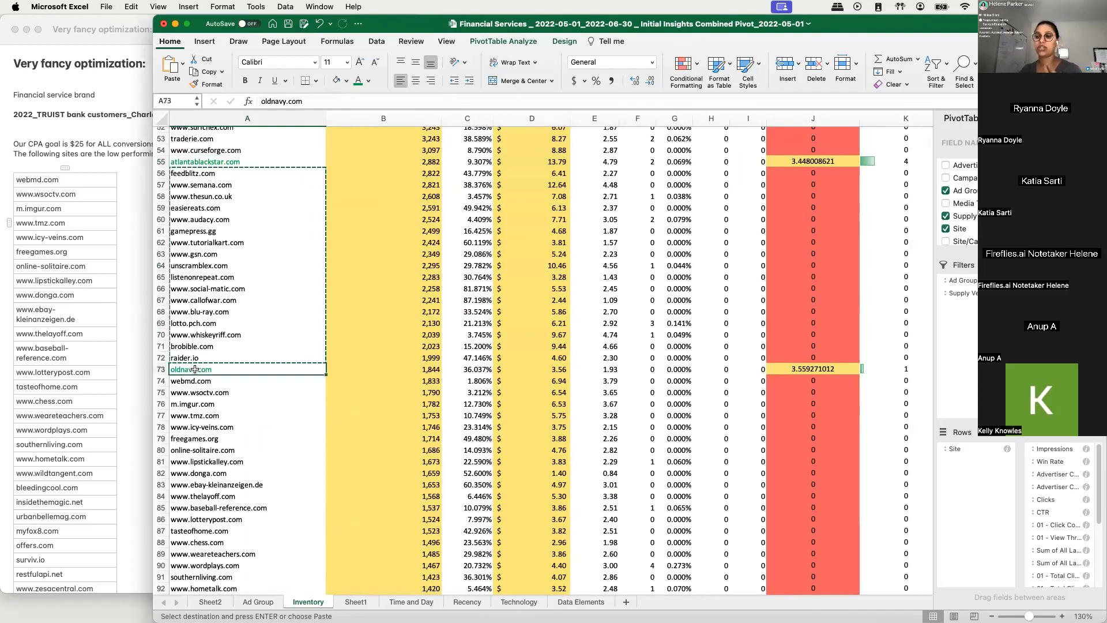
- Paste the copied sites into the note as a separate list below zoosk.com
{"action": "scroll", "coordinate": [122, 345], "scroll_direction": "down", "scroll_amount": 10}
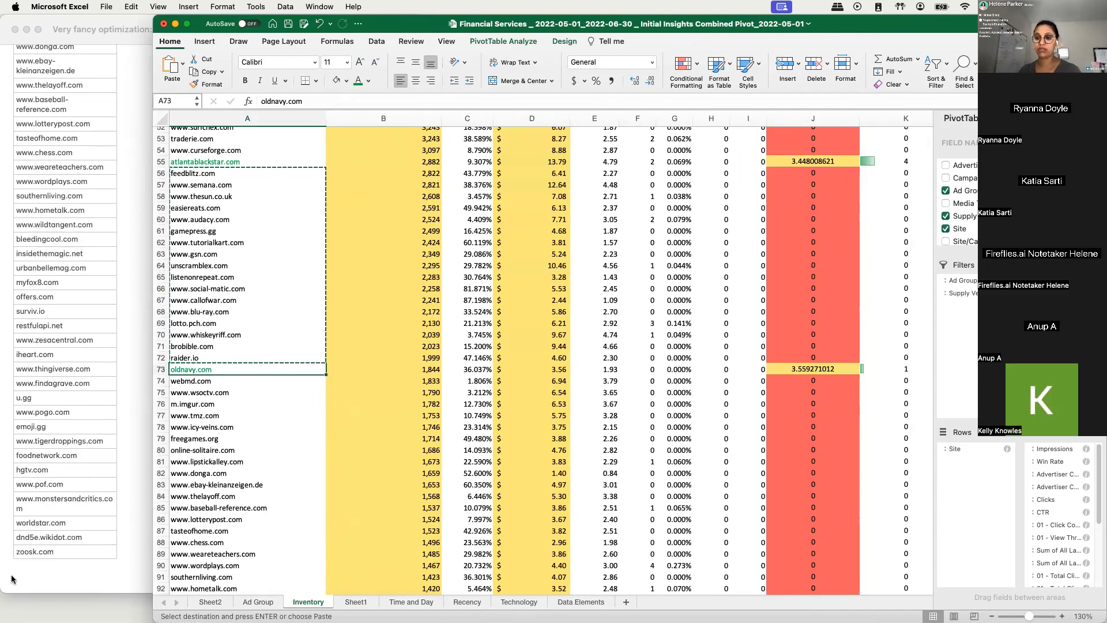
{"action": "left_click", "coordinate": [13, 576]}
{"action": "key", "text": "super+v"}
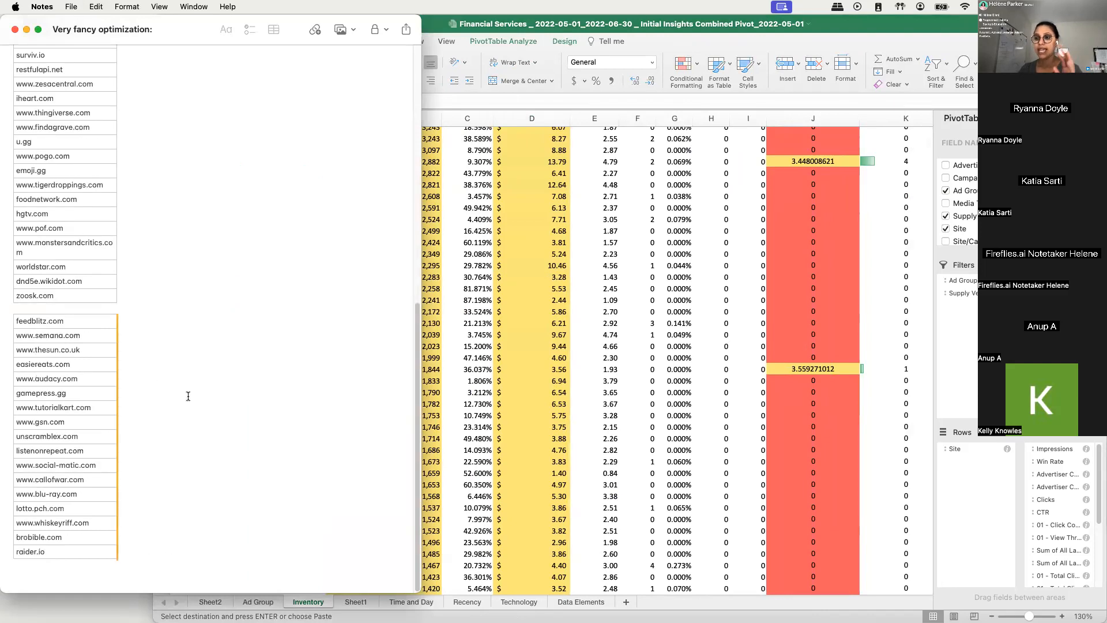
- Add the heading "Exclusion list:" directly above the webmd.com site list in the note
{"action": "scroll", "coordinate": [188, 396], "scroll_direction": "up", "scroll_amount": 15}
{"action": "left_click", "coordinate": [68, 171]}
{"action": "key", "text": "Return"}
{"action": "type", "text": "E"}
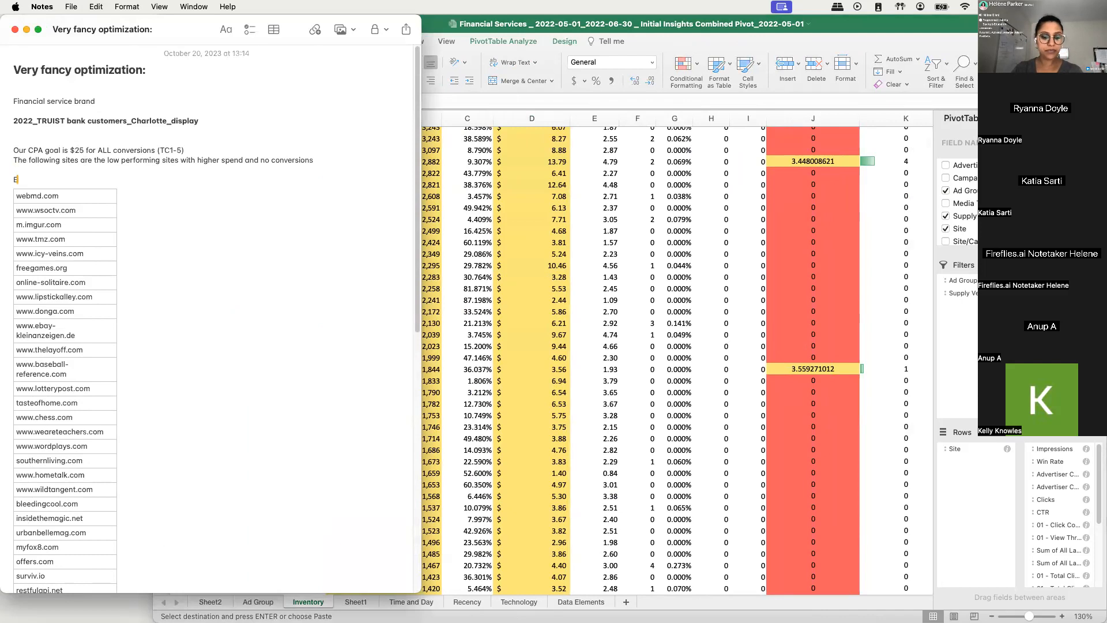
{"action": "type", "text": "xlusio"}
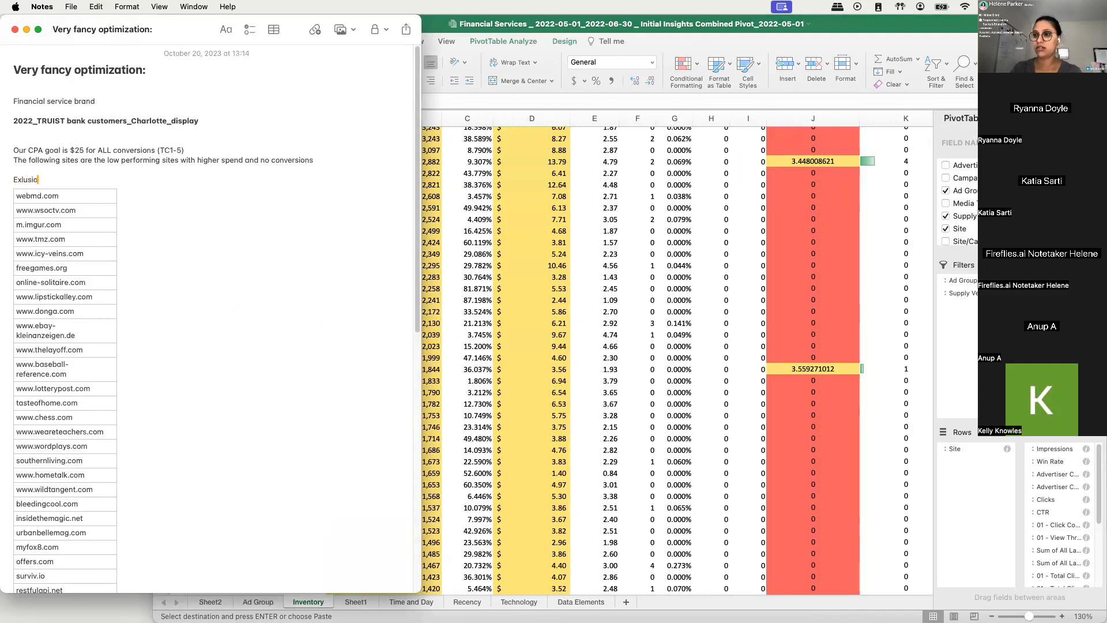
{"action": "type", "text": "n lusio"}
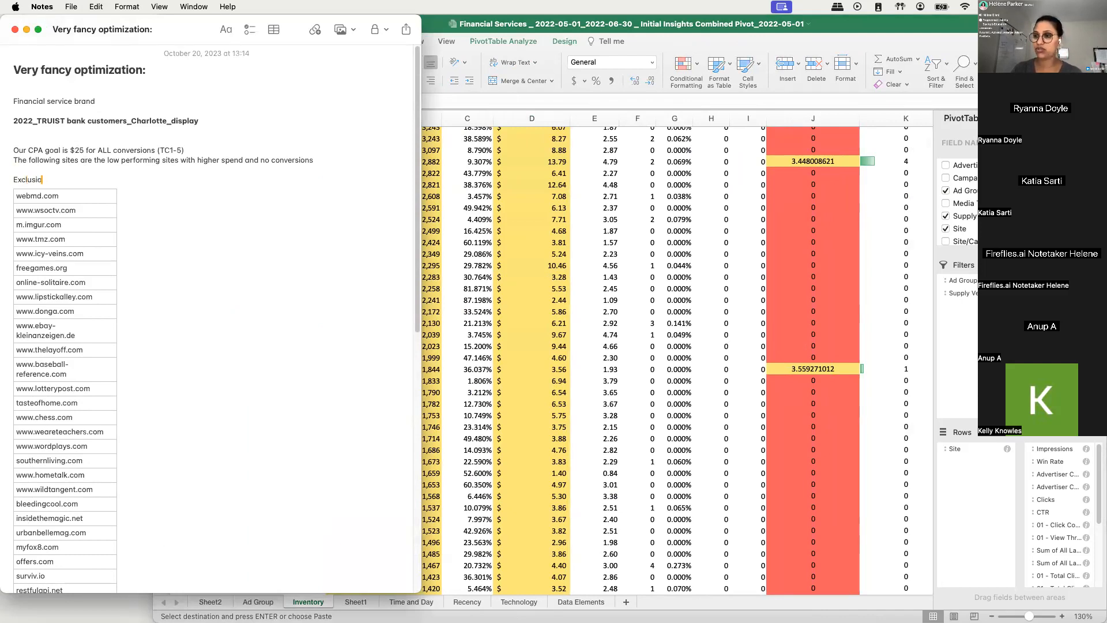
{"action": "type", "text": "n list:"}
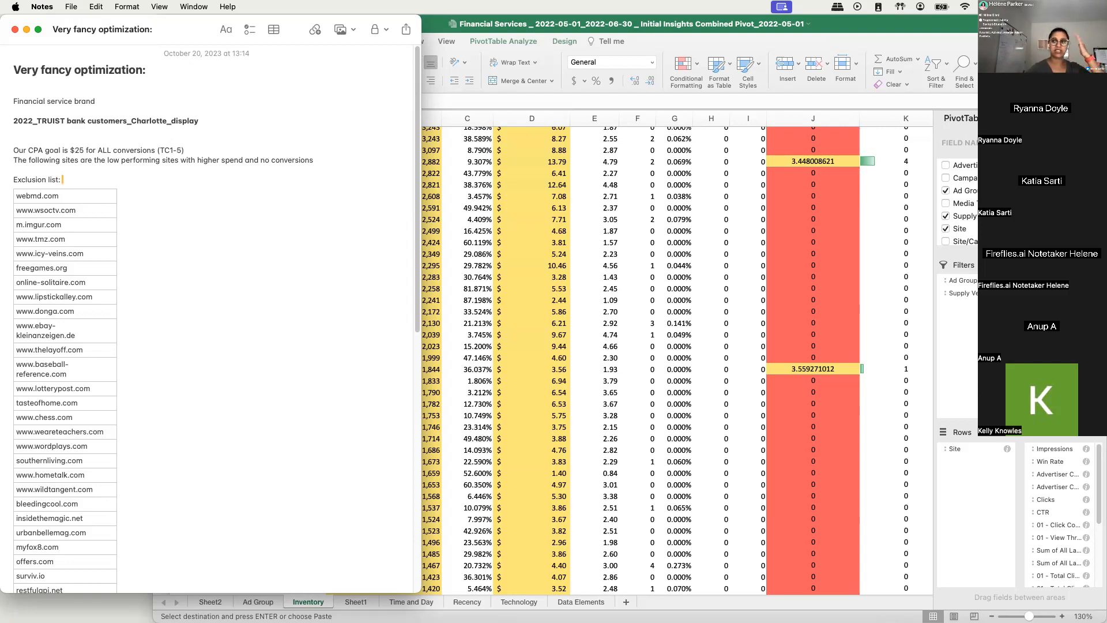
{"action": "left_click_drag", "start_coordinate": [17, 196], "coordinate": [65, 574]}
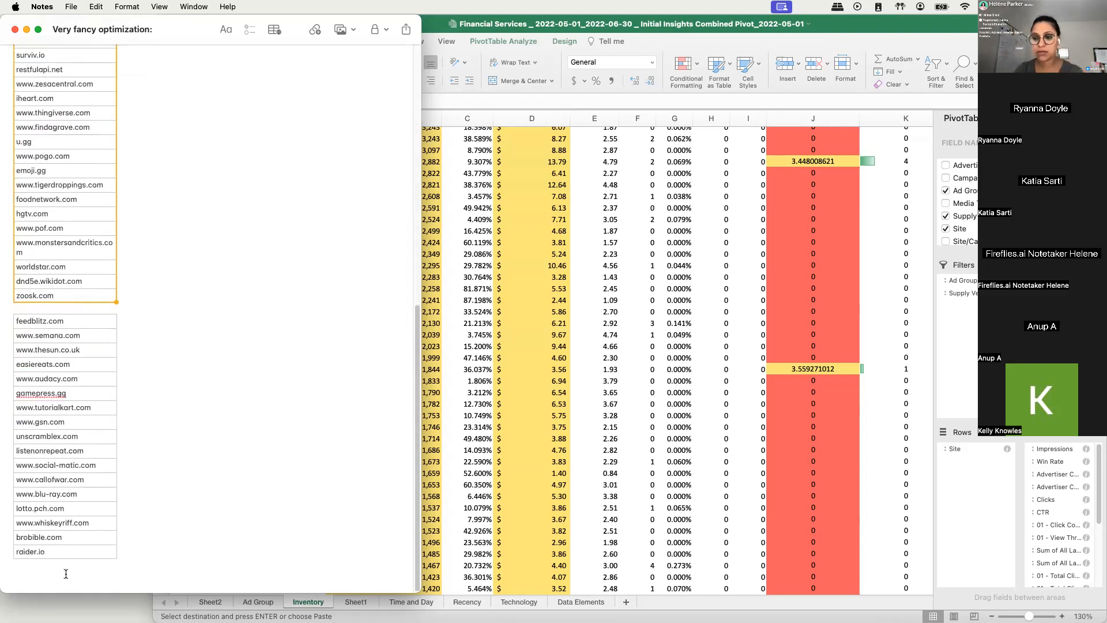
{"action": "left_click", "coordinate": [136, 406]}
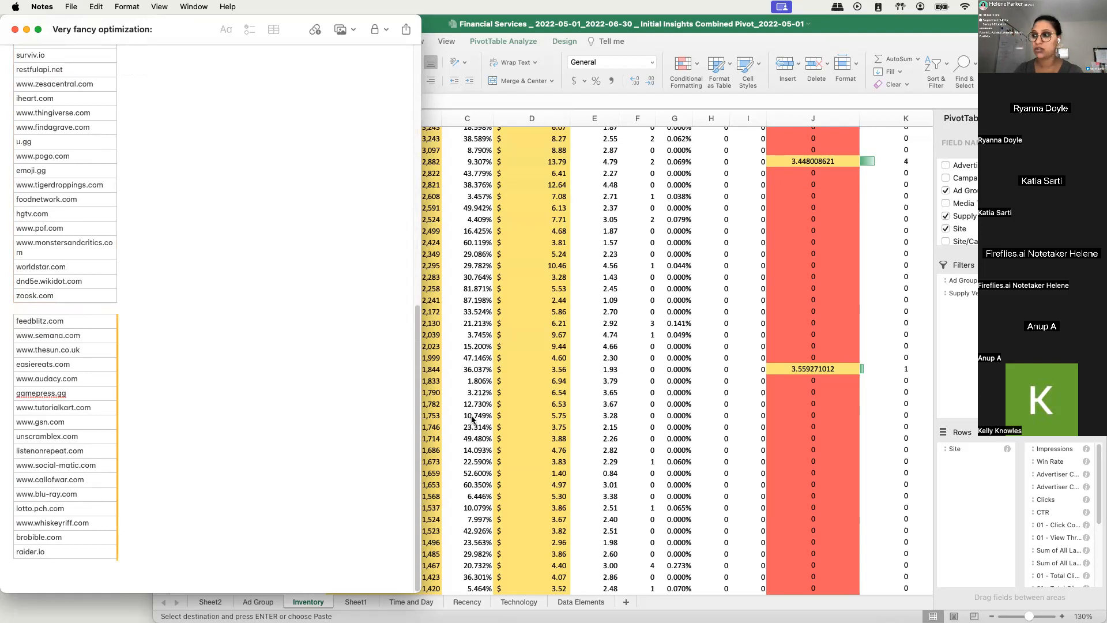
{"action": "left_click", "coordinate": [471, 419]}
{"action": "scroll", "coordinate": [258, 314], "scroll_direction": "up", "scroll_amount": 6}
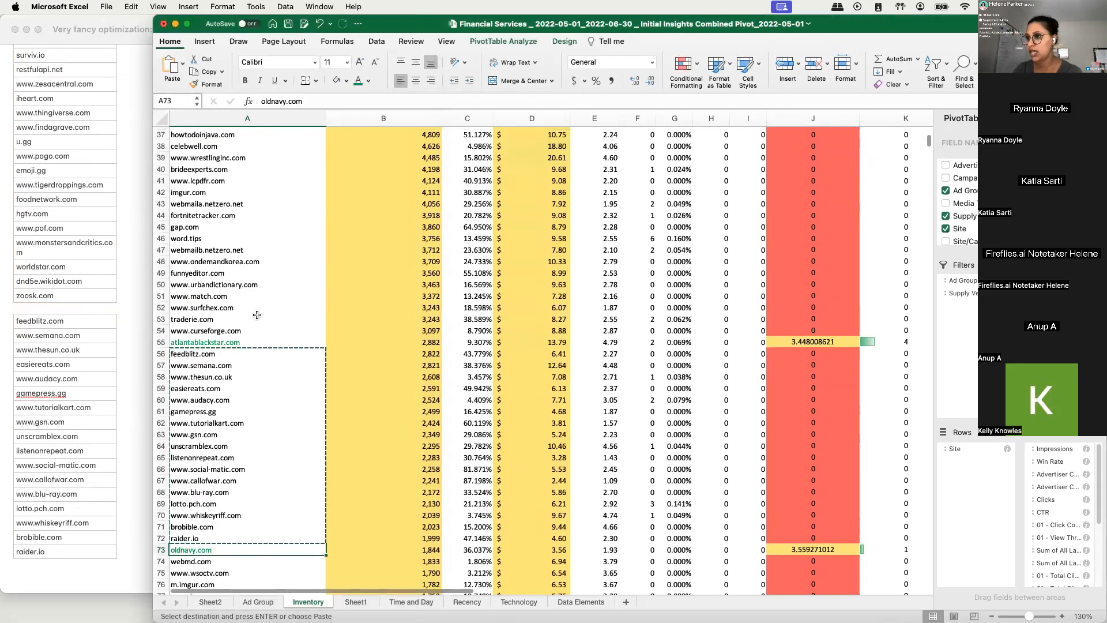
{"action": "scroll", "coordinate": [257, 315], "scroll_direction": "up", "scroll_amount": 3}
{"action": "left_click_drag", "start_coordinate": [204, 228], "coordinate": [231, 447]}
{"action": "key", "text": "super+c"}
{"action": "left_click", "coordinate": [47, 565]}
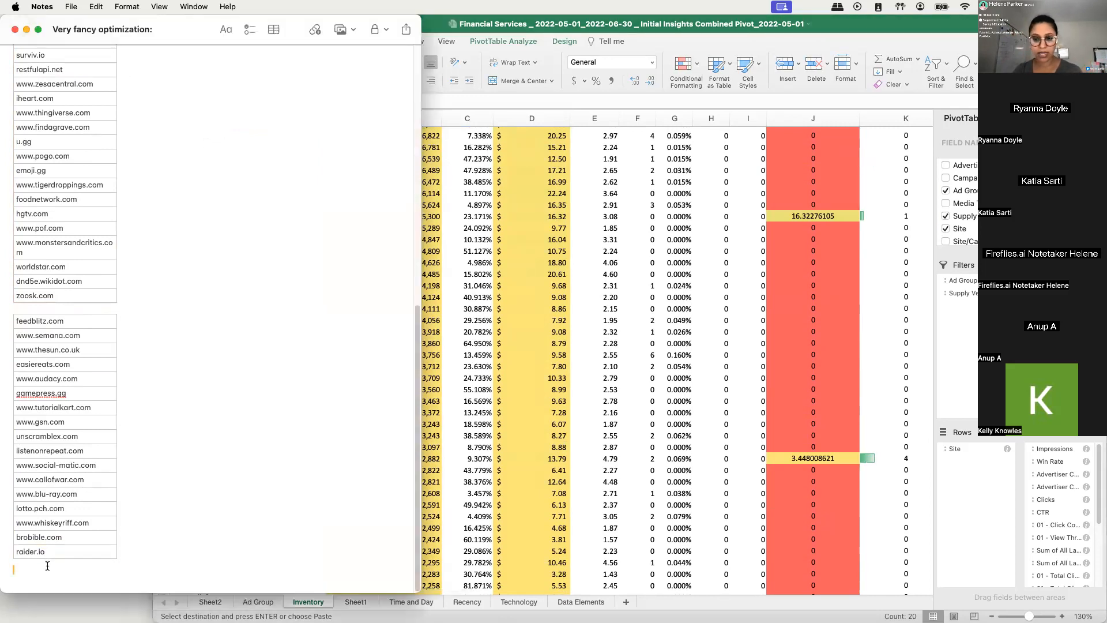
{"action": "key", "text": "super+v"}
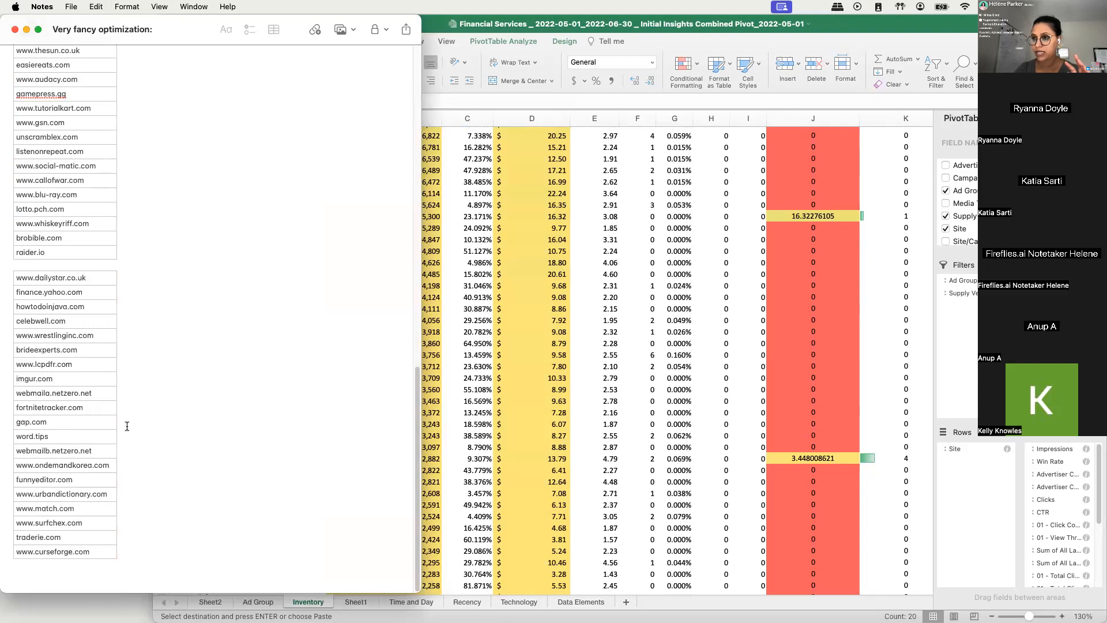
{"action": "key", "text": "super+Tab"}
{"action": "left_click", "coordinate": [72, 520]}
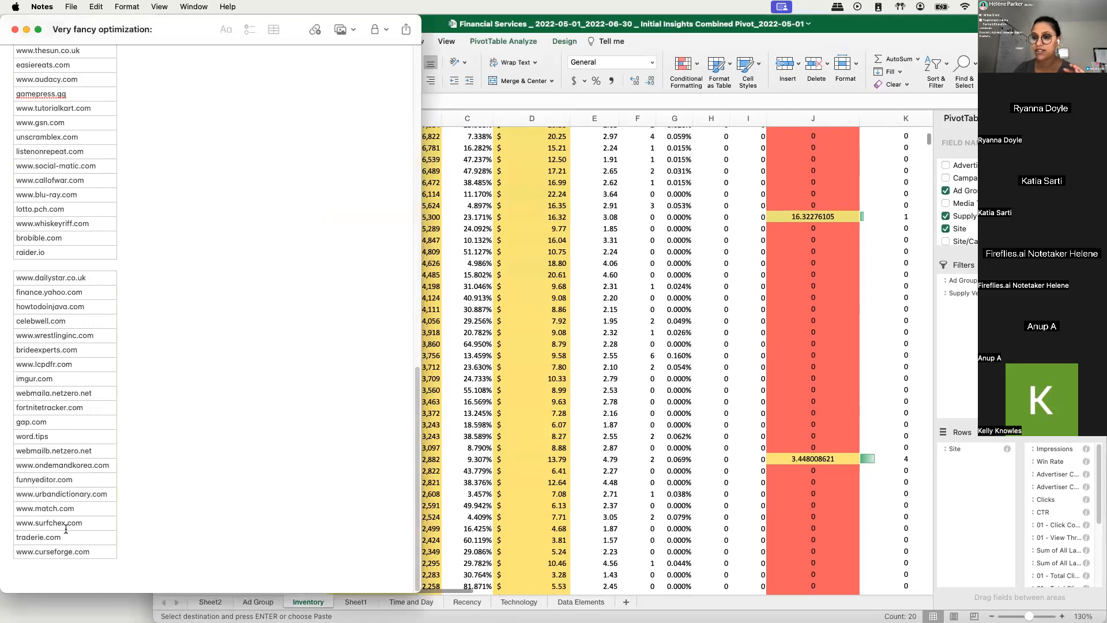
{"action": "left_click_drag", "start_coordinate": [55, 552], "coordinate": [176, 173]}
{"action": "left_click", "coordinate": [169, 147]}
{"action": "scroll", "coordinate": [317, 358], "scroll_direction": "down", "scroll_amount": 6}
{"action": "left_click", "coordinate": [198, 537]}
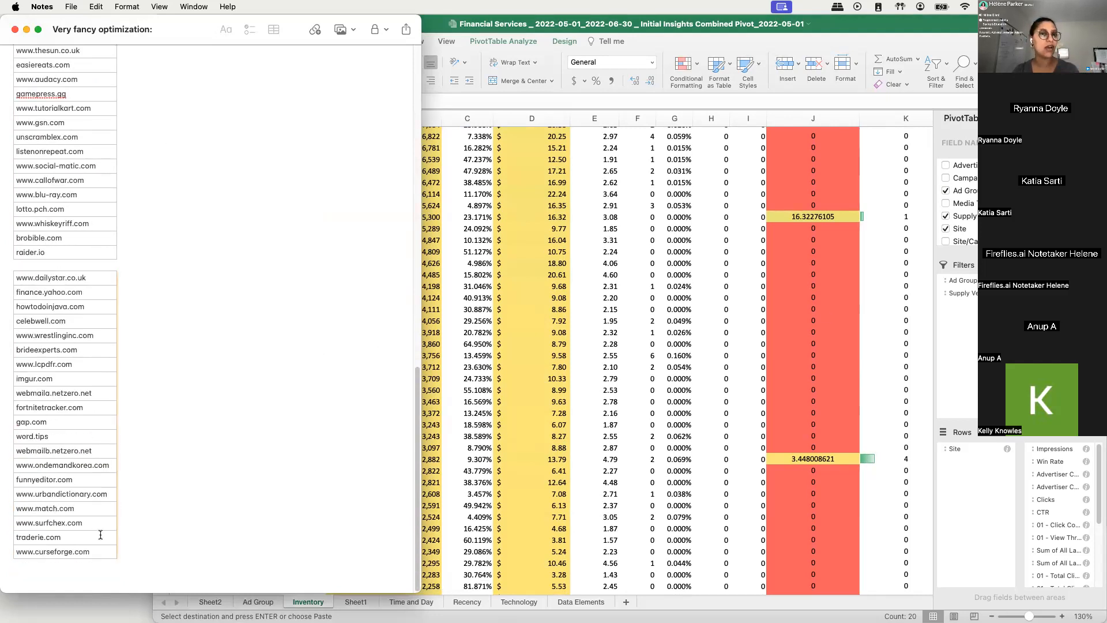
{"action": "key", "text": "super+Tab"}
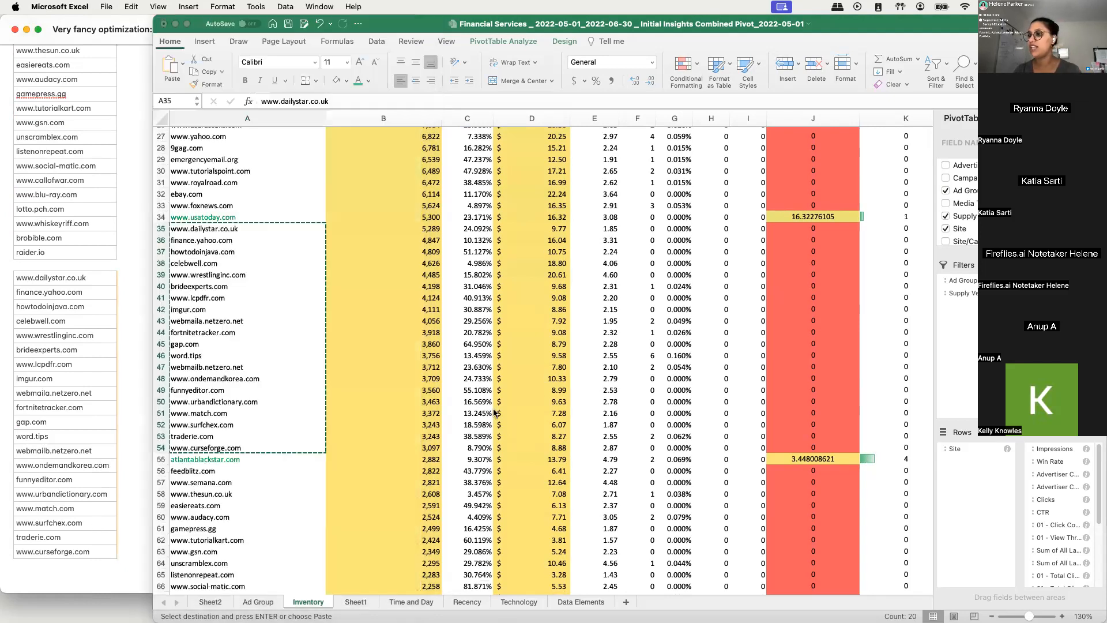
{"action": "scroll", "coordinate": [219, 471], "scroll_direction": "down", "scroll_amount": 7}
{"action": "scroll", "coordinate": [218, 472], "scroll_direction": "down", "scroll_amount": 15}
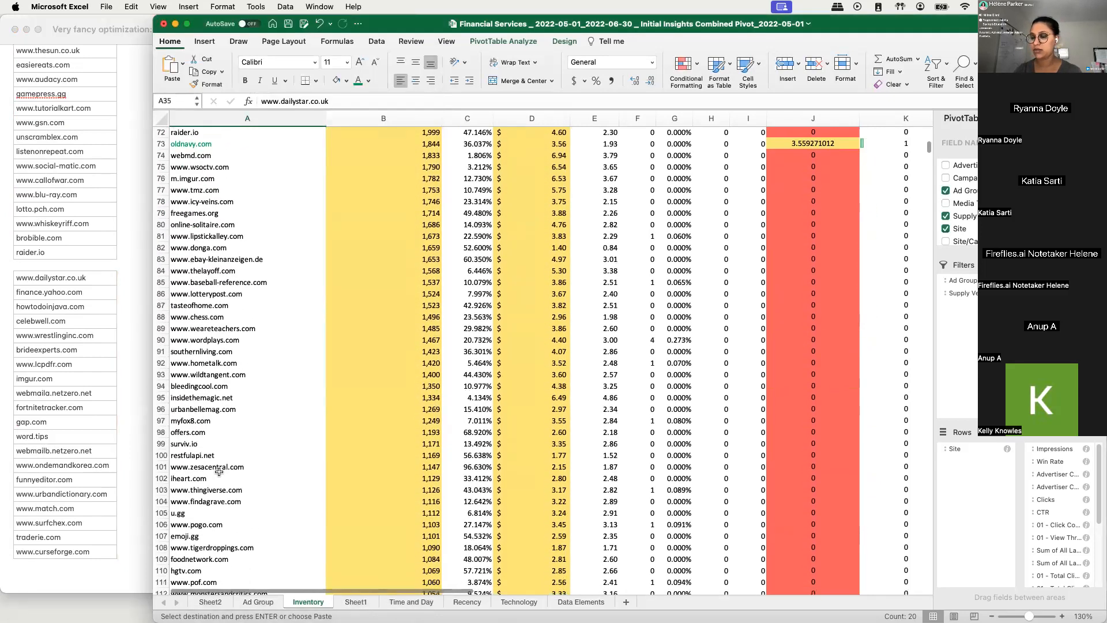
{"action": "scroll", "coordinate": [219, 472], "scroll_direction": "up", "scroll_amount": 12}
{"action": "scroll", "coordinate": [218, 472], "scroll_direction": "up", "scroll_amount": 5}
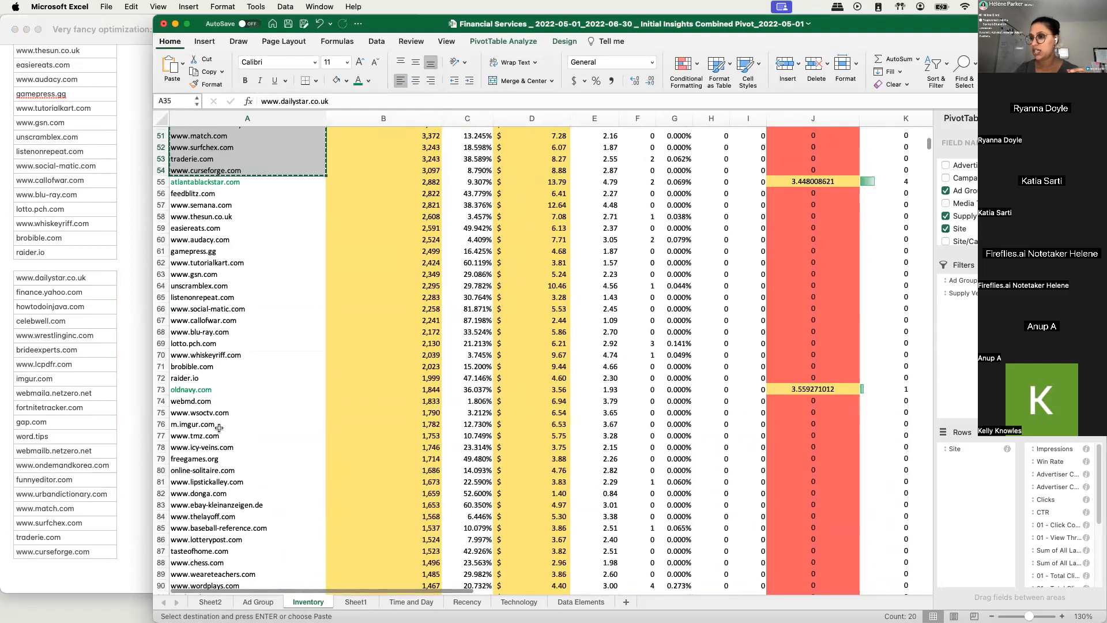
{"action": "left_click", "coordinate": [219, 452]}
{"action": "scroll", "coordinate": [213, 294], "scroll_direction": "up", "scroll_amount": 2}
{"action": "scroll", "coordinate": [214, 294], "scroll_direction": "up", "scroll_amount": 7}
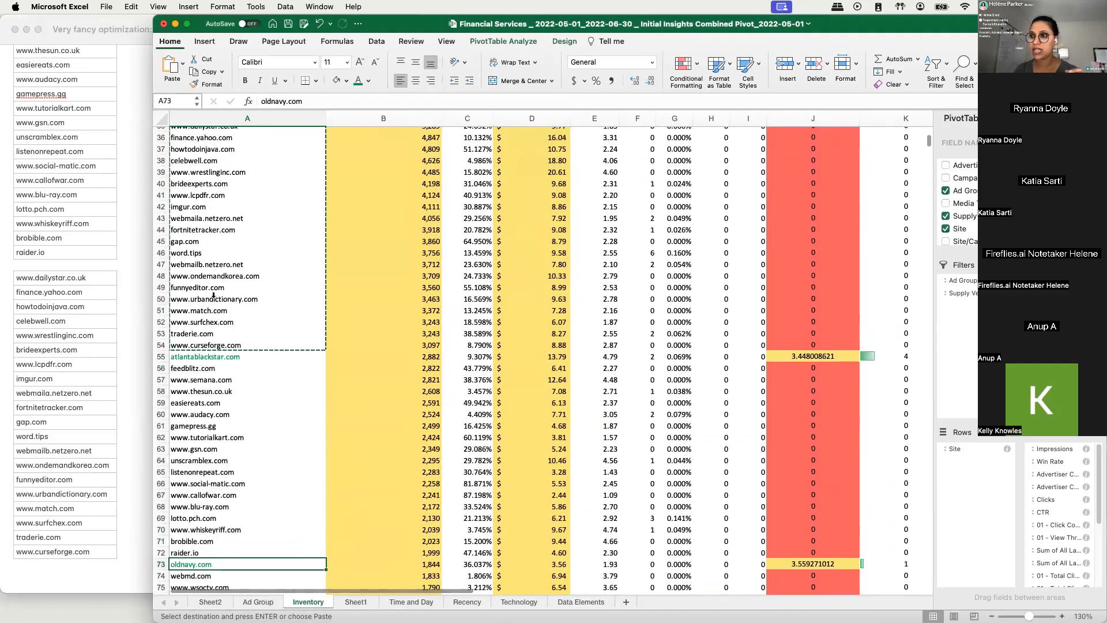
{"action": "scroll", "coordinate": [255, 198], "scroll_direction": "up", "scroll_amount": 2}
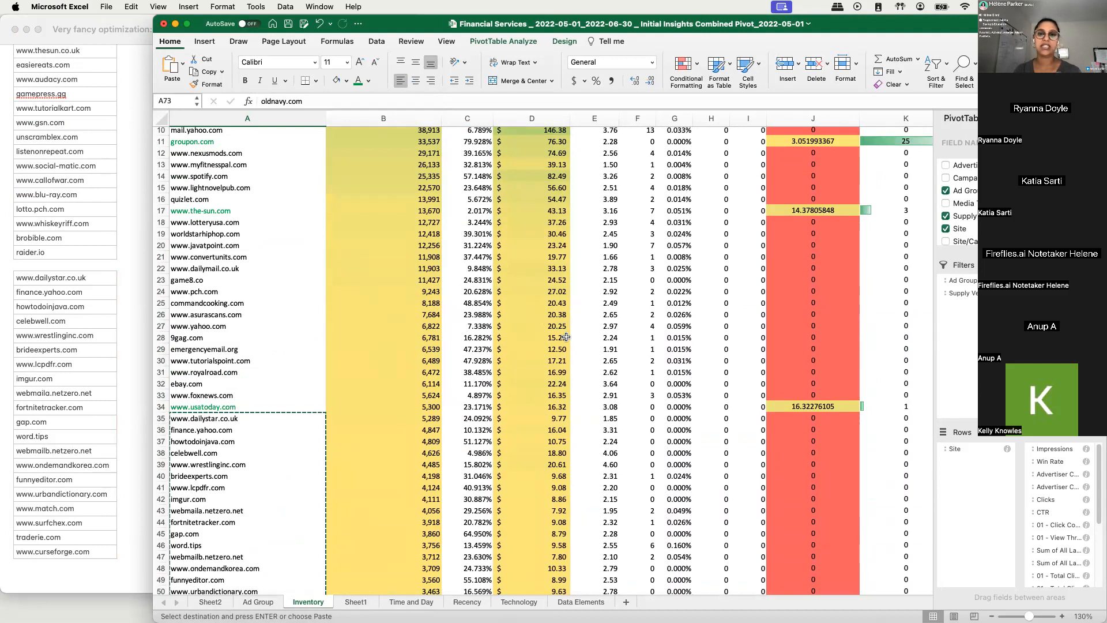
{"action": "scroll", "coordinate": [562, 346], "scroll_direction": "down", "scroll_amount": 1}
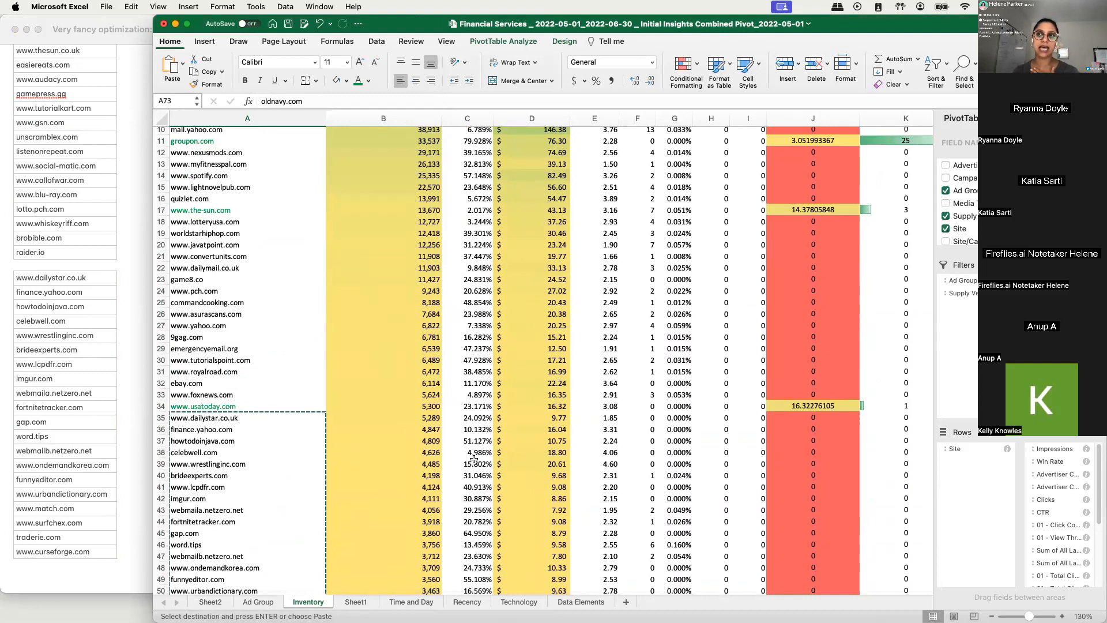
{"action": "scroll", "coordinate": [473, 459], "scroll_direction": "down", "scroll_amount": 10}
{"action": "scroll", "coordinate": [228, 506], "scroll_direction": "down", "scroll_amount": 10}
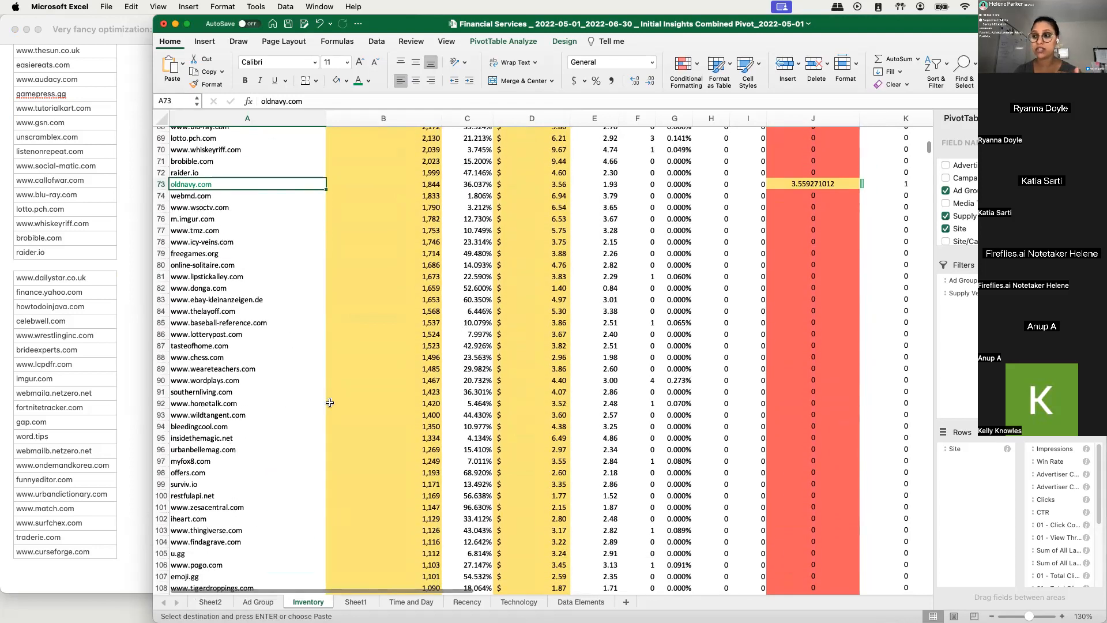
{"action": "scroll", "coordinate": [329, 404], "scroll_direction": "up", "scroll_amount": 8}
{"action": "scroll", "coordinate": [67, 432], "scroll_direction": "up", "scroll_amount": 15}
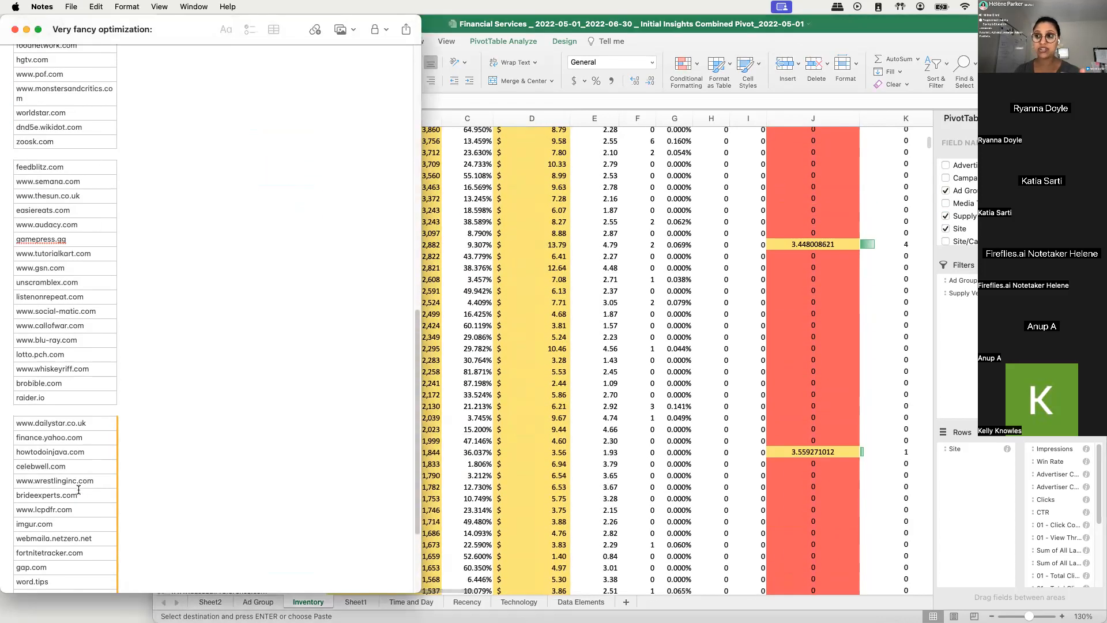
{"action": "scroll", "coordinate": [78, 489], "scroll_direction": "down", "scroll_amount": 15}
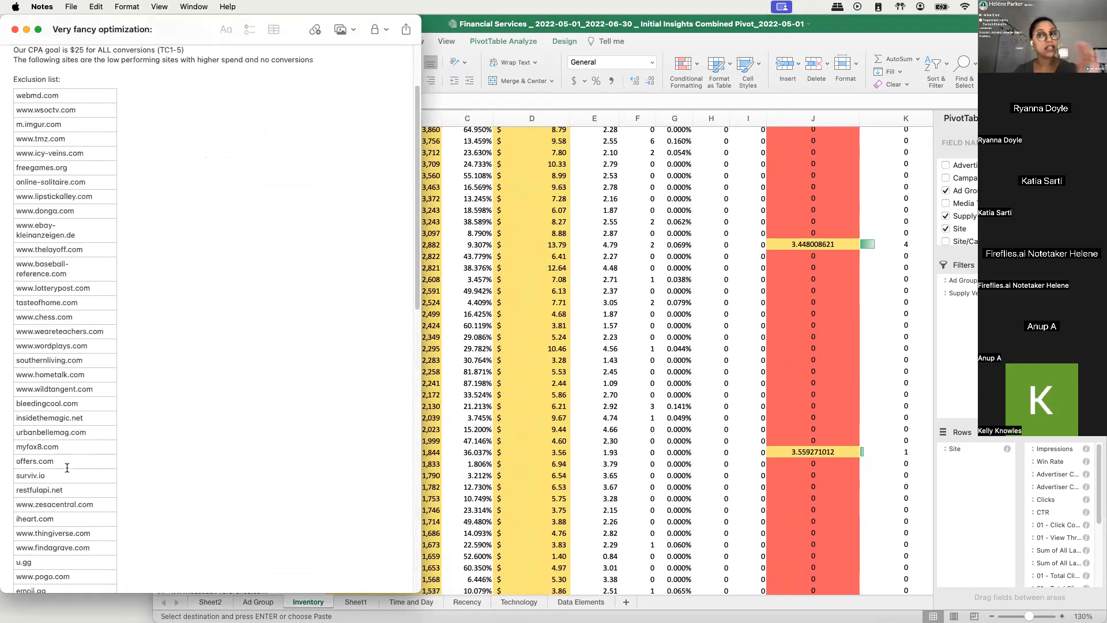
{"action": "left_click", "coordinate": [132, 573]}
{"action": "key", "text": "Return"}
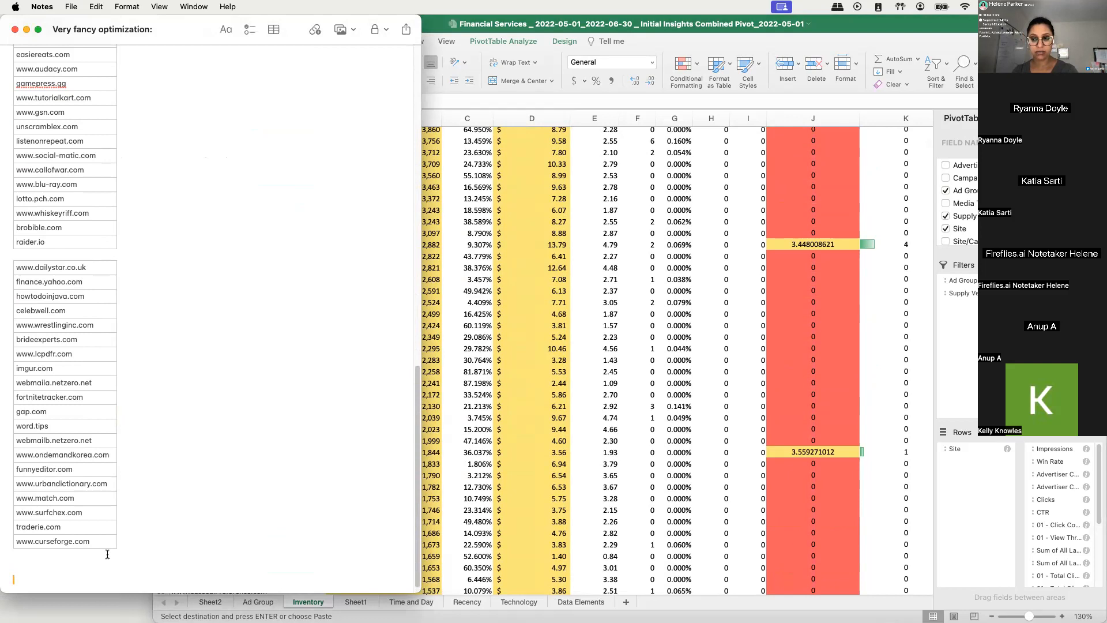
{"action": "scroll", "coordinate": [107, 555], "scroll_direction": "down", "scroll_amount": 1}
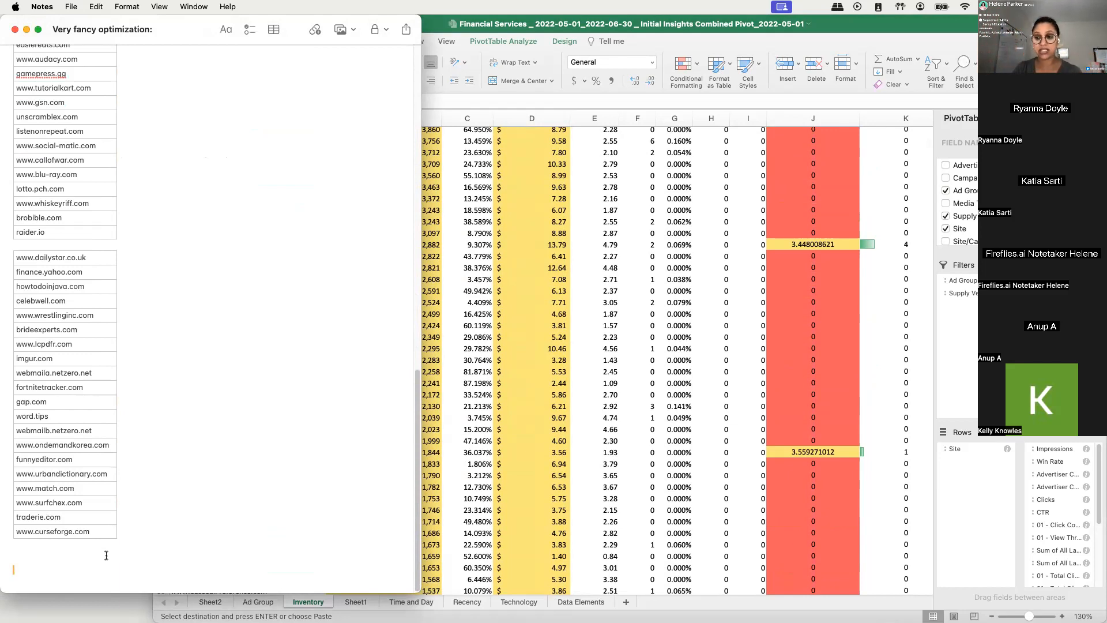
{"action": "key", "text": "BackSpace"}
{"action": "type", "text": "tion List:"}
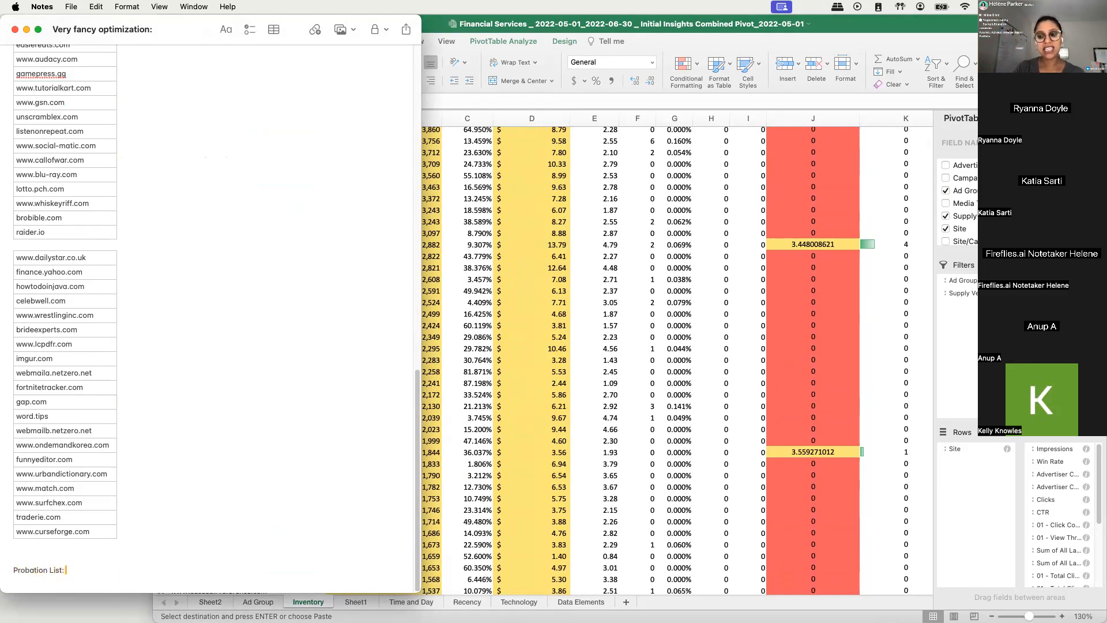
{"action": "scroll", "coordinate": [210, 318], "scroll_direction": "down", "scroll_amount": 2}
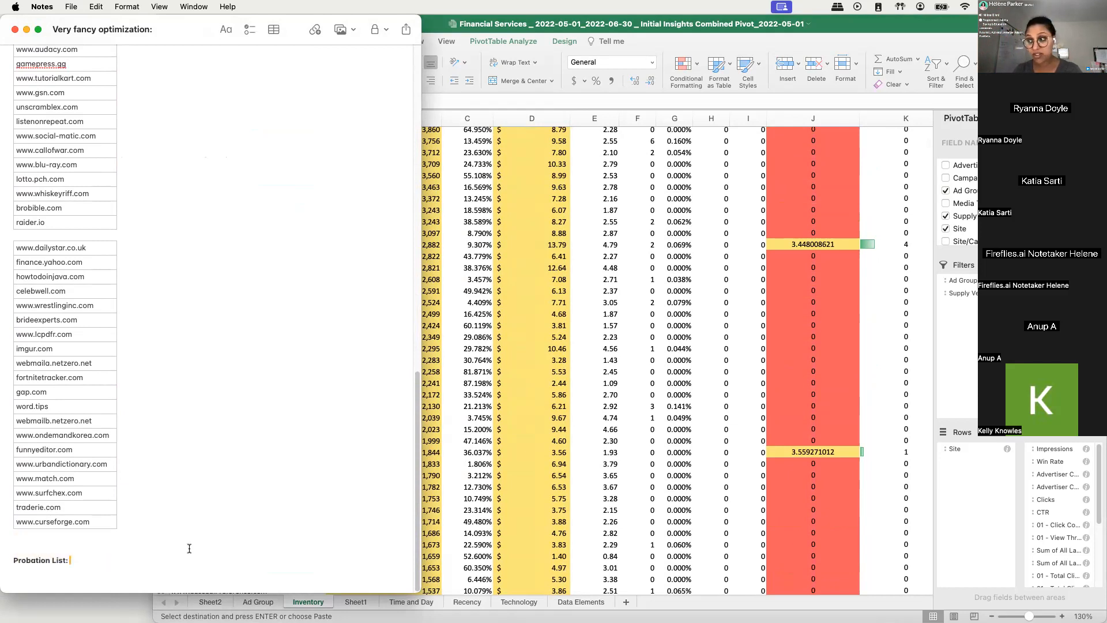
{"action": "left_click", "coordinate": [686, 541]}
{"action": "scroll", "coordinate": [195, 505], "scroll_direction": "up", "scroll_amount": 3}
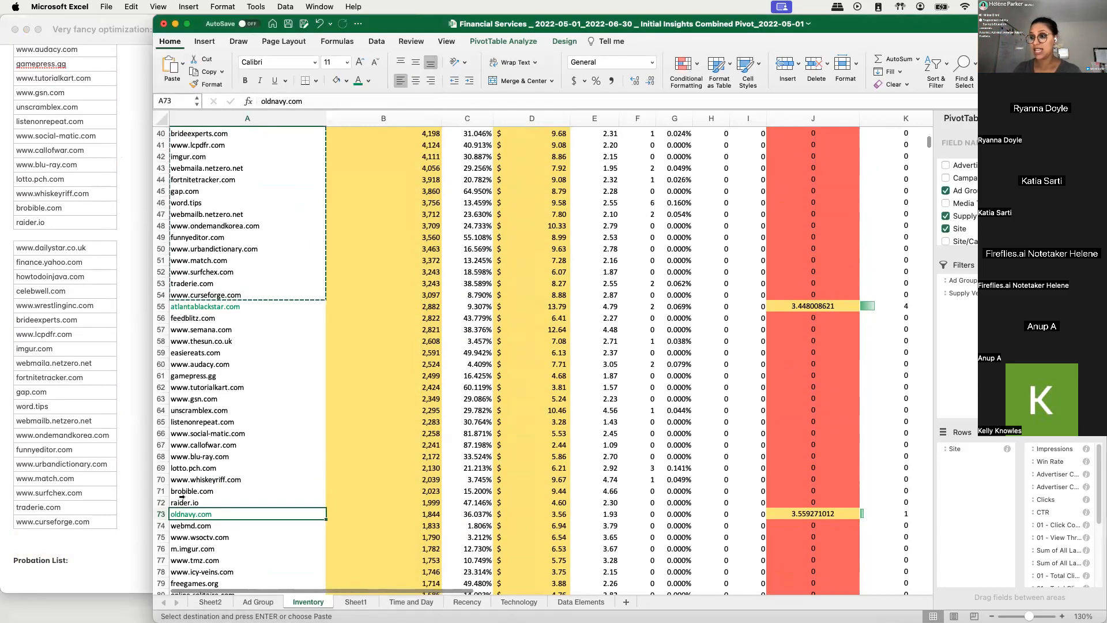
{"action": "left_click", "coordinate": [44, 522]}
{"action": "left_click", "coordinate": [356, 521]}
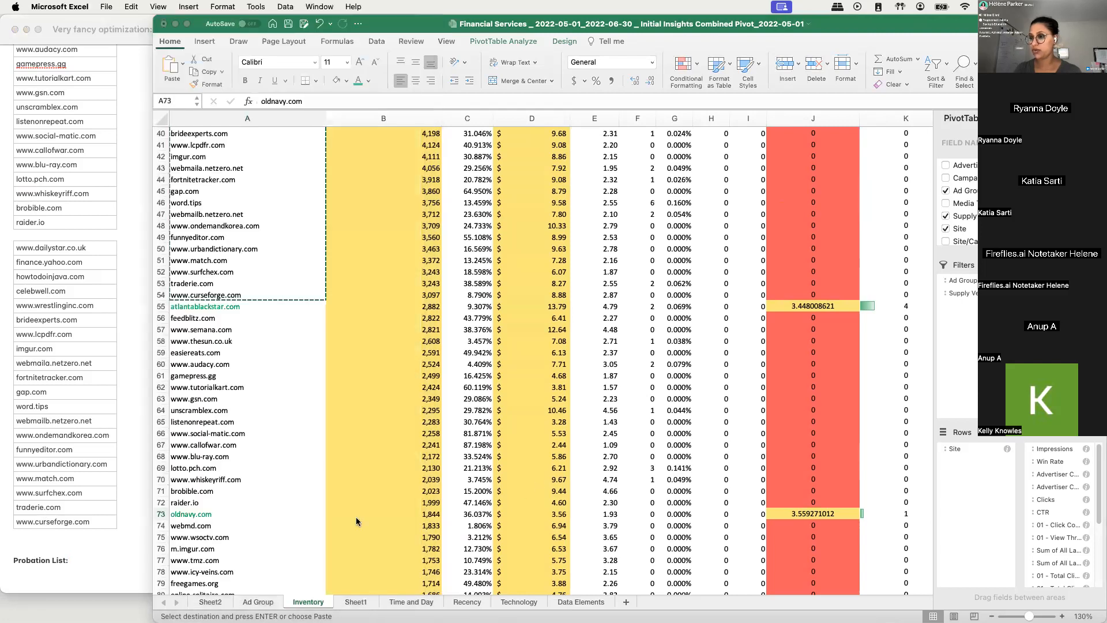
{"action": "scroll", "coordinate": [219, 478], "scroll_direction": "up", "scroll_amount": 8}
{"action": "scroll", "coordinate": [216, 274], "scroll_direction": "up", "scroll_amount": 5}
{"action": "left_click_drag", "start_coordinate": [214, 316], "coordinate": [229, 341]}
{"action": "left_click", "coordinate": [162, 341]}
{"action": "left_click_drag", "start_coordinate": [162, 340], "coordinate": [163, 515]}
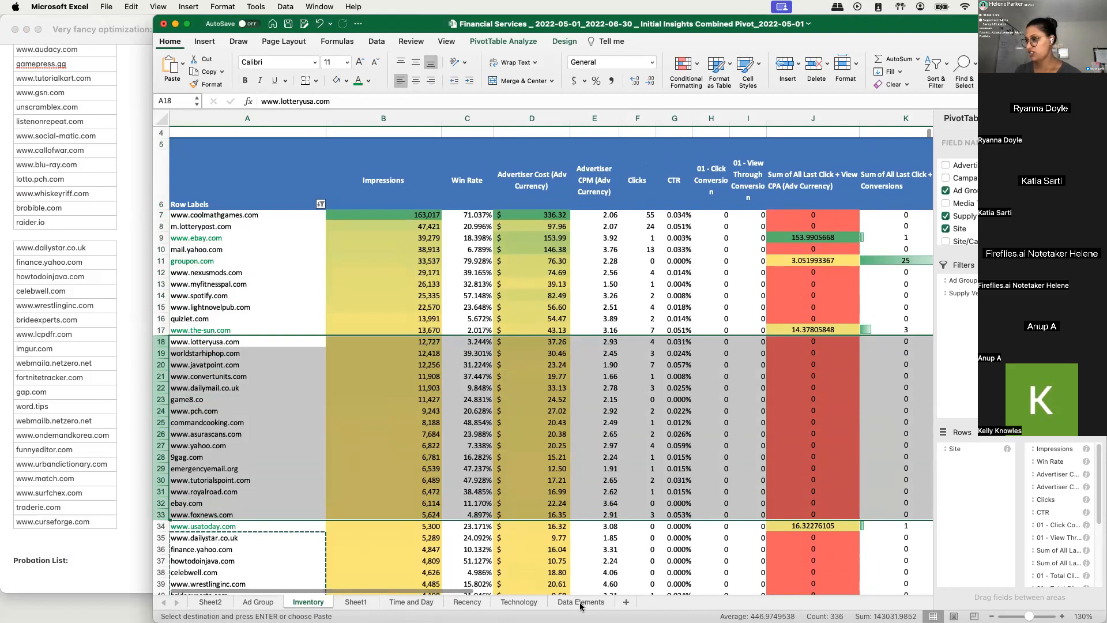
{"action": "left_click_drag", "start_coordinate": [460, 591], "coordinate": [347, 538]}
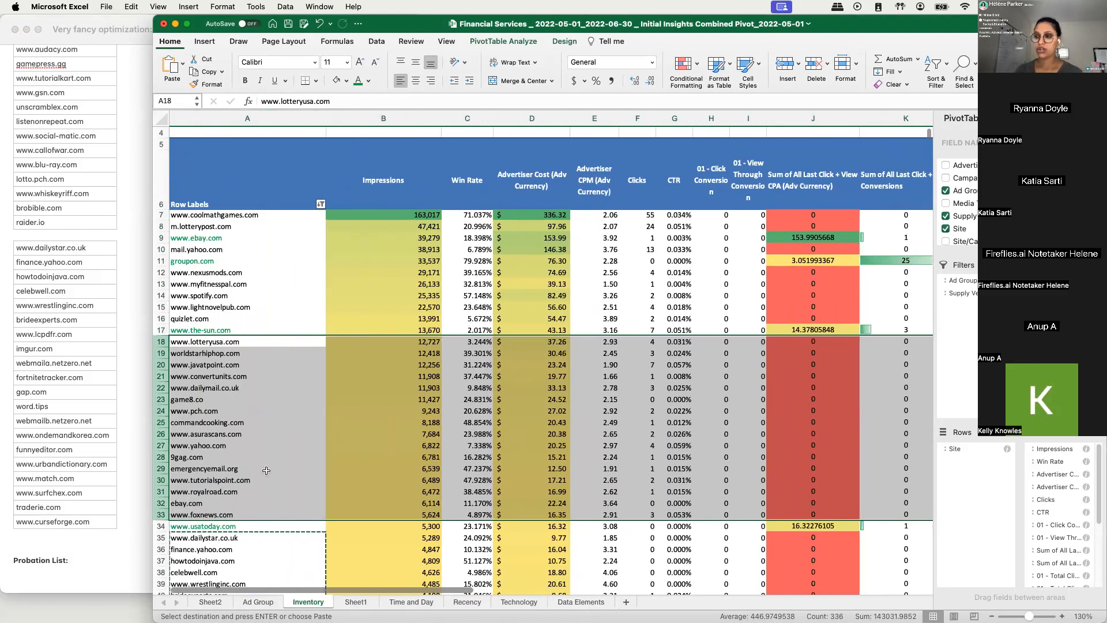
{"action": "left_click_drag", "start_coordinate": [250, 341], "coordinate": [240, 512]}
{"action": "left_click", "coordinate": [37, 572]}
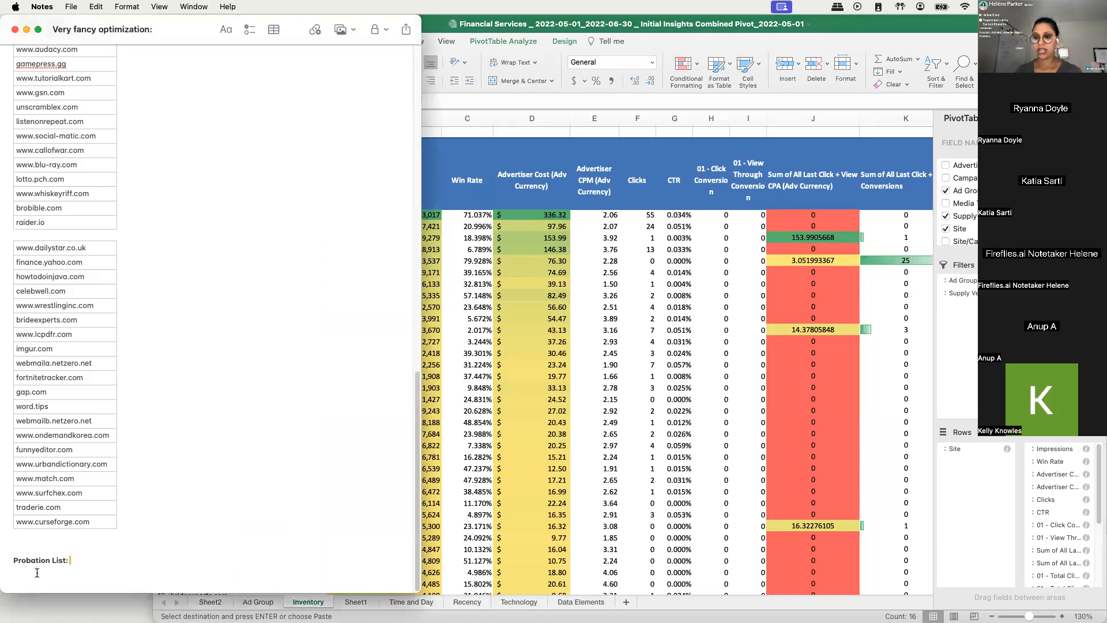
{"action": "type", "text": "www.lotteryusa.com worldstarhiphop.com www.javatpoint.com www.convertunits.com www.dailymail.co.uk game8.co www.pch.com commandcooking.com www.asurascans.com www.yahoo.com 9gag.com emergencyemail.org www.tutorialspoint.com www.royalroad.com ebay.com www.foxnews.com"}
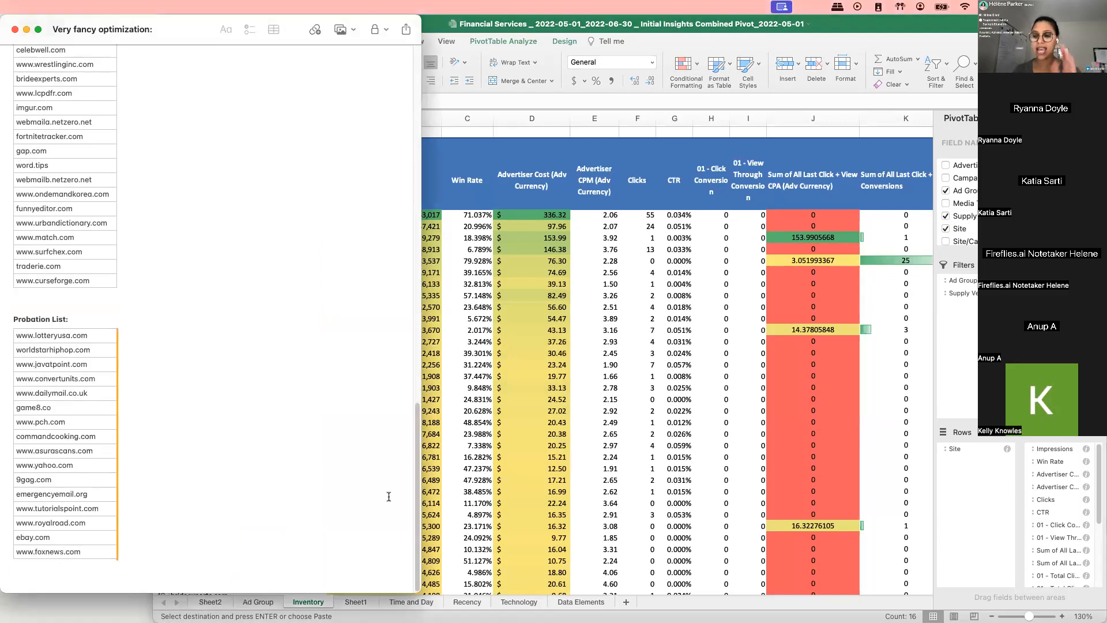
{"action": "left_click_drag", "start_coordinate": [57, 331], "coordinate": [81, 563]}
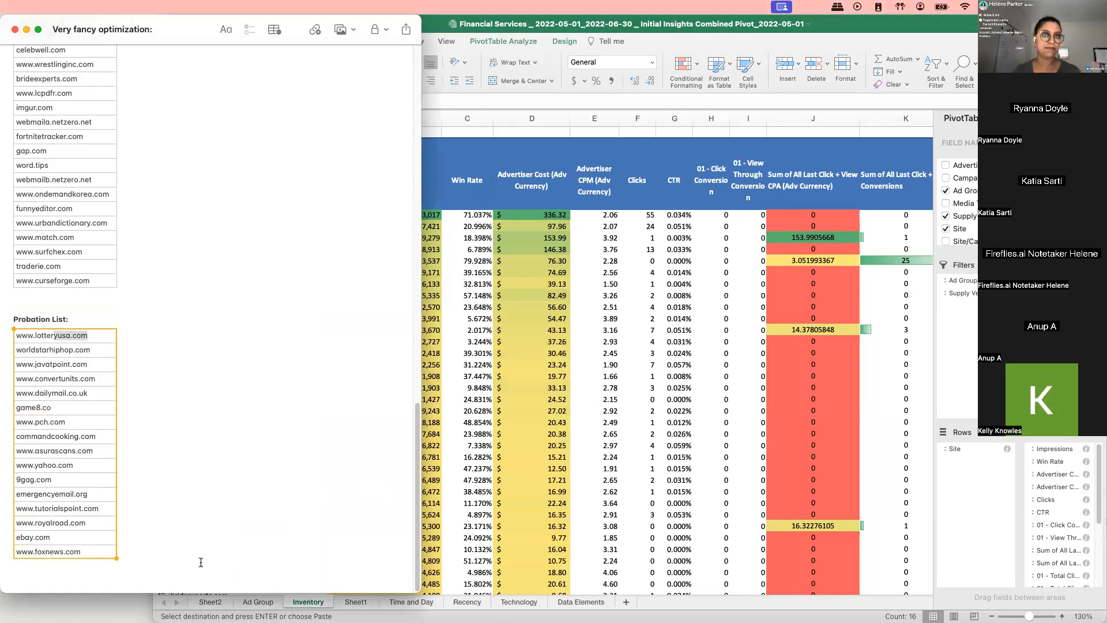
{"action": "left_click", "coordinate": [196, 487]}
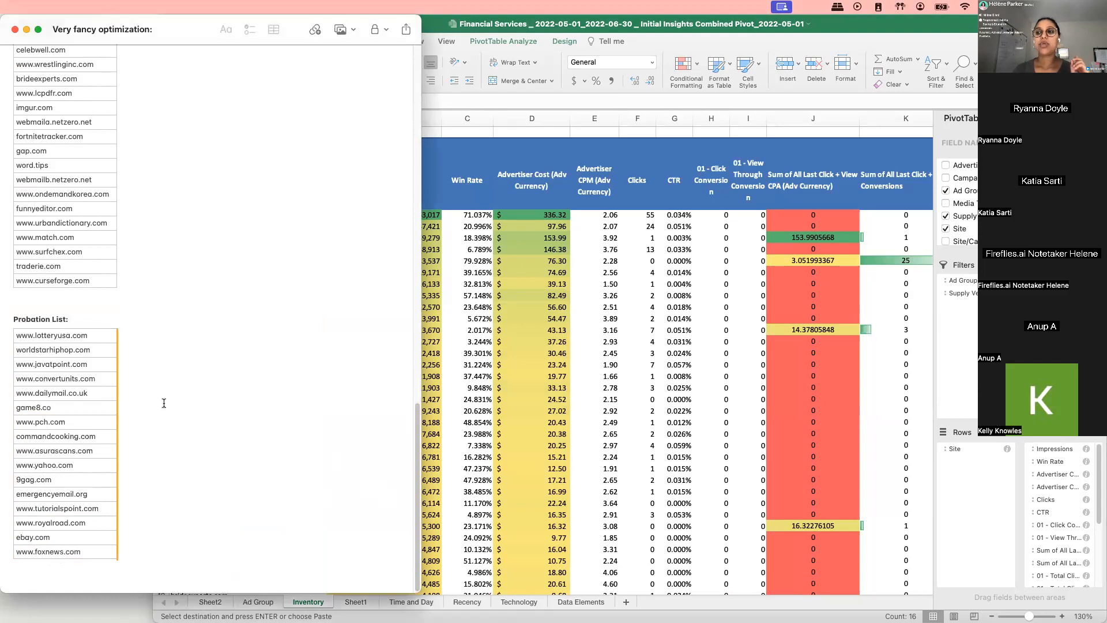
{"action": "left_click_drag", "start_coordinate": [91, 349], "coordinate": [87, 544]}
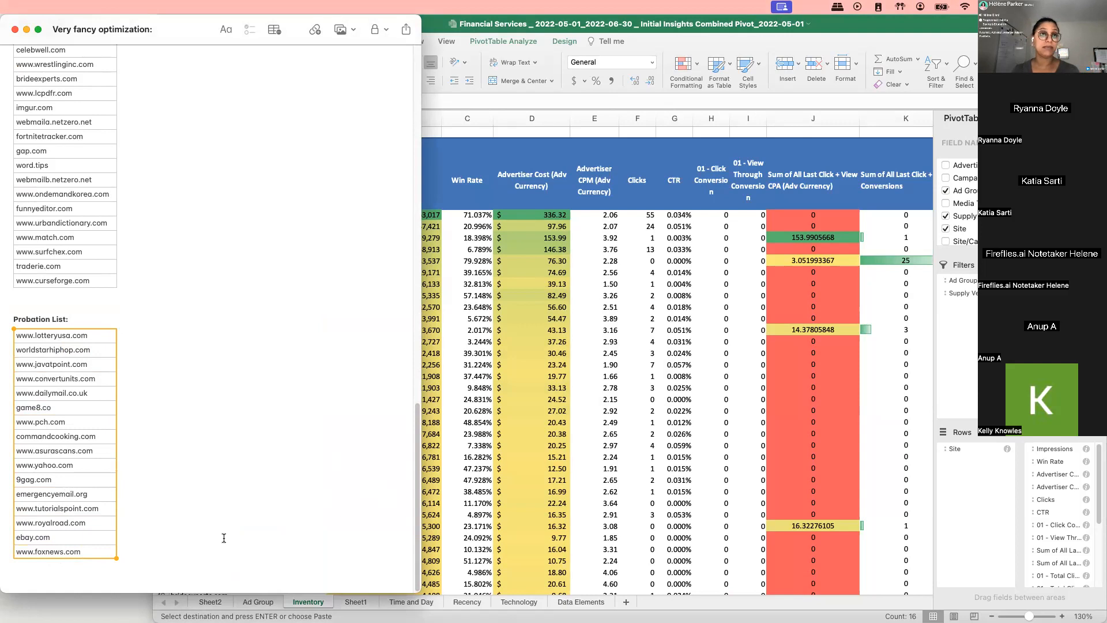
{"action": "left_click", "coordinate": [257, 481]}
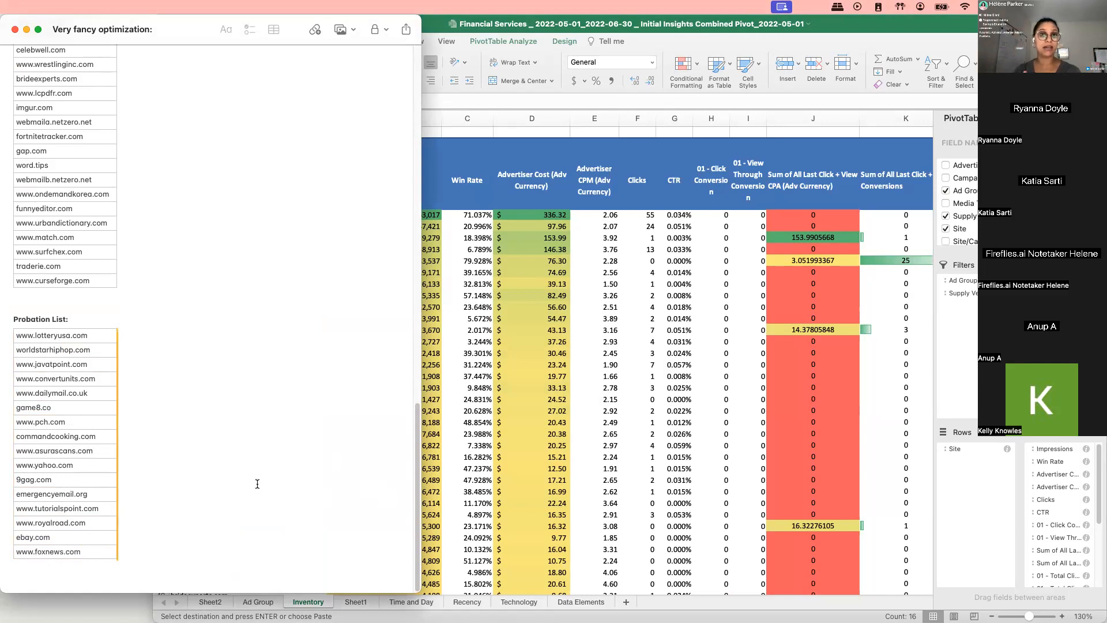
{"action": "left_click_drag", "start_coordinate": [67, 335], "coordinate": [94, 489]}
{"action": "left_click_drag", "start_coordinate": [87, 352], "coordinate": [119, 544]}
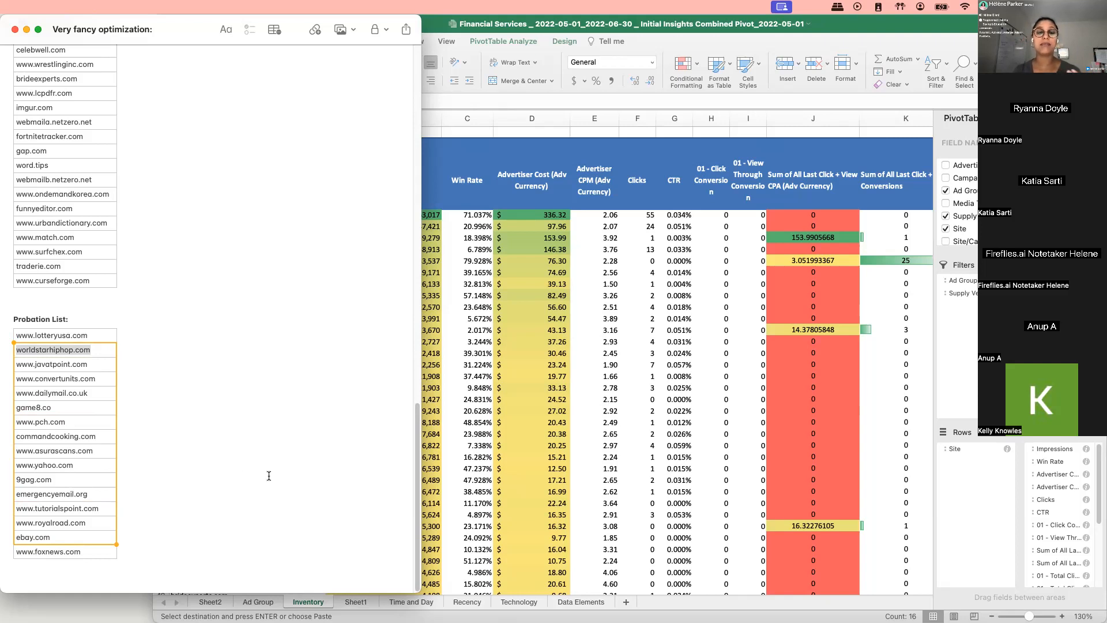
{"action": "left_click", "coordinate": [625, 488]}
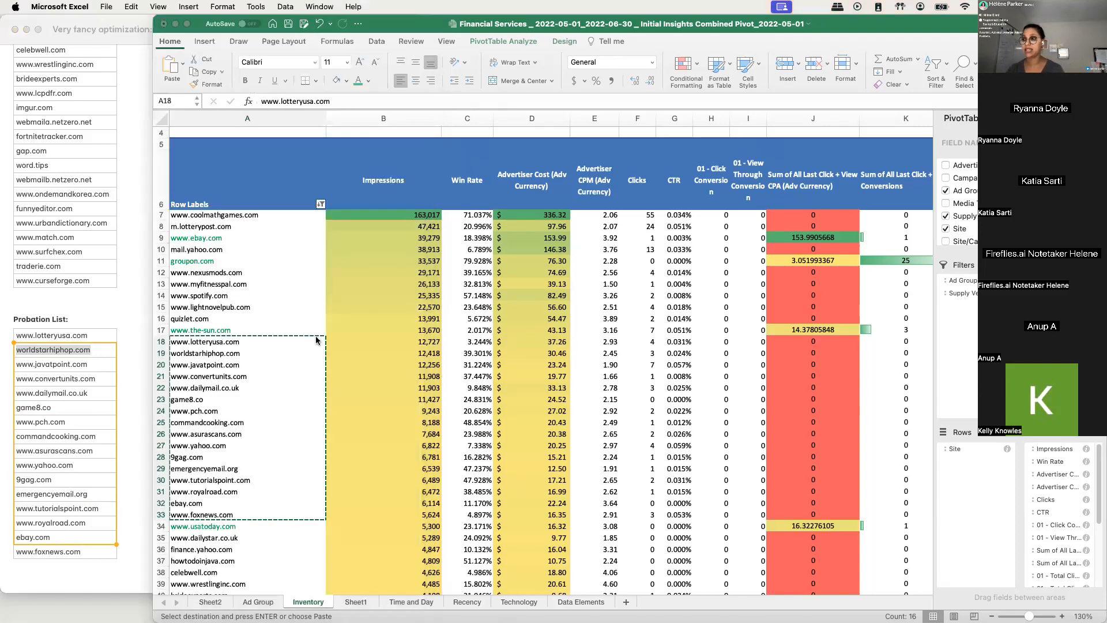
{"action": "scroll", "coordinate": [389, 368], "scroll_direction": "down", "scroll_amount": 2}
{"action": "scroll", "coordinate": [389, 368], "scroll_direction": "up", "scroll_amount": 3}
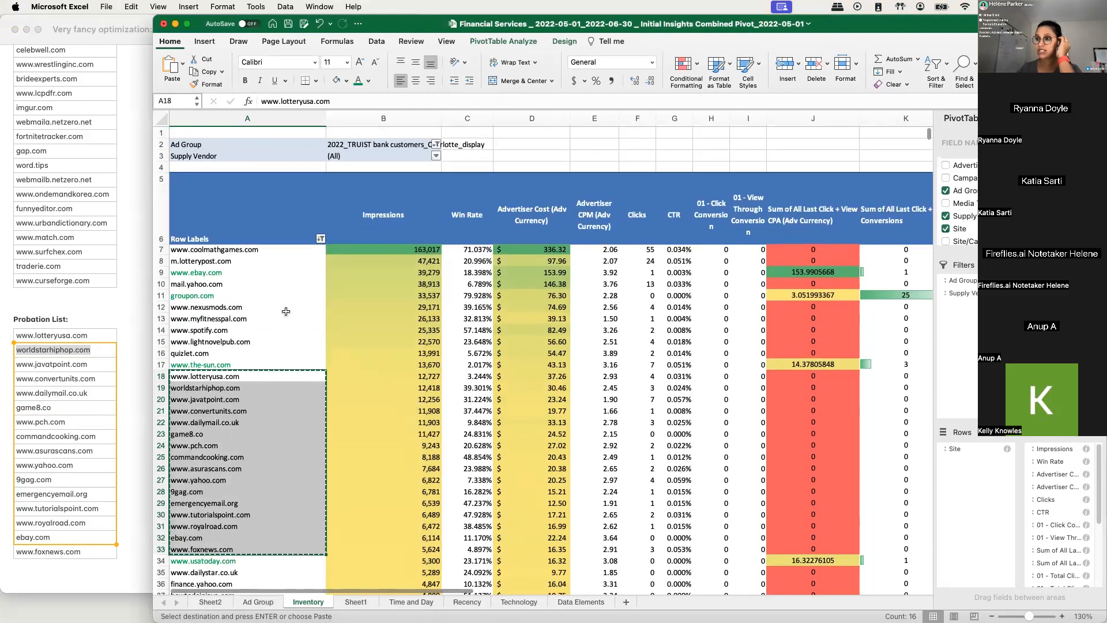
{"action": "left_click", "coordinate": [284, 271]}
{"action": "left_click", "coordinate": [226, 250]}
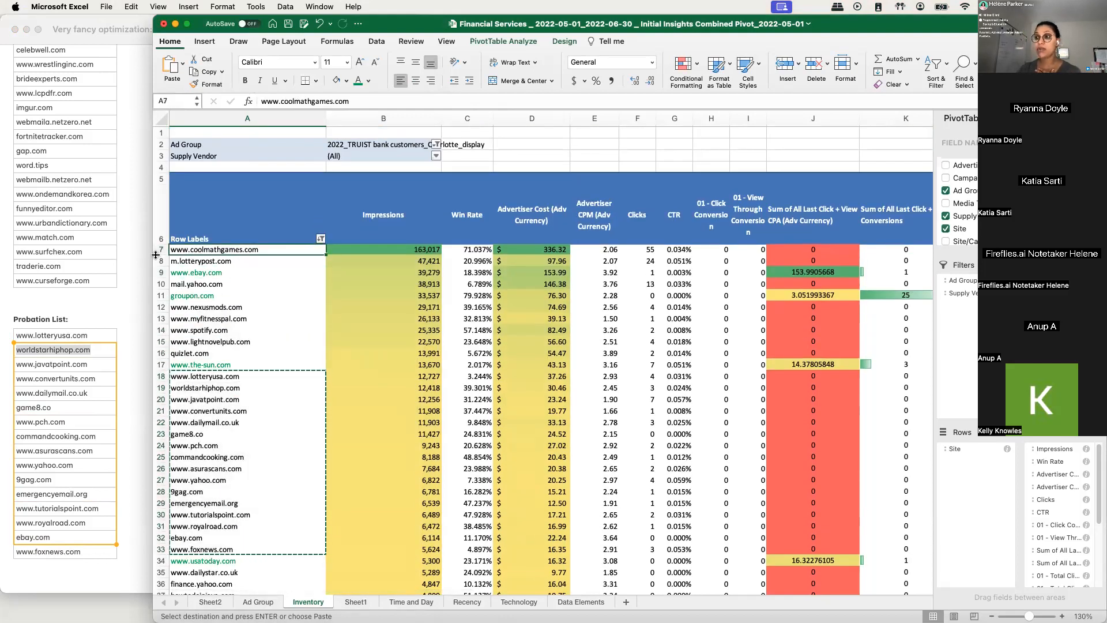
{"action": "left_click_drag", "start_coordinate": [155, 253], "coordinate": [160, 259]}
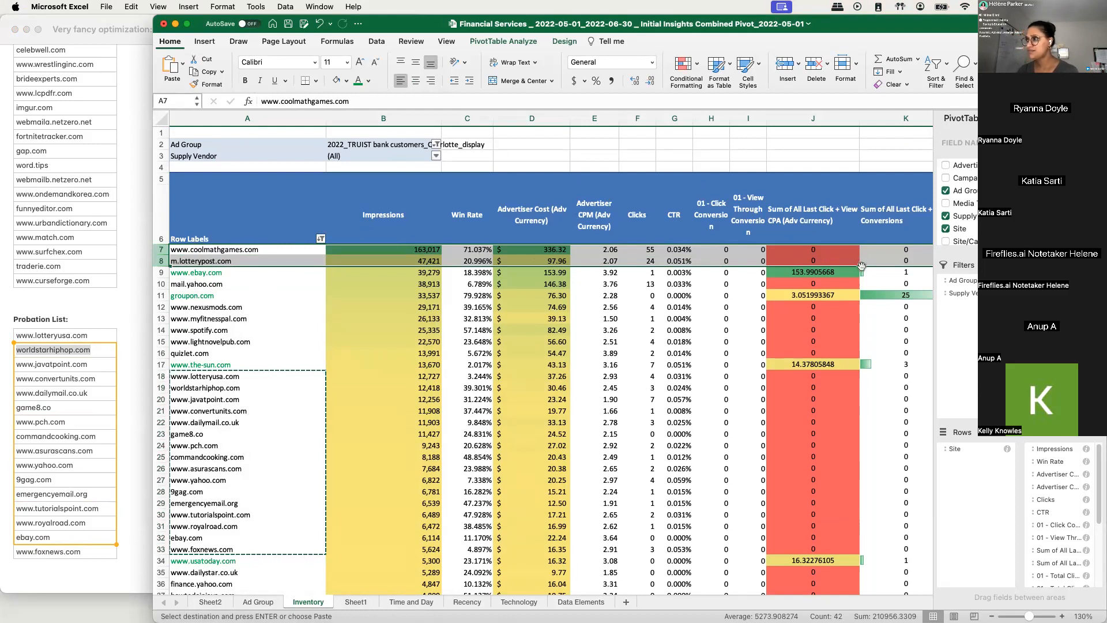
{"action": "left_click", "coordinate": [228, 251]}
{"action": "left_click_drag", "start_coordinate": [228, 251], "coordinate": [228, 260]}
{"action": "key", "text": "super+c"}
{"action": "scroll", "coordinate": [70, 306], "scroll_direction": "up", "scroll_amount": 3}
{"action": "scroll", "coordinate": [70, 305], "scroll_direction": "up", "scroll_amount": 10}
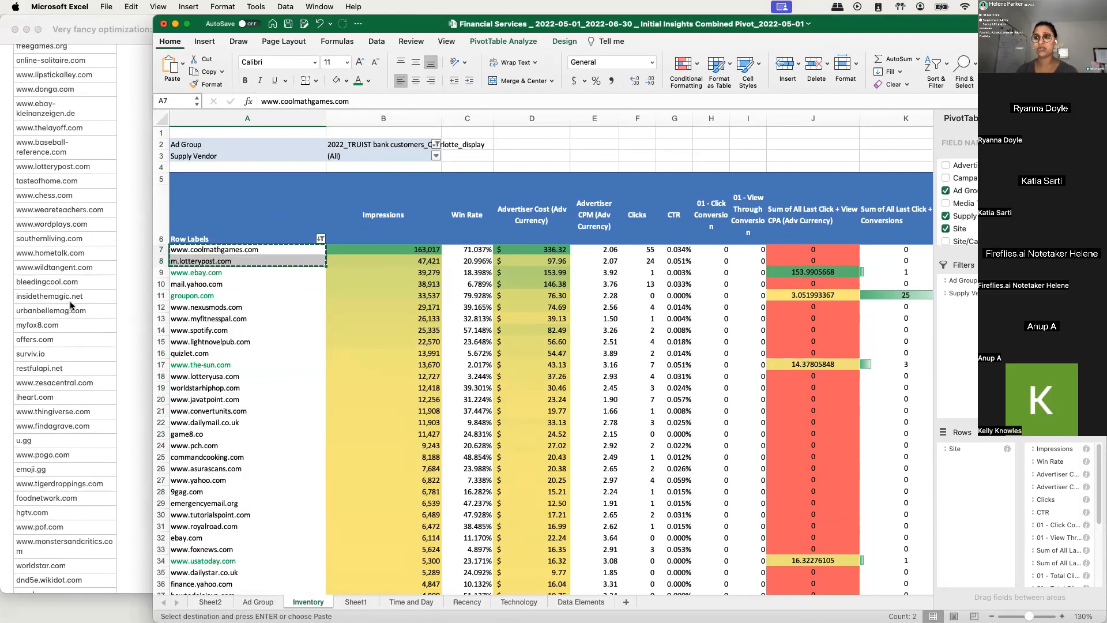
{"action": "scroll", "coordinate": [70, 306], "scroll_direction": "up", "scroll_amount": 5}
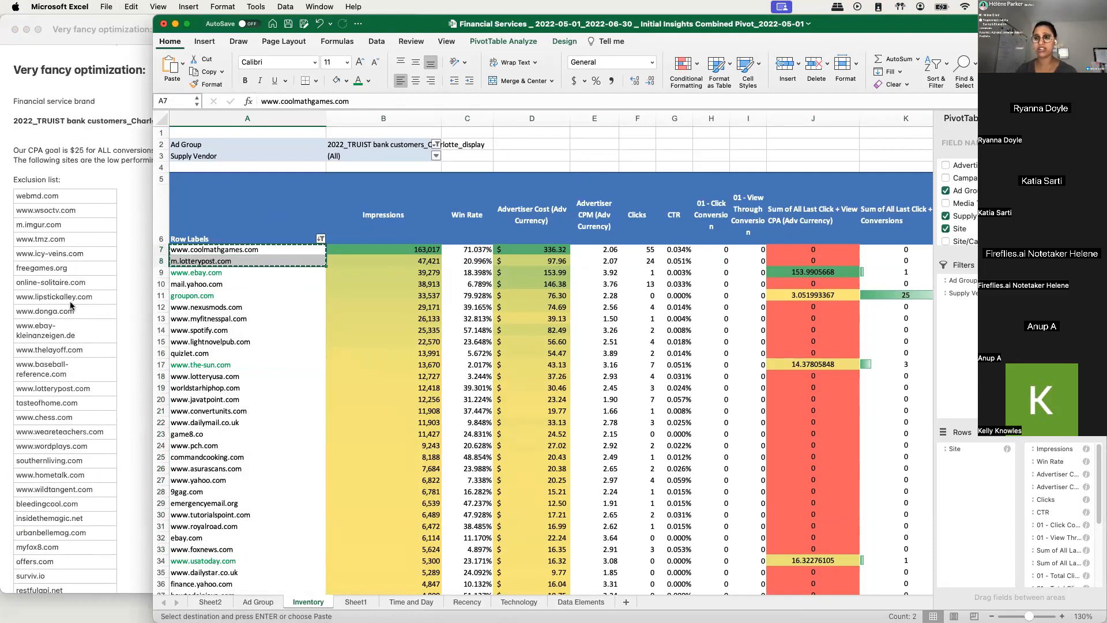
{"action": "left_click", "coordinate": [68, 179]}
{"action": "key", "text": "Return"}
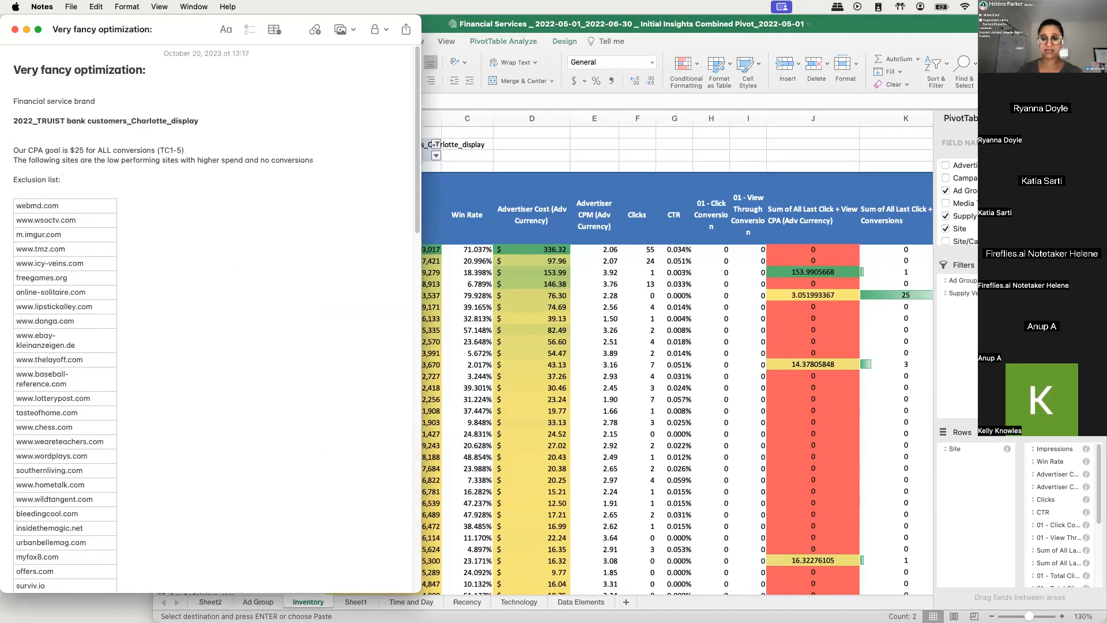
{"action": "key", "text": "super+v"}
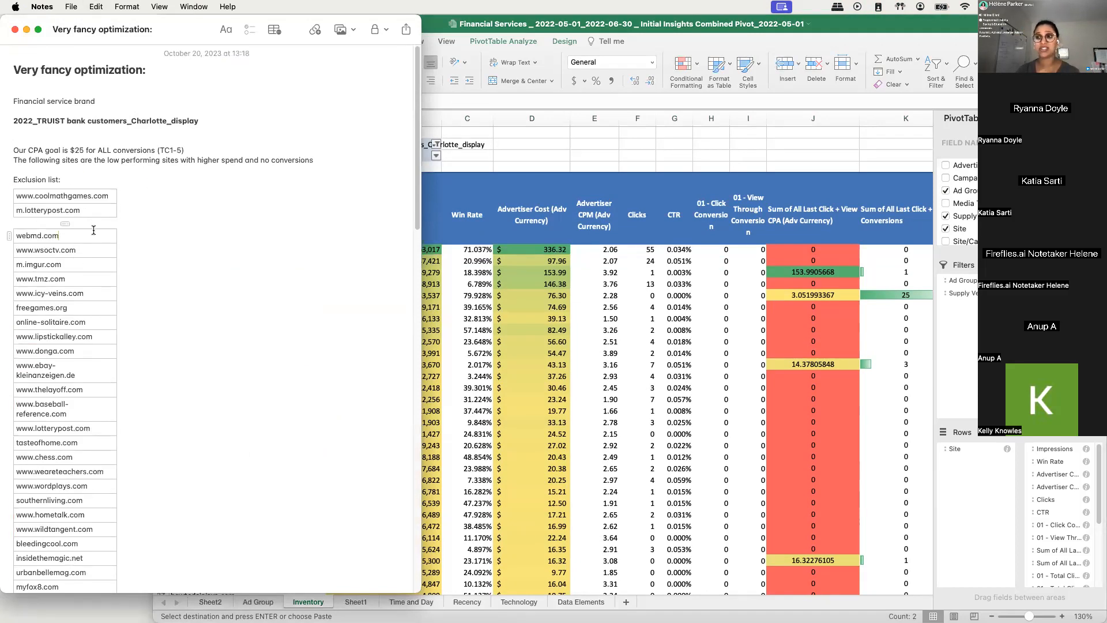
{"action": "left_click", "coordinate": [100, 211]}
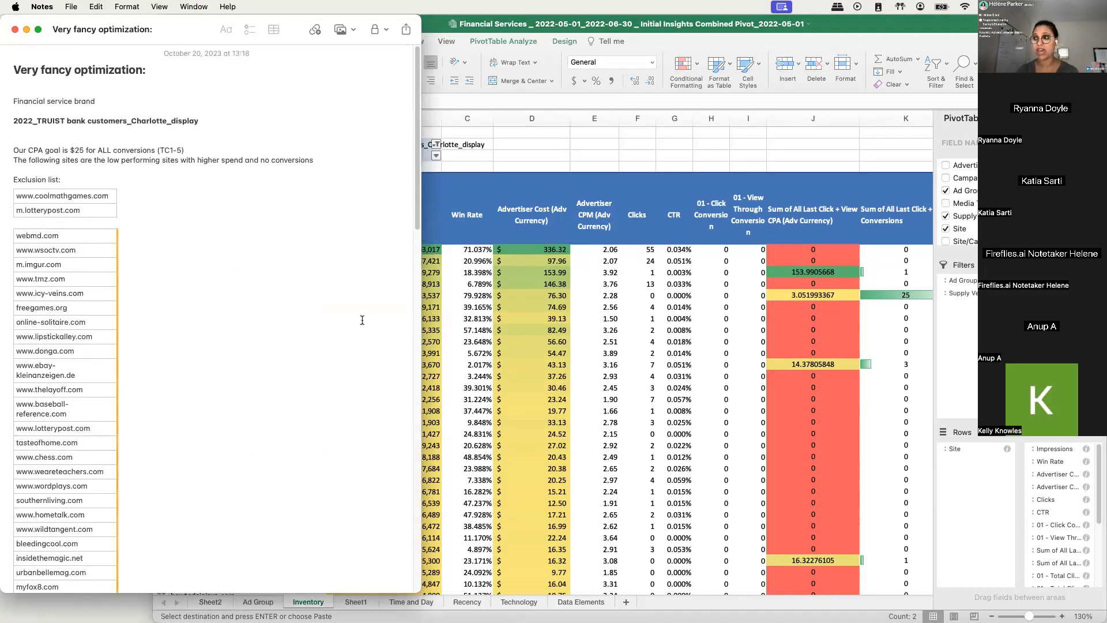
{"action": "key", "text": "super+Tab"}
{"action": "left_click", "coordinate": [213, 287]}
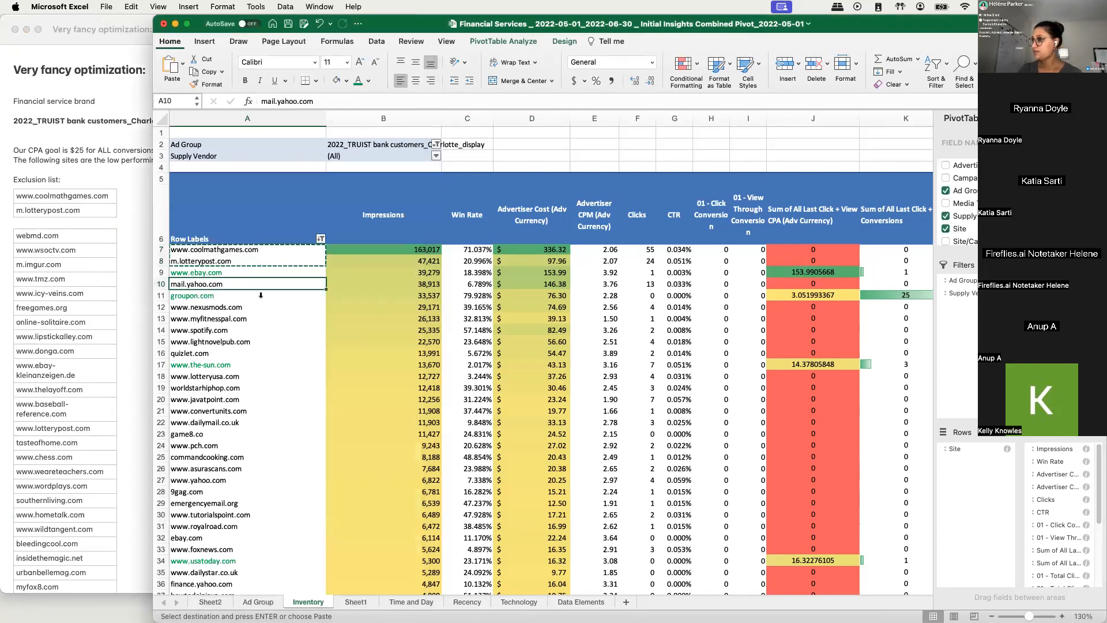
{"action": "left_click", "coordinate": [639, 287]}
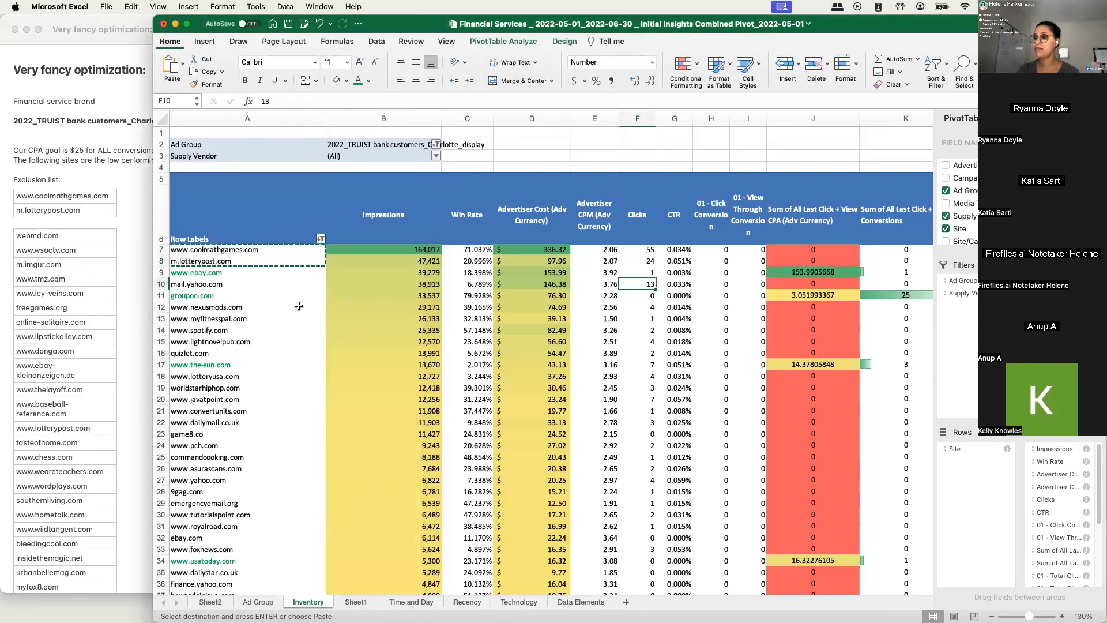
{"action": "left_click", "coordinate": [226, 287]}
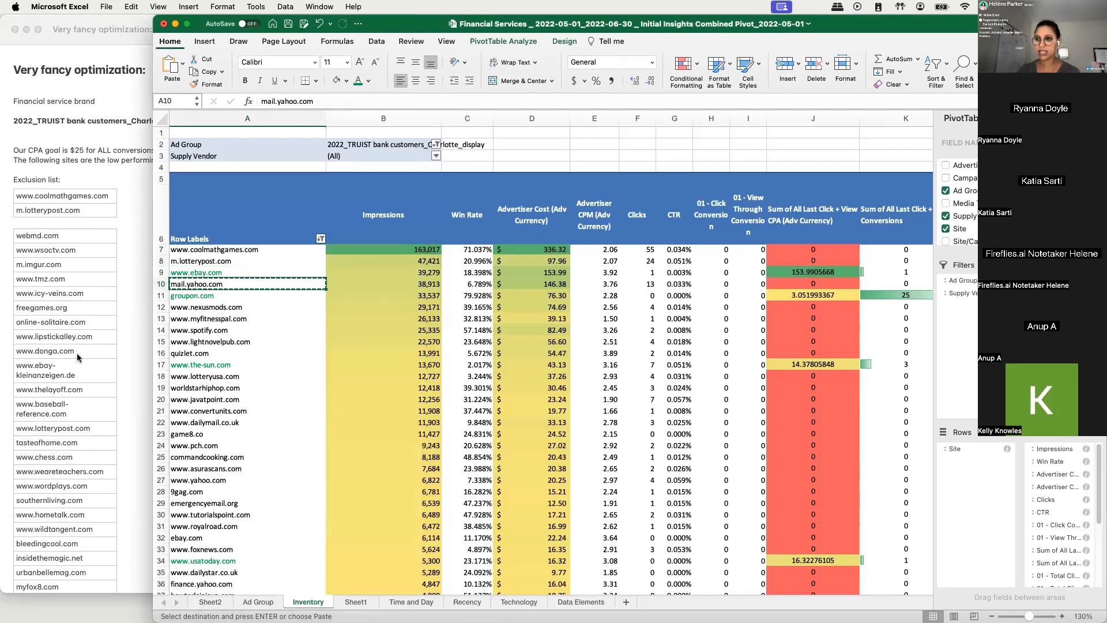
{"action": "left_click", "coordinate": [77, 357]}
{"action": "scroll", "coordinate": [78, 356], "scroll_direction": "down", "scroll_amount": 12}
{"action": "scroll", "coordinate": [77, 354], "scroll_direction": "down", "scroll_amount": 15}
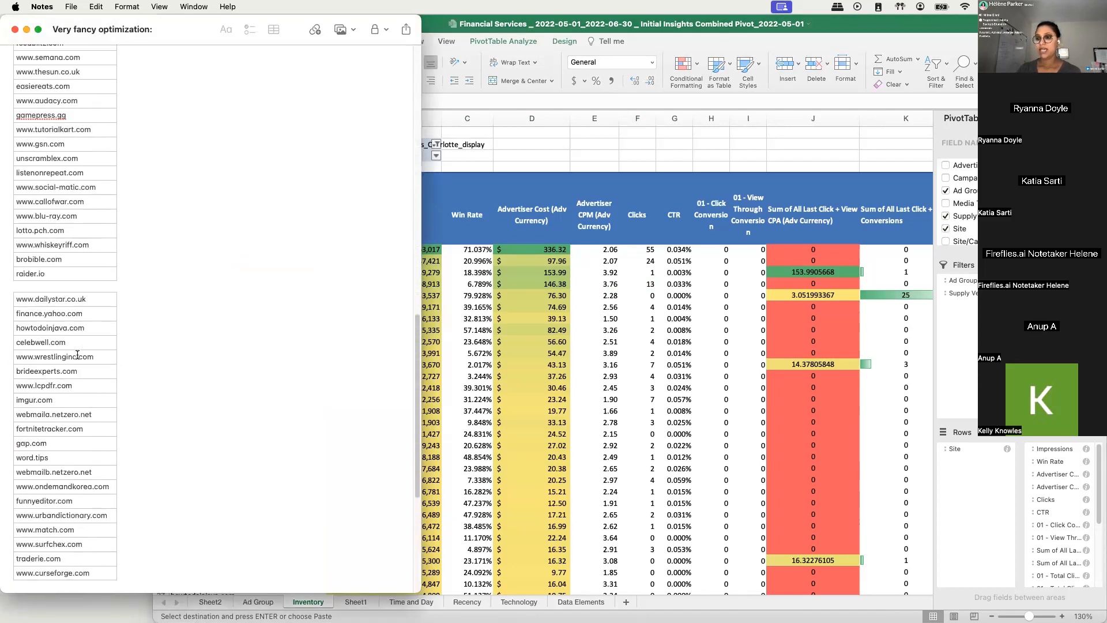
{"action": "left_click", "coordinate": [41, 568]}
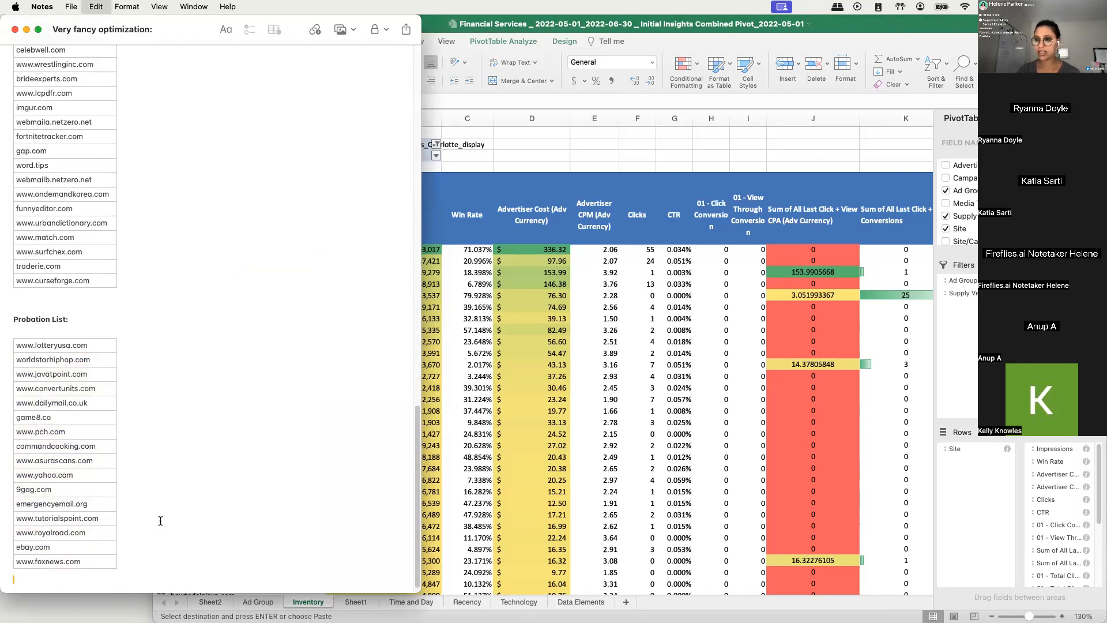
{"action": "key", "text": "super+v"}
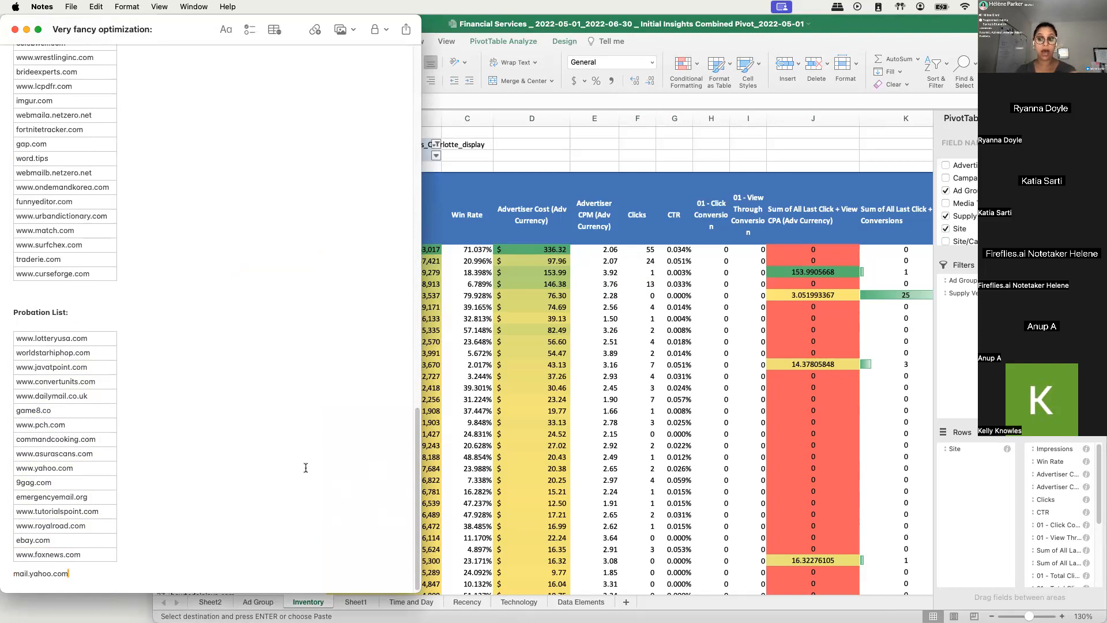
{"action": "left_click", "coordinate": [233, 437]}
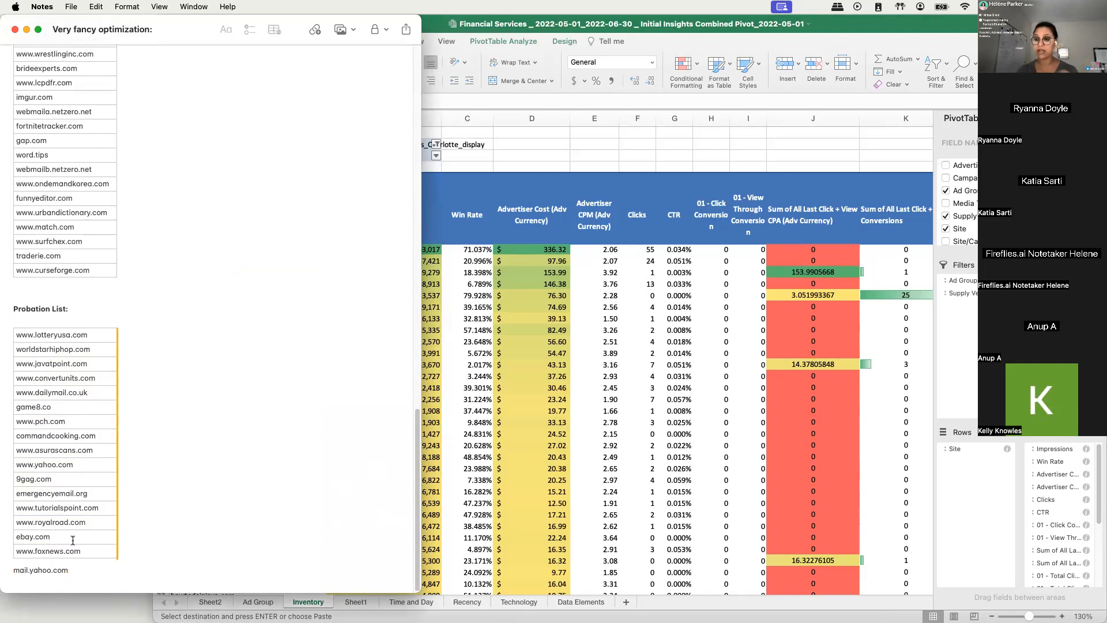
{"action": "left_click", "coordinate": [453, 546]}
{"action": "scroll", "coordinate": [312, 456], "scroll_direction": "down", "scroll_amount": 3}
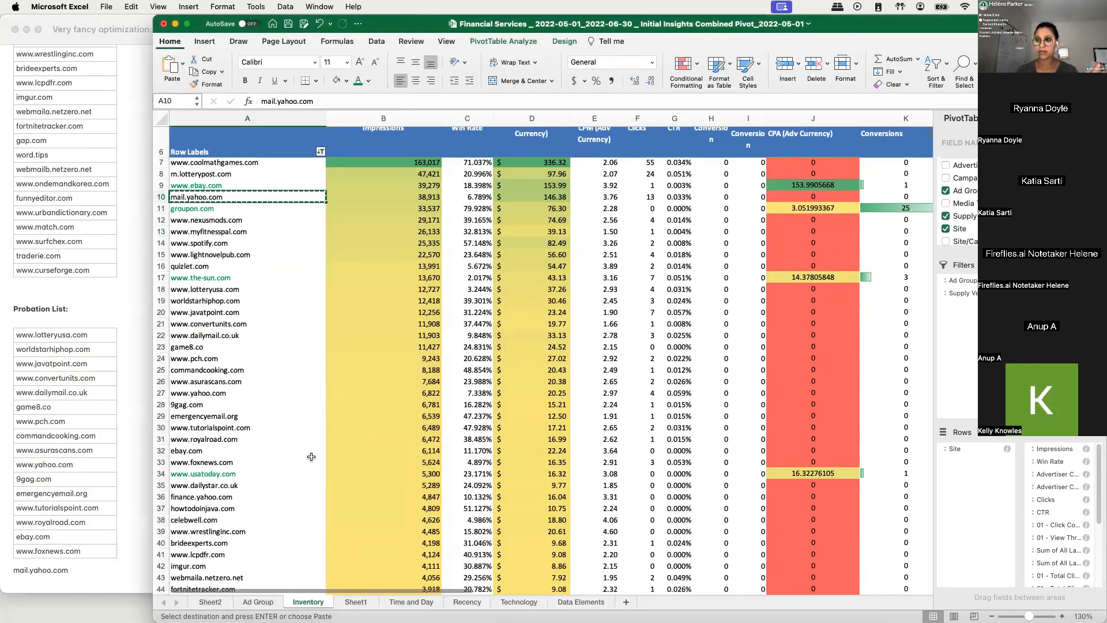
{"action": "left_click_drag", "start_coordinate": [167, 220], "coordinate": [413, 269]}
{"action": "left_click_drag", "start_coordinate": [555, 223], "coordinate": [556, 266]}
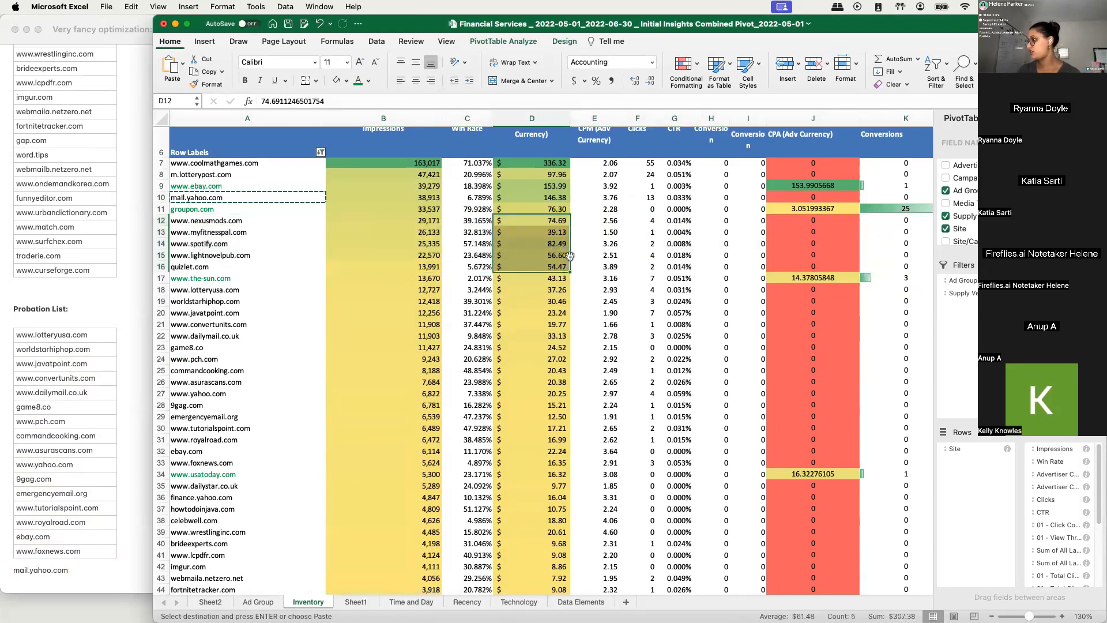
{"action": "left_click_drag", "start_coordinate": [209, 220], "coordinate": [209, 267]}
{"action": "key", "text": "super+c"}
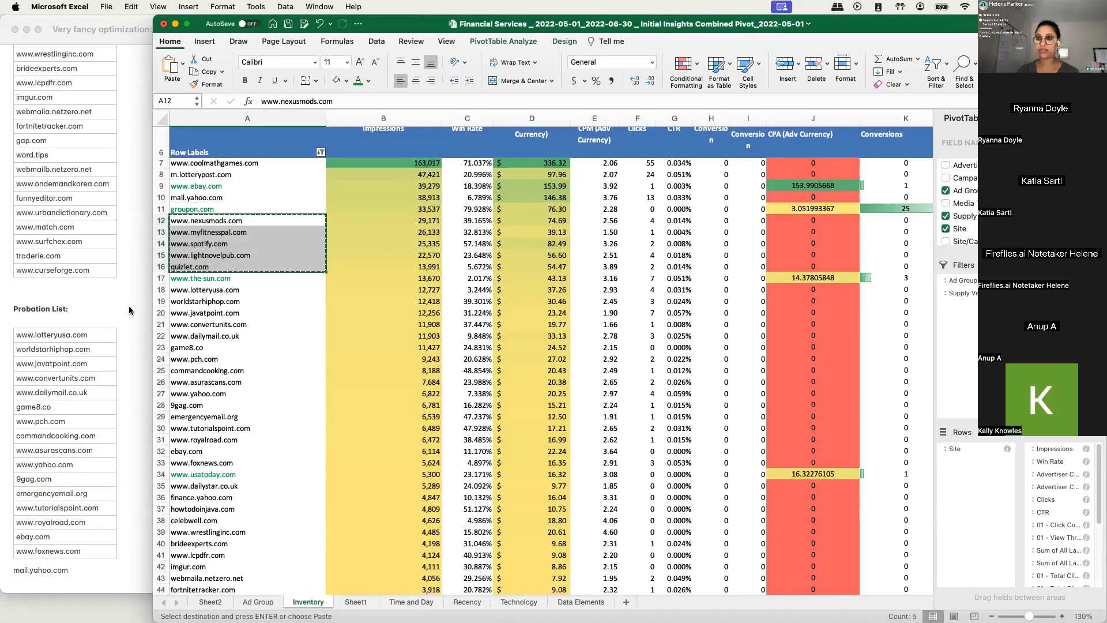
{"action": "scroll", "coordinate": [15, 373], "scroll_direction": "up", "scroll_amount": 6}
{"action": "scroll", "coordinate": [19, 265], "scroll_direction": "up", "scroll_amount": 10}
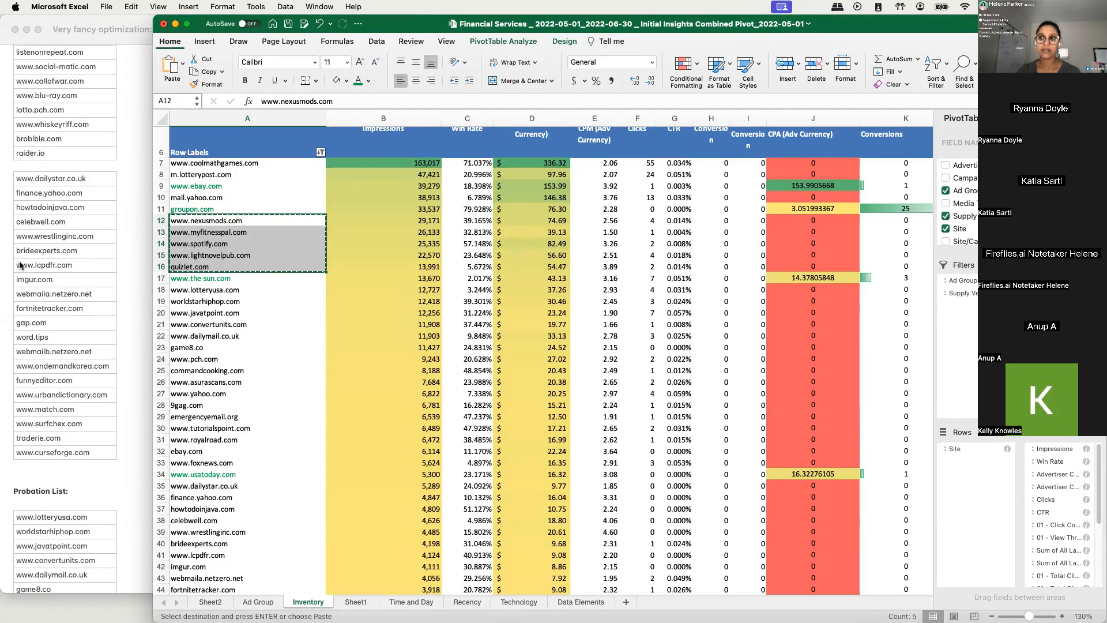
{"action": "scroll", "coordinate": [8, 263], "scroll_direction": "up", "scroll_amount": 10}
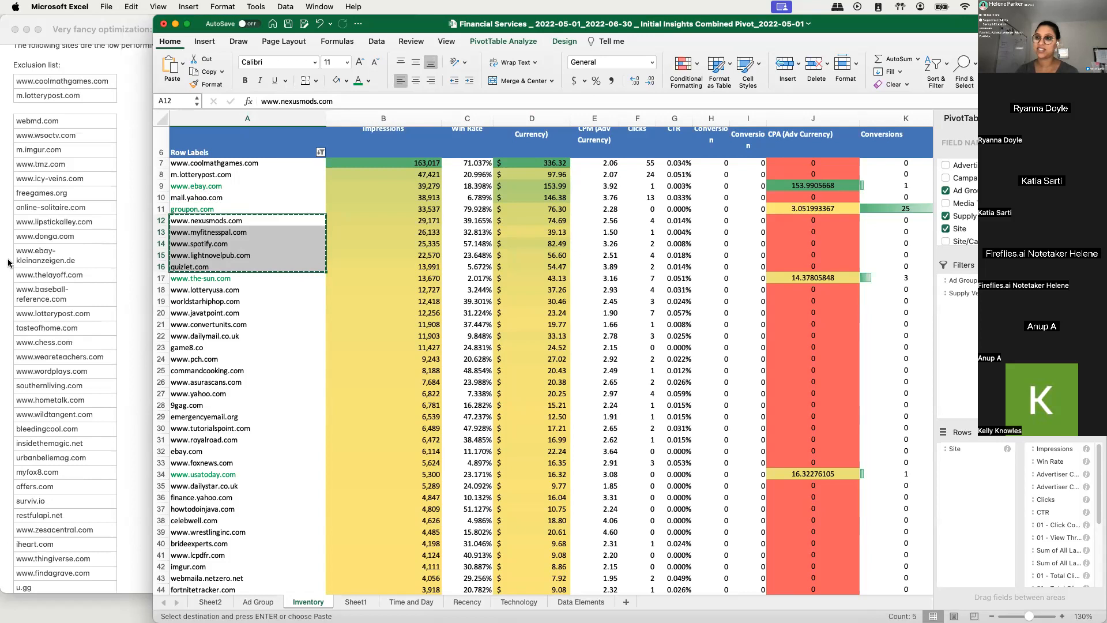
{"action": "left_click", "coordinate": [72, 139]}
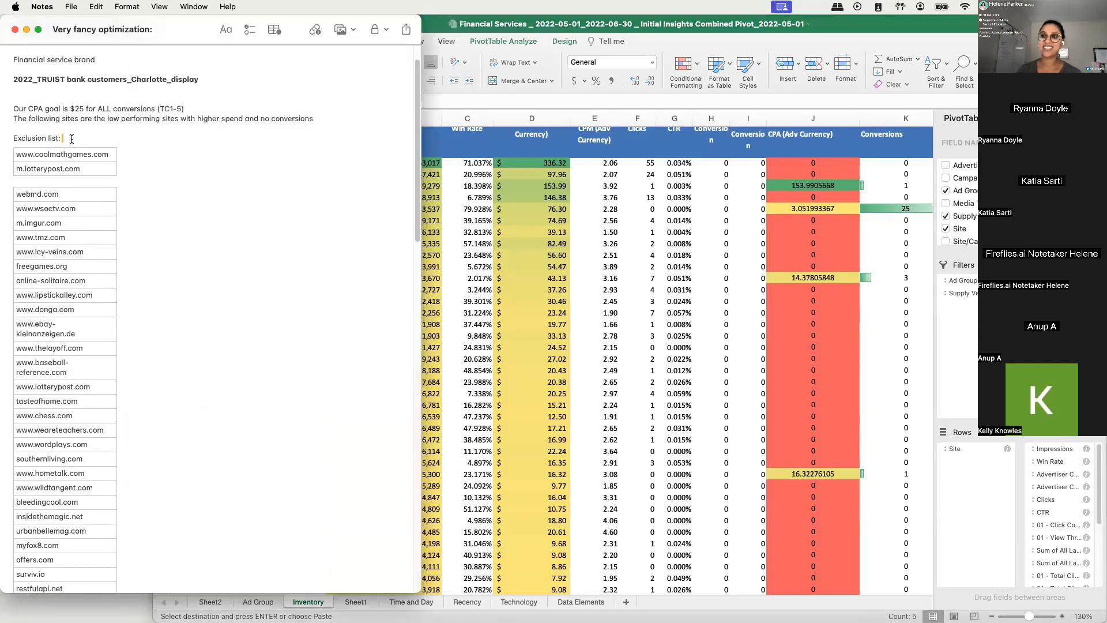
{"action": "key", "text": "super+v"}
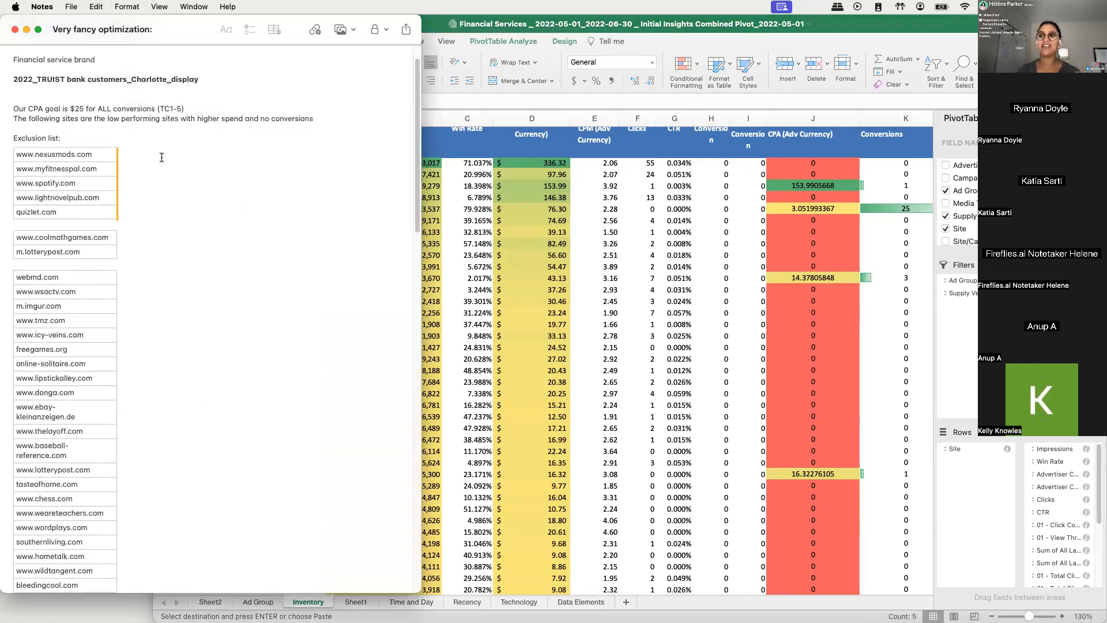
{"action": "left_click", "coordinate": [427, 276]}
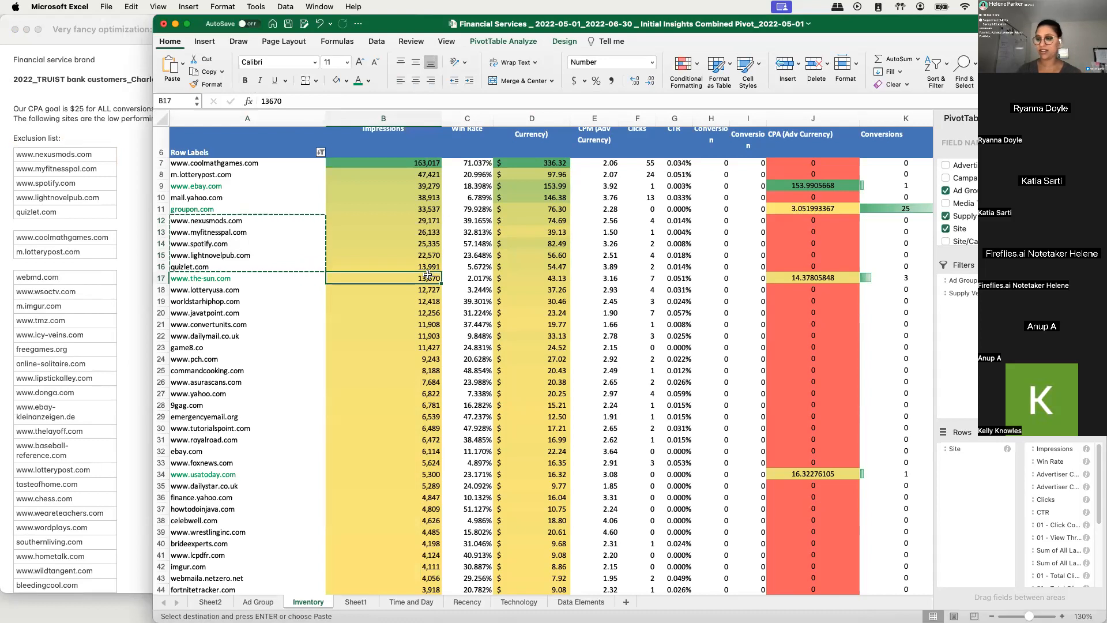
{"action": "key", "text": "shift+Down"}
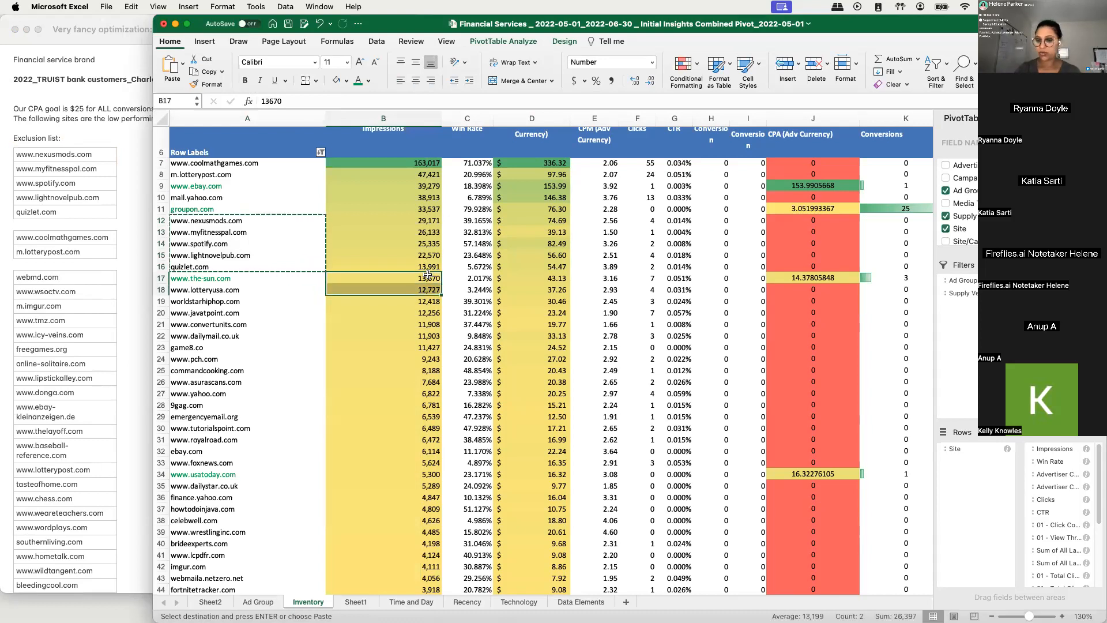
{"action": "key", "text": "super+Down"}
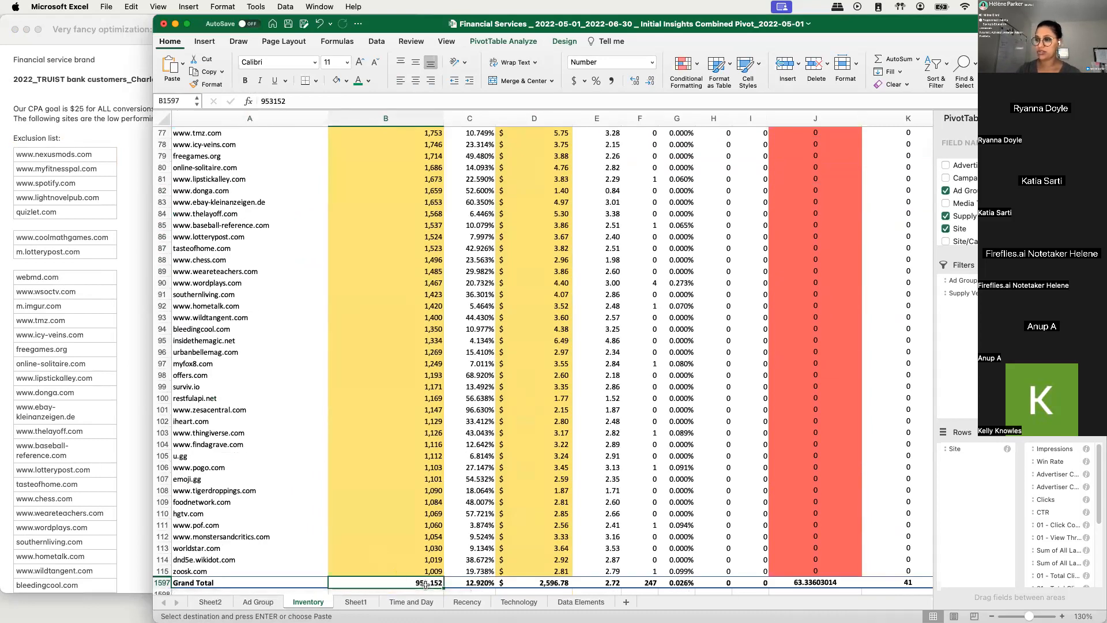
{"action": "scroll", "coordinate": [418, 570], "scroll_direction": "up", "scroll_amount": 10}
{"action": "scroll", "coordinate": [416, 560], "scroll_direction": "up", "scroll_amount": 15}
{"action": "scroll", "coordinate": [416, 559], "scroll_direction": "down", "scroll_amount": 1}
{"action": "scroll", "coordinate": [294, 482], "scroll_direction": "up", "scroll_amount": 1}
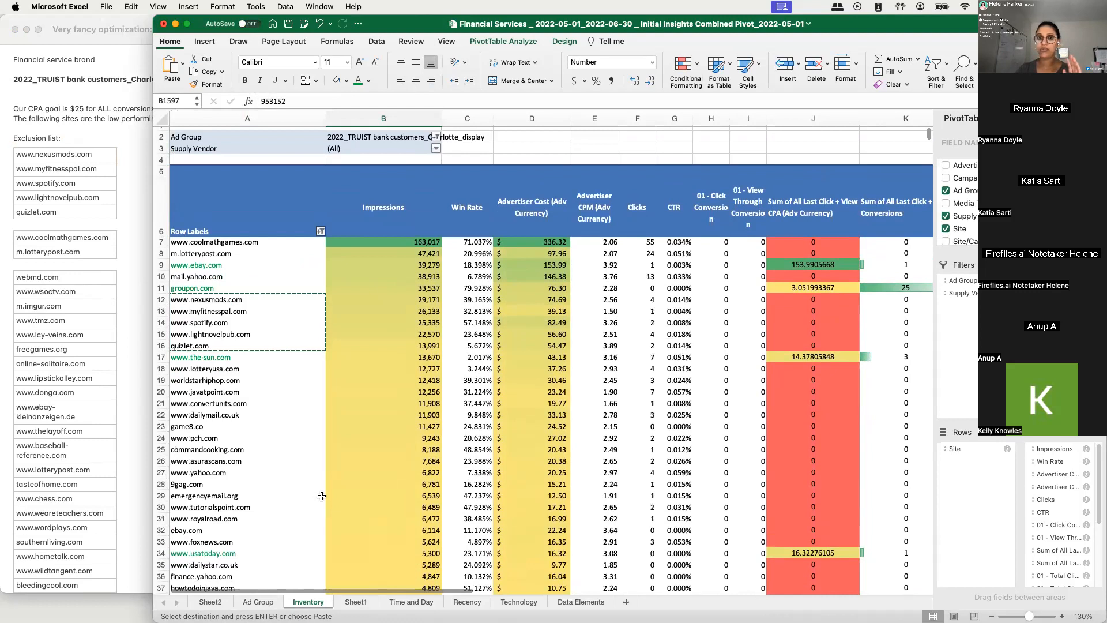
{"action": "scroll", "coordinate": [322, 495], "scroll_direction": "up", "scroll_amount": 1}
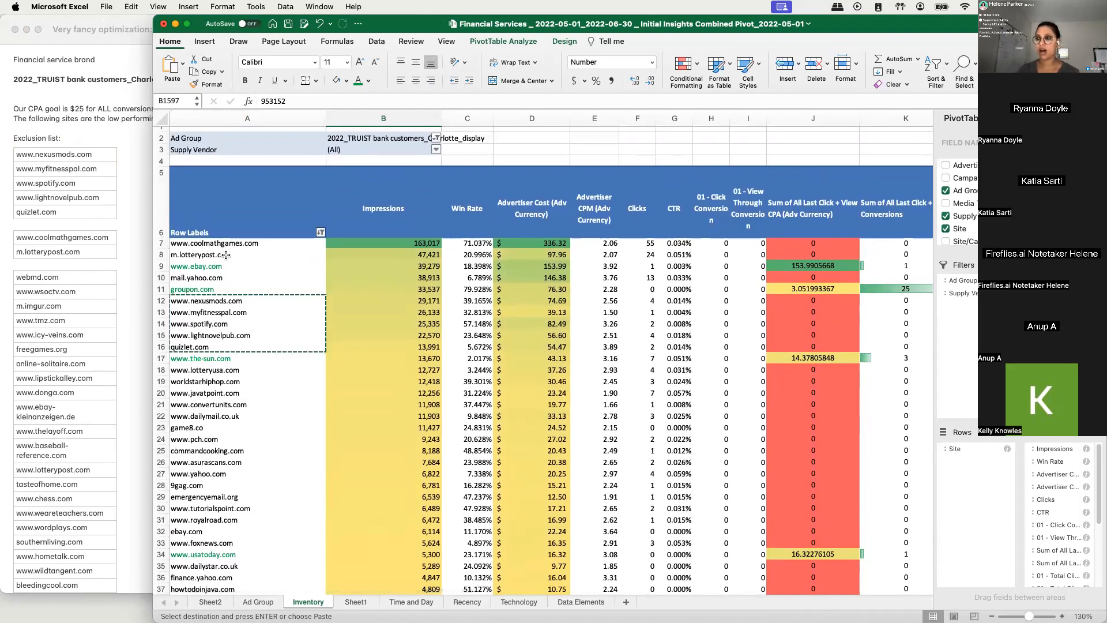
{"action": "left_click_drag", "start_coordinate": [526, 242], "coordinate": [555, 346]}
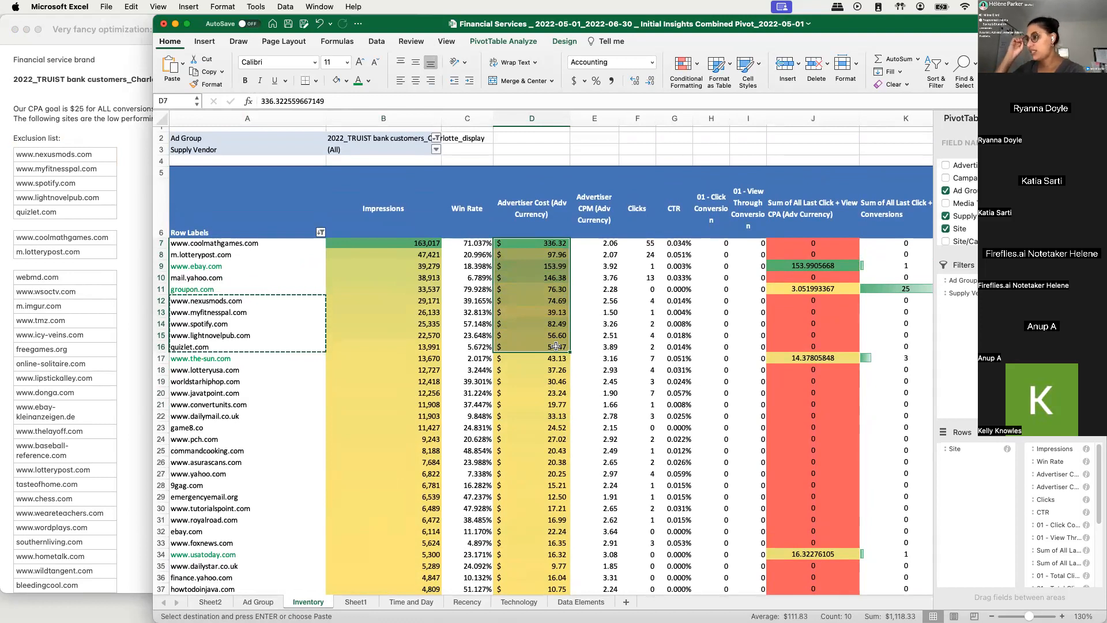
{"action": "left_click", "coordinate": [671, 312]}
{"action": "left_click", "coordinate": [785, 265]}
{"action": "left_click_drag", "start_coordinate": [785, 265], "coordinate": [597, 277]}
{"action": "left_click", "coordinate": [163, 266]}
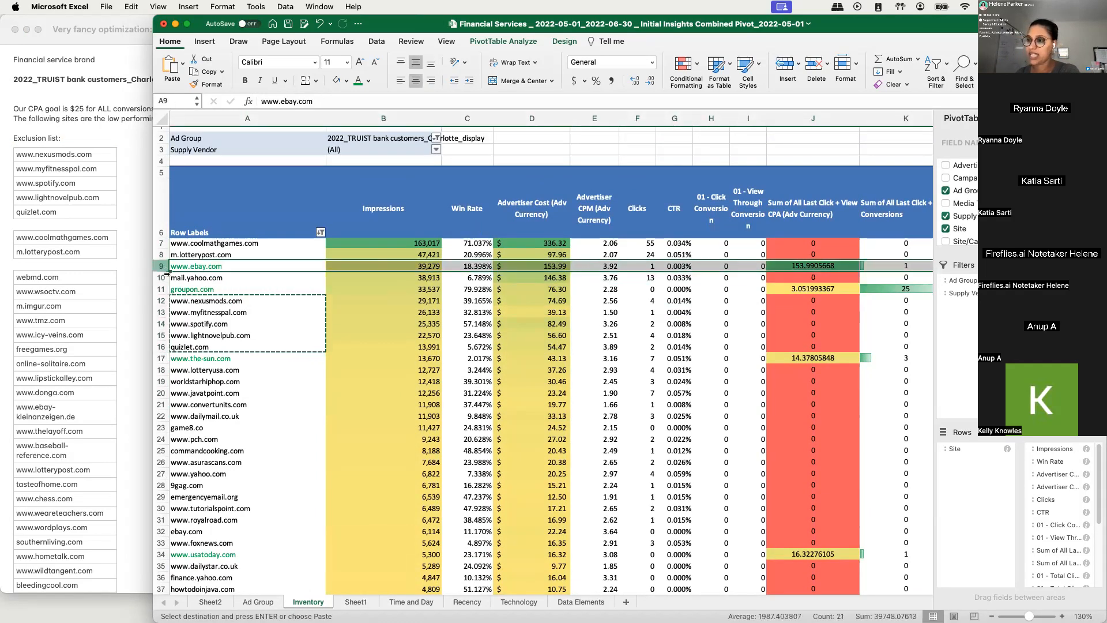
{"action": "left_click", "coordinate": [162, 289]}
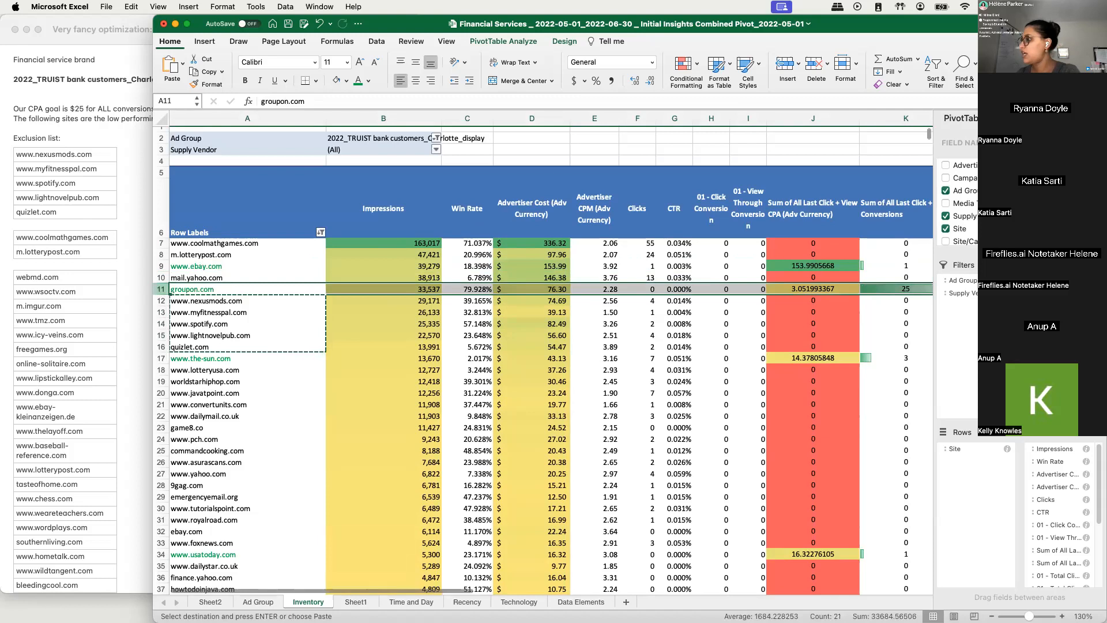
{"action": "left_click", "coordinate": [806, 267]}
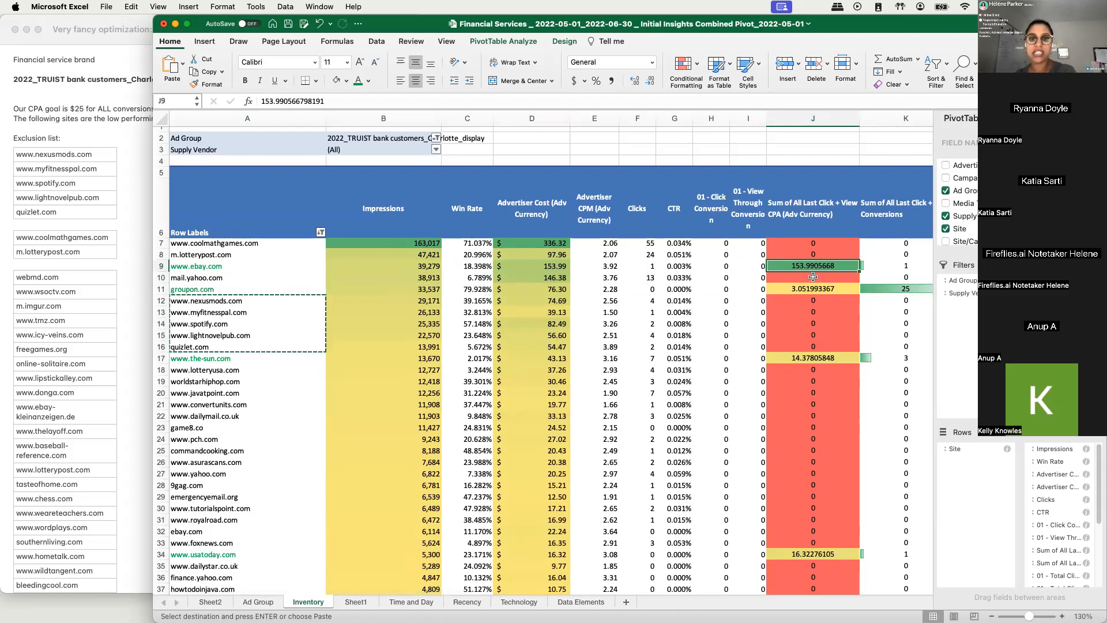
{"action": "left_click", "coordinate": [669, 286]}
{"action": "left_click", "coordinate": [796, 288]}
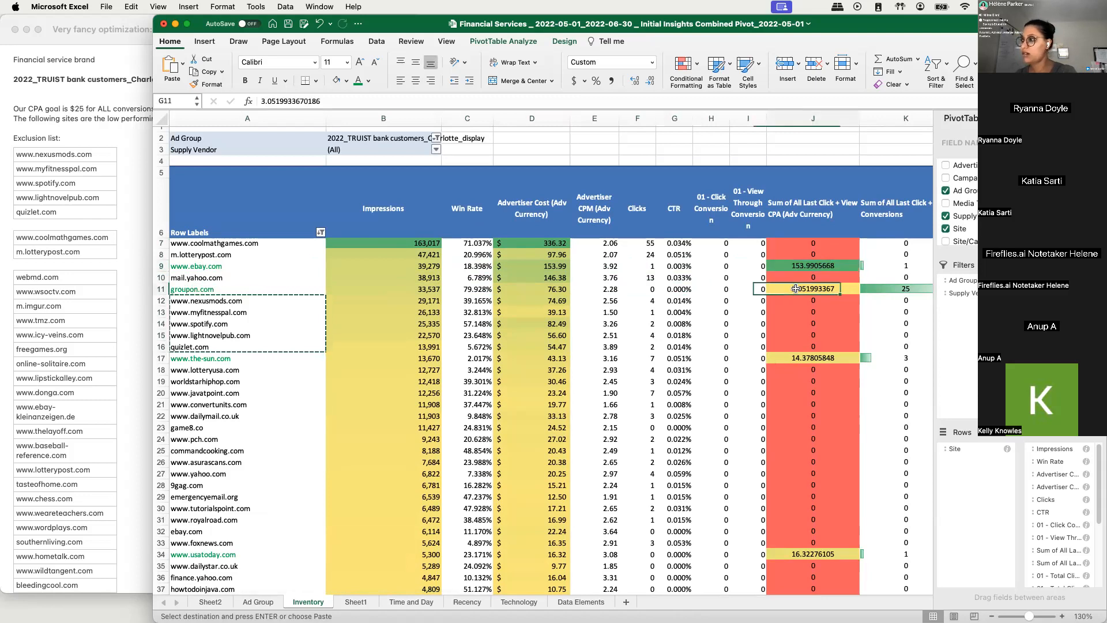
{"action": "left_click", "coordinate": [797, 268]}
{"action": "left_click", "coordinate": [805, 288]}
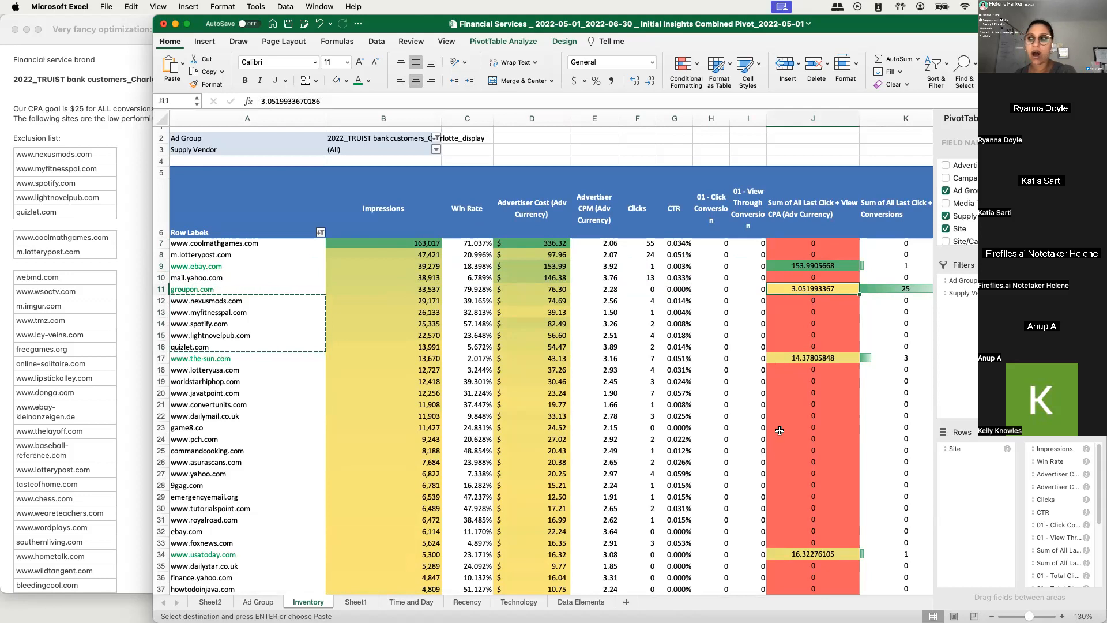
{"action": "left_click", "coordinate": [812, 264]}
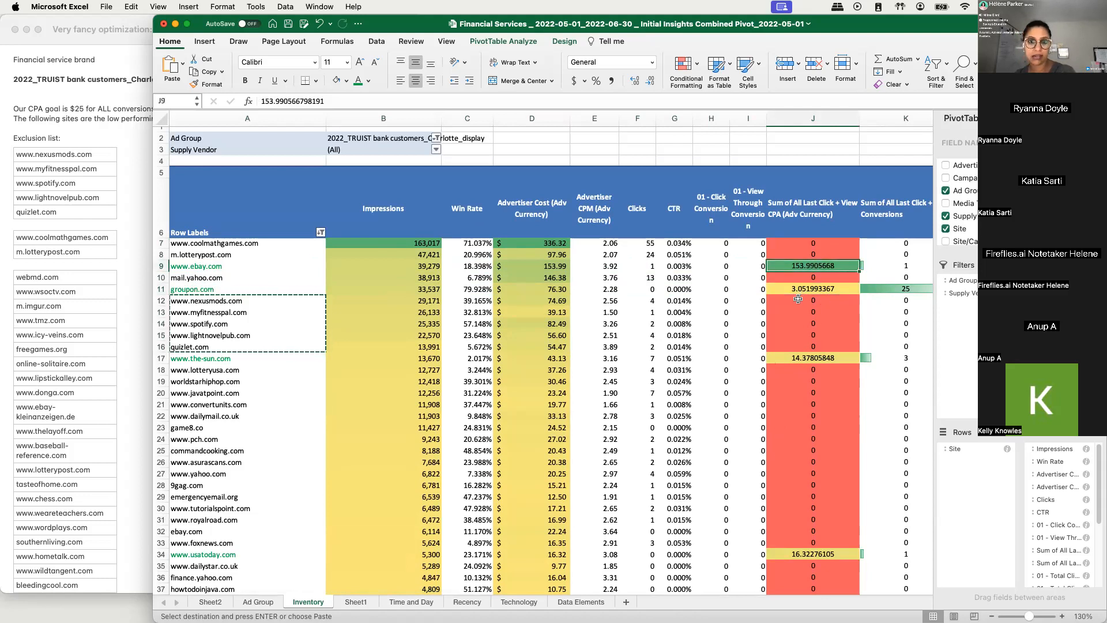
{"action": "left_click", "coordinate": [218, 269]}
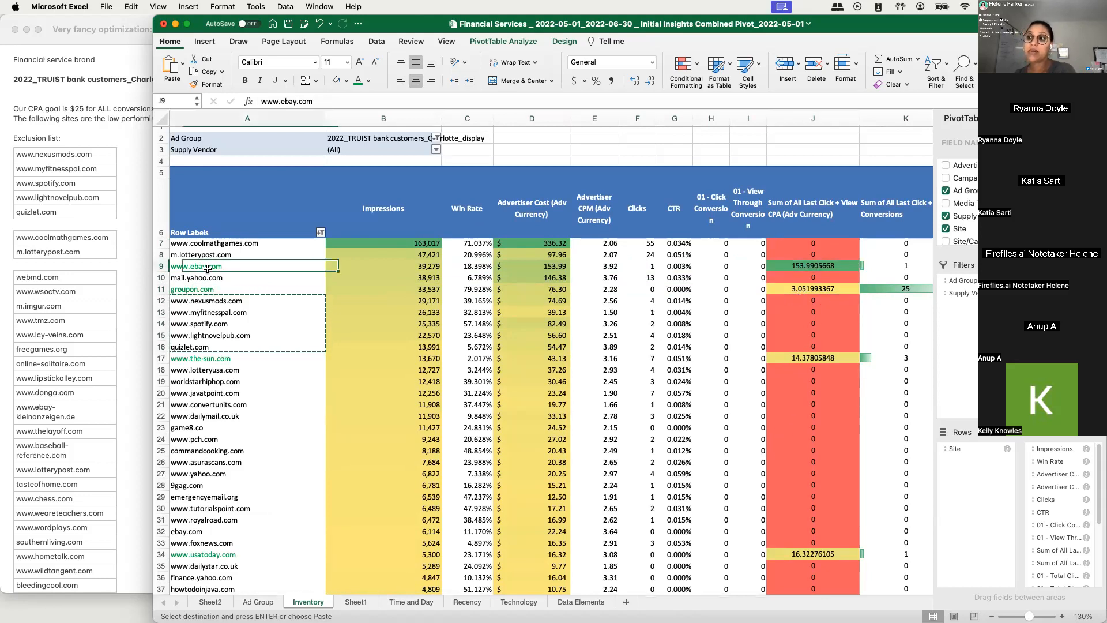
{"action": "left_click", "coordinate": [325, 329]}
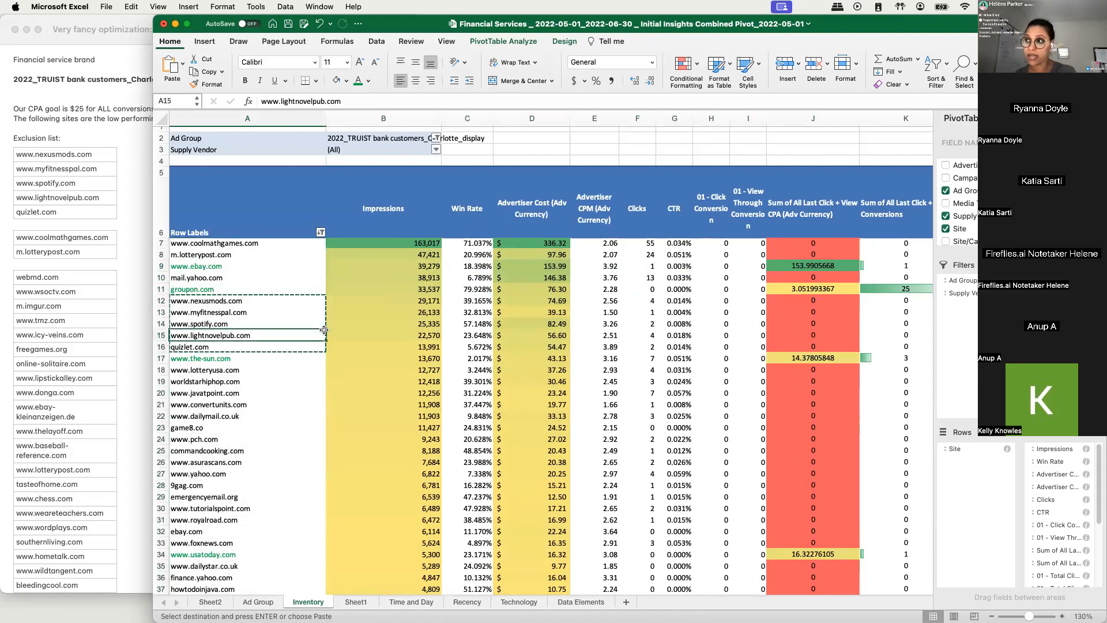
- Add the heading "Top performing ( highest conversion count)" at the end of the note, a few lines below mail.yahoo.com
{"action": "scroll", "coordinate": [17, 237], "scroll_direction": "down", "scroll_amount": 20}
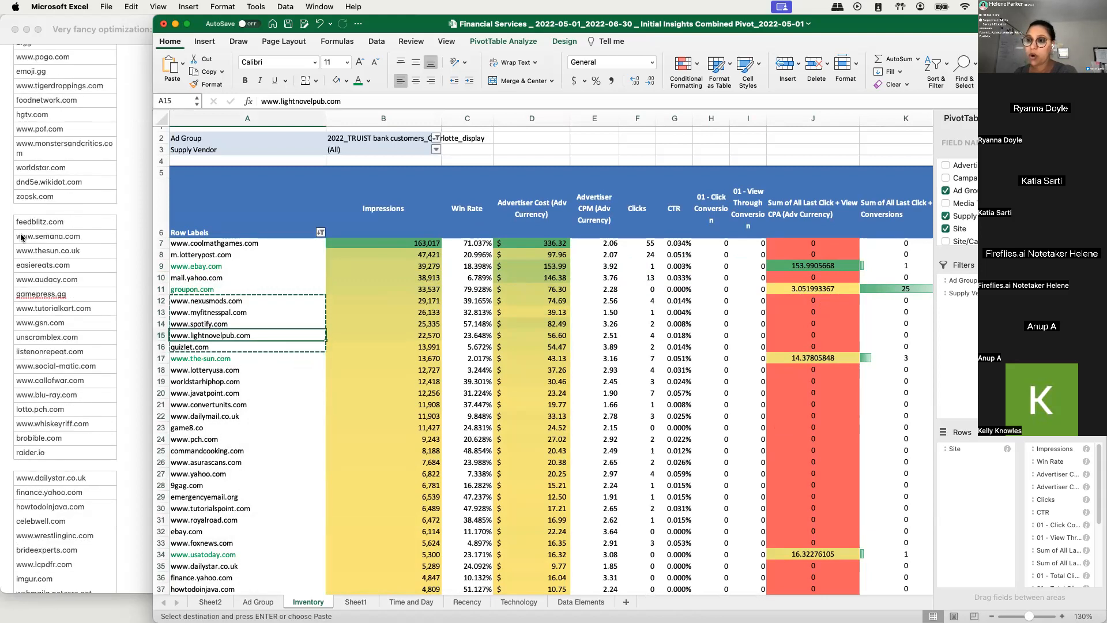
{"action": "scroll", "coordinate": [21, 237], "scroll_direction": "down", "scroll_amount": 3}
{"action": "left_click", "coordinate": [24, 299]}
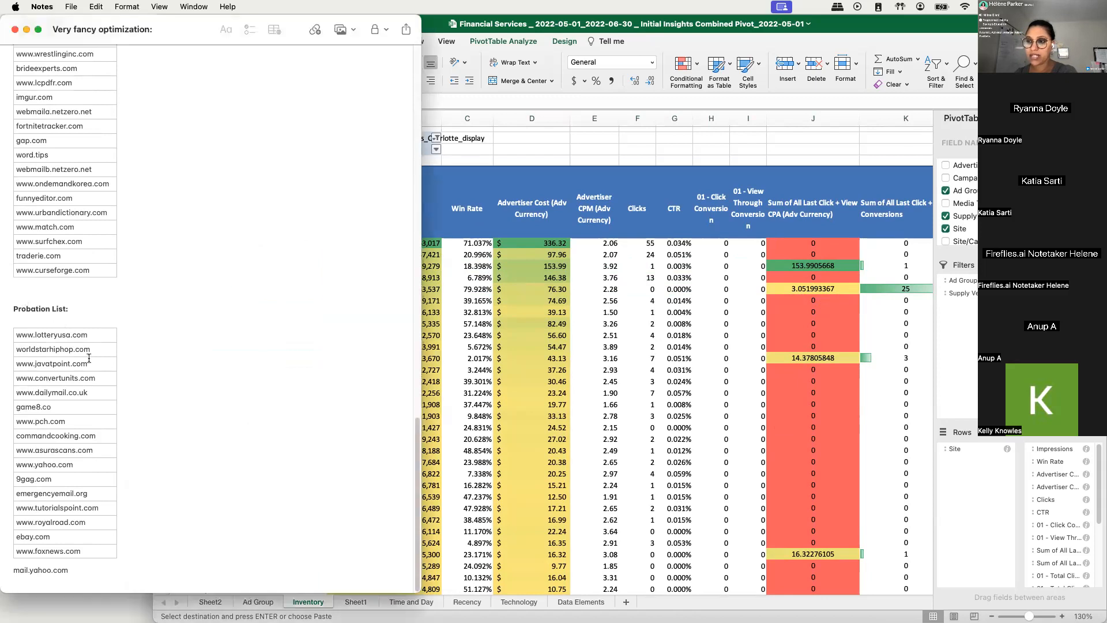
{"action": "left_click", "coordinate": [125, 569]}
{"action": "key", "text": "Return"}
{"action": "key", "text": "Return"}
{"action": "key", "text": "Return"}
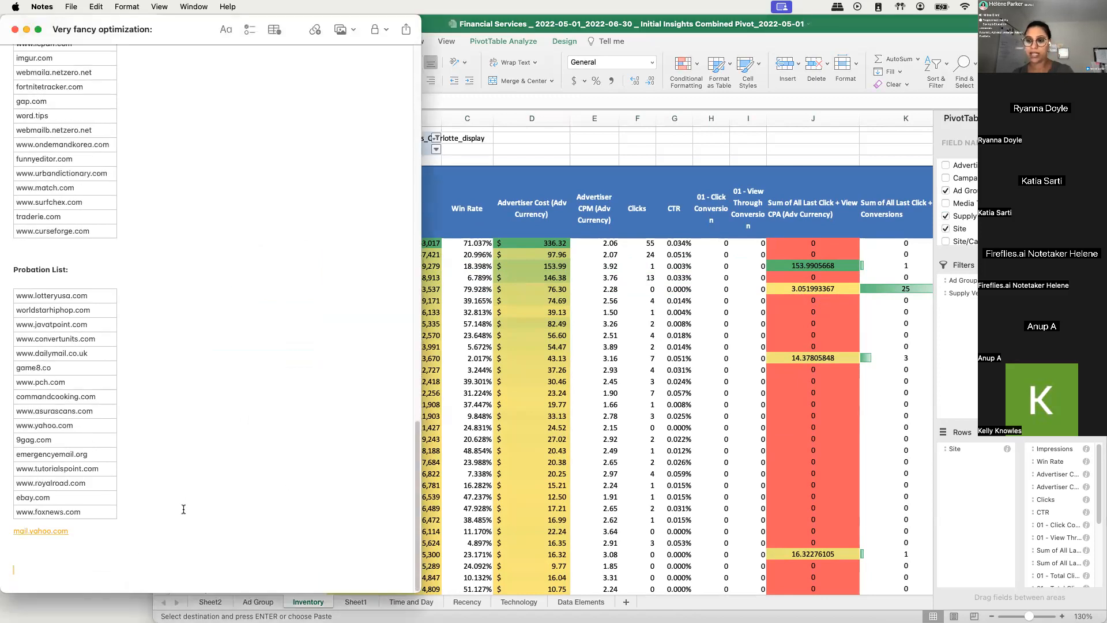
{"action": "type", "text": "Top performing"}
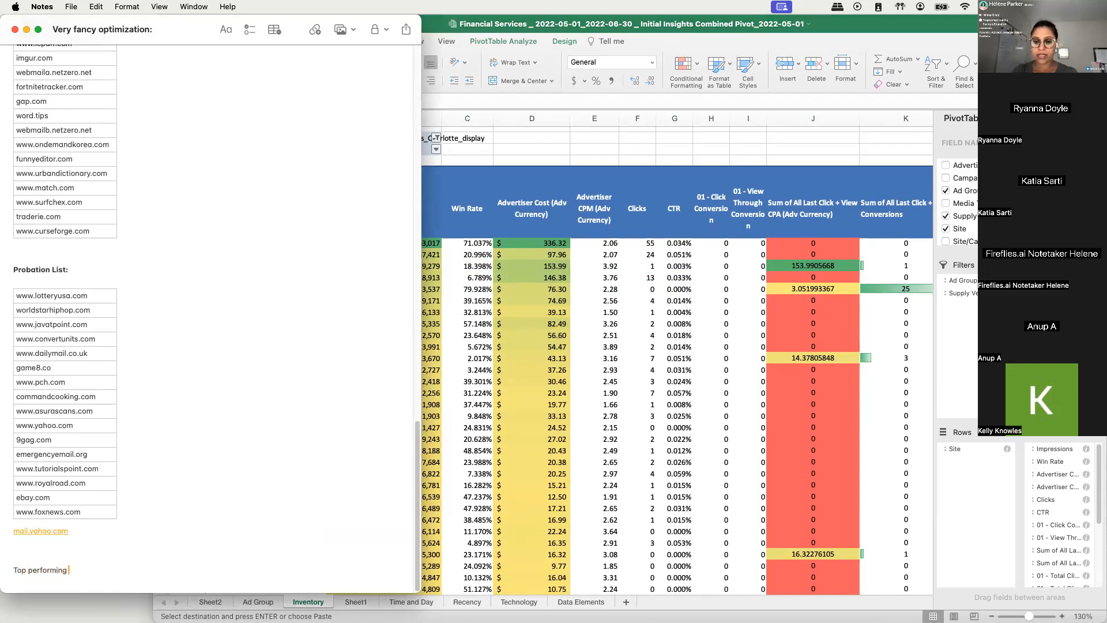
{"action": "type", "text": " ( higherst conversion count"}
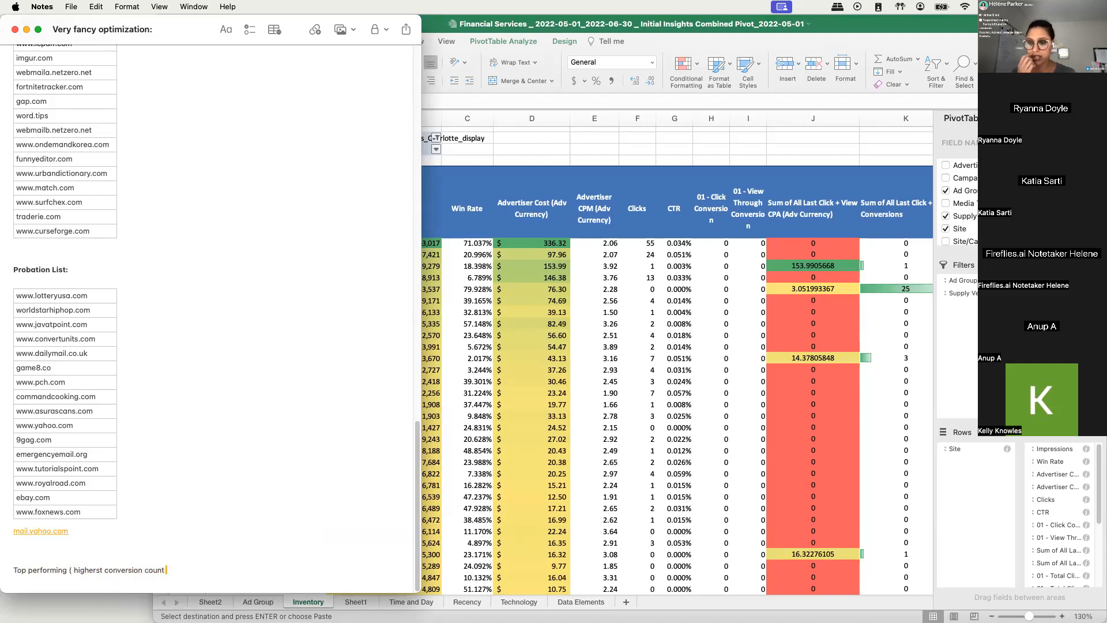
{"action": "type", "text": " and the"}
{"action": "key", "text": "BackSpace"}
{"action": "key", "text": "BackSpace"}
{"action": "key", "text": "BackSpace"}
{"action": "key", "text": "BackSpace"}
{"action": "key", "text": "BackSpace"}
{"action": "key", "text": "BackSpace"}
{"action": "key", "text": "BackSpace"}
{"action": "key", "text": "BackSpace"}
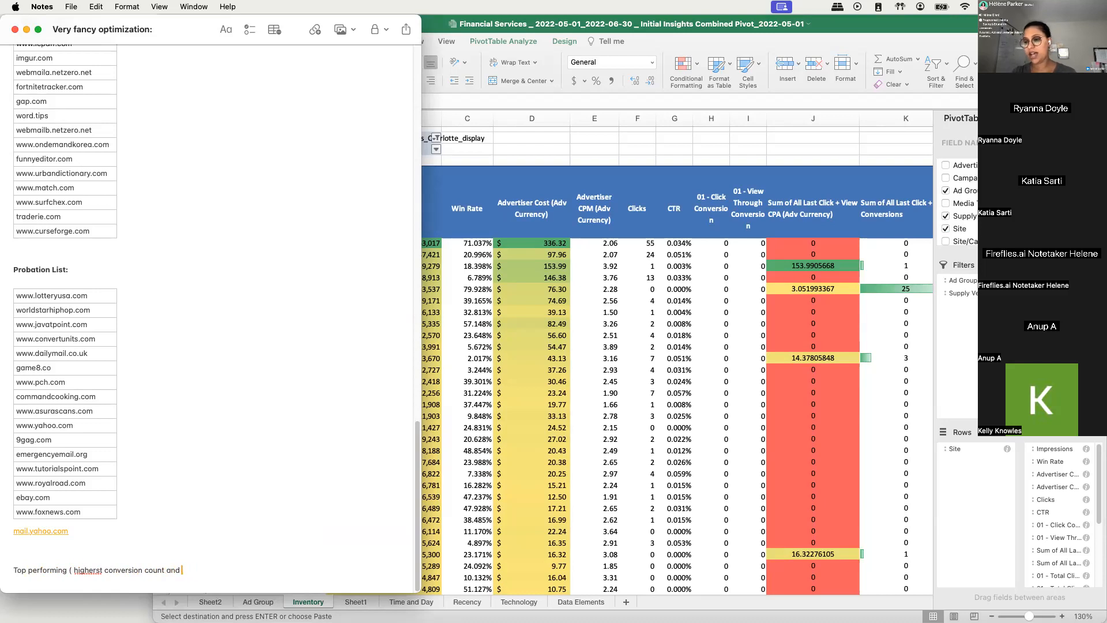
{"action": "type", "text": ")"}
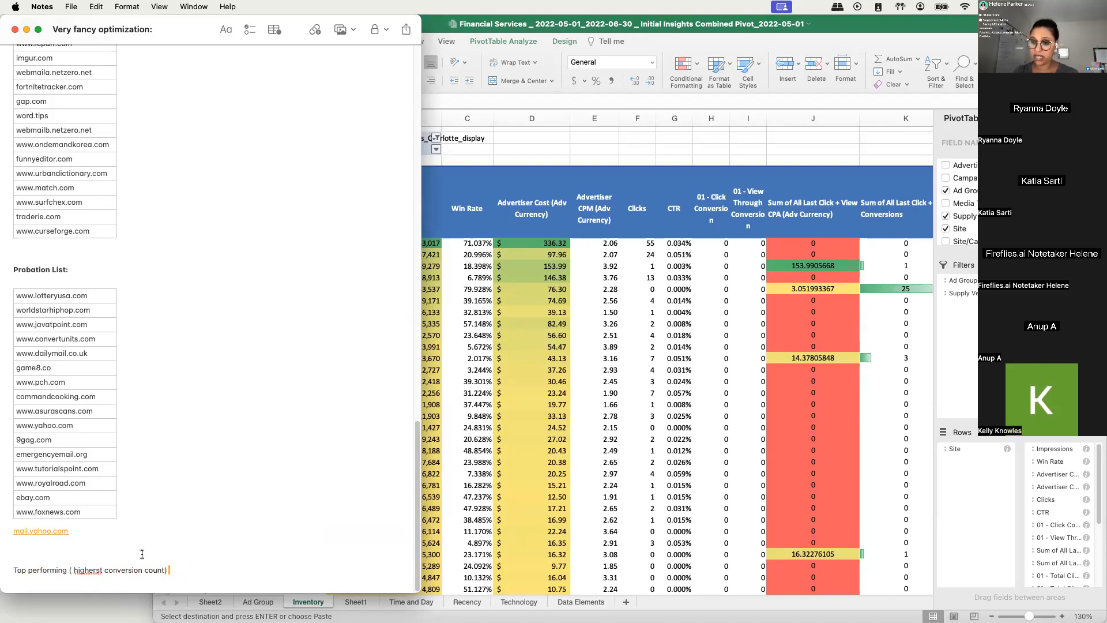
{"action": "double_click", "coordinate": [89, 569]}
{"action": "type", "text": "highest"}
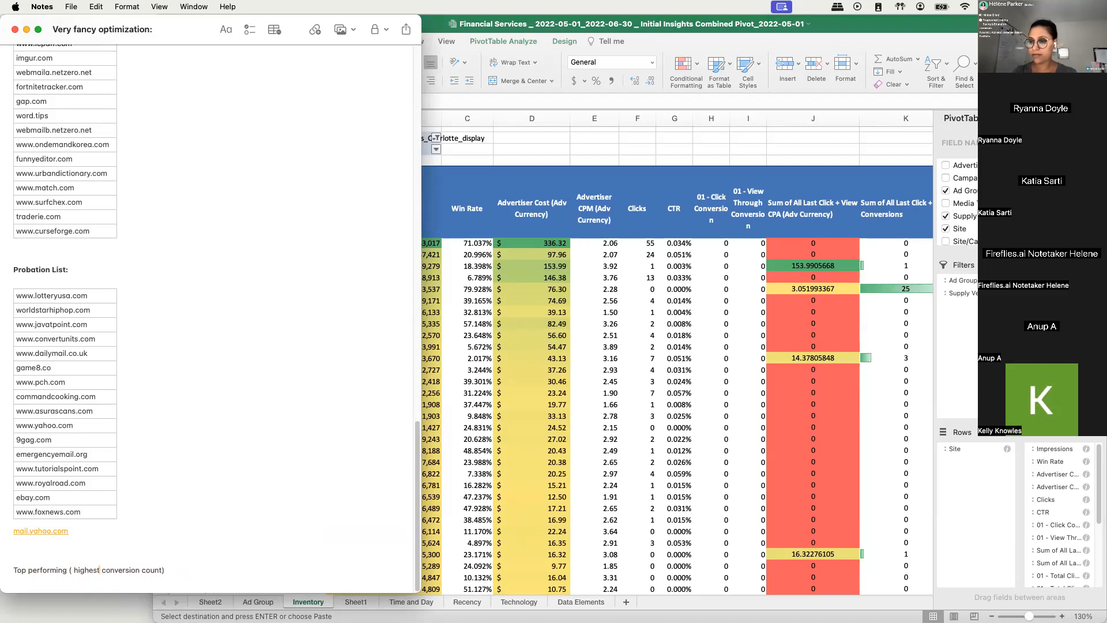
- Sort the sites in the Inventory pivot in descending order by Sum of All Last Click + View Conversions
{"action": "left_click", "coordinate": [479, 509]}
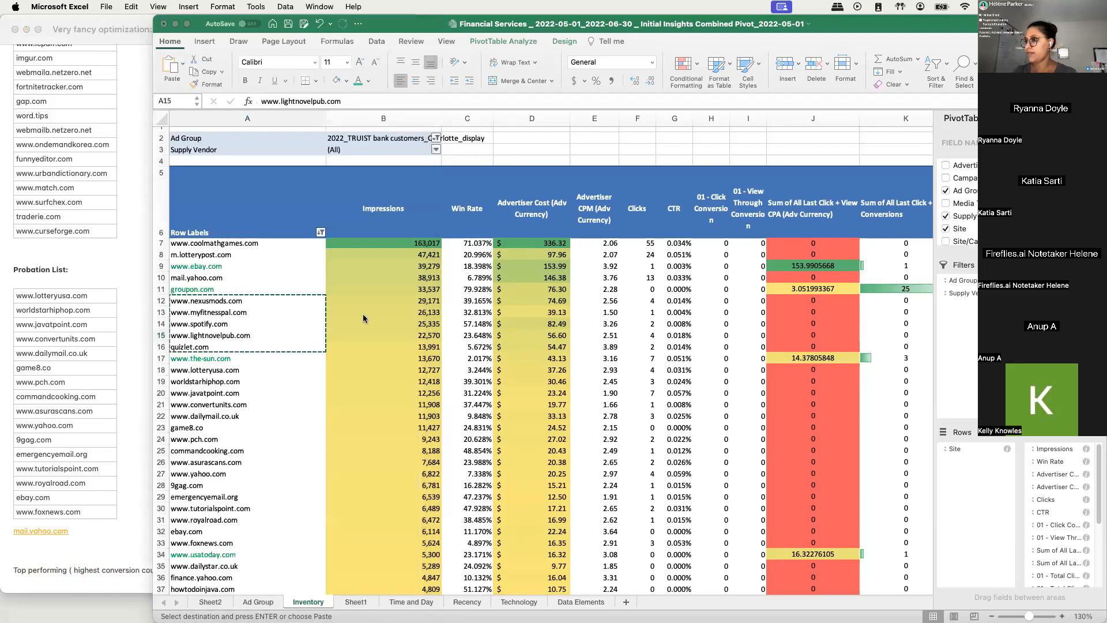
{"action": "left_click", "coordinate": [321, 233]}
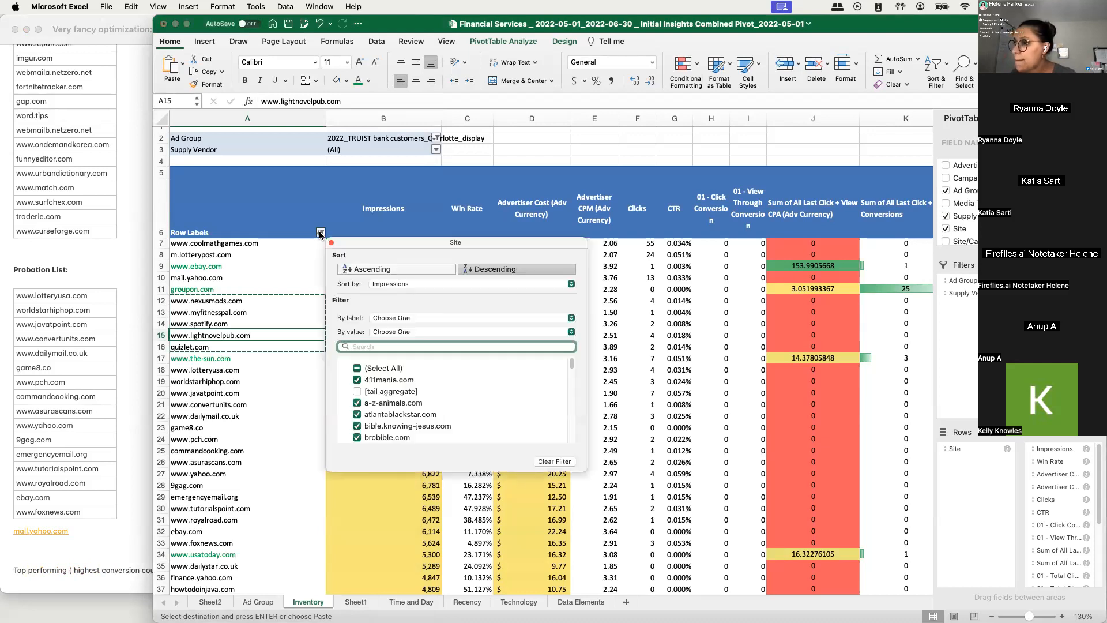
{"action": "left_click", "coordinate": [411, 285]}
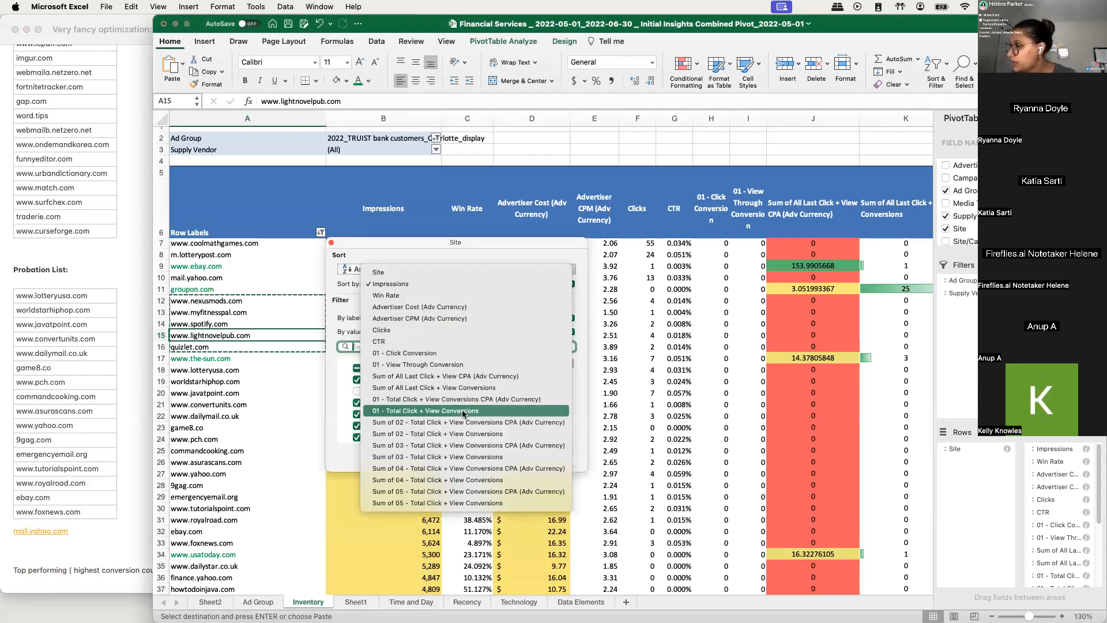
{"action": "left_click", "coordinate": [468, 388]}
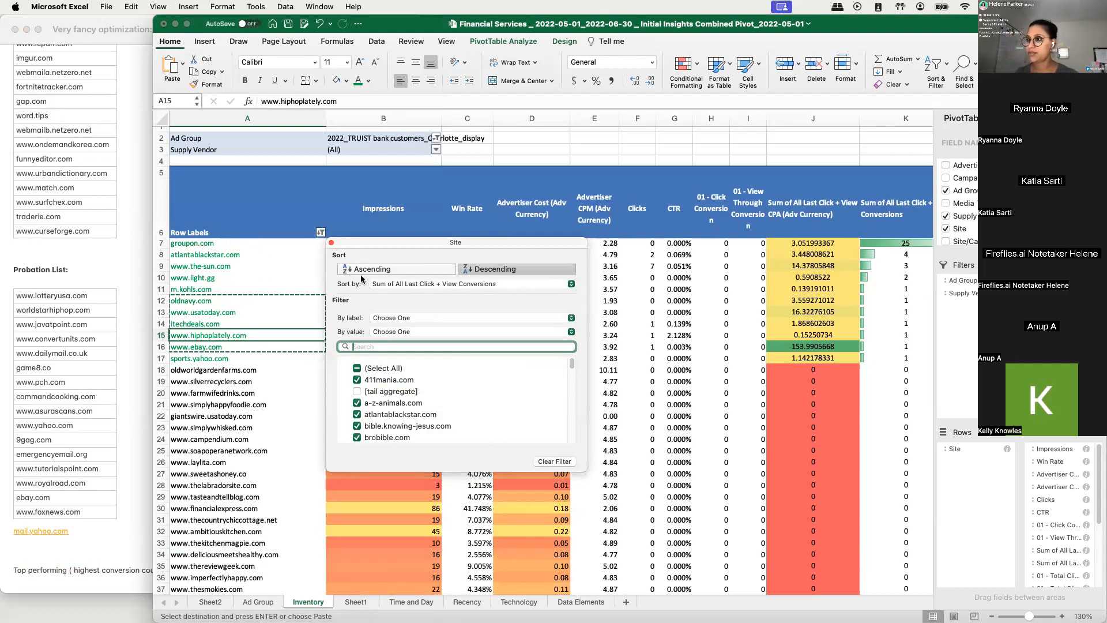
{"action": "key", "text": "Escape"}
- Copy the converting sites groupon.com through sports.yahoo.com from the Inventory pivot into the note below the "Top performing" heading
{"action": "left_click_drag", "start_coordinate": [244, 241], "coordinate": [244, 358]}
{"action": "key", "text": "super+c"}
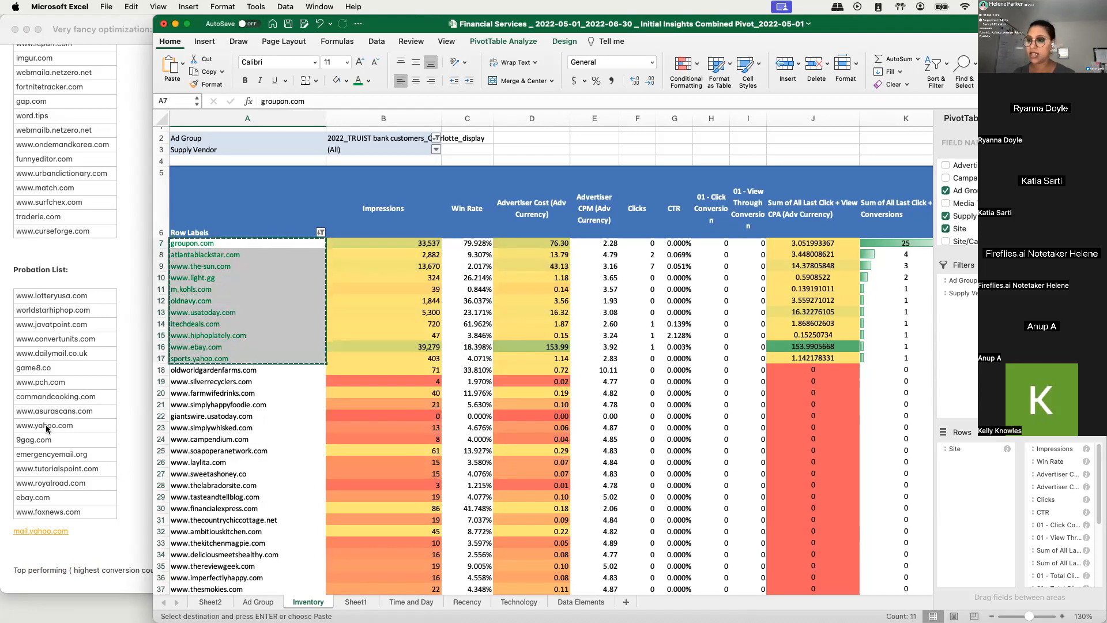
{"action": "left_click", "coordinate": [47, 552]}
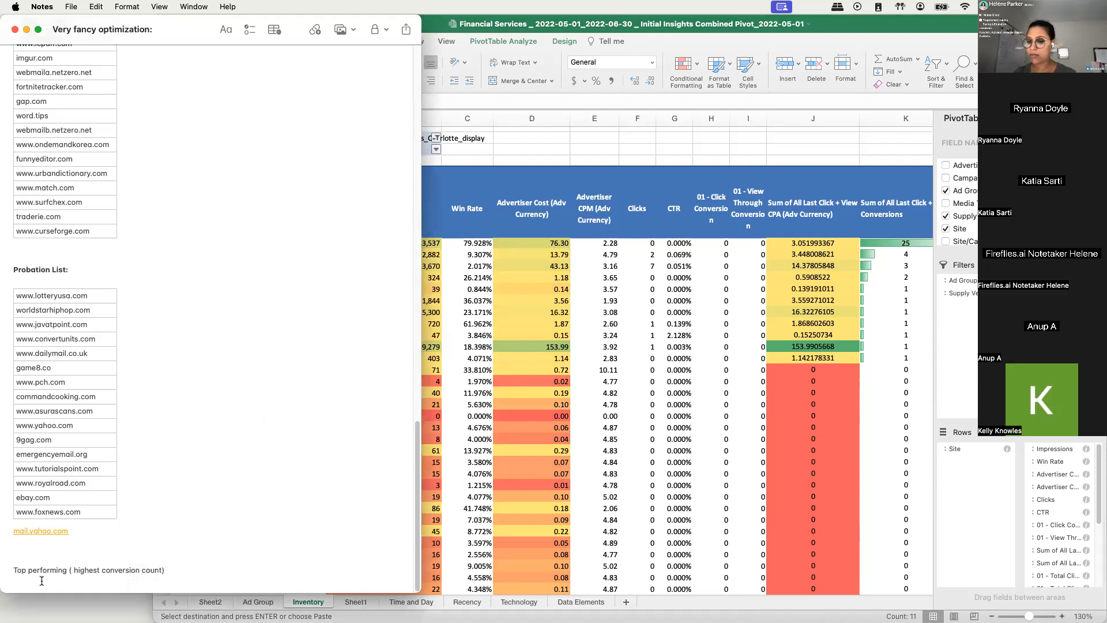
{"action": "key", "text": "super+v"}
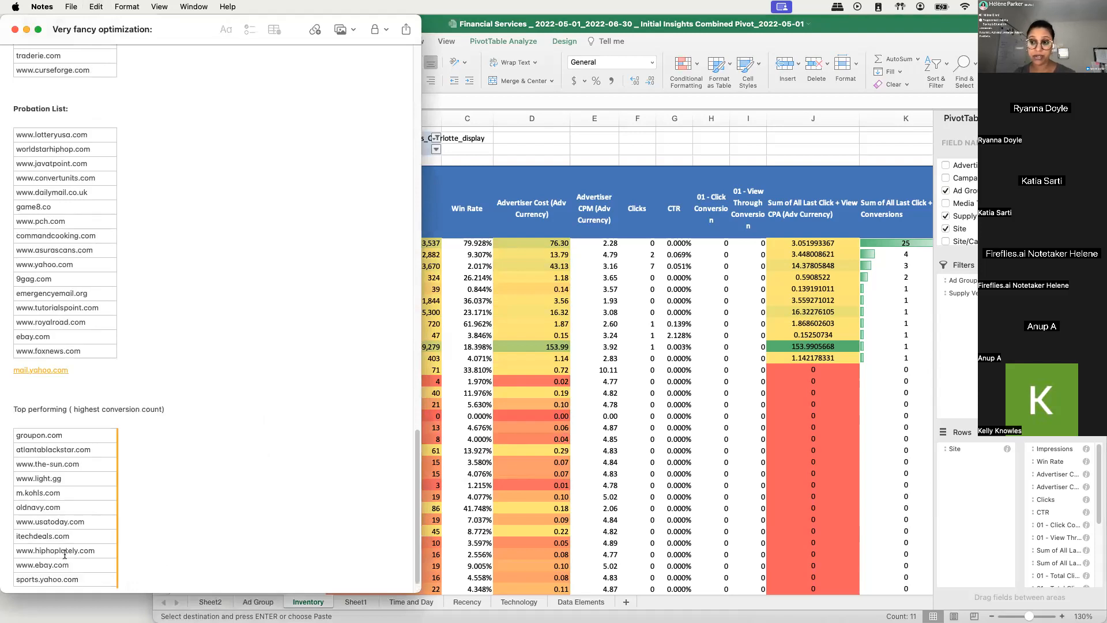
- Make the heading "Top performing ( highest conversion count)" in the note bold
{"action": "double_click", "coordinate": [56, 408]}
{"action": "triple_click", "coordinate": [56, 408]}
{"action": "left_click", "coordinate": [136, 420]}
{"action": "left_click_drag", "start_coordinate": [169, 410], "coordinate": [8, 405]}
{"action": "key", "text": "super+b"}
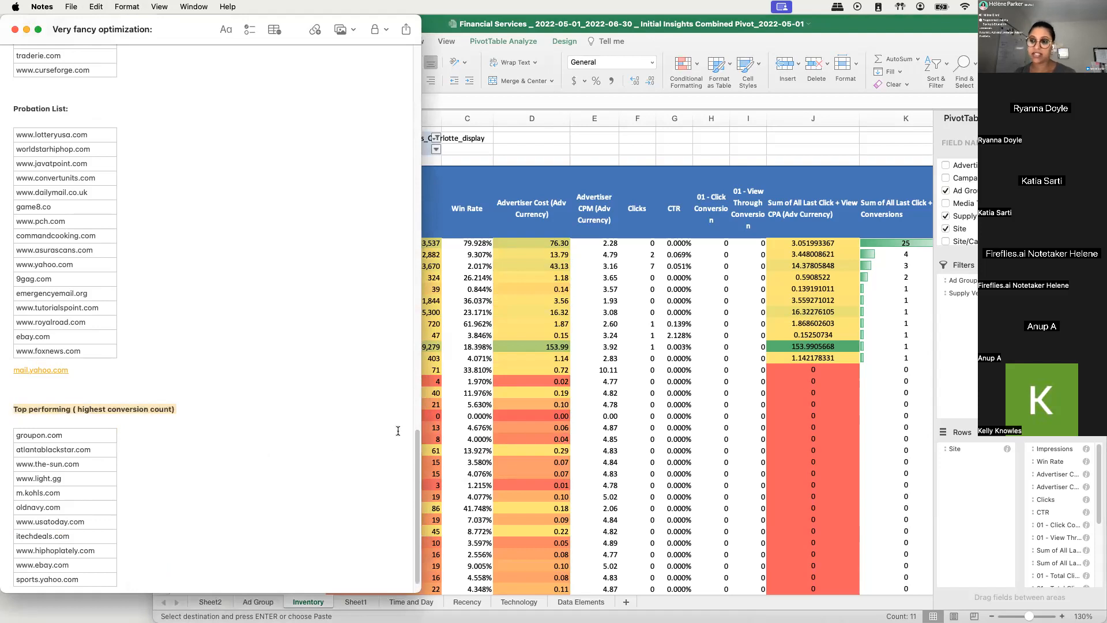
{"action": "key", "text": "super+Tab"}
{"action": "left_click", "coordinate": [806, 346]}
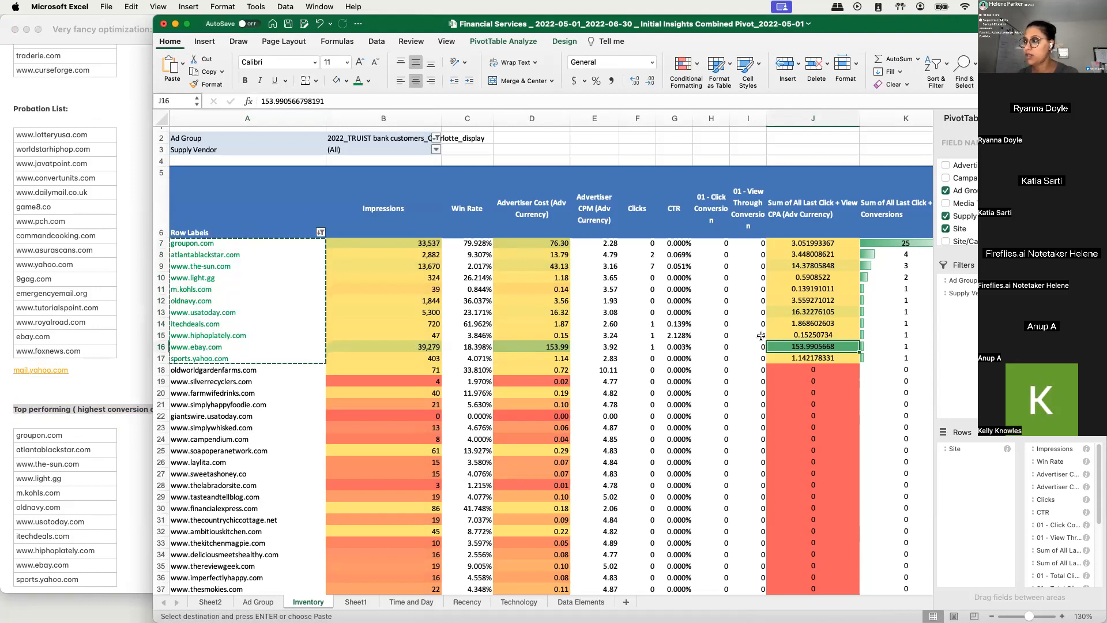
{"action": "left_click", "coordinate": [883, 346]}
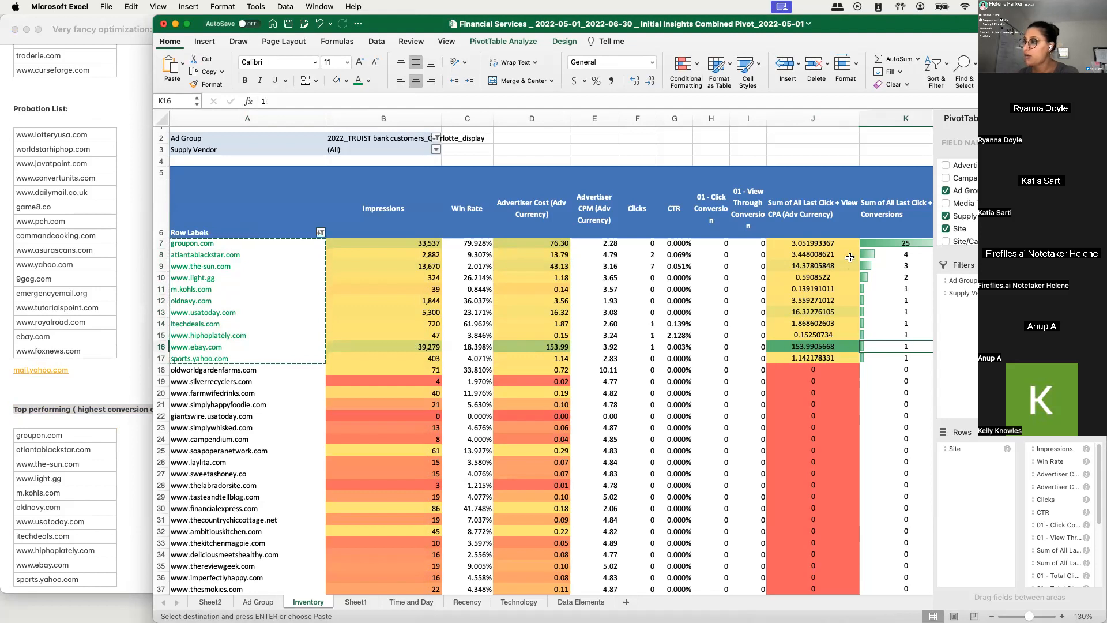
{"action": "left_click", "coordinate": [807, 347]}
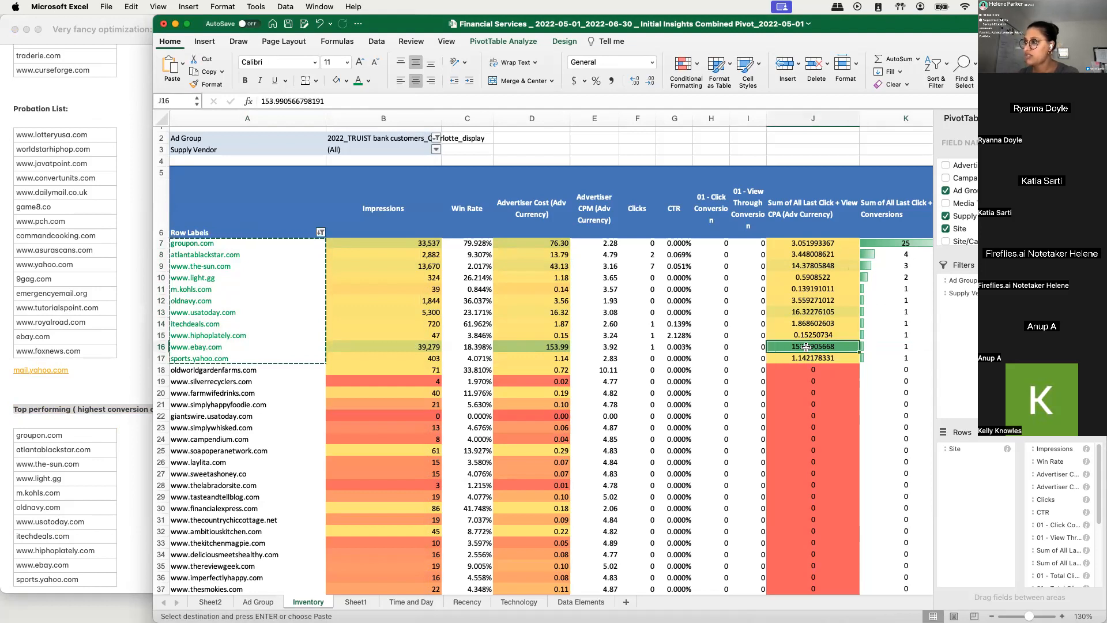
{"action": "left_click", "coordinate": [892, 345]}
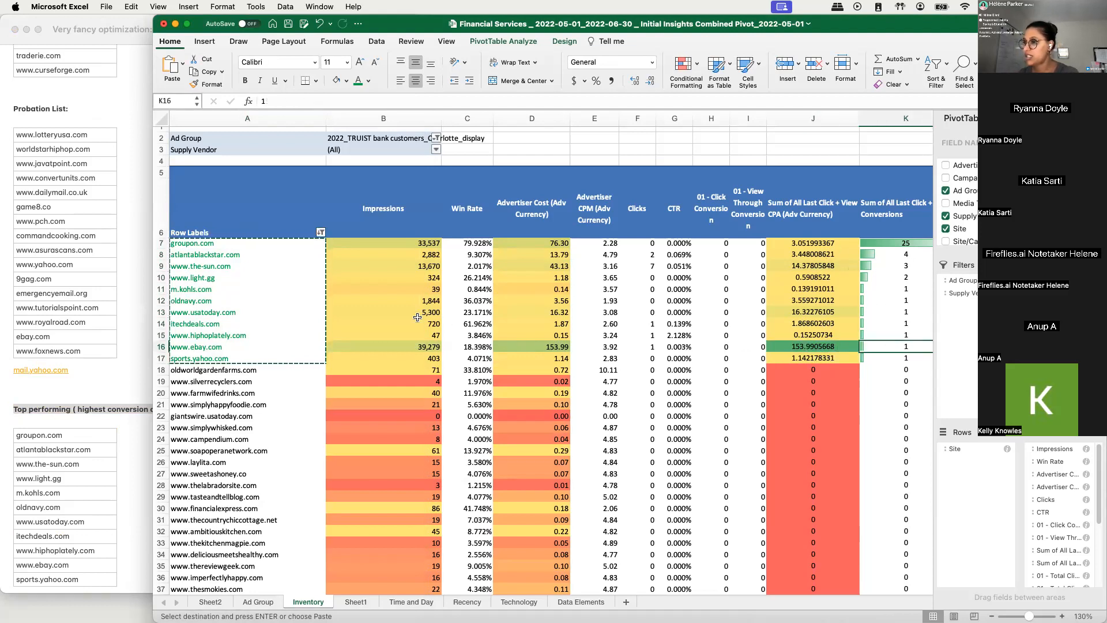
{"action": "left_click", "coordinate": [162, 347]}
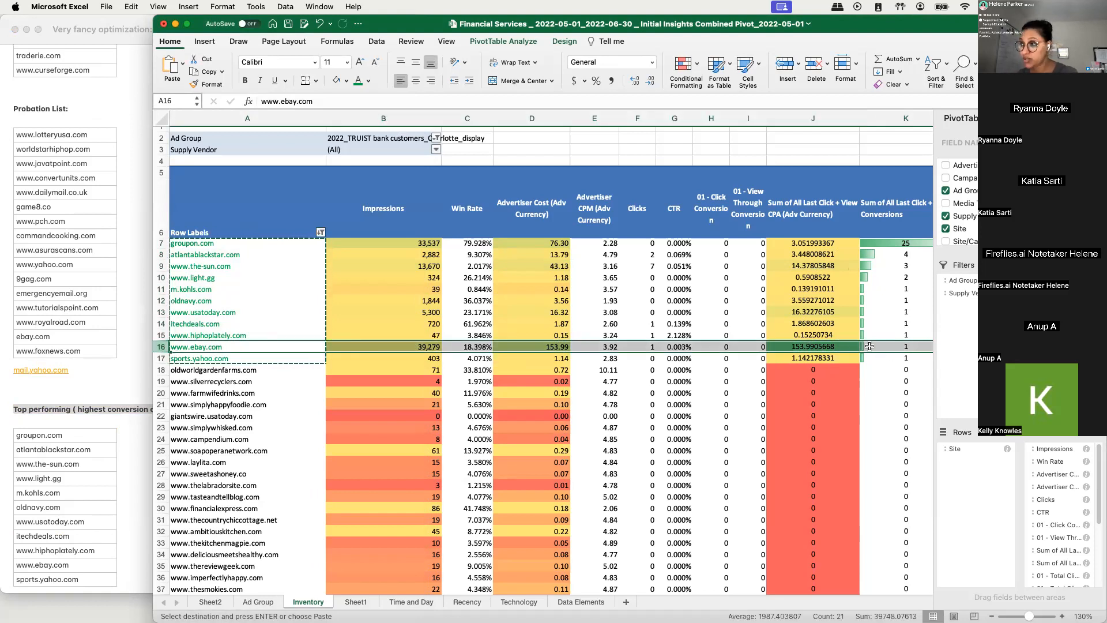
{"action": "left_click", "coordinate": [431, 346]}
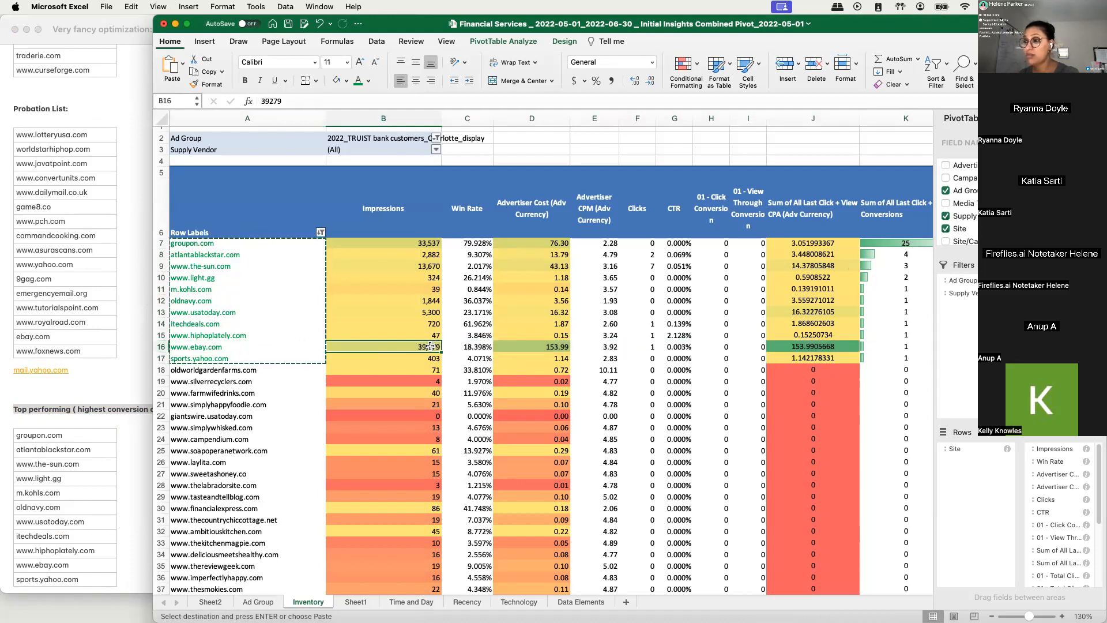
- Examine the advertiser cost and the types of sites among the converting sites groupon.com through sports.yahoo.com in the Inventory pivot
{"action": "left_click", "coordinate": [547, 346]}
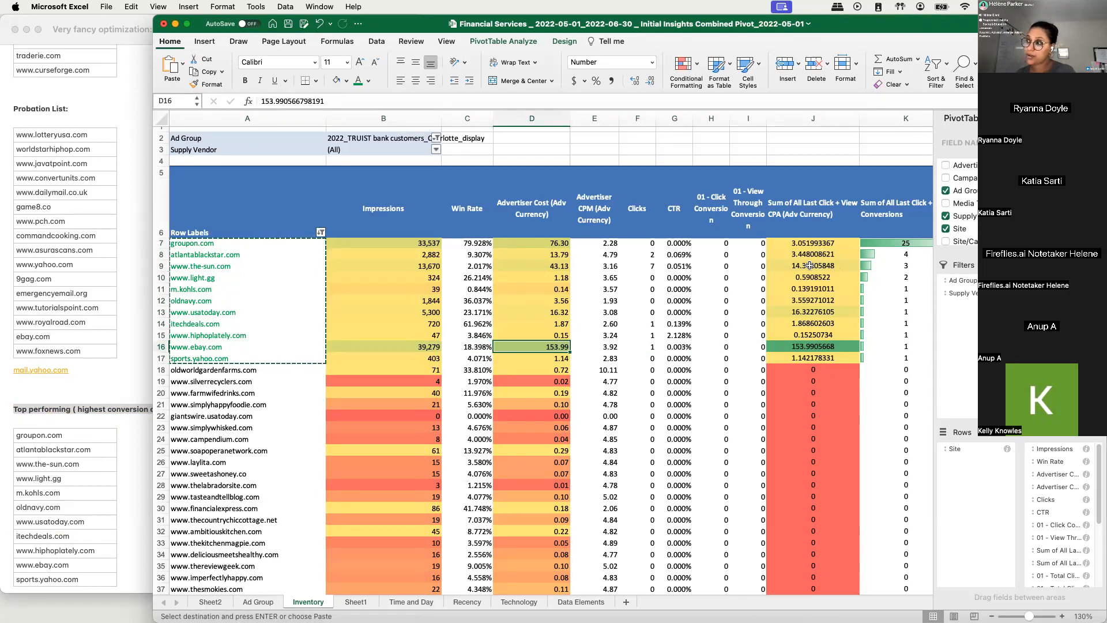
{"action": "scroll", "coordinate": [786, 316], "scroll_direction": "down", "scroll_amount": 1}
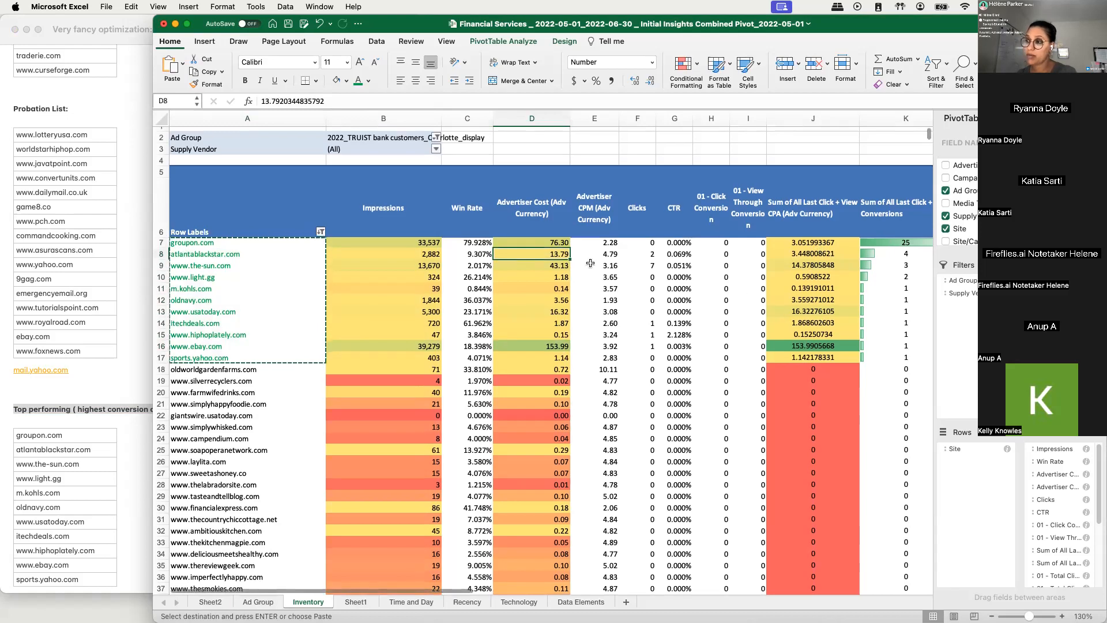
{"action": "scroll", "coordinate": [542, 369], "scroll_direction": "down", "scroll_amount": 1}
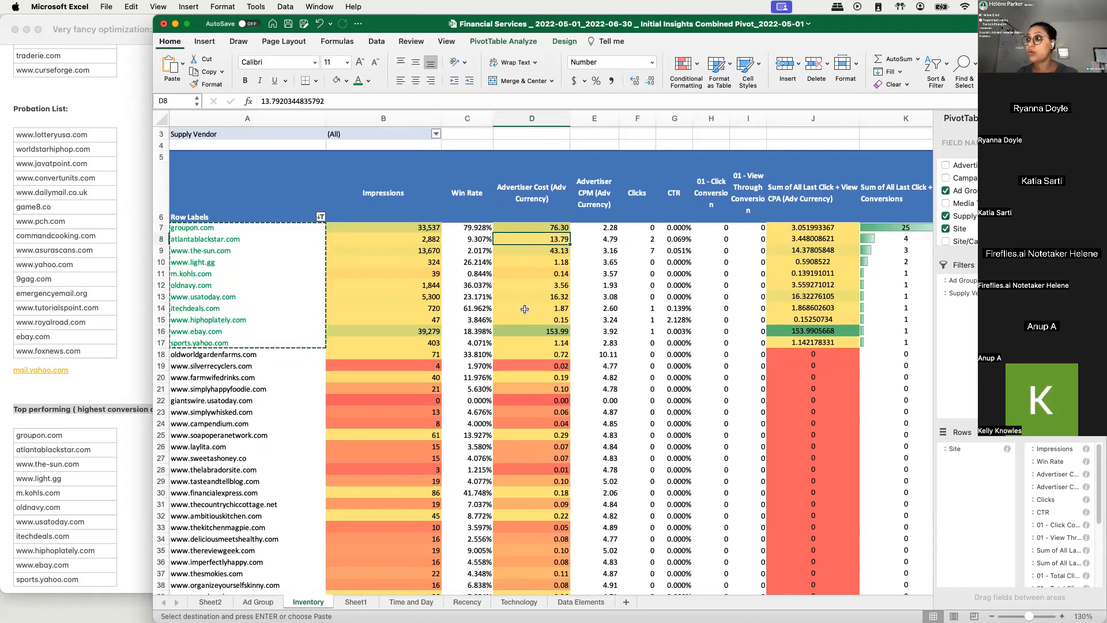
{"action": "mouse_move", "coordinate": [539, 221]}
{"action": "left_mouse_down"}
{"action": "mouse_move", "coordinate": [548, 320]}
{"action": "mouse_move", "coordinate": [541, 227]}
{"action": "left_mouse_up"}
{"action": "left_click", "coordinate": [524, 275]}
{"action": "left_click", "coordinate": [367, 274]}
{"action": "left_click_drag", "start_coordinate": [190, 228], "coordinate": [238, 344]}
{"action": "left_click", "coordinate": [220, 319]}
{"action": "left_click", "coordinate": [207, 297]}
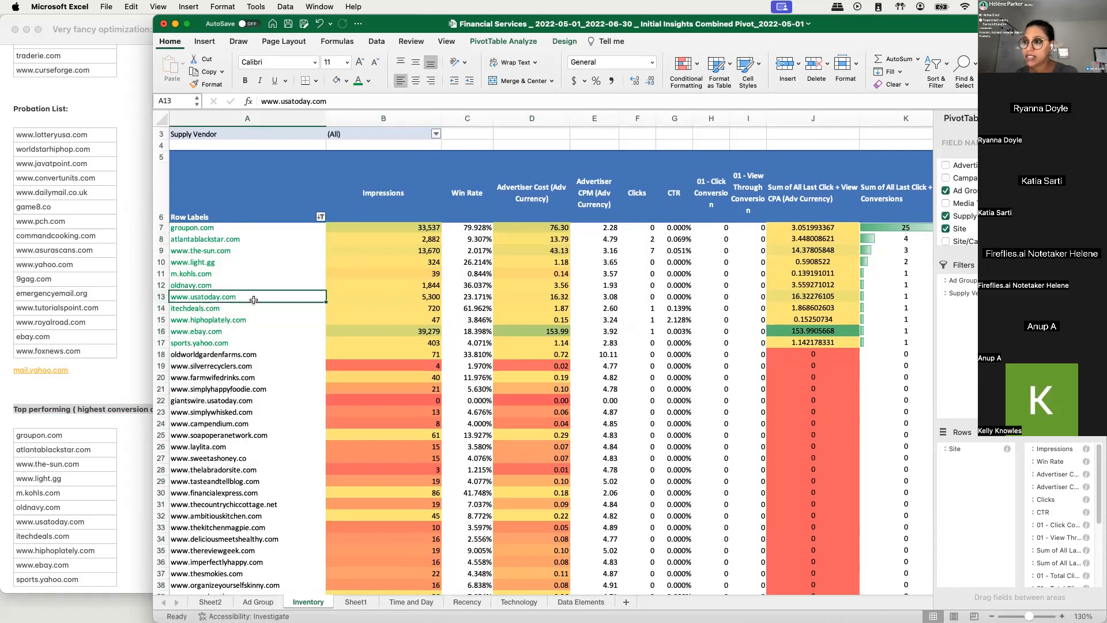
{"action": "left_click", "coordinate": [213, 320]}
{"action": "left_click", "coordinate": [197, 343]}
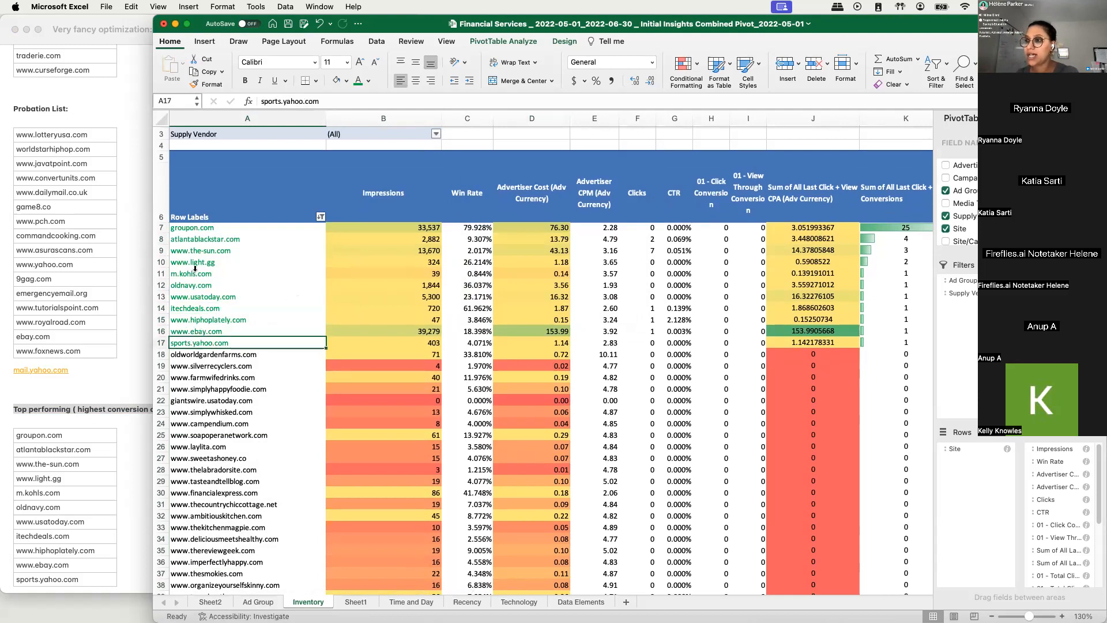
{"action": "left_click", "coordinate": [219, 252]}
{"action": "left_click", "coordinate": [283, 241]}
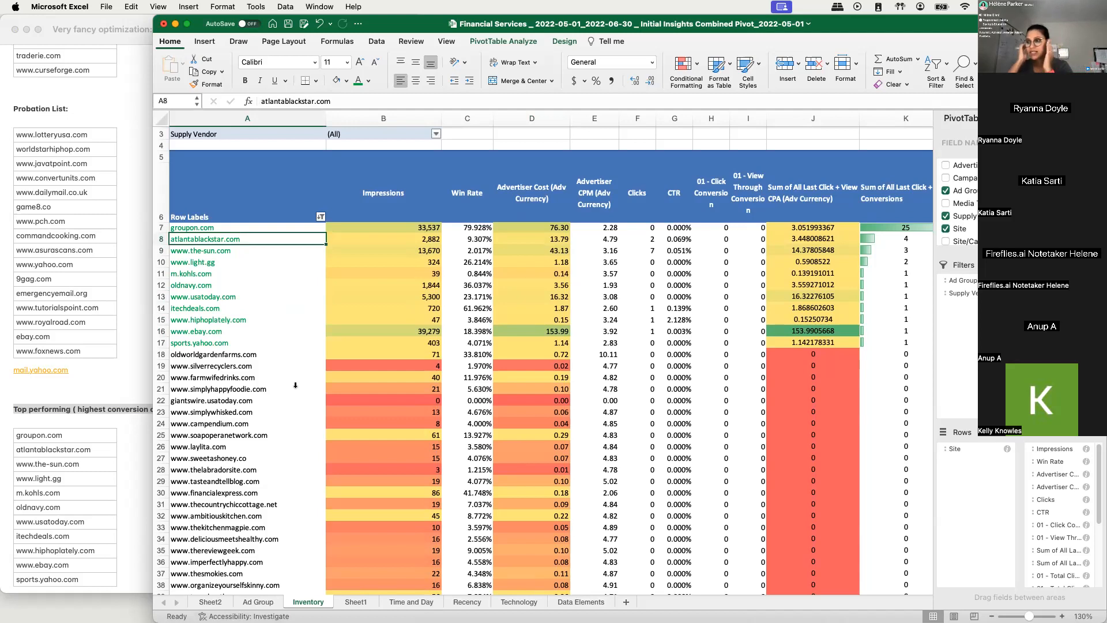
- Switch to the note and write "We're seeing a trend where news like sites are converting." below the top-performing site list
{"action": "scroll", "coordinate": [137, 317], "scroll_direction": "down", "scroll_amount": 2}
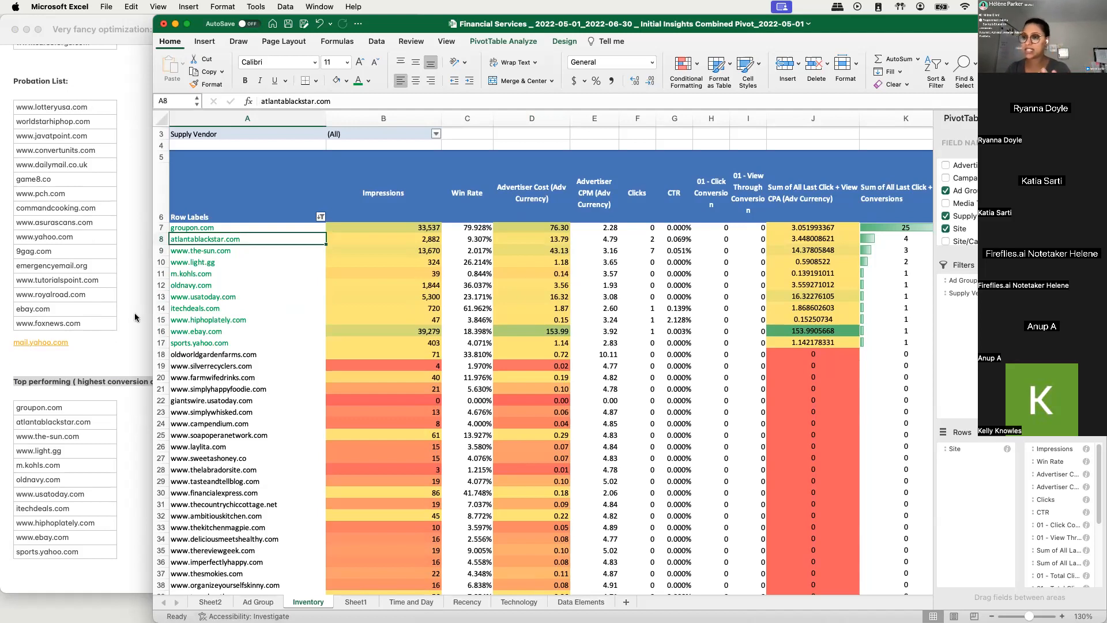
{"action": "left_click", "coordinate": [113, 390]}
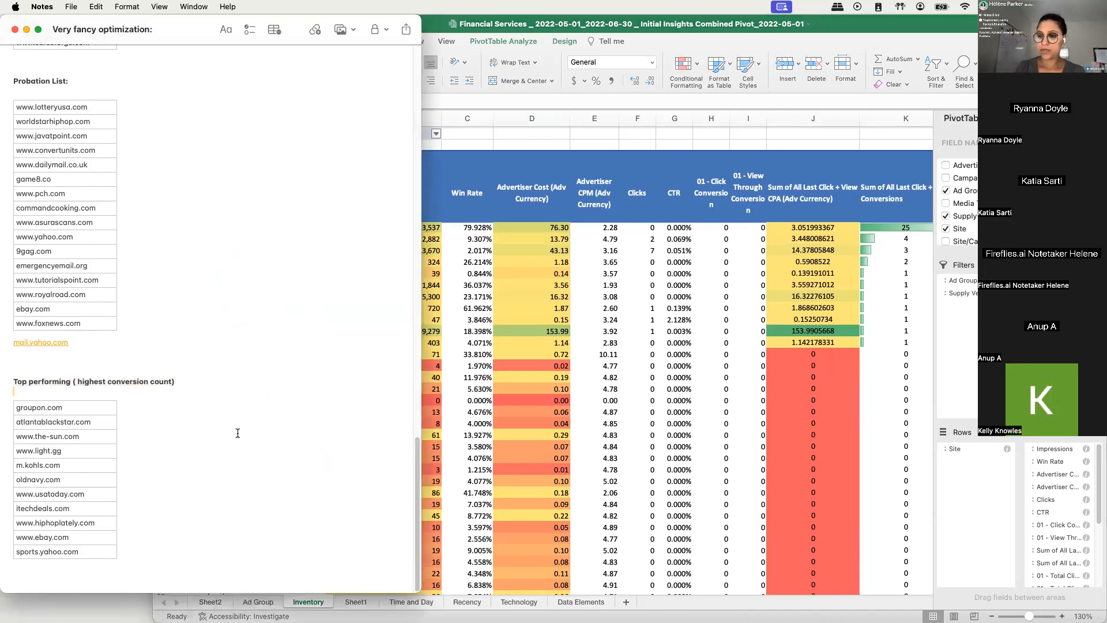
{"action": "type", "text": "Were seeing a"}
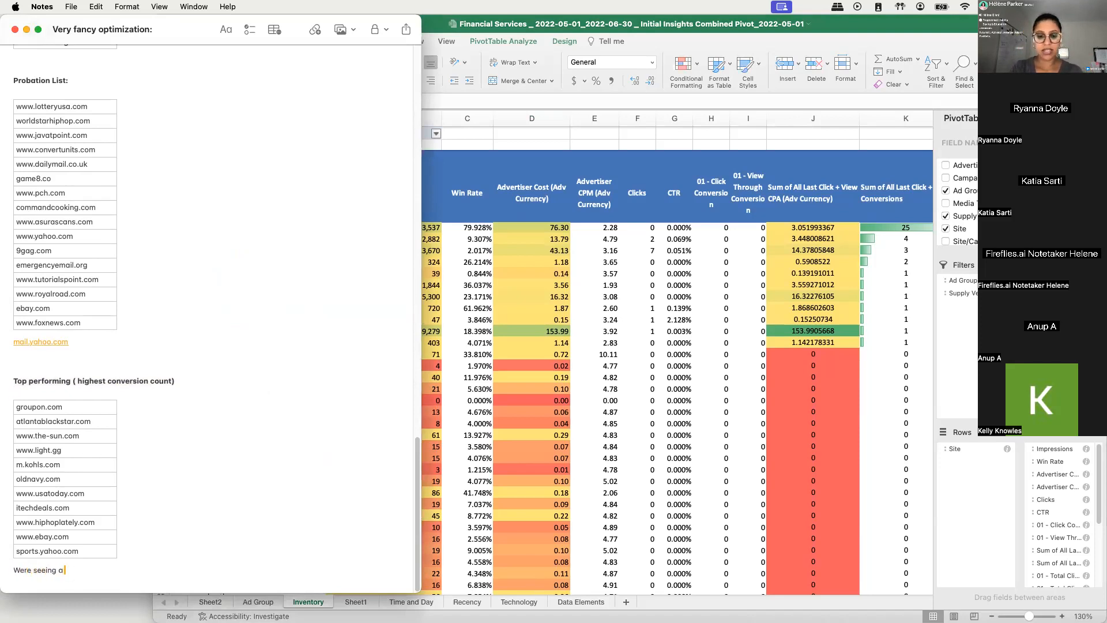
{"action": "type", "text": " trend where news"}
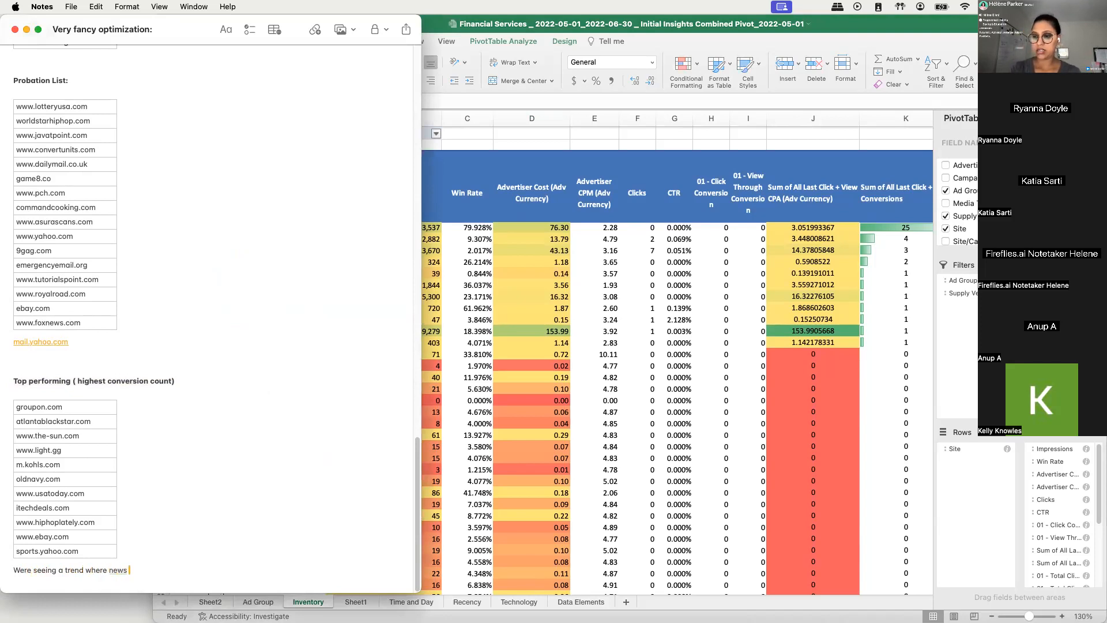
{"action": "type", "text": " like sites"}
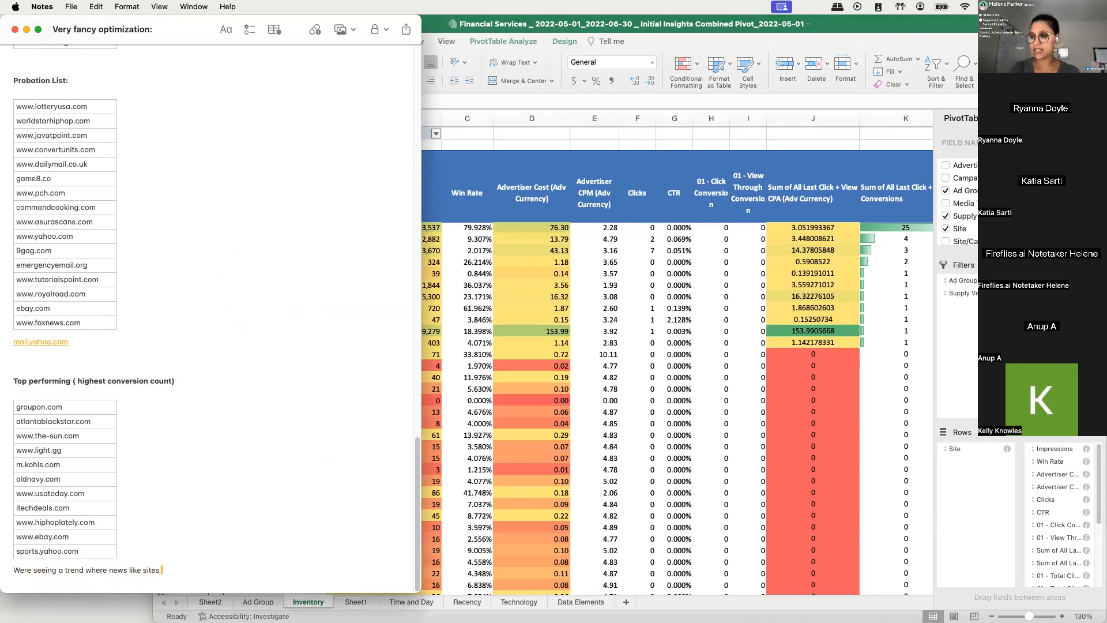
{"action": "type", "text": " have the highest"}
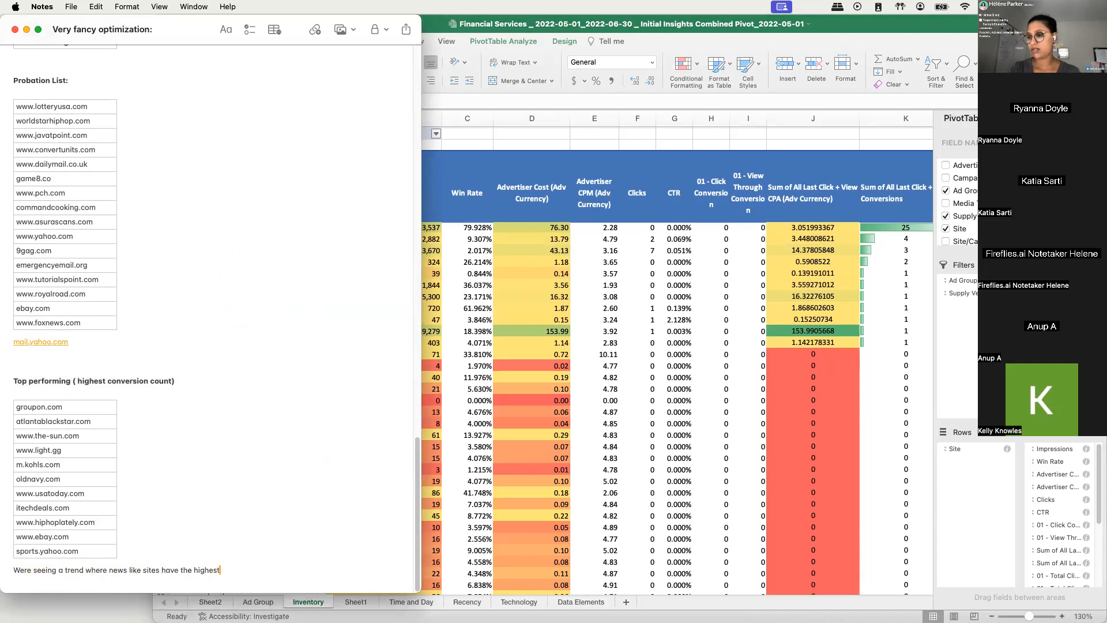
{"action": "key", "text": "BackSpace"}
{"action": "key", "text": "BackSpace"}
{"action": "key", "text": "BackSpace"}
{"action": "key", "text": "BackSpace"}
{"action": "key", "text": "BackSpace"}
{"action": "key", "text": "BackSpace"}
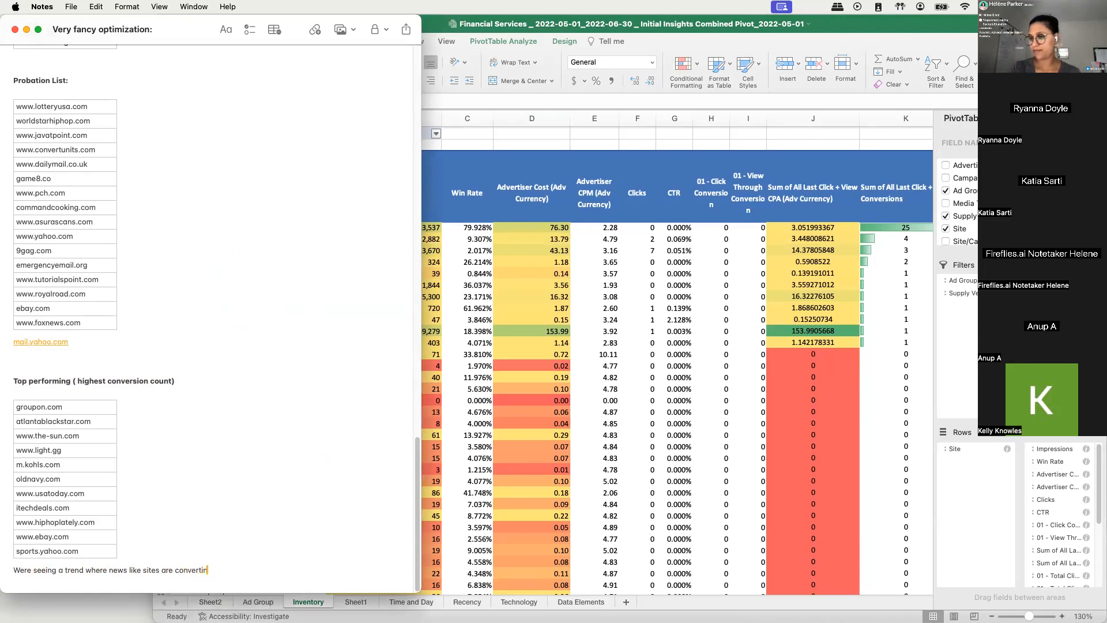
{"action": "type", "text": "."}
- Add the recommendation "Add Local news, news pops to the adgroup" on a new line below the trend sentence
{"action": "key", "text": "Return"}
{"action": "type", "text": "Add"}
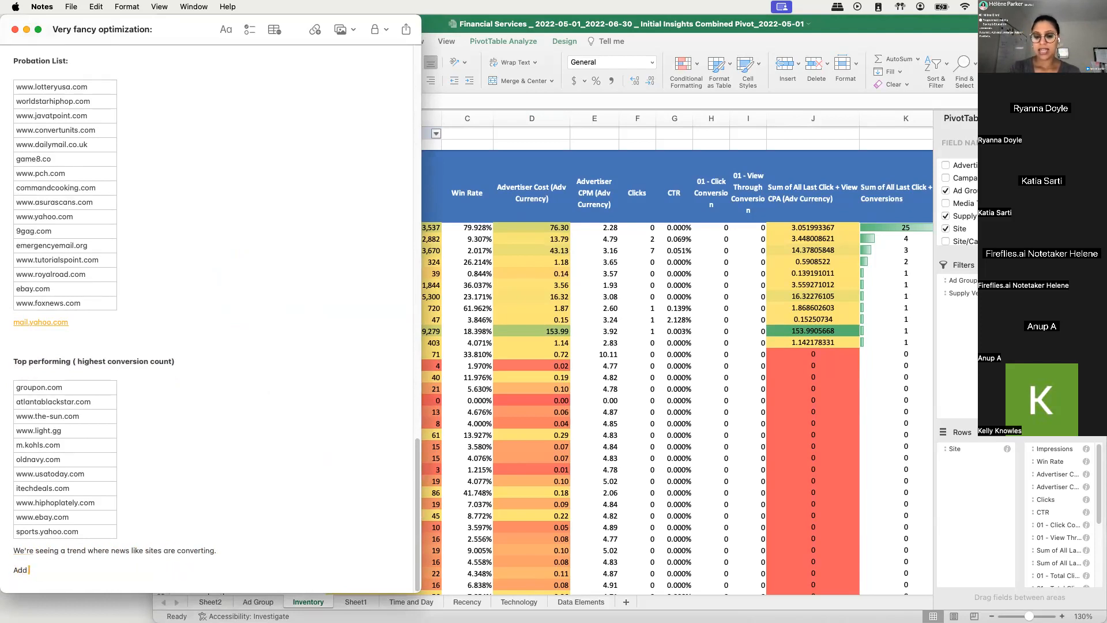
{"action": "type", "text": " Local news, "}
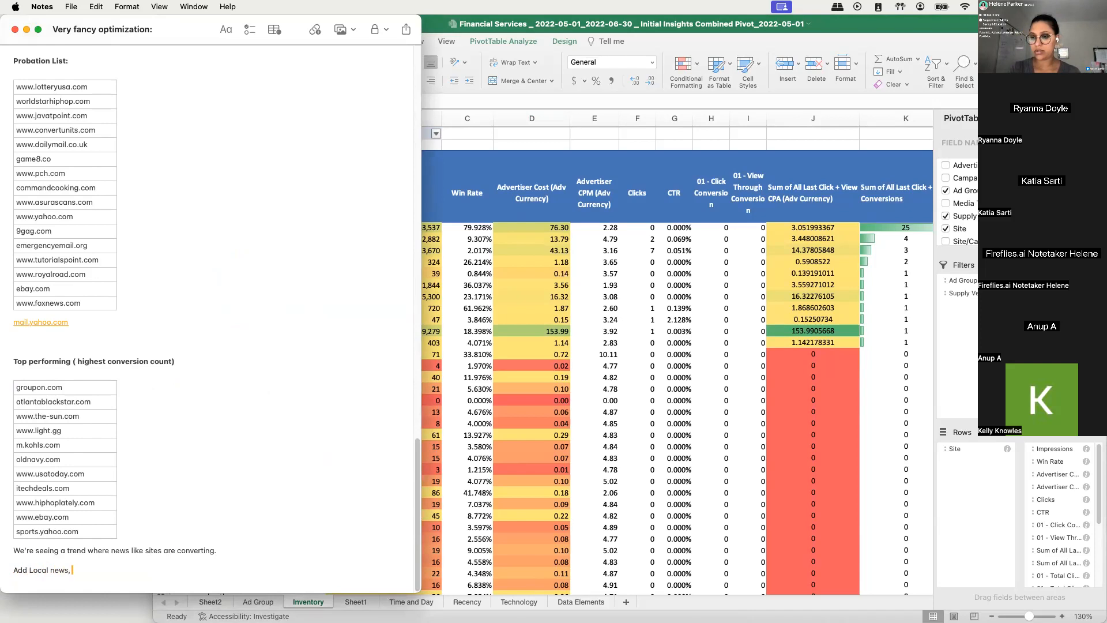
{"action": "type", "text": "news pmps to the adgroup"}
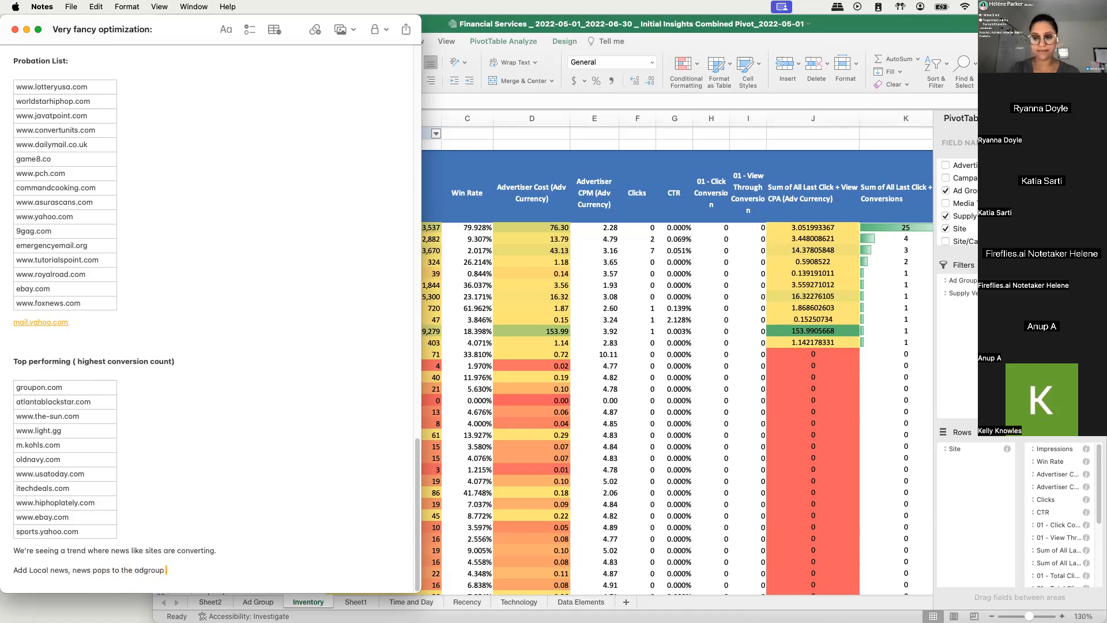
- Review the recommendation line and the note's CPA goal, exclusion, probation and top-performing site lists
{"action": "left_click", "coordinate": [105, 536]}
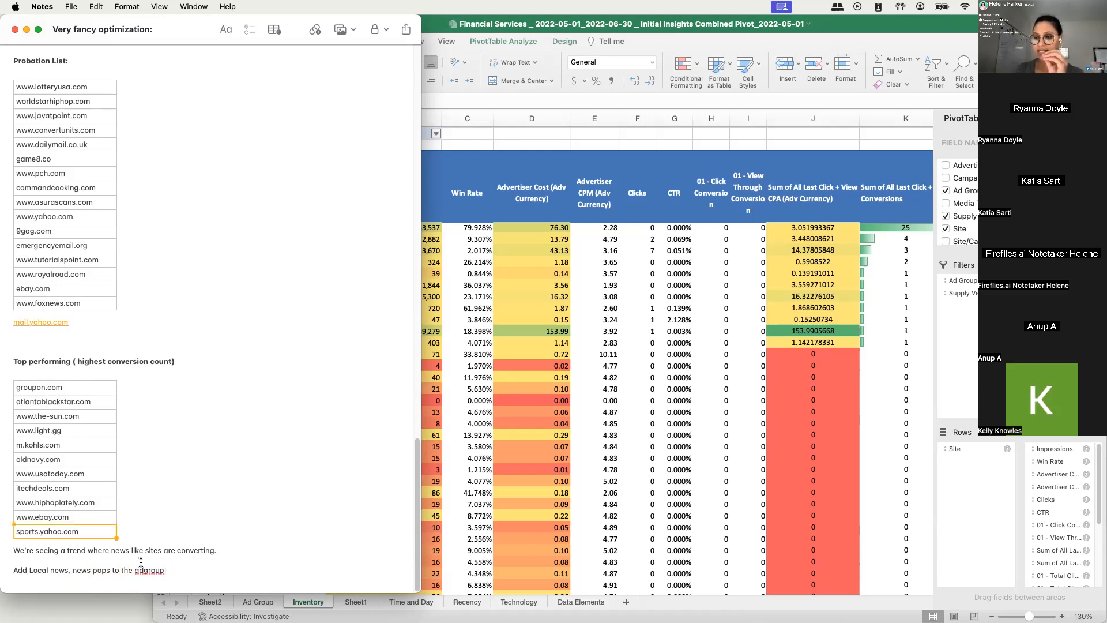
{"action": "left_click", "coordinate": [170, 579]}
{"action": "left_click_drag", "start_coordinate": [153, 572], "coordinate": [2, 569]}
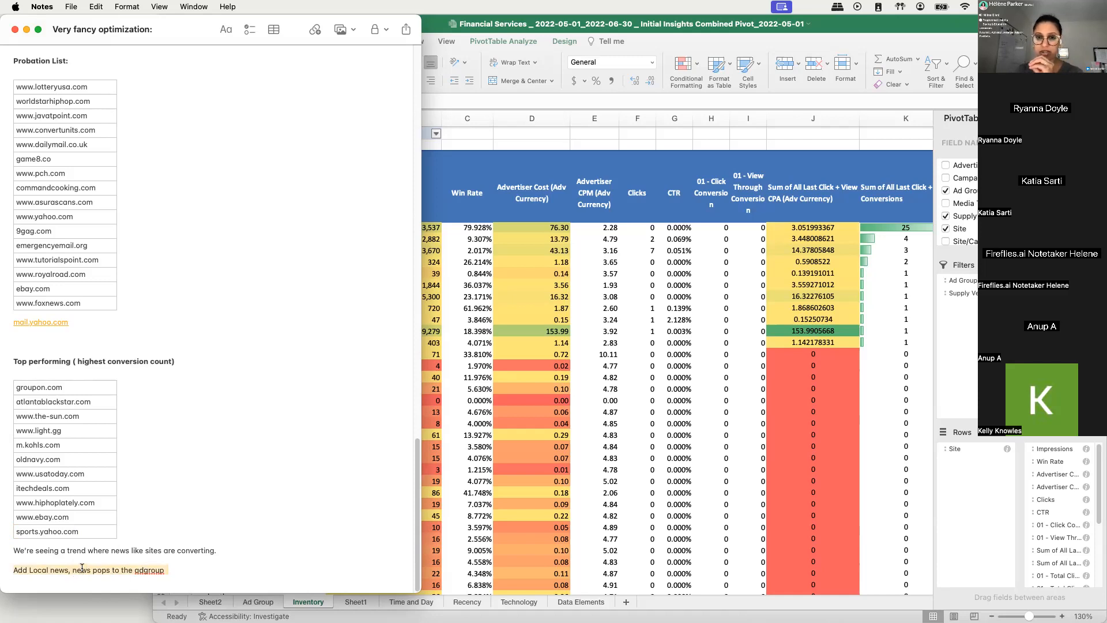
{"action": "left_click", "coordinate": [189, 571]}
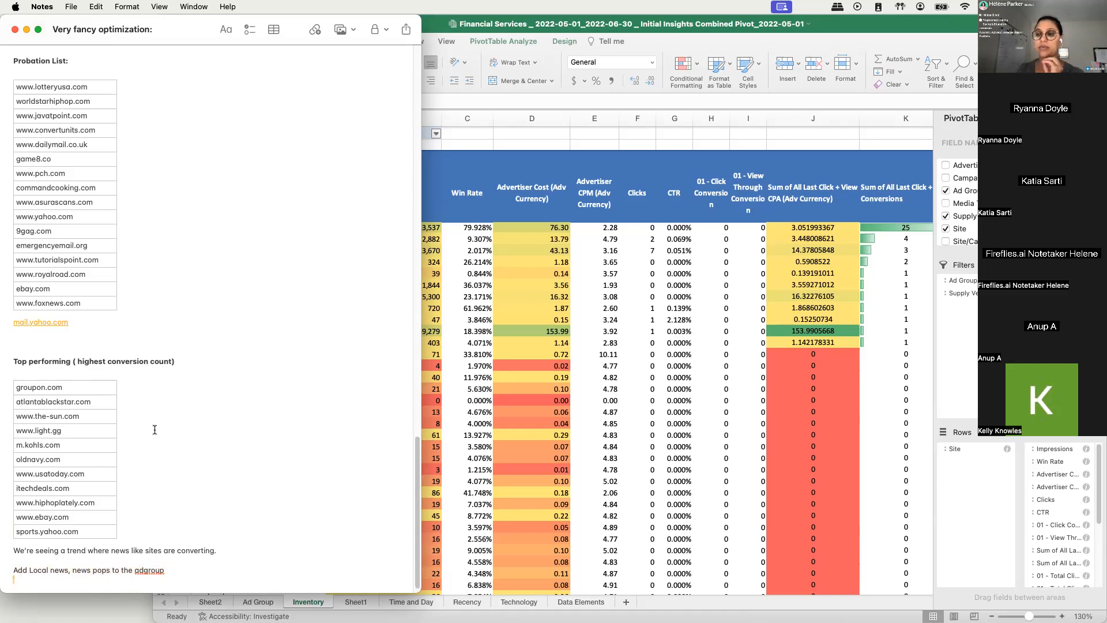
{"action": "scroll", "coordinate": [155, 430], "scroll_direction": "down", "scroll_amount": 1}
{"action": "mouse_move", "coordinate": [422, 307]}
{"action": "left_mouse_down"}
{"action": "mouse_move", "coordinate": [336, 305]}
{"action": "mouse_move", "coordinate": [430, 314]}
{"action": "left_mouse_up"}
{"action": "scroll", "coordinate": [265, 392], "scroll_direction": "down", "scroll_amount": 20}
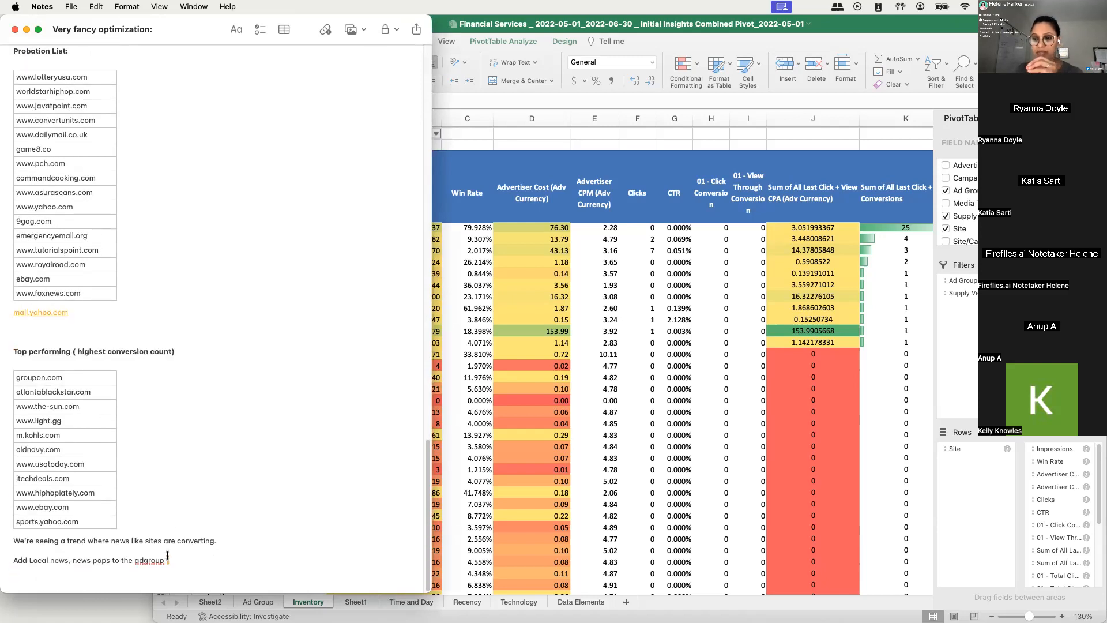
{"action": "left_click_drag", "start_coordinate": [30, 560], "coordinate": [266, 560]}
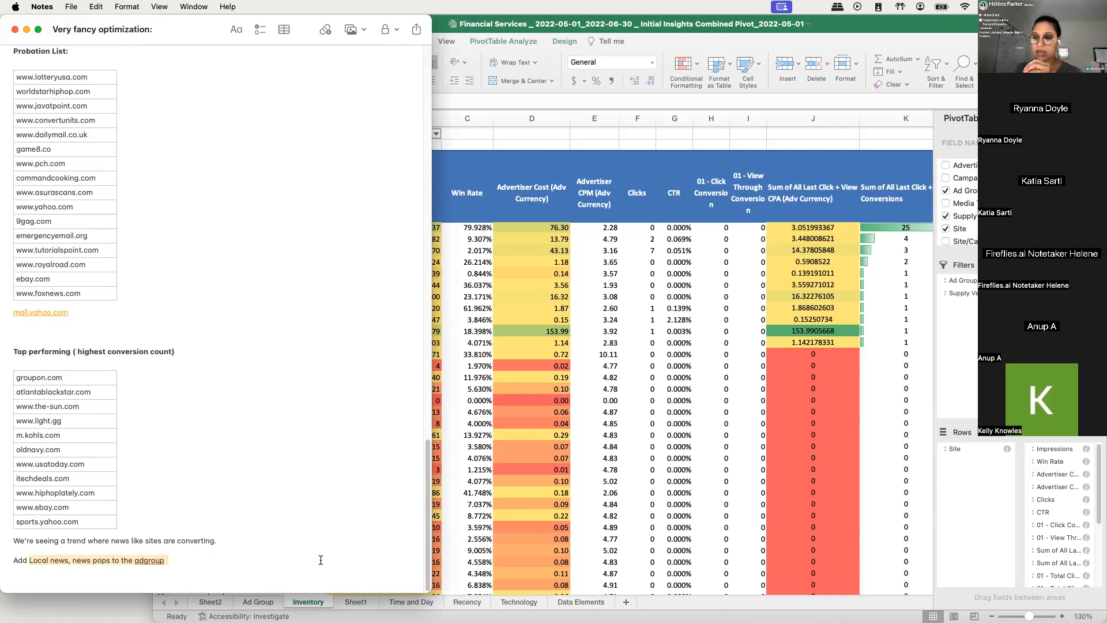
{"action": "left_click", "coordinate": [117, 567]}
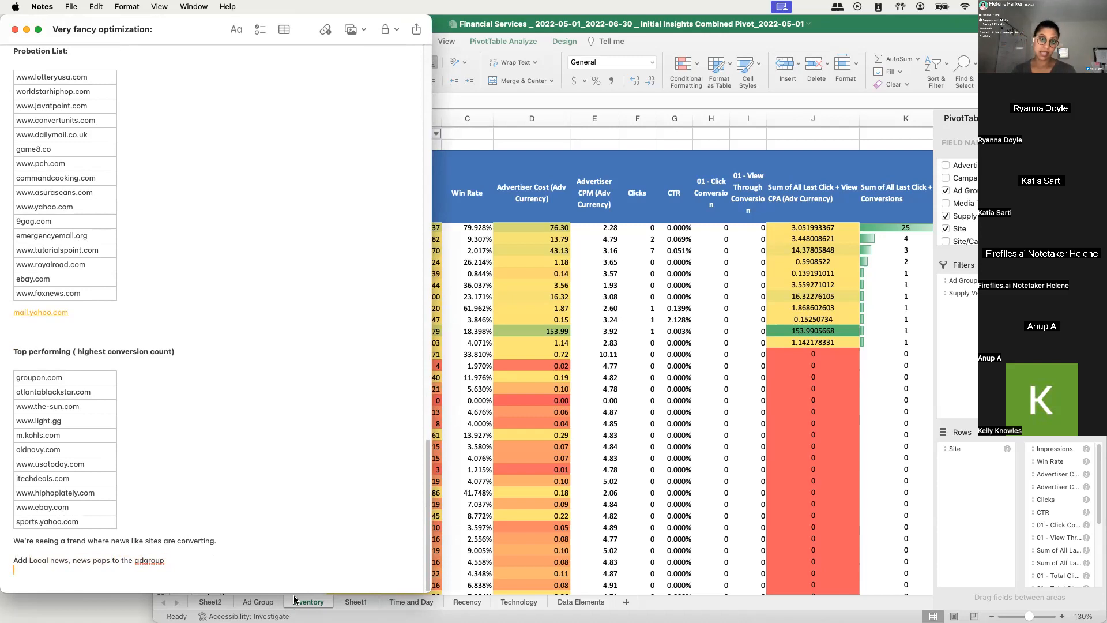
{"action": "scroll", "coordinate": [270, 434], "scroll_direction": "up", "scroll_amount": 20}
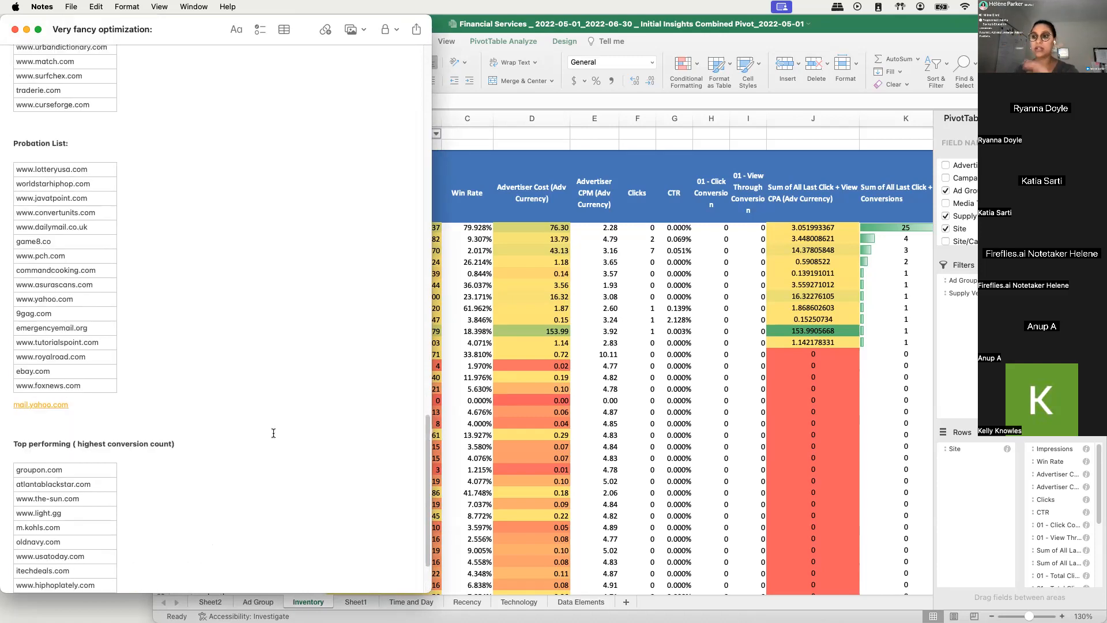
{"action": "scroll", "coordinate": [171, 374], "scroll_direction": "up", "scroll_amount": 15}
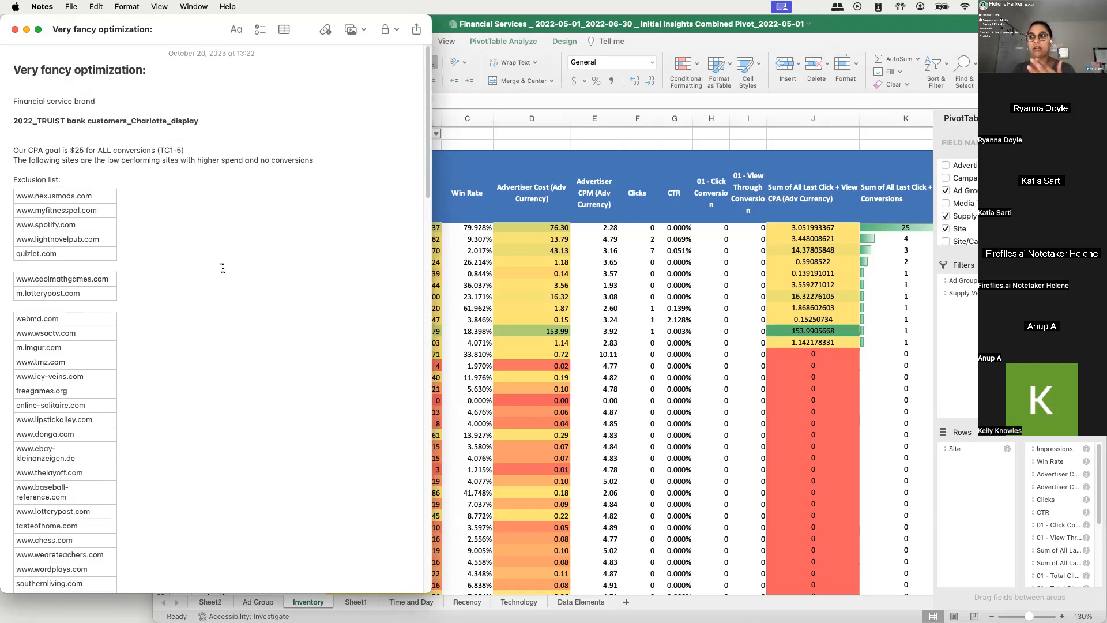
{"action": "scroll", "coordinate": [222, 266], "scroll_direction": "down", "scroll_amount": 20}
{"action": "scroll", "coordinate": [203, 268], "scroll_direction": "down", "scroll_amount": 20}
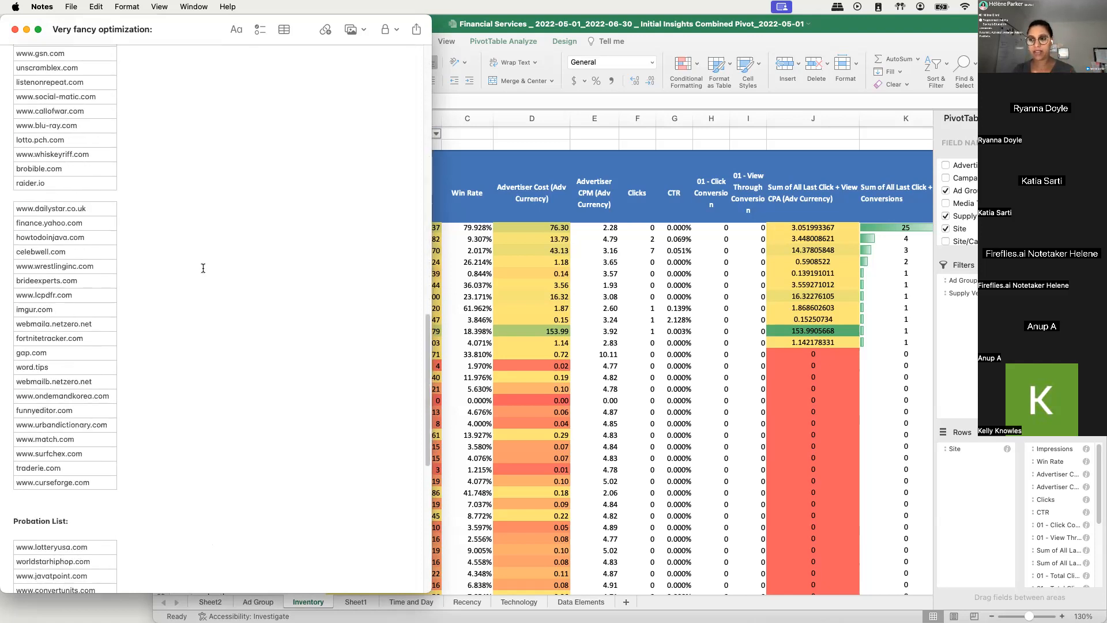
{"action": "scroll", "coordinate": [82, 476], "scroll_direction": "down", "scroll_amount": 2}
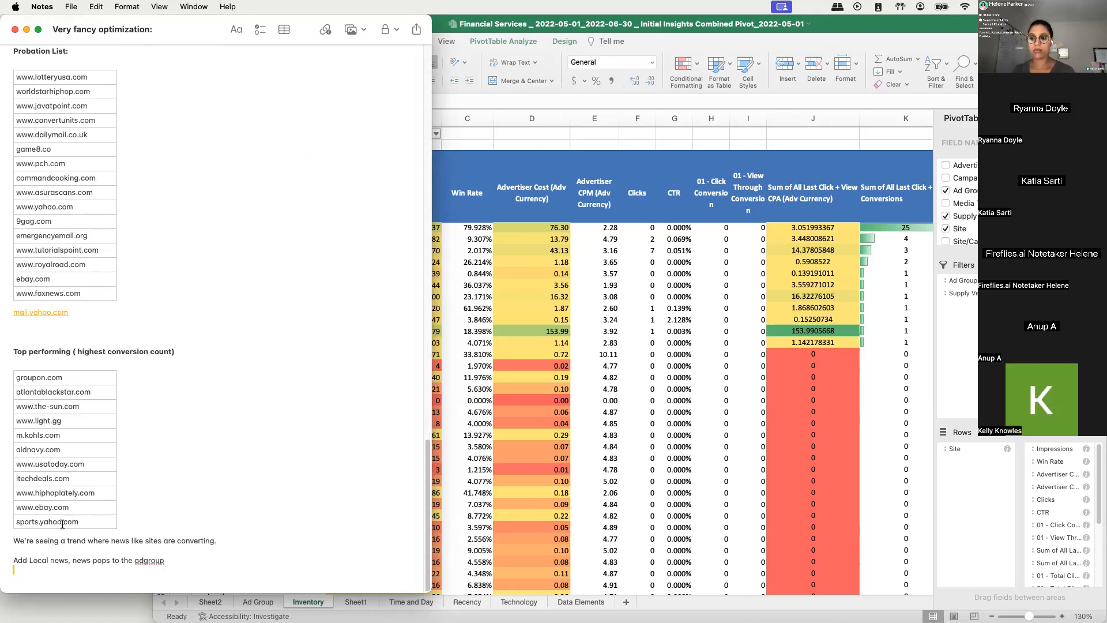
- Insert "sports" before the second "news" in the recommendation line of the note
{"action": "left_click_drag", "start_coordinate": [29, 560], "coordinate": [68, 561]}
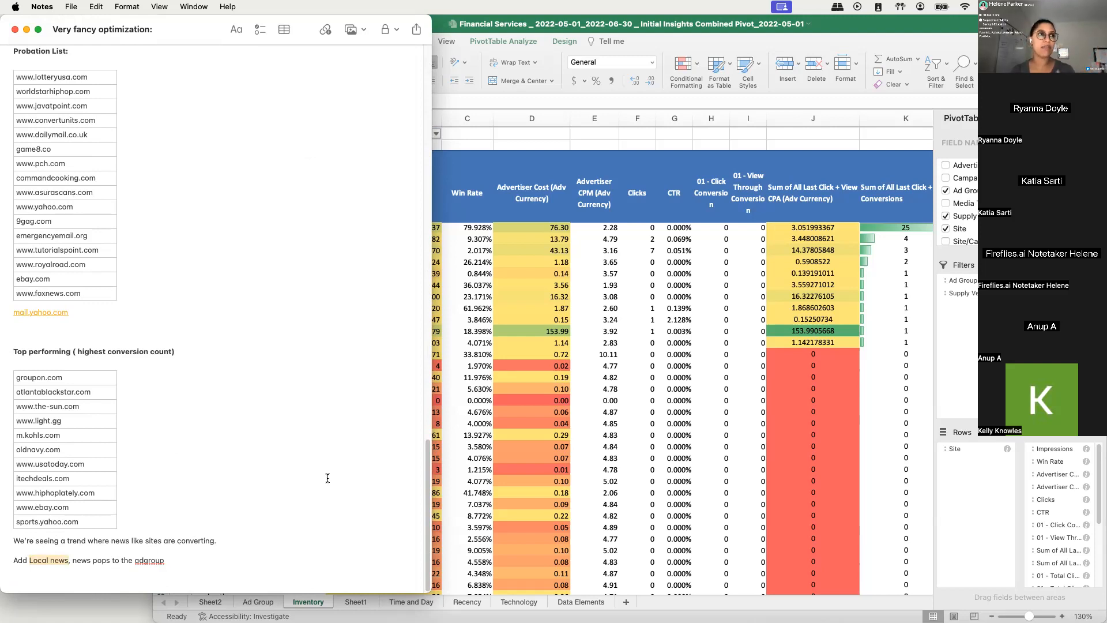
{"action": "left_click", "coordinate": [175, 540]}
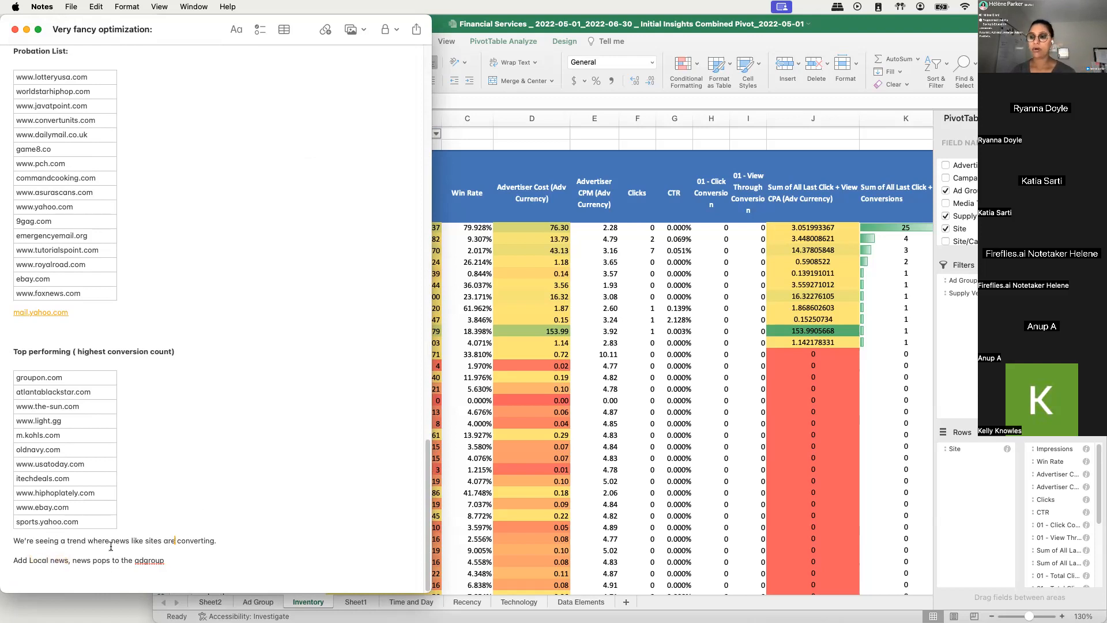
{"action": "left_click", "coordinate": [71, 559]}
{"action": "type", "text": "post."}
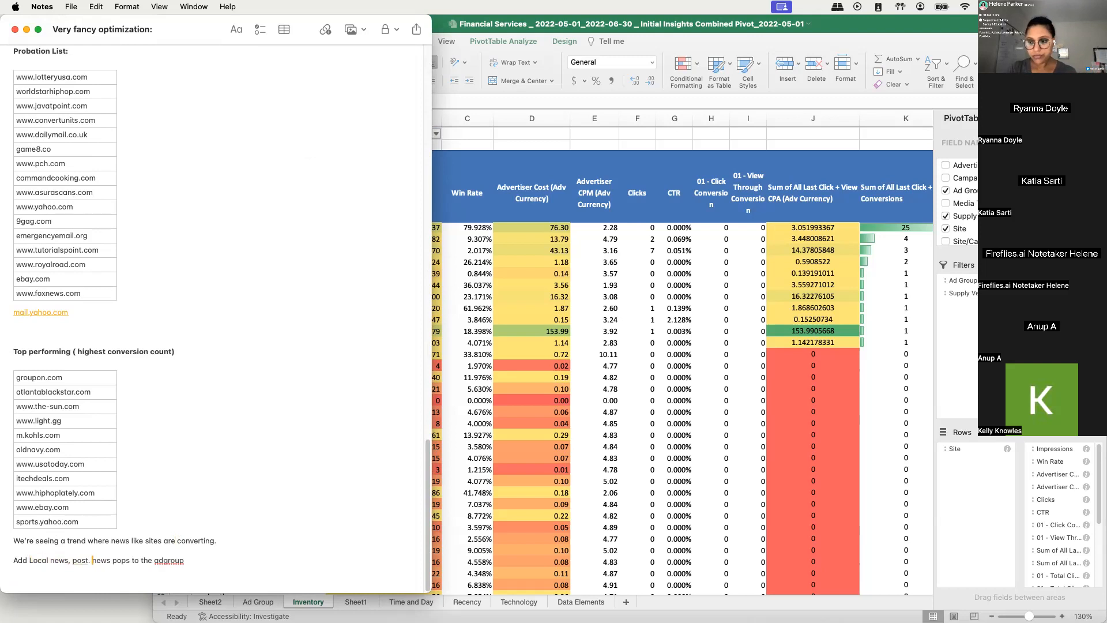
{"action": "key", "text": "BackSpace"}
{"action": "key", "text": "BackSpace"}
{"action": "key", "text": "BackSpace"}
{"action": "key", "text": "BackSpace"}
{"action": "type", "text": "sports"}
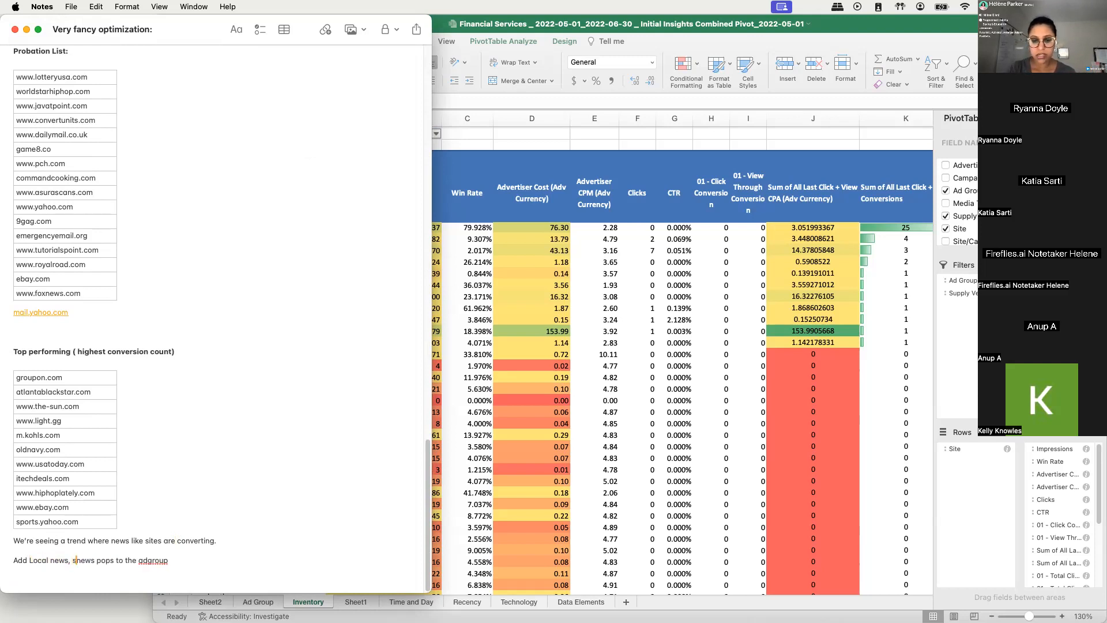
- Replace "pops" in the recommendation line so it reads "Add Local news, sports news, or other news to the adgroup"
{"action": "double_click", "coordinate": [127, 563]}
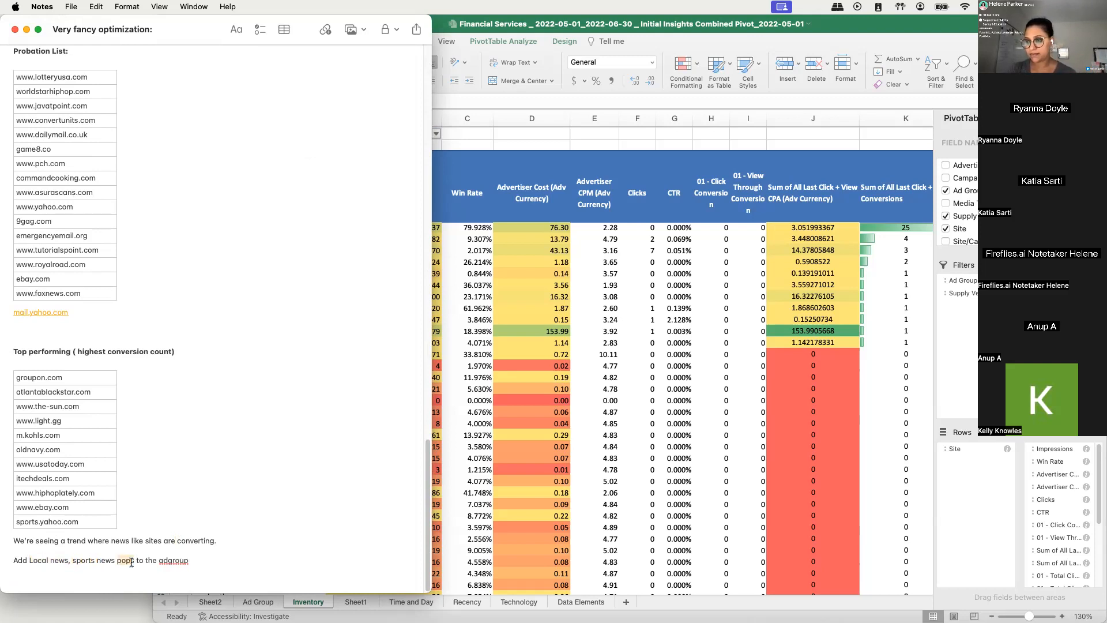
{"action": "key", "text": "BackSpace"}
{"action": "key", "text": "BackSpace"}
{"action": "key", "text": "BackSpace"}
{"action": "type", "text": "s, "}
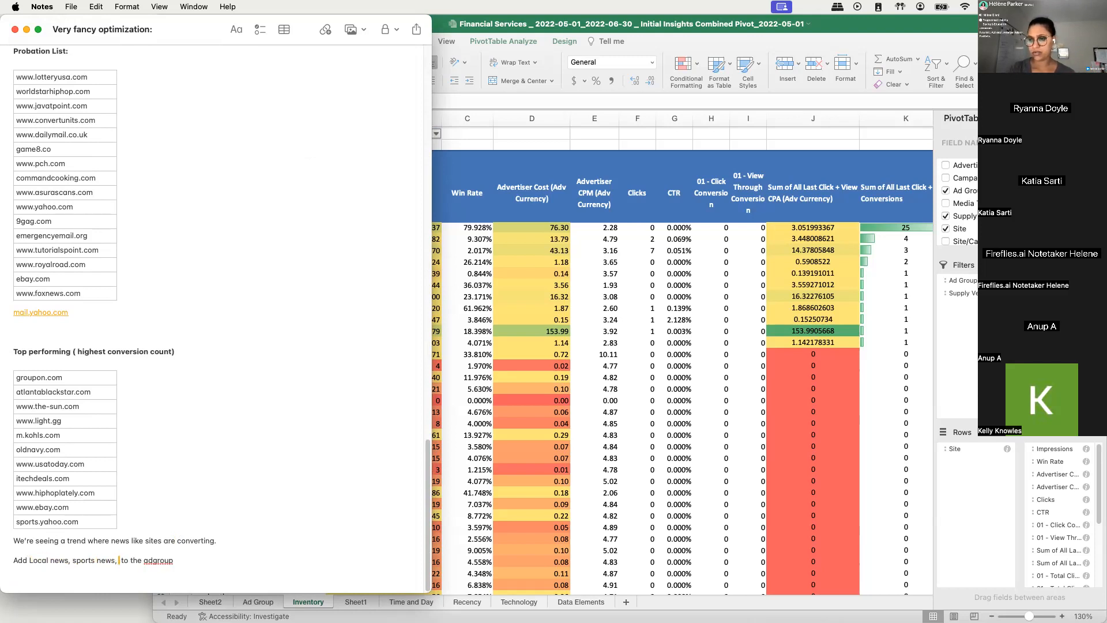
{"action": "type", "text": "or other ne"}
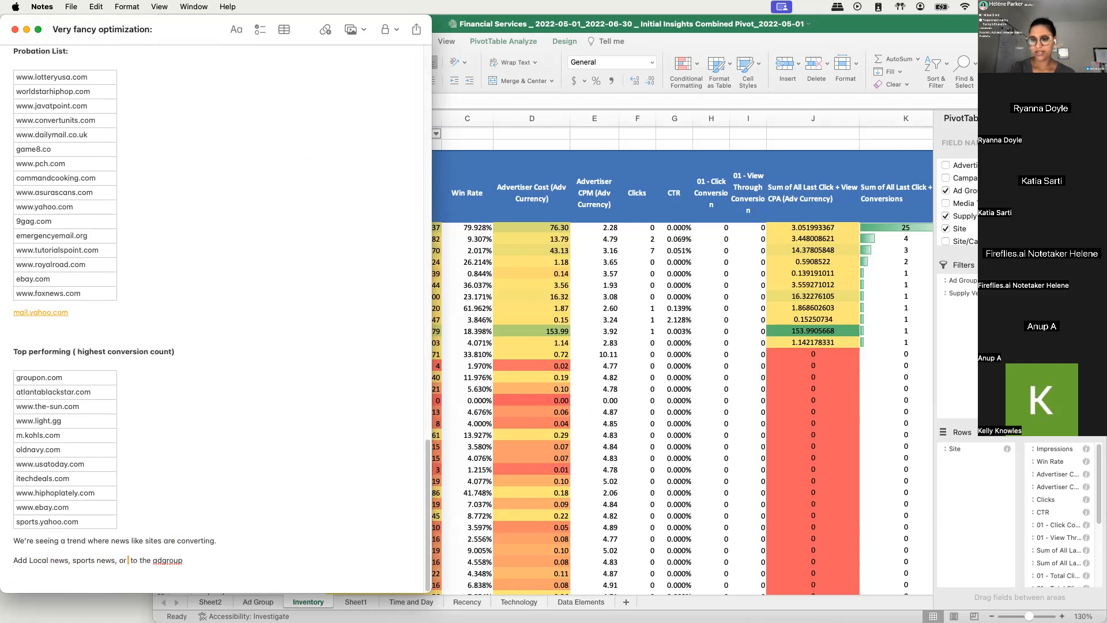
{"action": "type", "text": "ws"}
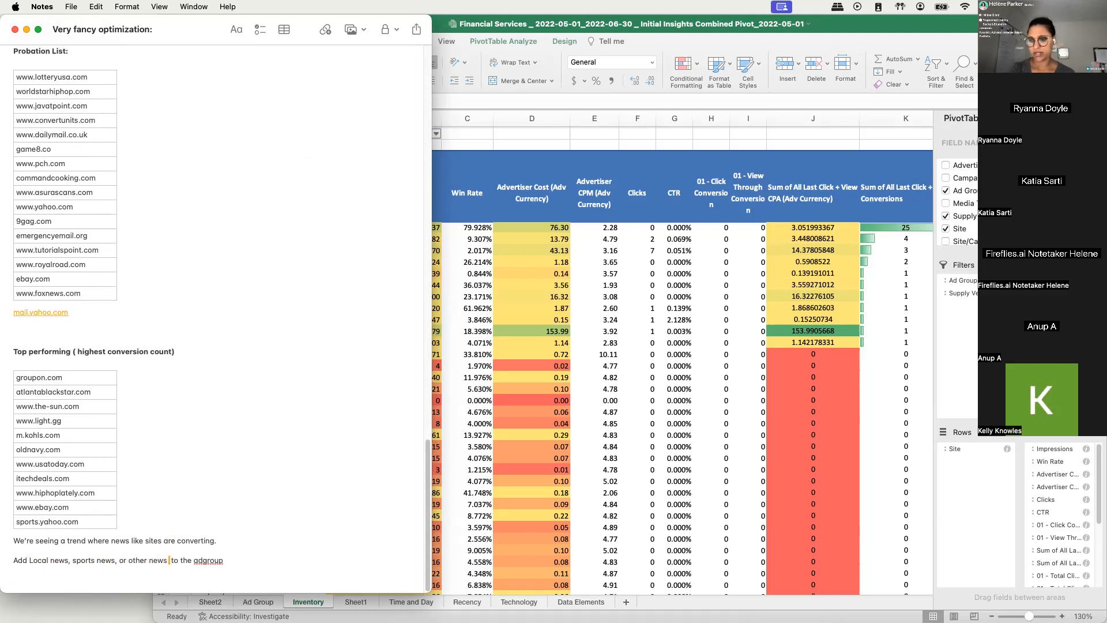
{"action": "left_click", "coordinate": [189, 541]}
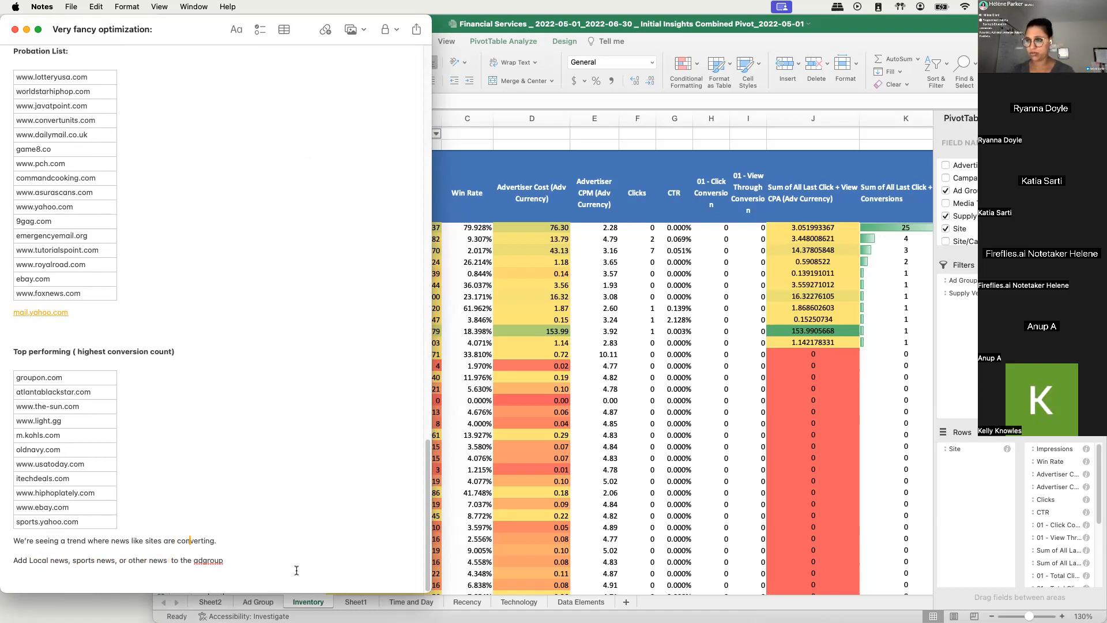
{"action": "scroll", "coordinate": [267, 507], "scroll_direction": "up", "scroll_amount": 2}
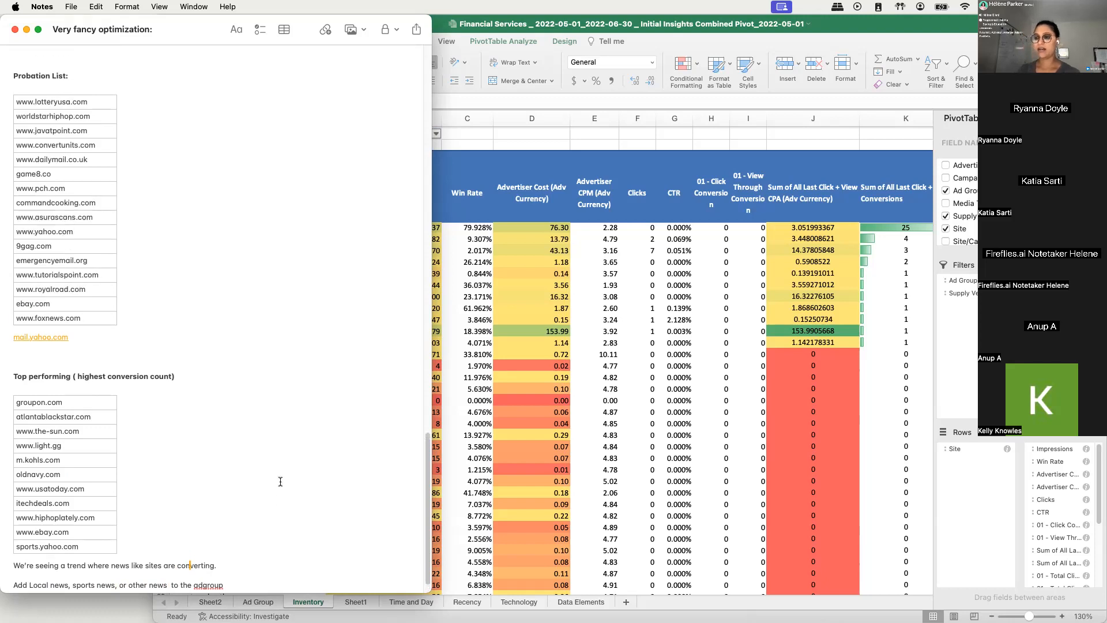
{"action": "left_click", "coordinate": [225, 356]}
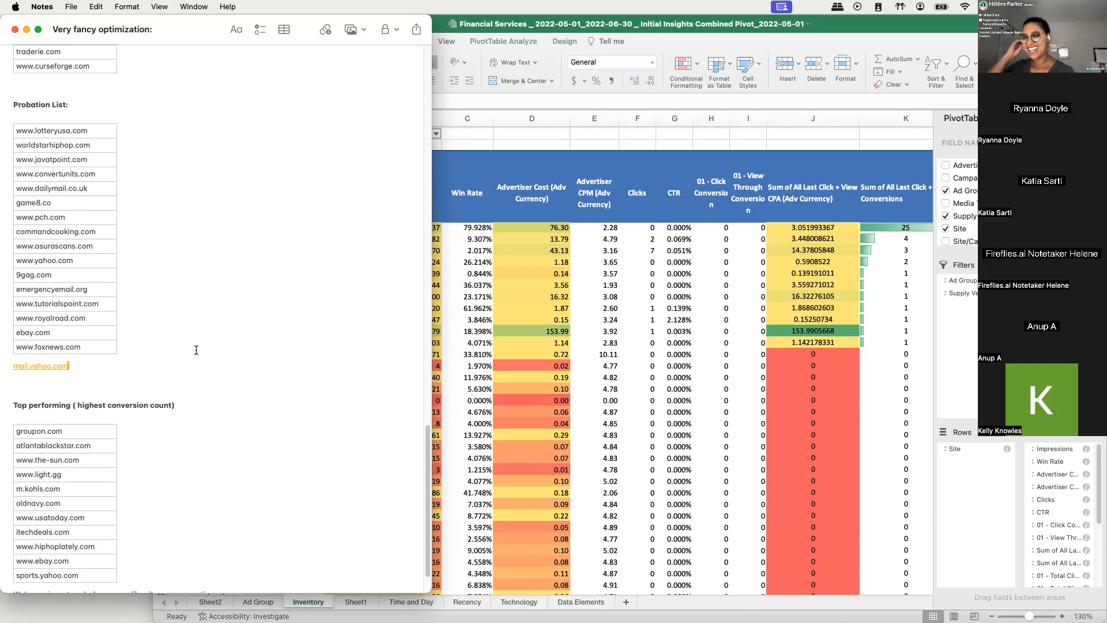
{"action": "left_click", "coordinate": [474, 273]}
{"action": "left_click", "coordinate": [80, 228]}
{"action": "left_click", "coordinate": [500, 311]}
{"action": "left_click", "coordinate": [129, 130]}
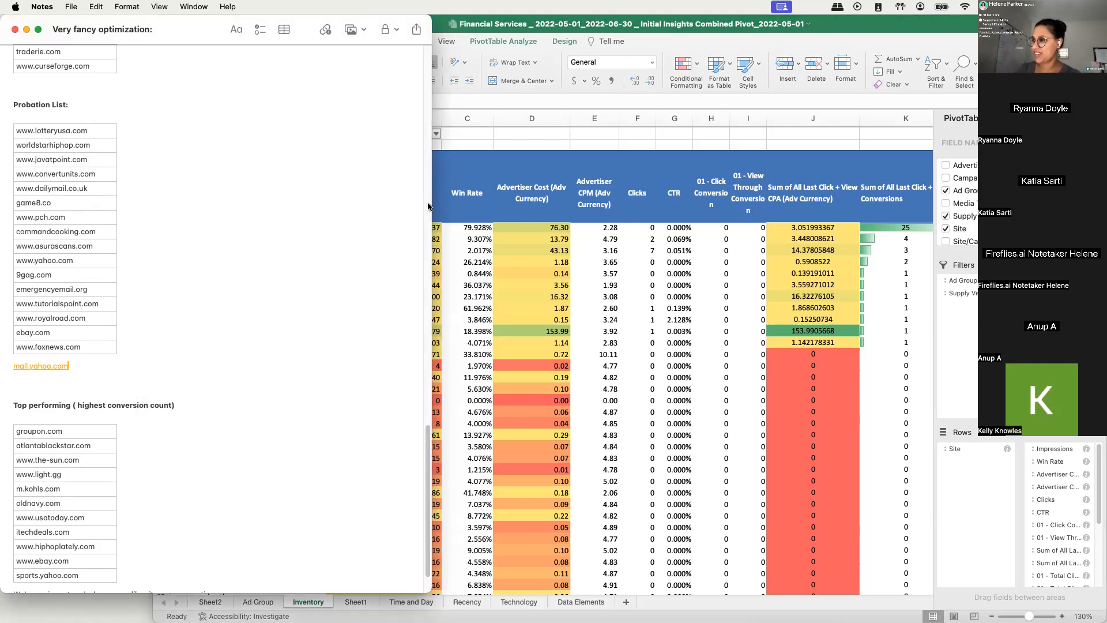
- Narrow the note window to compare its top-performing sites with the site rows of the pivot table
{"action": "left_click_drag", "start_coordinate": [433, 208], "coordinate": [222, 207]}
{"action": "scroll", "coordinate": [170, 277], "scroll_direction": "down", "scroll_amount": 5}
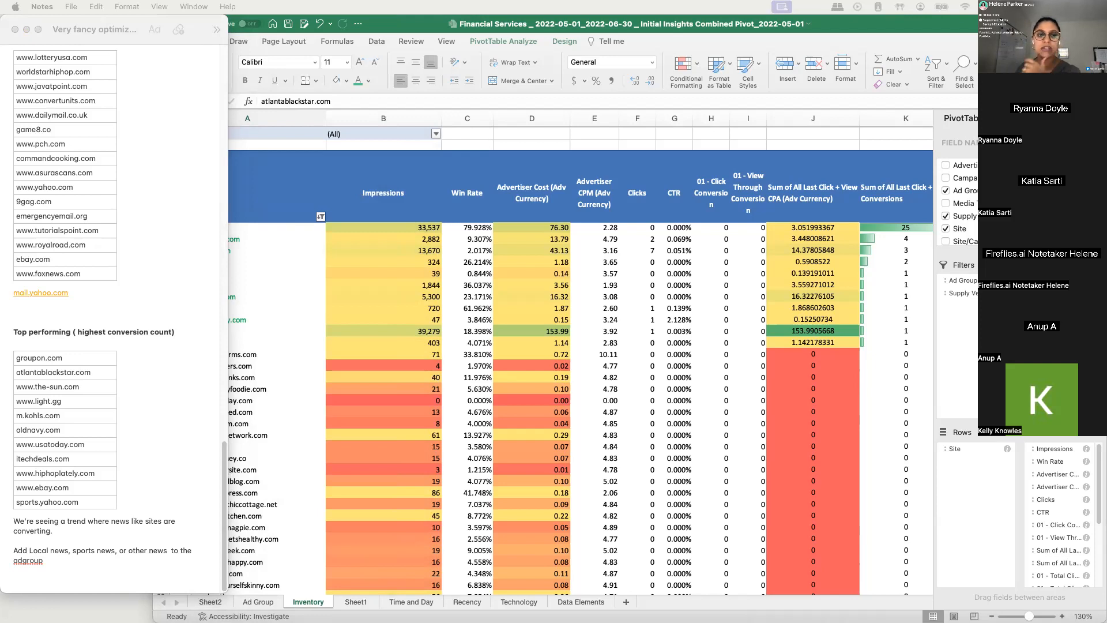
{"action": "left_click", "coordinate": [231, 310]}
{"action": "left_click", "coordinate": [162, 285]}
{"action": "left_click", "coordinate": [143, 287]}
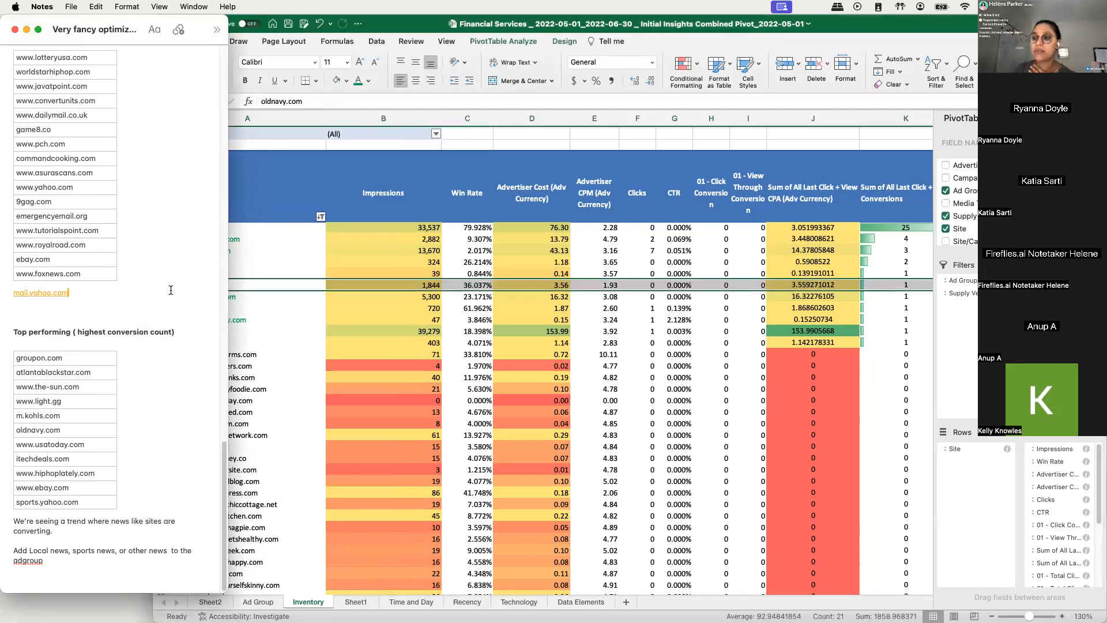
- Widen the note window and review the exclusion list from its first site table down to the Probation List
{"action": "left_click_drag", "start_coordinate": [227, 291], "coordinate": [447, 294]}
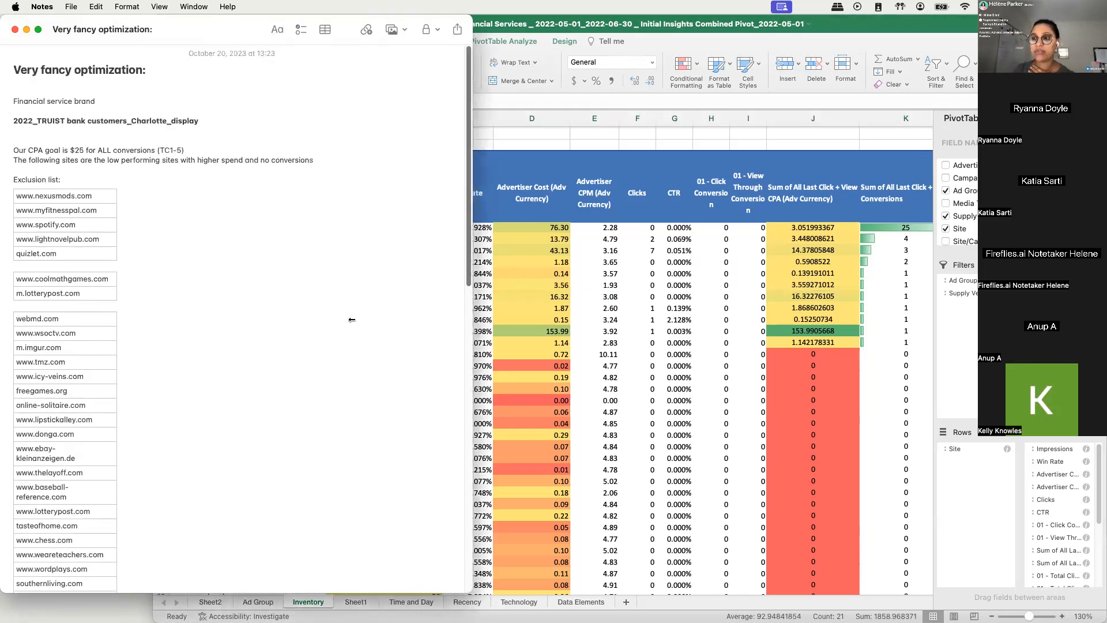
{"action": "scroll", "coordinate": [115, 278], "scroll_direction": "up", "scroll_amount": 5}
{"action": "scroll", "coordinate": [4, 233], "scroll_direction": "up", "scroll_amount": 10}
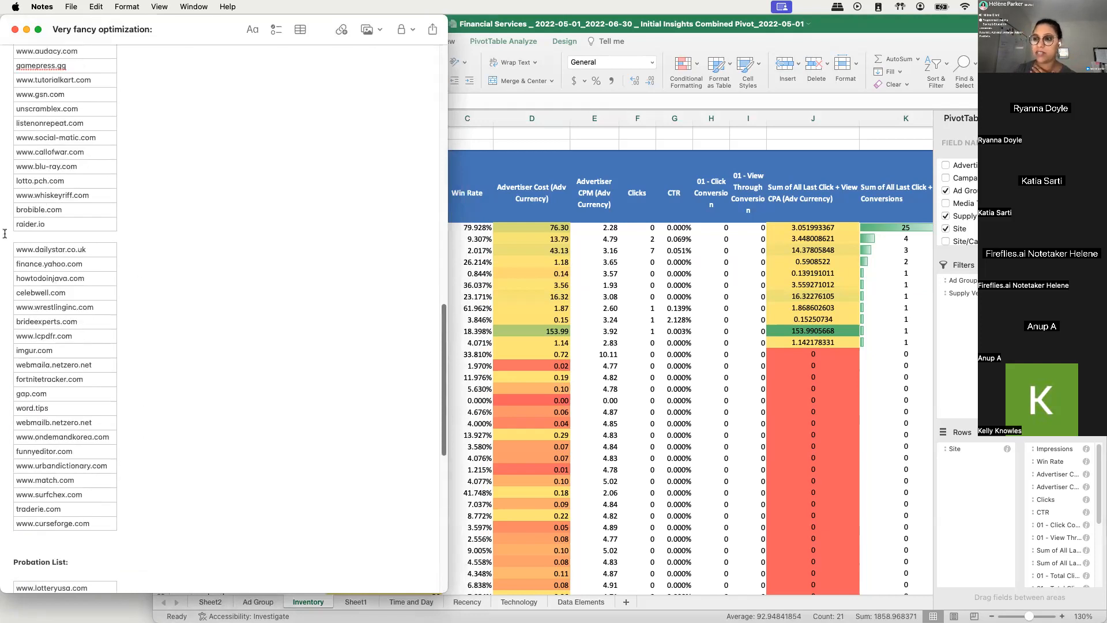
{"action": "scroll", "coordinate": [5, 234], "scroll_direction": "up", "scroll_amount": 5}
{"action": "scroll", "coordinate": [50, 166], "scroll_direction": "up", "scroll_amount": 7}
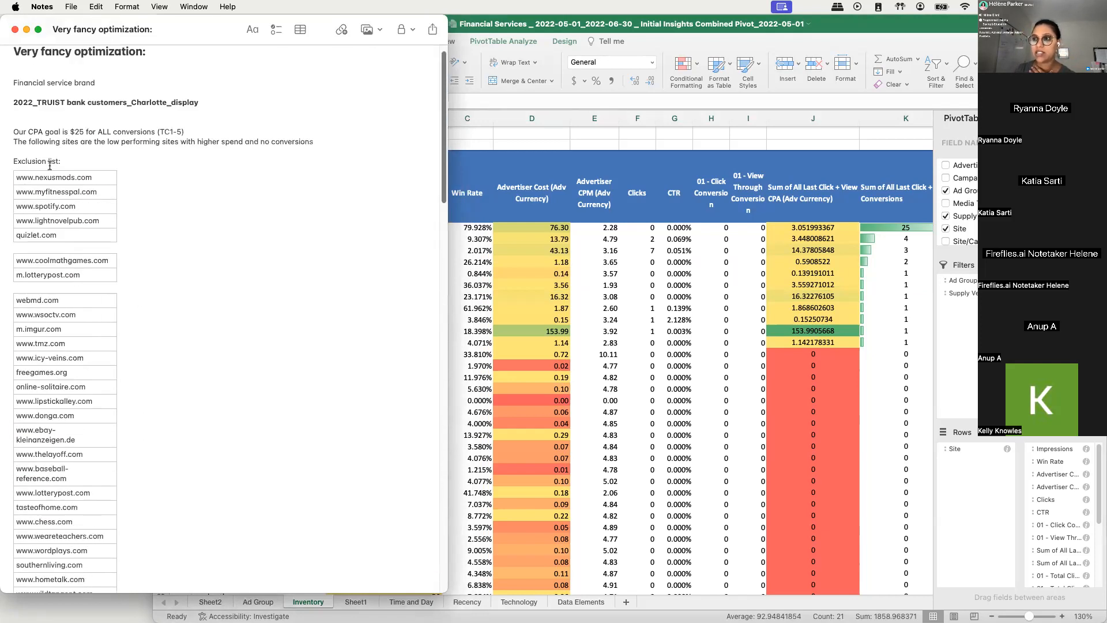
{"action": "left_click_drag", "start_coordinate": [59, 237], "coordinate": [111, 259]}
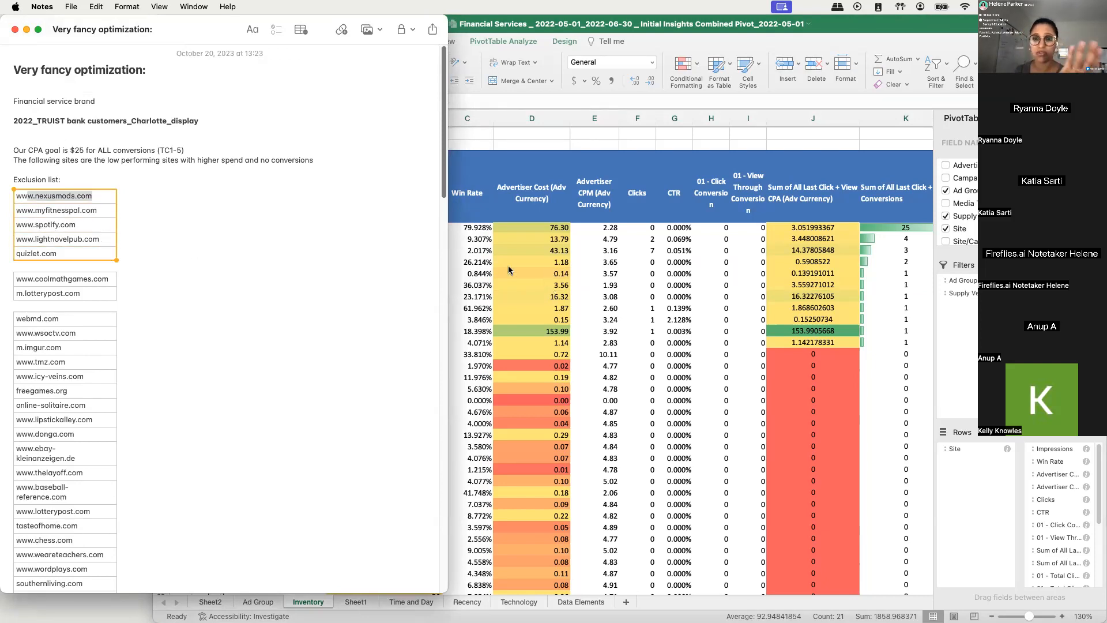
{"action": "left_click_drag", "start_coordinate": [65, 199], "coordinate": [80, 249]}
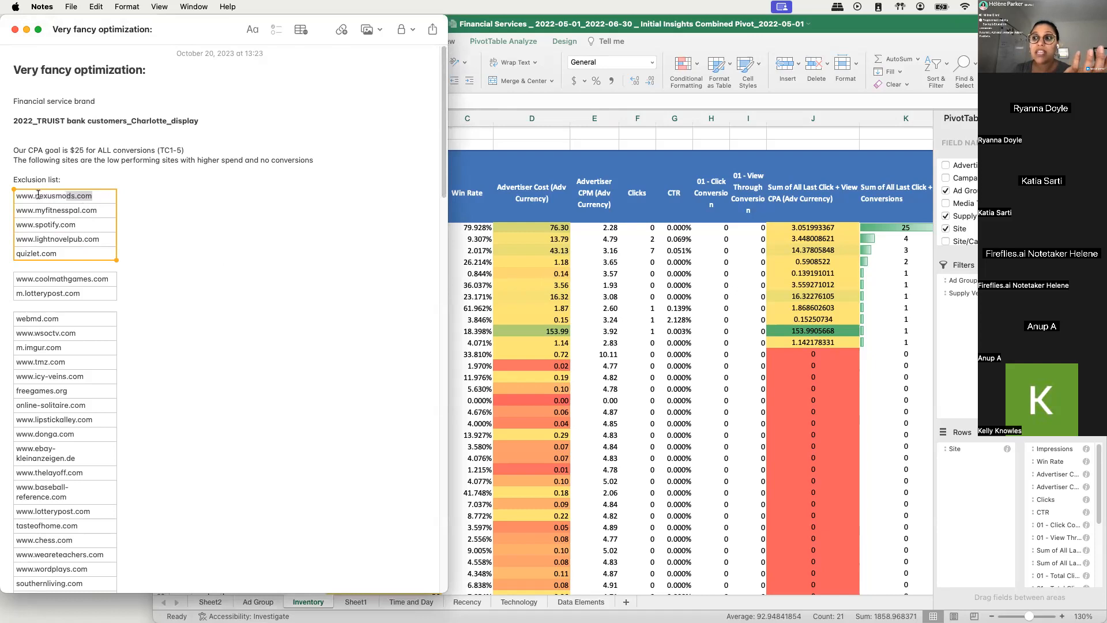
{"action": "scroll", "coordinate": [259, 334], "scroll_direction": "down", "scroll_amount": 10}
{"action": "scroll", "coordinate": [229, 336], "scroll_direction": "down", "scroll_amount": 10}
{"action": "scroll", "coordinate": [44, 291], "scroll_direction": "down", "scroll_amount": 20}
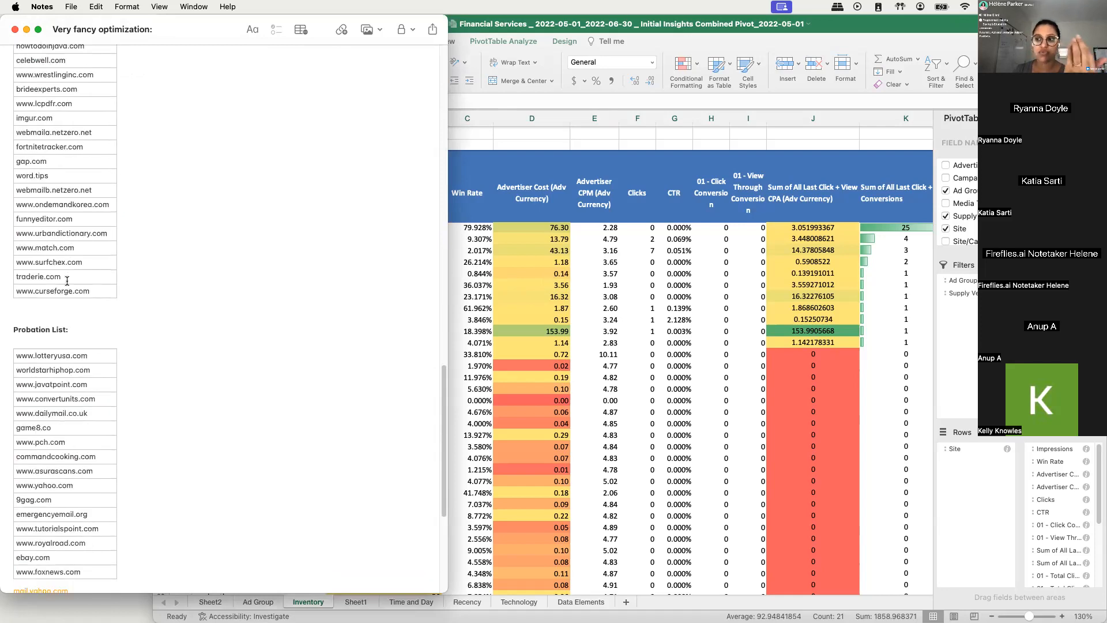
{"action": "left_click_drag", "start_coordinate": [16, 112], "coordinate": [99, 292]}
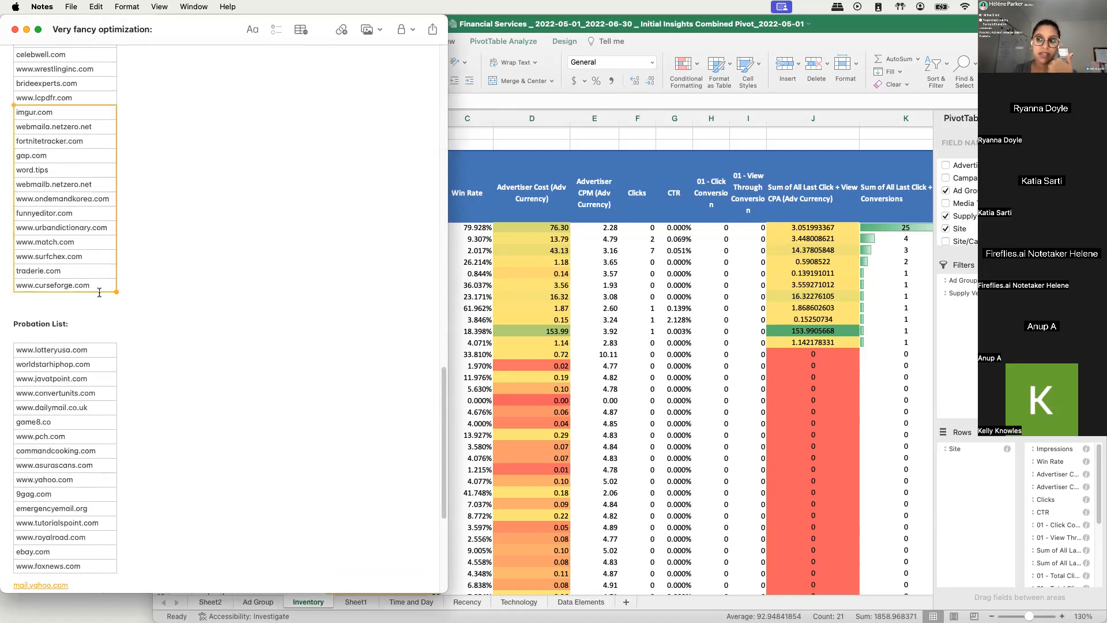
{"action": "scroll", "coordinate": [235, 339], "scroll_direction": "up", "scroll_amount": 5}
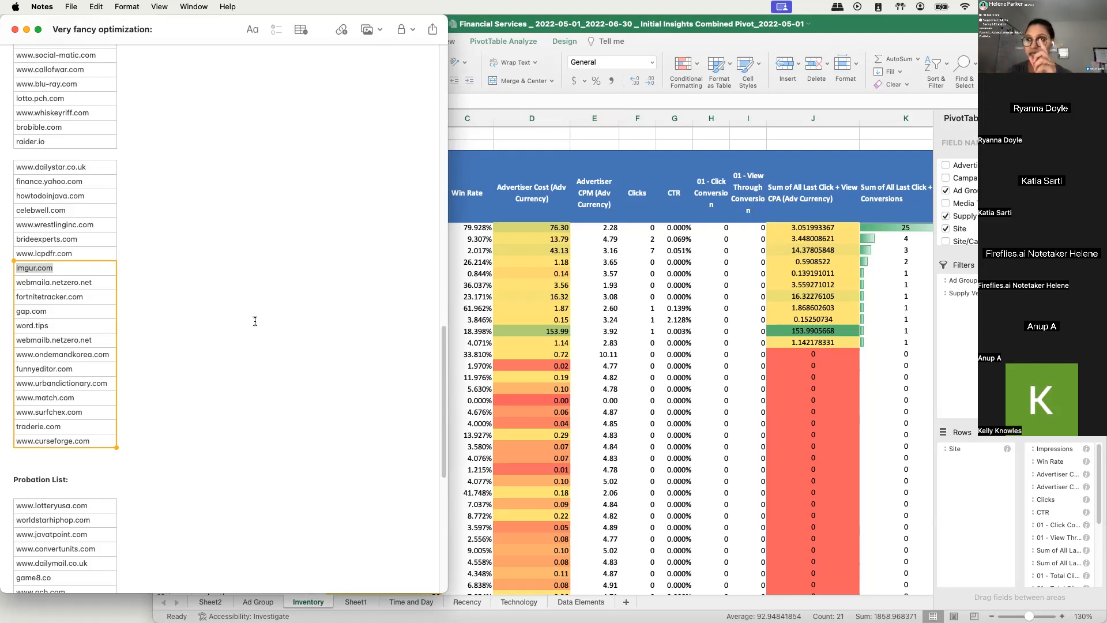
- Move Supply Vendor from the pivot table's filters into its rows and place Site beneath it, grouping sites by vendor
{"action": "left_click", "coordinate": [853, 398]}
{"action": "left_click_drag", "start_coordinate": [964, 293], "coordinate": [968, 446]}
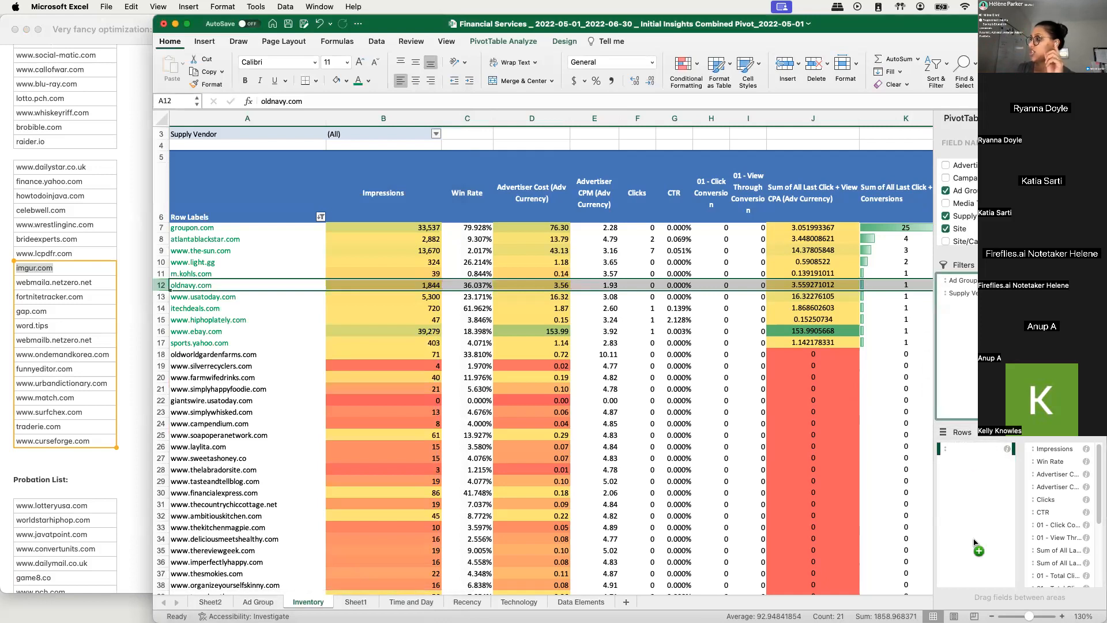
{"action": "left_click_drag", "start_coordinate": [975, 544], "coordinate": [975, 545]}
{"action": "left_click_drag", "start_coordinate": [965, 463], "coordinate": [968, 448]}
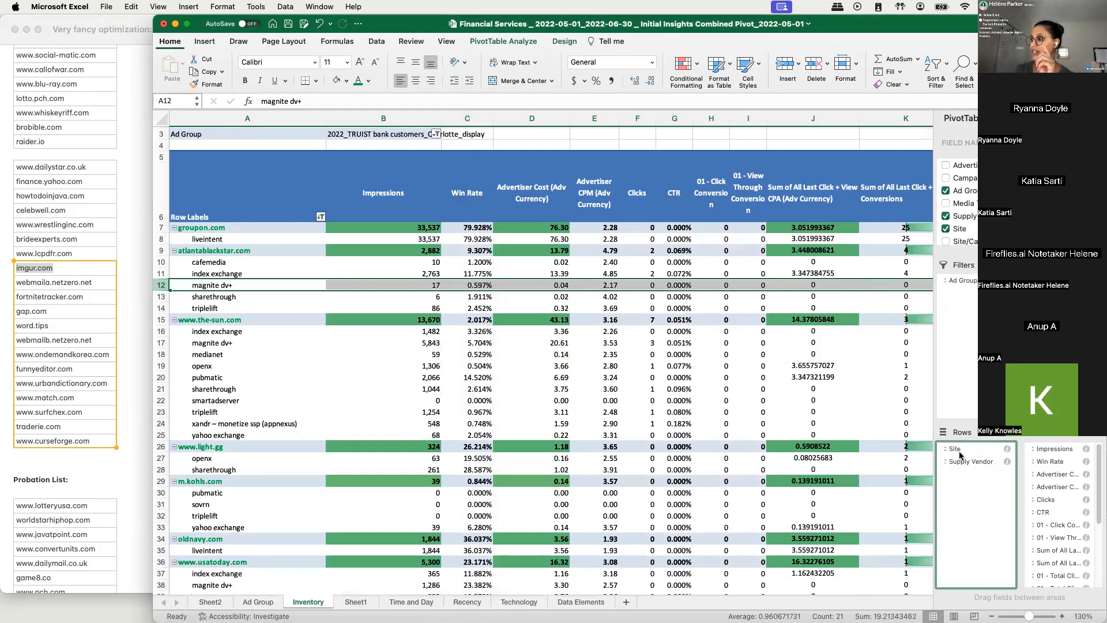
{"action": "left_click", "coordinate": [960, 451]}
{"action": "left_click_drag", "start_coordinate": [962, 450], "coordinate": [975, 506]}
{"action": "left_click", "coordinate": [468, 354]}
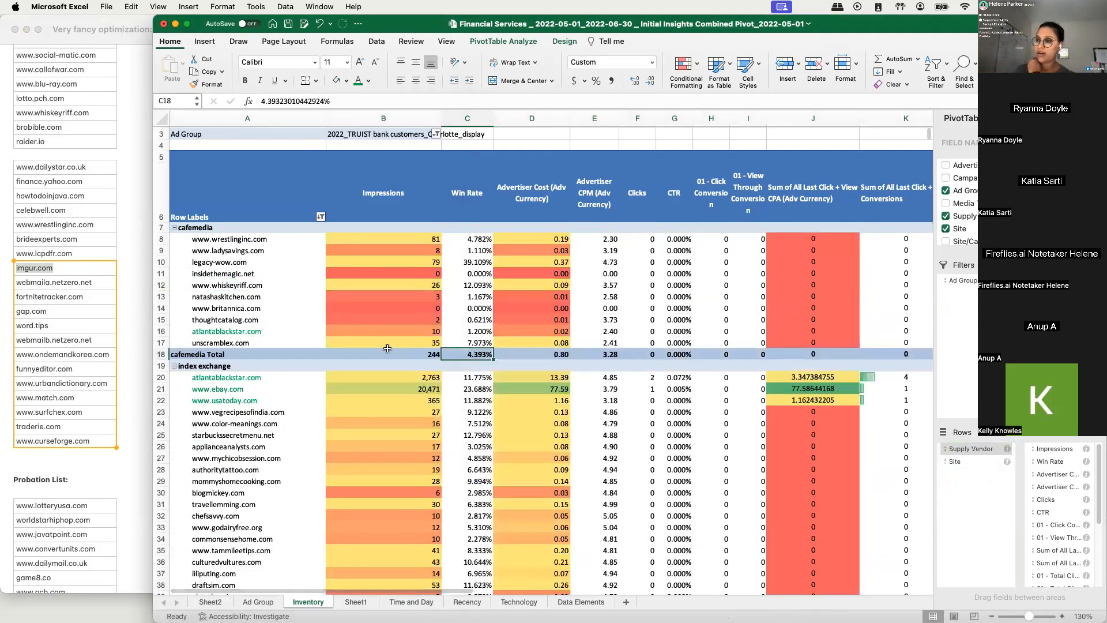
- Examine the sites and their conversions under the index exchange supply vendor
{"action": "scroll", "coordinate": [295, 383], "scroll_direction": "down", "scroll_amount": 1}
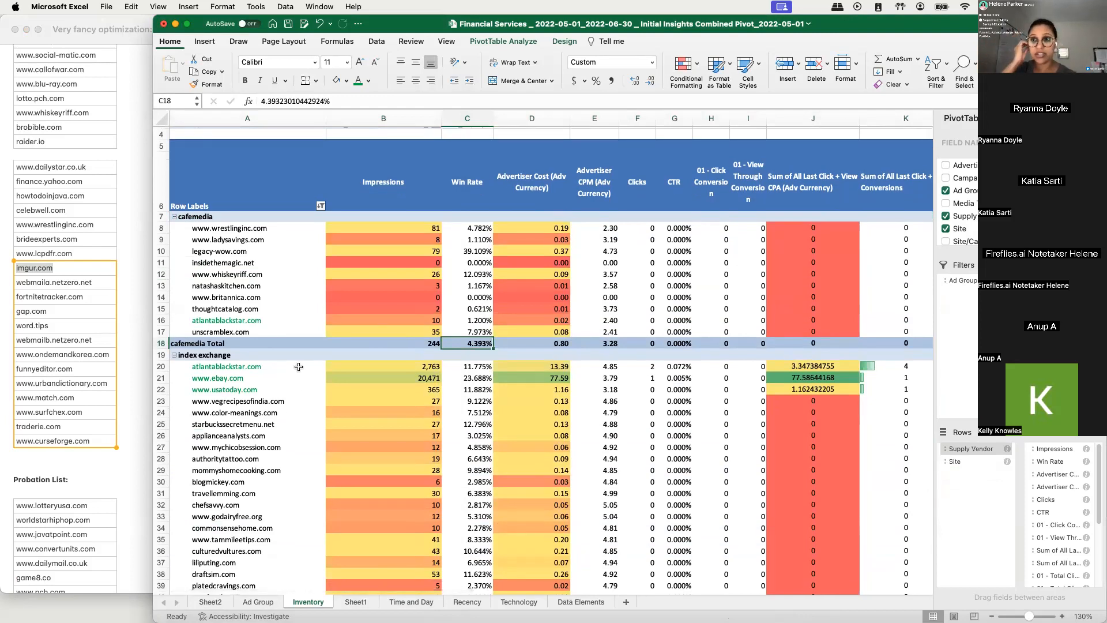
{"action": "left_click", "coordinate": [234, 503]}
{"action": "left_click", "coordinate": [234, 505]}
{"action": "left_click", "coordinate": [218, 438]}
{"action": "left_click_drag", "start_coordinate": [218, 439], "coordinate": [219, 599]}
{"action": "left_click", "coordinate": [287, 279]}
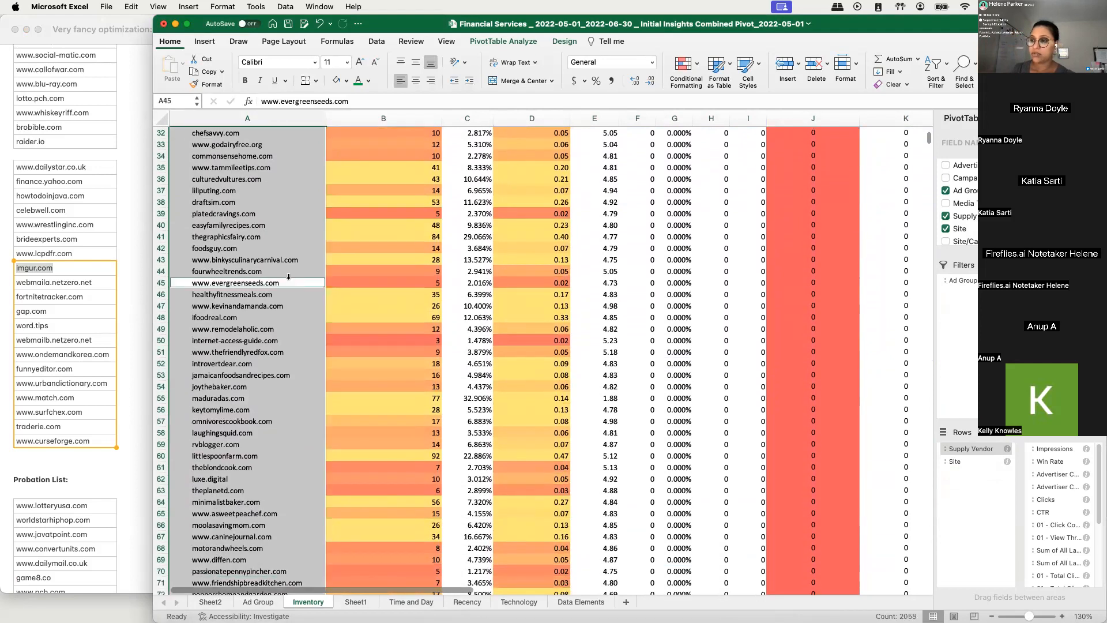
{"action": "scroll", "coordinate": [287, 277], "scroll_direction": "up", "scroll_amount": 8}
{"action": "left_click", "coordinate": [231, 271]}
{"action": "left_click", "coordinate": [200, 249]}
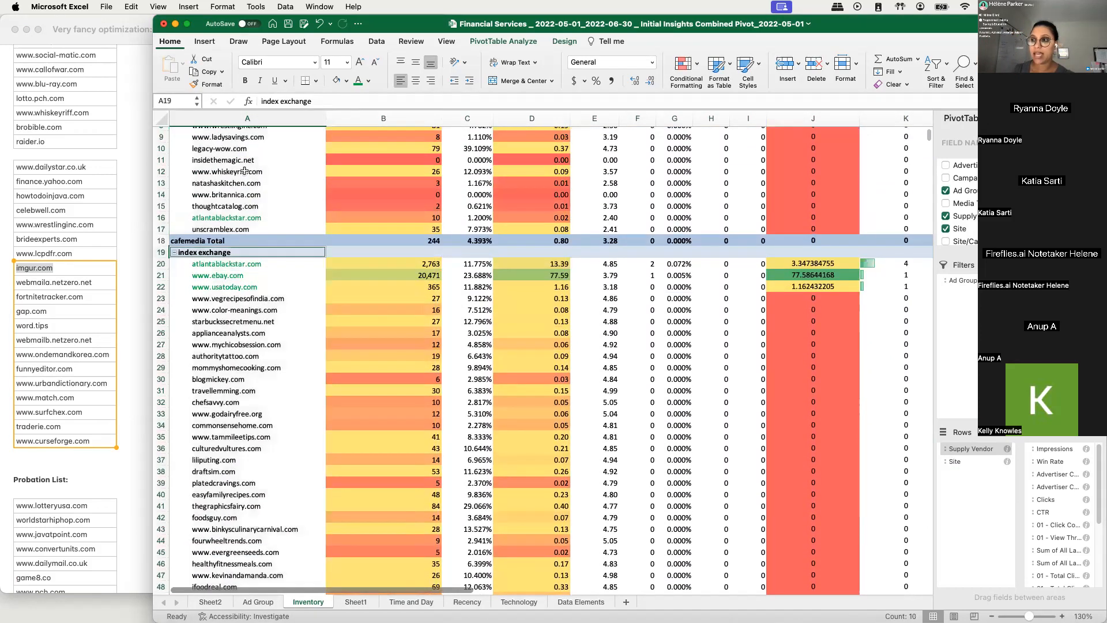
{"action": "scroll", "coordinate": [206, 142], "scroll_direction": "up", "scroll_amount": 4}
{"action": "left_click", "coordinate": [218, 259]}
{"action": "left_click", "coordinate": [219, 241]}
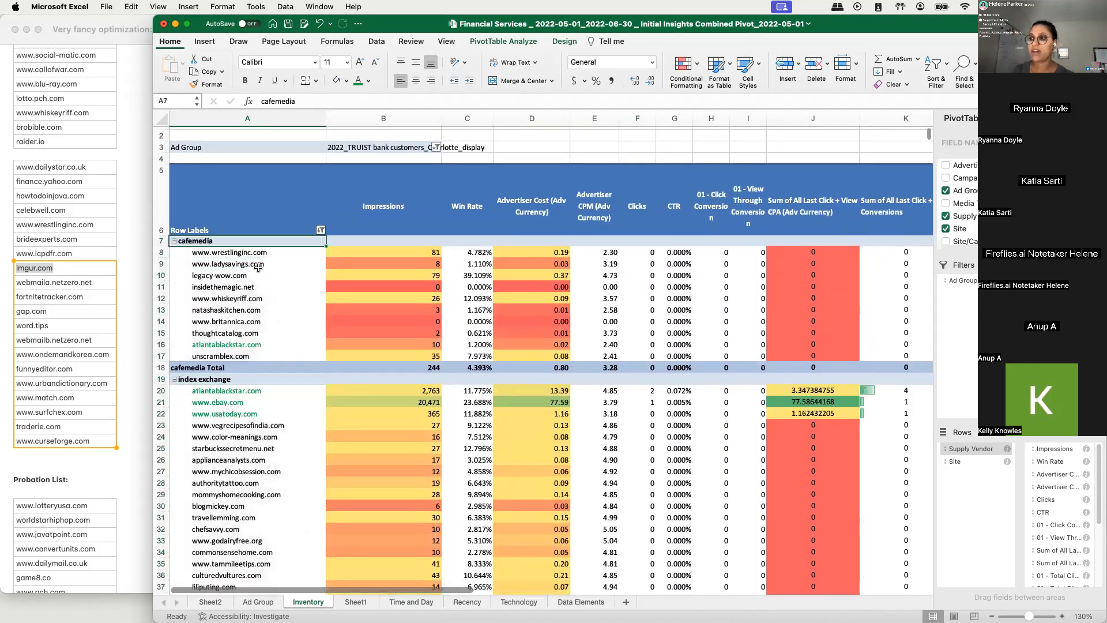
{"action": "left_click", "coordinate": [222, 346]}
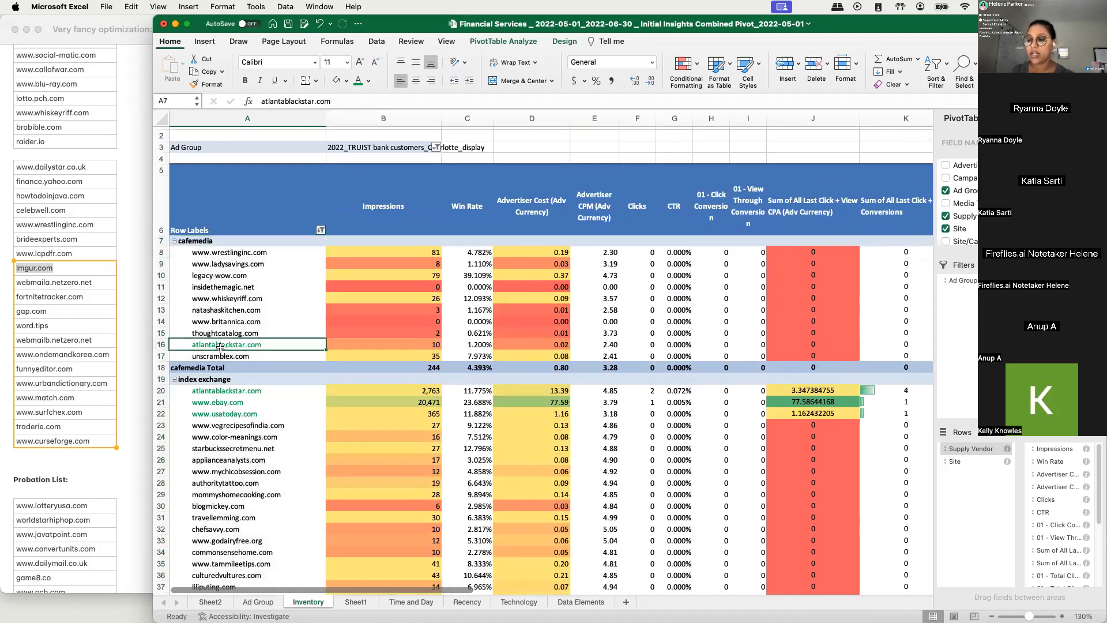
{"action": "left_click_drag", "start_coordinate": [228, 263], "coordinate": [243, 310]}
{"action": "left_click", "coordinate": [226, 261]}
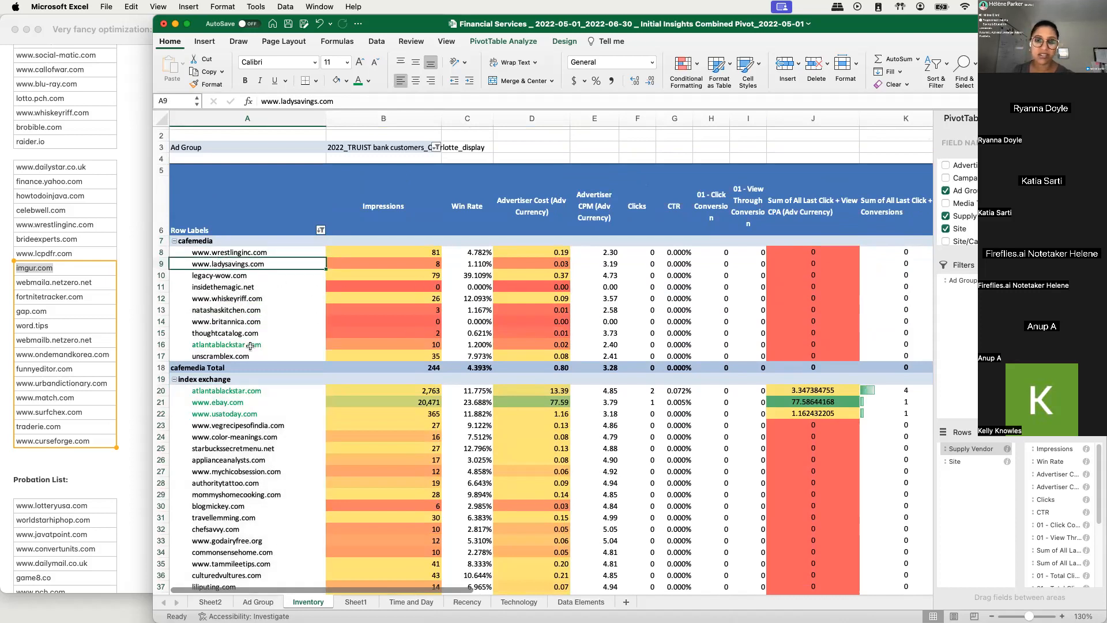
- Examine the sites and conversions under the openx, pubmatic and sharethrough supply vendors further down the pivot table
{"action": "scroll", "coordinate": [318, 450], "scroll_direction": "down", "scroll_amount": 15}
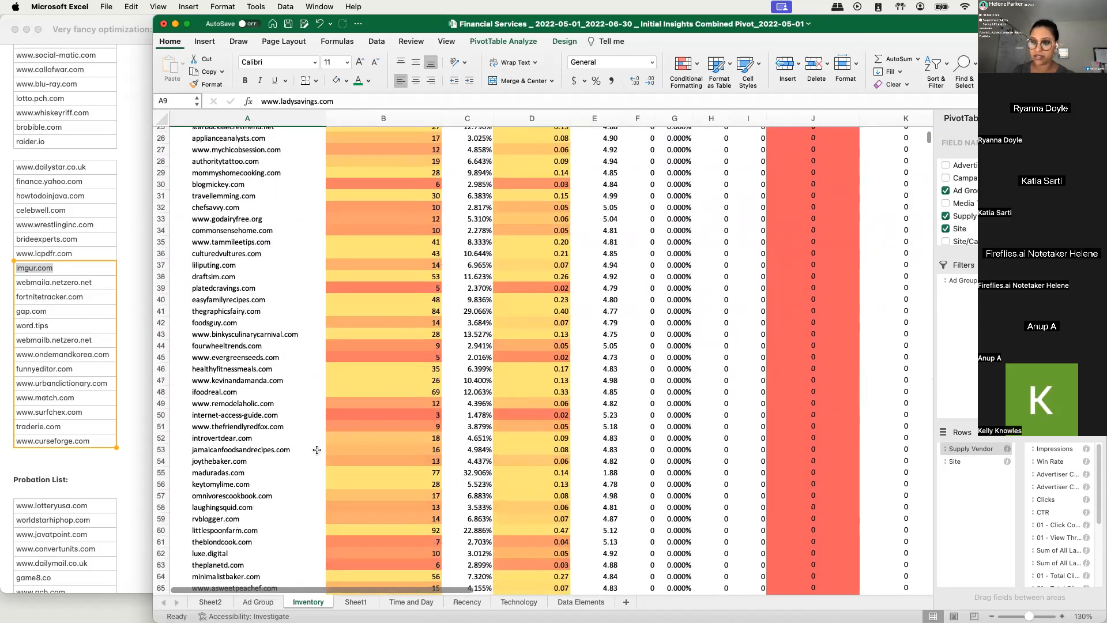
{"action": "scroll", "coordinate": [317, 450], "scroll_direction": "down", "scroll_amount": 20}
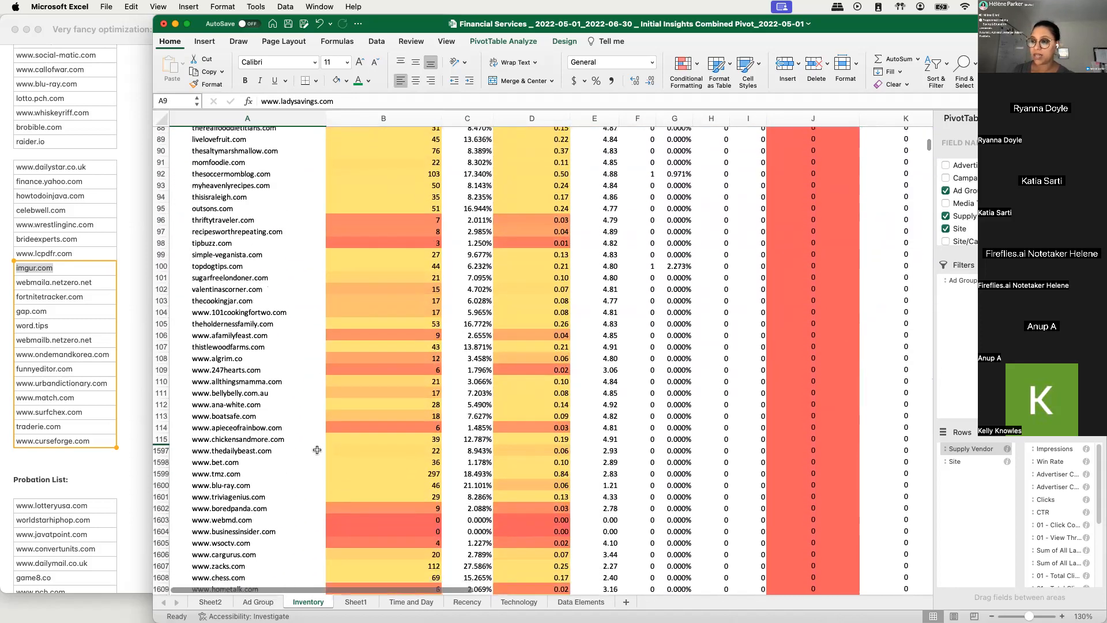
{"action": "scroll", "coordinate": [317, 450], "scroll_direction": "down", "scroll_amount": 20}
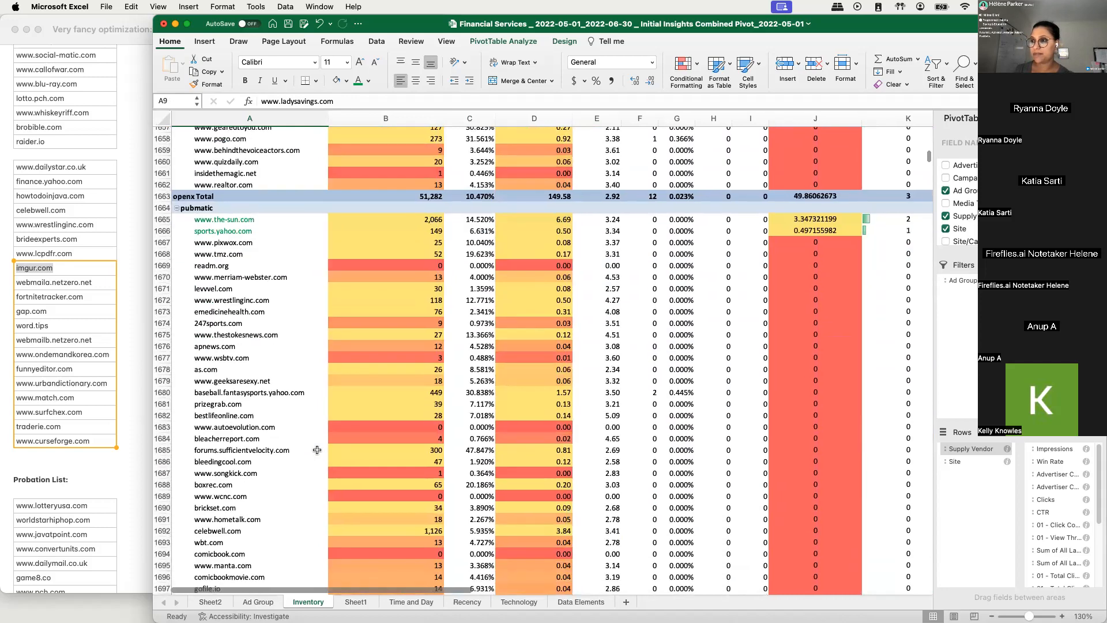
{"action": "left_click", "coordinate": [226, 209]}
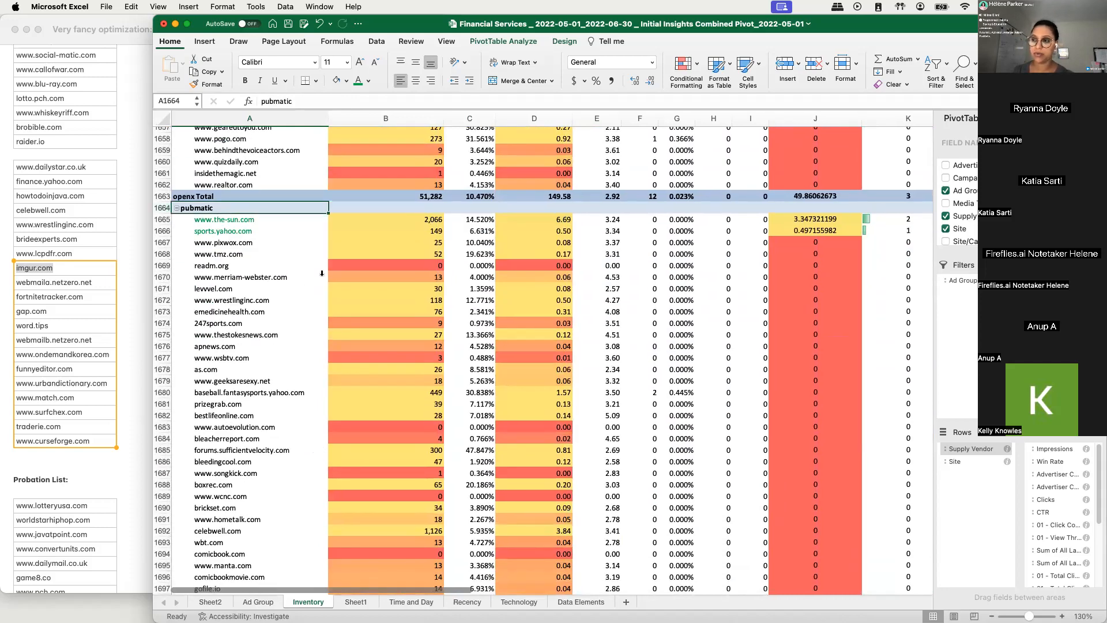
{"action": "scroll", "coordinate": [236, 326], "scroll_direction": "down", "scroll_amount": 7}
{"action": "scroll", "coordinate": [236, 327], "scroll_direction": "down", "scroll_amount": 20}
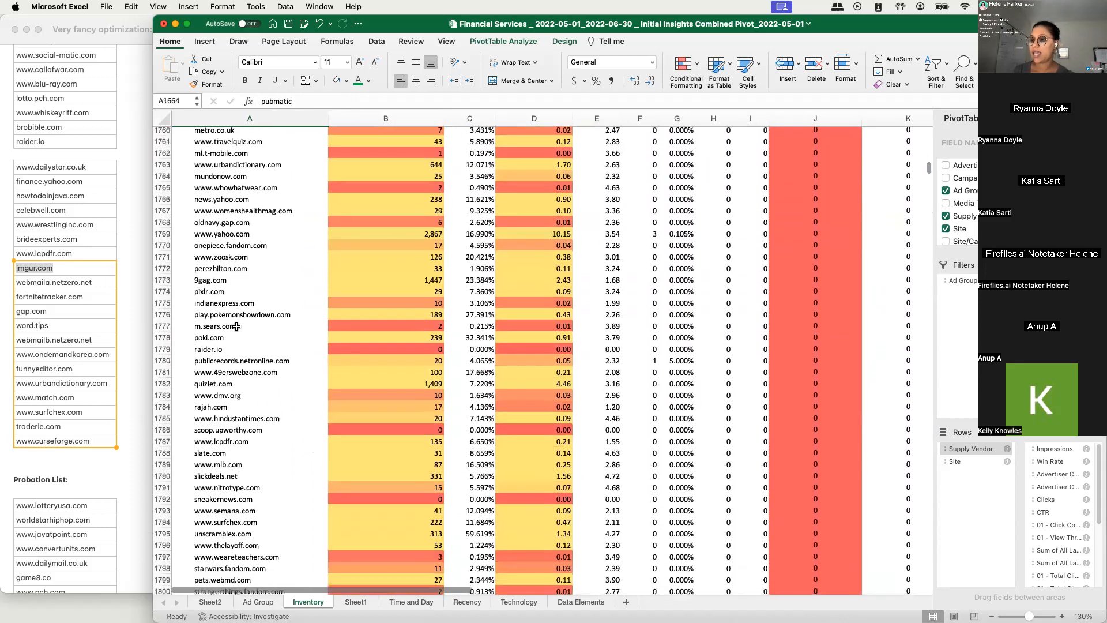
{"action": "scroll", "coordinate": [236, 326], "scroll_direction": "down", "scroll_amount": 20}
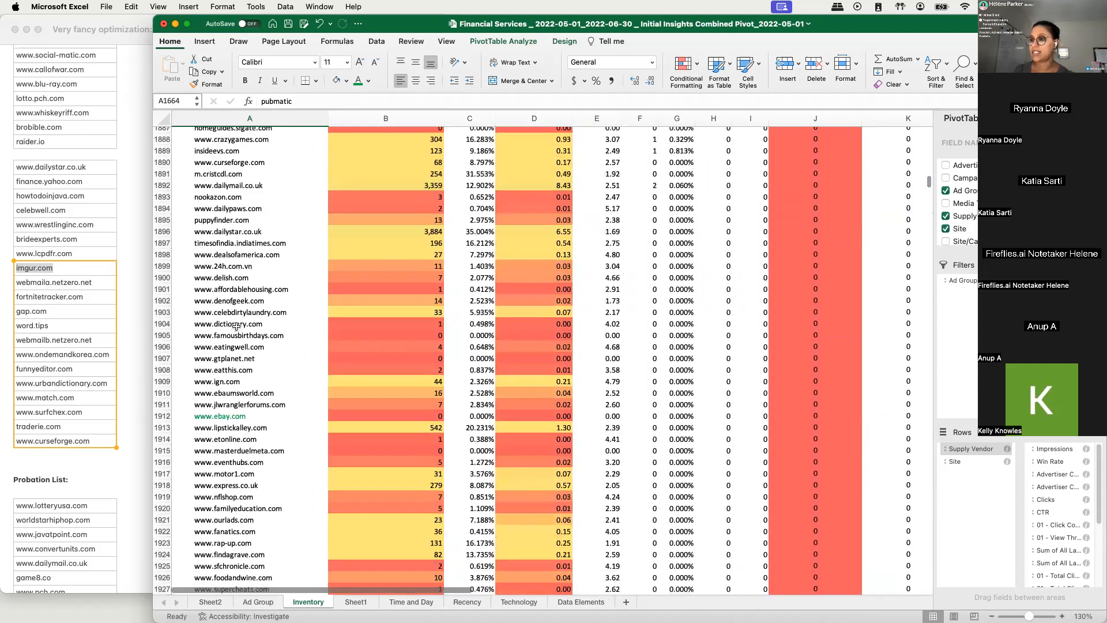
{"action": "scroll", "coordinate": [236, 326], "scroll_direction": "down", "scroll_amount": 20}
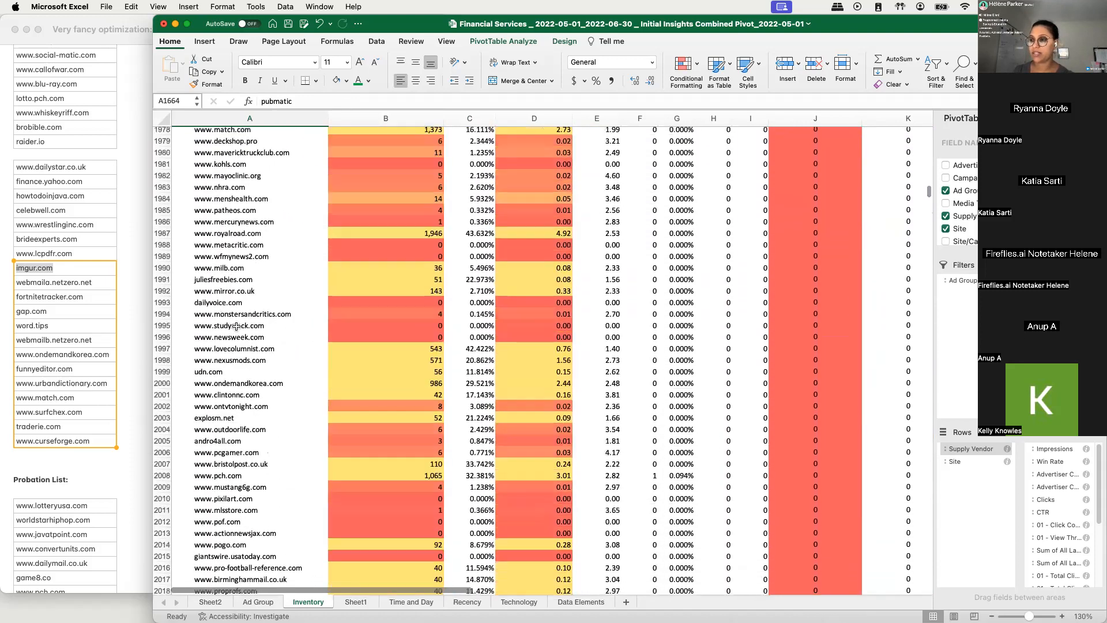
{"action": "scroll", "coordinate": [236, 327], "scroll_direction": "down", "scroll_amount": 8}
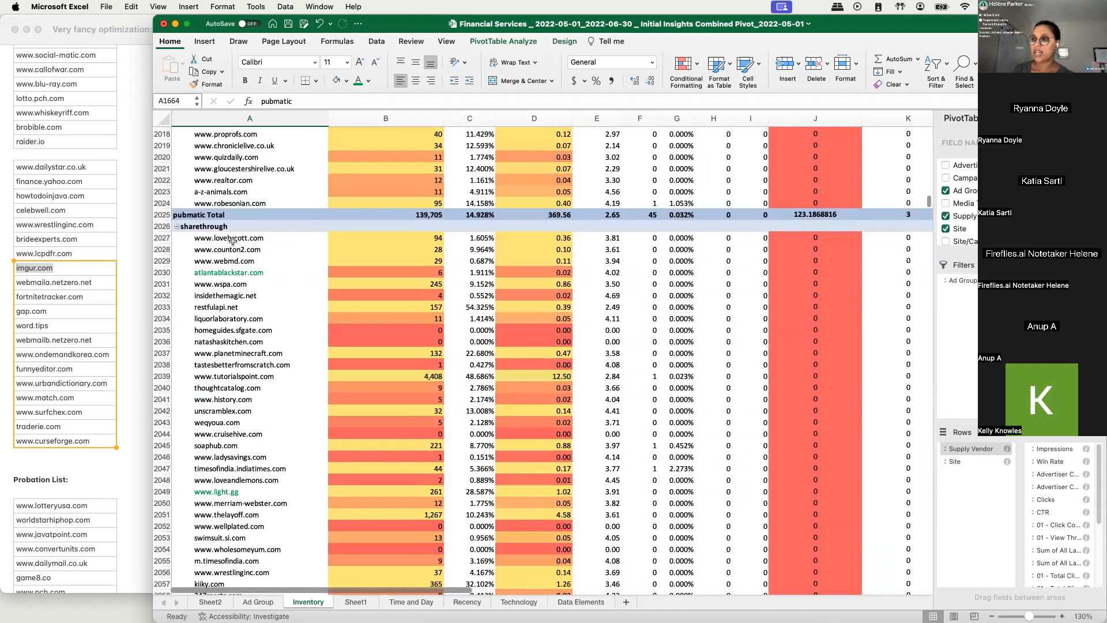
{"action": "scroll", "coordinate": [282, 330], "scroll_direction": "down", "scroll_amount": 4}
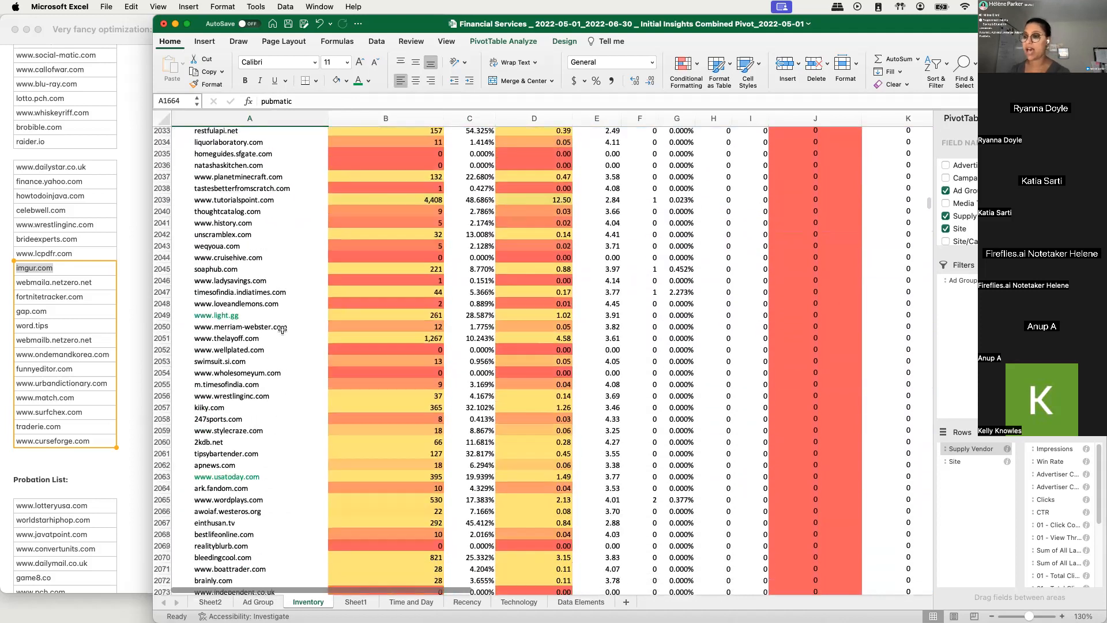
{"action": "scroll", "coordinate": [283, 330], "scroll_direction": "down", "scroll_amount": 2}
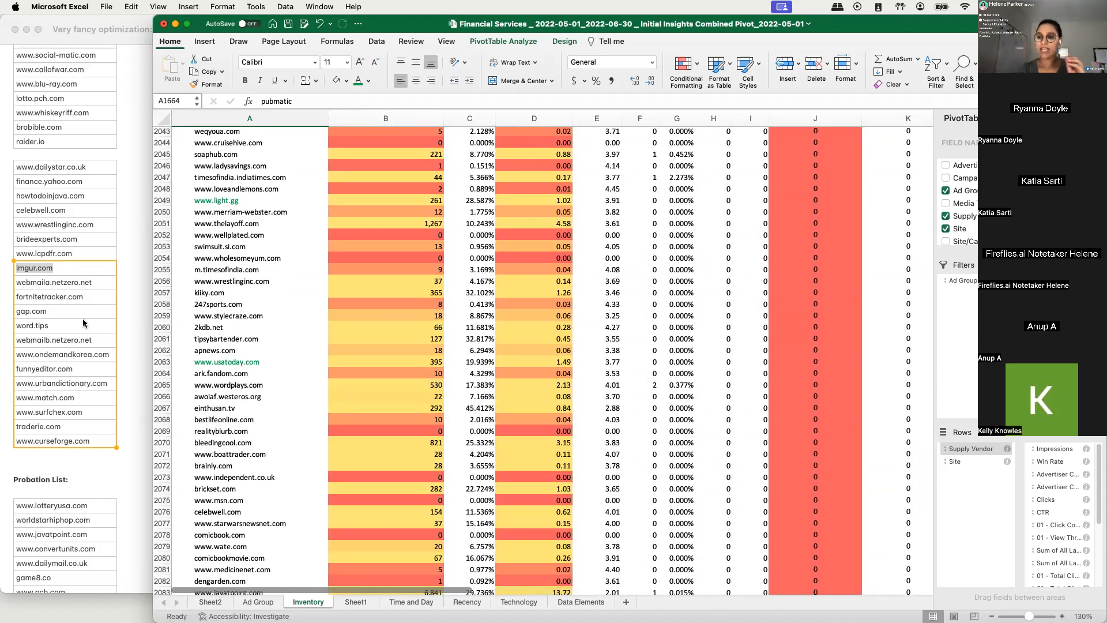
- Switch to Notes and add the line "Share thourgh has the best performing site" beneath the adgroup recommendation
{"action": "scroll", "coordinate": [125, 388], "scroll_direction": "down", "scroll_amount": 10}
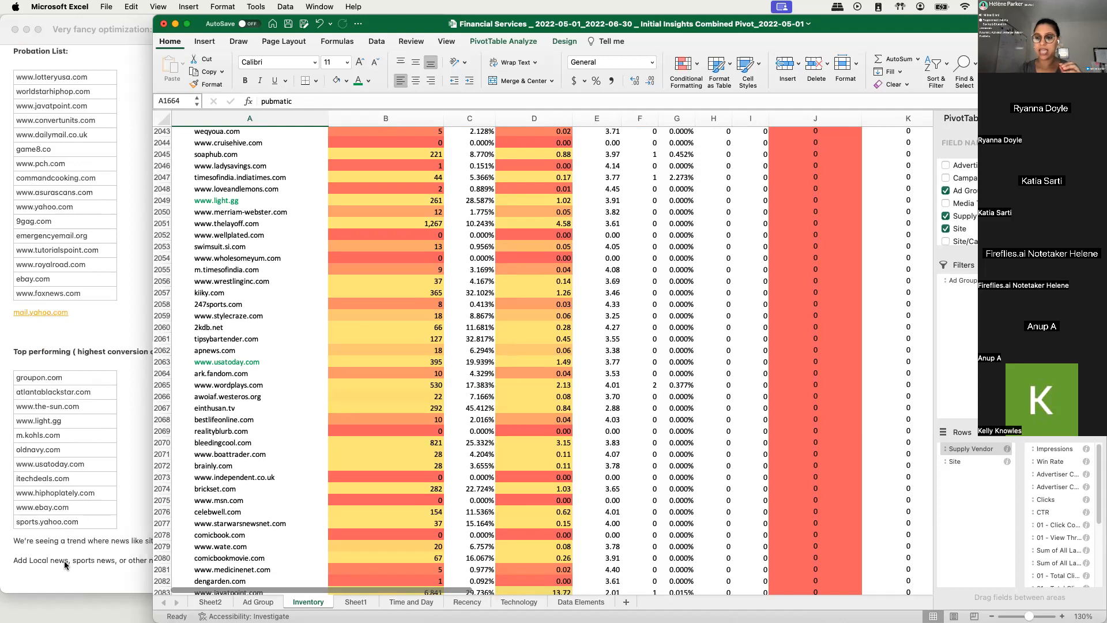
{"action": "left_click", "coordinate": [63, 567]}
{"action": "left_click", "coordinate": [239, 562]}
{"action": "key", "text": "Return"}
{"action": "key", "text": "Return"}
{"action": "type", "text": "Share thourgh a"}
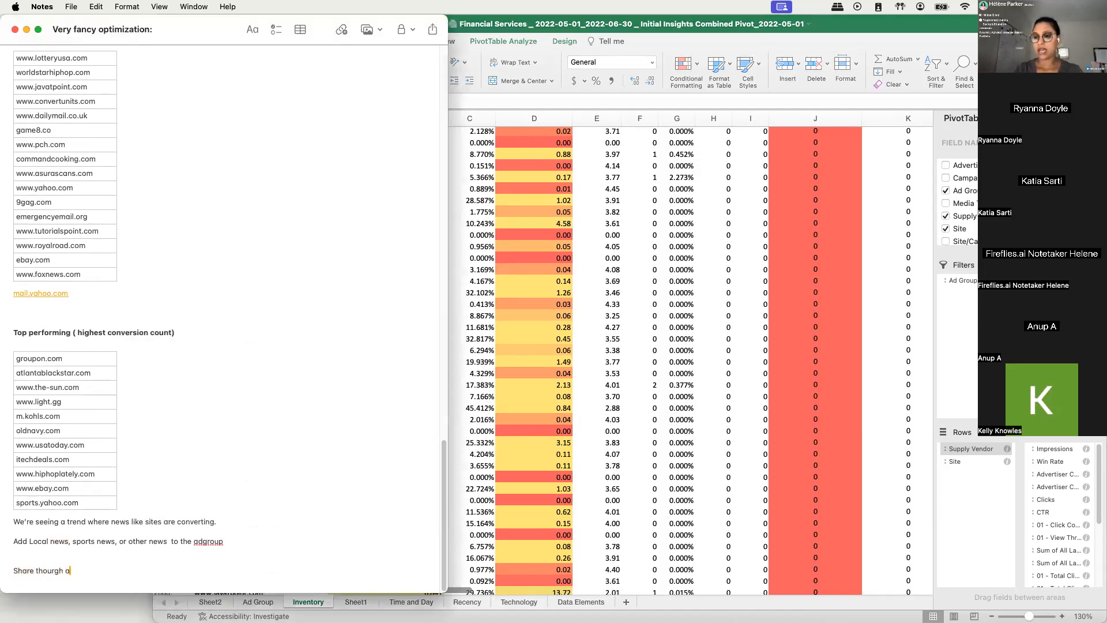
{"action": "key", "text": "BackSpace"}
{"action": "type", "text": "has the bes"}
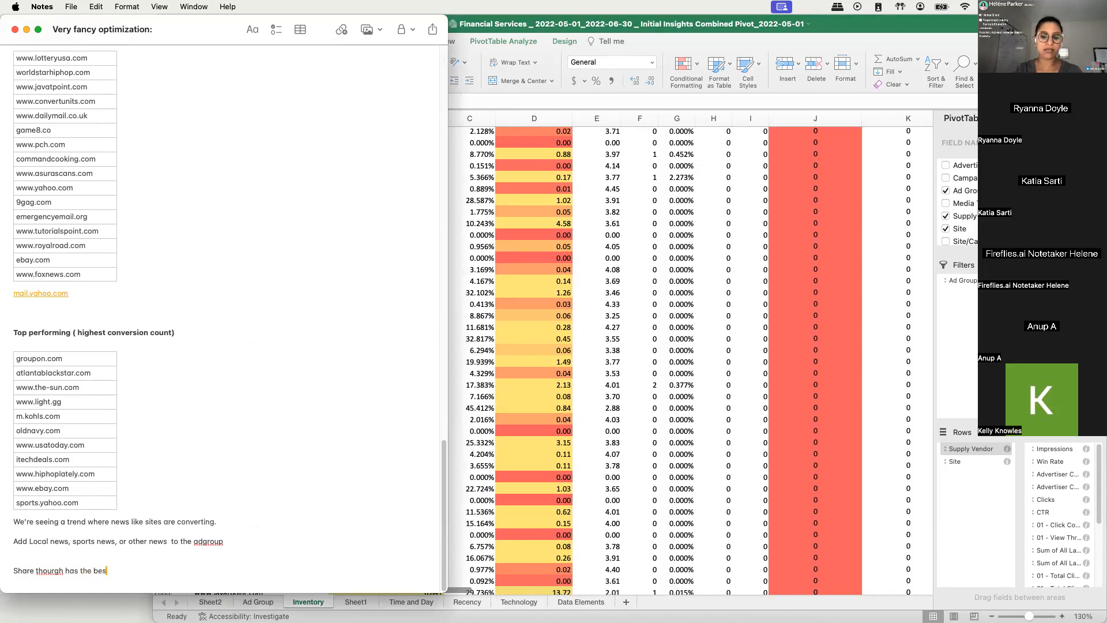
{"action": "type", "text": "t perofming"}
{"action": "key", "text": "BackSpace"}
{"action": "key", "text": "BackSpace"}
{"action": "key", "text": "BackSpace"}
{"action": "key", "text": "BackSpace"}
{"action": "key", "text": "BackSpace"}
{"action": "key", "text": "BackSpace"}
{"action": "type", "text": "forming r"}
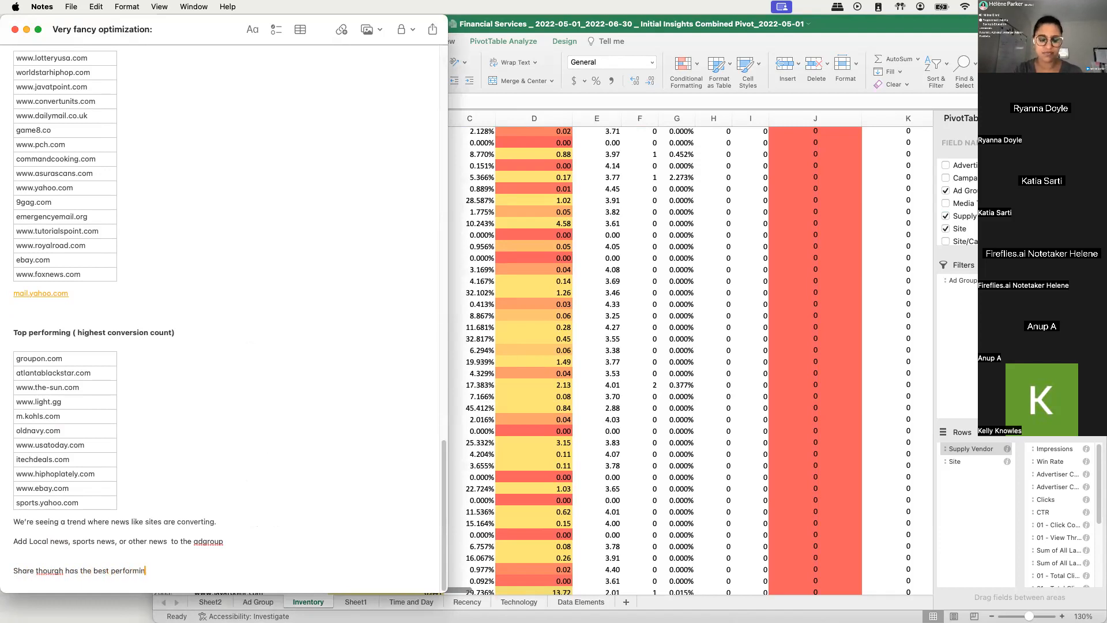
{"action": "key", "text": "BackSpace"}
{"action": "type", "text": "site"}
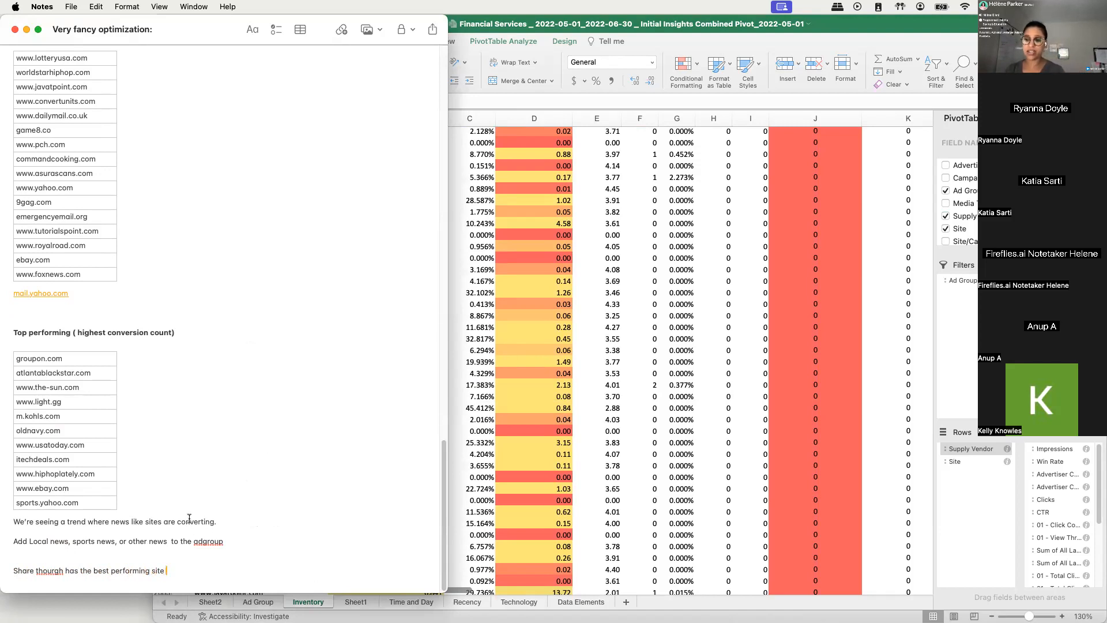
{"action": "key", "text": "Return"}
{"action": "key", "text": "Return"}
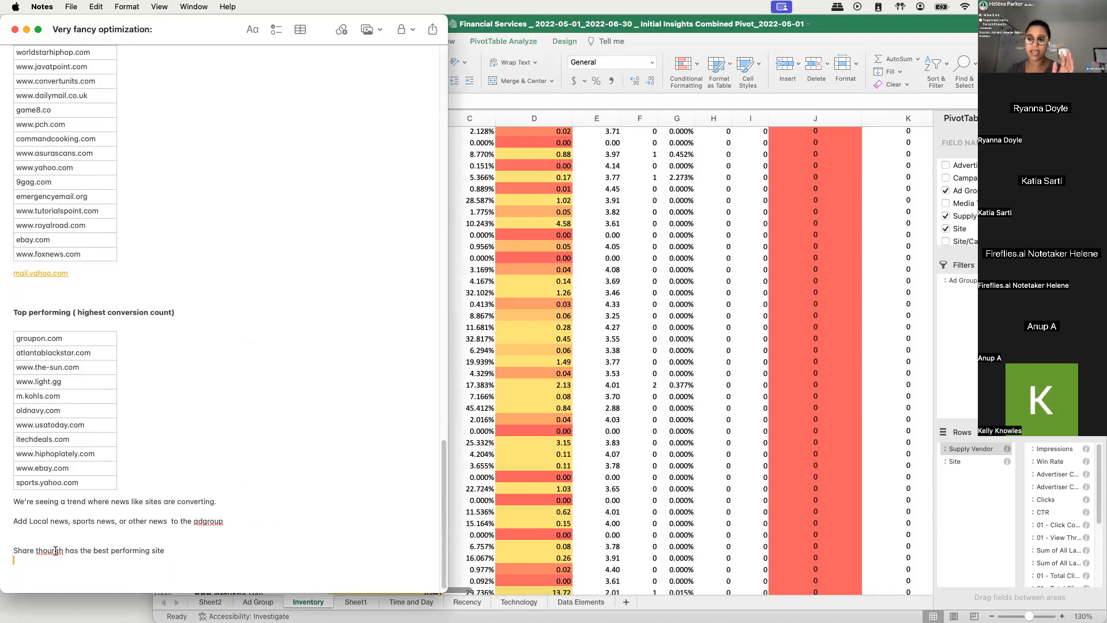
- Join the vendor name in the new line into the single word "Sharethourgh"
{"action": "left_click", "coordinate": [36, 549]}
{"action": "key", "text": "BackSpace"}
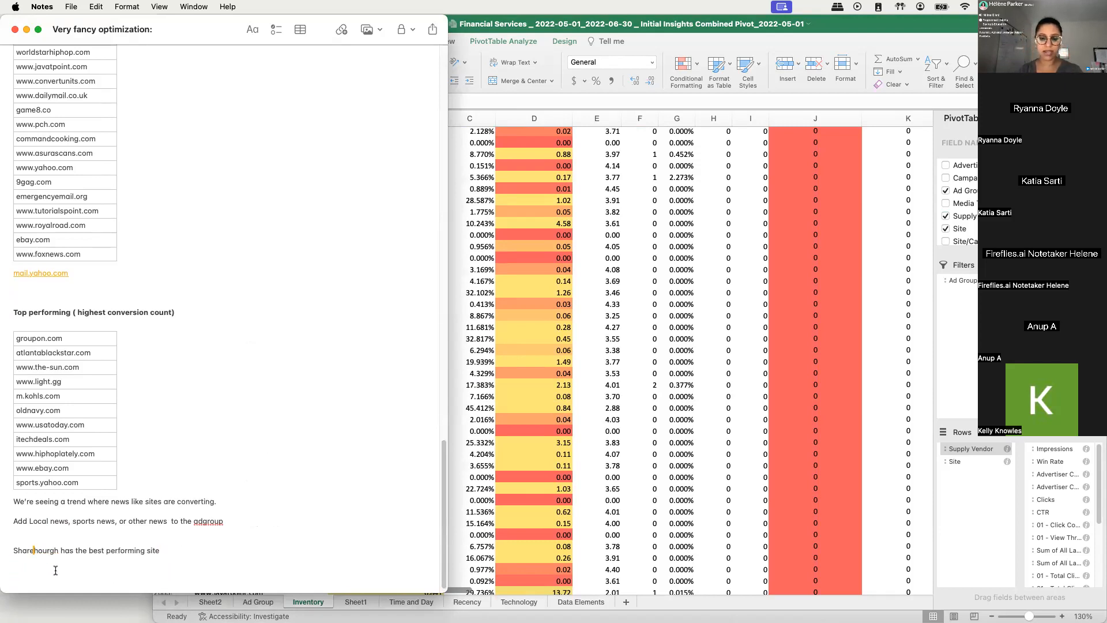
{"action": "double_click", "coordinate": [48, 552]}
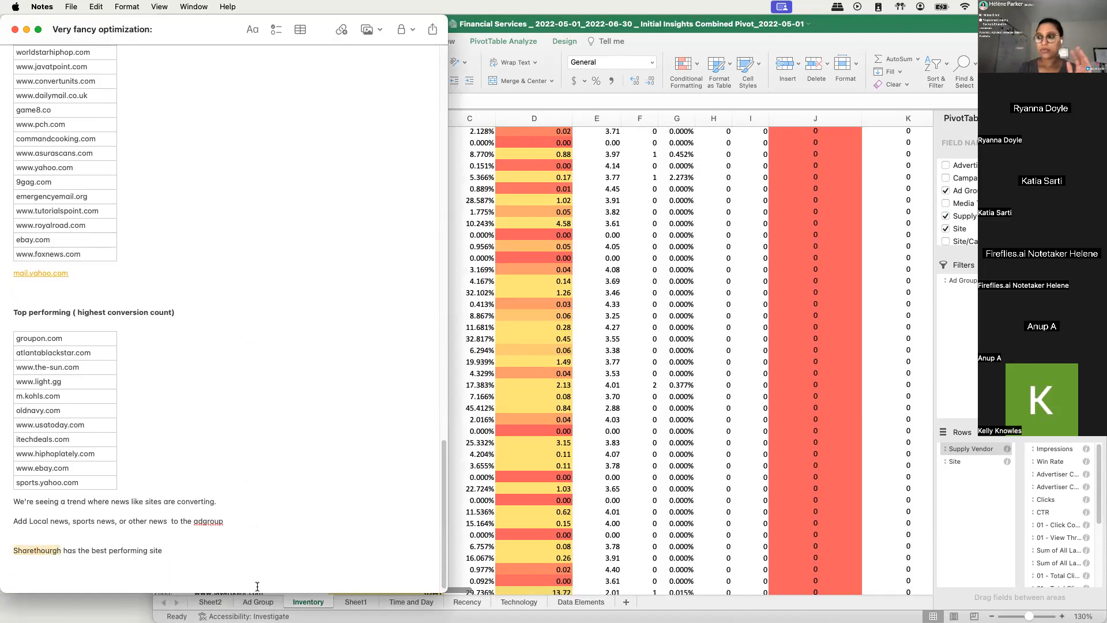
- Switch to Excel, copy the smartadserver vendor heading in the pivot table and examine the sites grouped beneath it
{"action": "left_click", "coordinate": [484, 441]}
{"action": "scroll", "coordinate": [236, 296], "scroll_direction": "down", "scroll_amount": 20}
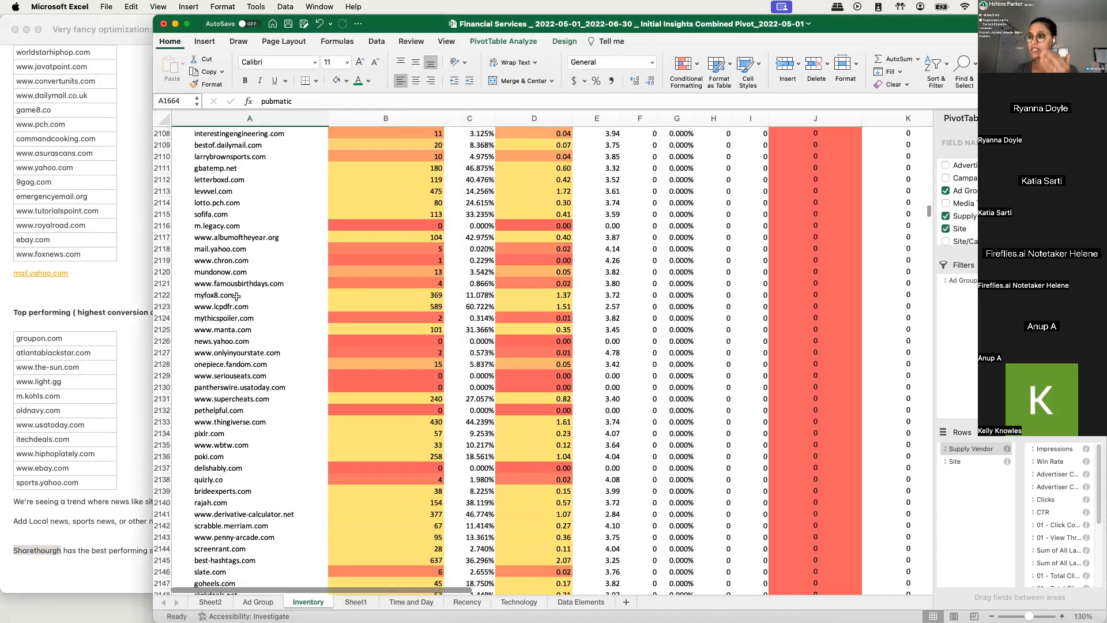
{"action": "scroll", "coordinate": [236, 296], "scroll_direction": "down", "scroll_amount": 20}
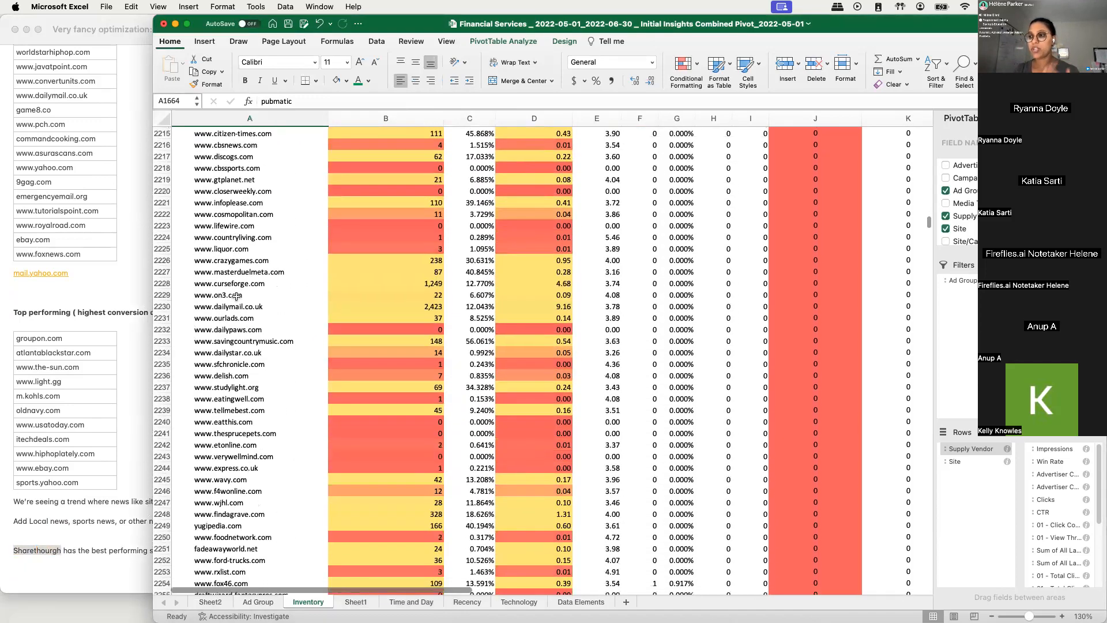
{"action": "scroll", "coordinate": [237, 296], "scroll_direction": "down", "scroll_amount": 12}
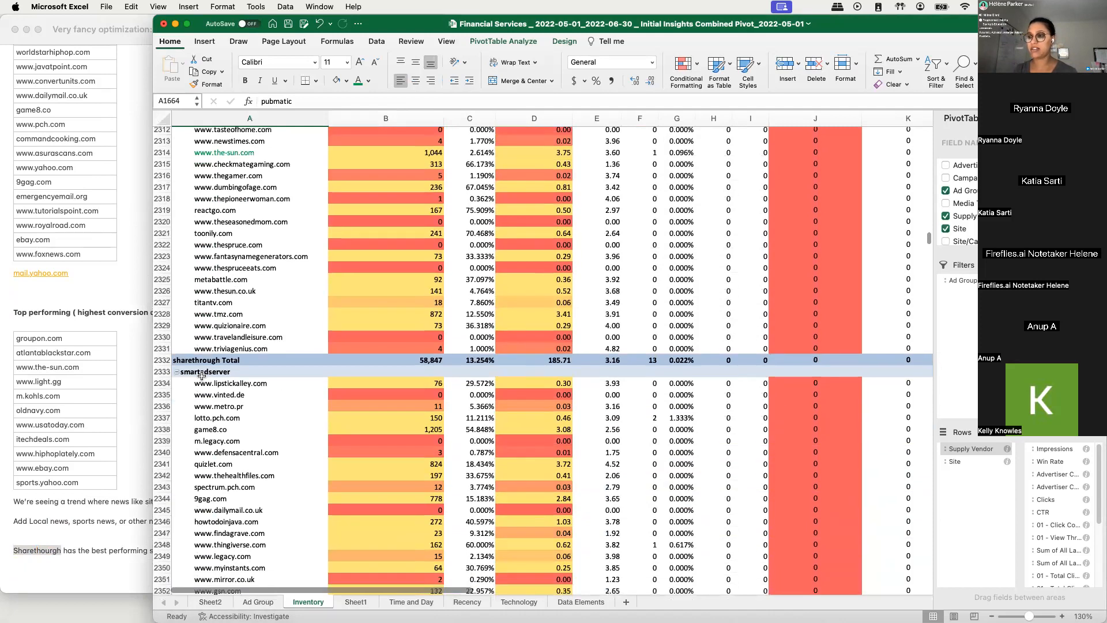
{"action": "left_click", "coordinate": [198, 373]}
{"action": "key", "text": "super+c"}
{"action": "scroll", "coordinate": [281, 407], "scroll_direction": "down", "scroll_amount": 4}
{"action": "left_click_drag", "start_coordinate": [257, 209], "coordinate": [278, 409]}
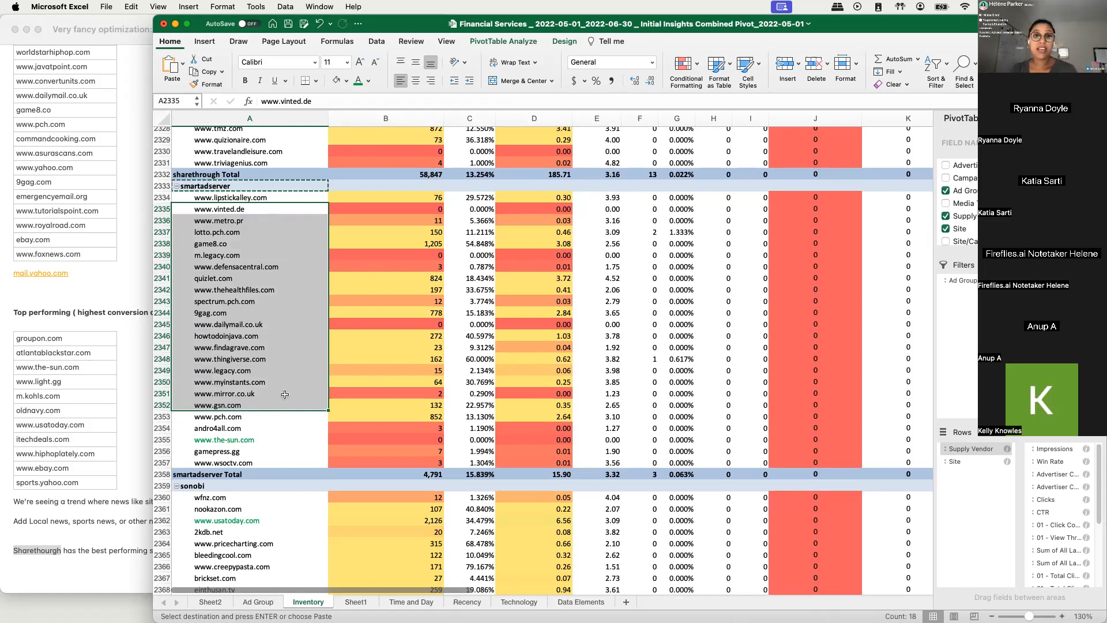
- Switch to Notes and add the line "excuded Smartserver" below the best performing vendor line
{"action": "left_click", "coordinate": [35, 574]}
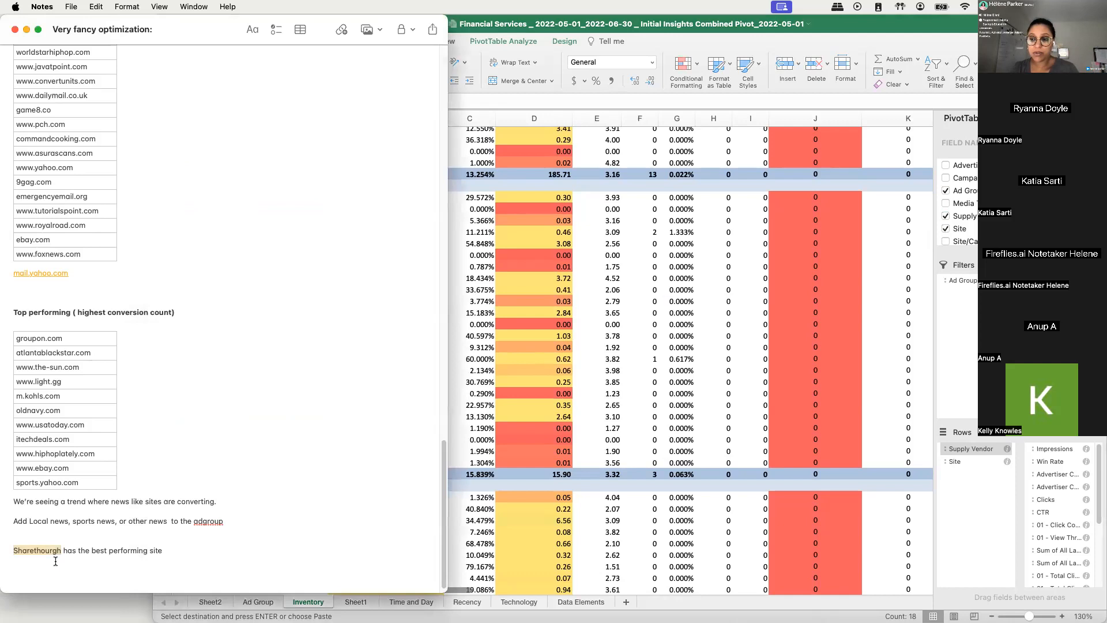
{"action": "left_click", "coordinate": [196, 559]}
{"action": "key", "text": "Return"}
{"action": "type", "text": "excuded ms"}
{"action": "key", "text": "BackSpace"}
{"action": "key", "text": "BackSpace"}
{"action": "key", "text": "BackSpace"}
{"action": "type", "text": "S"}
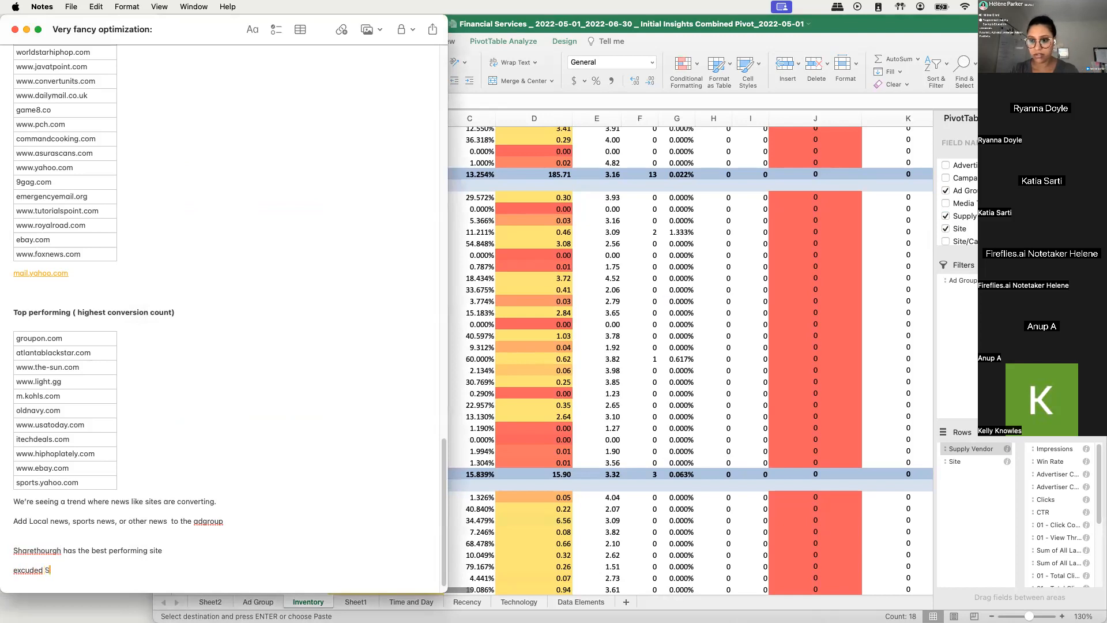
{"action": "type", "text": "martserver"}
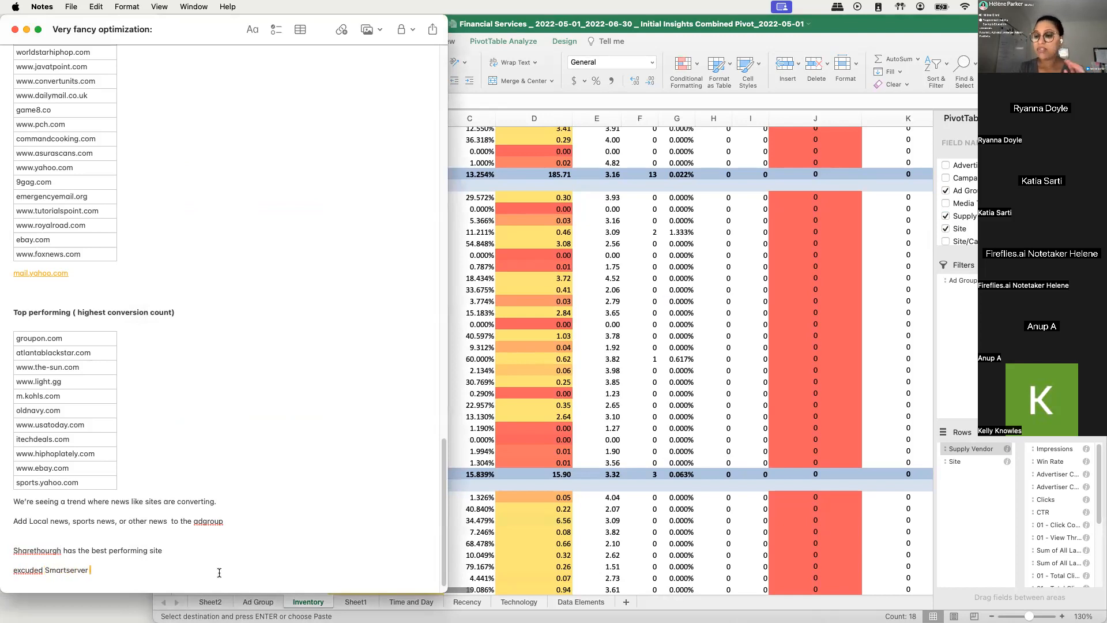
- Switch to Excel and compare the smartadserver sites with the end of the sharethrough group
{"action": "left_click", "coordinate": [871, 491]}
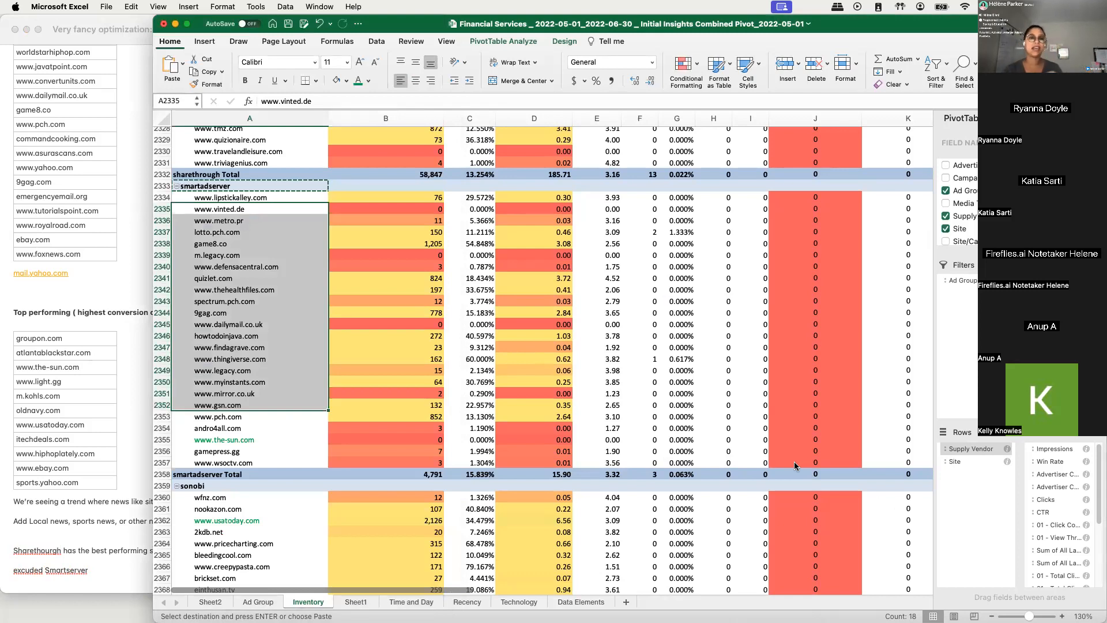
{"action": "left_click", "coordinate": [640, 255]}
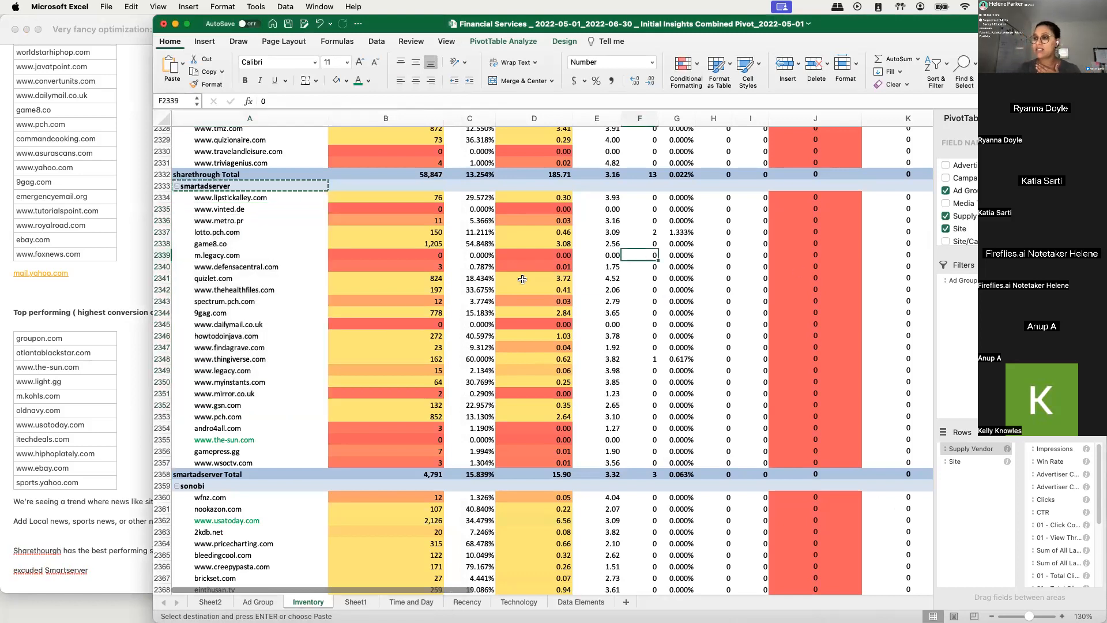
{"action": "scroll", "coordinate": [522, 280], "scroll_direction": "up", "scroll_amount": 5}
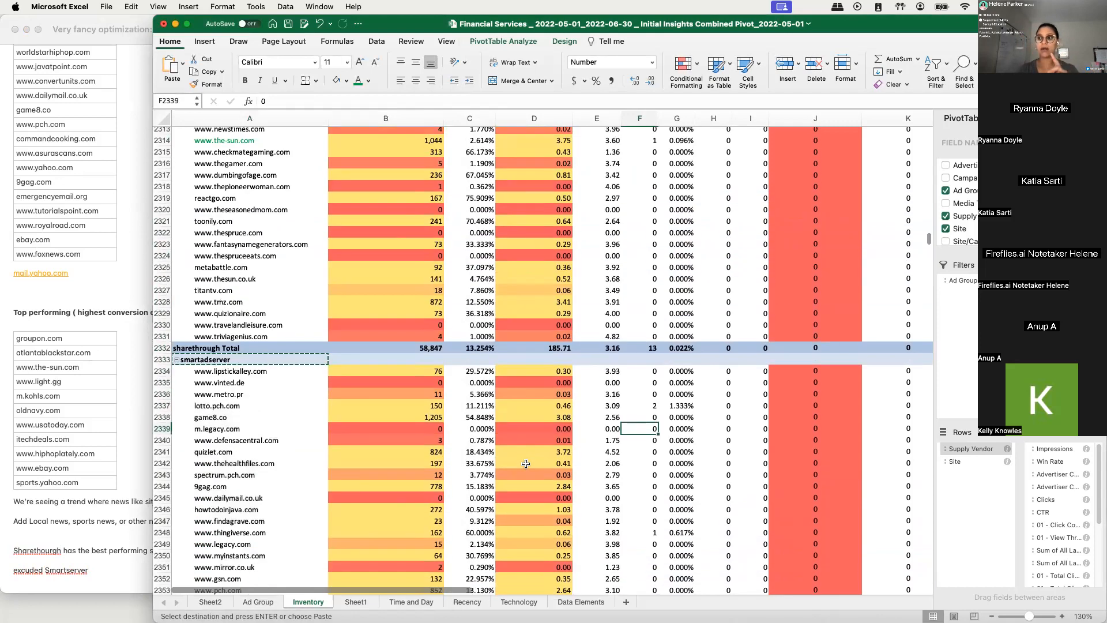
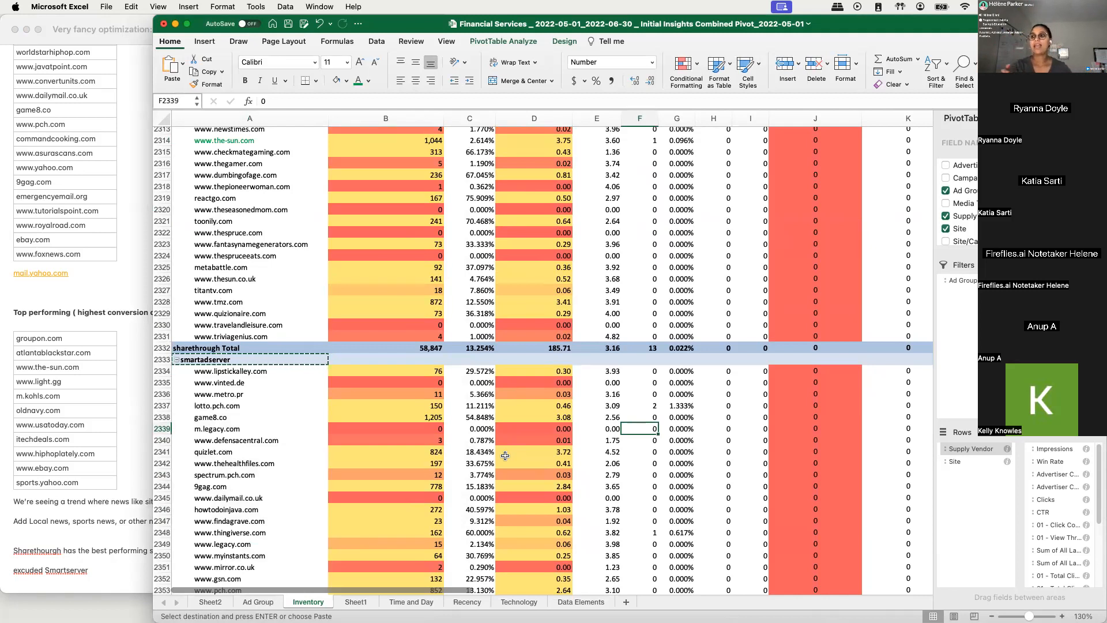
- Compare the last sharethrough sites with the first smartadserver sites on the Inventory sheet, checking impressions, win rate, cost and clicks
{"action": "left_click", "coordinate": [256, 256]}
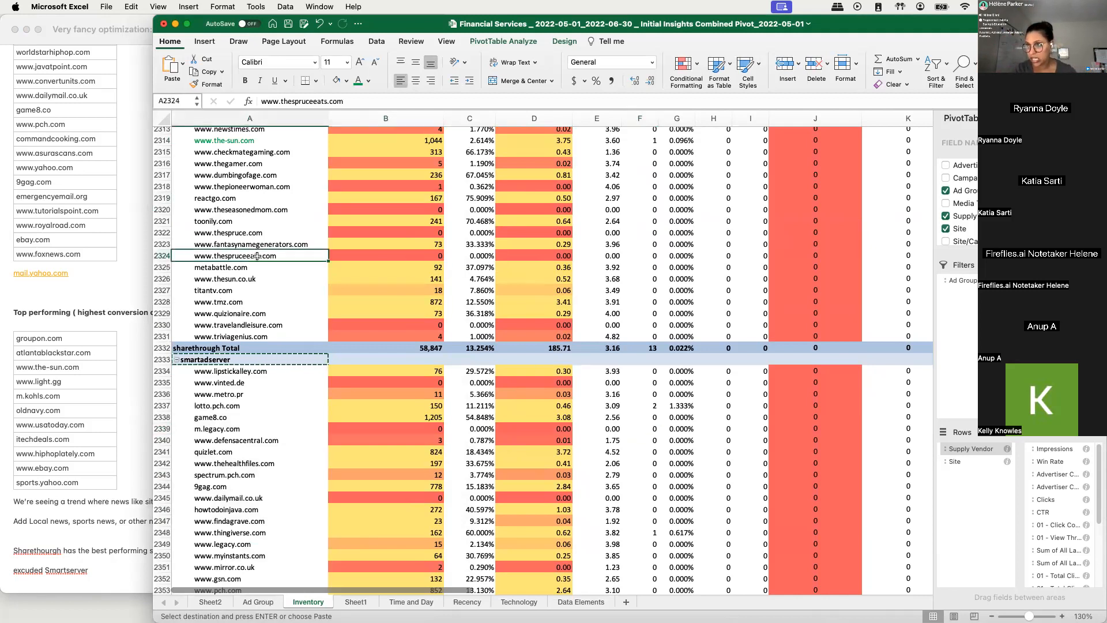
{"action": "scroll", "coordinate": [241, 220], "scroll_direction": "up", "scroll_amount": 1}
{"action": "left_click", "coordinate": [234, 145]}
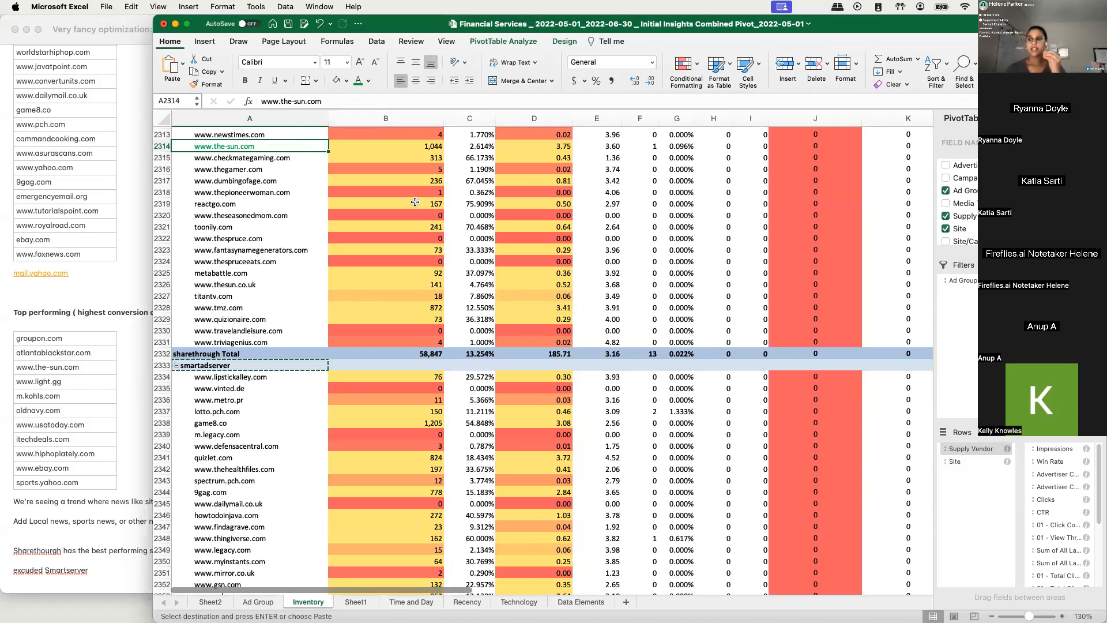
{"action": "left_click", "coordinate": [297, 238]}
{"action": "scroll", "coordinate": [303, 220], "scroll_direction": "down", "scroll_amount": 2}
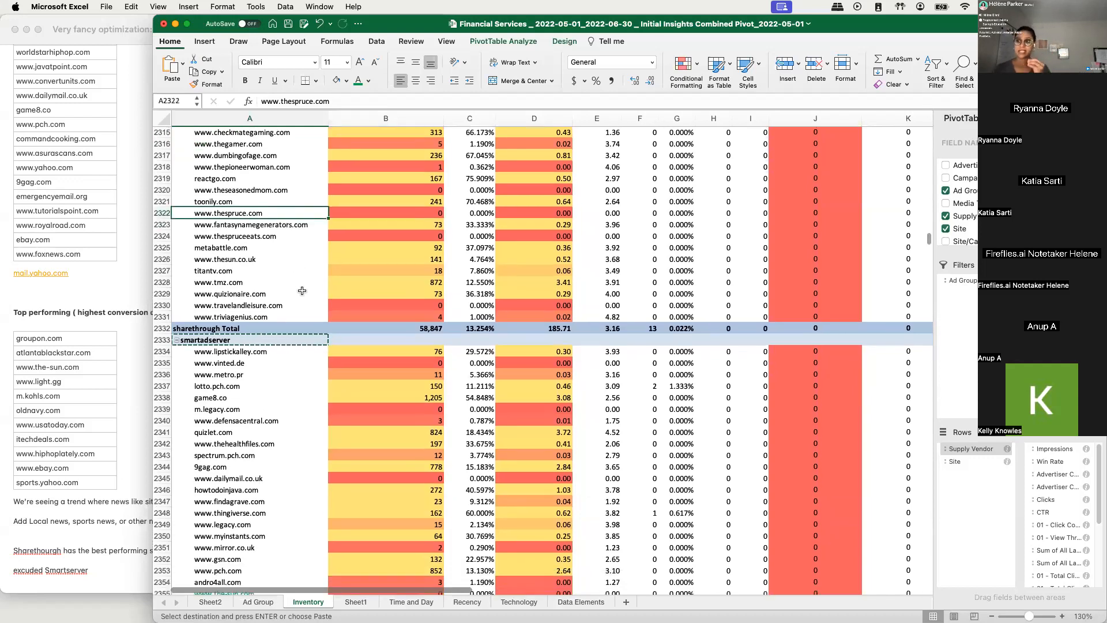
{"action": "scroll", "coordinate": [312, 312], "scroll_direction": "down", "scroll_amount": 2}
{"action": "left_click", "coordinate": [242, 203]}
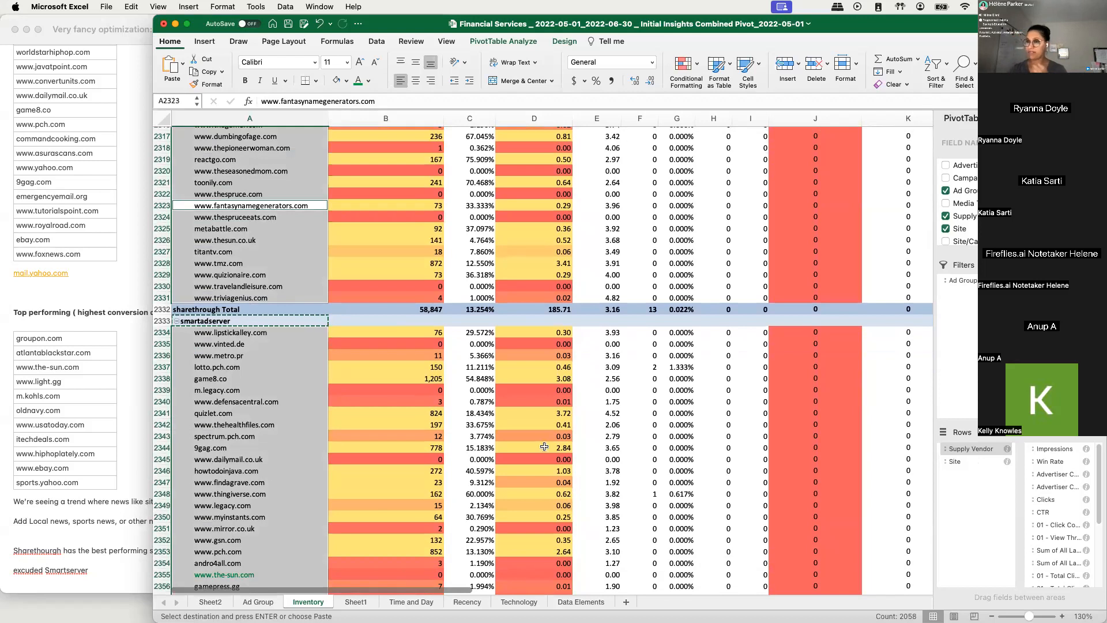
{"action": "left_click", "coordinate": [305, 369]}
{"action": "left_click", "coordinate": [229, 318]}
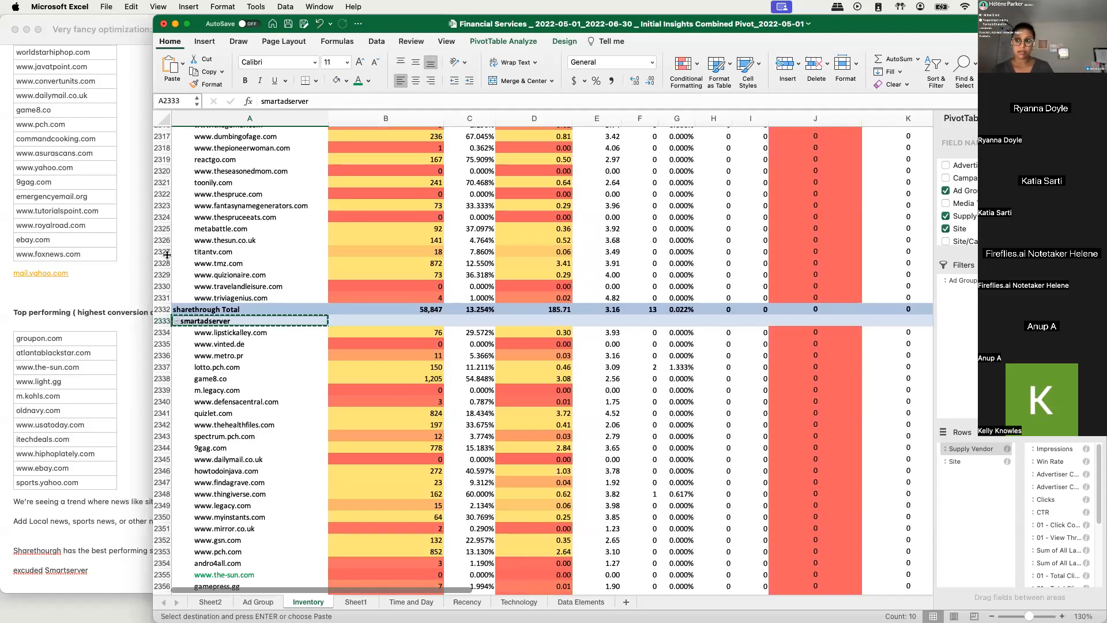
{"action": "scroll", "coordinate": [234, 312], "scroll_direction": "up", "scroll_amount": 3}
{"action": "scroll", "coordinate": [234, 312], "scroll_direction": "down", "scroll_amount": 3}
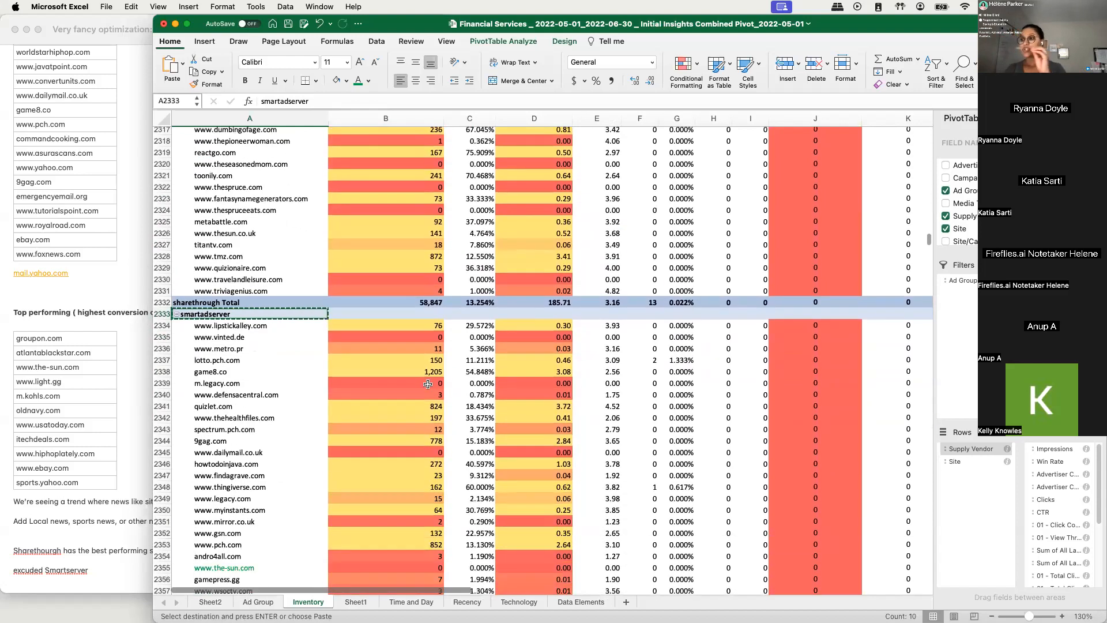
{"action": "left_click", "coordinate": [554, 358]}
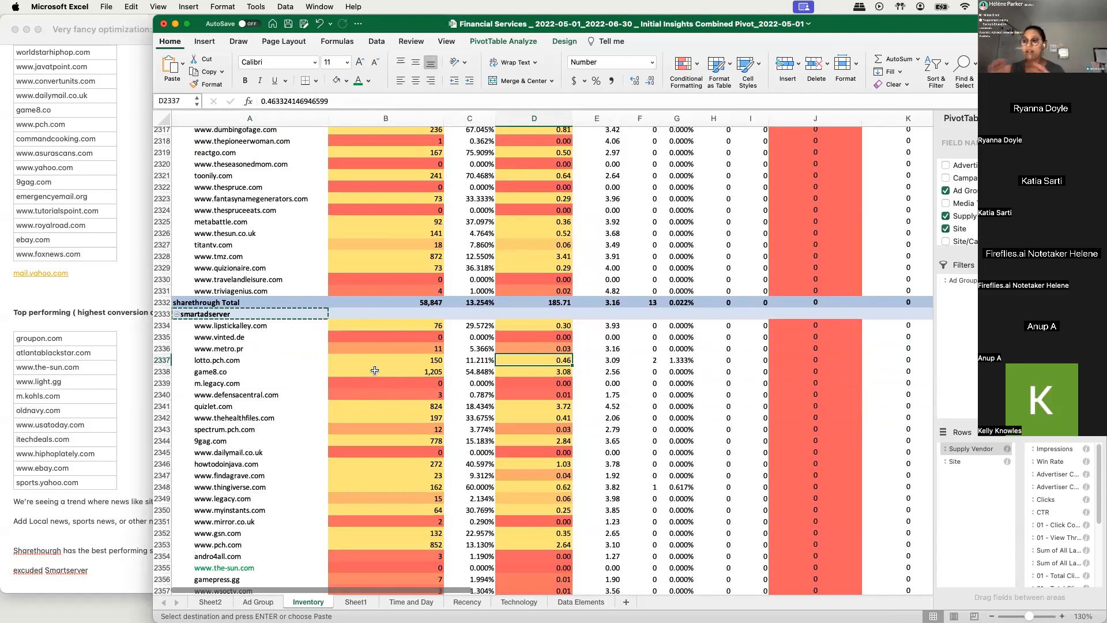
{"action": "left_click", "coordinate": [235, 275]}
- Switch to Notes and review the site trend, best performing vendor and "excuded Smartserver" lines at the end of the note
{"action": "scroll", "coordinate": [52, 443], "scroll_direction": "down", "scroll_amount": 2}
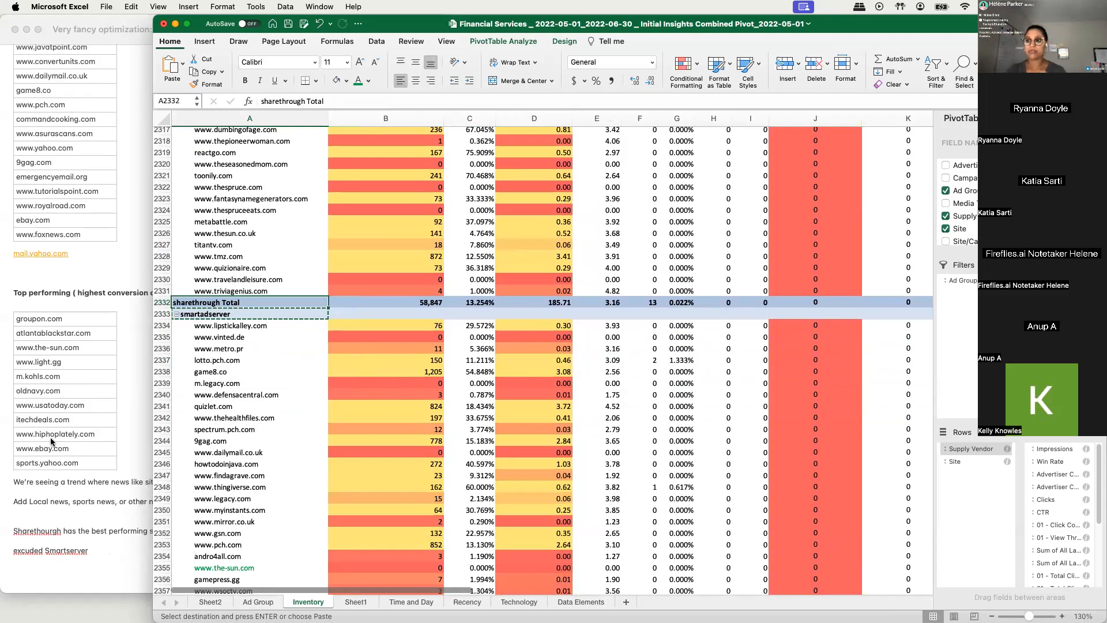
{"action": "left_click", "coordinate": [86, 570]}
{"action": "left_click", "coordinate": [26, 551]}
{"action": "type", "text": "l"}
{"action": "left_click", "coordinate": [56, 550]}
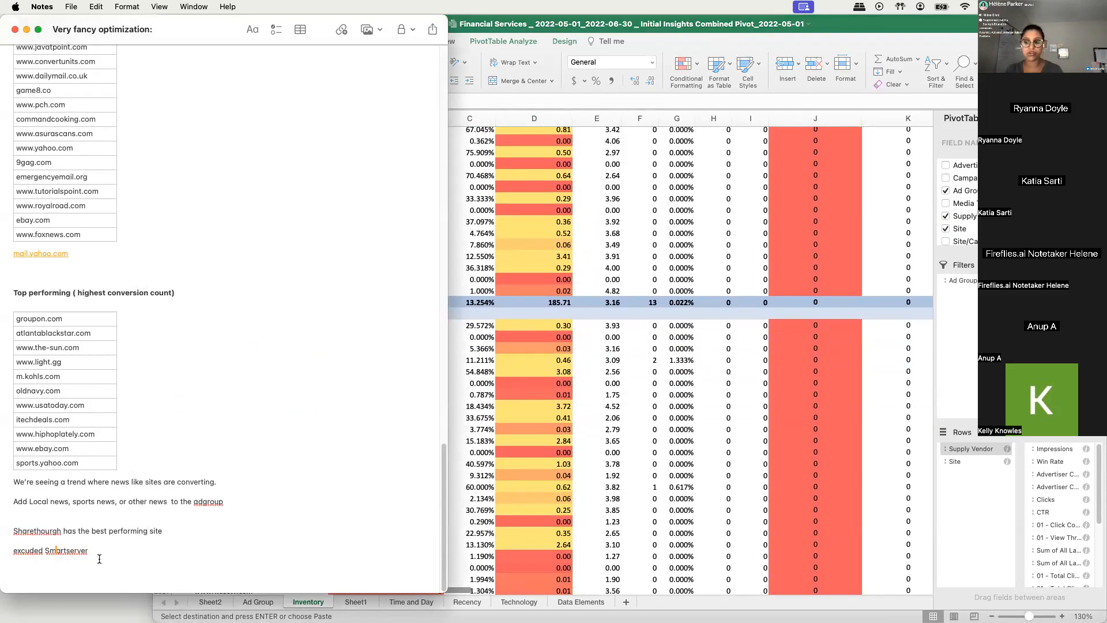
{"action": "left_click", "coordinate": [69, 551]}
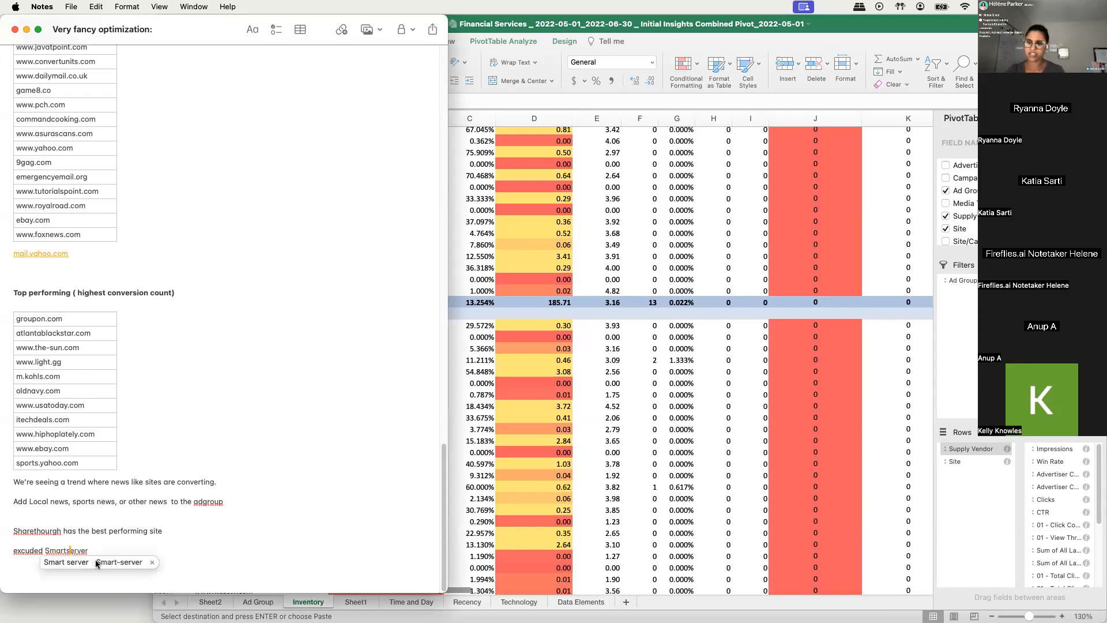
{"action": "left_click", "coordinate": [254, 511]}
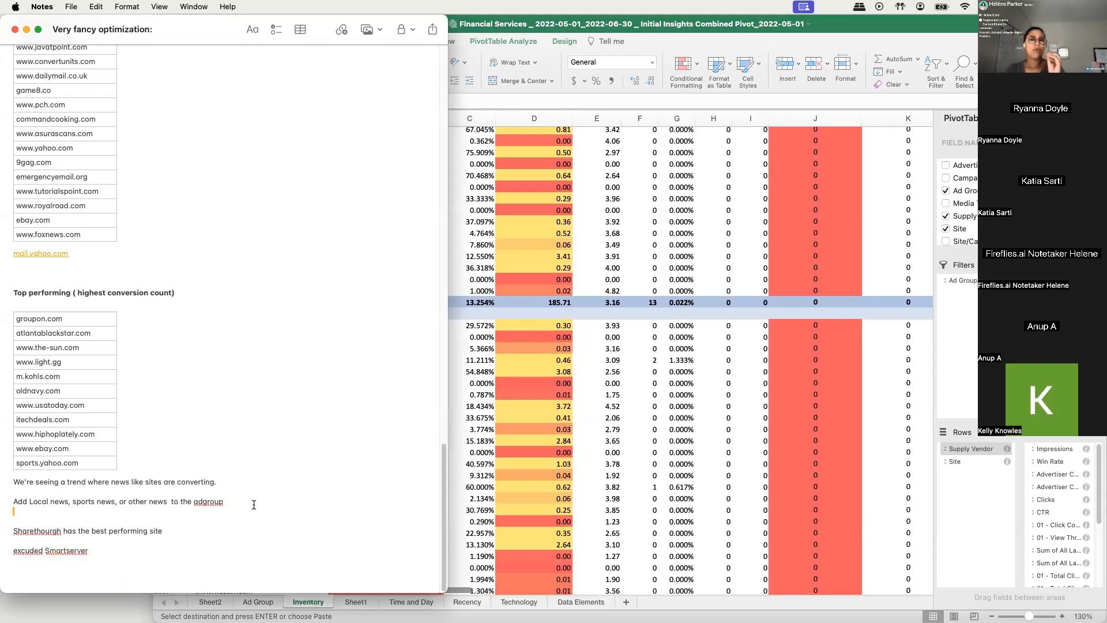
{"action": "left_click", "coordinate": [55, 550]}
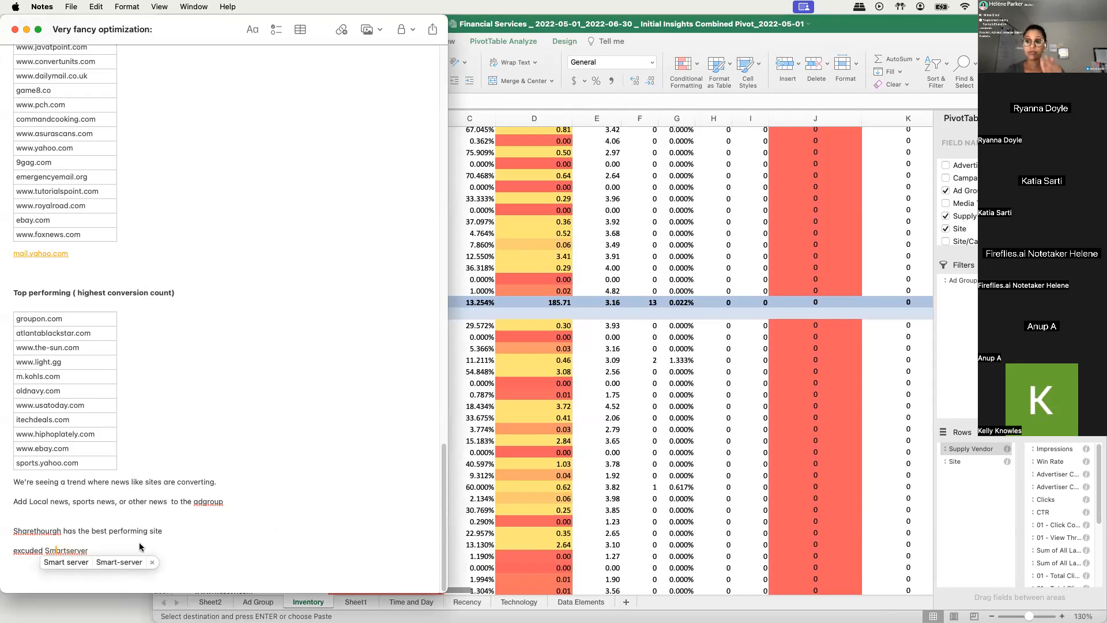
- Switch to Excel and examine the sharethrough sites above the smartadserver heading across the pivot table's metric columns
{"action": "left_click", "coordinate": [689, 360]}
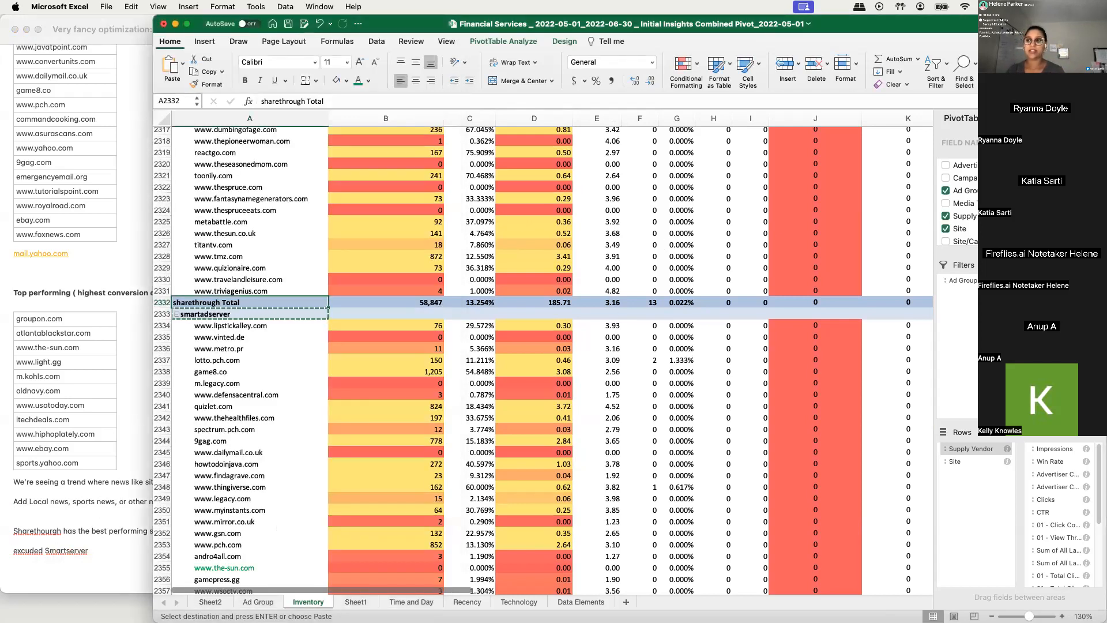
{"action": "left_click", "coordinate": [258, 460]}
{"action": "left_click", "coordinate": [258, 459]}
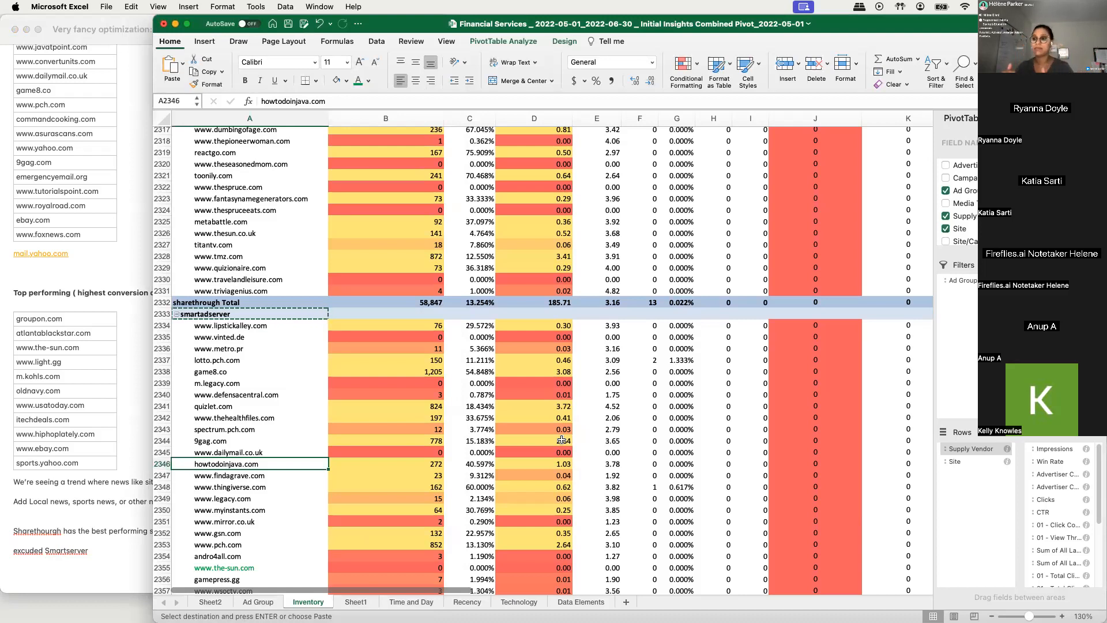
{"action": "left_click", "coordinate": [183, 315]}
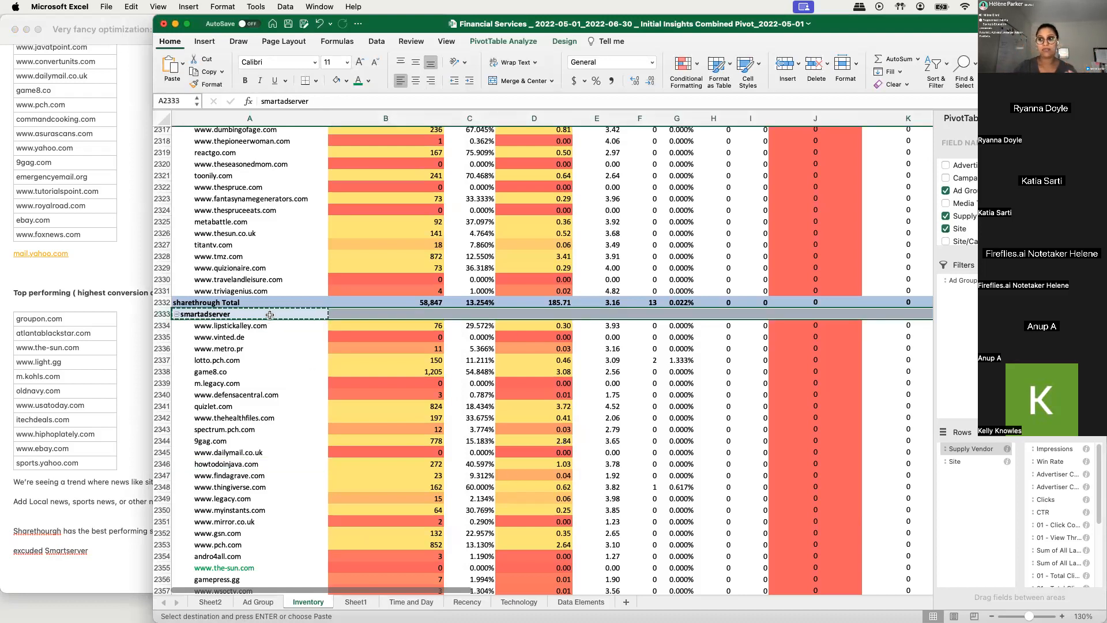
{"action": "scroll", "coordinate": [270, 315], "scroll_direction": "up", "scroll_amount": 15}
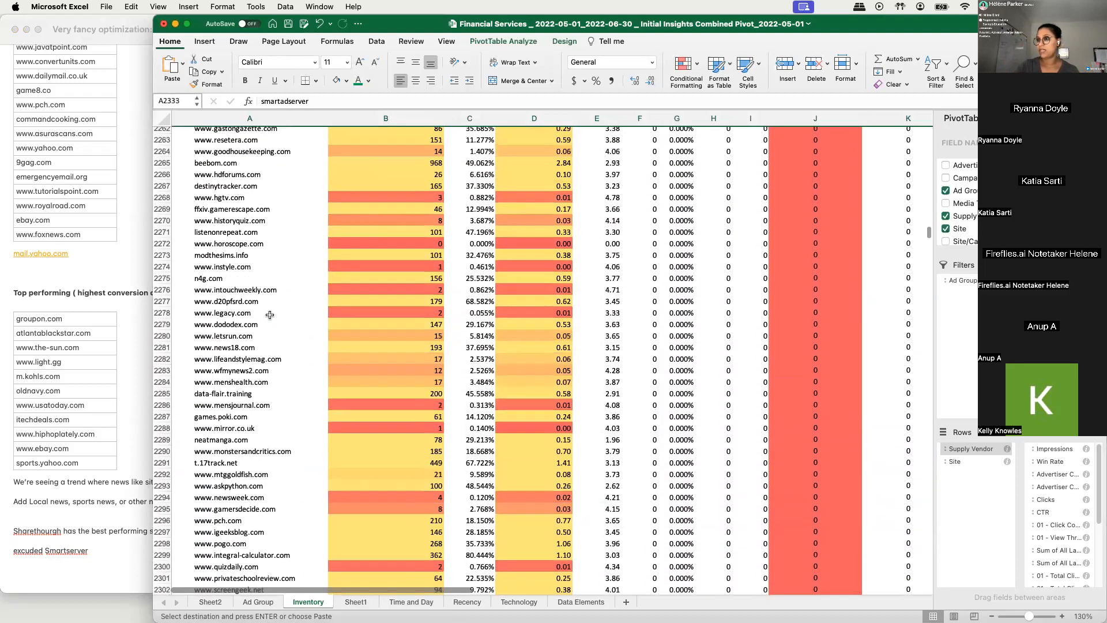
{"action": "scroll", "coordinate": [269, 314], "scroll_direction": "up", "scroll_amount": 20}
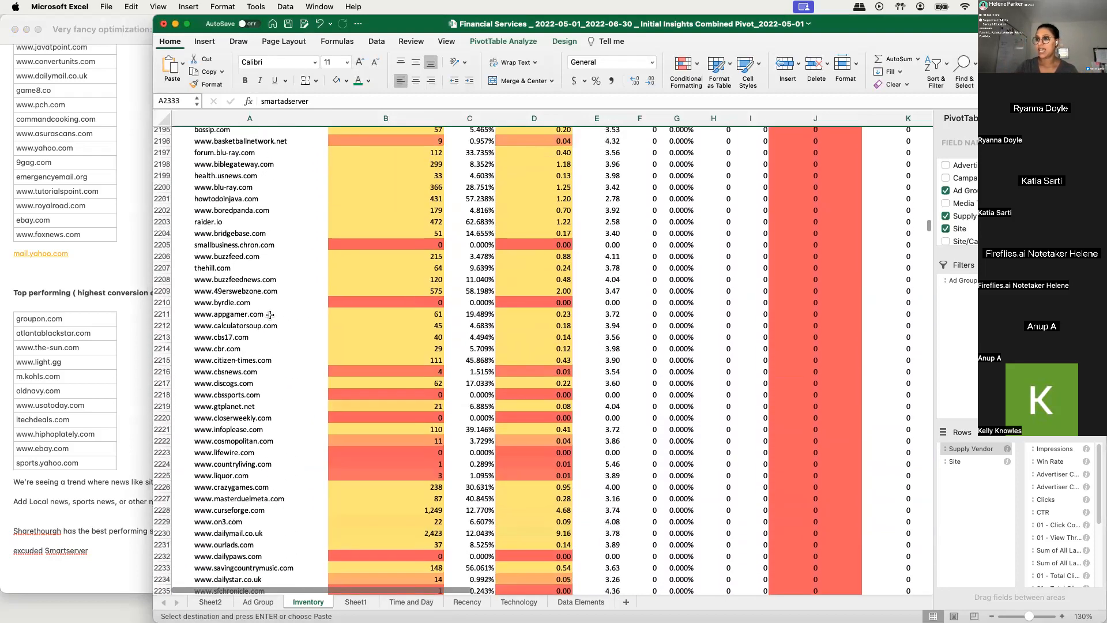
{"action": "scroll", "coordinate": [270, 315], "scroll_direction": "up", "scroll_amount": 4}
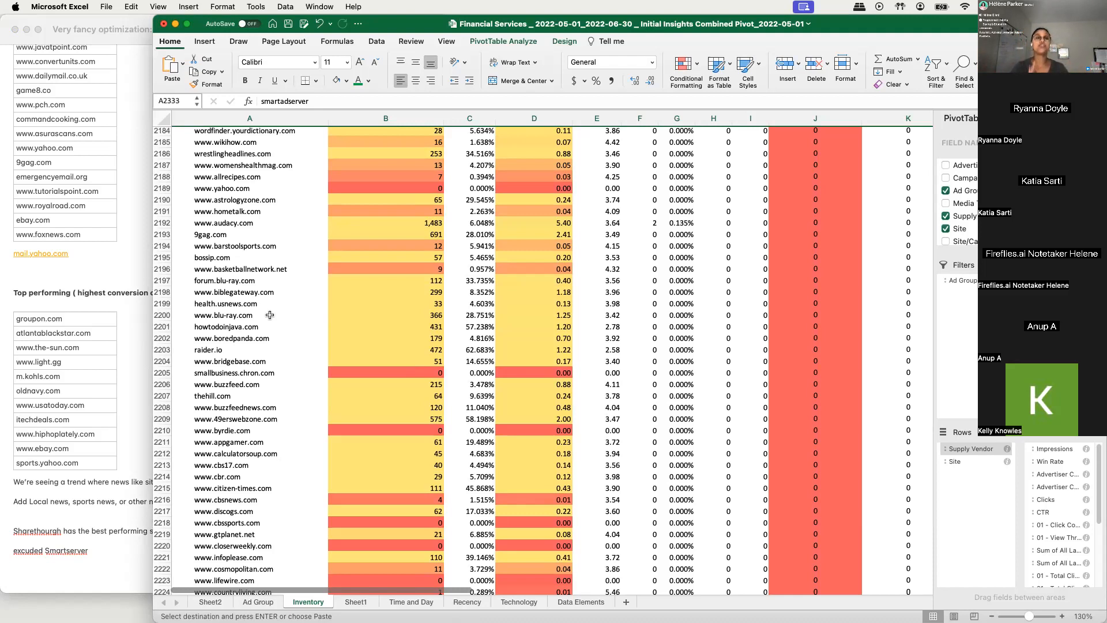
{"action": "left_click_drag", "start_coordinate": [304, 234], "coordinate": [807, 555]}
{"action": "left_click_drag", "start_coordinate": [605, 280], "coordinate": [195, 491]}
{"action": "left_click_drag", "start_coordinate": [222, 188], "coordinate": [900, 476]}
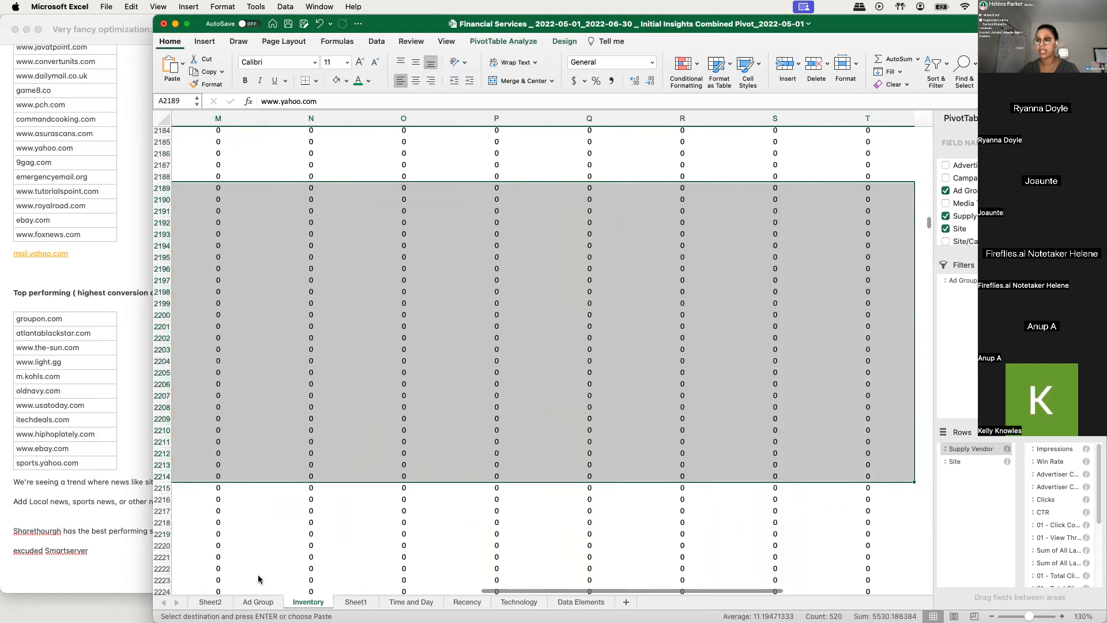
- Open the Data Elements sheet and examine the third-party data element names and their metrics
{"action": "left_click", "coordinate": [581, 601]}
{"action": "left_click", "coordinate": [54, 469]}
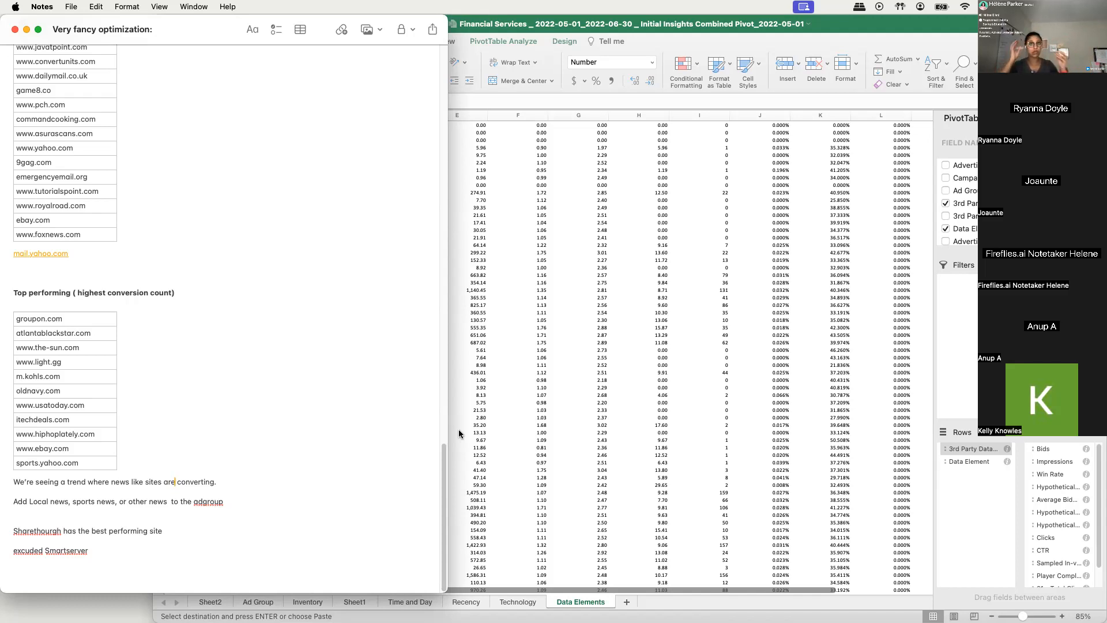
{"action": "left_click", "coordinate": [622, 267]}
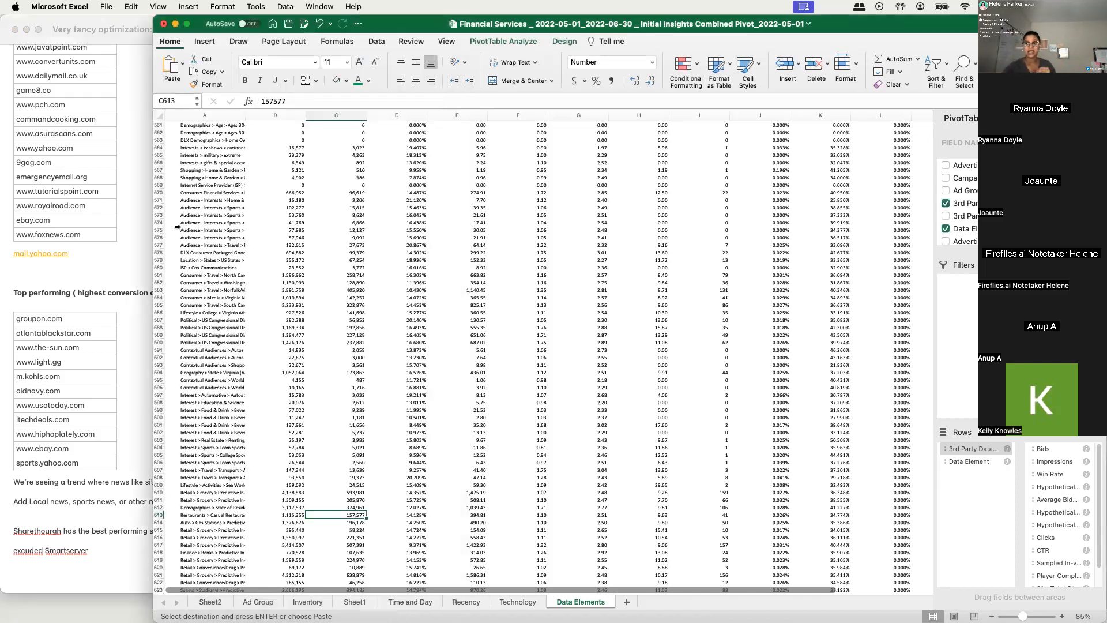
{"action": "left_click", "coordinate": [199, 302]}
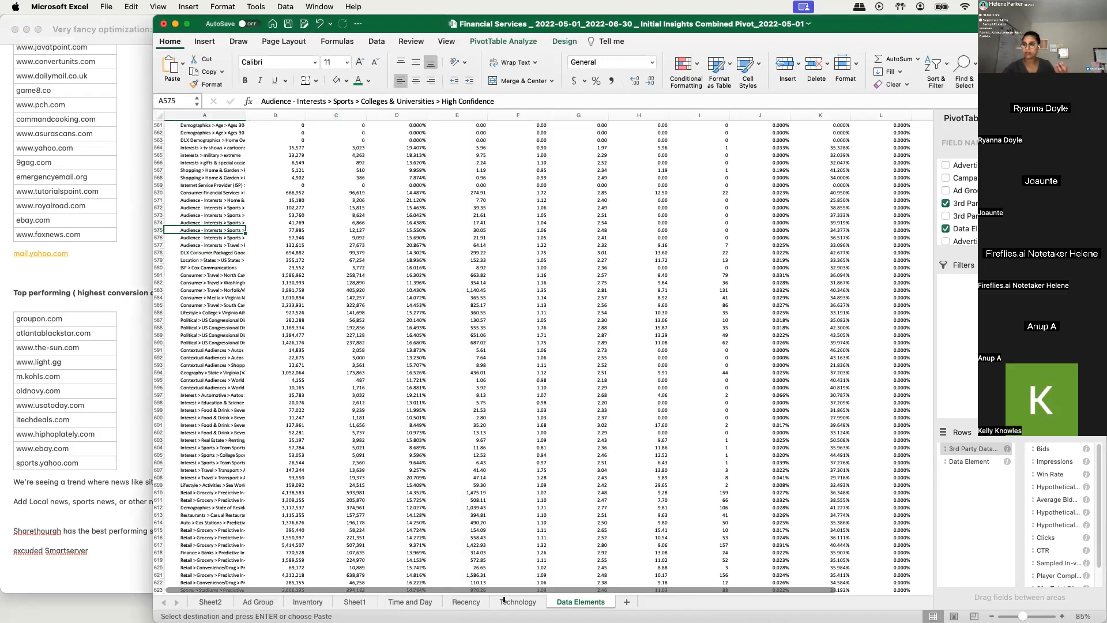
{"action": "left_click", "coordinate": [262, 603]}
{"action": "left_click", "coordinate": [333, 603]}
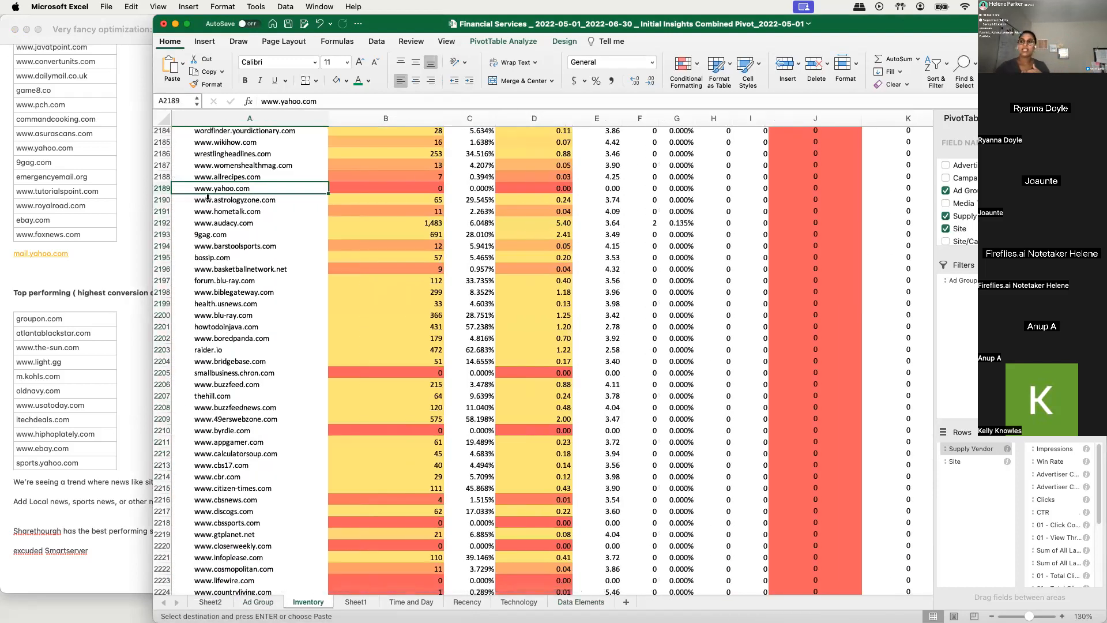
{"action": "left_click_drag", "start_coordinate": [210, 165], "coordinate": [228, 544]}
{"action": "left_click", "coordinate": [244, 330]}
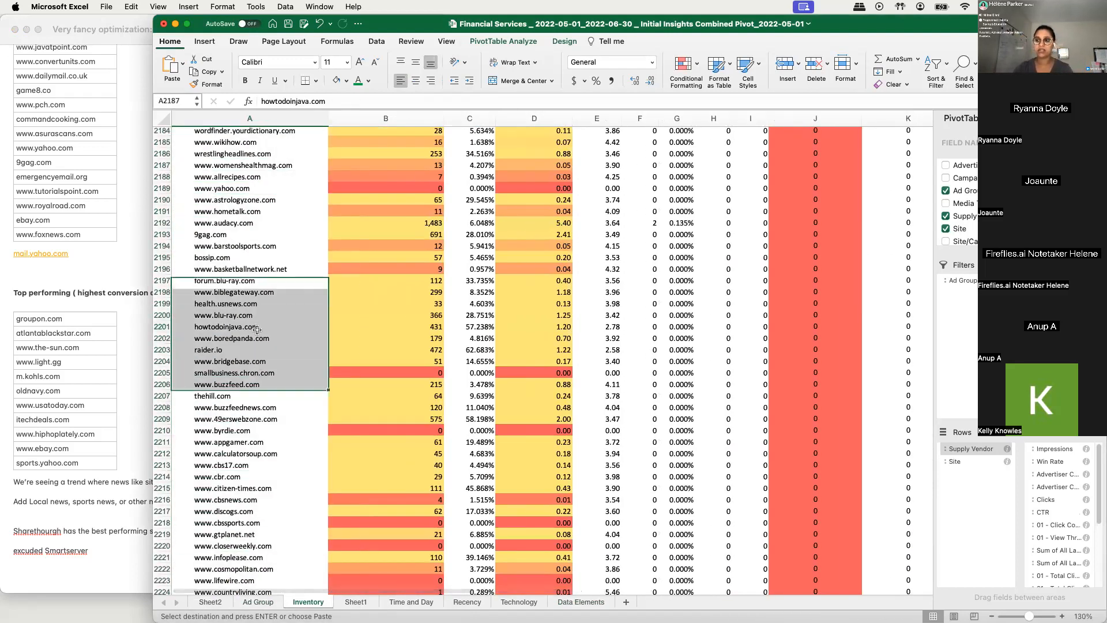
{"action": "left_click", "coordinate": [230, 361]}
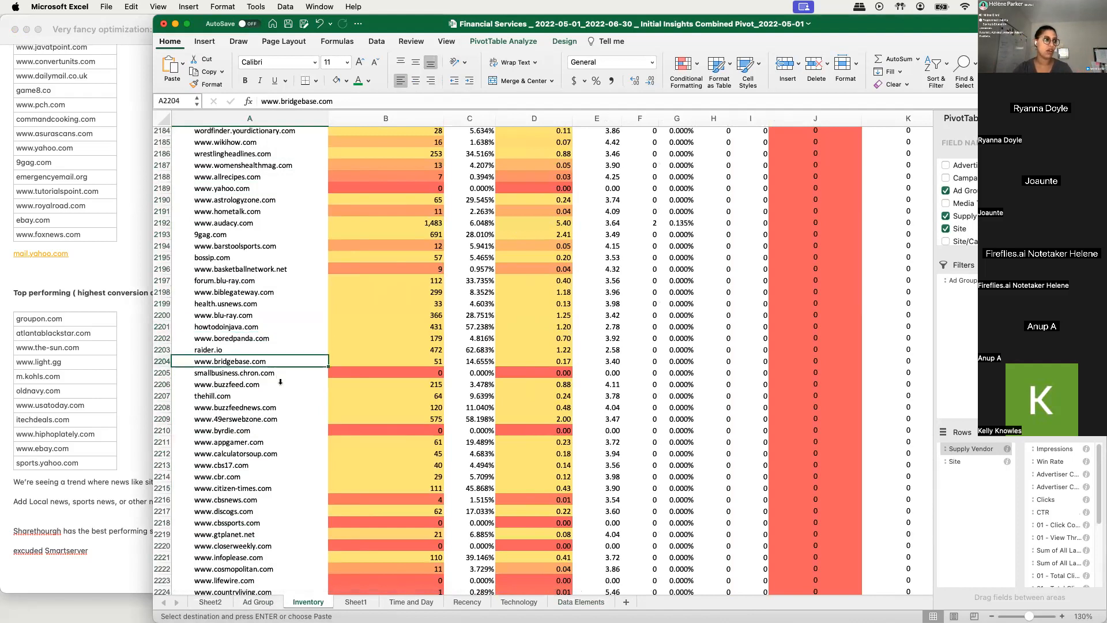
{"action": "left_click", "coordinate": [236, 403]}
{"action": "scroll", "coordinate": [235, 295], "scroll_direction": "down", "scroll_amount": 5}
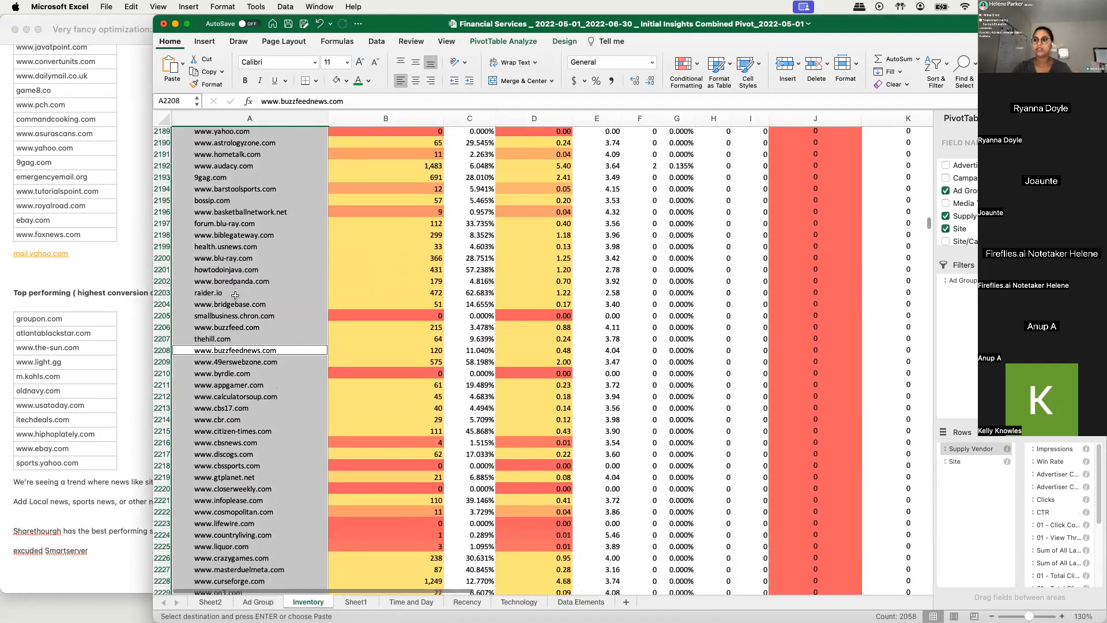
{"action": "scroll", "coordinate": [236, 295], "scroll_direction": "down", "scroll_amount": 3}
{"action": "left_click", "coordinate": [238, 290]}
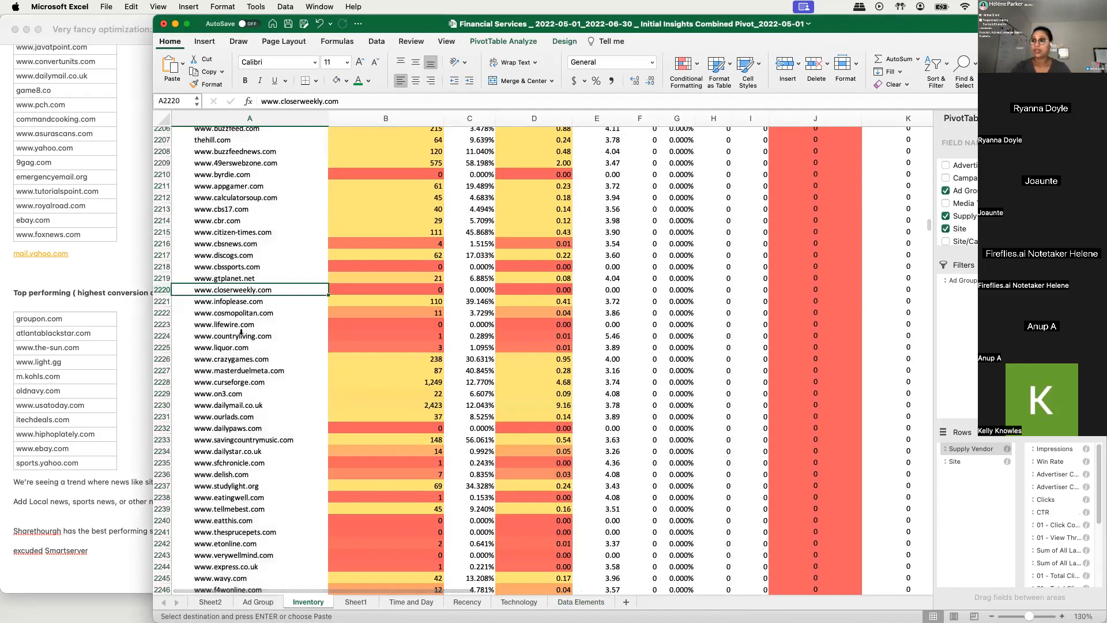
{"action": "left_click", "coordinate": [263, 300]}
{"action": "left_click", "coordinate": [232, 375]}
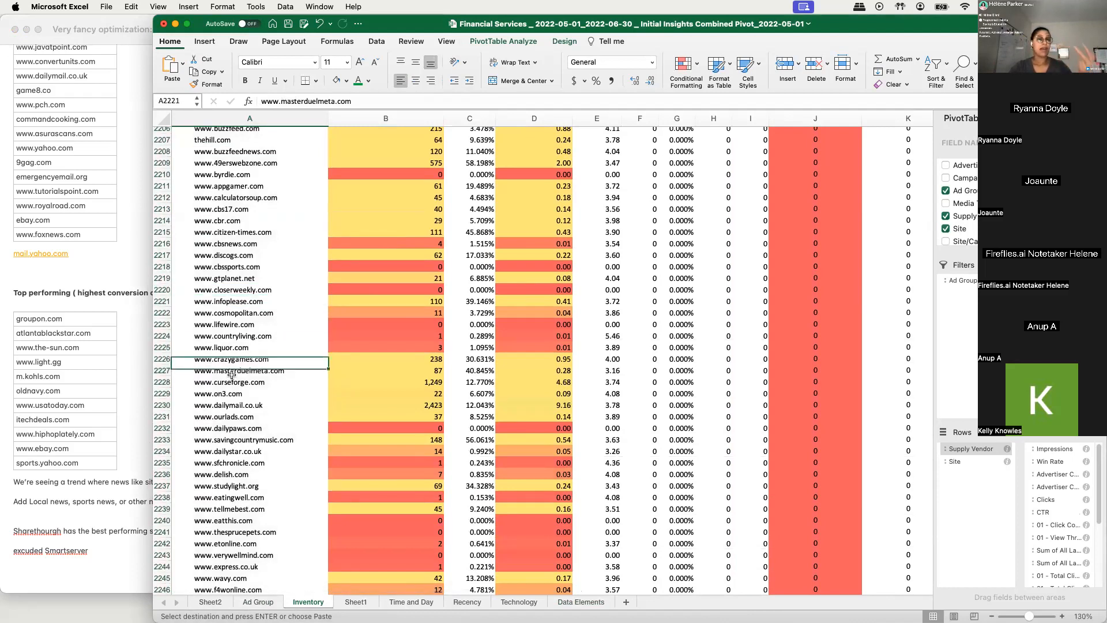
{"action": "scroll", "coordinate": [233, 382], "scroll_direction": "down", "scroll_amount": 3}
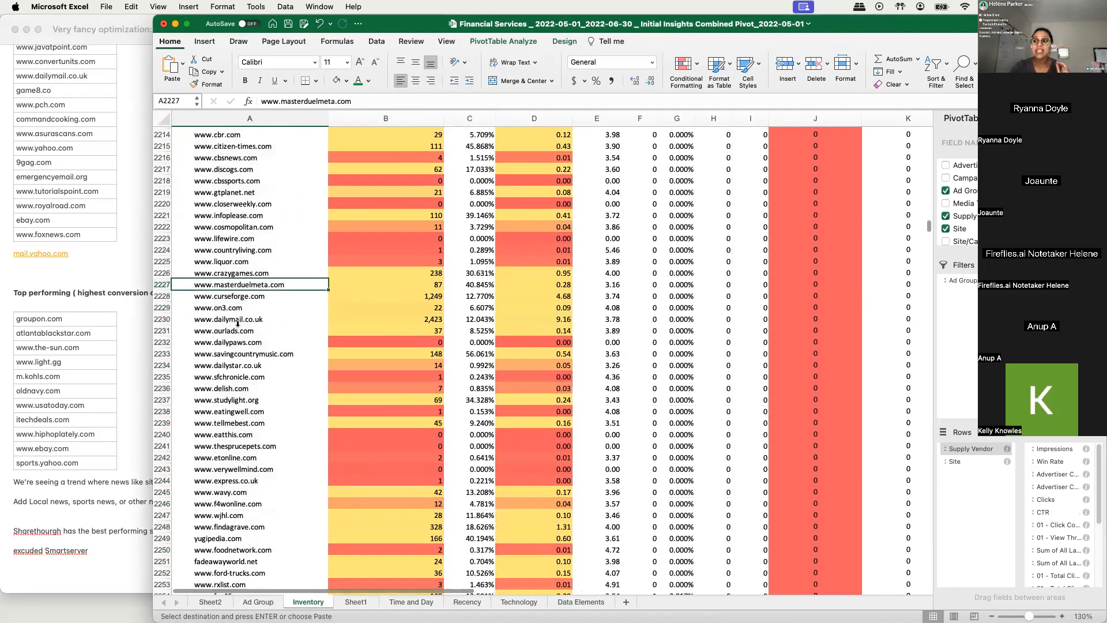
{"action": "left_click", "coordinate": [235, 338]}
{"action": "left_click_drag", "start_coordinate": [522, 204], "coordinate": [879, 262]}
{"action": "left_click_drag", "start_coordinate": [972, 381], "coordinate": [886, 504]}
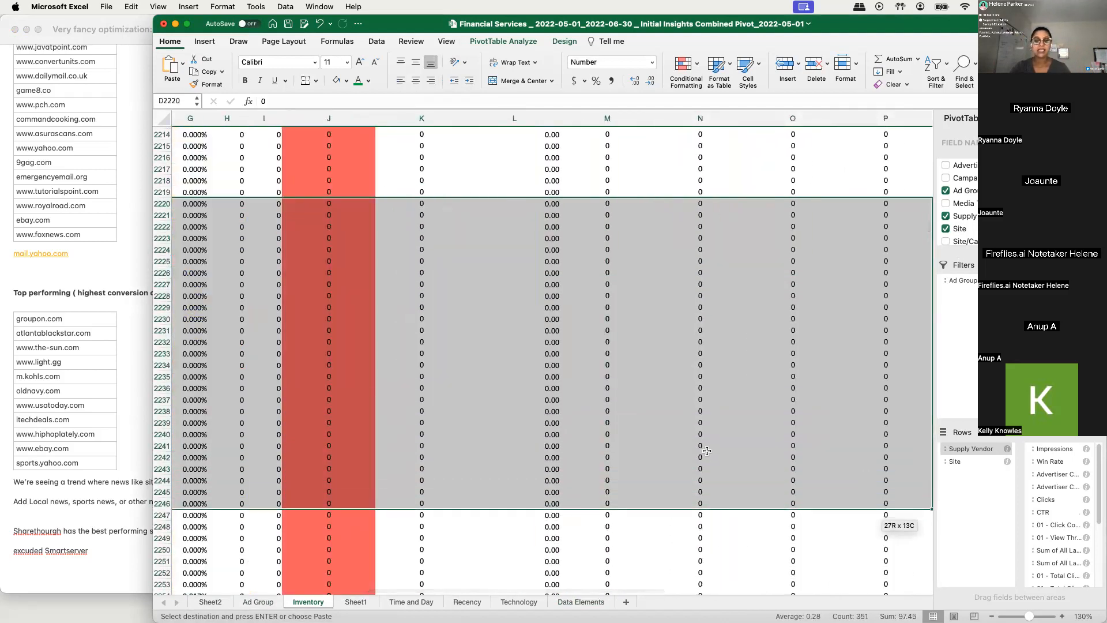
{"action": "key", "text": "Left"}
{"action": "key", "text": "Left"}
{"action": "key", "text": "Left"}
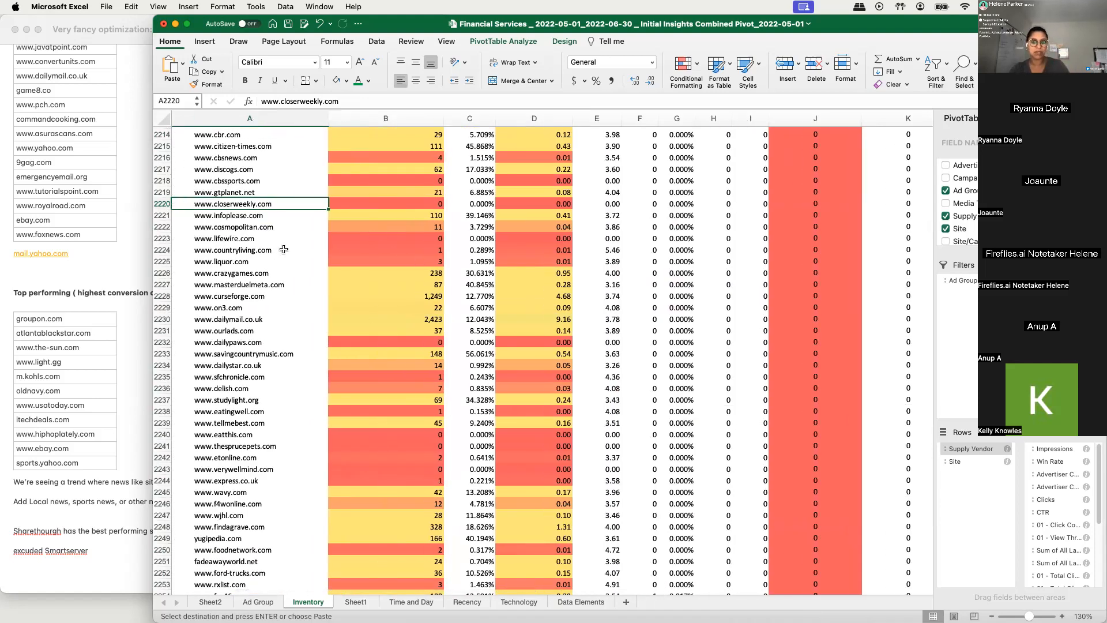
{"action": "left_click", "coordinate": [273, 227]}
{"action": "left_click", "coordinate": [473, 238]}
{"action": "left_click", "coordinate": [632, 248]}
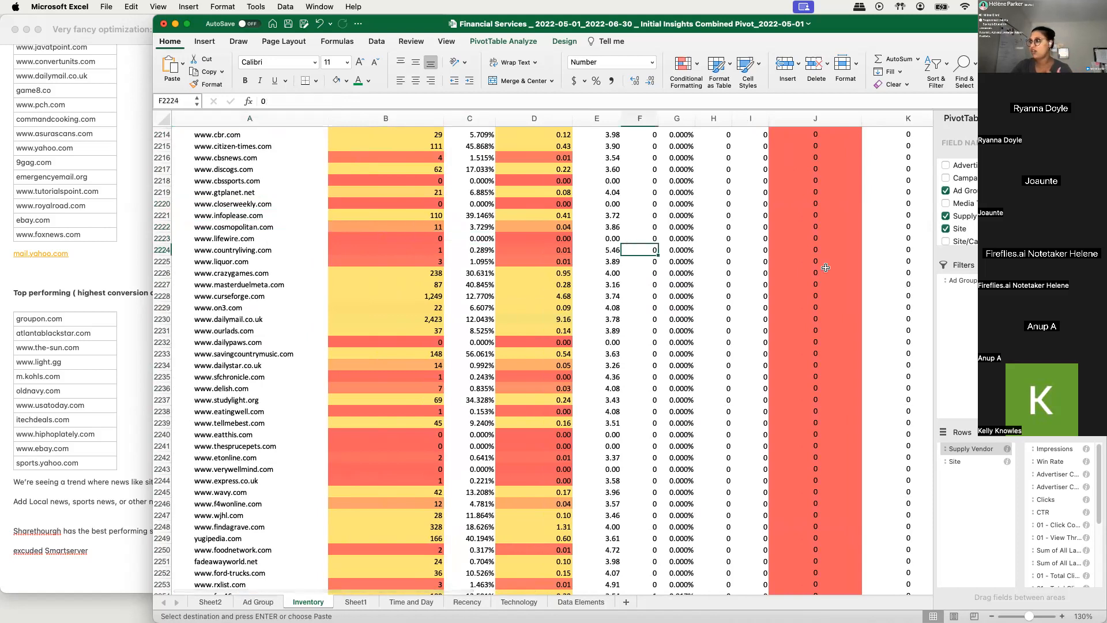
{"action": "scroll", "coordinate": [482, 263], "scroll_direction": "up", "scroll_amount": 2}
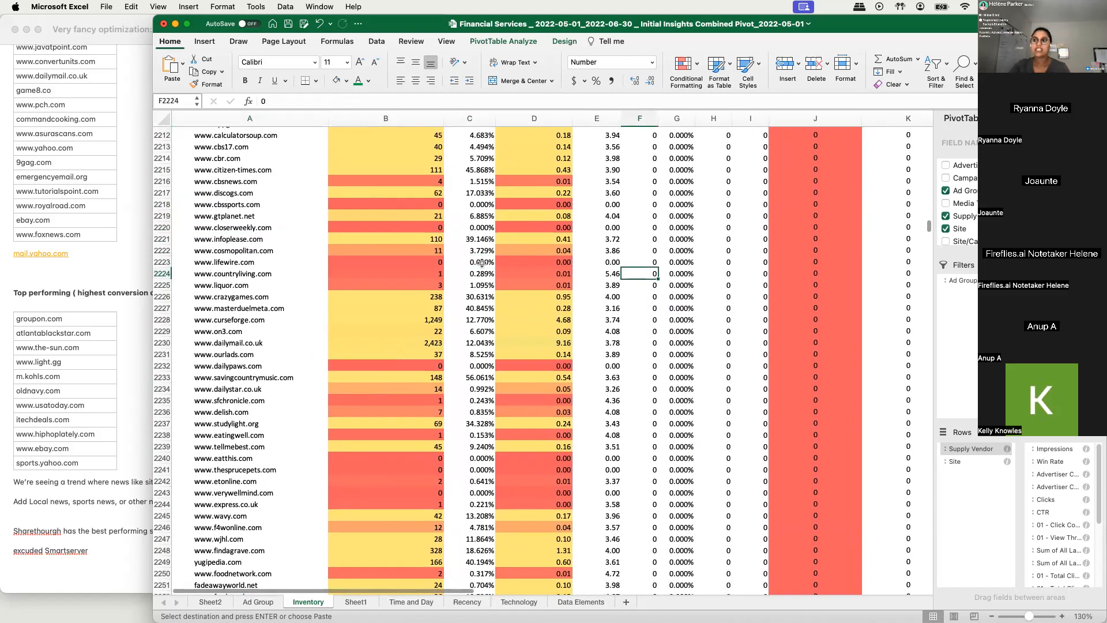
{"action": "scroll", "coordinate": [434, 279], "scroll_direction": "up", "scroll_amount": 6}
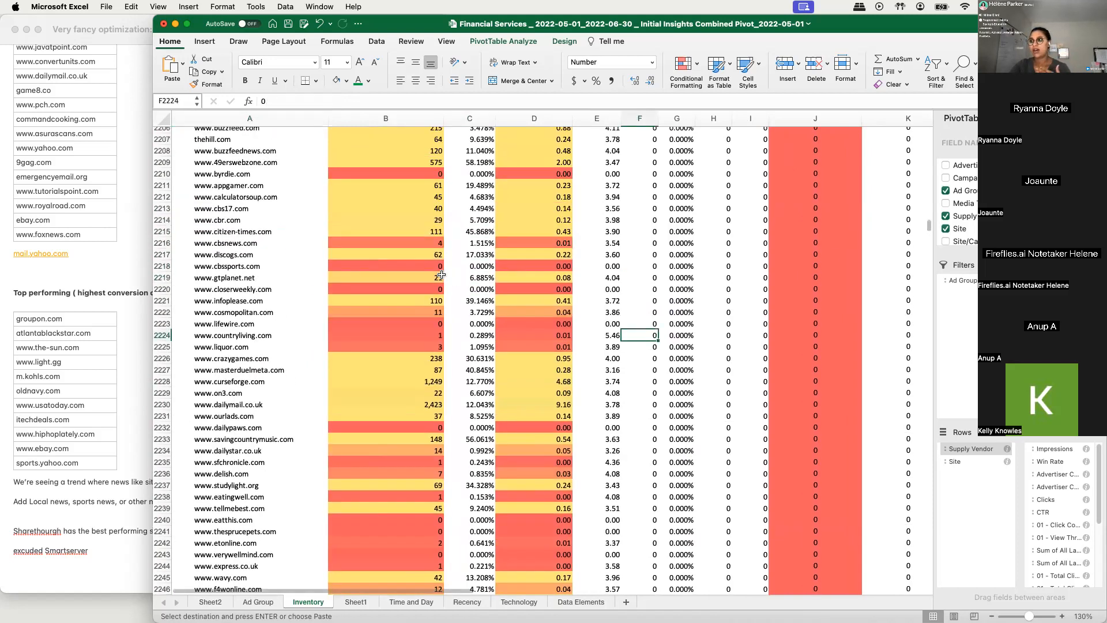
{"action": "scroll", "coordinate": [434, 279], "scroll_direction": "up", "scroll_amount": 14}
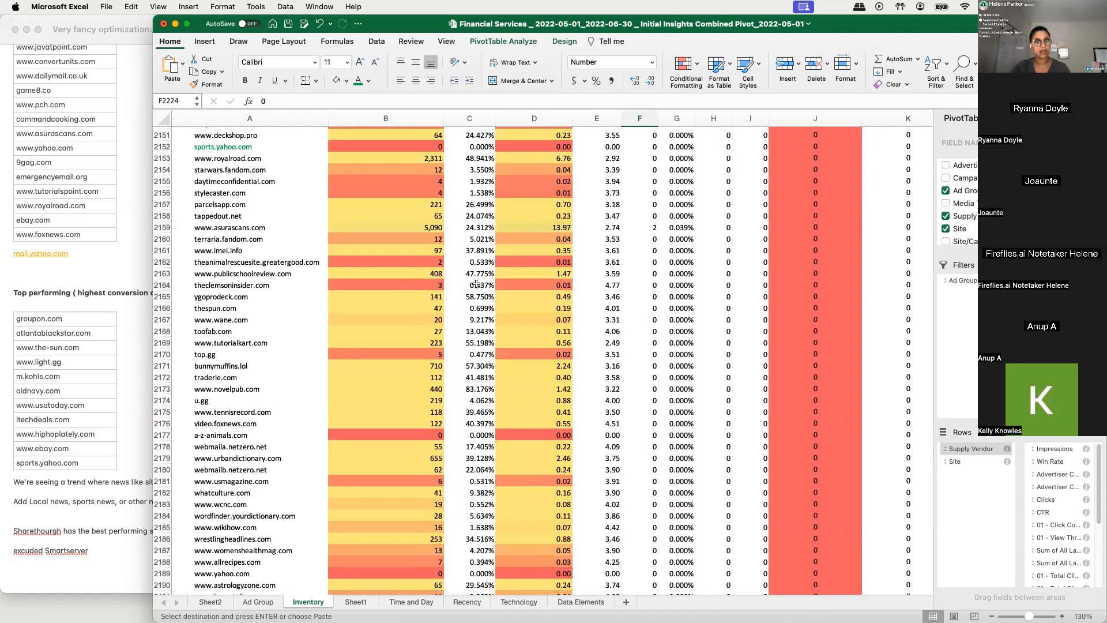
{"action": "scroll", "coordinate": [586, 306], "scroll_direction": "down", "scroll_amount": 11}
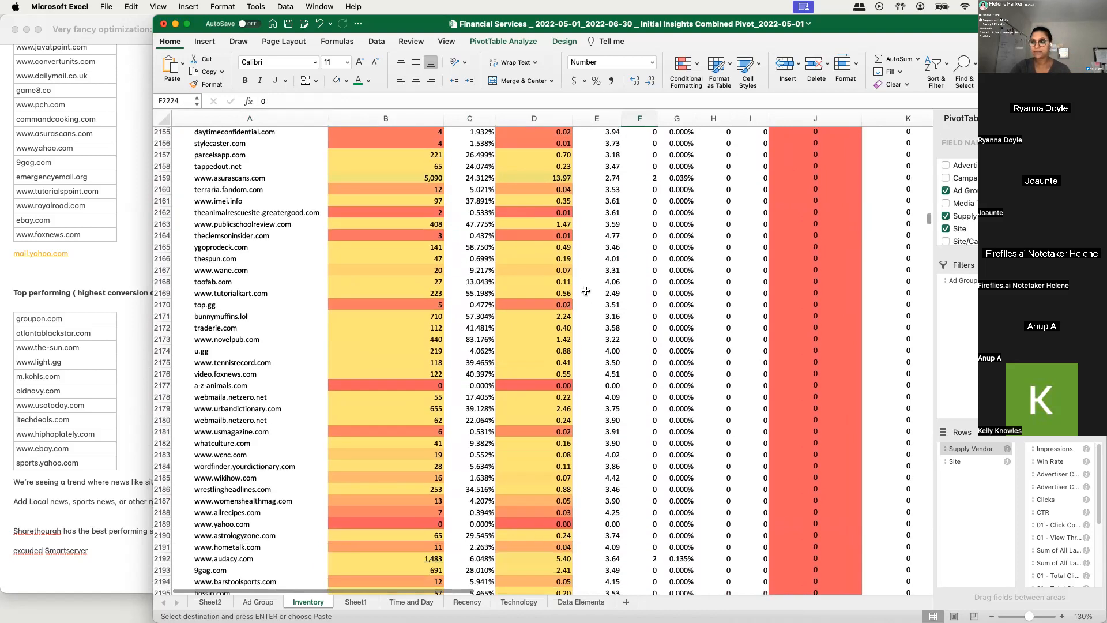
{"action": "left_click_drag", "start_coordinate": [254, 230], "coordinate": [269, 394]}
{"action": "left_click_drag", "start_coordinate": [470, 207], "coordinate": [841, 393]}
{"action": "left_click", "coordinate": [690, 461]}
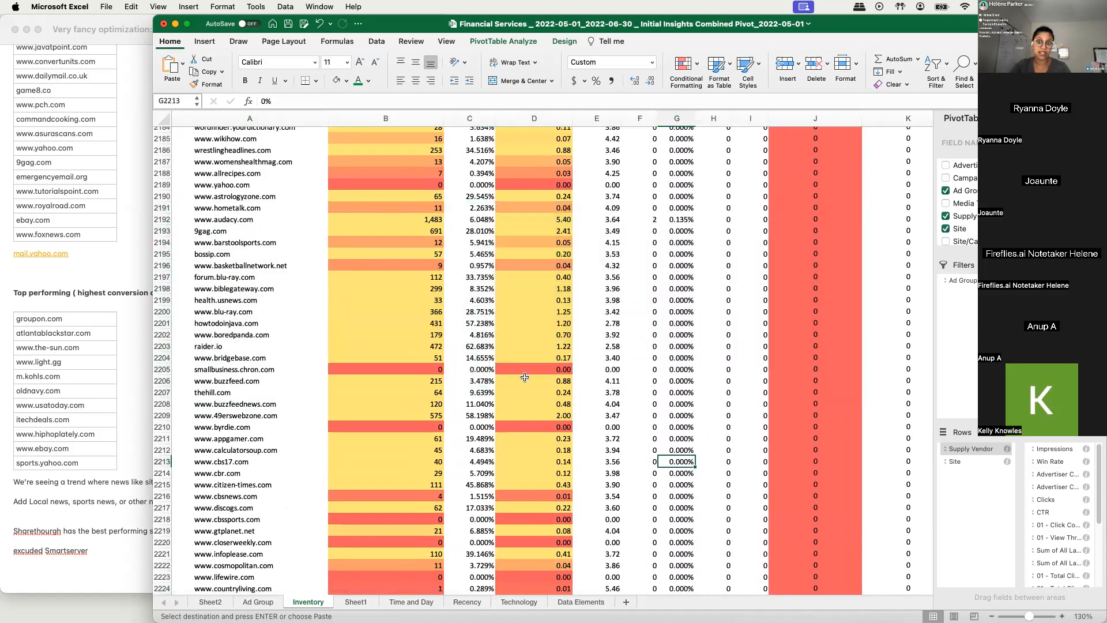
{"action": "scroll", "coordinate": [524, 377], "scroll_direction": "up", "scroll_amount": 15}
{"action": "scroll", "coordinate": [465, 375], "scroll_direction": "up", "scroll_amount": 10}
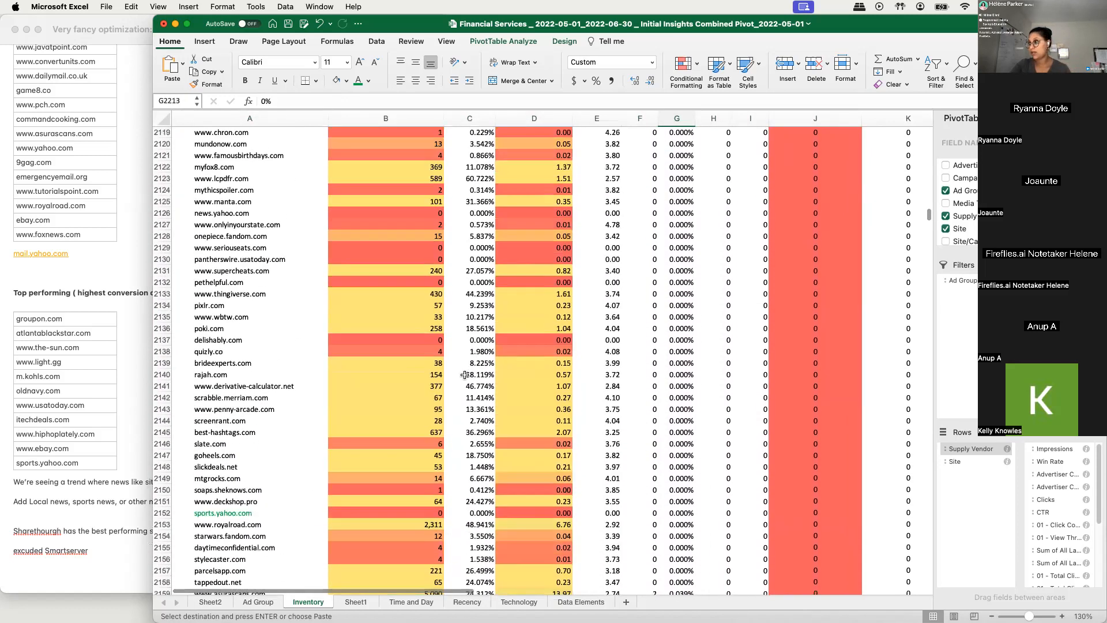
{"action": "left_click", "coordinate": [973, 451]}
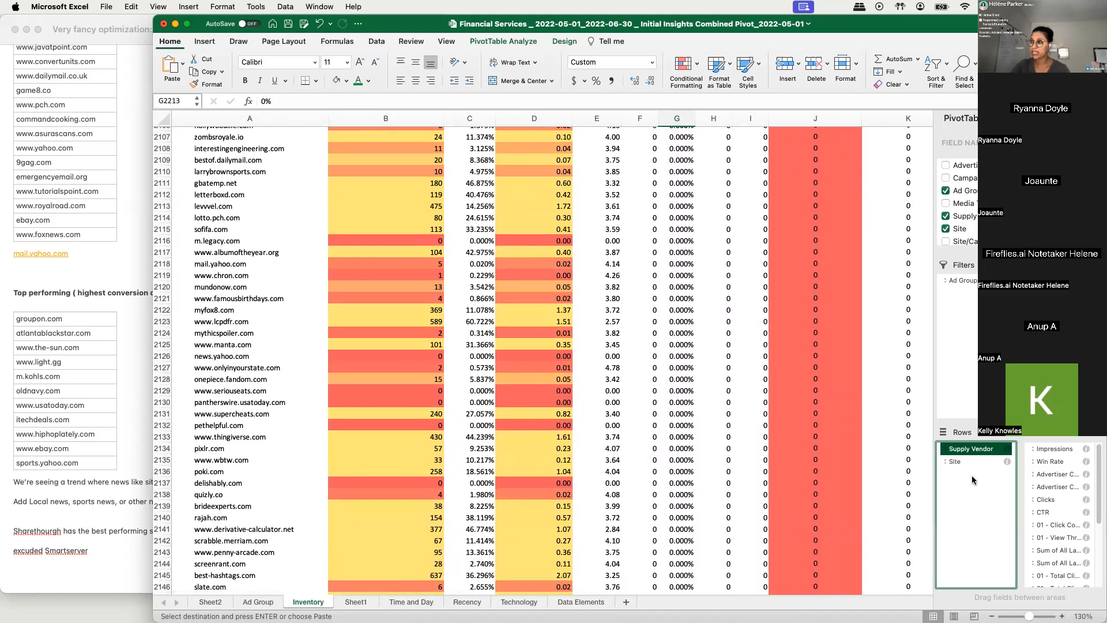
{"action": "scroll", "coordinate": [397, 391], "scroll_direction": "up", "scroll_amount": 4}
{"action": "scroll", "coordinate": [397, 391], "scroll_direction": "up", "scroll_amount": 14}
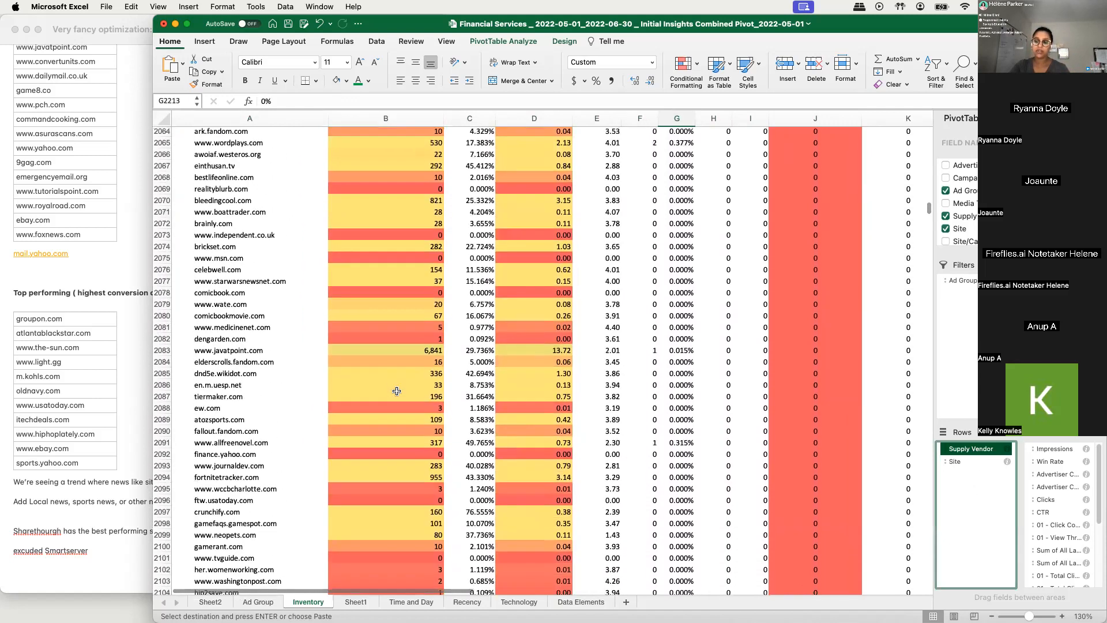
{"action": "scroll", "coordinate": [375, 354], "scroll_direction": "up", "scroll_amount": 5}
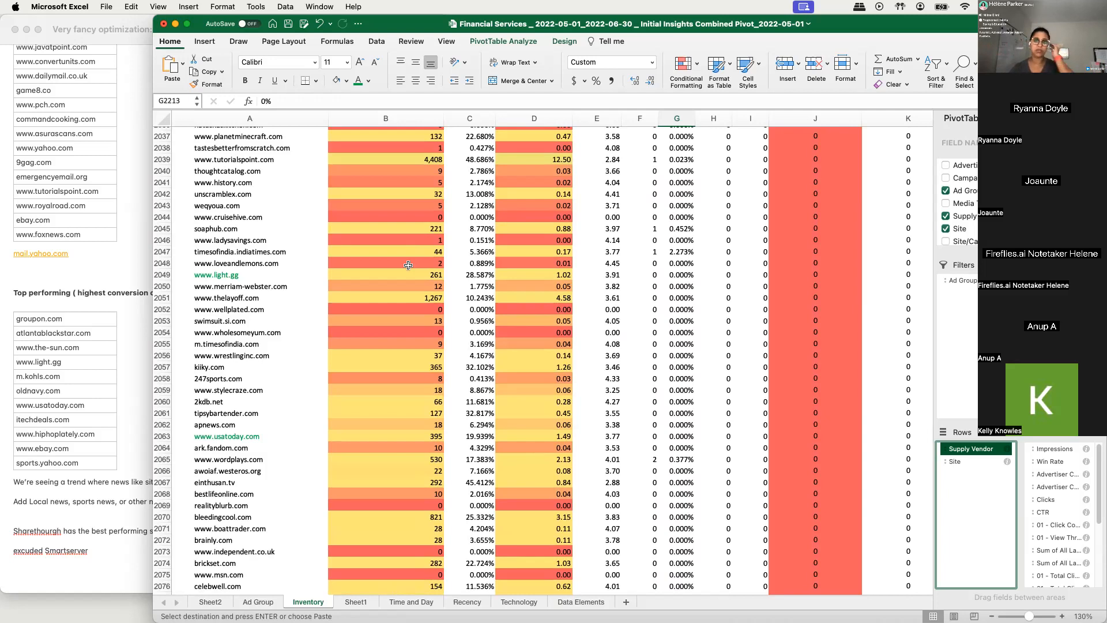
{"action": "left_click", "coordinate": [408, 265]}
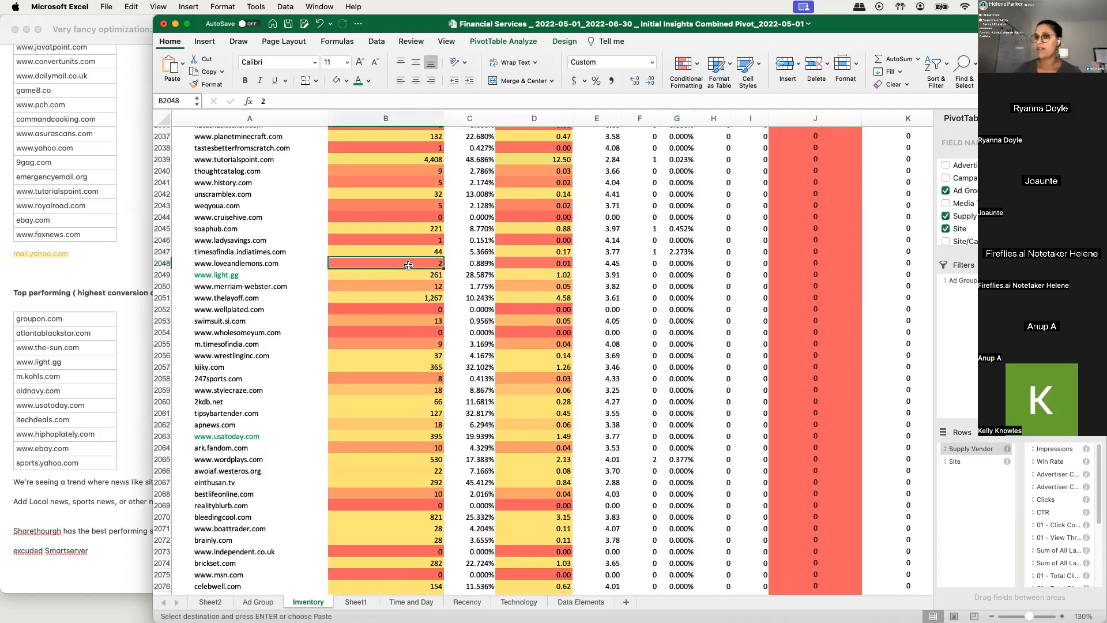
{"action": "left_click", "coordinate": [411, 218]}
{"action": "scroll", "coordinate": [427, 277], "scroll_direction": "up", "scroll_amount": 10}
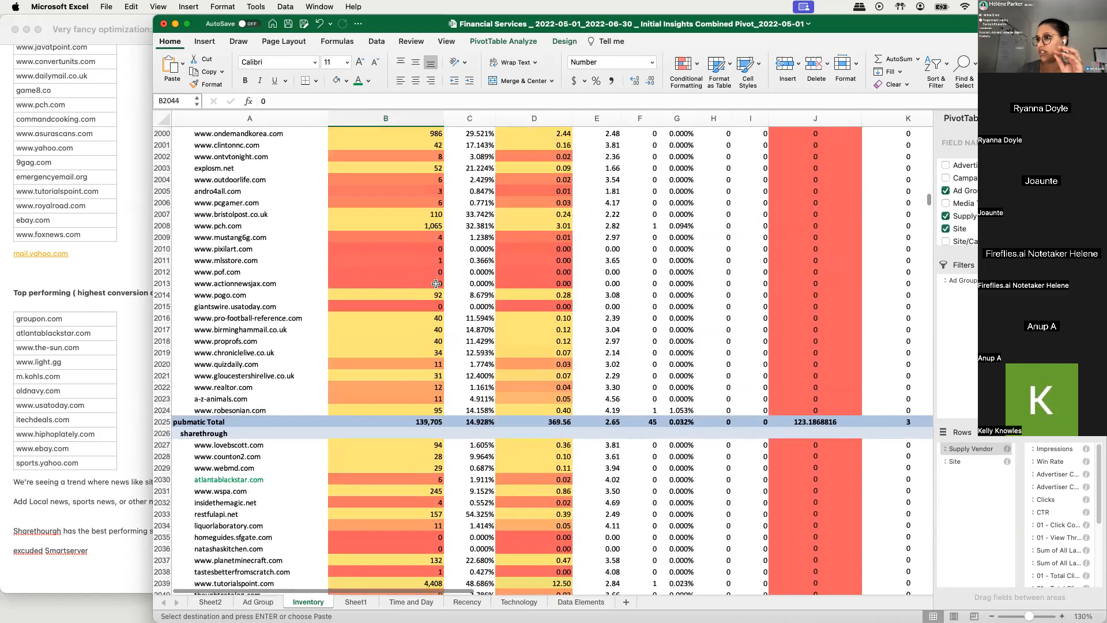
{"action": "scroll", "coordinate": [436, 283], "scroll_direction": "up", "scroll_amount": 20}
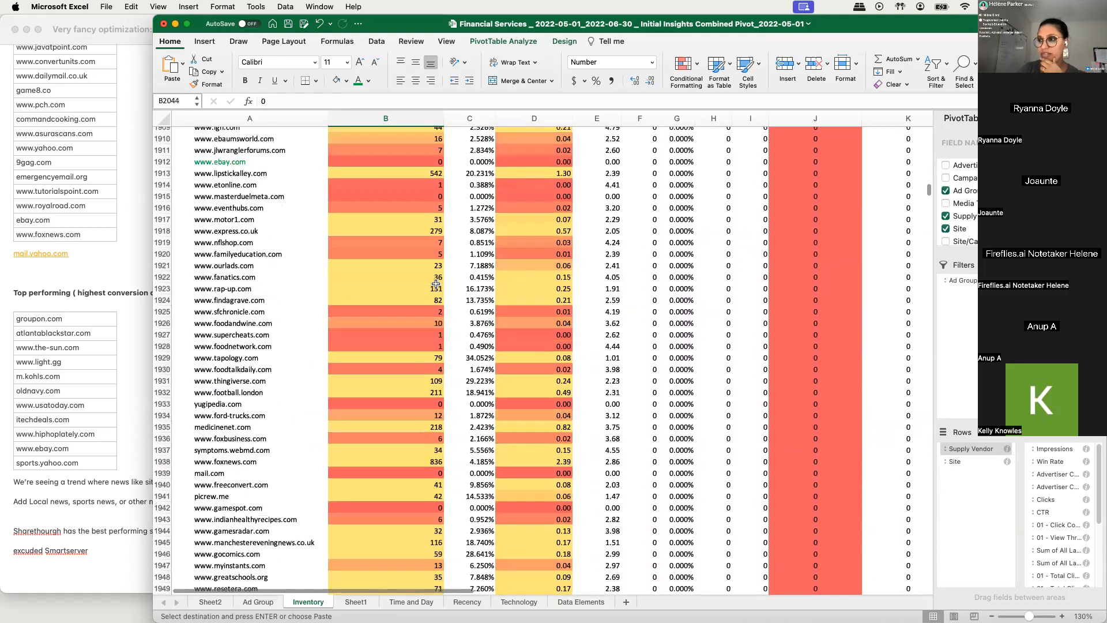
{"action": "scroll", "coordinate": [437, 283], "scroll_direction": "up", "scroll_amount": 2}
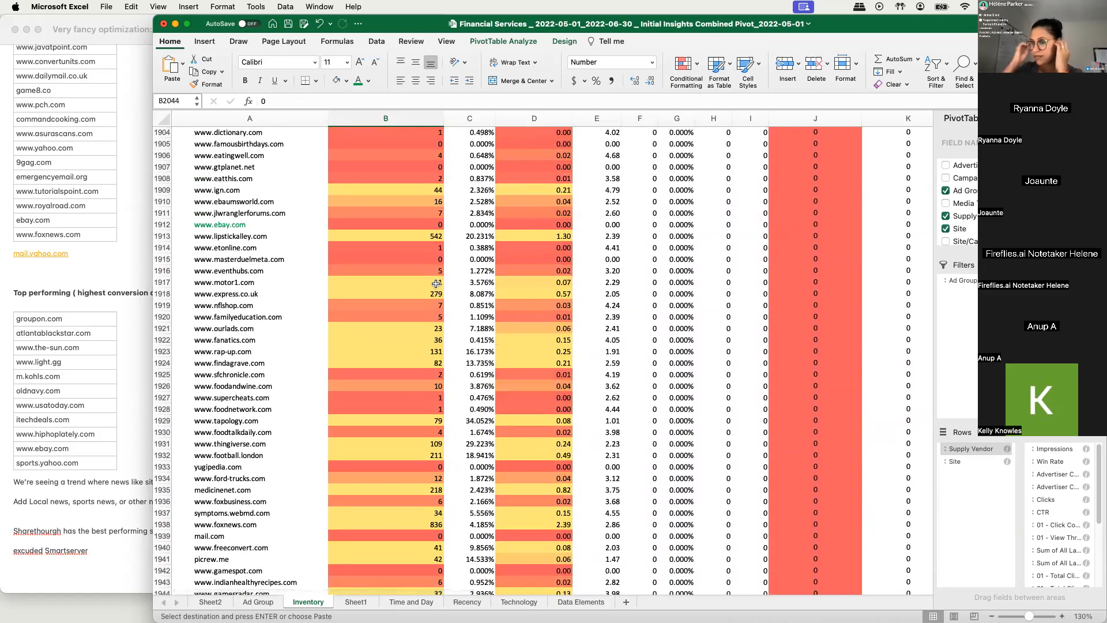
{"action": "scroll", "coordinate": [437, 283], "scroll_direction": "up", "scroll_amount": 13}
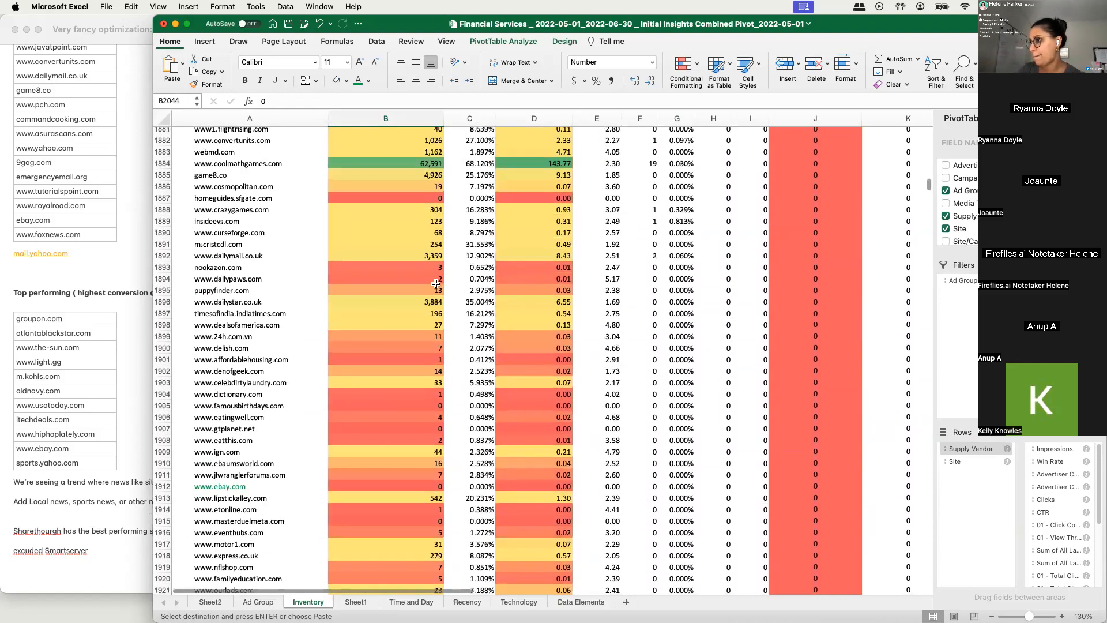
{"action": "left_click", "coordinate": [344, 456]}
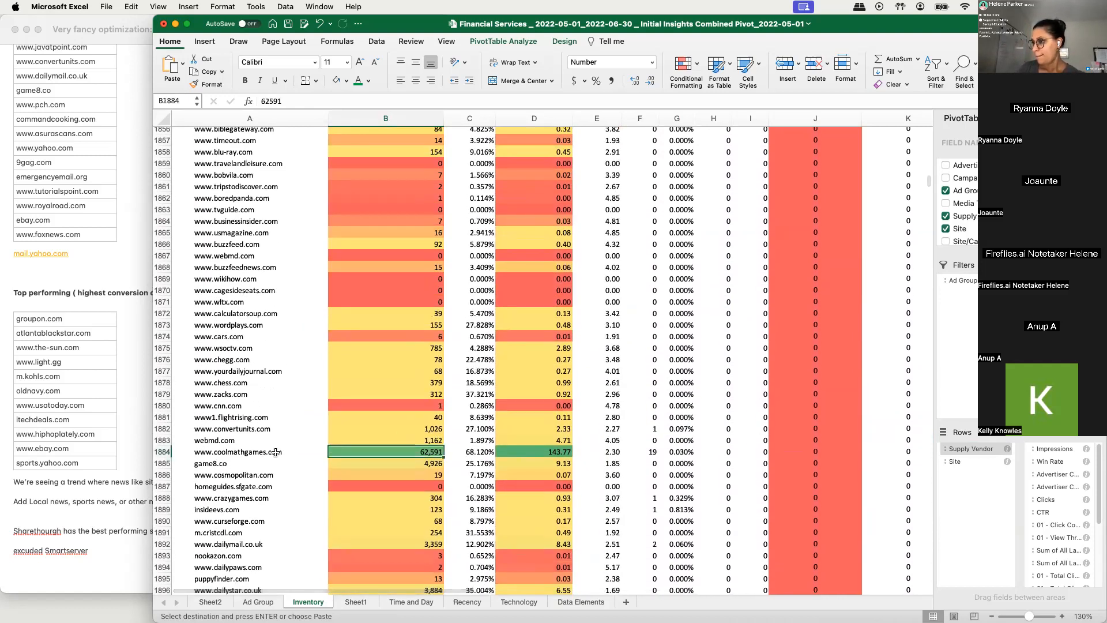
{"action": "left_click", "coordinate": [275, 455]}
{"action": "scroll", "coordinate": [275, 381], "scroll_direction": "up", "scroll_amount": 3}
{"action": "scroll", "coordinate": [275, 380], "scroll_direction": "up", "scroll_amount": 11}
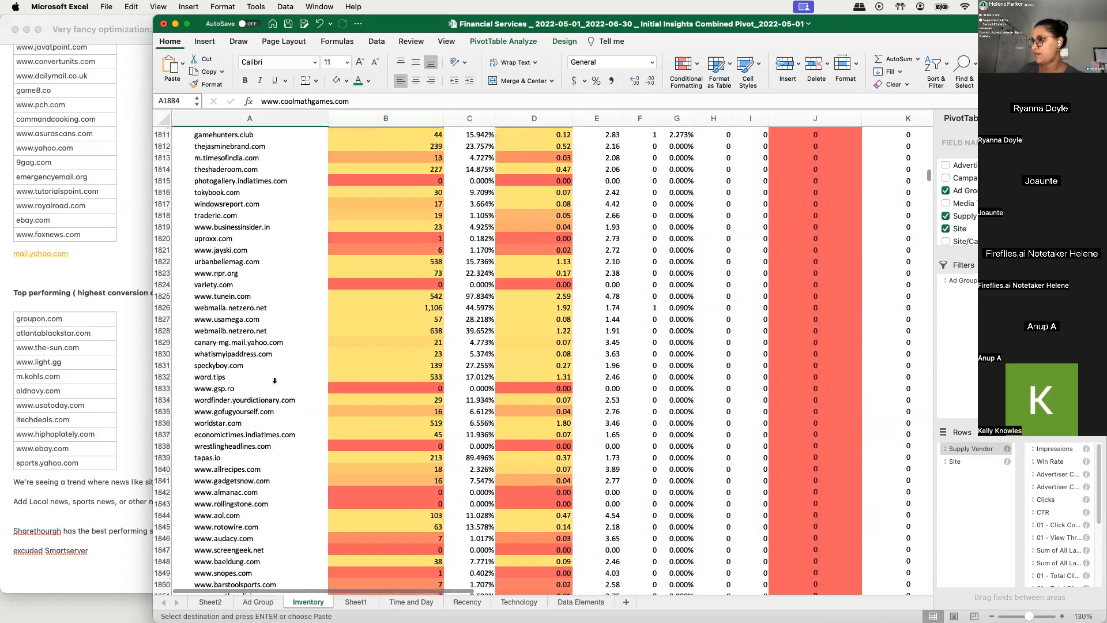
{"action": "scroll", "coordinate": [274, 381], "scroll_direction": "up", "scroll_amount": 8}
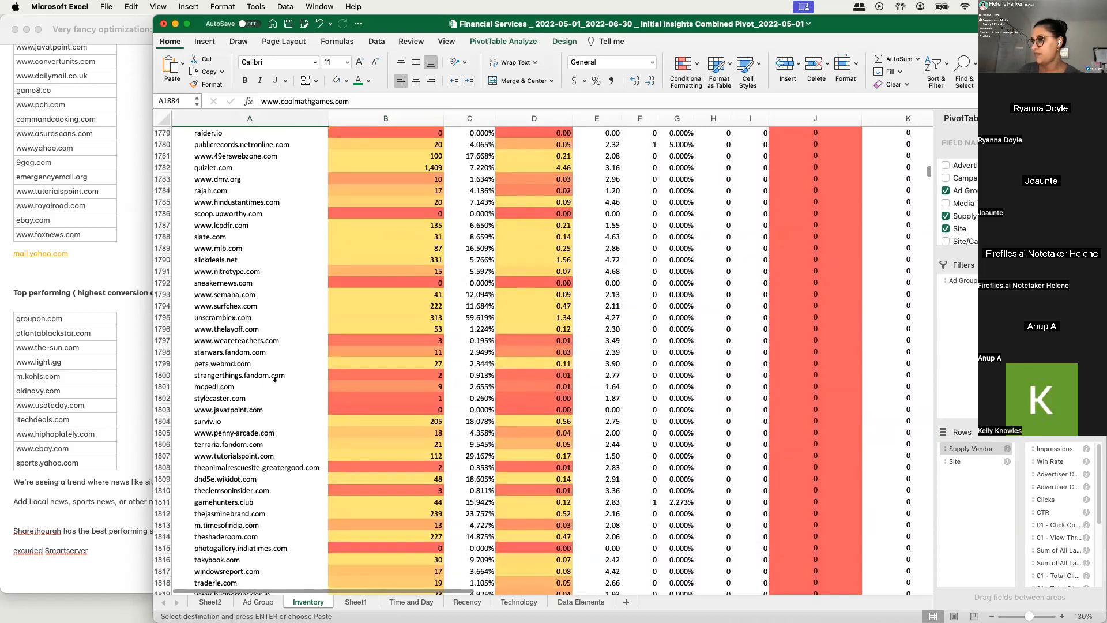
{"action": "left_click", "coordinate": [253, 289]}
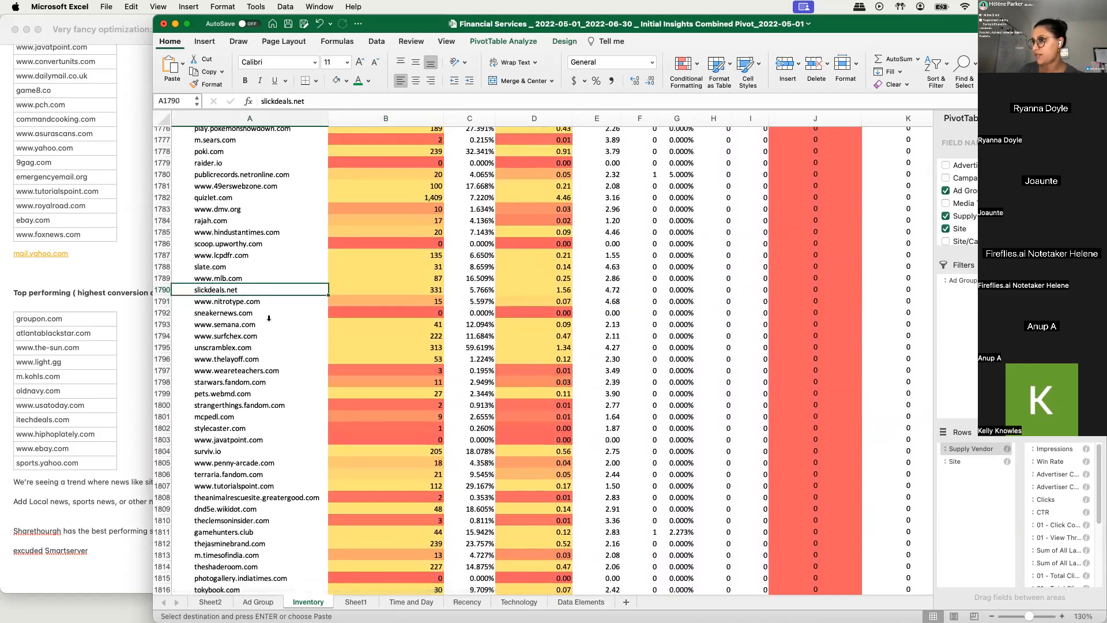
{"action": "scroll", "coordinate": [241, 294], "scroll_direction": "up", "scroll_amount": 10}
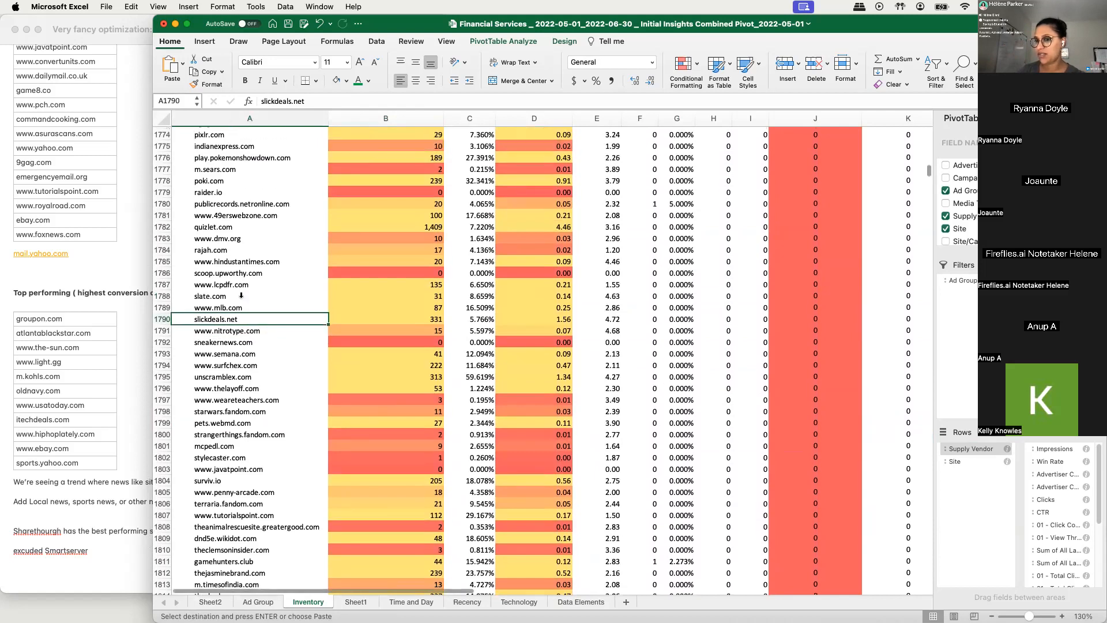
{"action": "scroll", "coordinate": [192, 298], "scroll_direction": "up", "scroll_amount": 15}
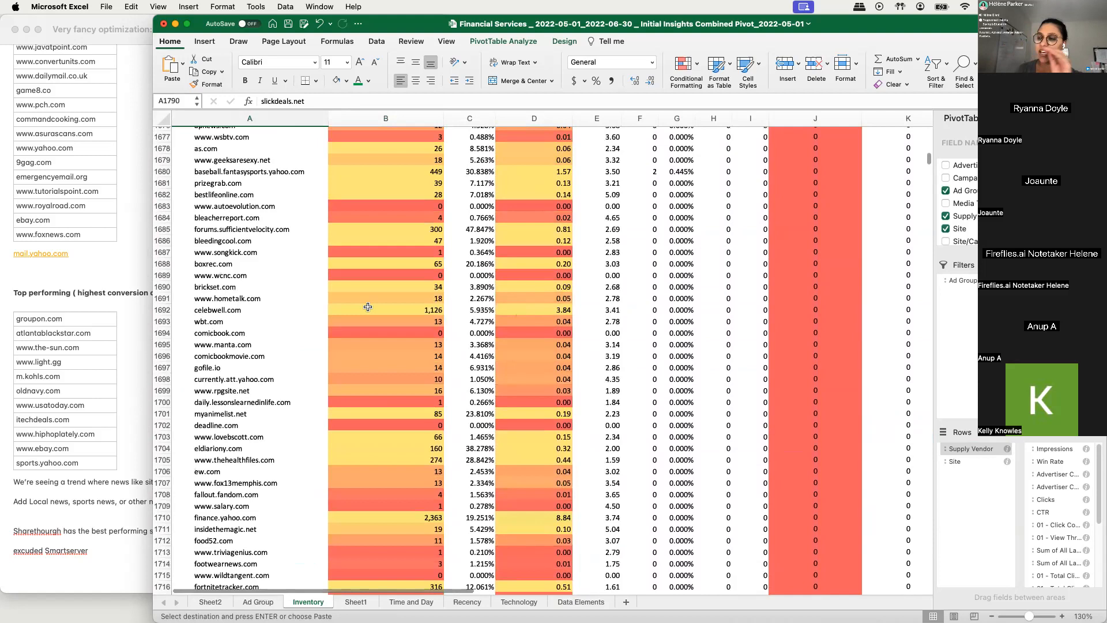
{"action": "scroll", "coordinate": [296, 308], "scroll_direction": "up", "scroll_amount": 3}
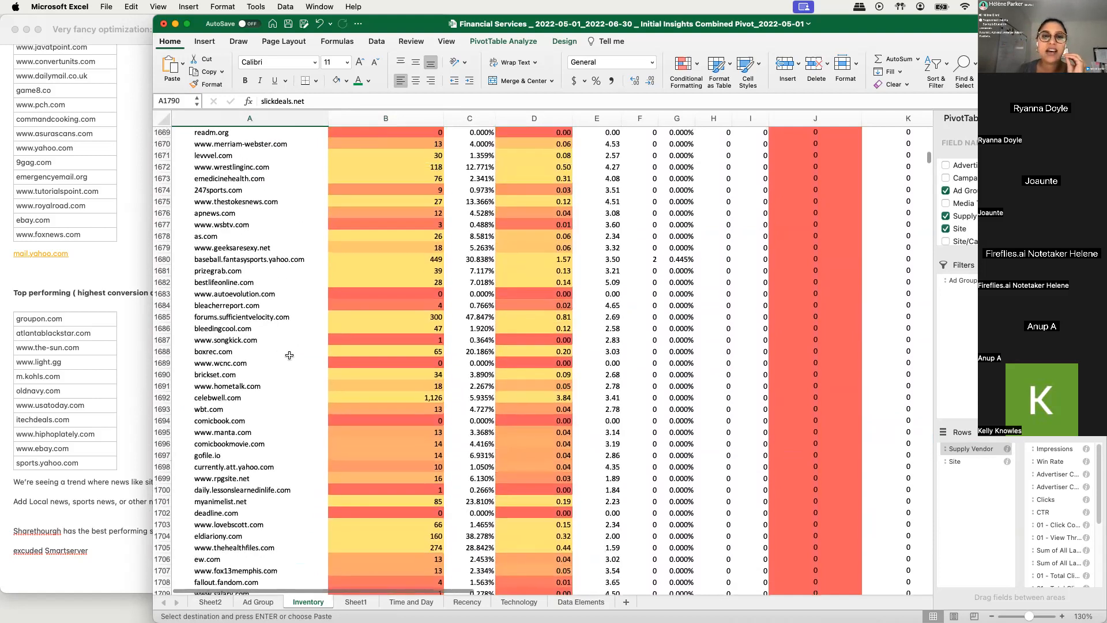
{"action": "scroll", "coordinate": [289, 354], "scroll_direction": "up", "scroll_amount": 4}
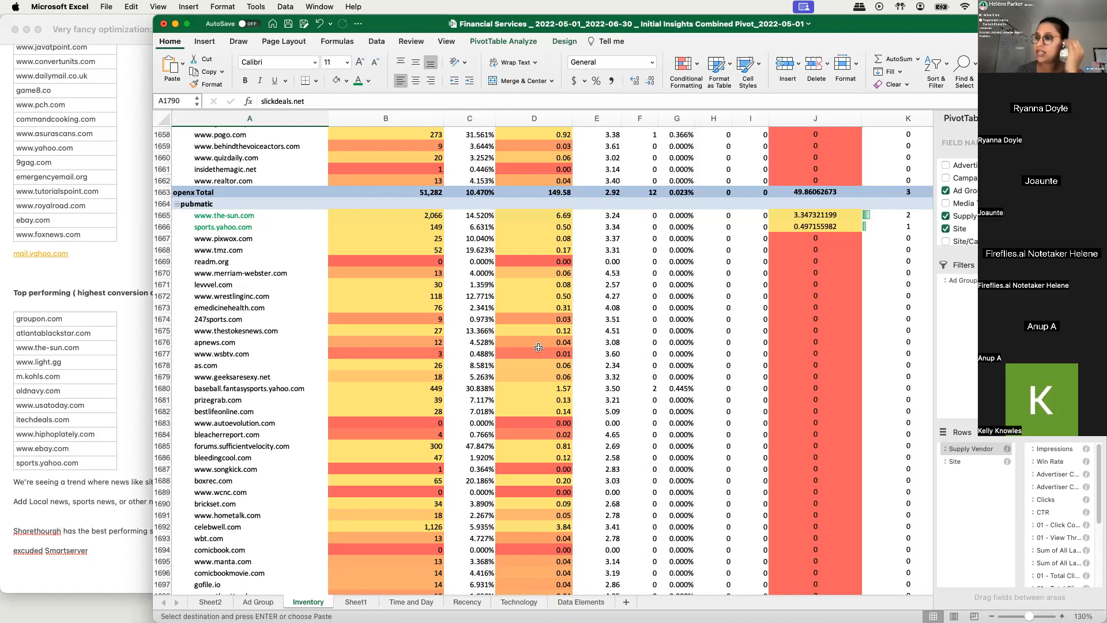
{"action": "scroll", "coordinate": [466, 315], "scroll_direction": "up", "scroll_amount": 4}
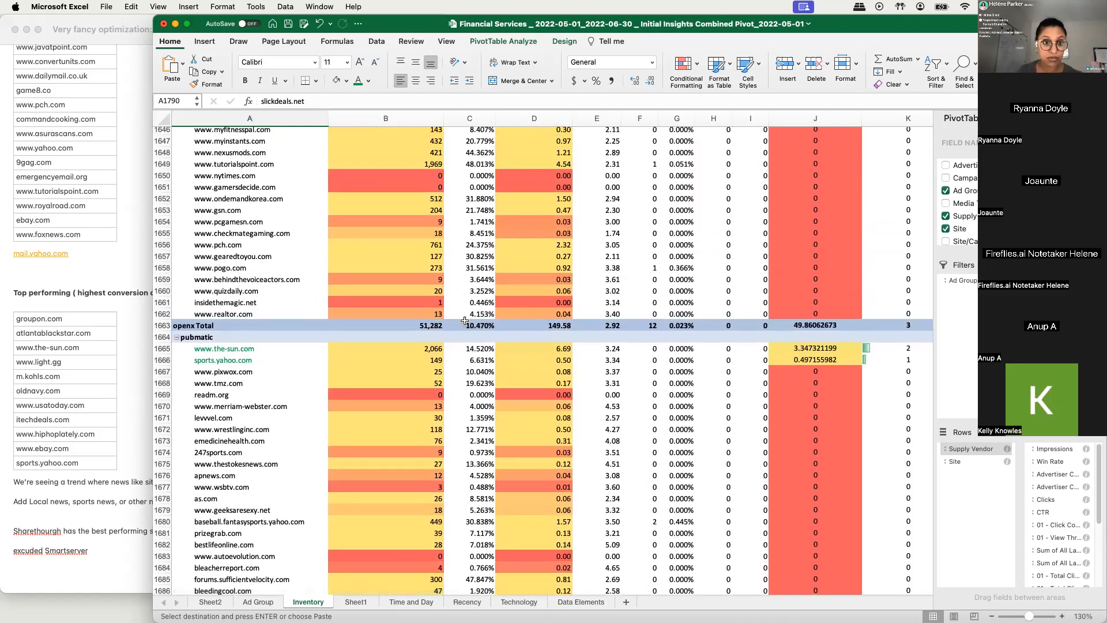
{"action": "scroll", "coordinate": [386, 294], "scroll_direction": "up", "scroll_amount": 2}
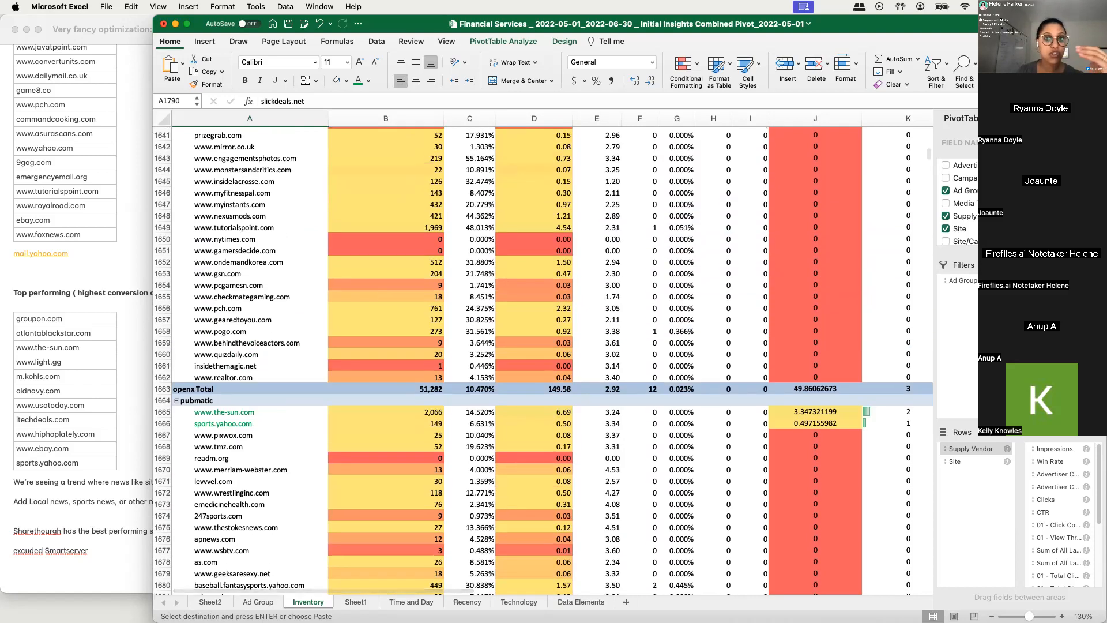